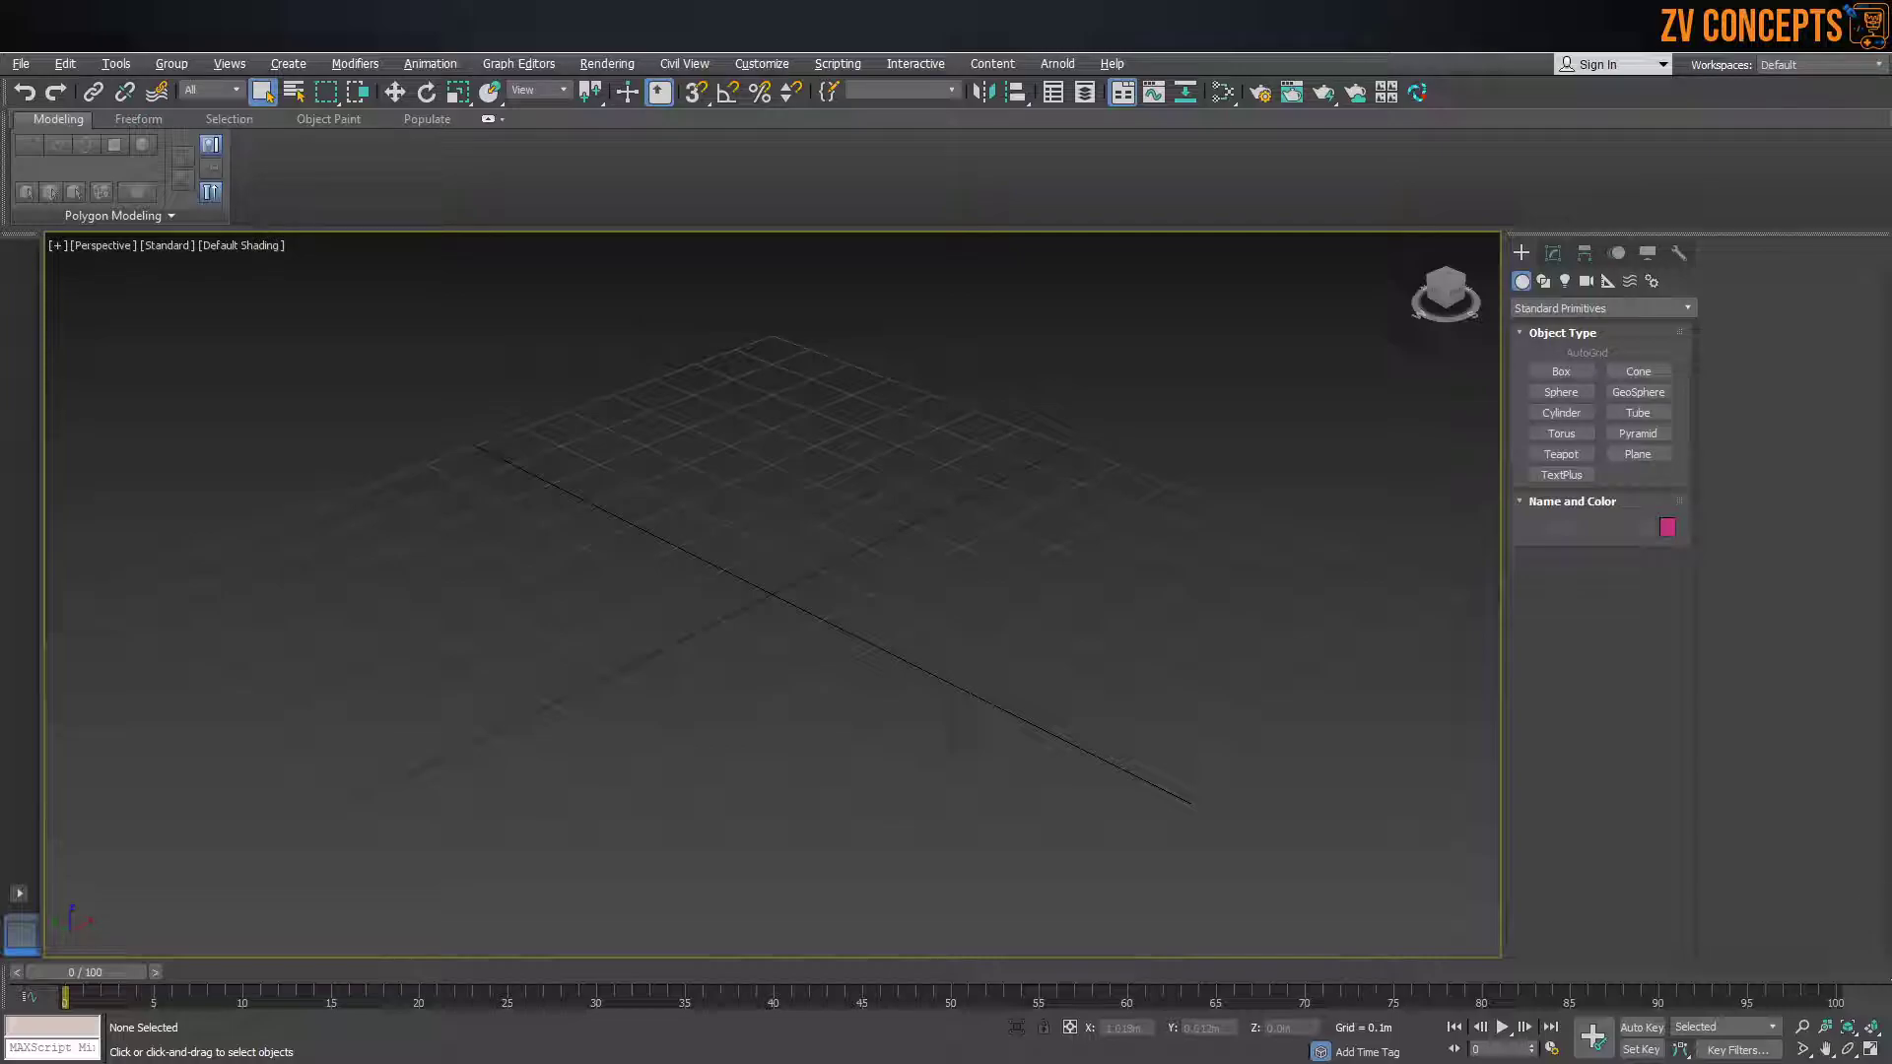
# Switch to File Explorer, copy the folder path E:\3d models\Character\NEW, and return to 3ds Max
pyautogui.press('super+e')
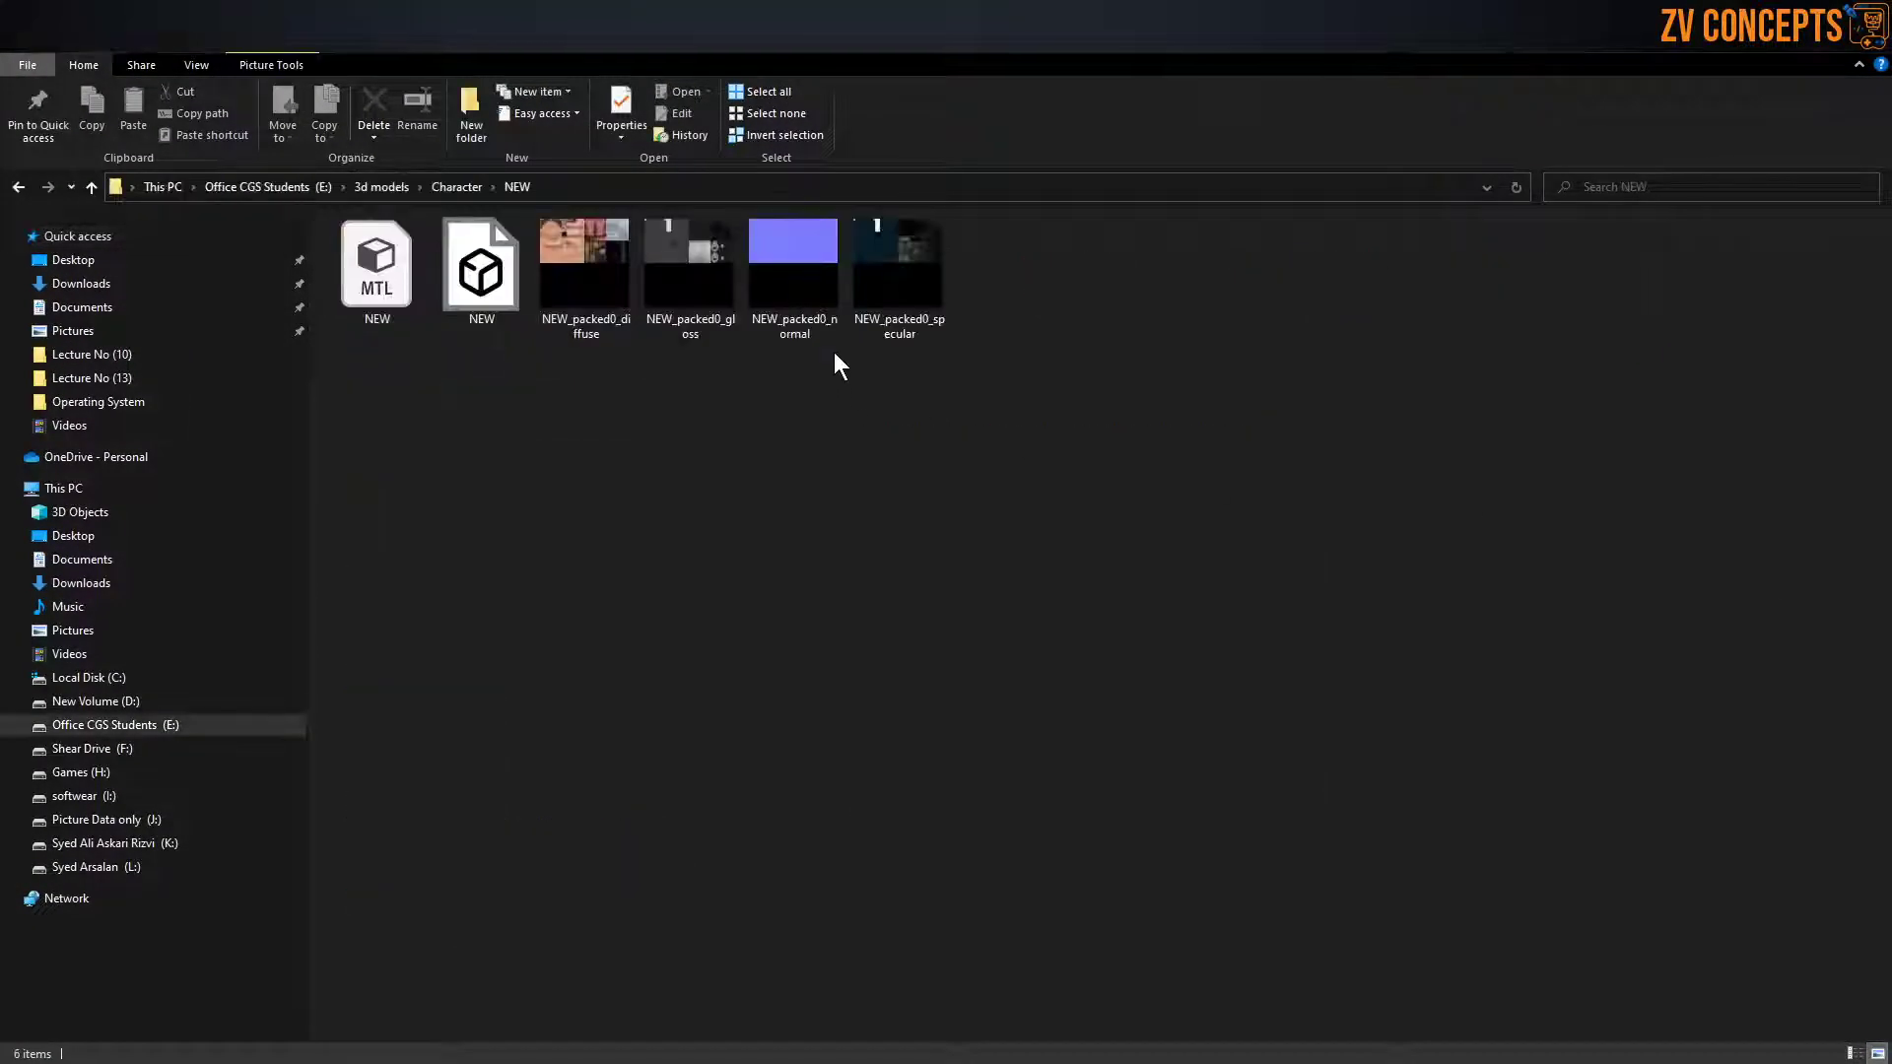
pyautogui.click(813, 187)
pyautogui.rightClick(814, 187)
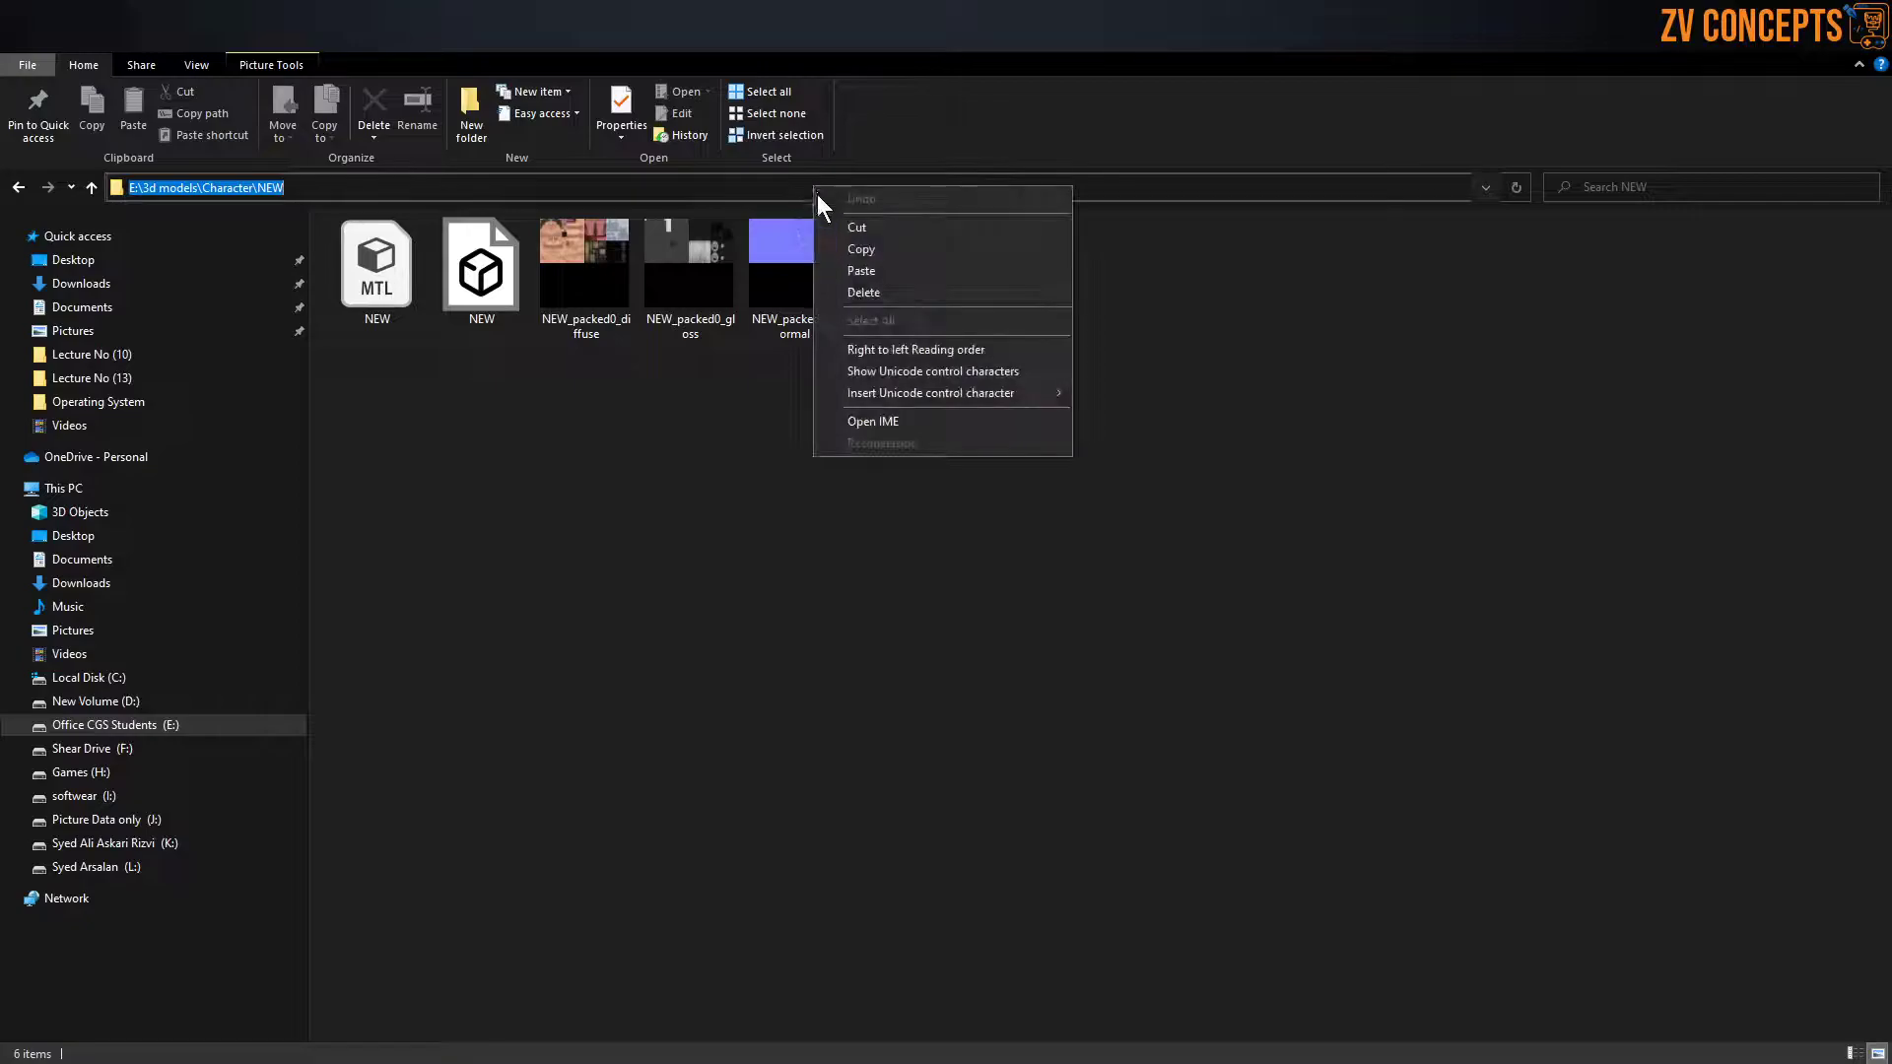
pyautogui.click(845, 250)
pyautogui.hotkey('alt', 'Tab')
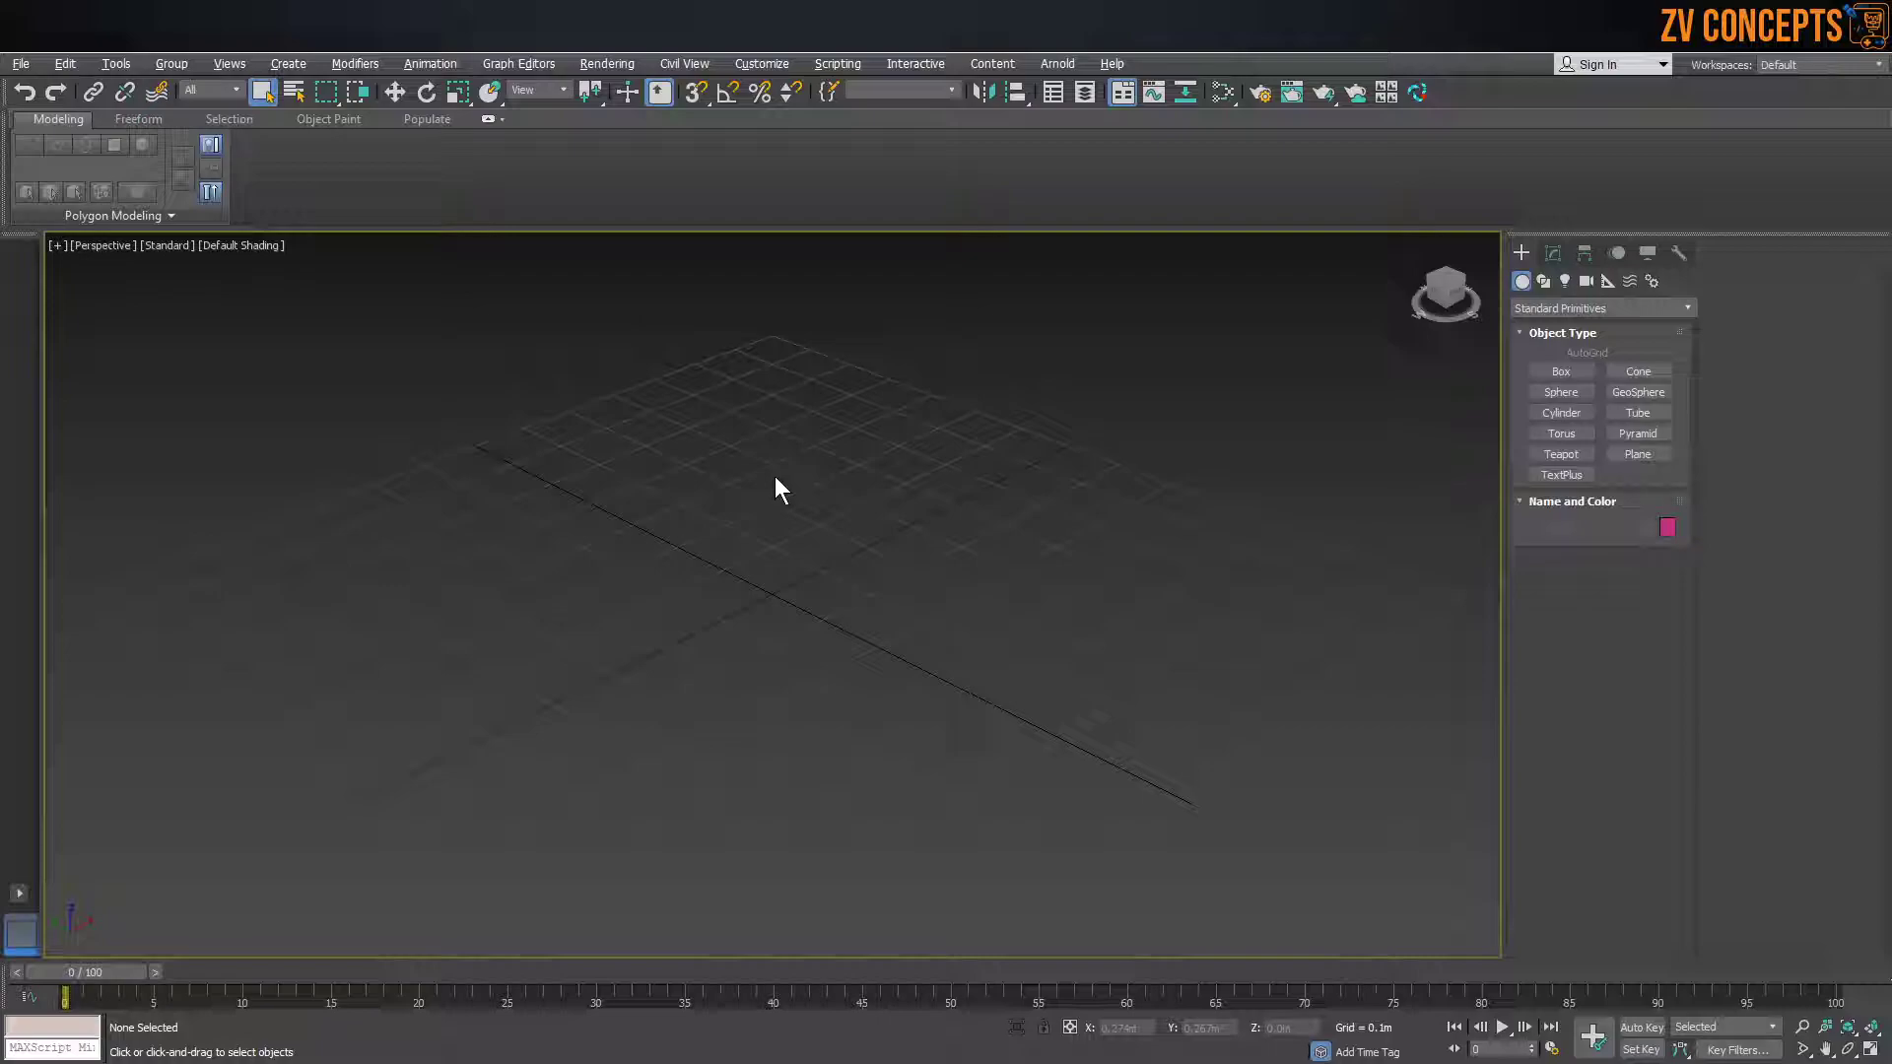
# Set the display unit scale to metric Meters and the system unit to 1.0 Centimeters, with both setup dialogs side by side
pyautogui.click(751, 61)
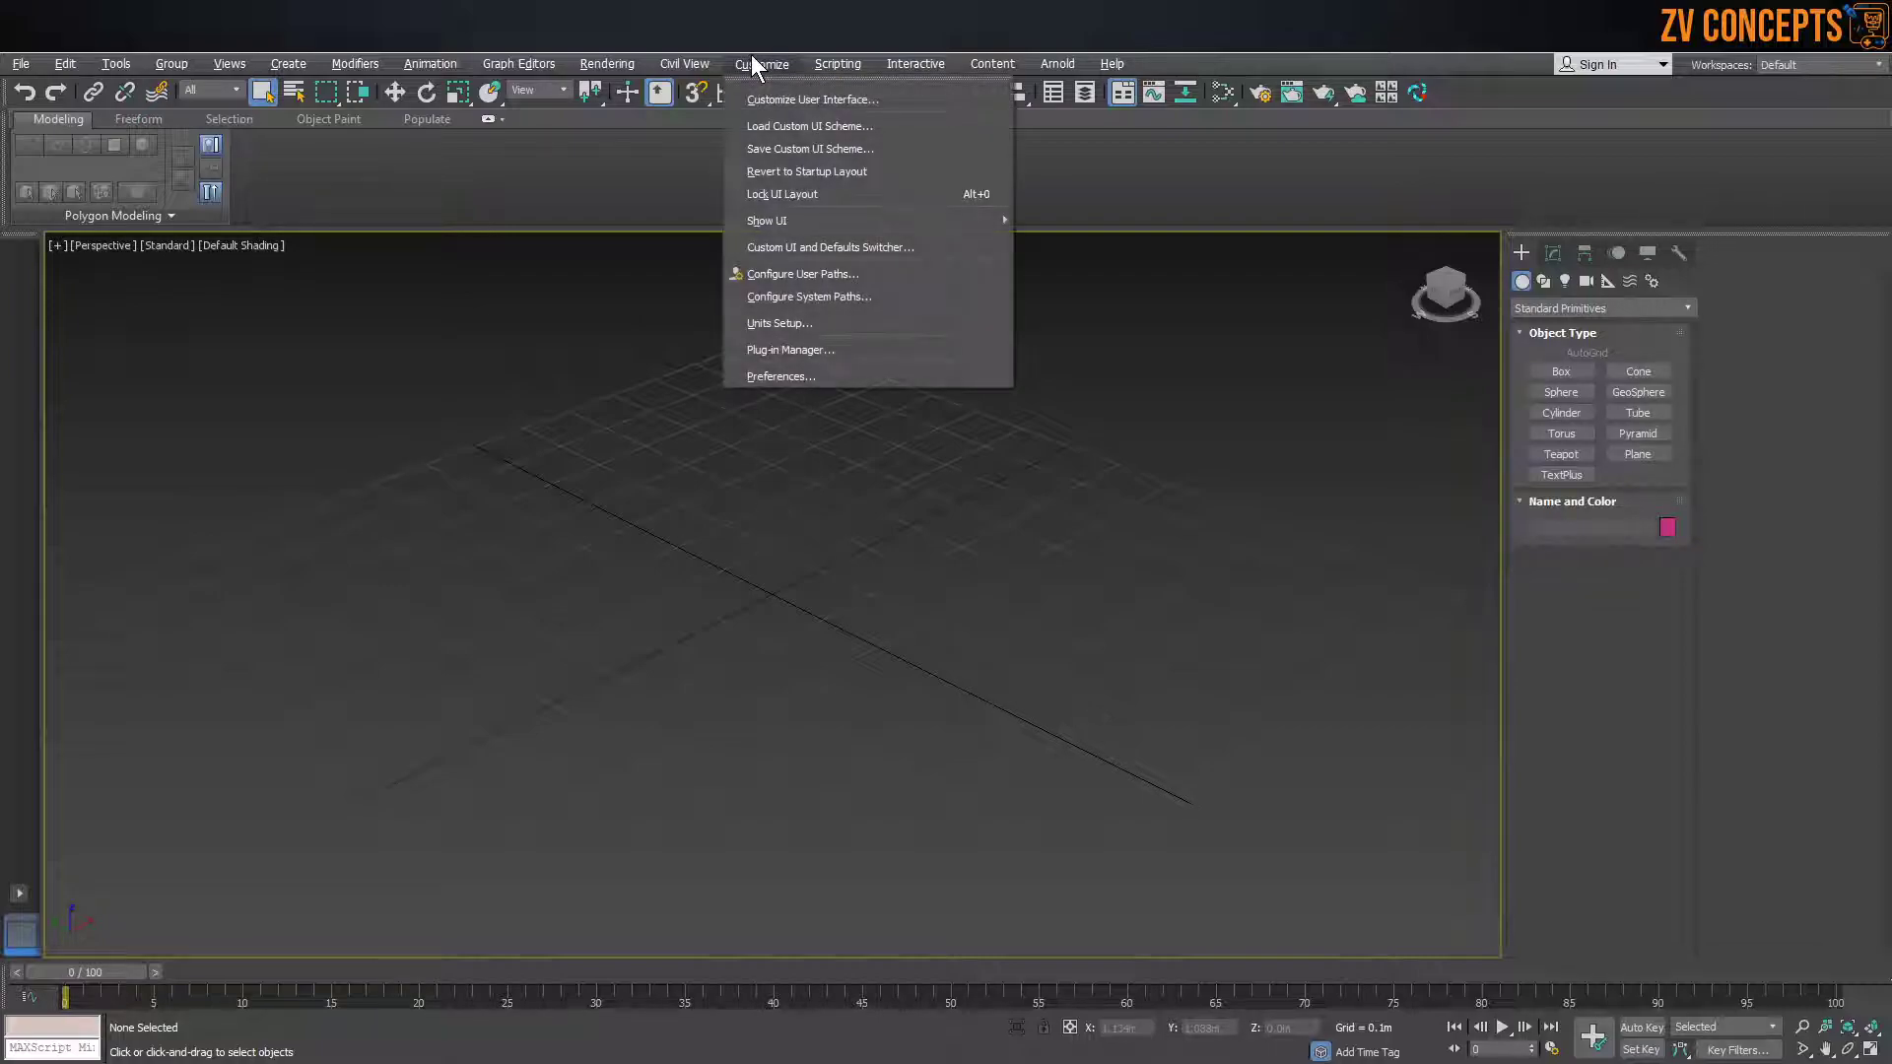
pyautogui.click(802, 322)
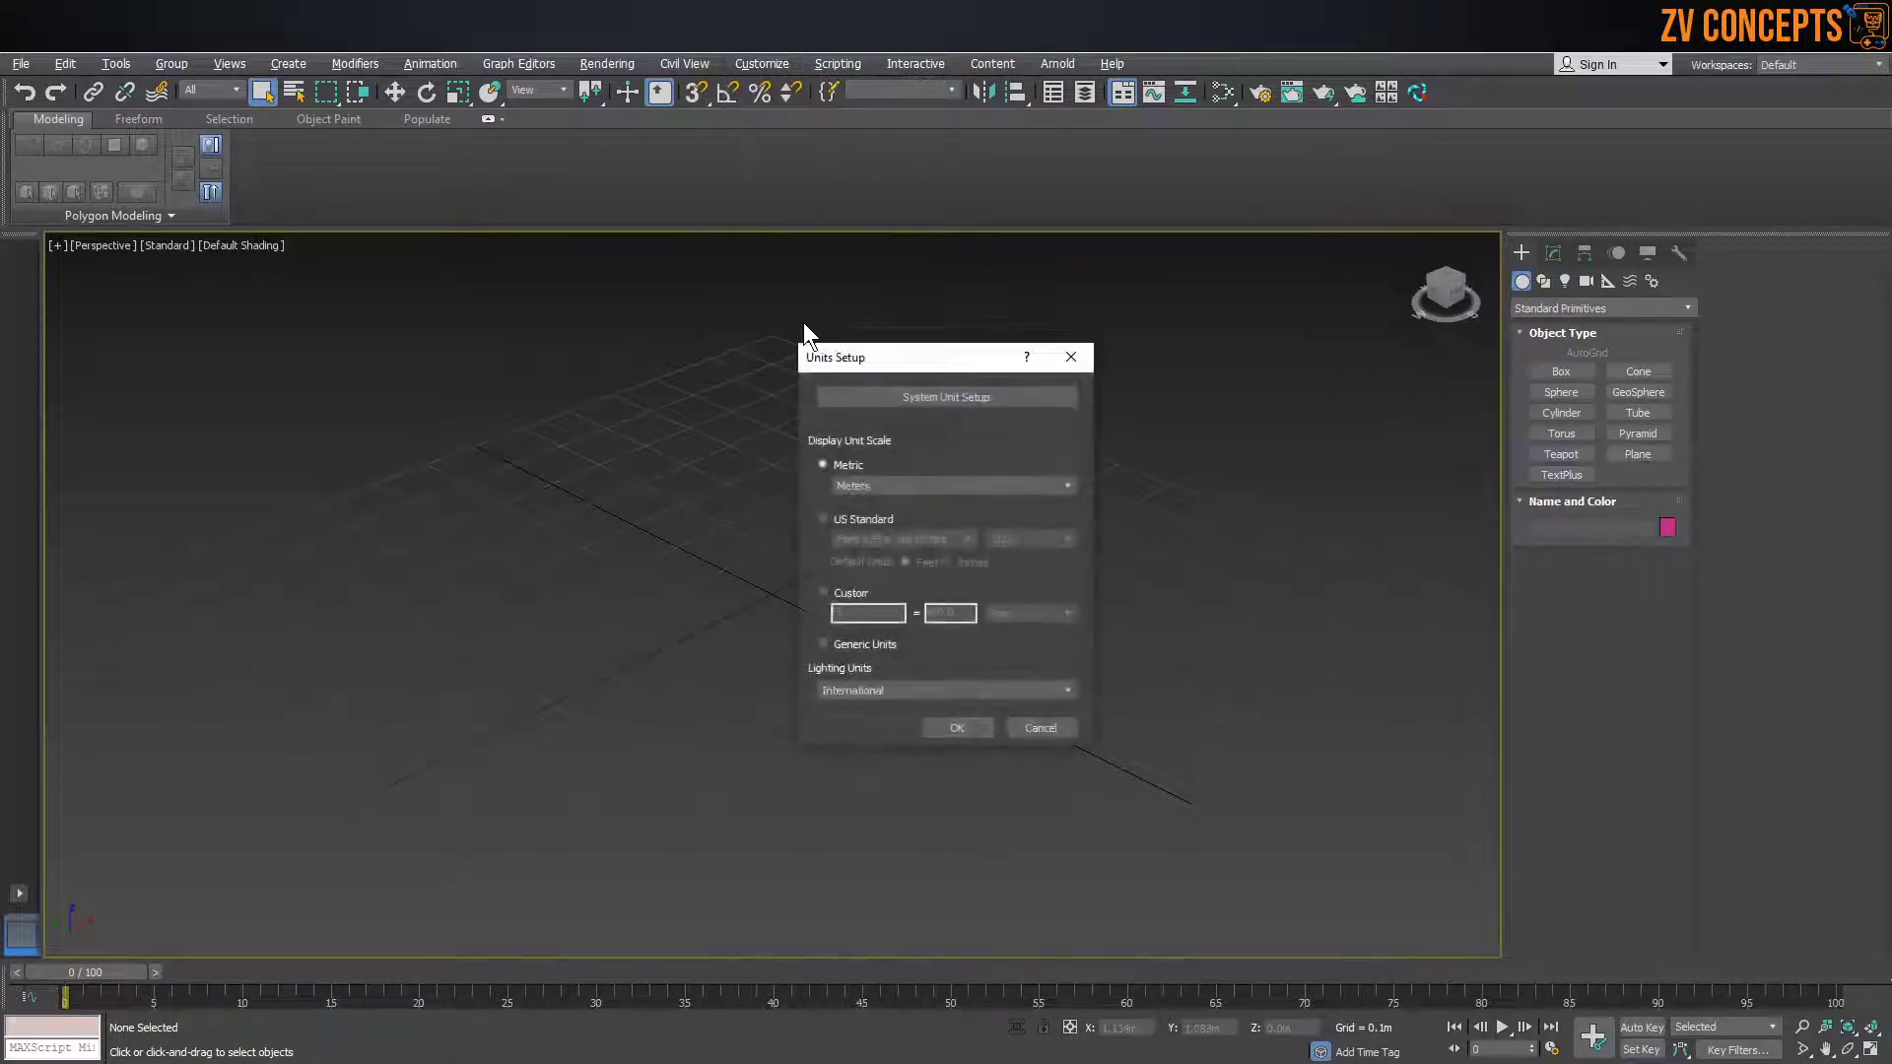
pyautogui.moveTo(860, 355); pyautogui.dragTo(696, 323)
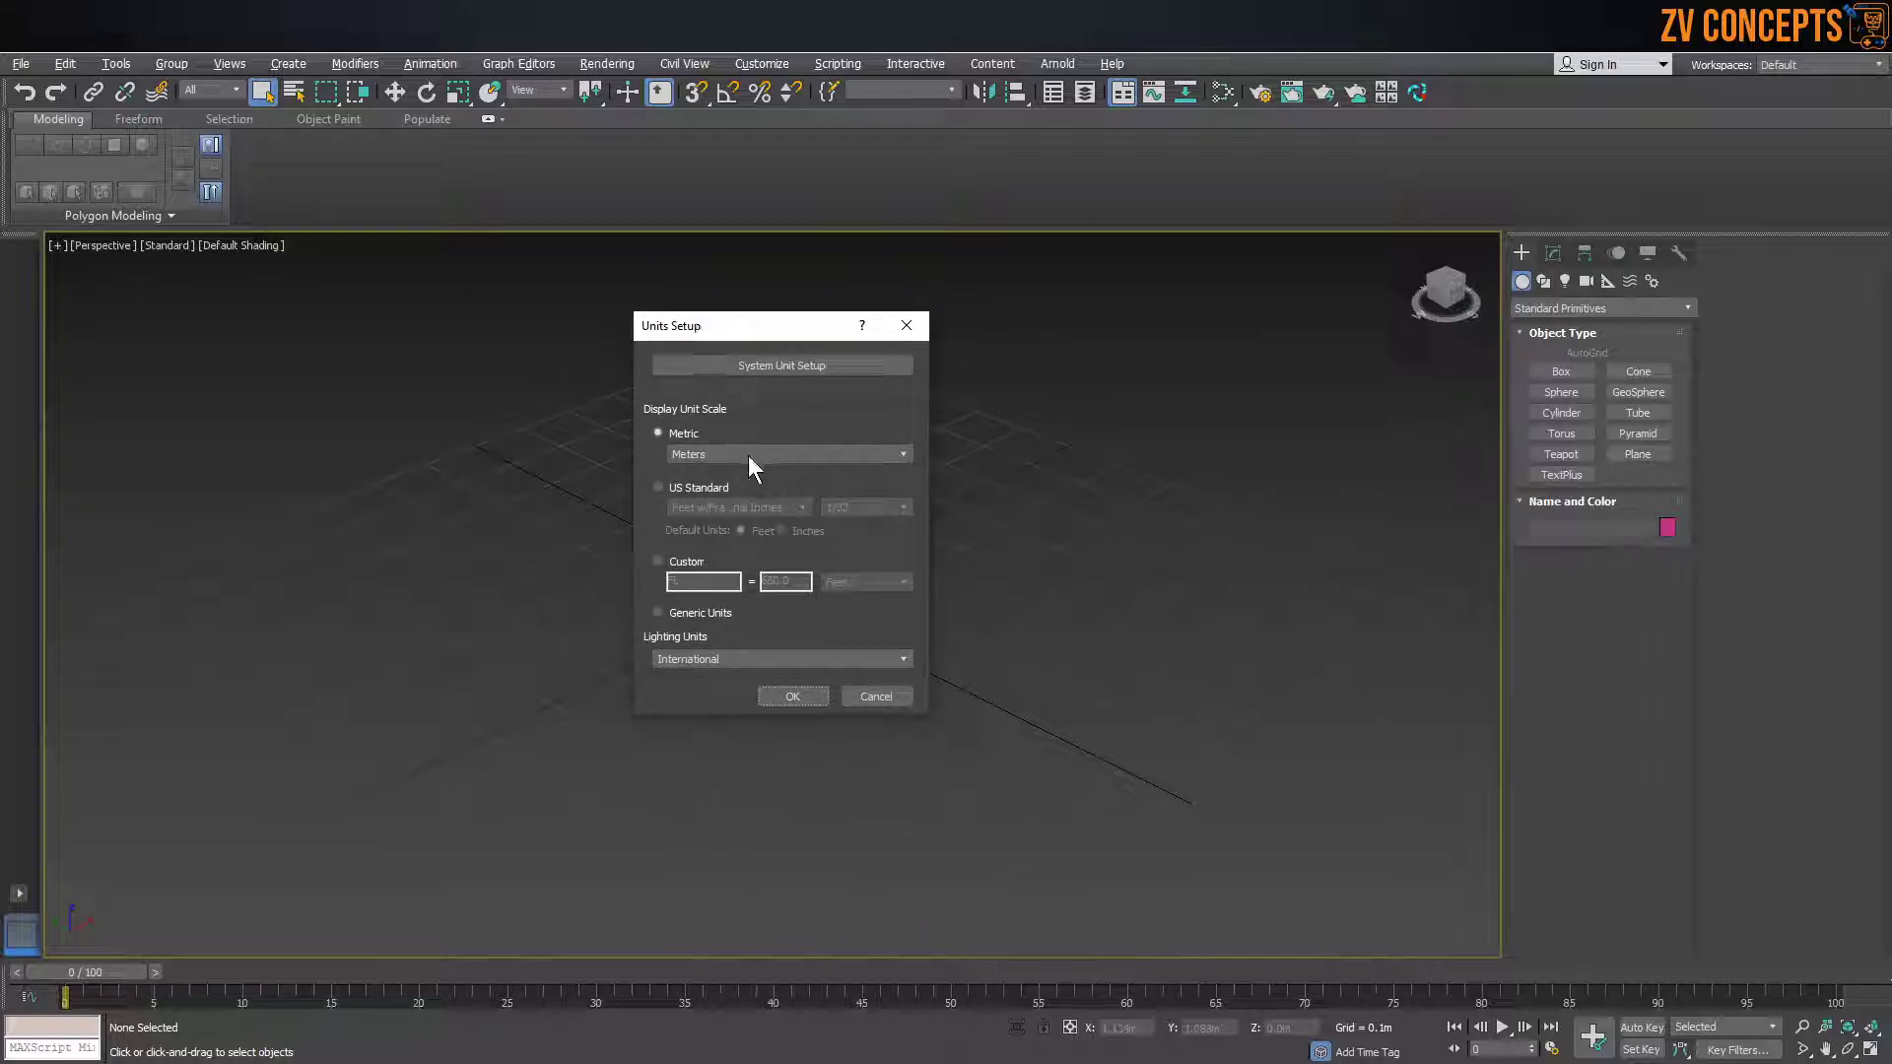
pyautogui.click(712, 453)
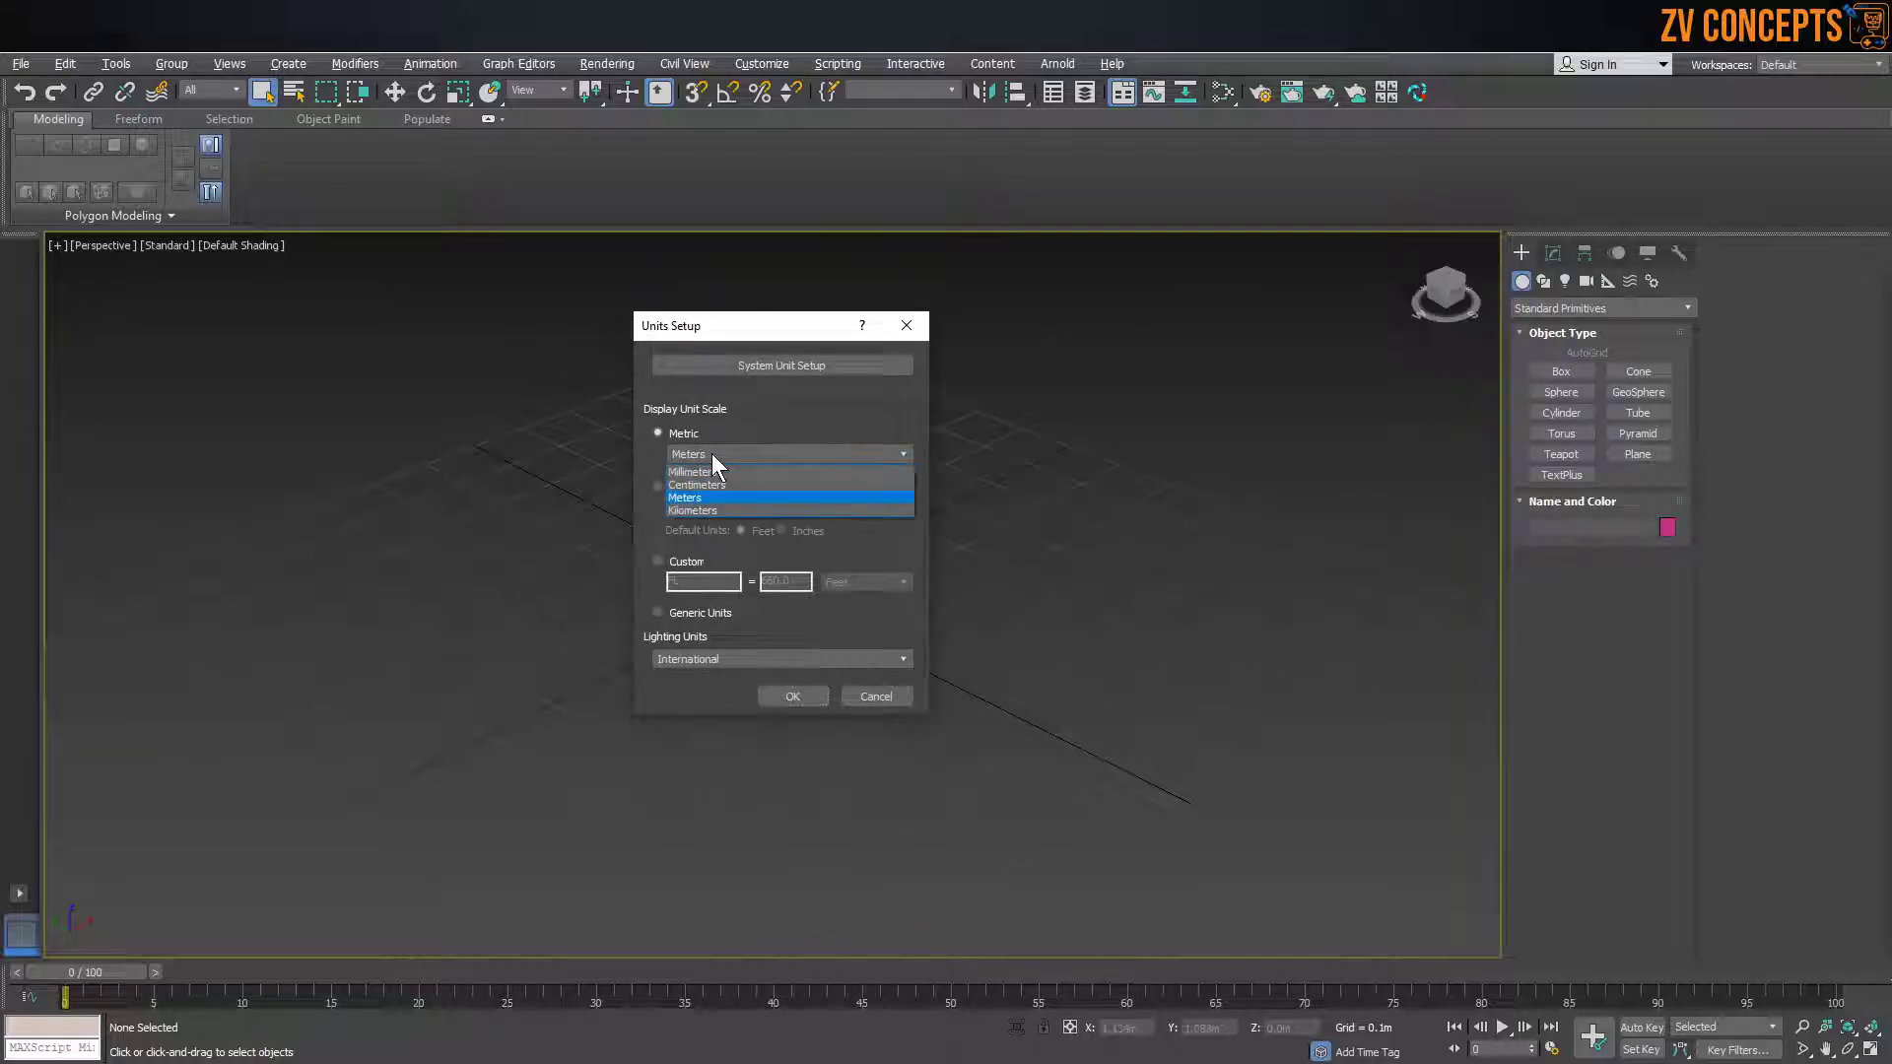
pyautogui.click(699, 498)
pyautogui.click(767, 366)
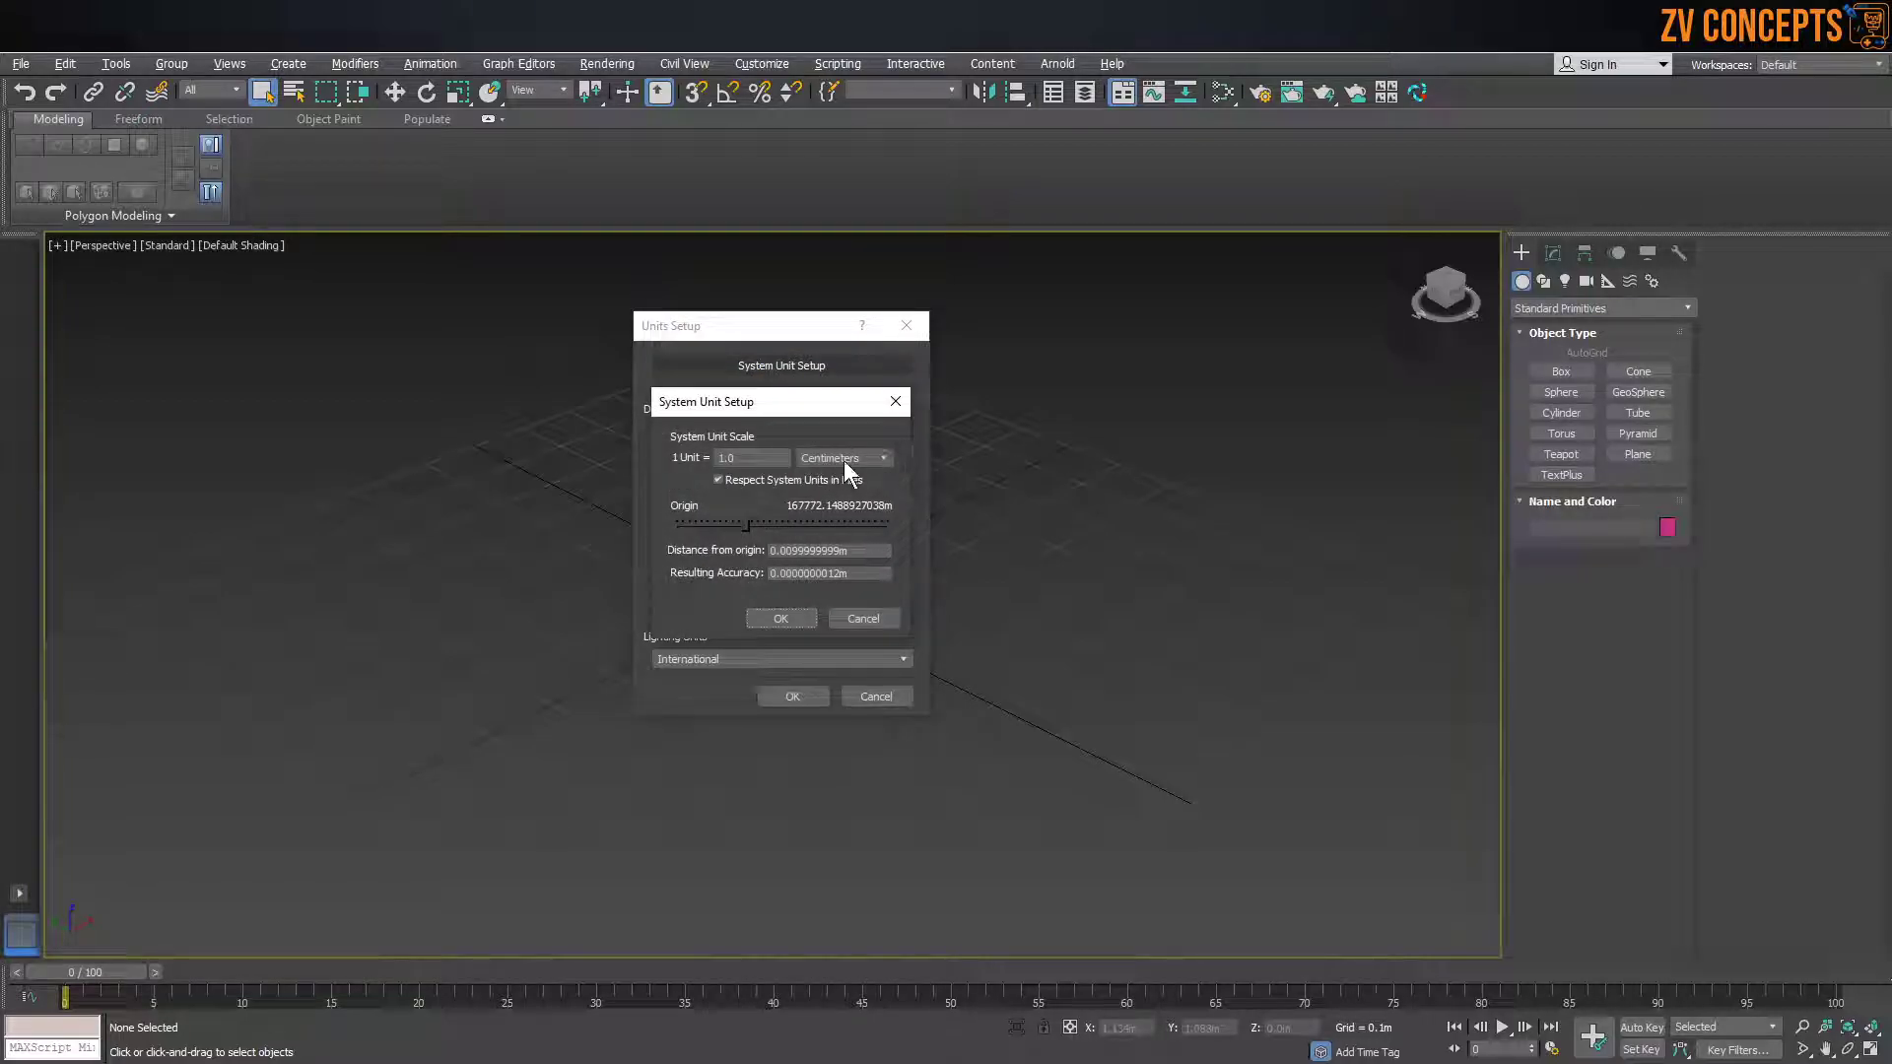
pyautogui.click(843, 459)
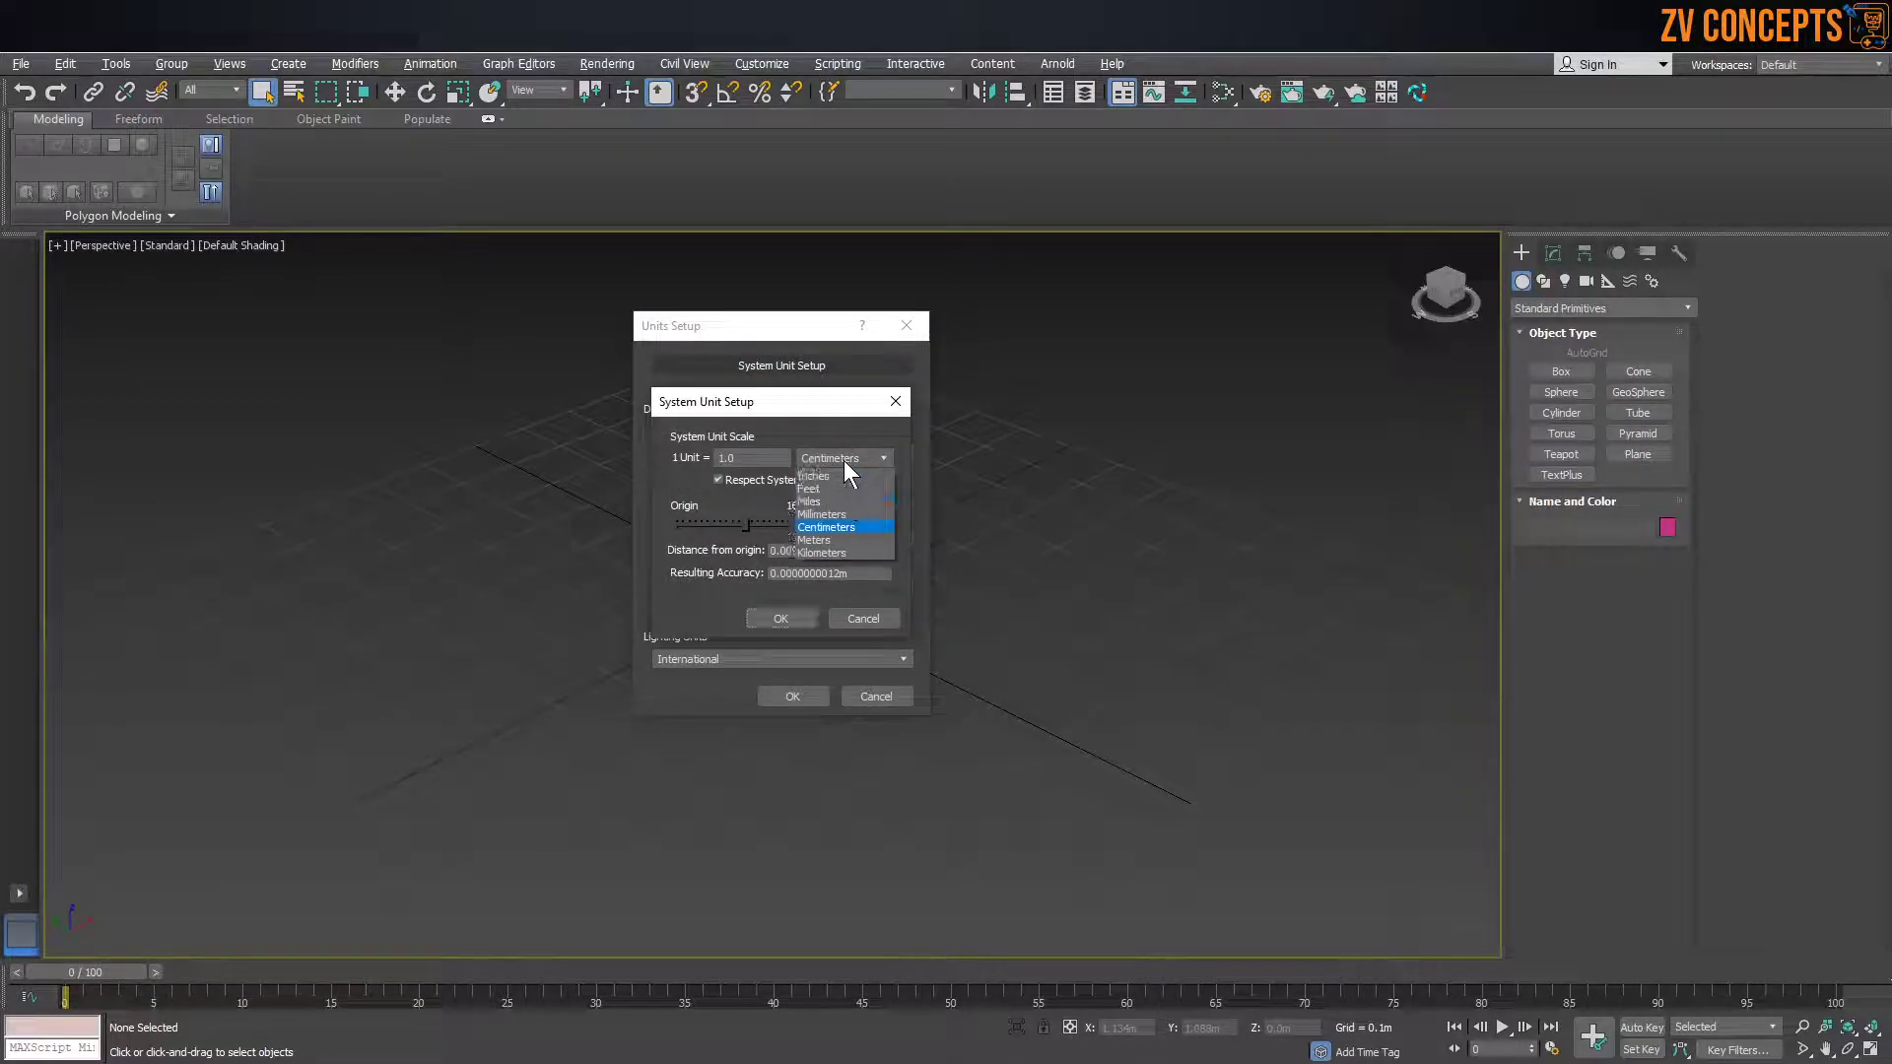
pyautogui.click(846, 530)
pyautogui.moveTo(780, 406); pyautogui.dragTo(1066, 331)
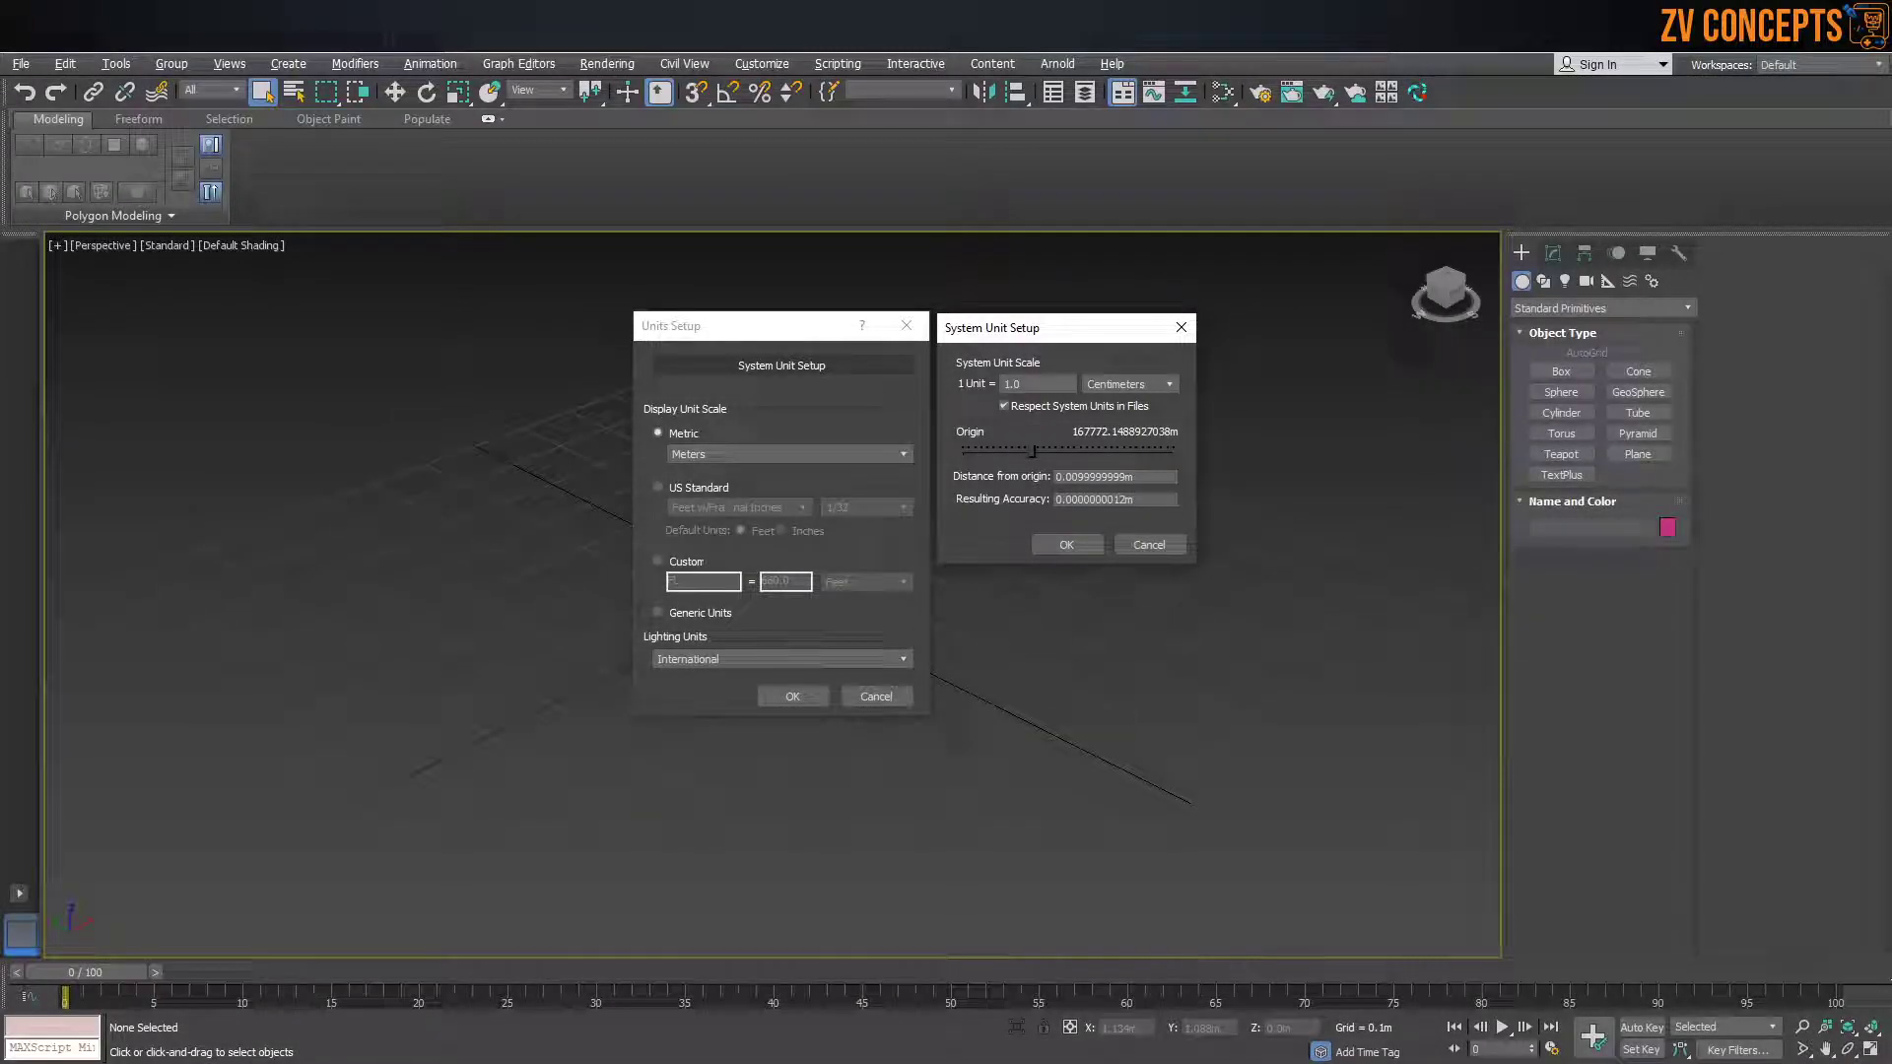
# Post the screenshot of the unit settings in the Environment Artist TTF 7-8 Skype chat, and accept both unit dialogs in 3ds Max
pyautogui.click(882, 1053)
pyautogui.click(909, 967)
pyautogui.hotkey('ctrl', 'v')
pyautogui.press('Return')
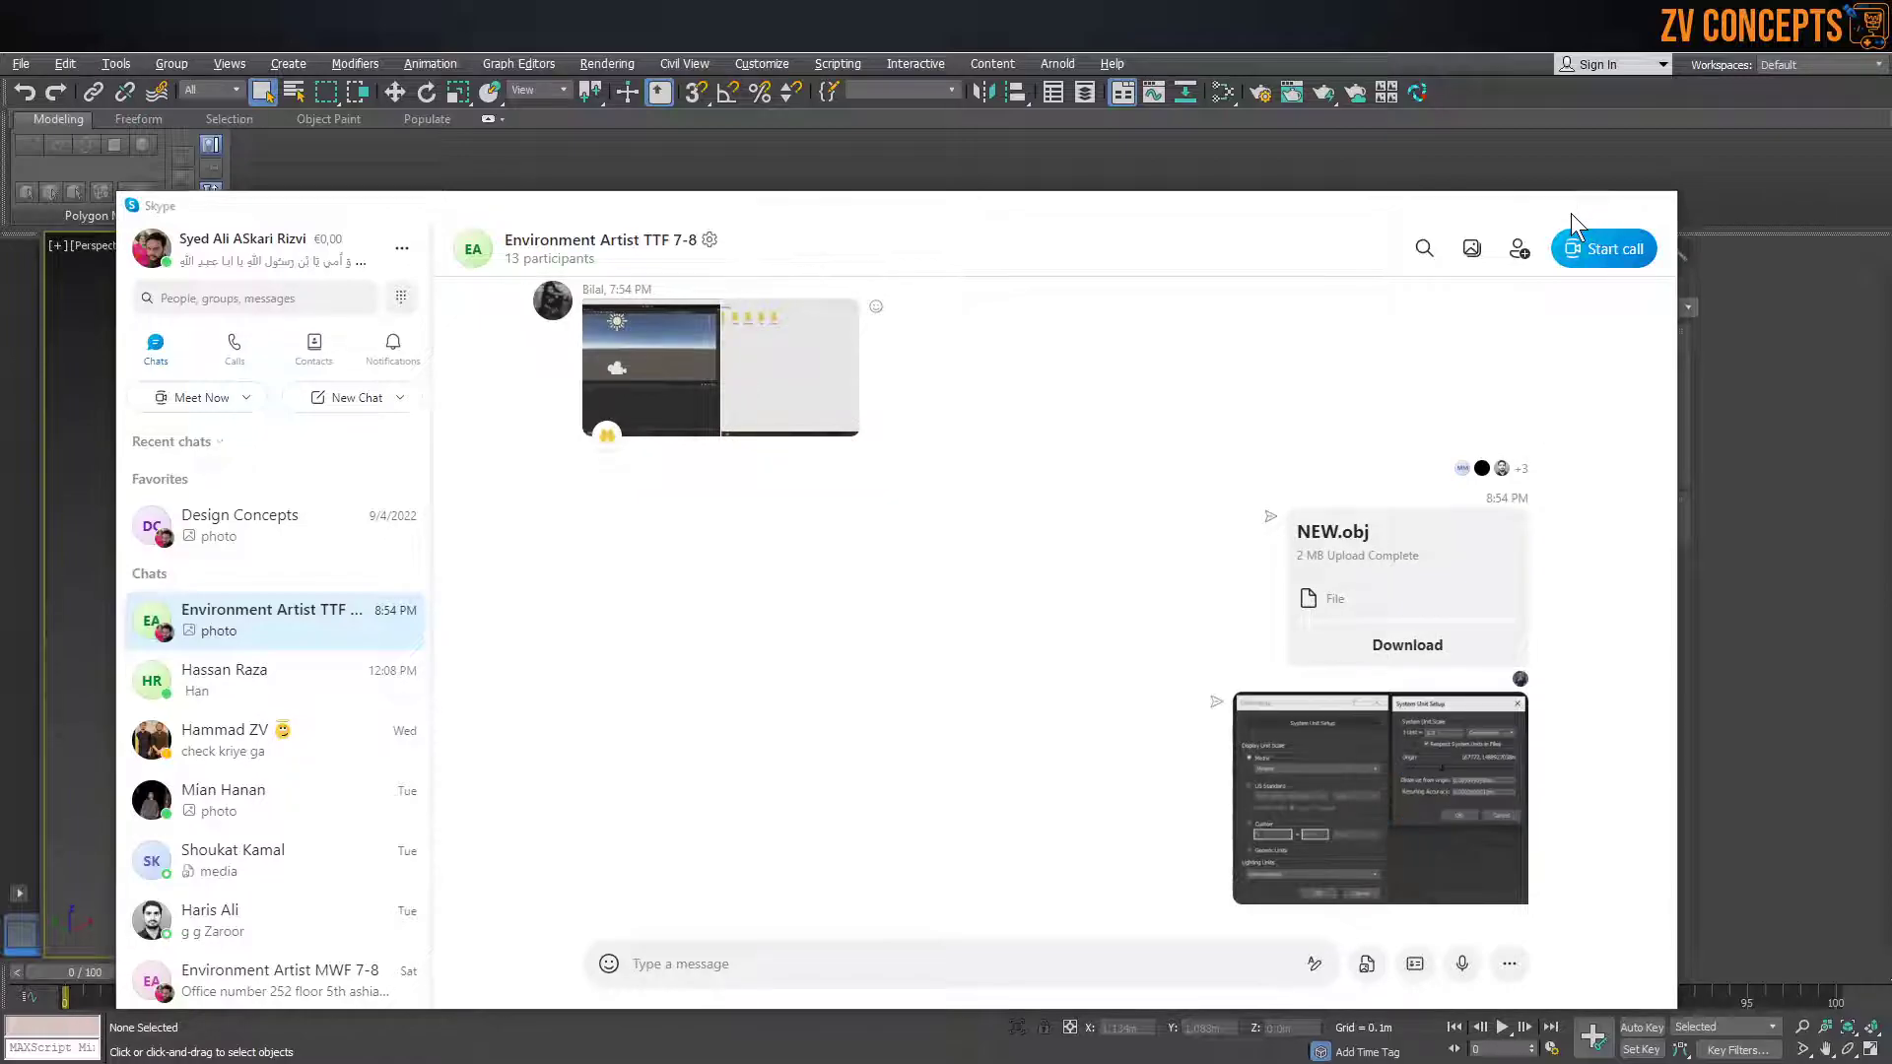
pyautogui.click(1571, 208)
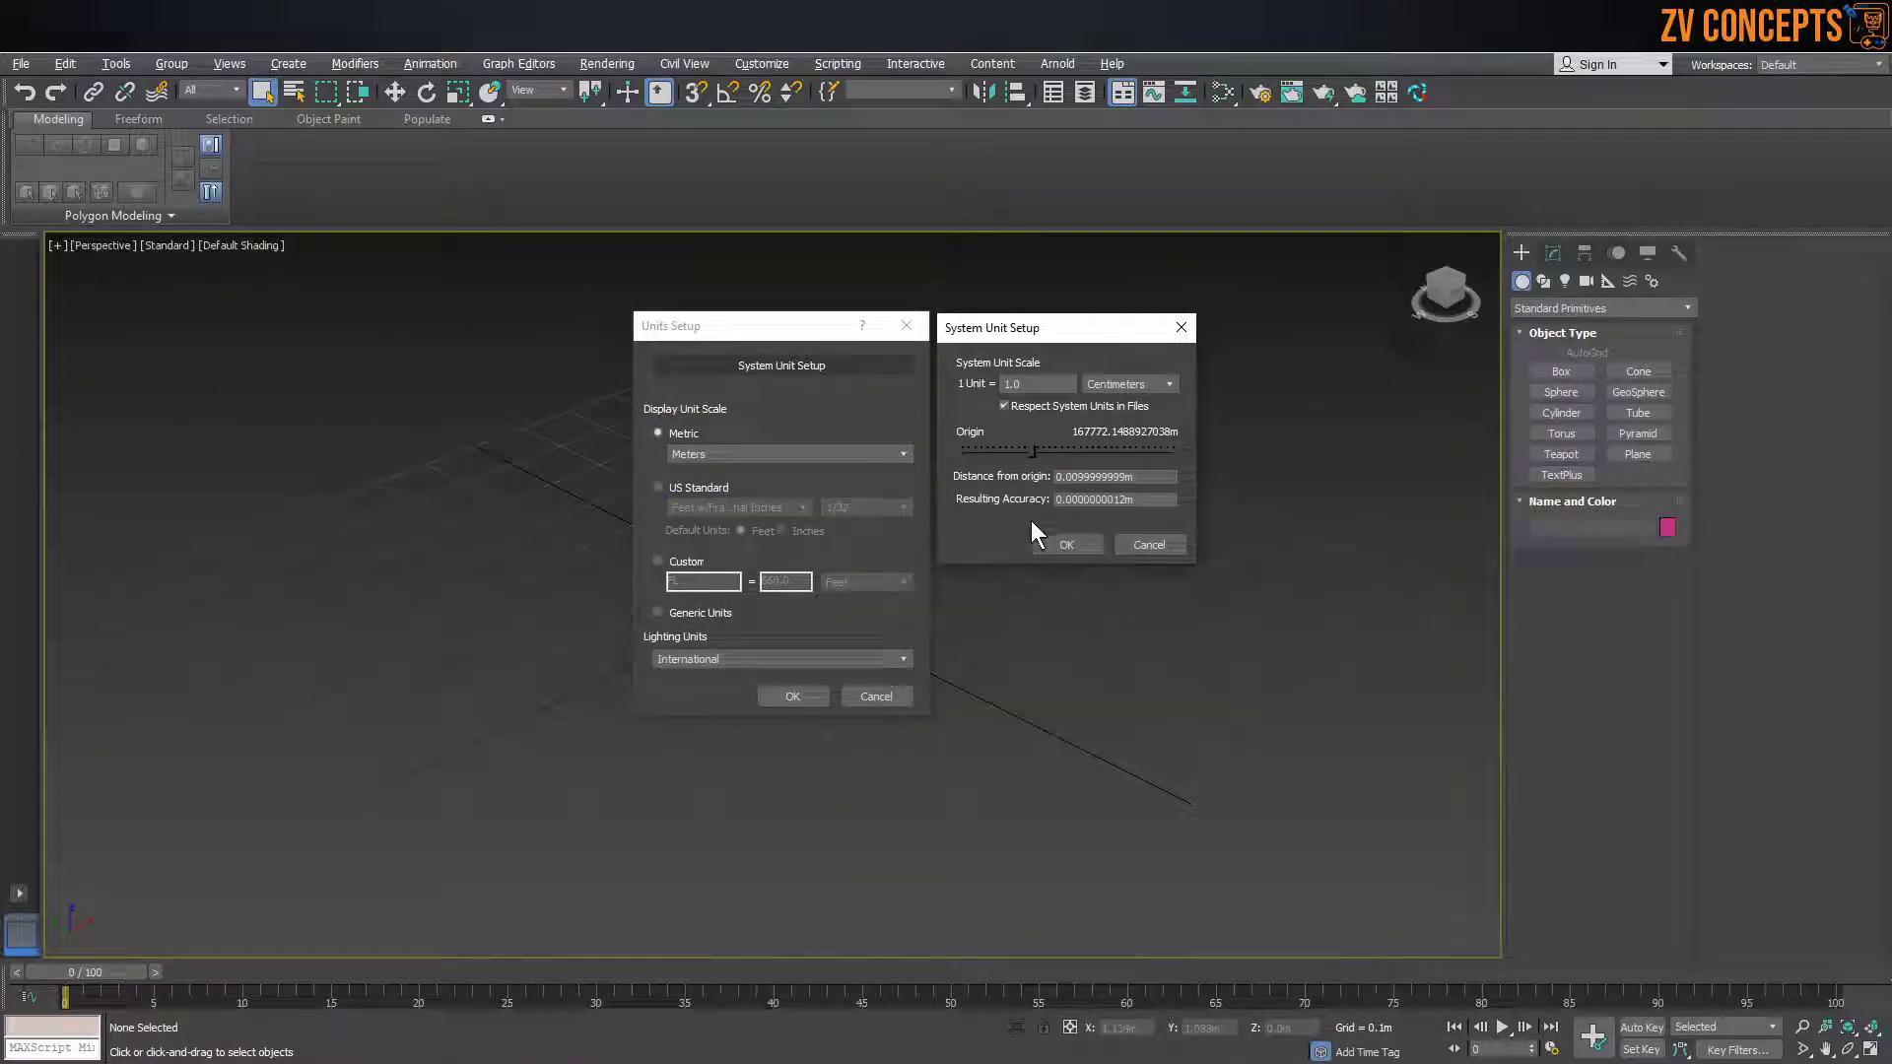
pyautogui.click(1060, 545)
pyautogui.click(793, 696)
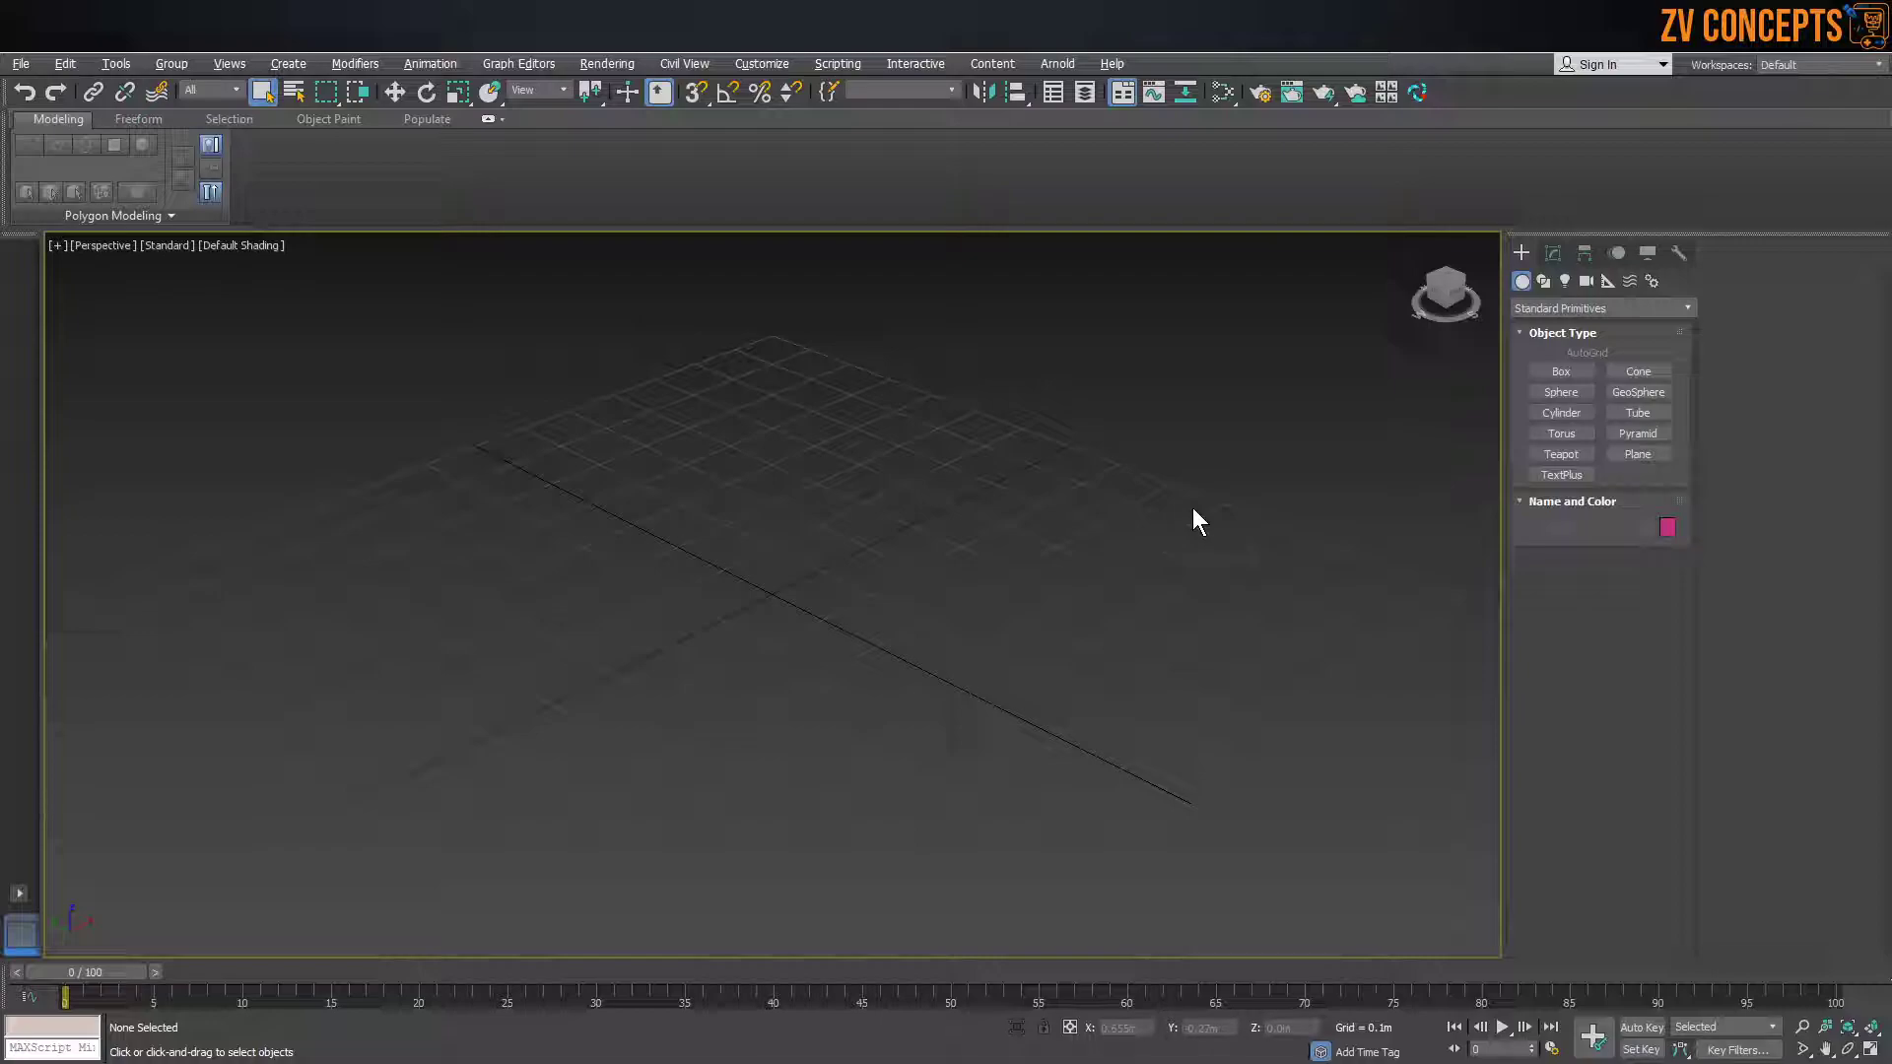
# Start a file import and go to the folder E:\3d models\Character\NEW
pyautogui.click(21, 65)
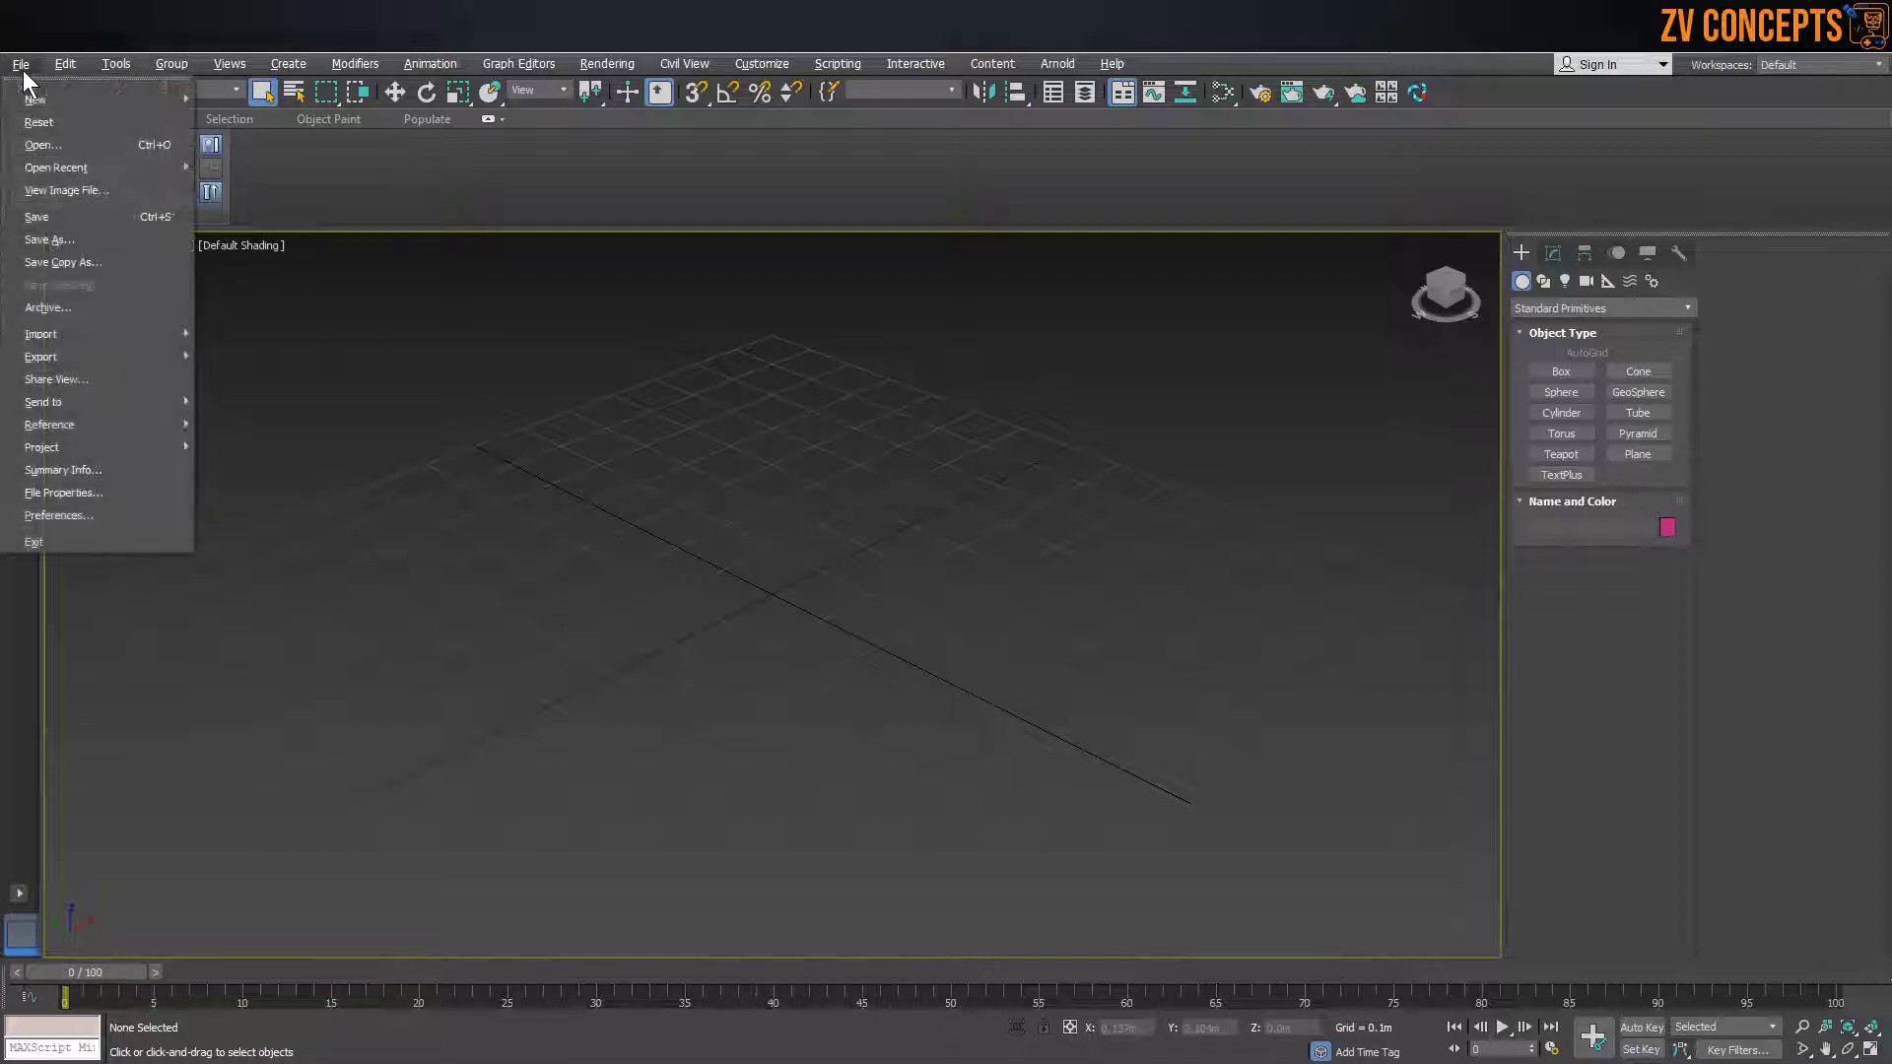
pyautogui.moveTo(71, 343)
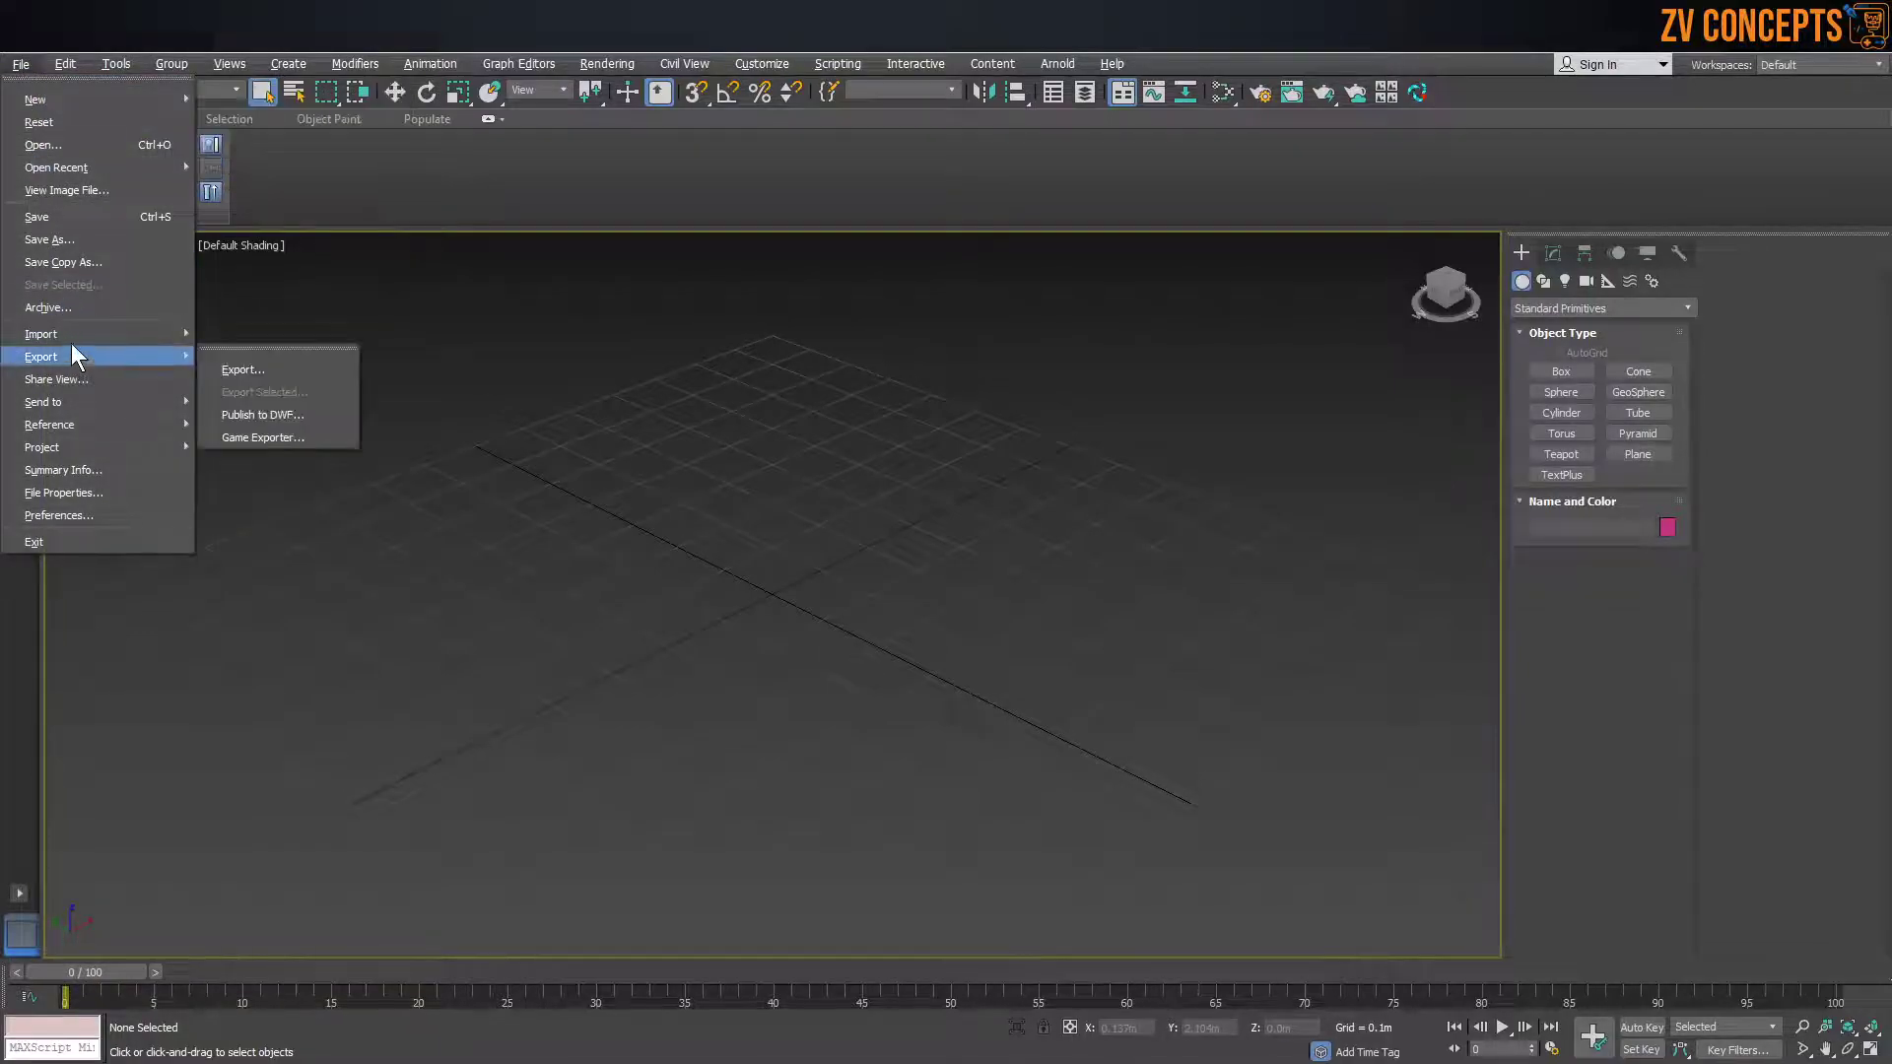
pyautogui.click(250, 351)
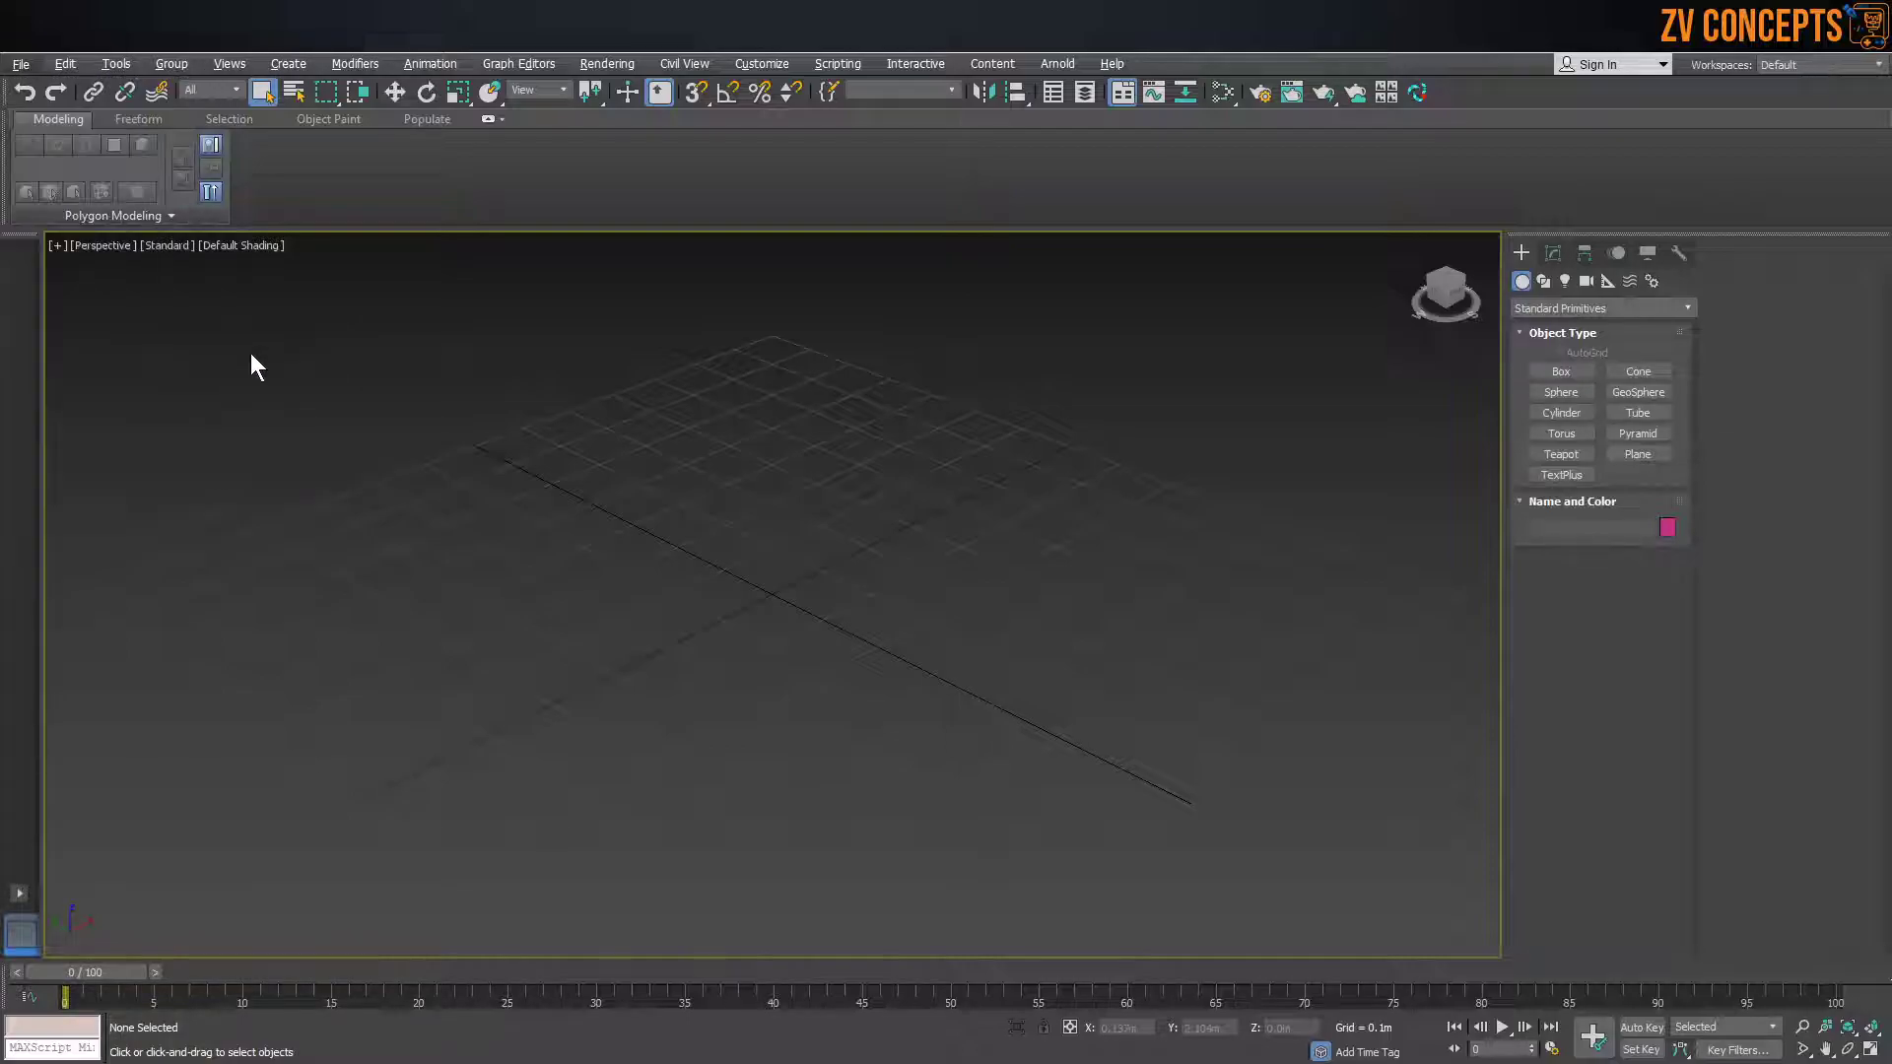
pyautogui.moveTo(810, 211); pyautogui.dragTo(627, 209)
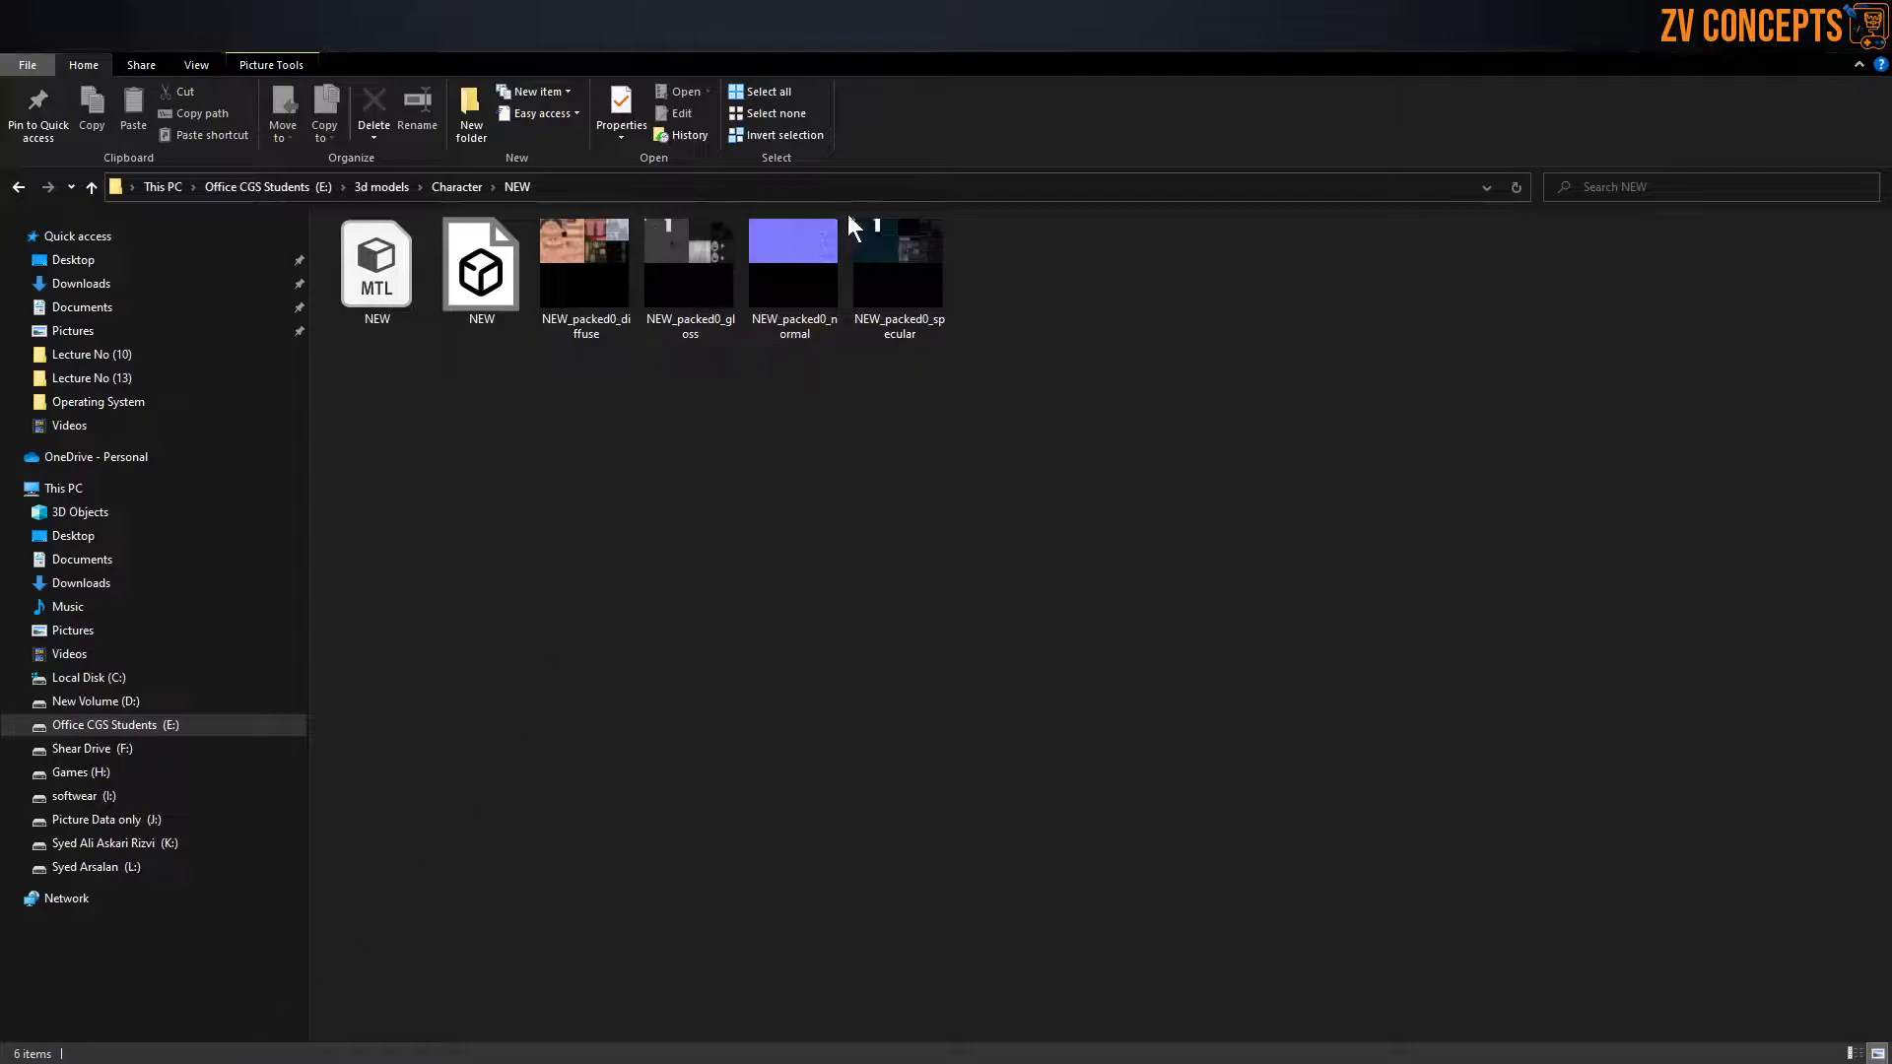
pyautogui.click(773, 187)
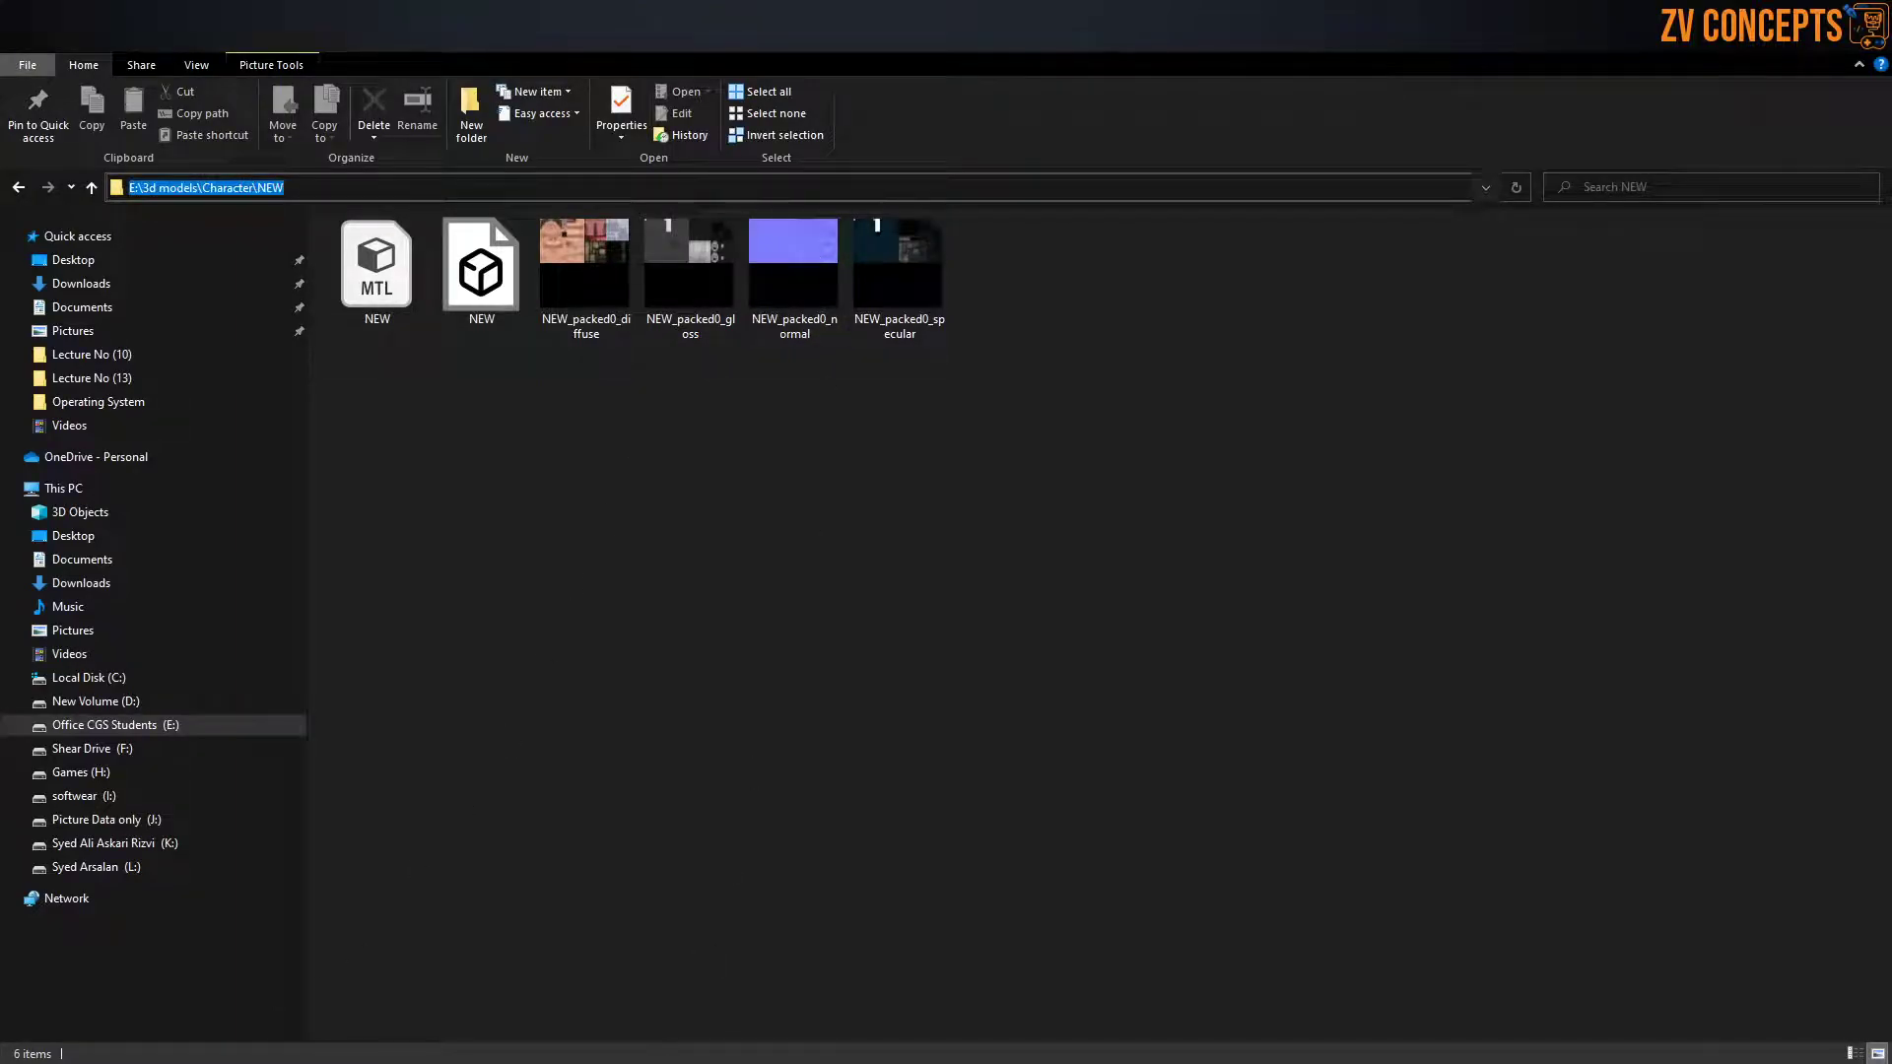
pyautogui.click(632, 1062)
pyautogui.write('E:\\3d models\\Character\\NEW')
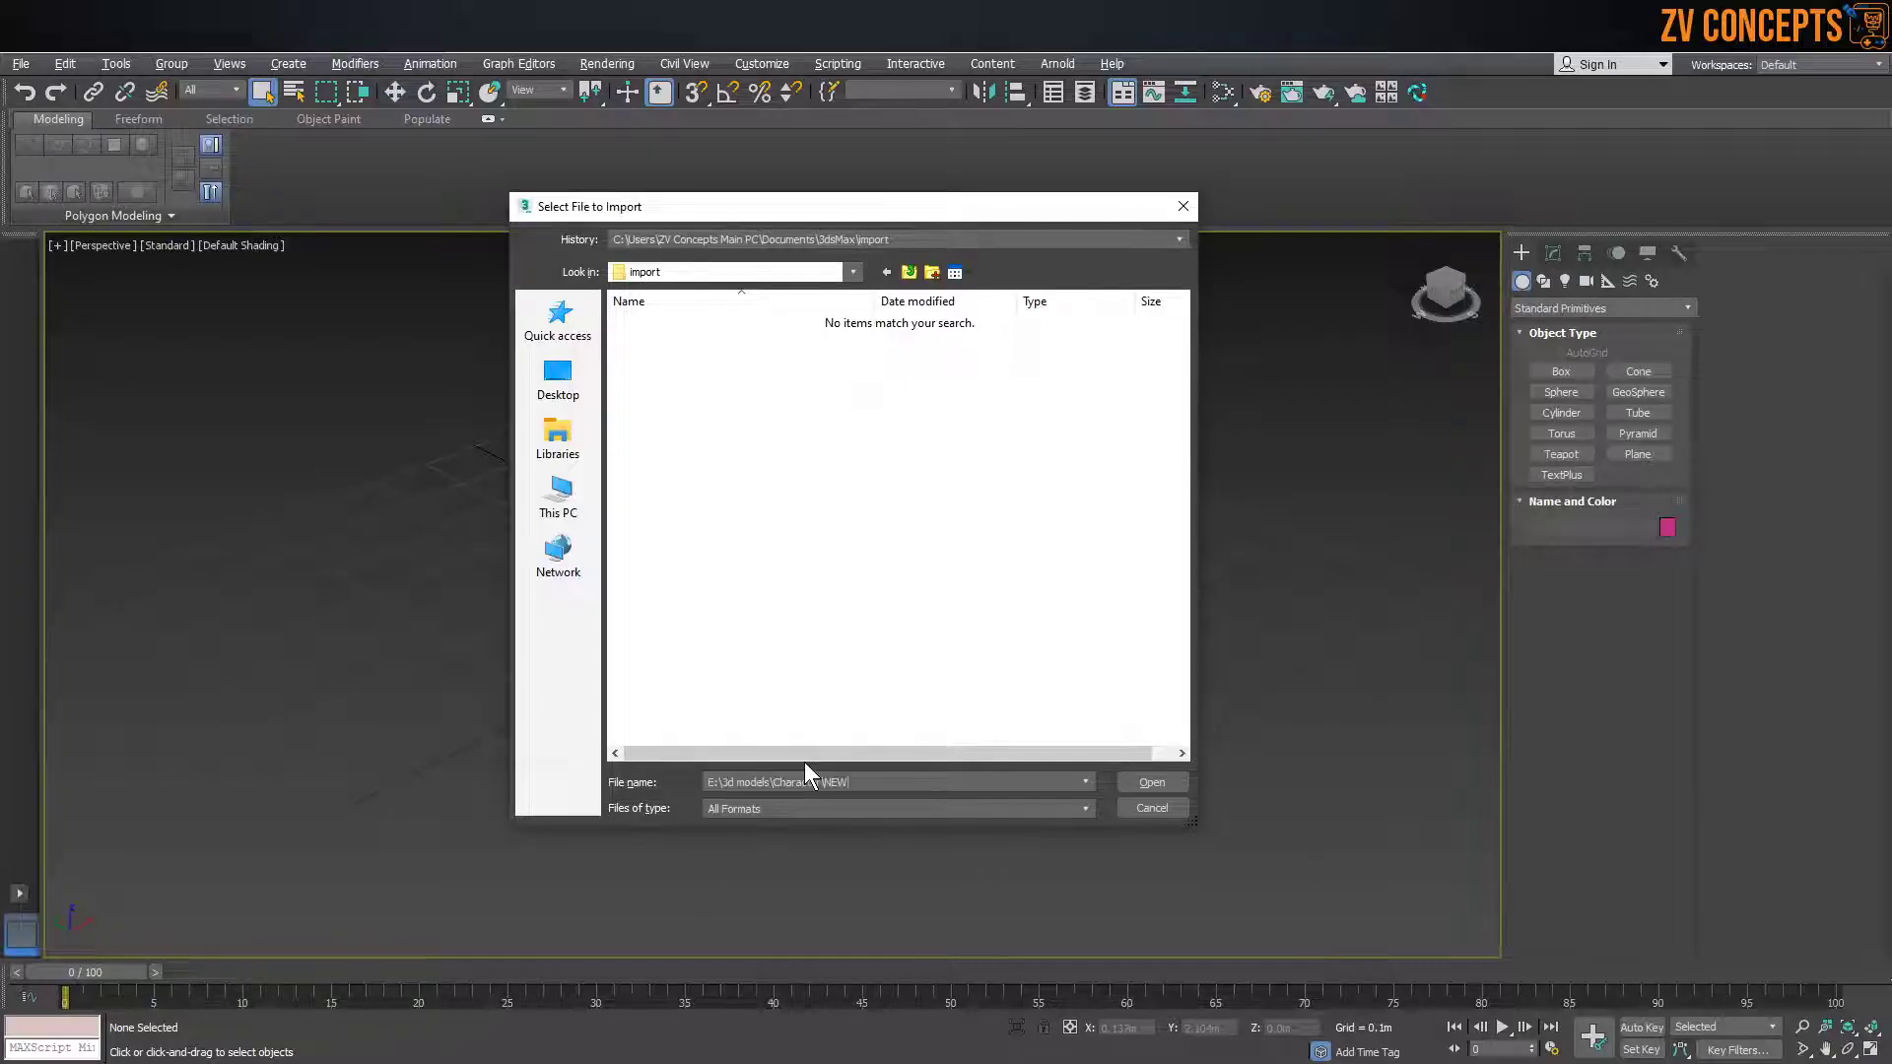
pyautogui.press('Return')
# Import the NEW OBJ character with the default OBJ import options
pyautogui.click(648, 363)
pyautogui.click(1152, 783)
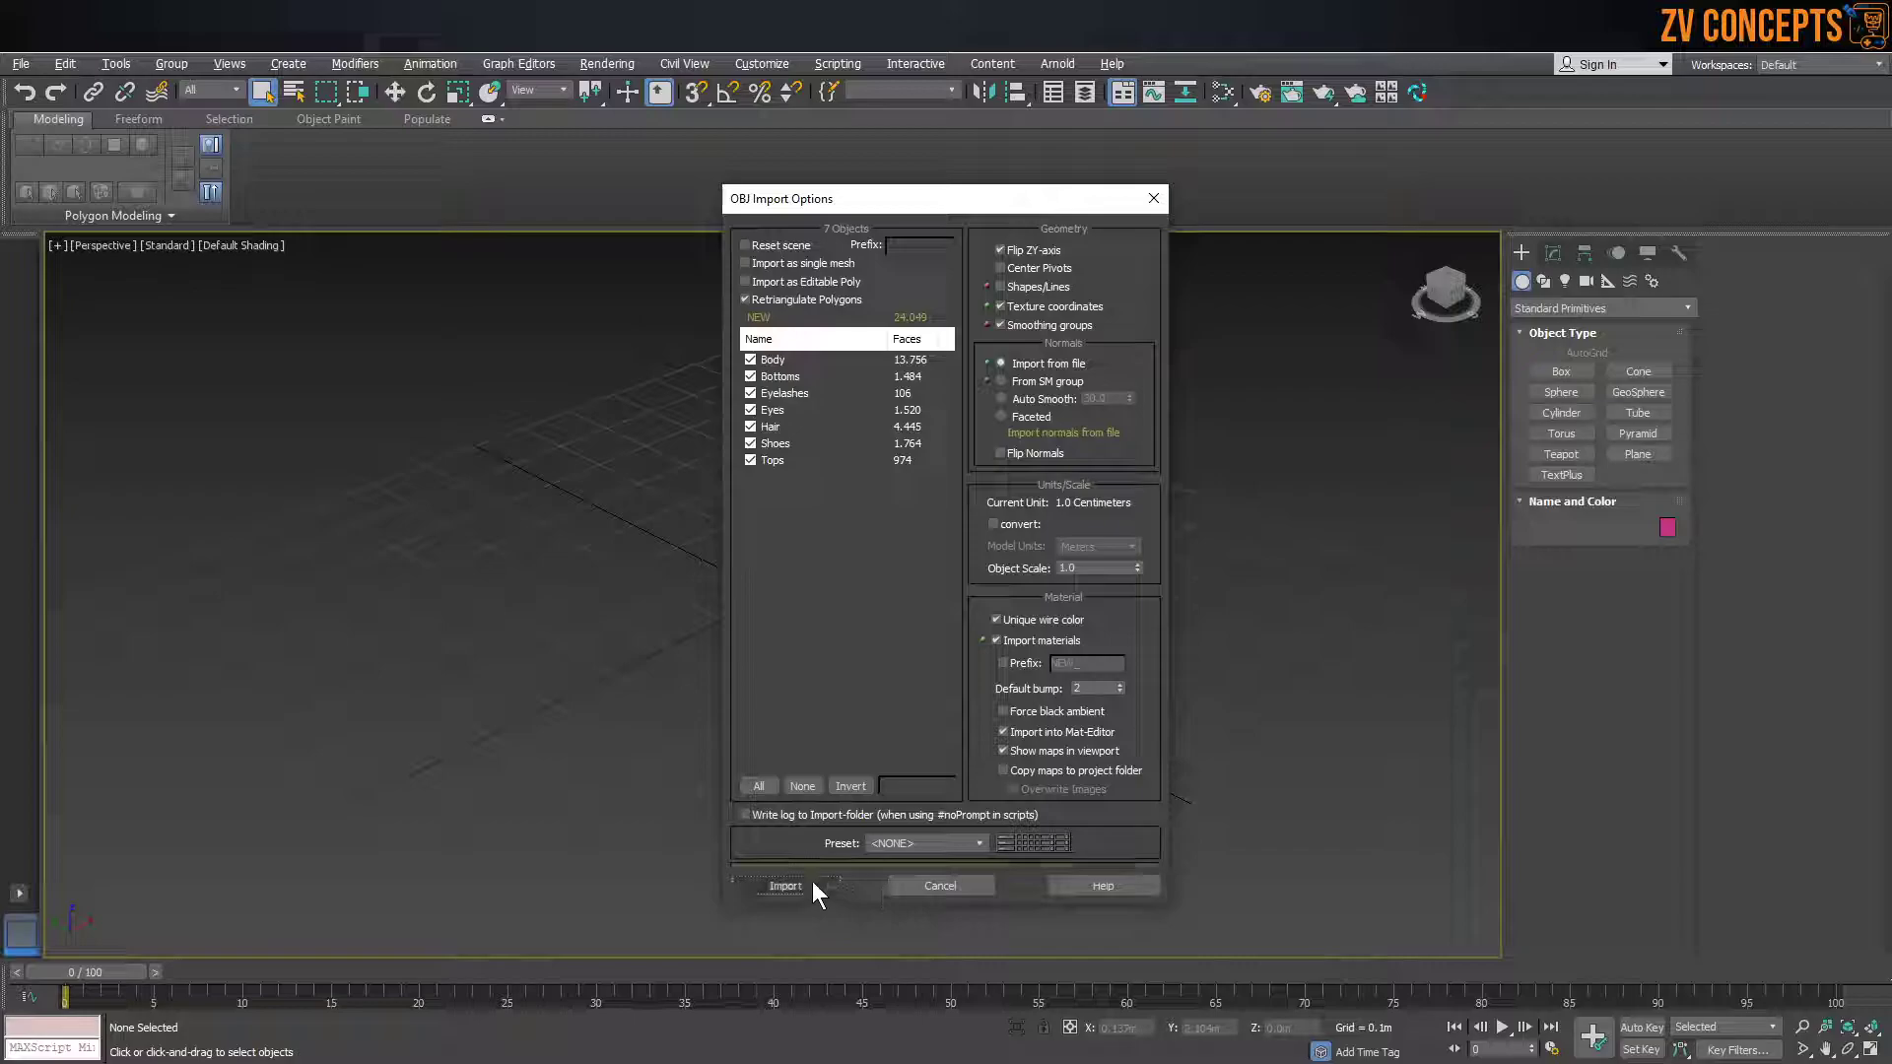
pyautogui.click(811, 881)
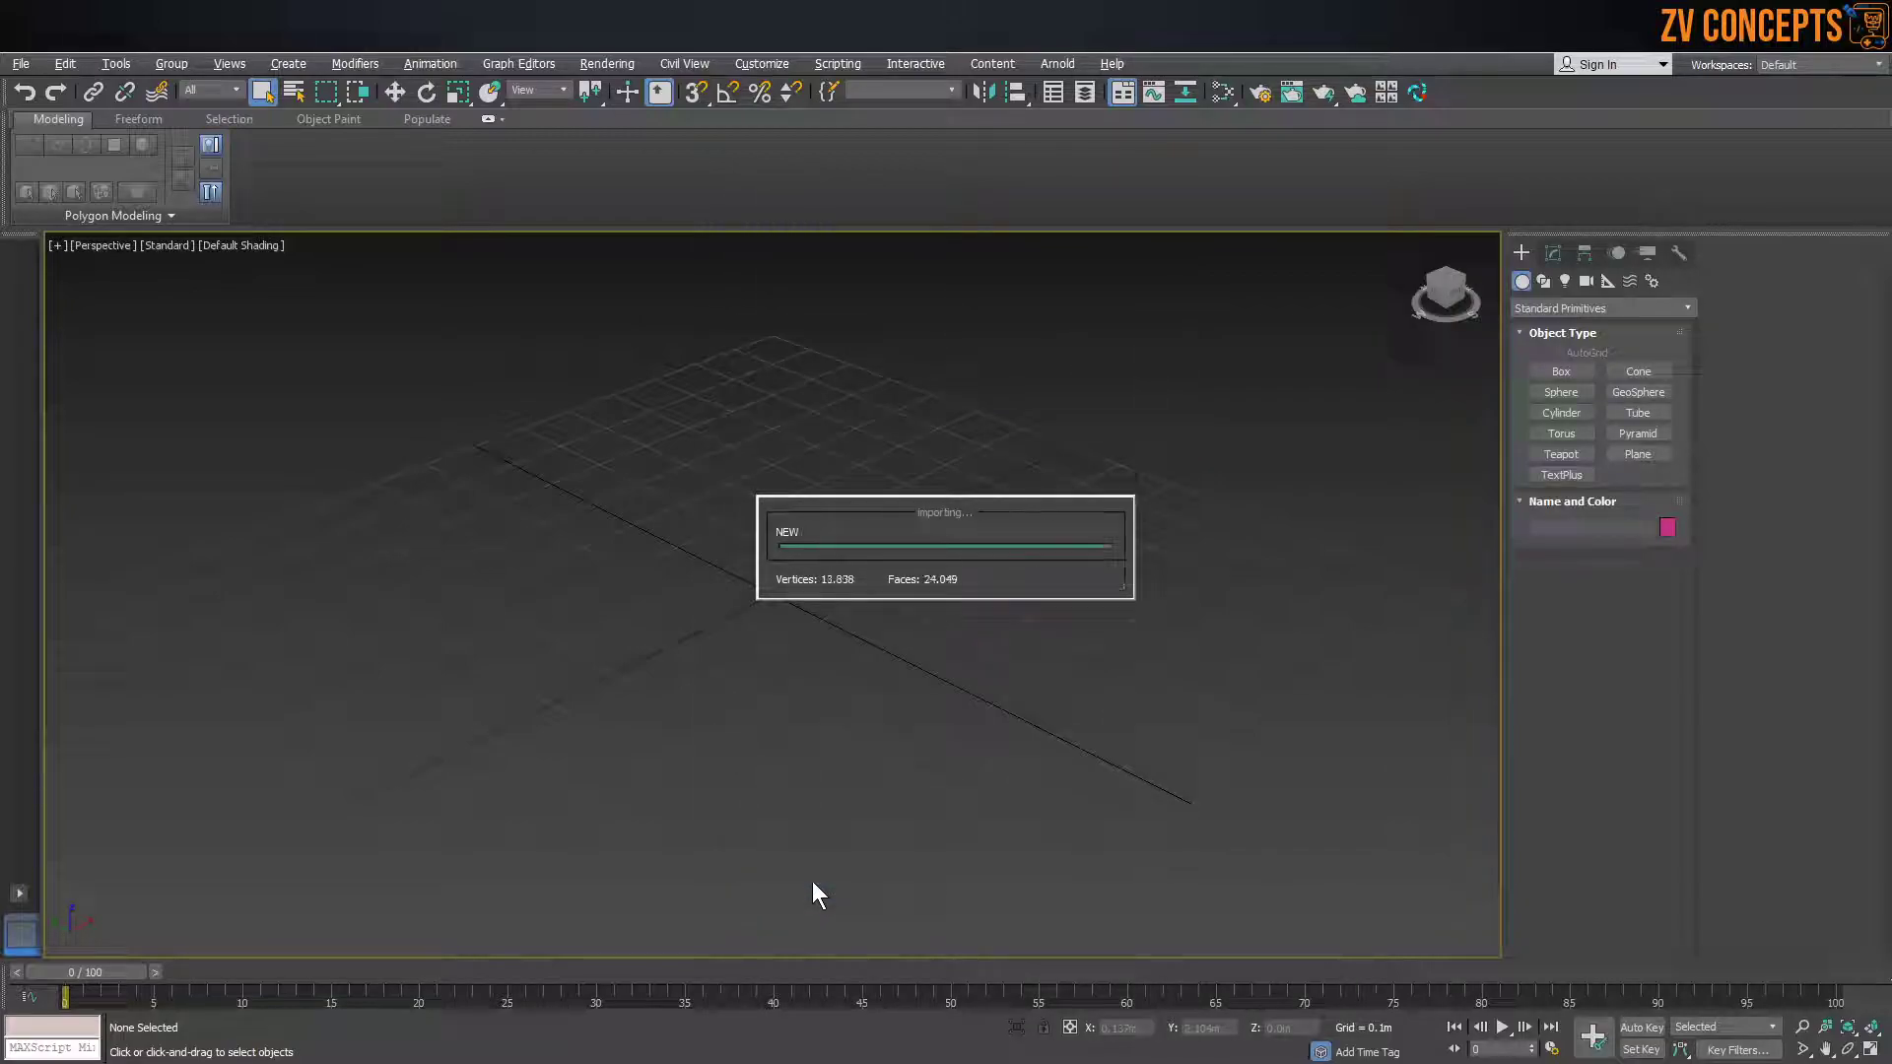
# Examine the imported character's separate parts one by one and check the object type of the shoes
pyautogui.click(897, 519)
pyautogui.click(793, 812)
pyautogui.click(794, 552)
pyautogui.click(796, 516)
pyautogui.click(703, 461)
pyautogui.click(788, 350)
pyautogui.click(900, 318)
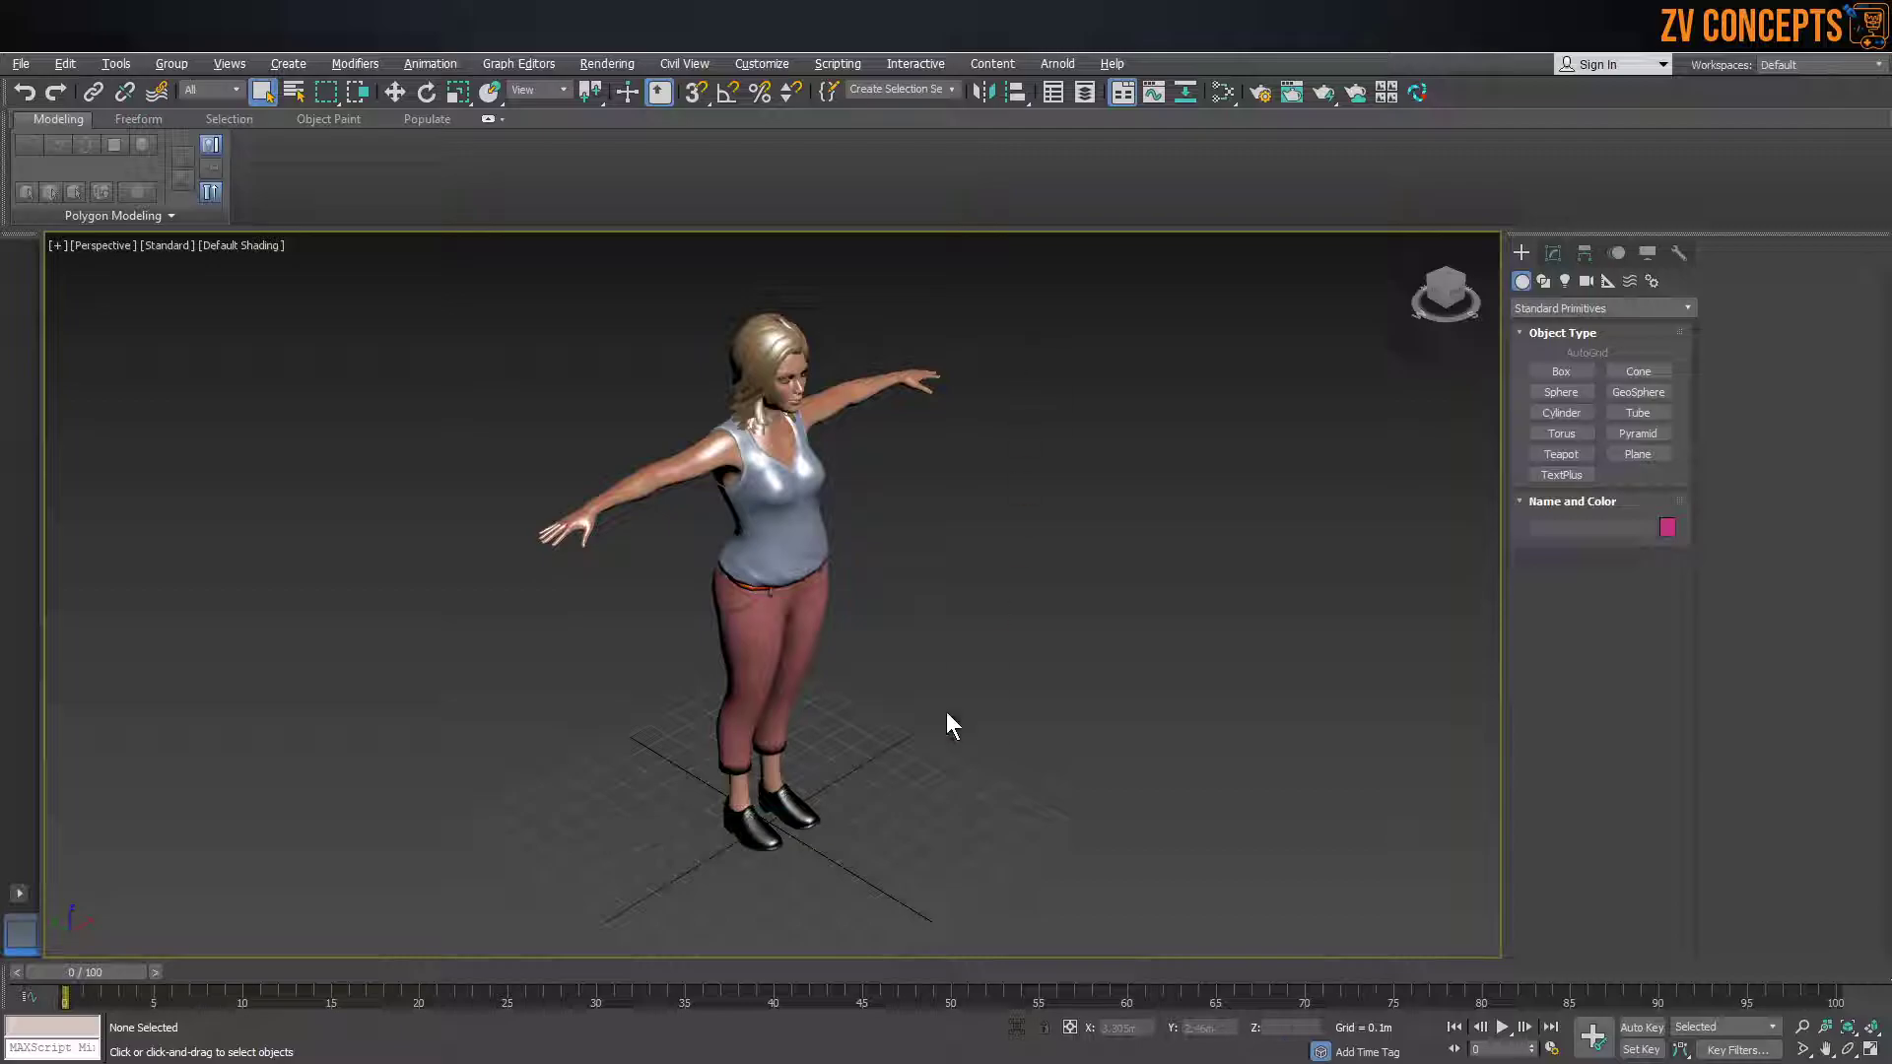
pyautogui.click(796, 816)
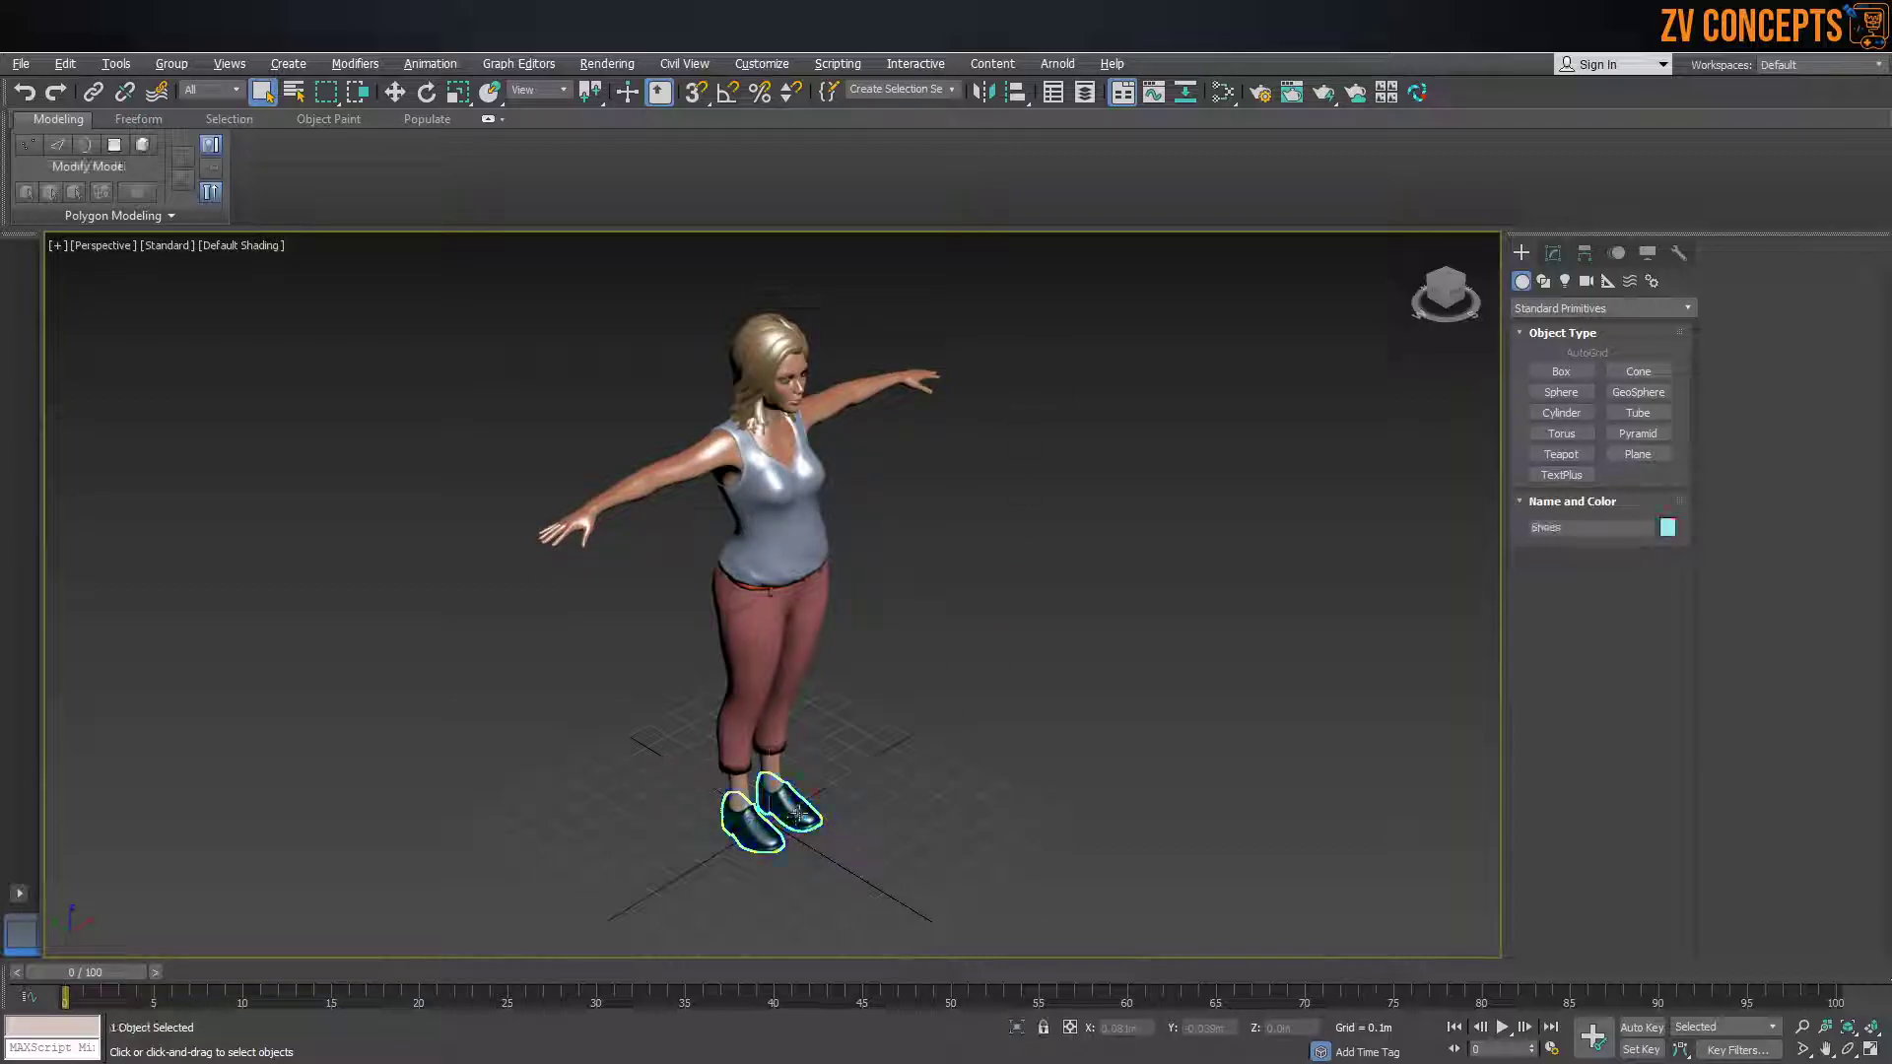
pyautogui.click(1552, 252)
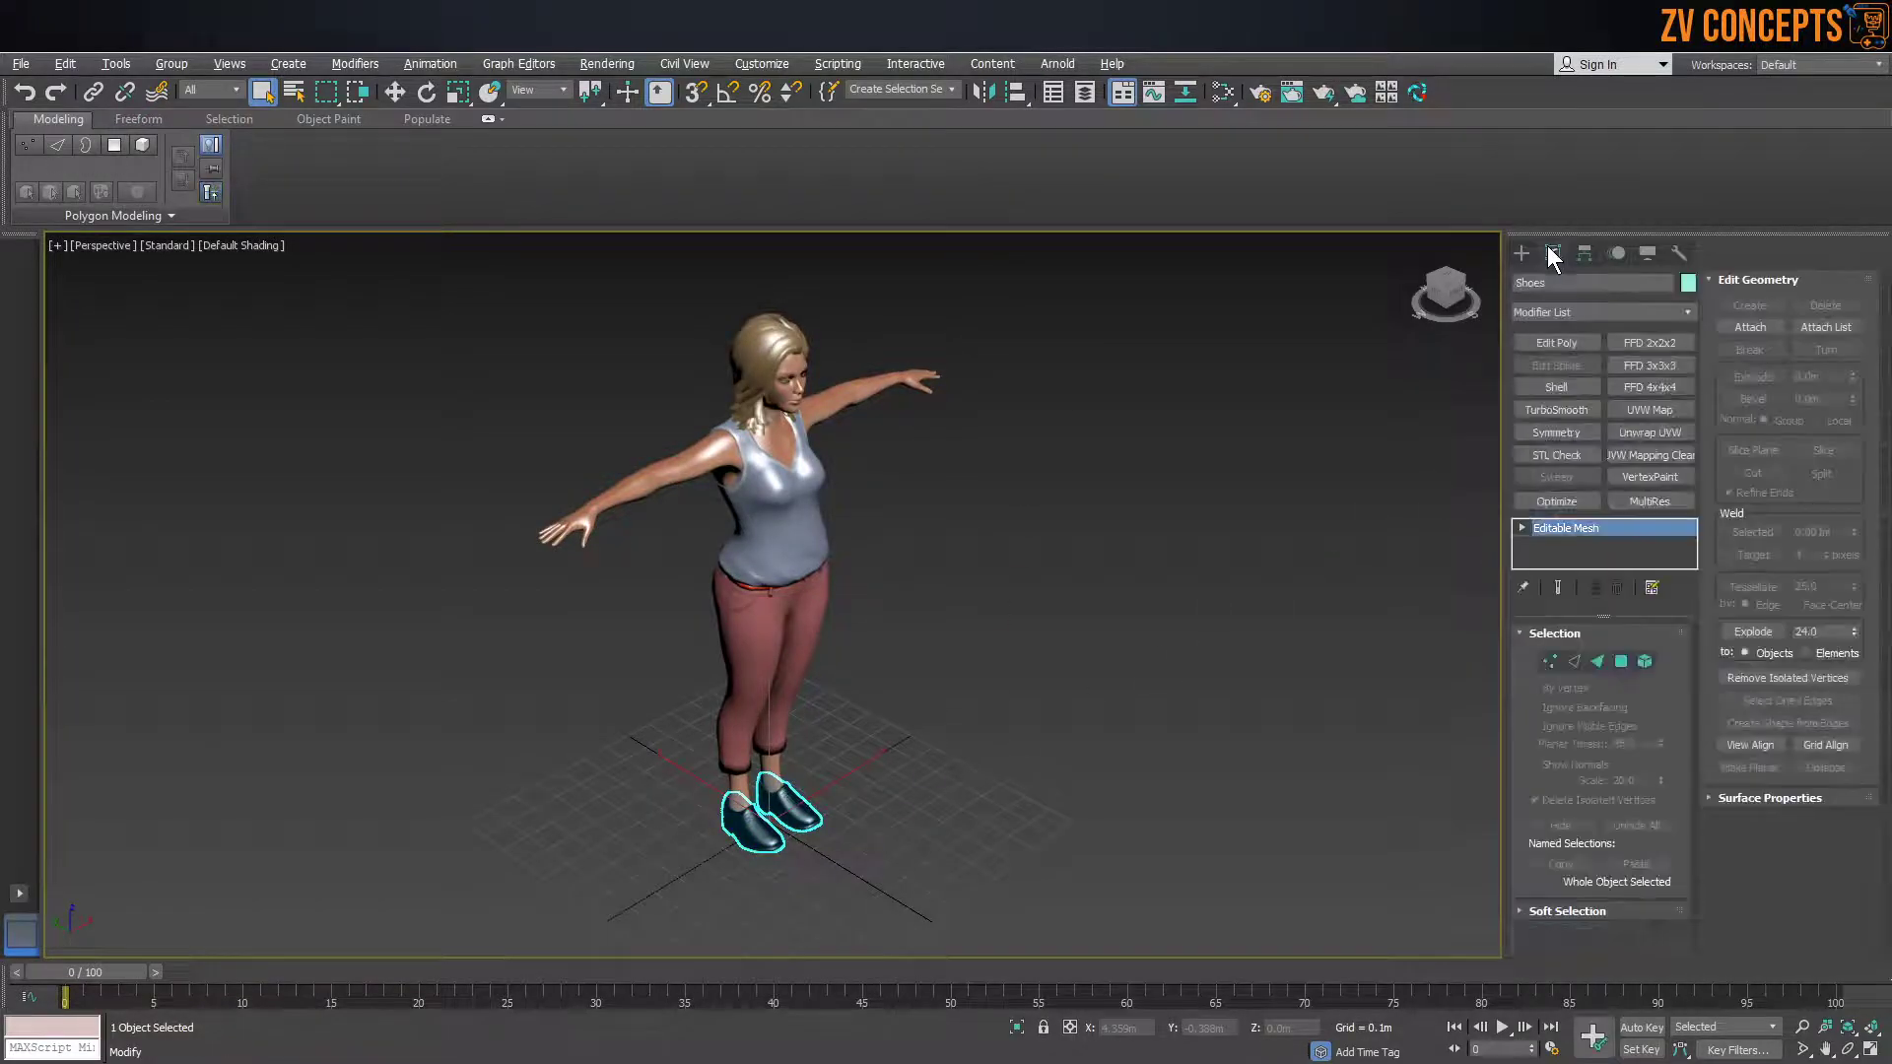
# Convert all parts of the character to Editable Poly and clear the selection
pyautogui.moveTo(1123, 317); pyautogui.dragTo(522, 778)
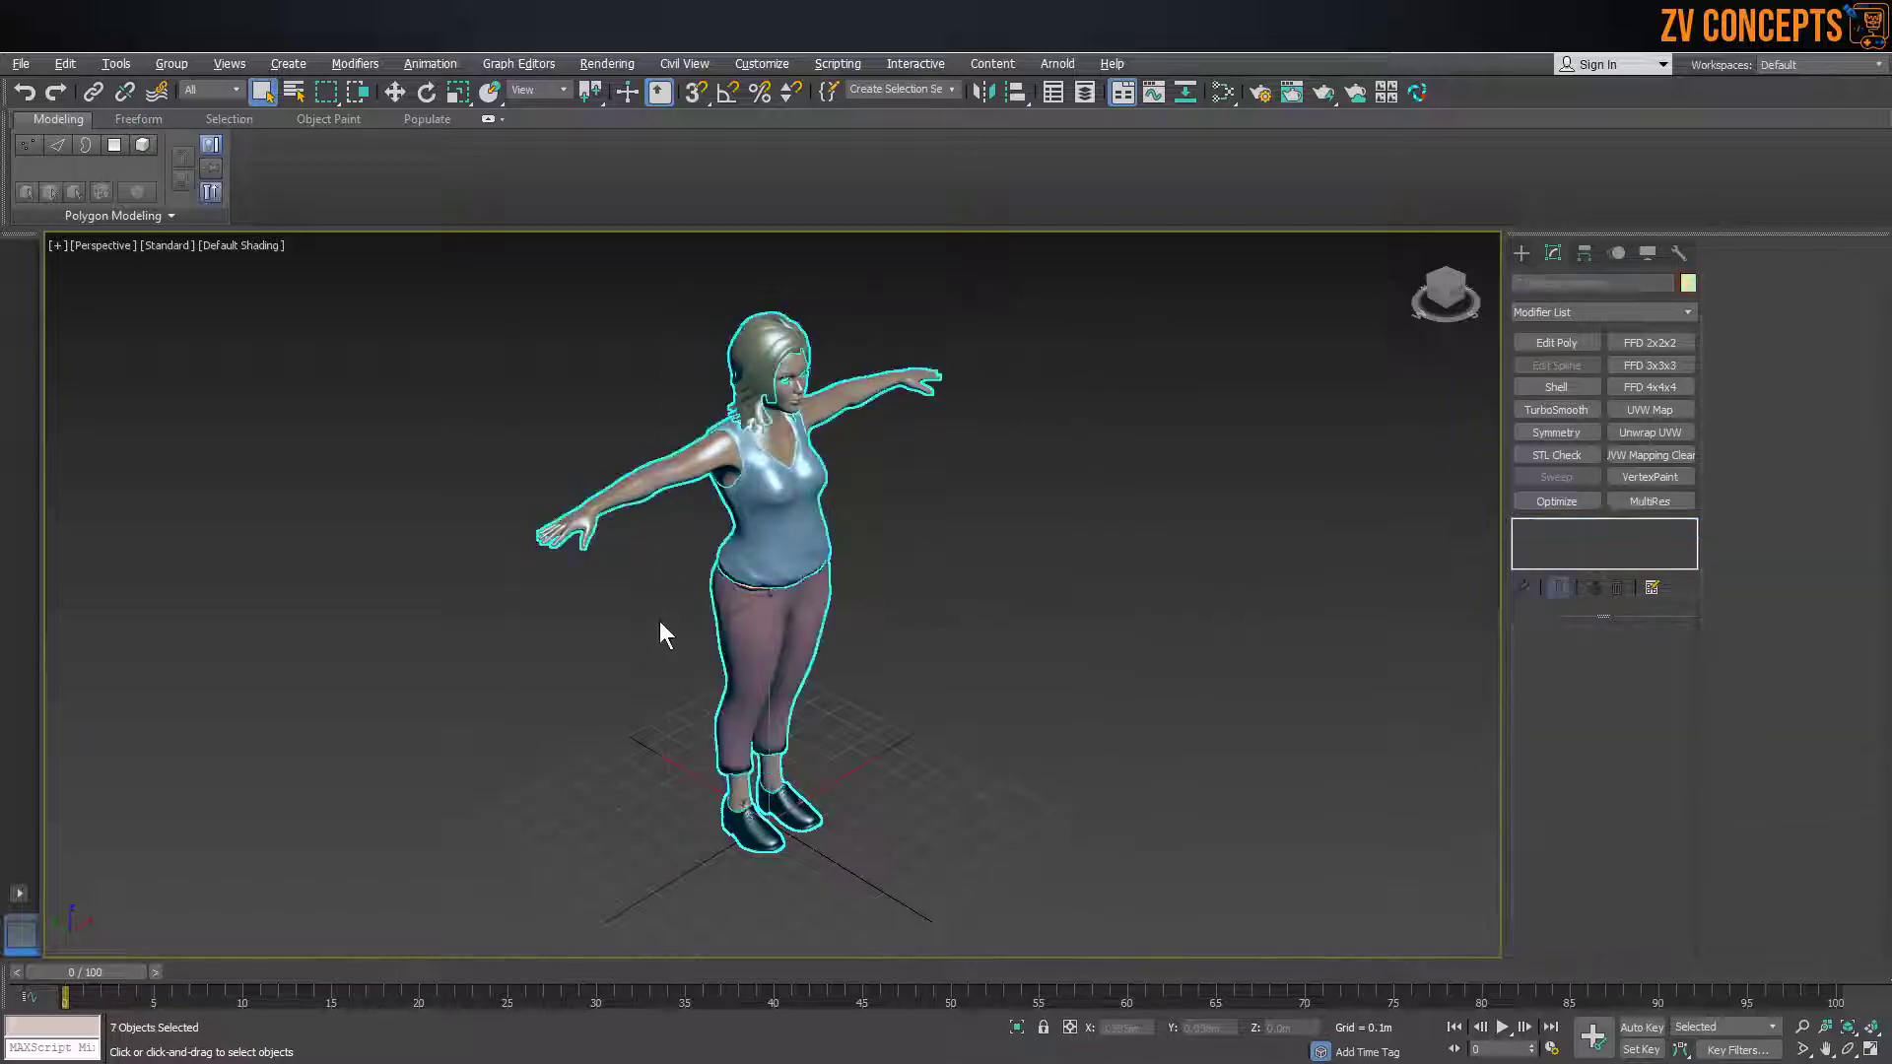
pyautogui.rightClick(662, 589)
pyautogui.moveTo(773, 794)
pyautogui.click(918, 807)
pyautogui.click(919, 806)
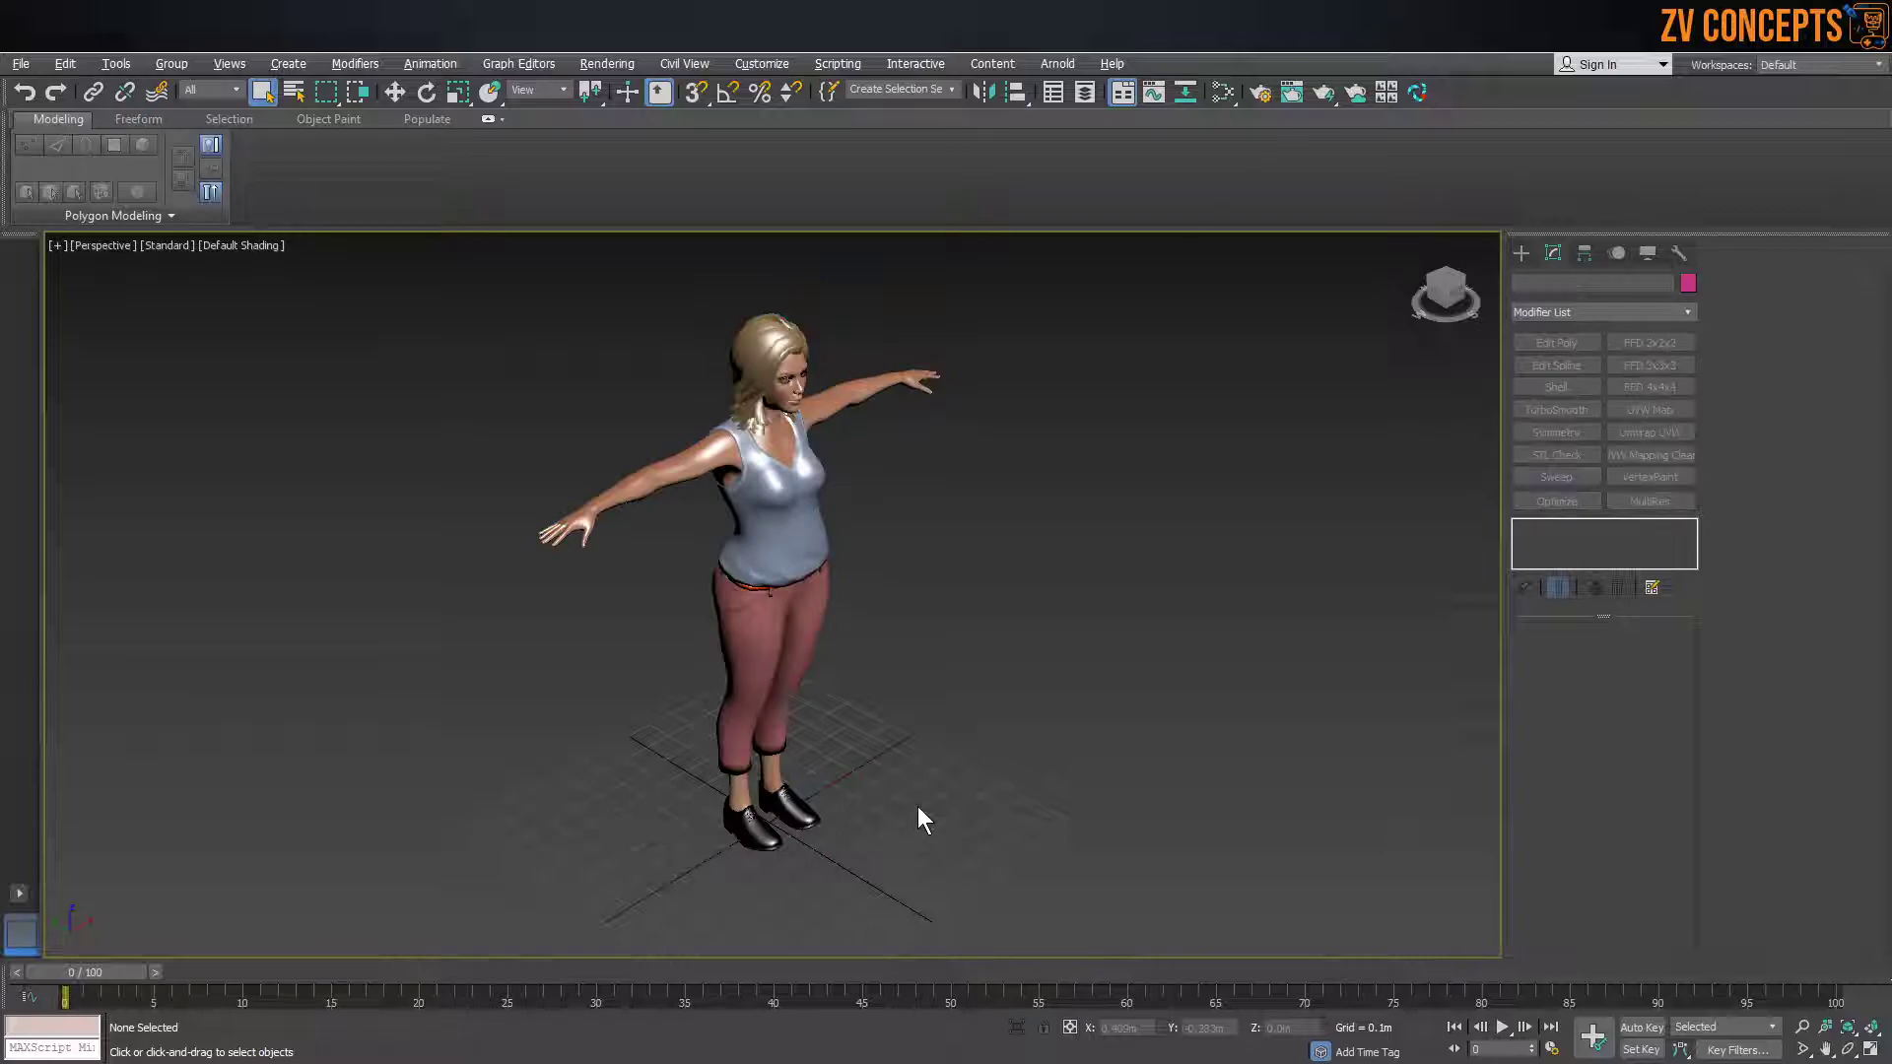
# Attach the Body, Bottoms, Eyelashes, Eyes, Hair and Tops objects to the shoes as one editable poly
pyautogui.click(818, 840)
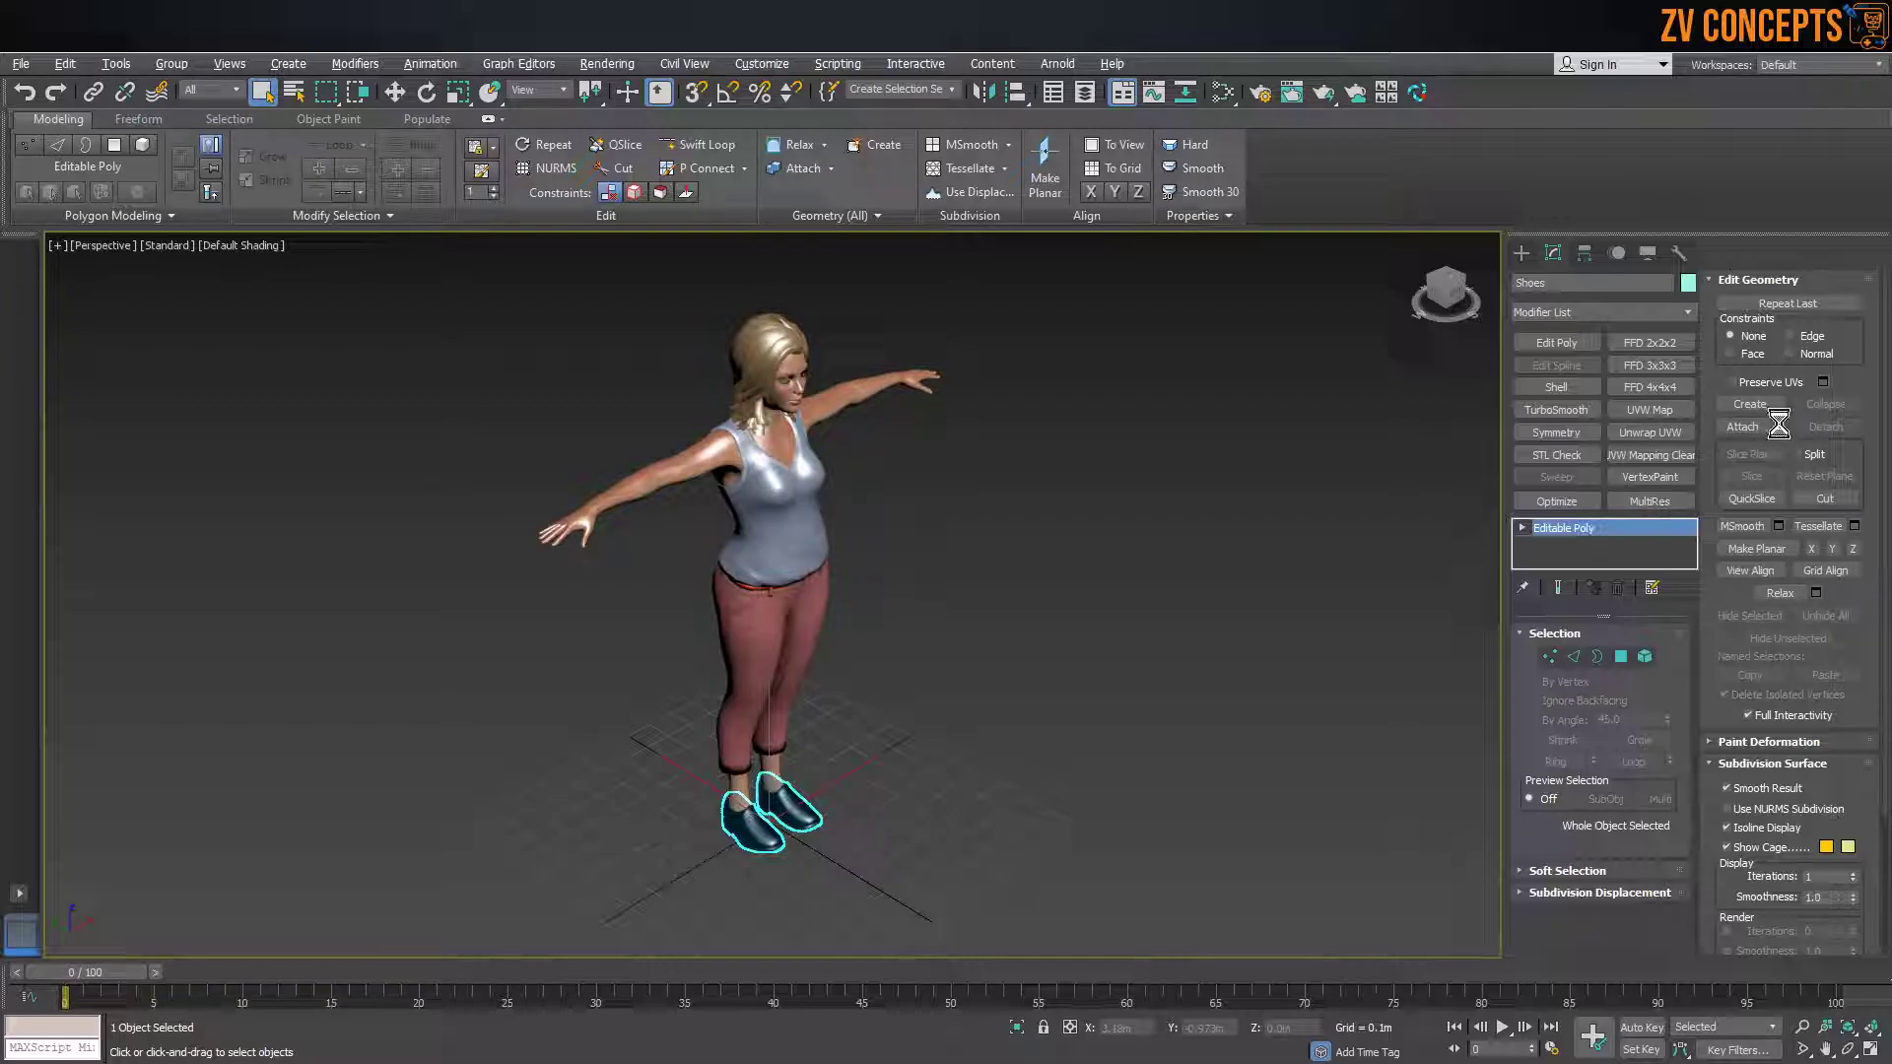
pyautogui.moveTo(1133, 229); pyautogui.dragTo(1097, 228)
pyautogui.click(984, 348)
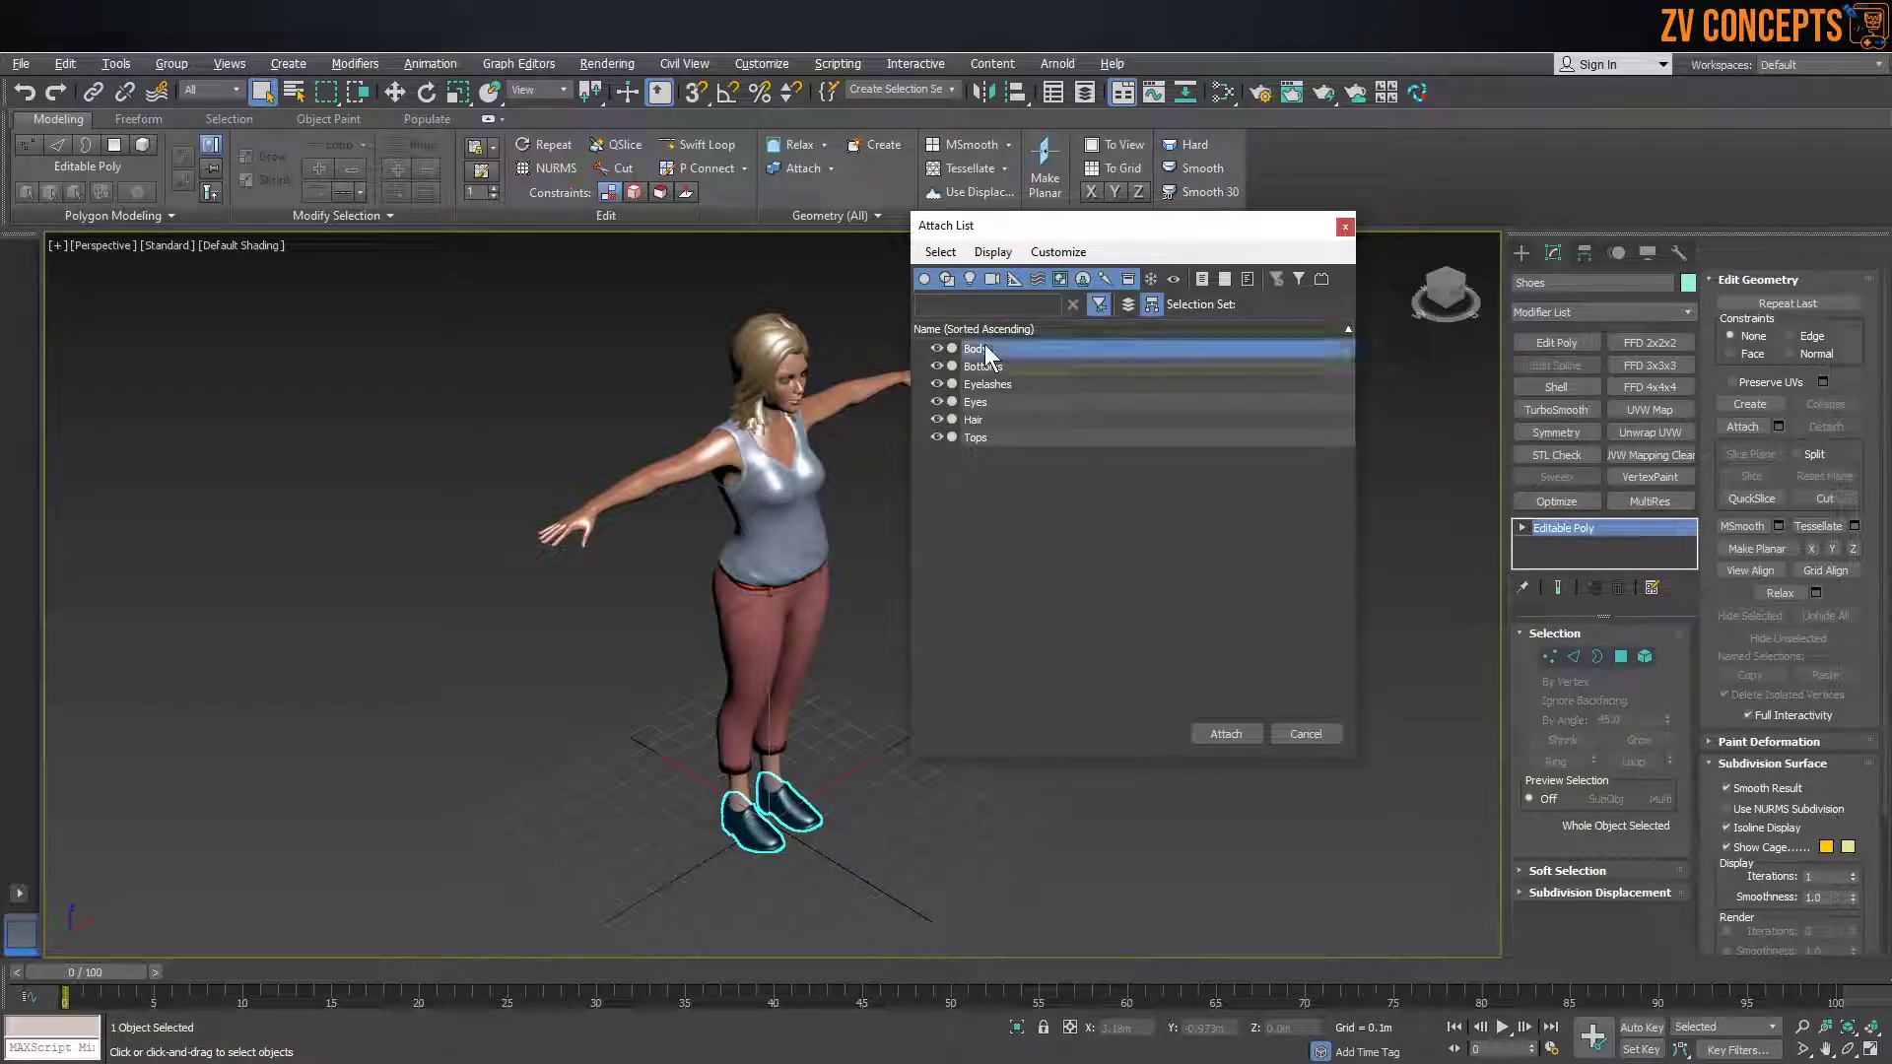
pyautogui.keyDown('shift'); pyautogui.click(1013, 437); pyautogui.keyUp('shift')
pyautogui.click(1226, 734)
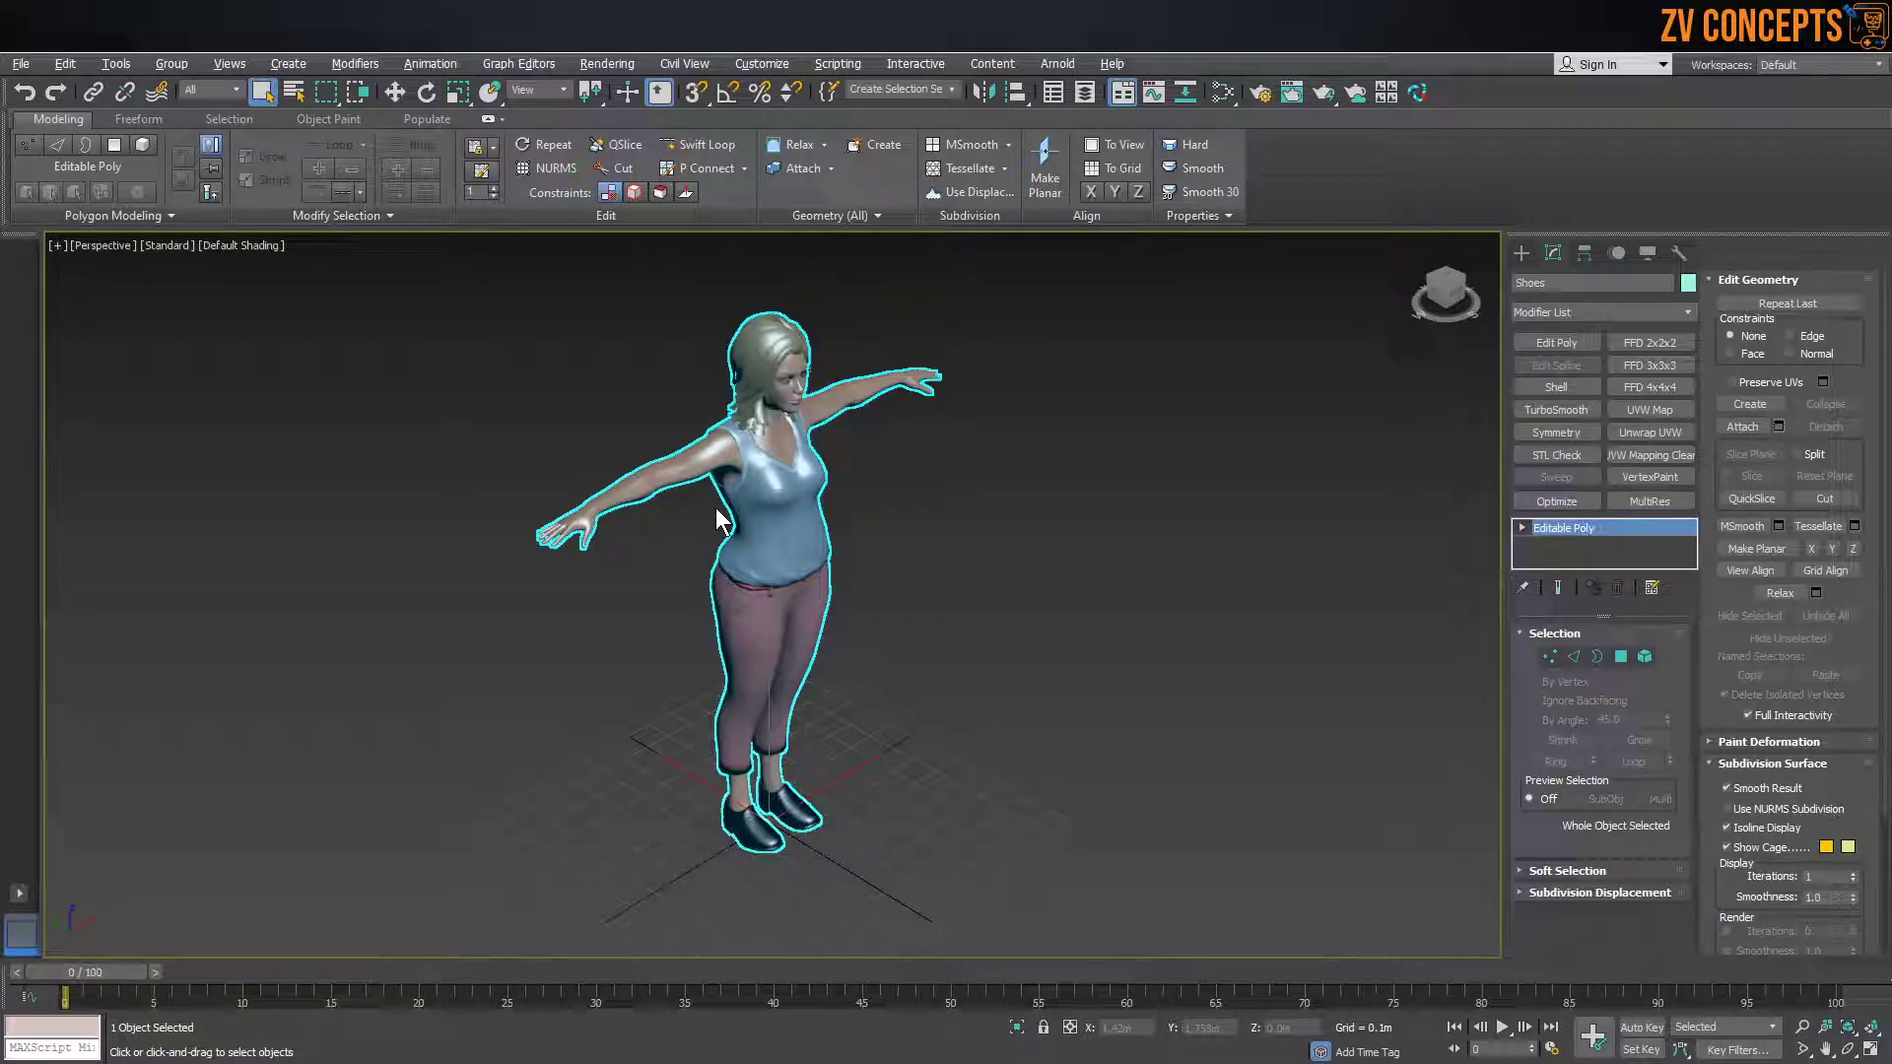
# Inspect the attached character as a single object from the front
pyautogui.click(948, 641)
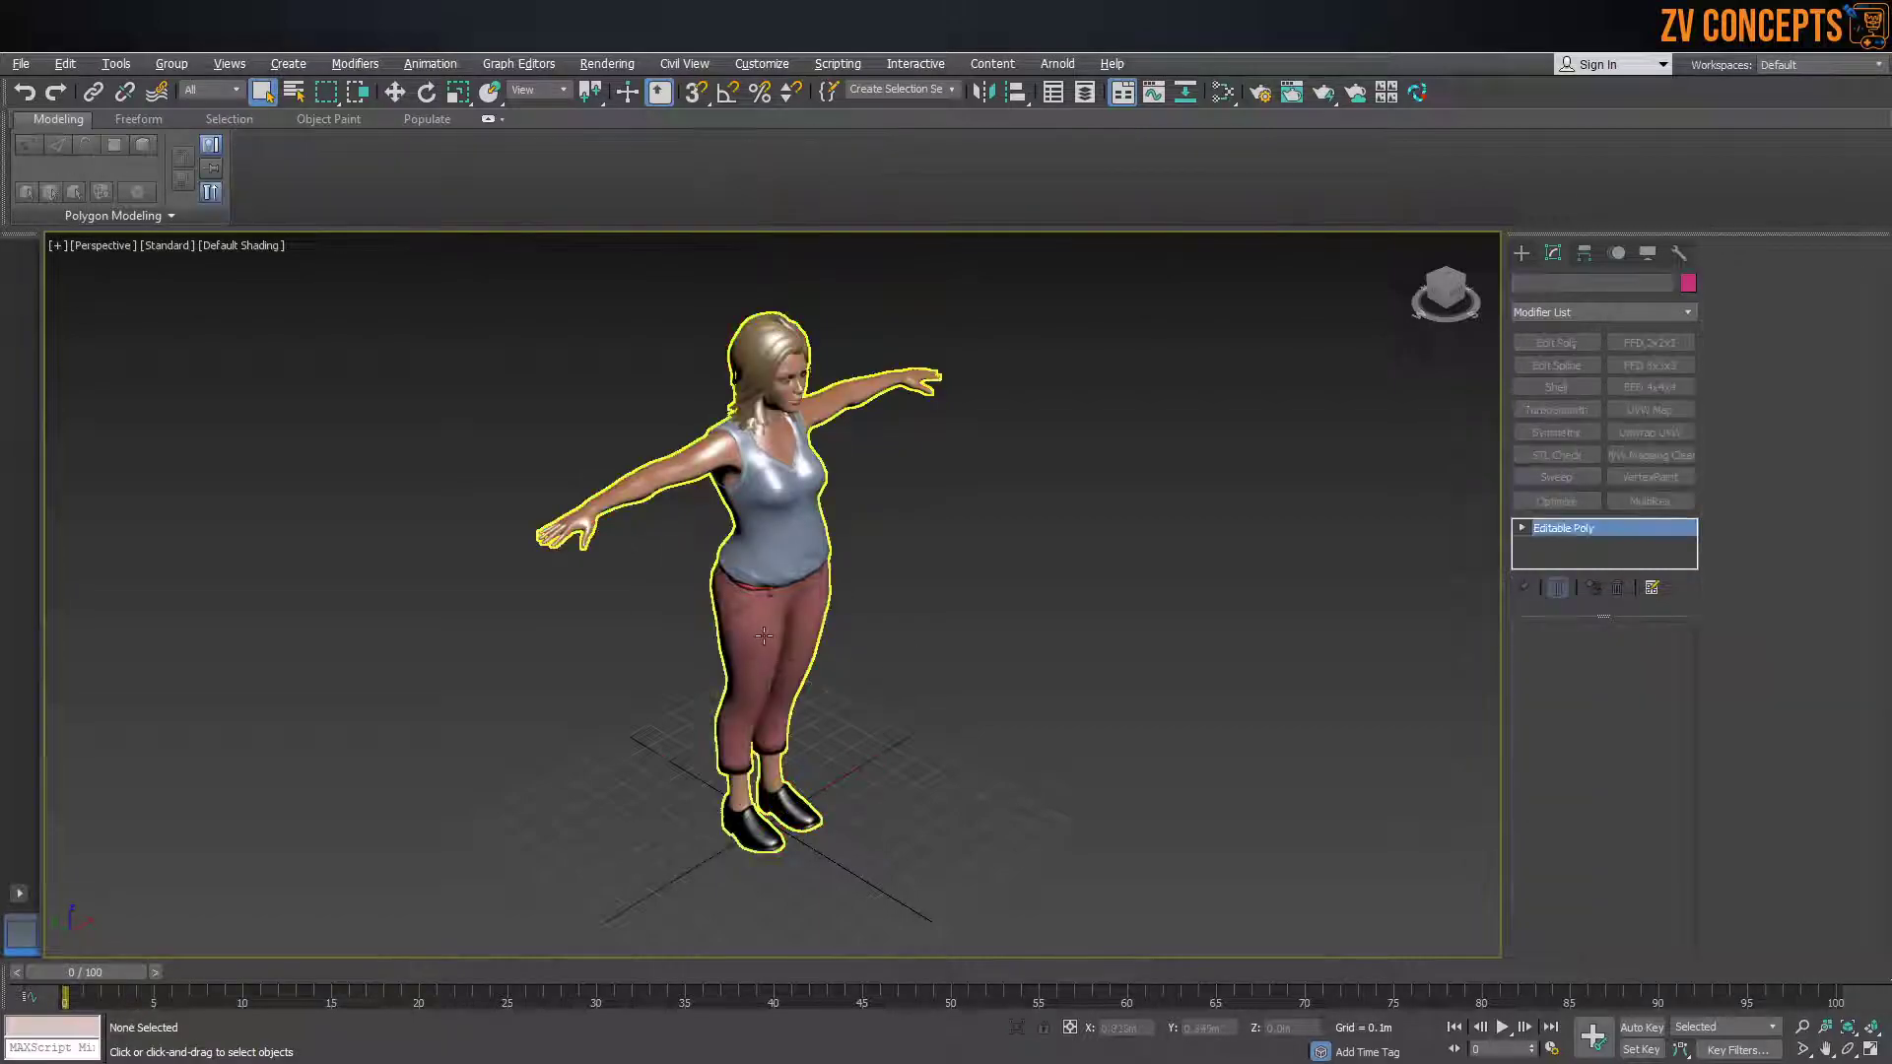
pyautogui.click(768, 637)
pyautogui.keyDown('alt'); pyautogui.moveTo(802, 684); pyautogui.dragTo(659, 670, button='middle'); pyautogui.keyUp('alt')
pyautogui.press('z')
pyautogui.keyDown('alt'); pyautogui.moveTo(801, 714); pyautogui.dragTo(817, 715, button='middle'); pyautogui.keyUp('alt')
pyautogui.click(960, 640)
pyautogui.click(804, 481)
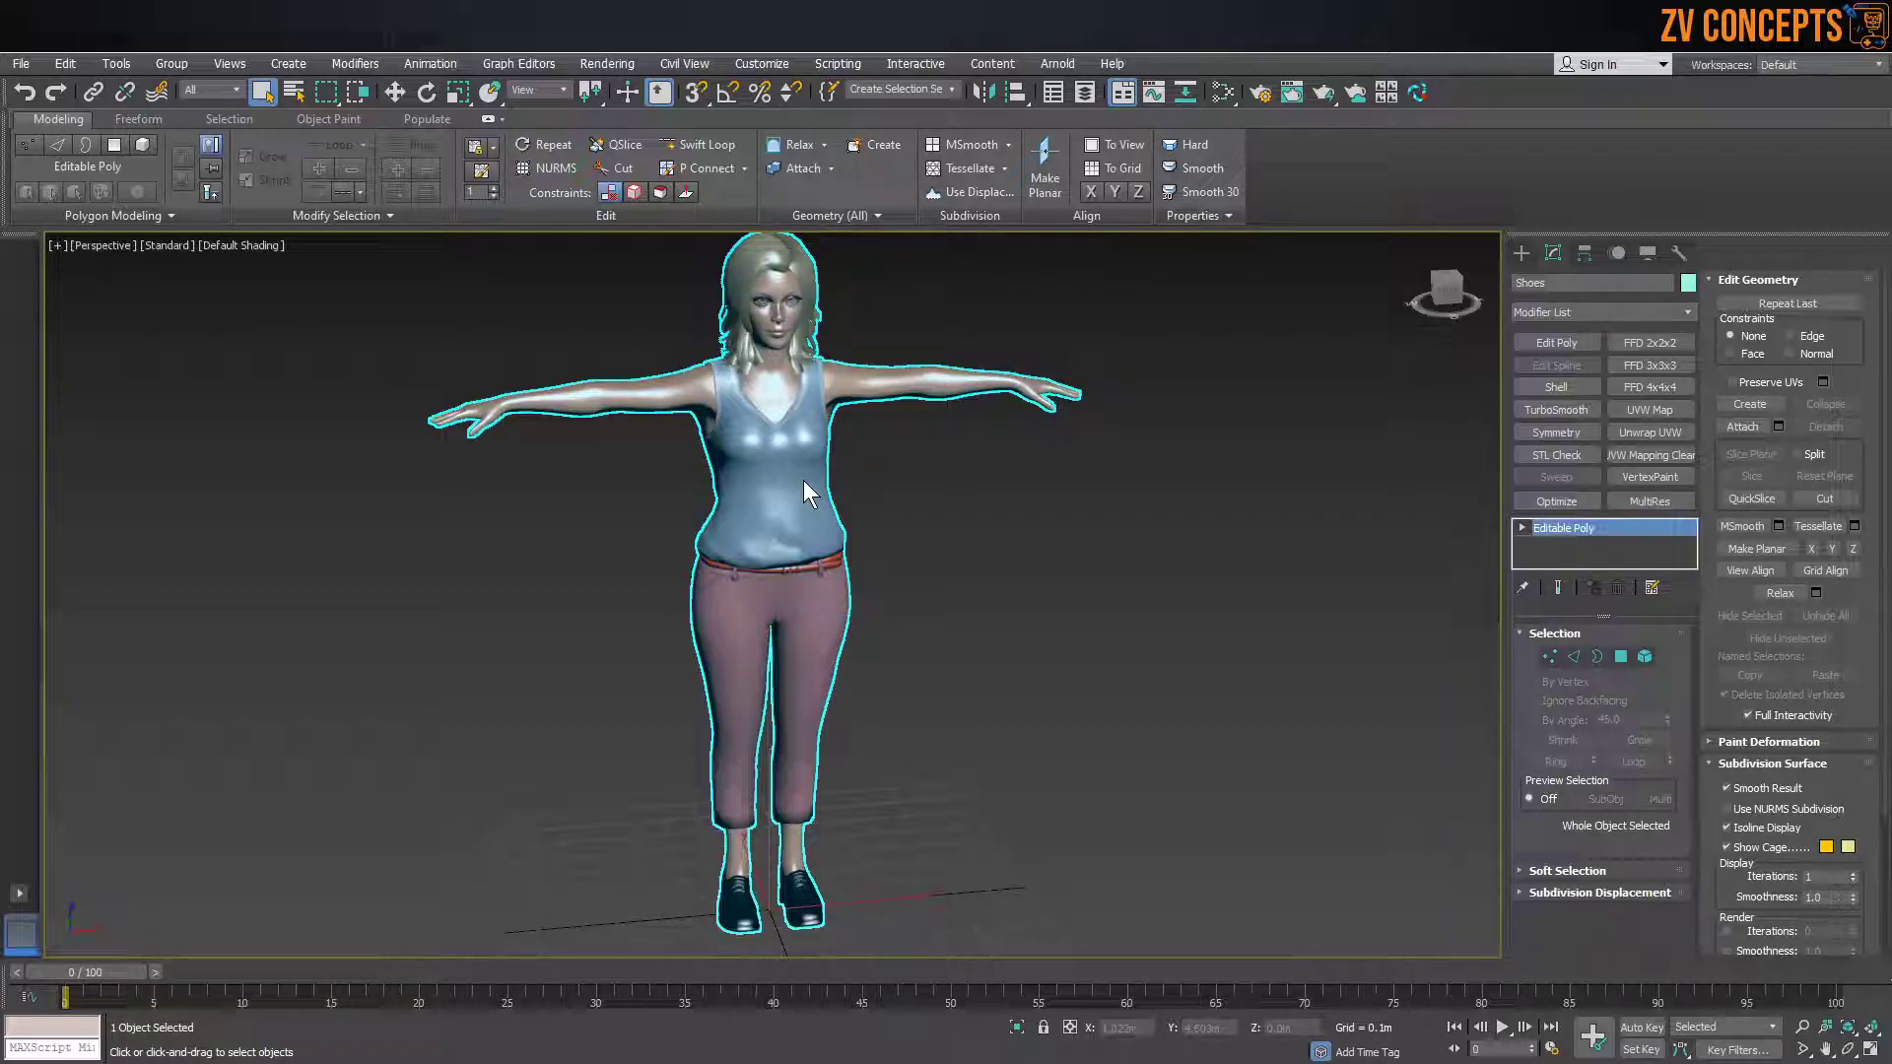
# Create a box about 0.307 m long, 0.16 m wide and 1.031 m high on the ground beside the character
pyautogui.click(1520, 253)
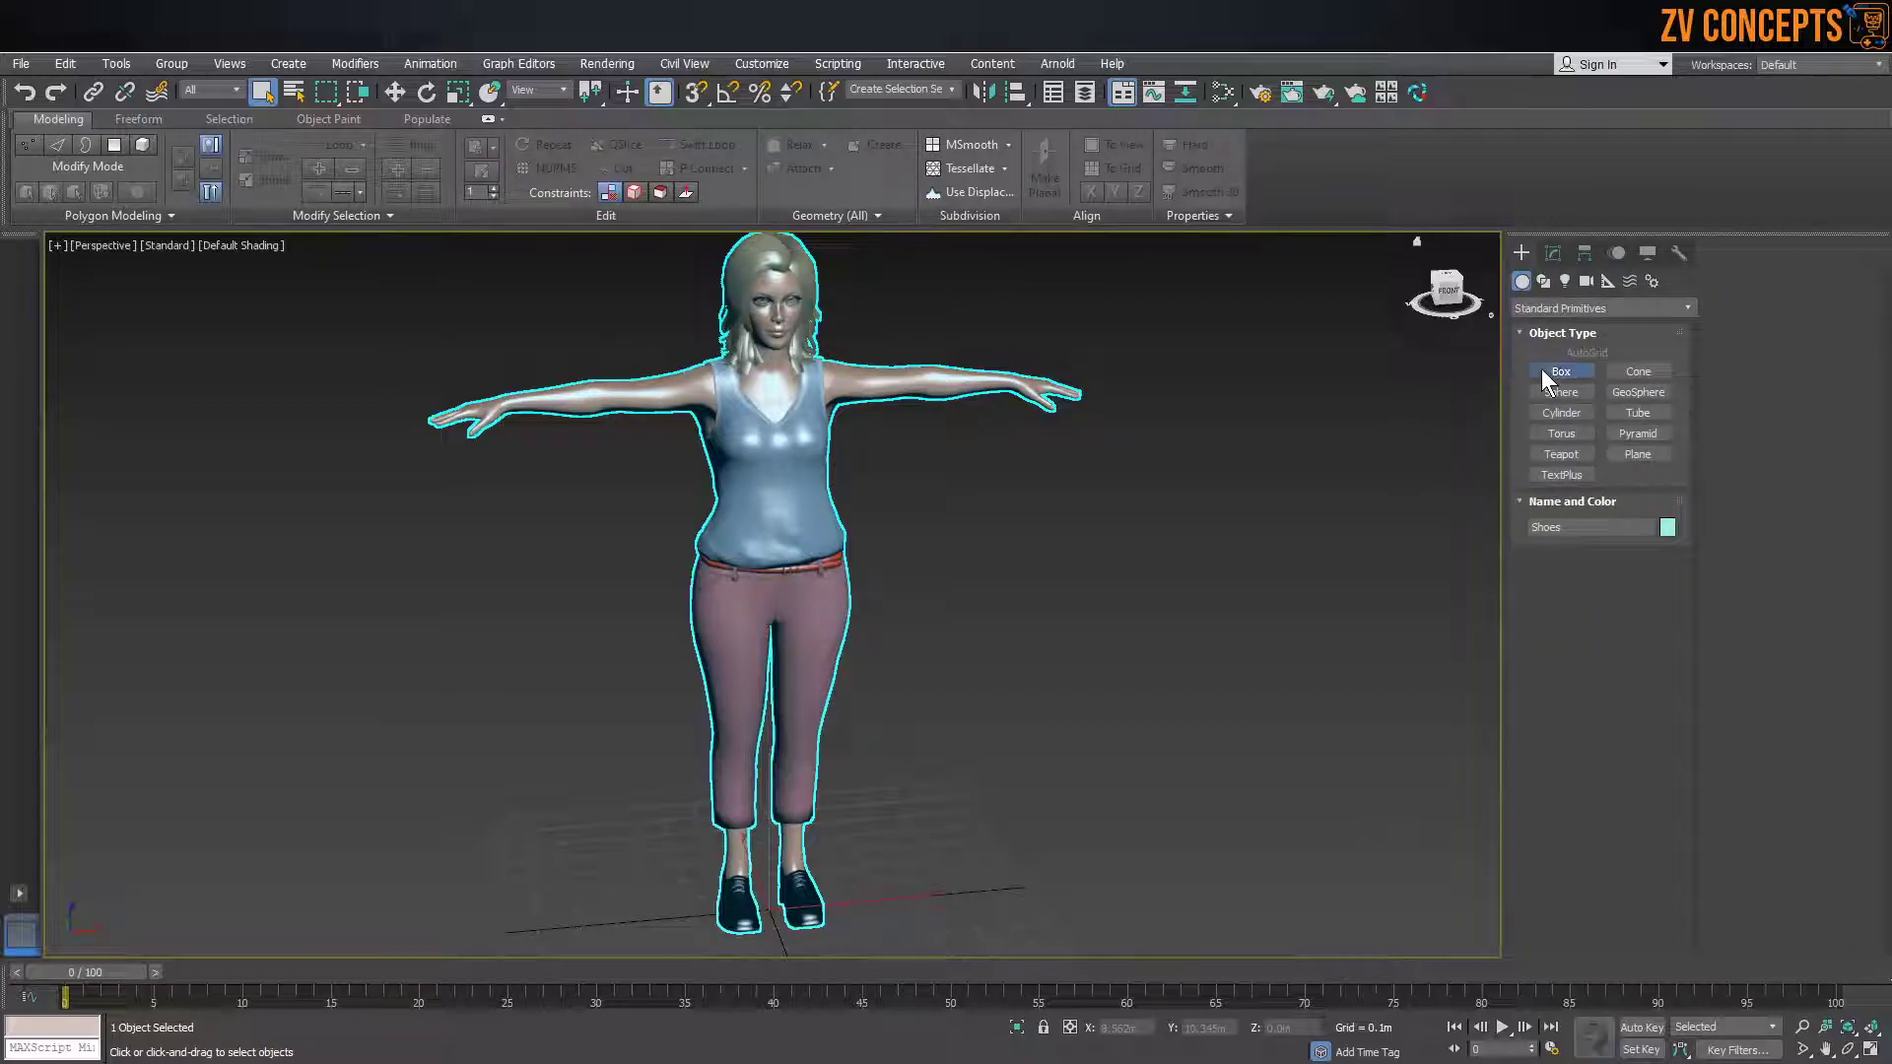
pyautogui.click(1542, 370)
pyautogui.moveTo(984, 891); pyautogui.dragTo(931, 938)
pyautogui.click(1034, 558)
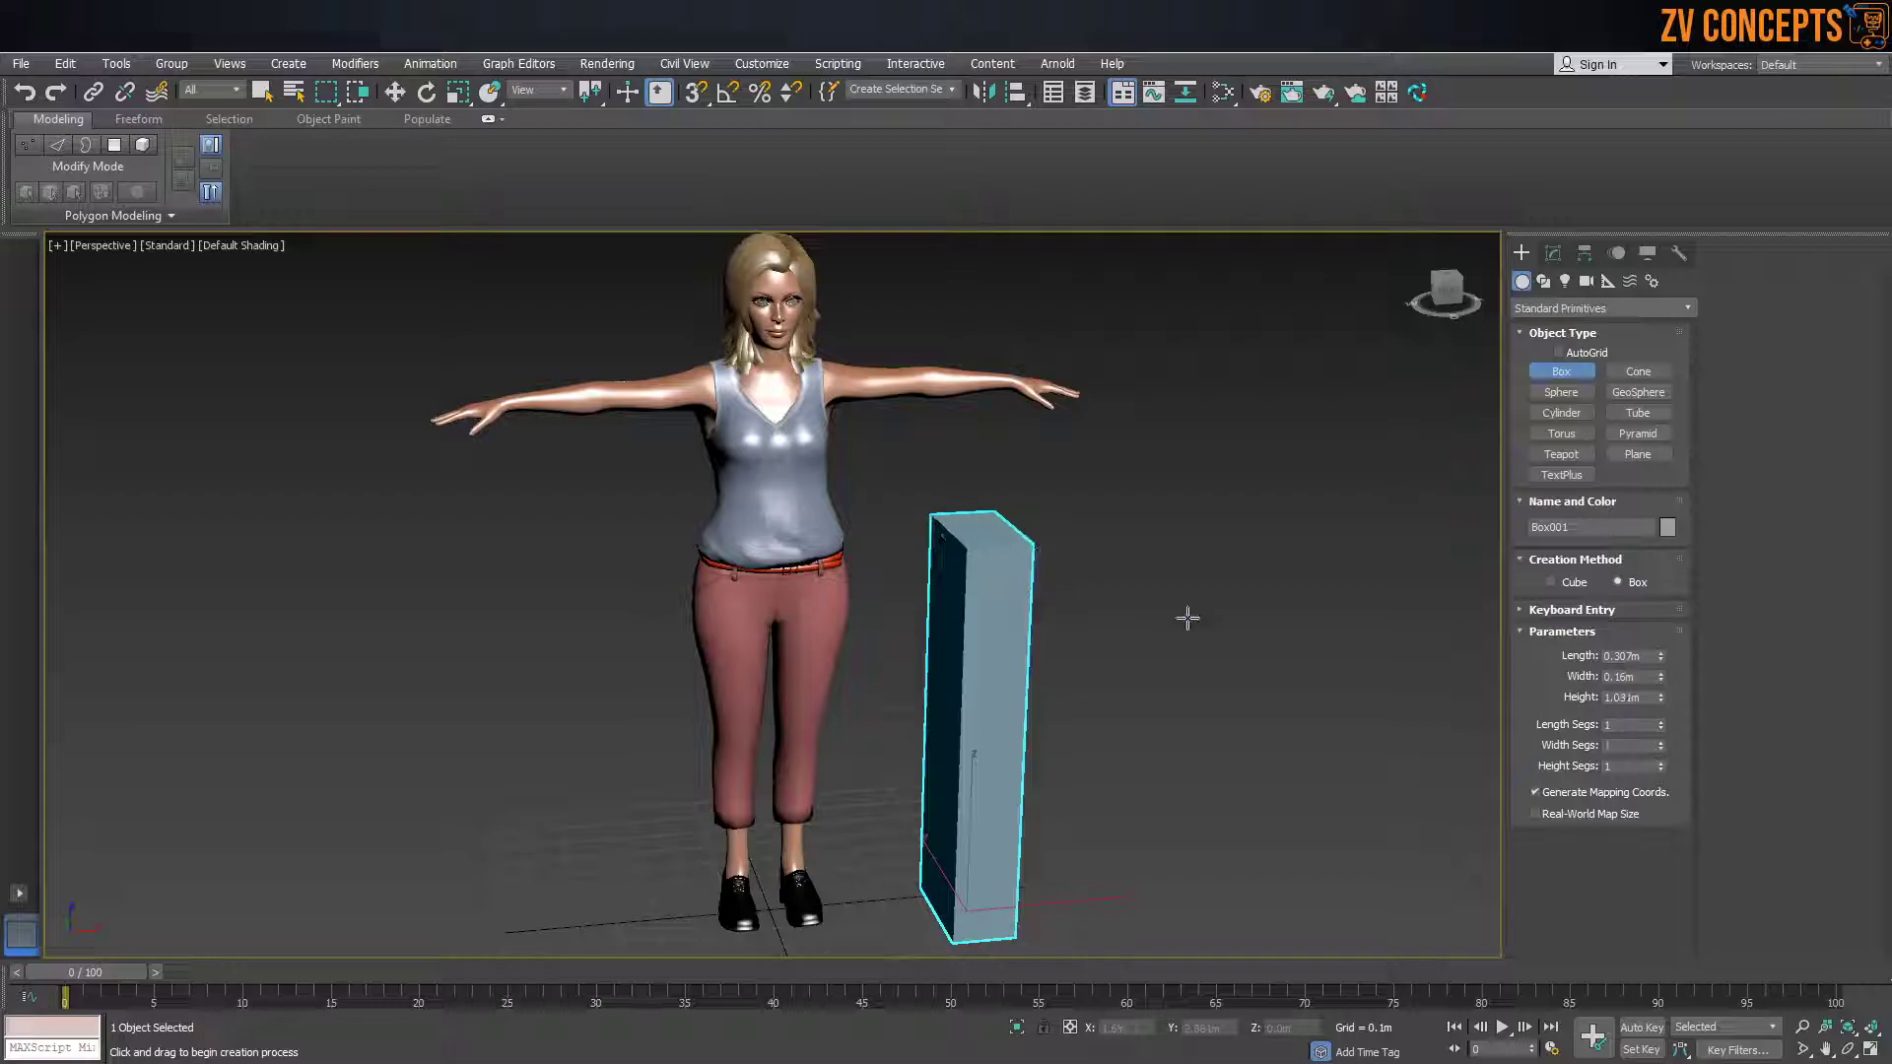
# Set the box's height to 2 m and compare it with the character
pyautogui.doubleClick(1631, 696)
pyautogui.write('2')
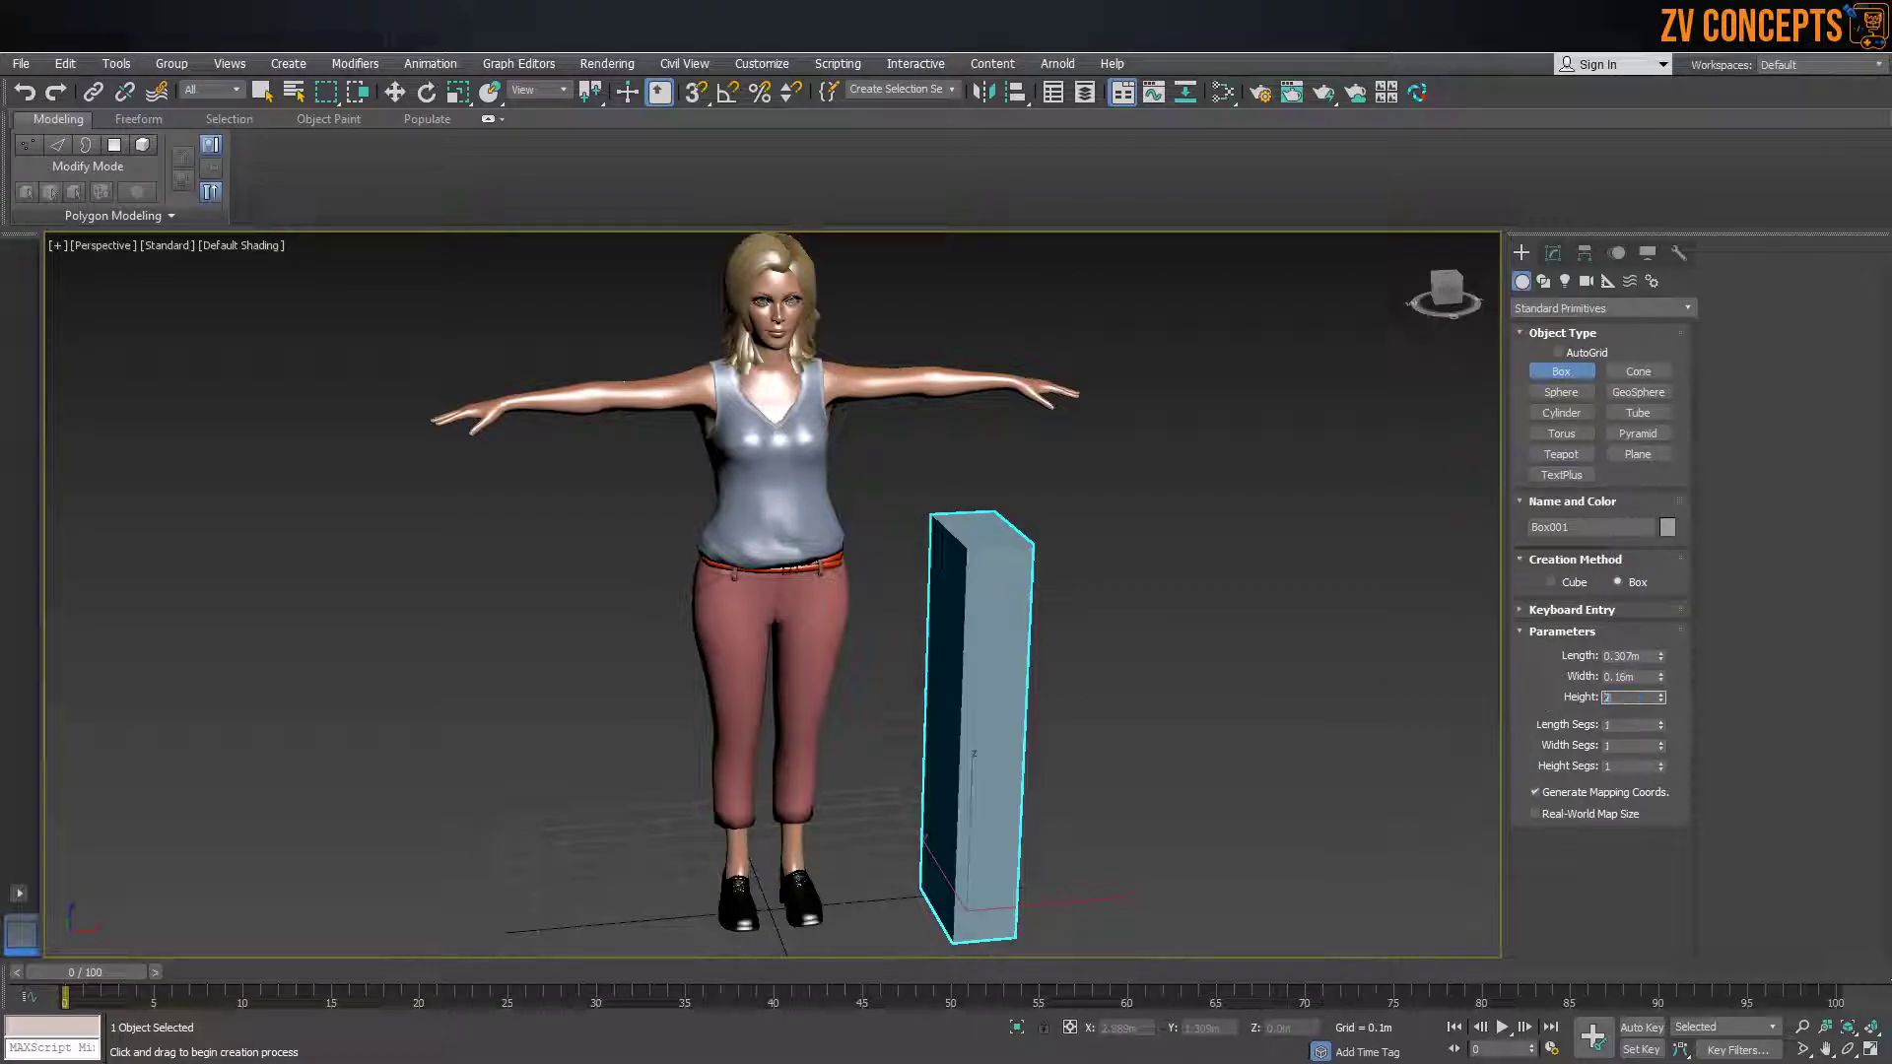
pyautogui.press('Return')
pyautogui.scroll(-5, 859, 579)
pyautogui.scroll(4, 859, 580)
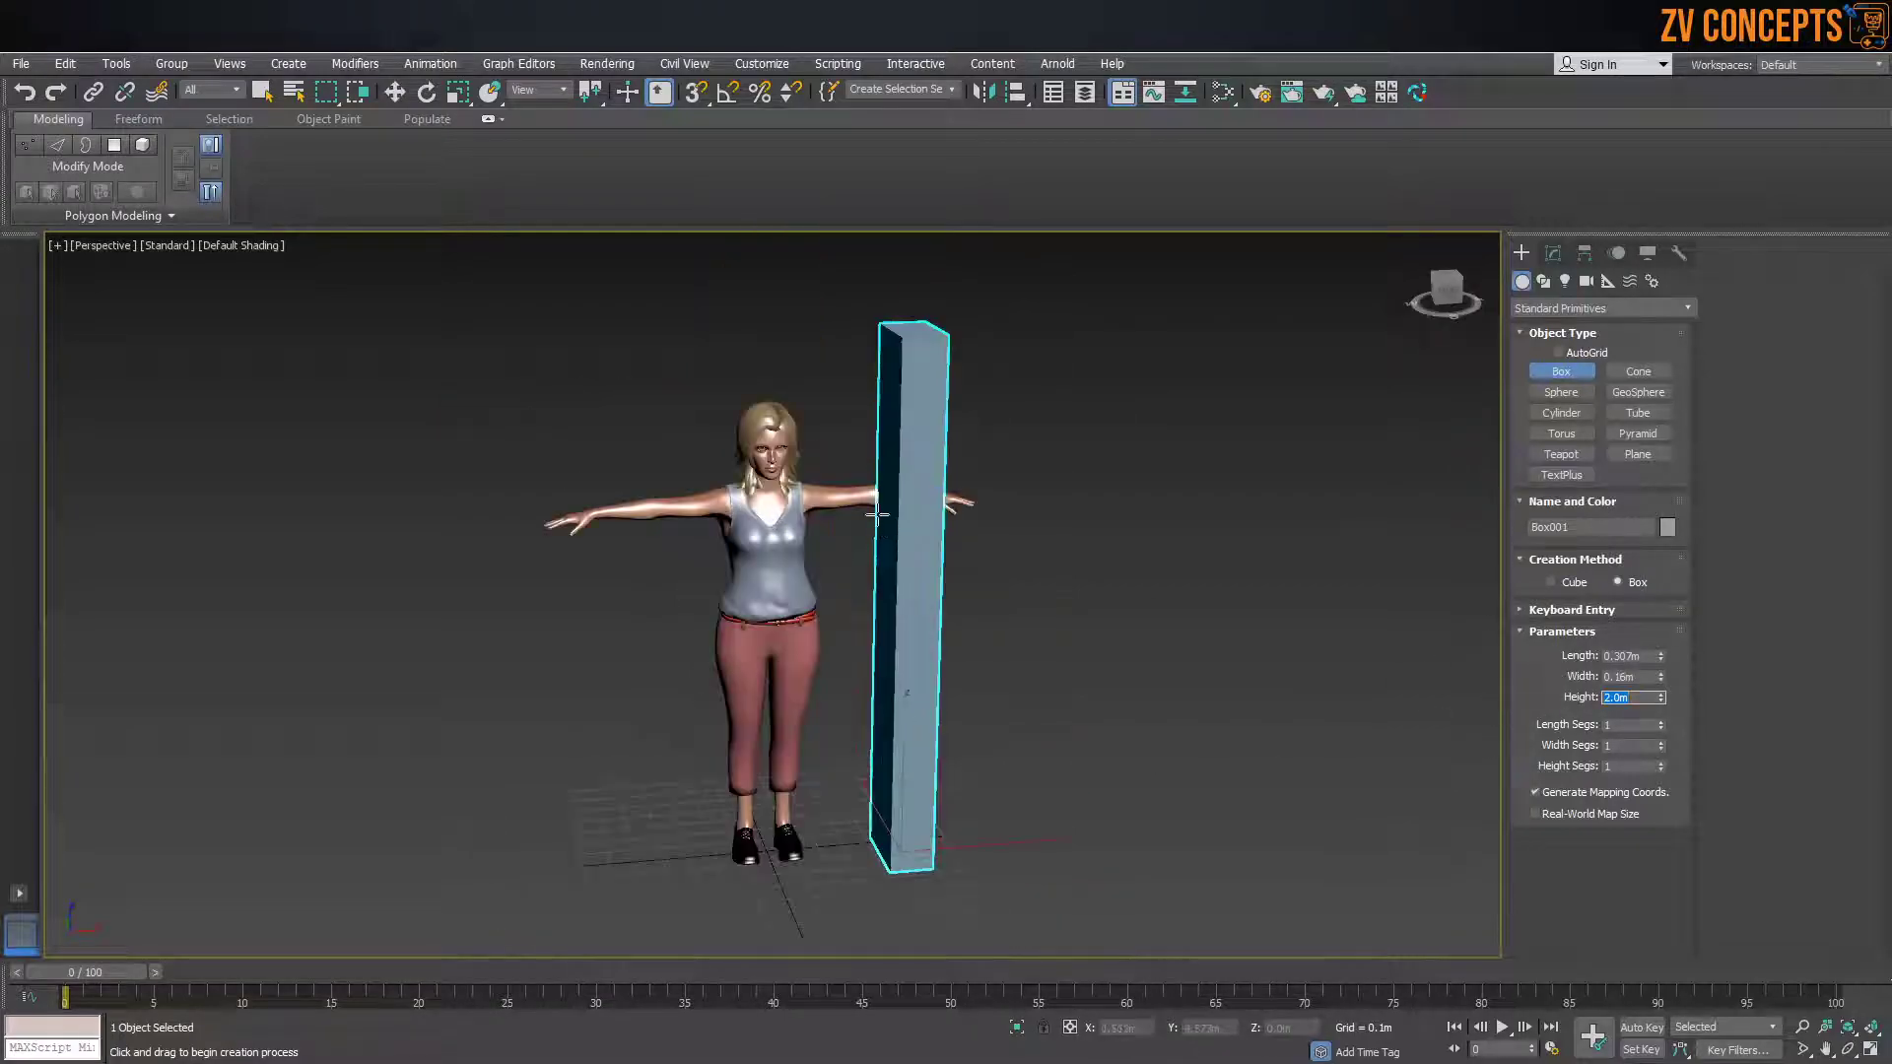
# Set the comparison box's height to 1.97 m to check it against the character, and delete the box
pyautogui.click(1557, 254)
pyautogui.click(1334, 414)
pyautogui.click(811, 637)
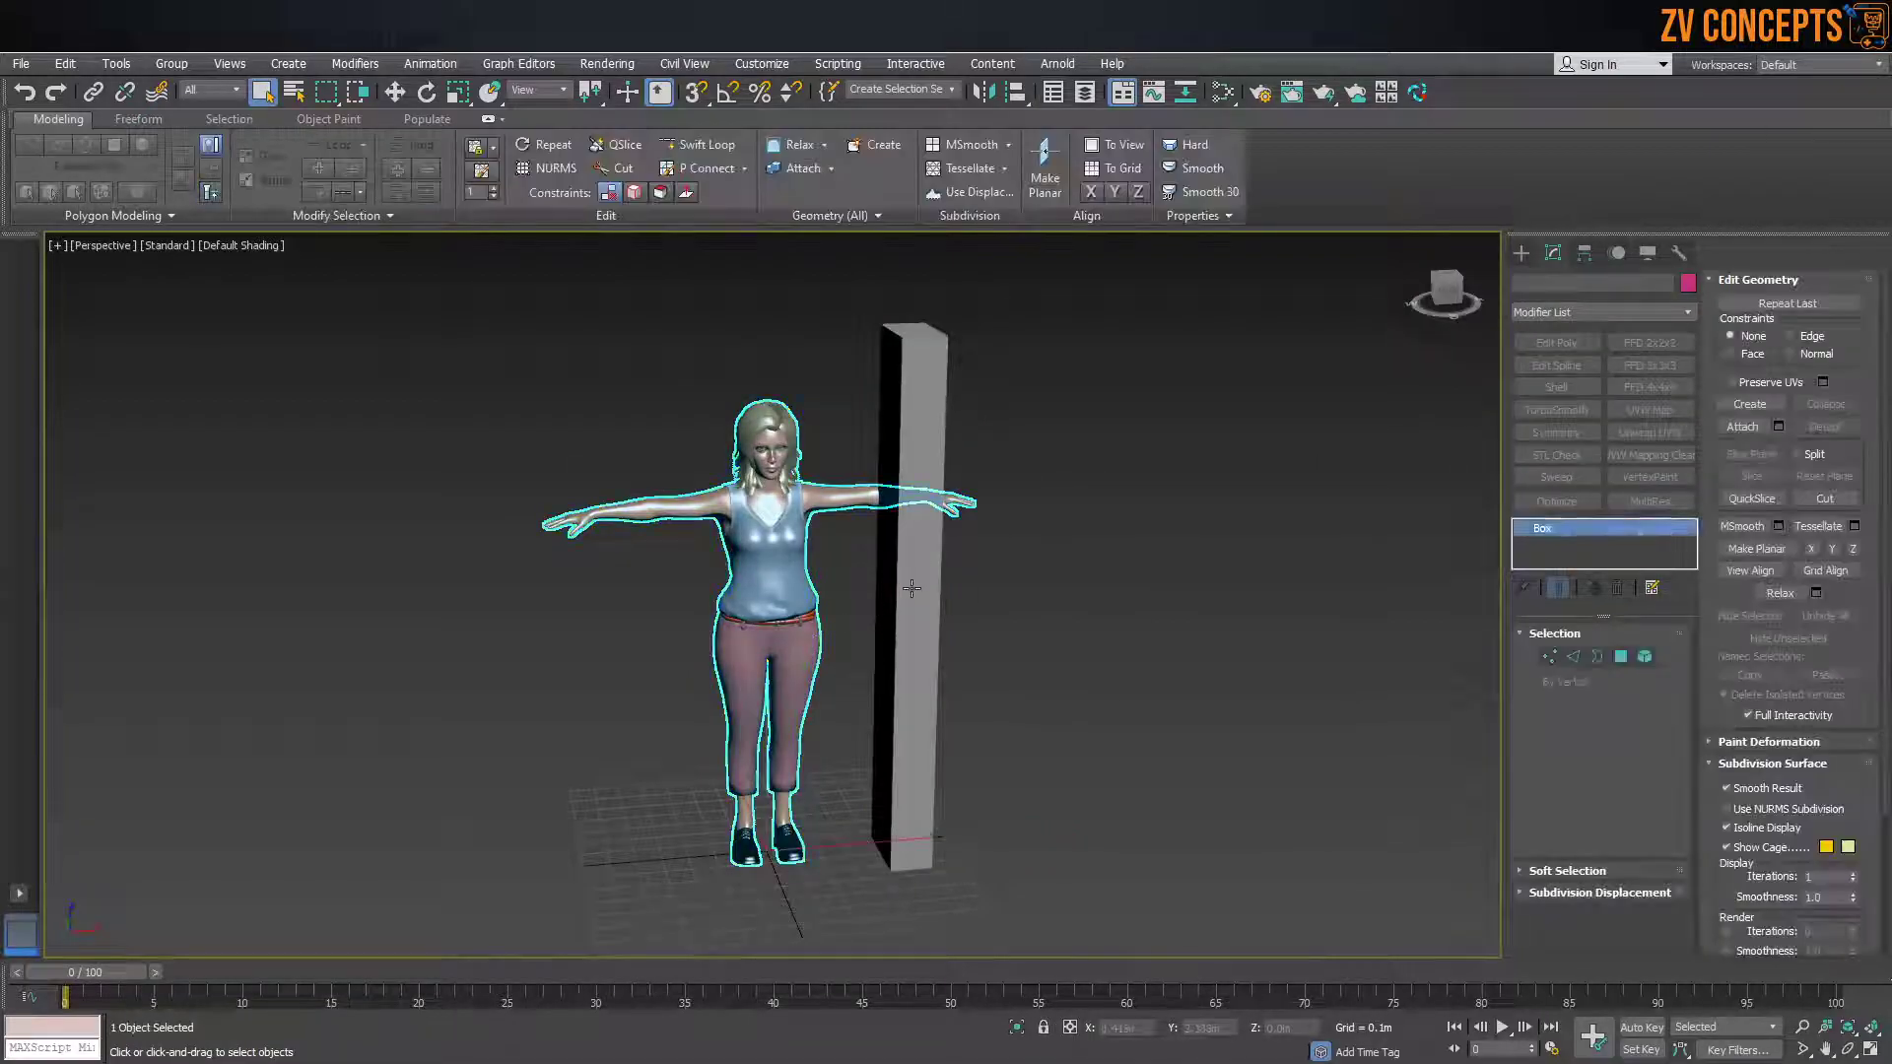
pyautogui.click(912, 591)
pyautogui.write('1.97')
pyautogui.press('Return')
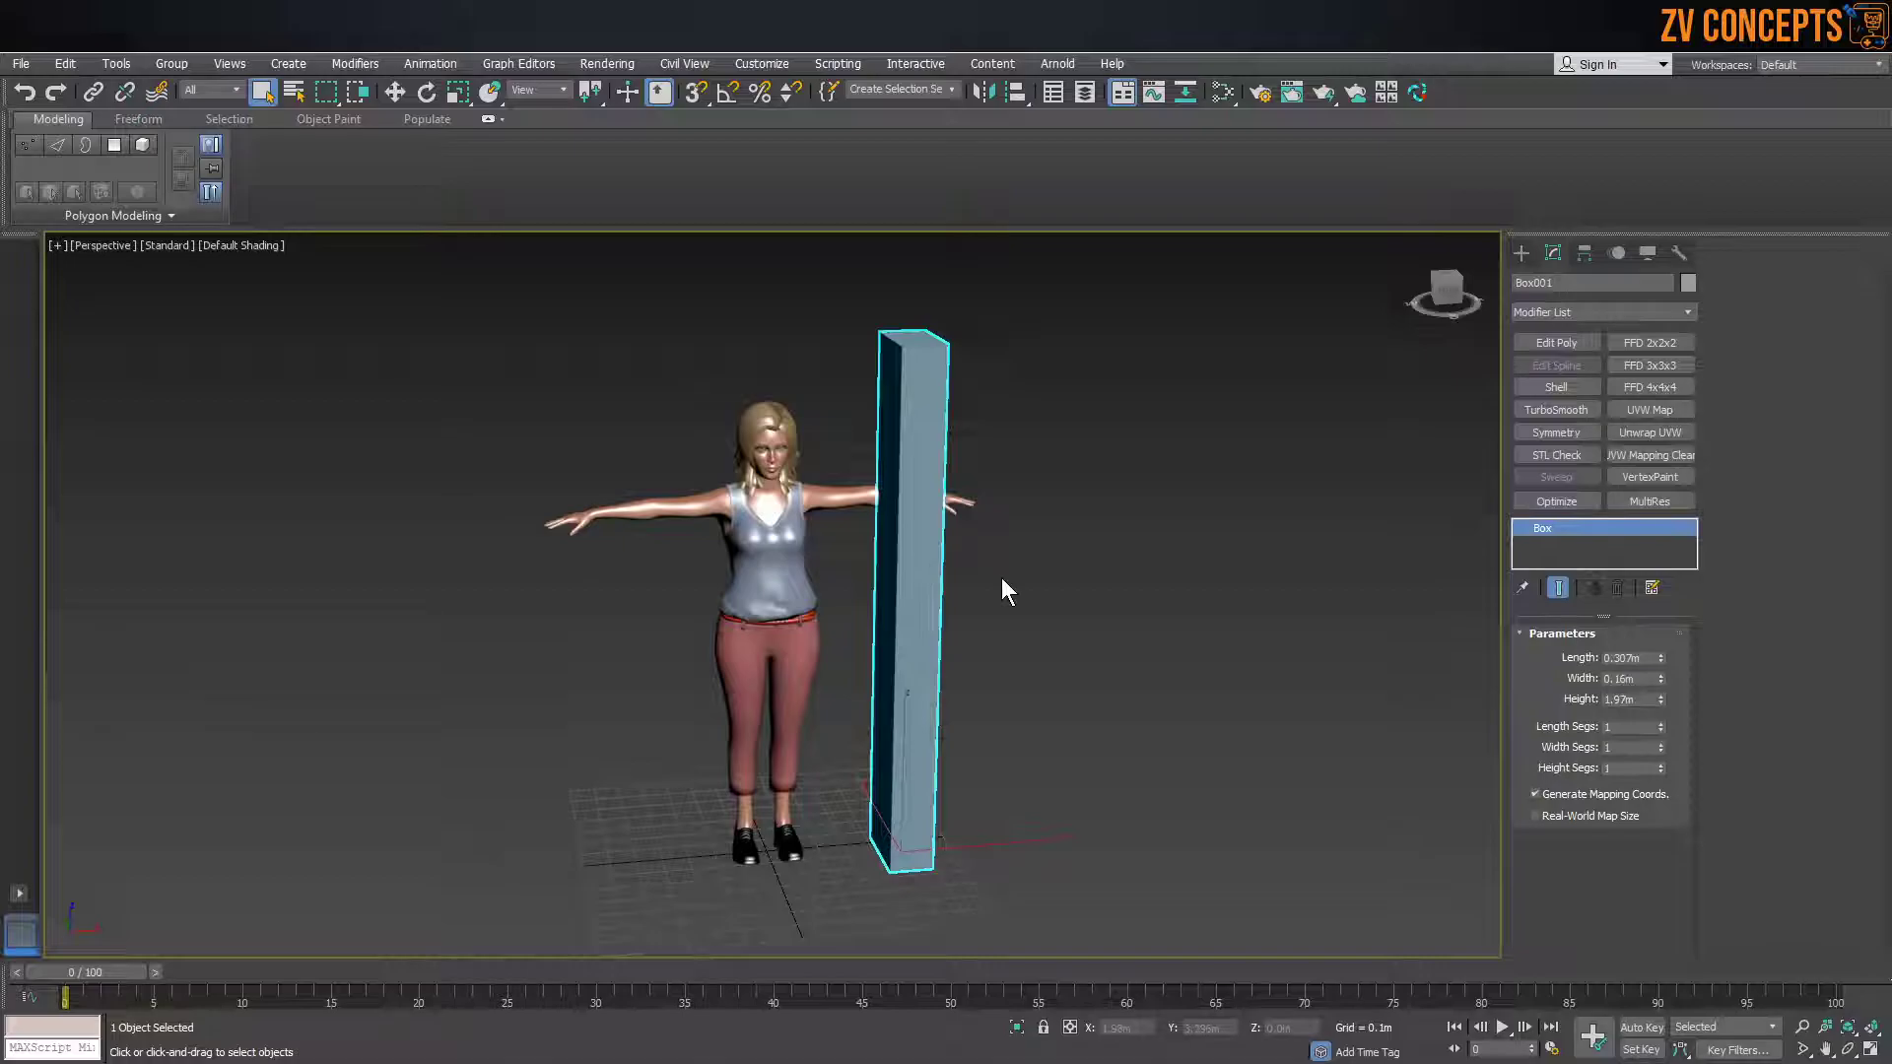
pyautogui.press('Delete')
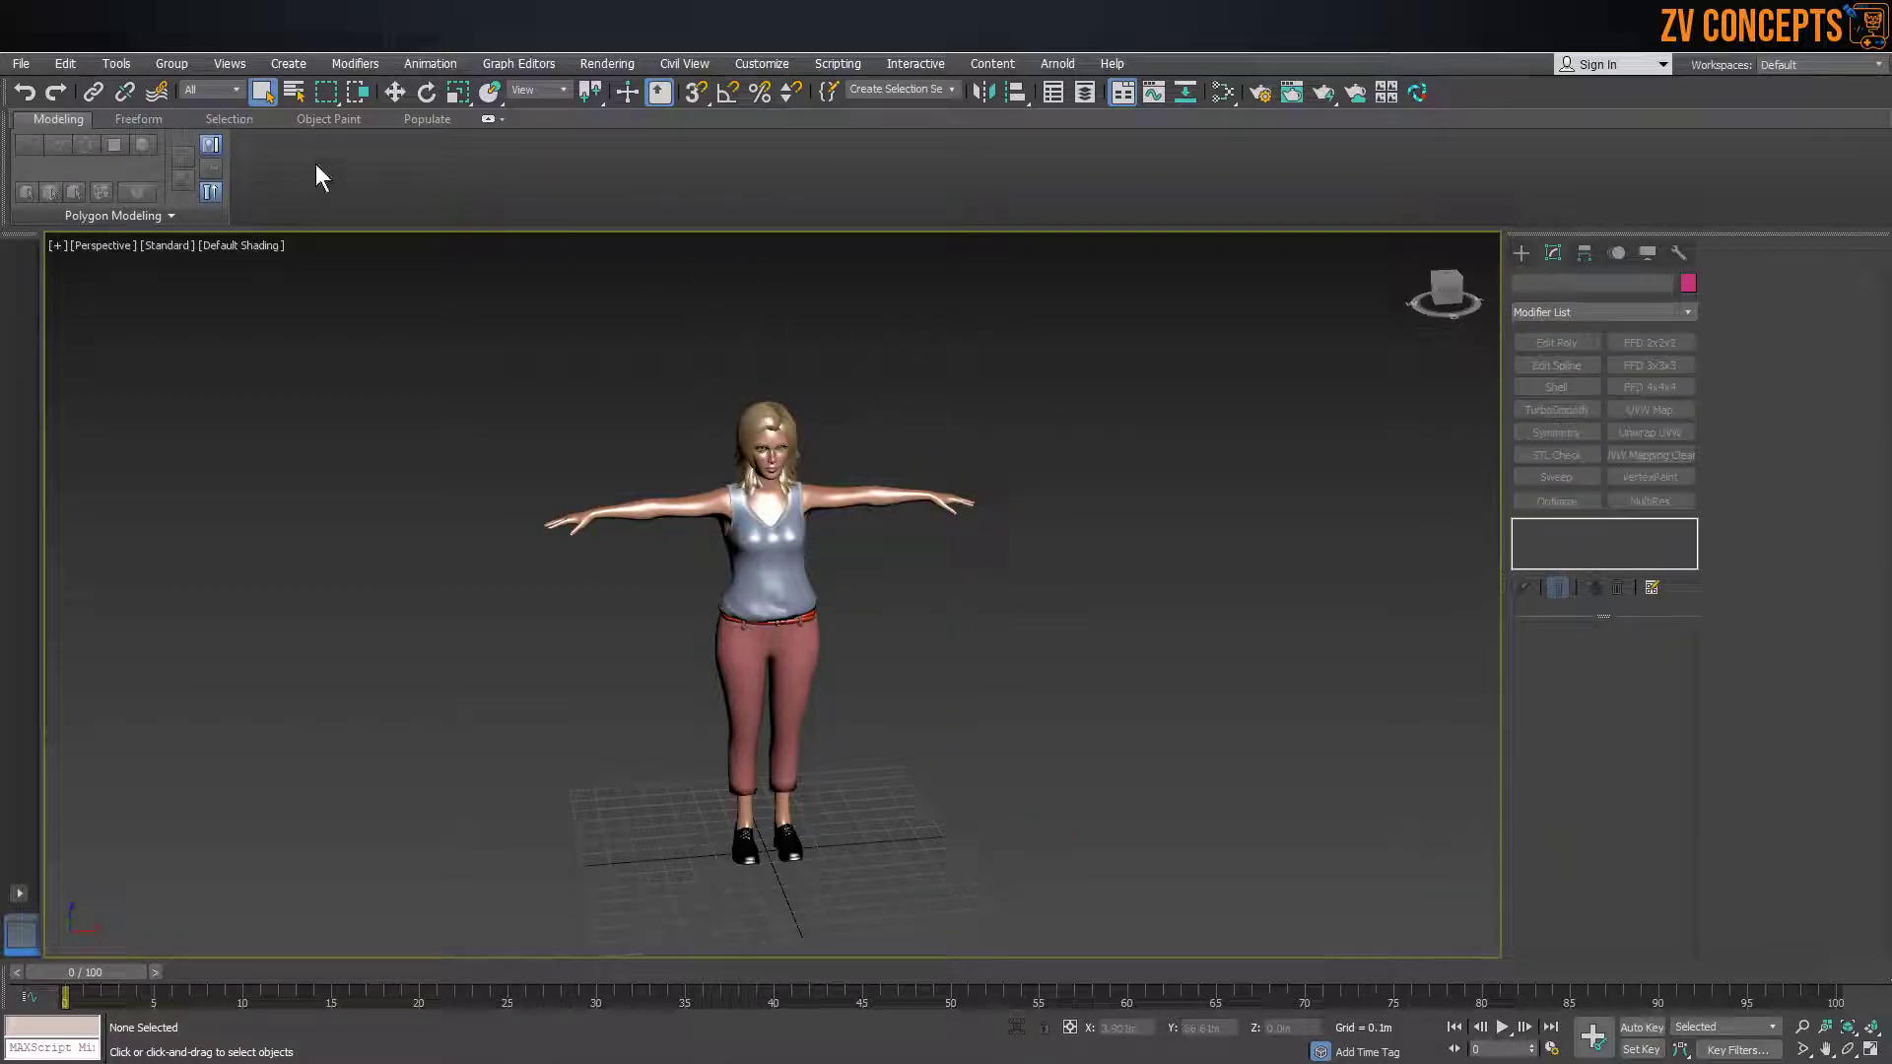
# Save the scene as "CallOfDutyShipment map 2 Aug-oct" in the Lecture No (14) folder as a 3ds Max file
pyautogui.click(20, 64)
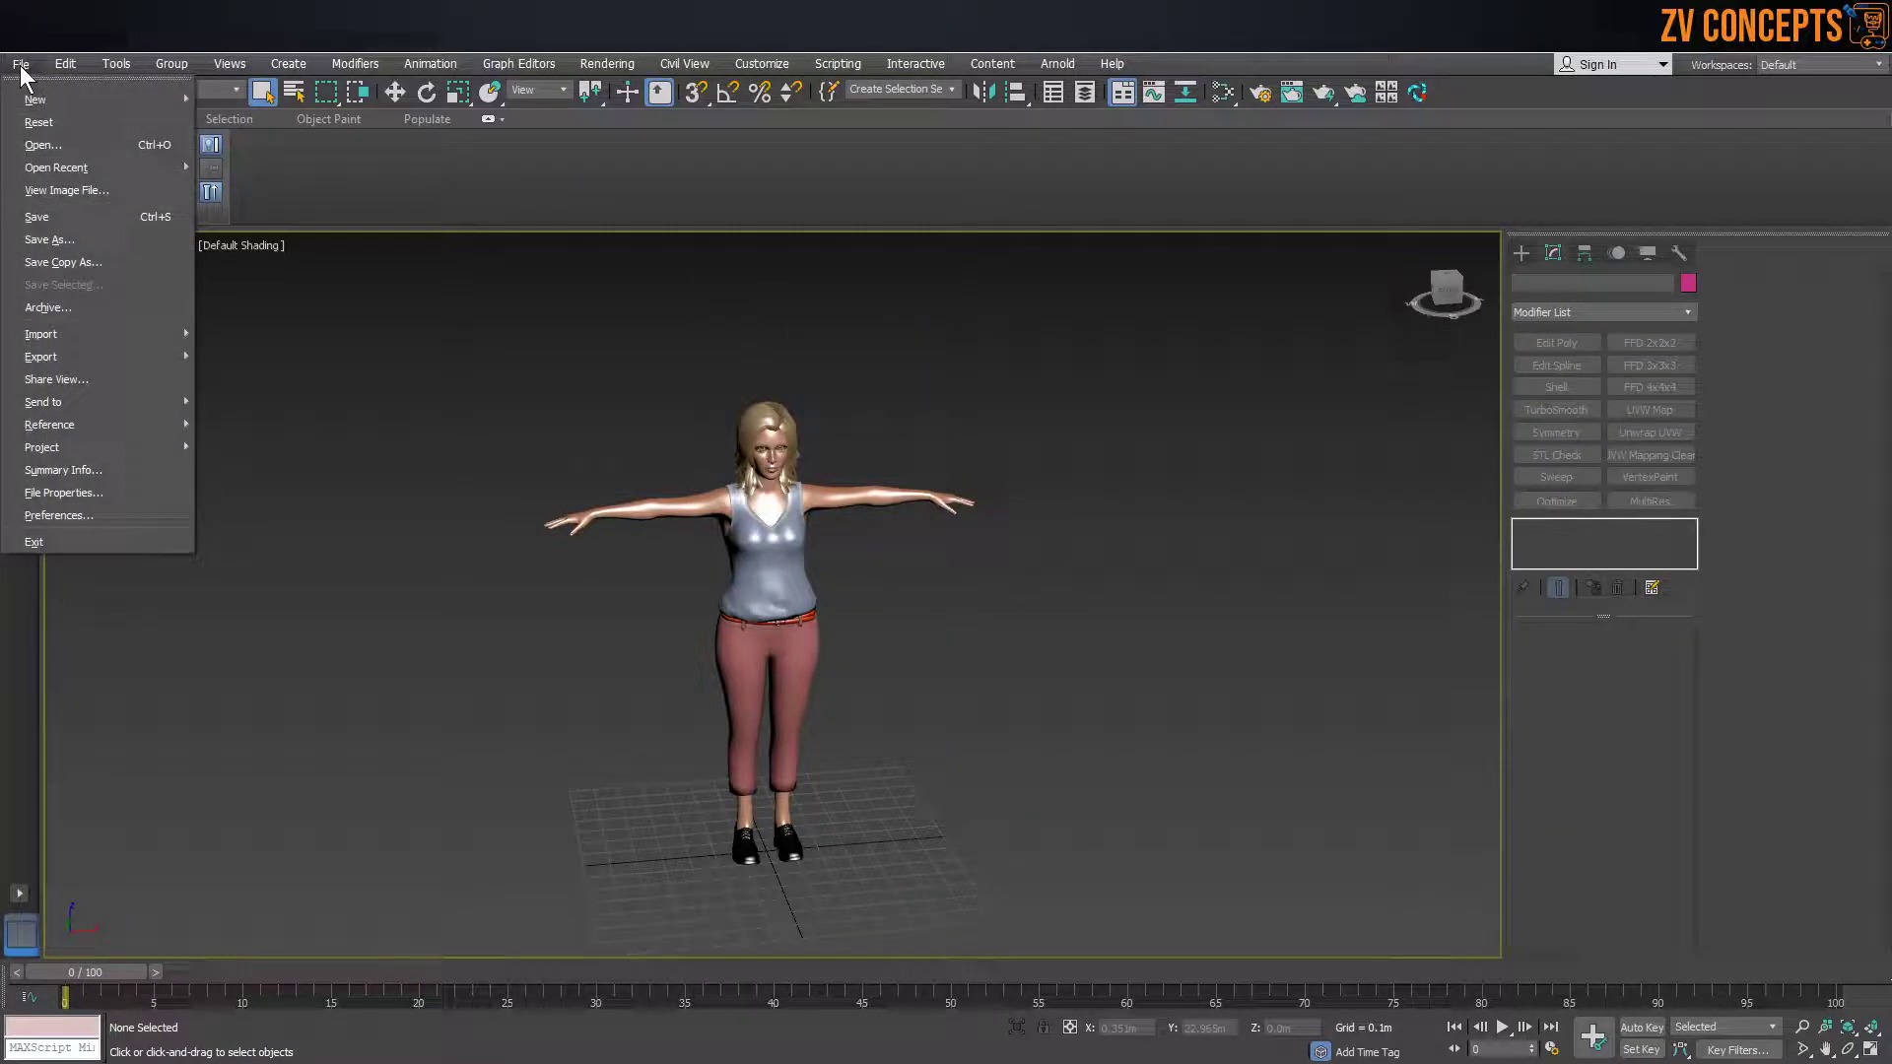
pyautogui.click(45, 216)
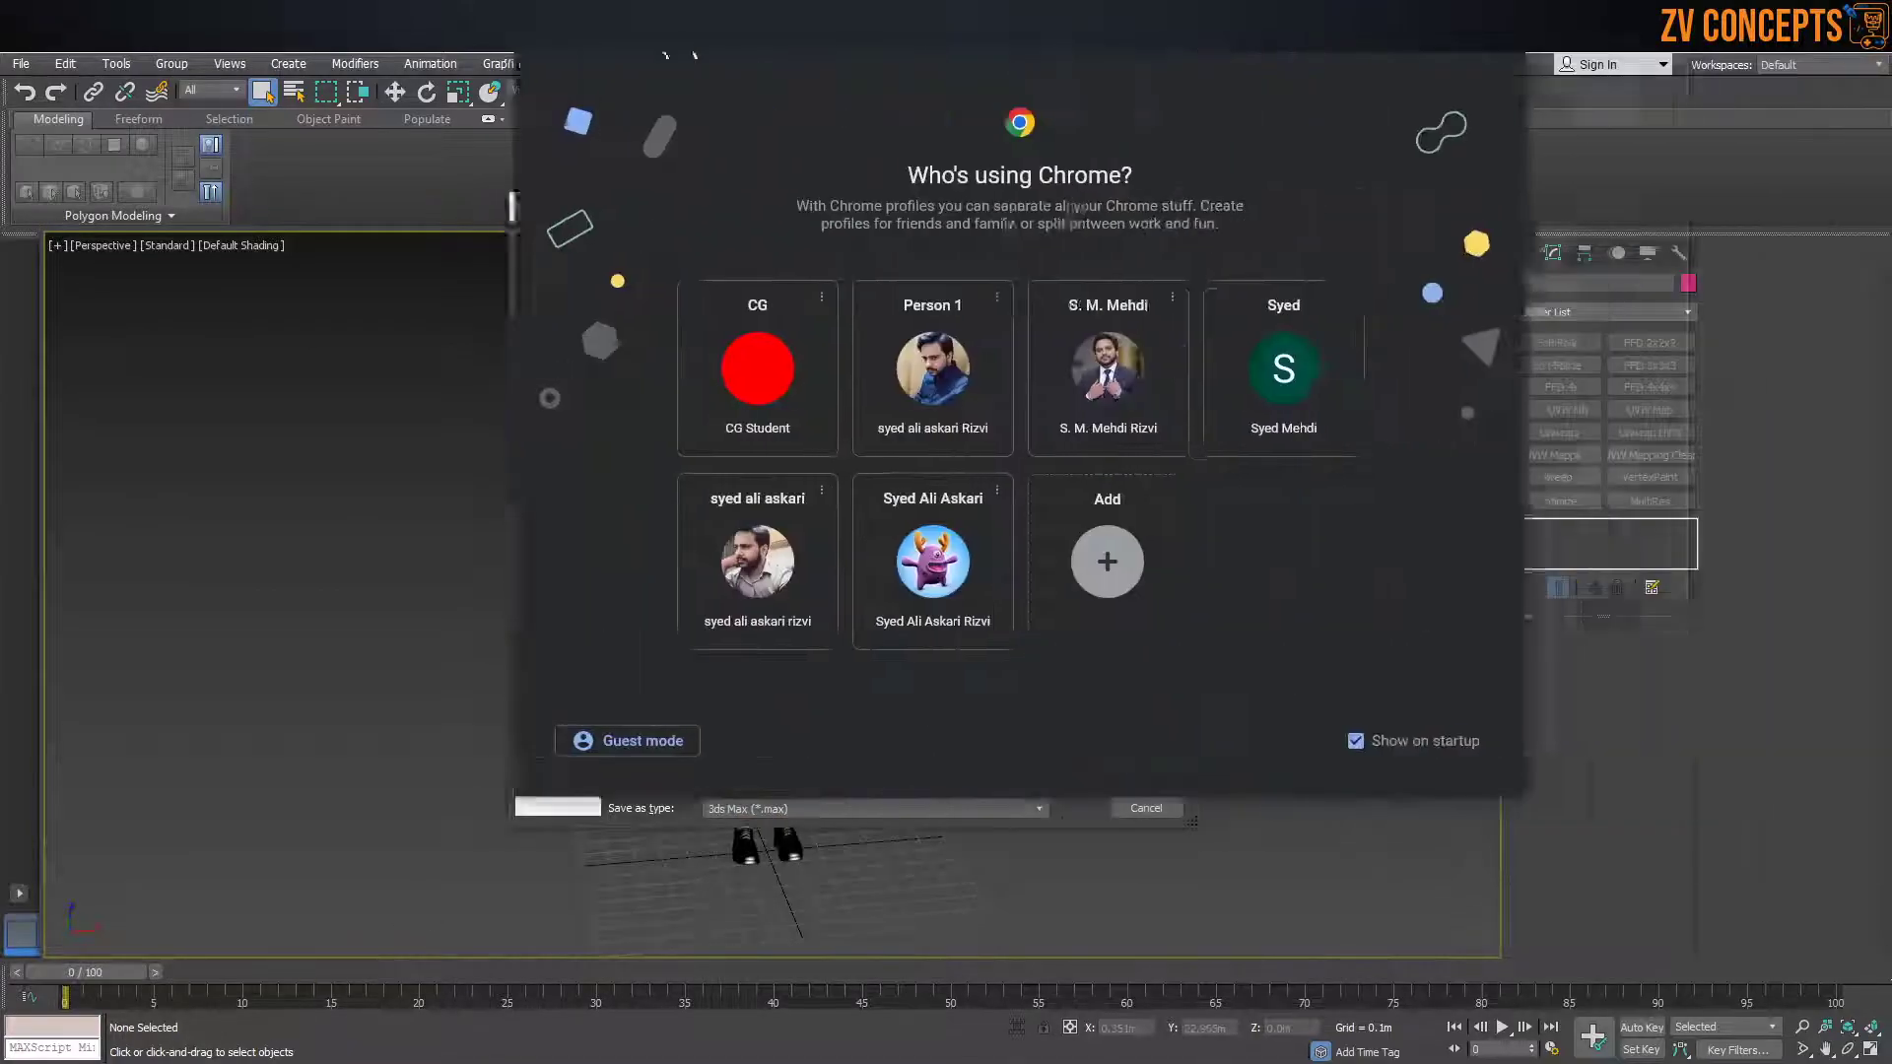
pyautogui.moveTo(1022, 39); pyautogui.dragTo(989, 241)
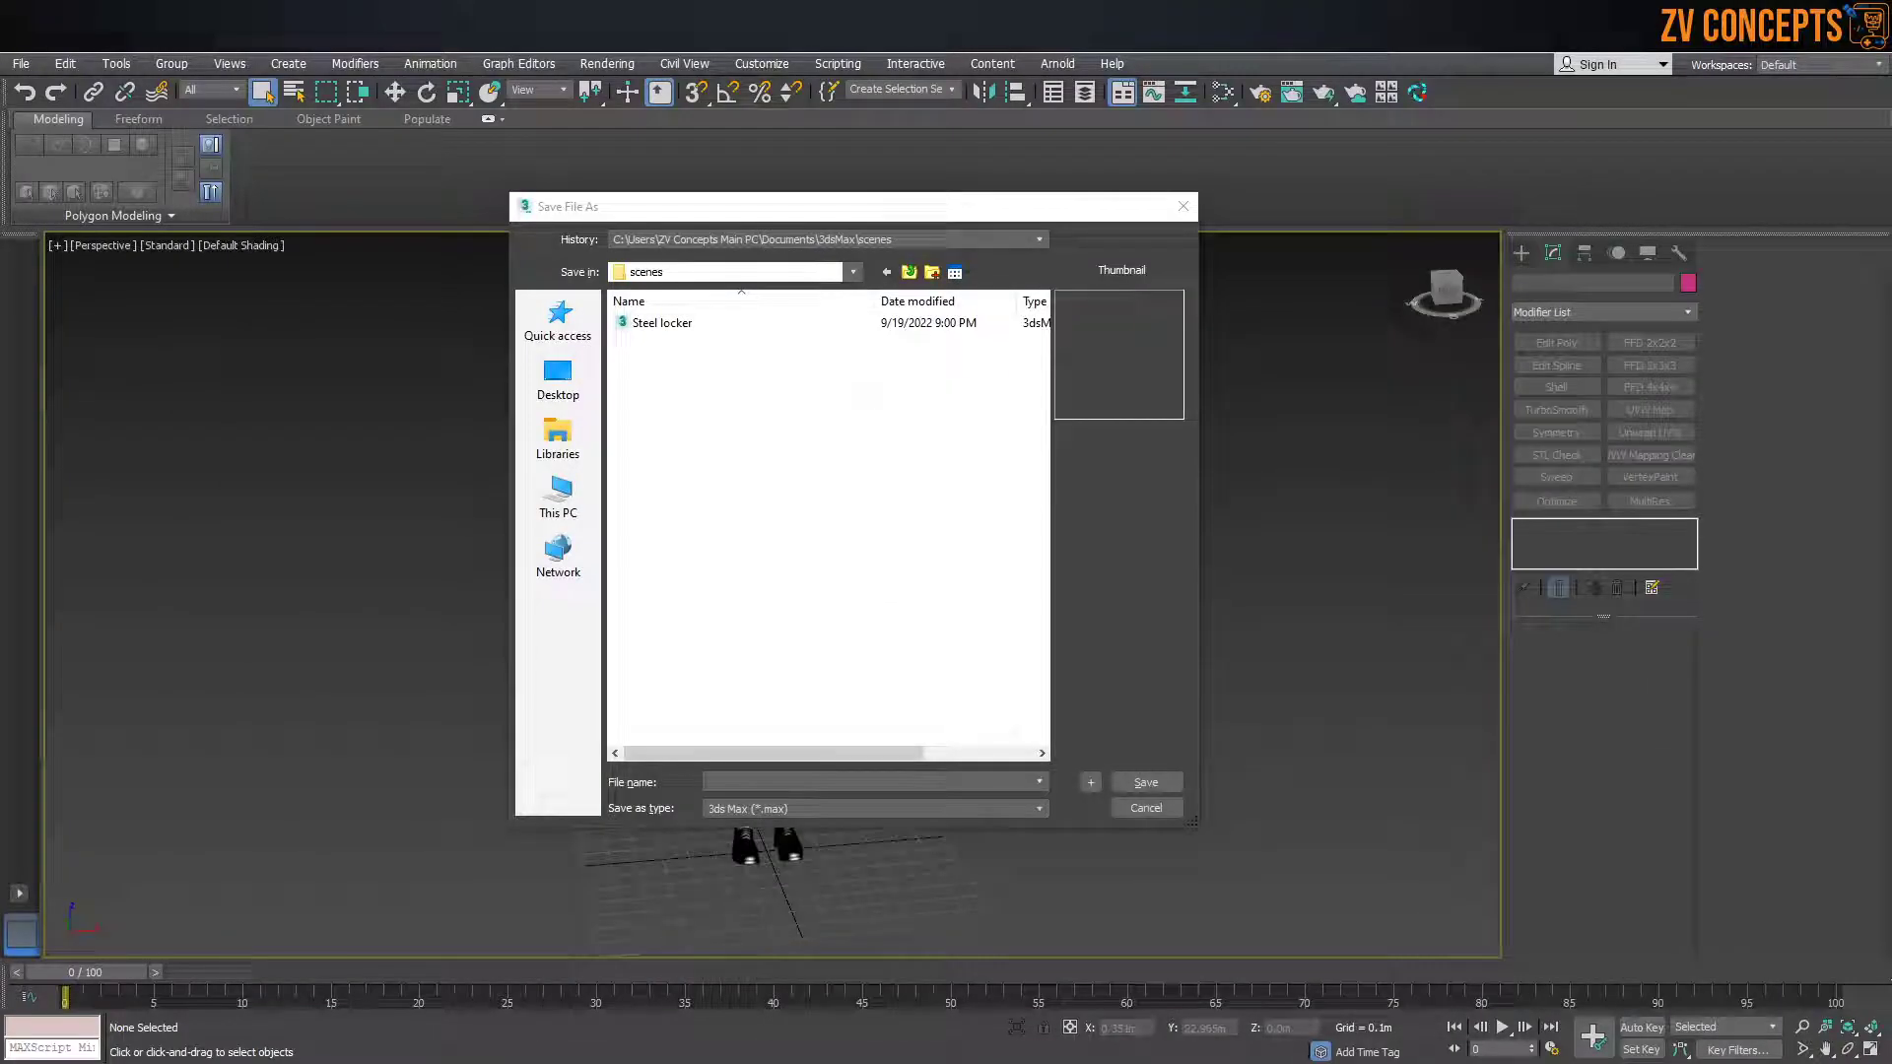
pyautogui.click(240, 1062)
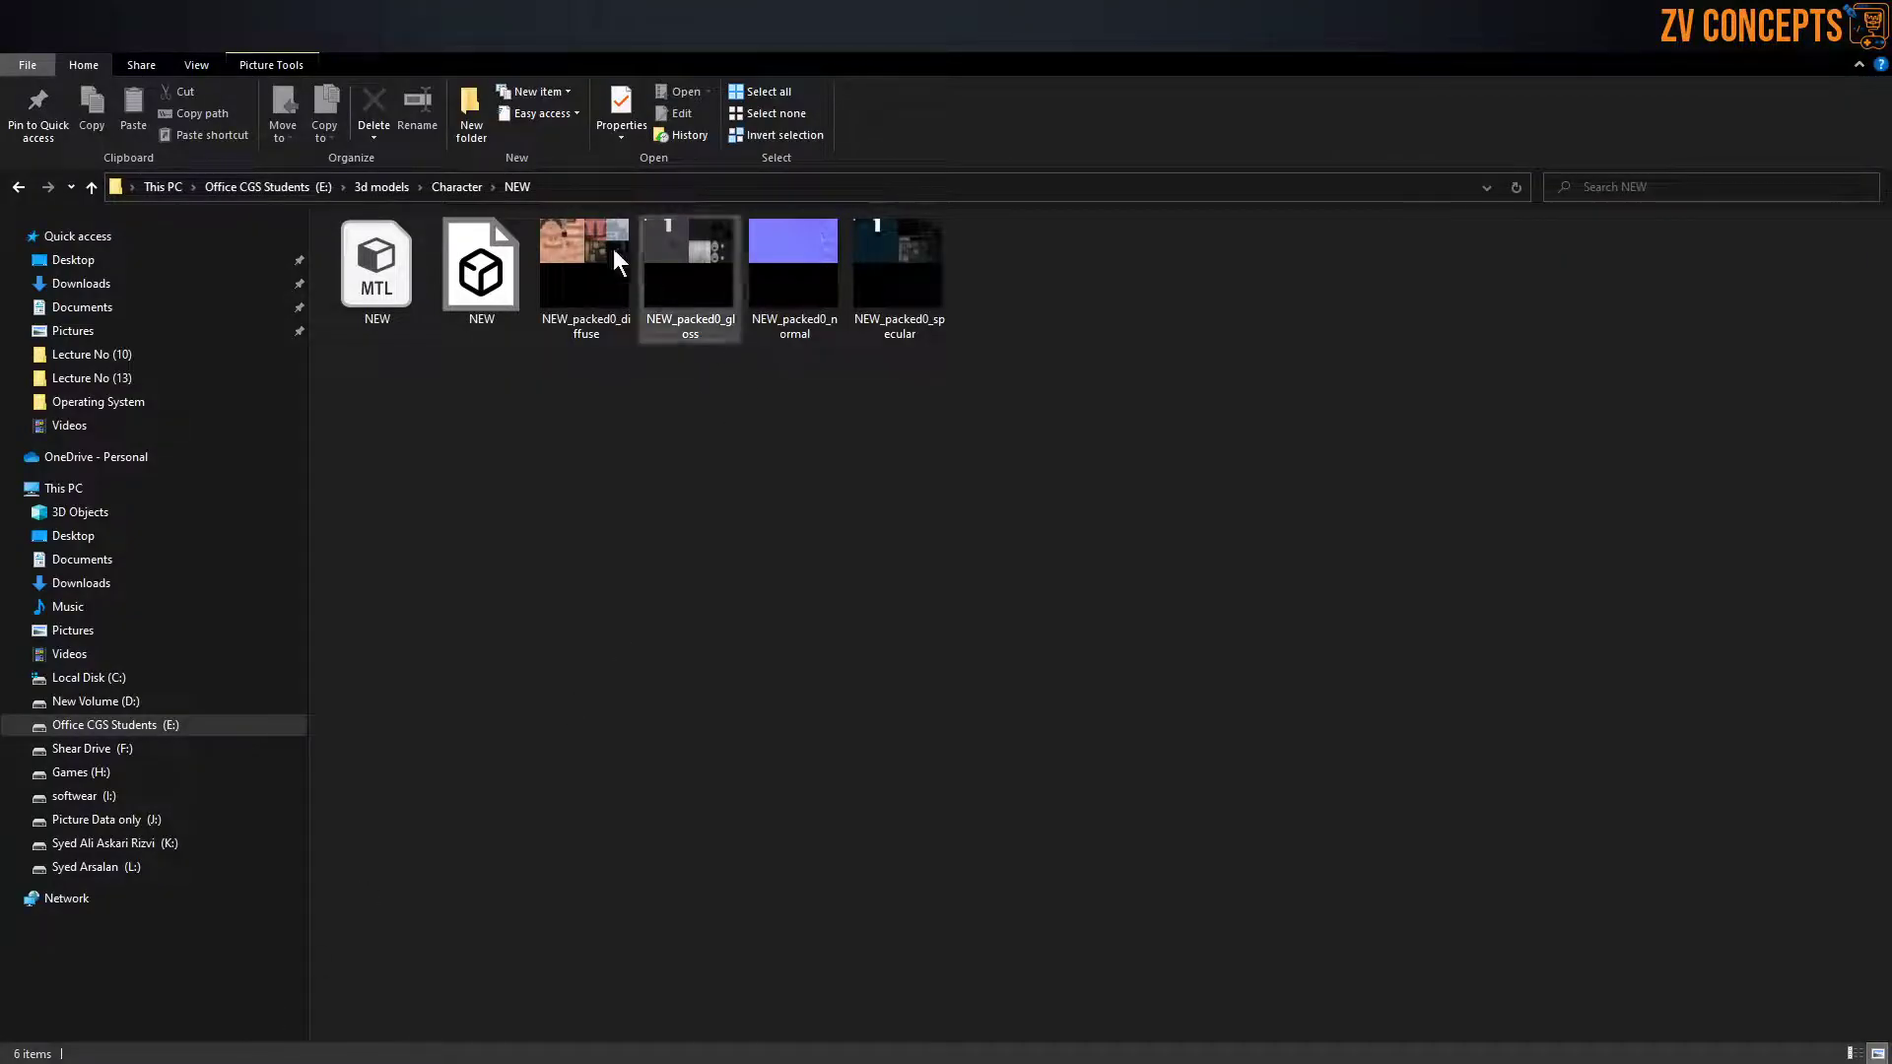
pyautogui.click(270, 187)
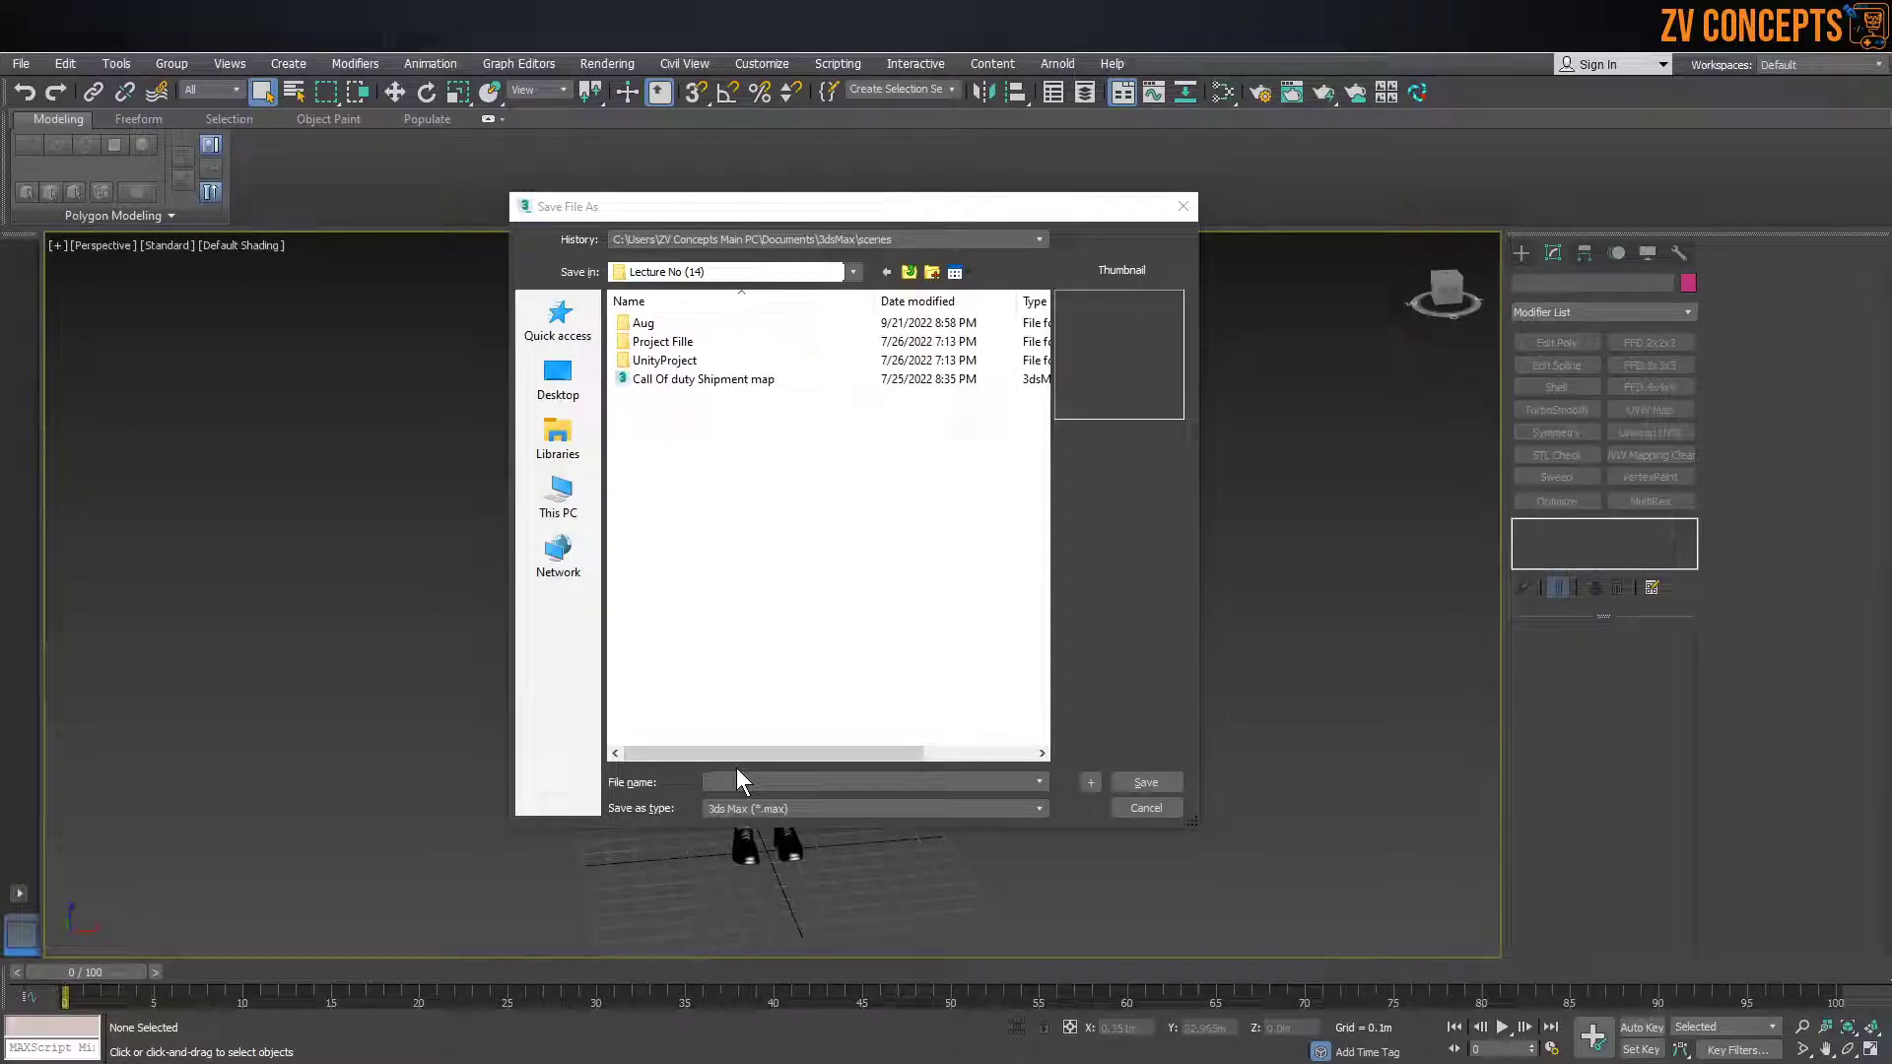
pyautogui.click(737, 781)
pyautogui.write('Call')
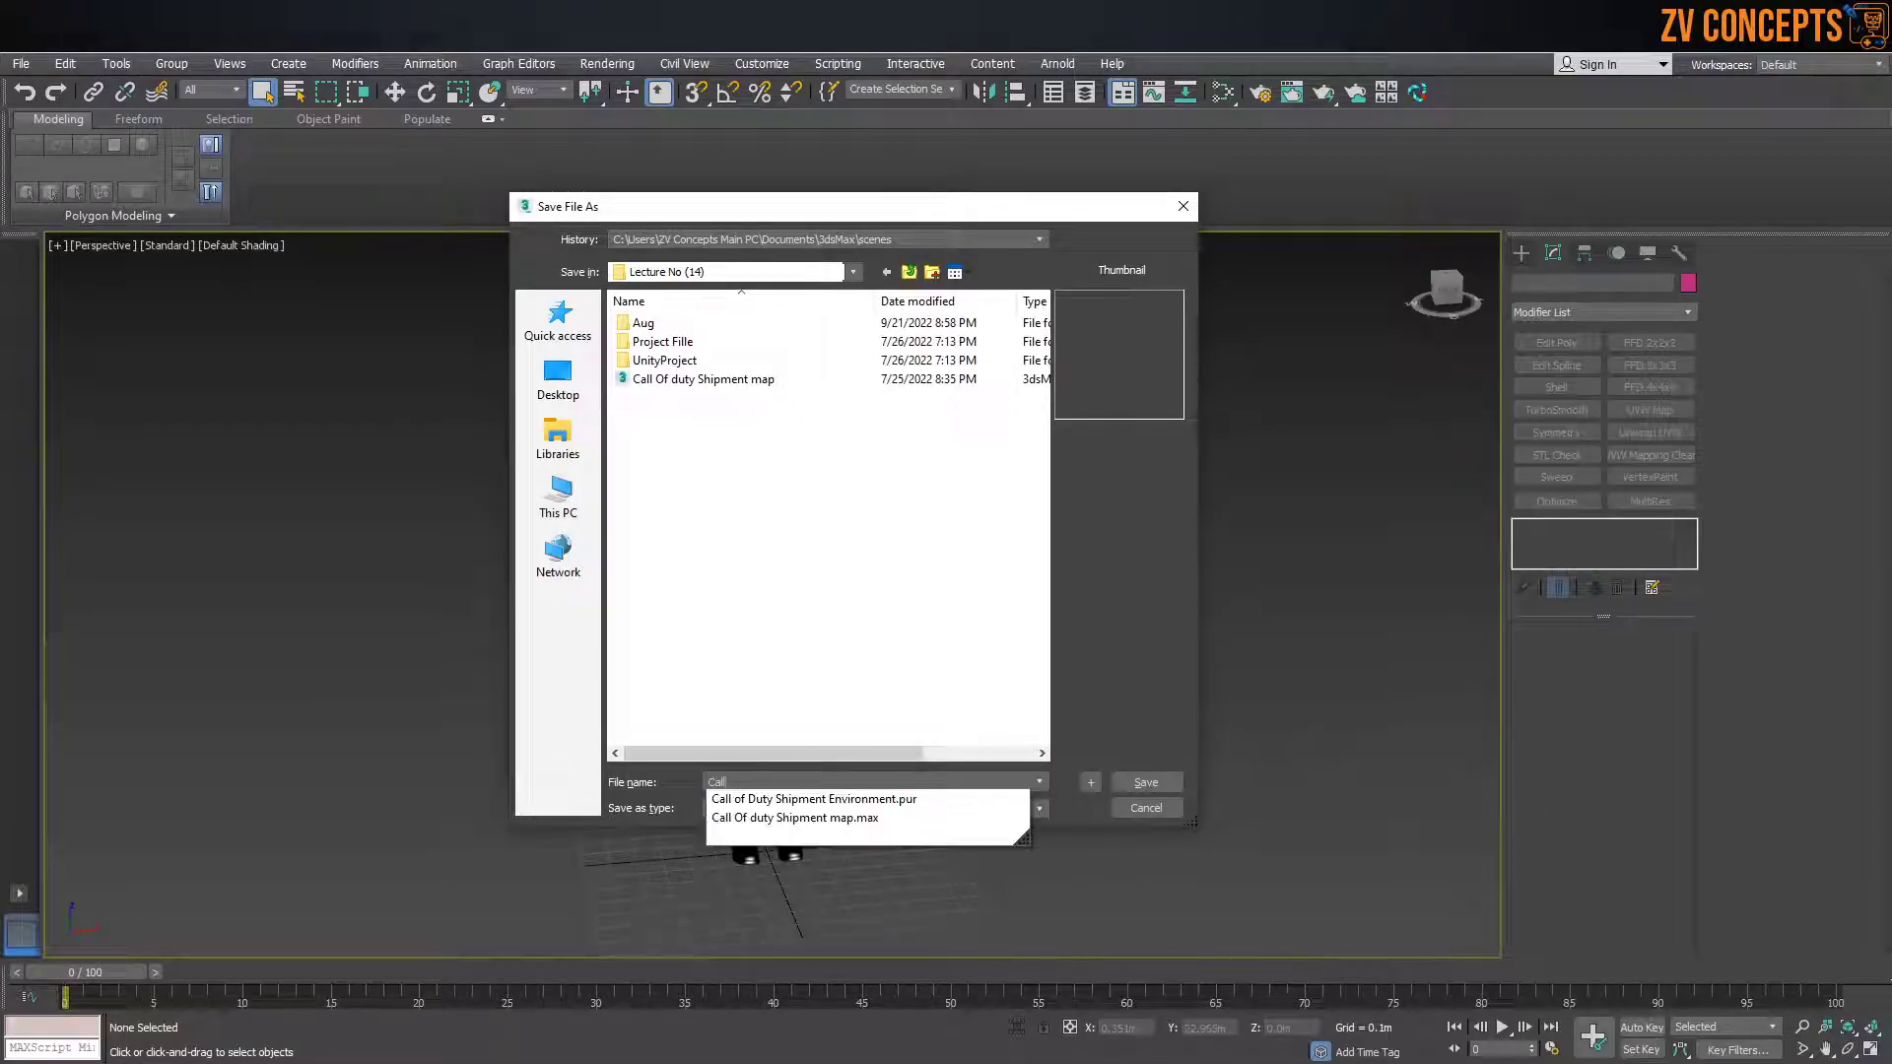
pyautogui.write('OfDutyShipment map 1')
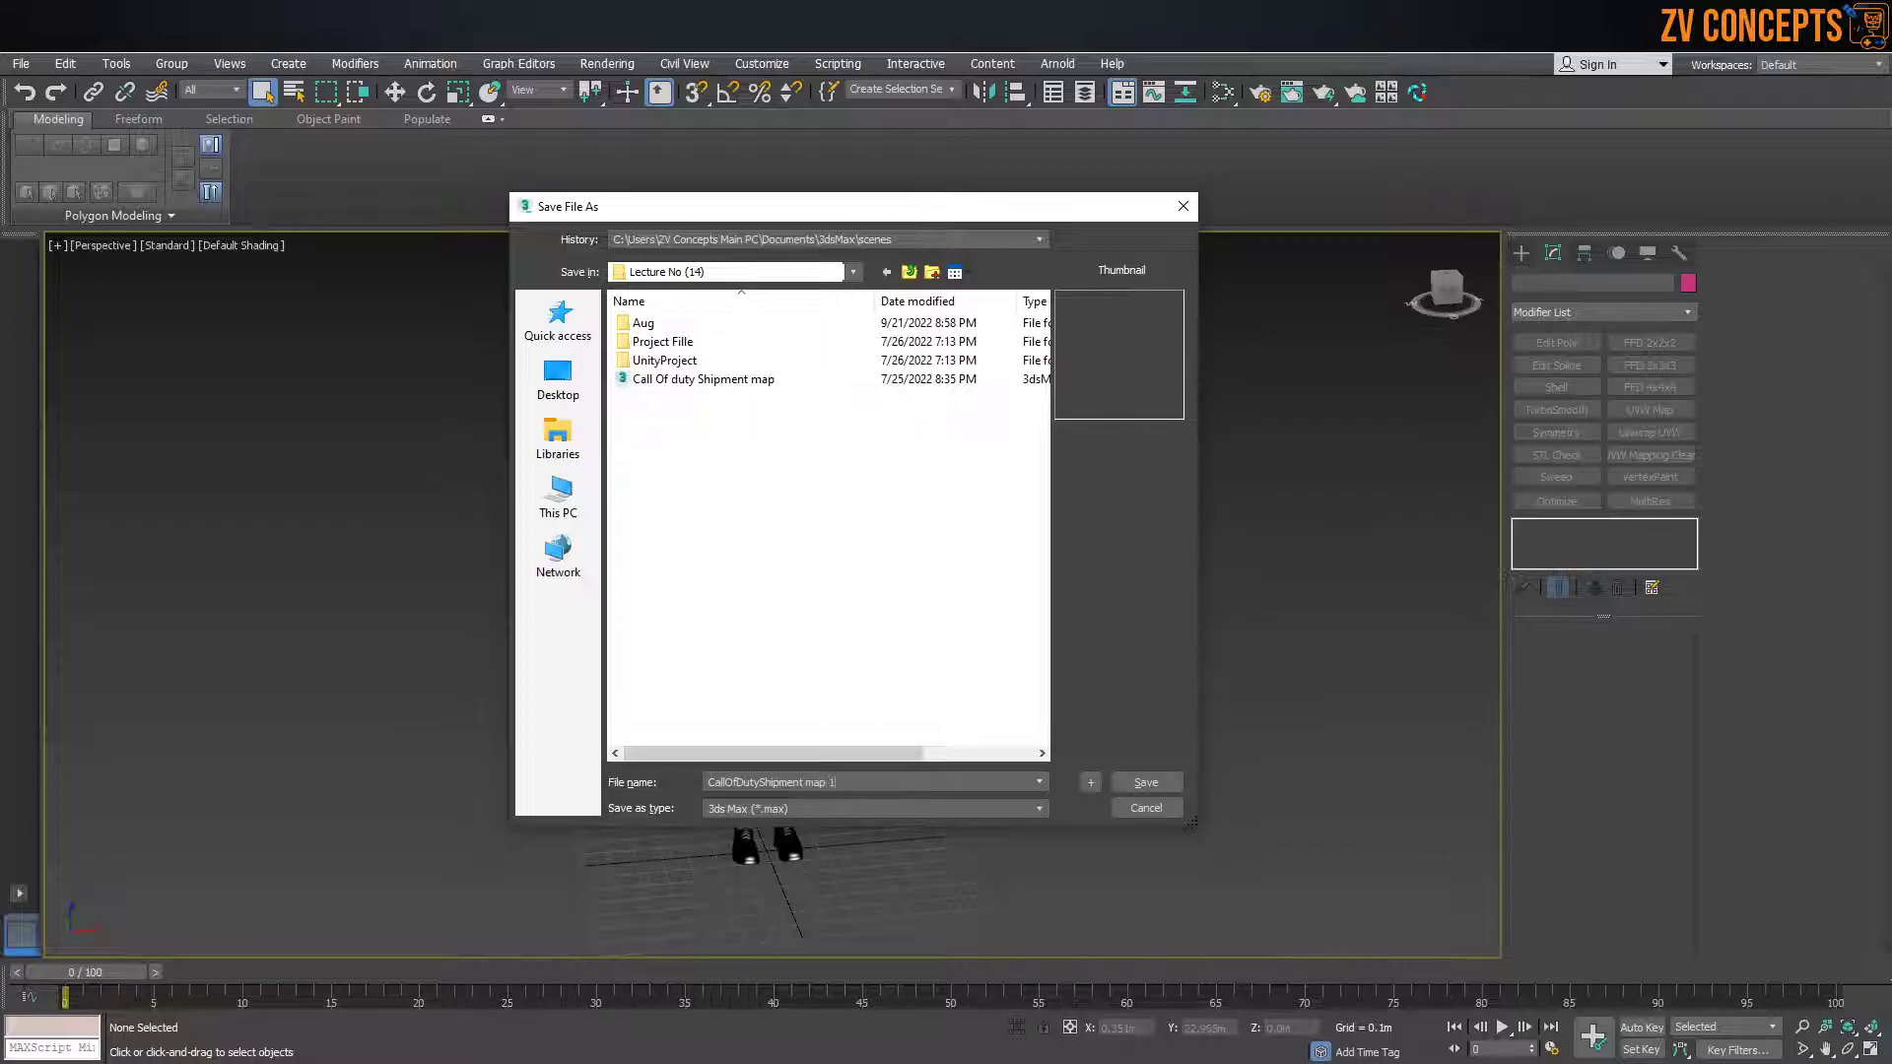
pyautogui.write('2  Aug-oc')
pyautogui.click(1166, 783)
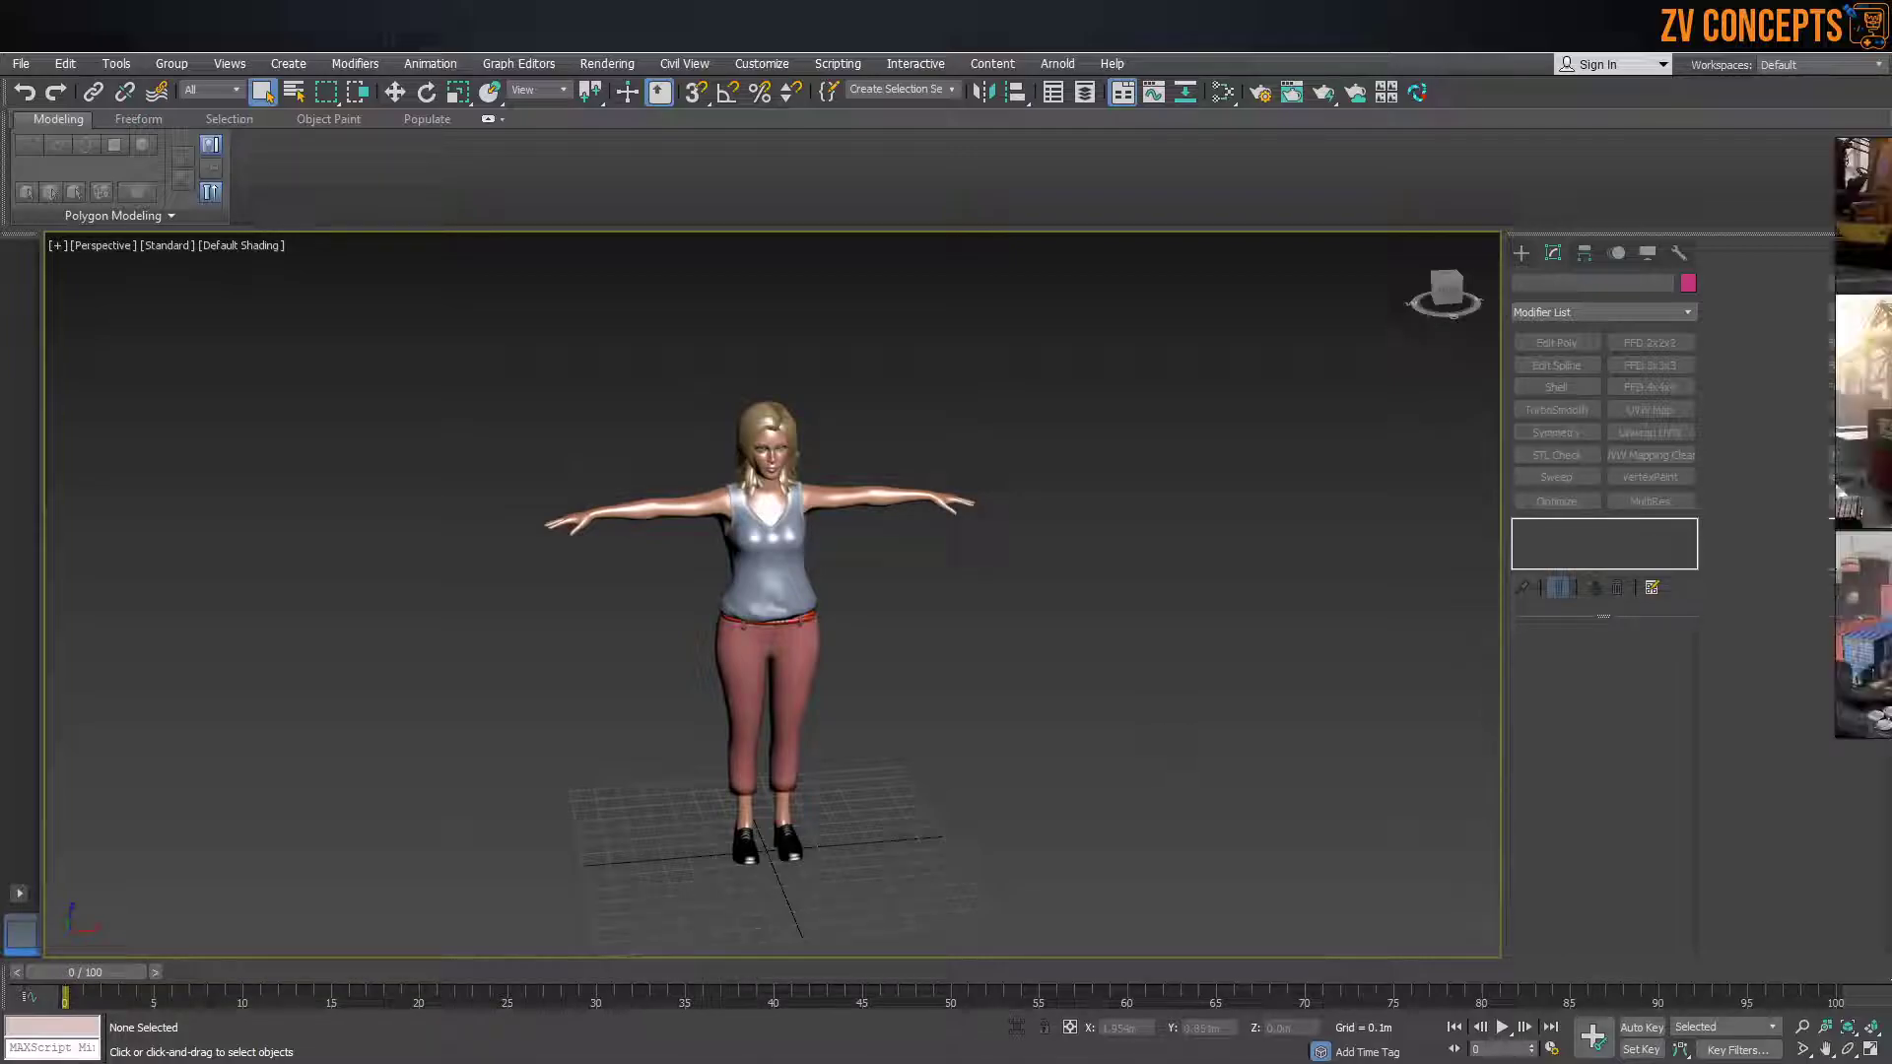
# Examine the overhead Shipment map image on the reference board and put the board away
pyautogui.moveTo(1891, 473); pyautogui.dragTo(605, 440, button='right')
pyautogui.scroll(-8, 611, 340)
pyautogui.scroll(2, 616, 321)
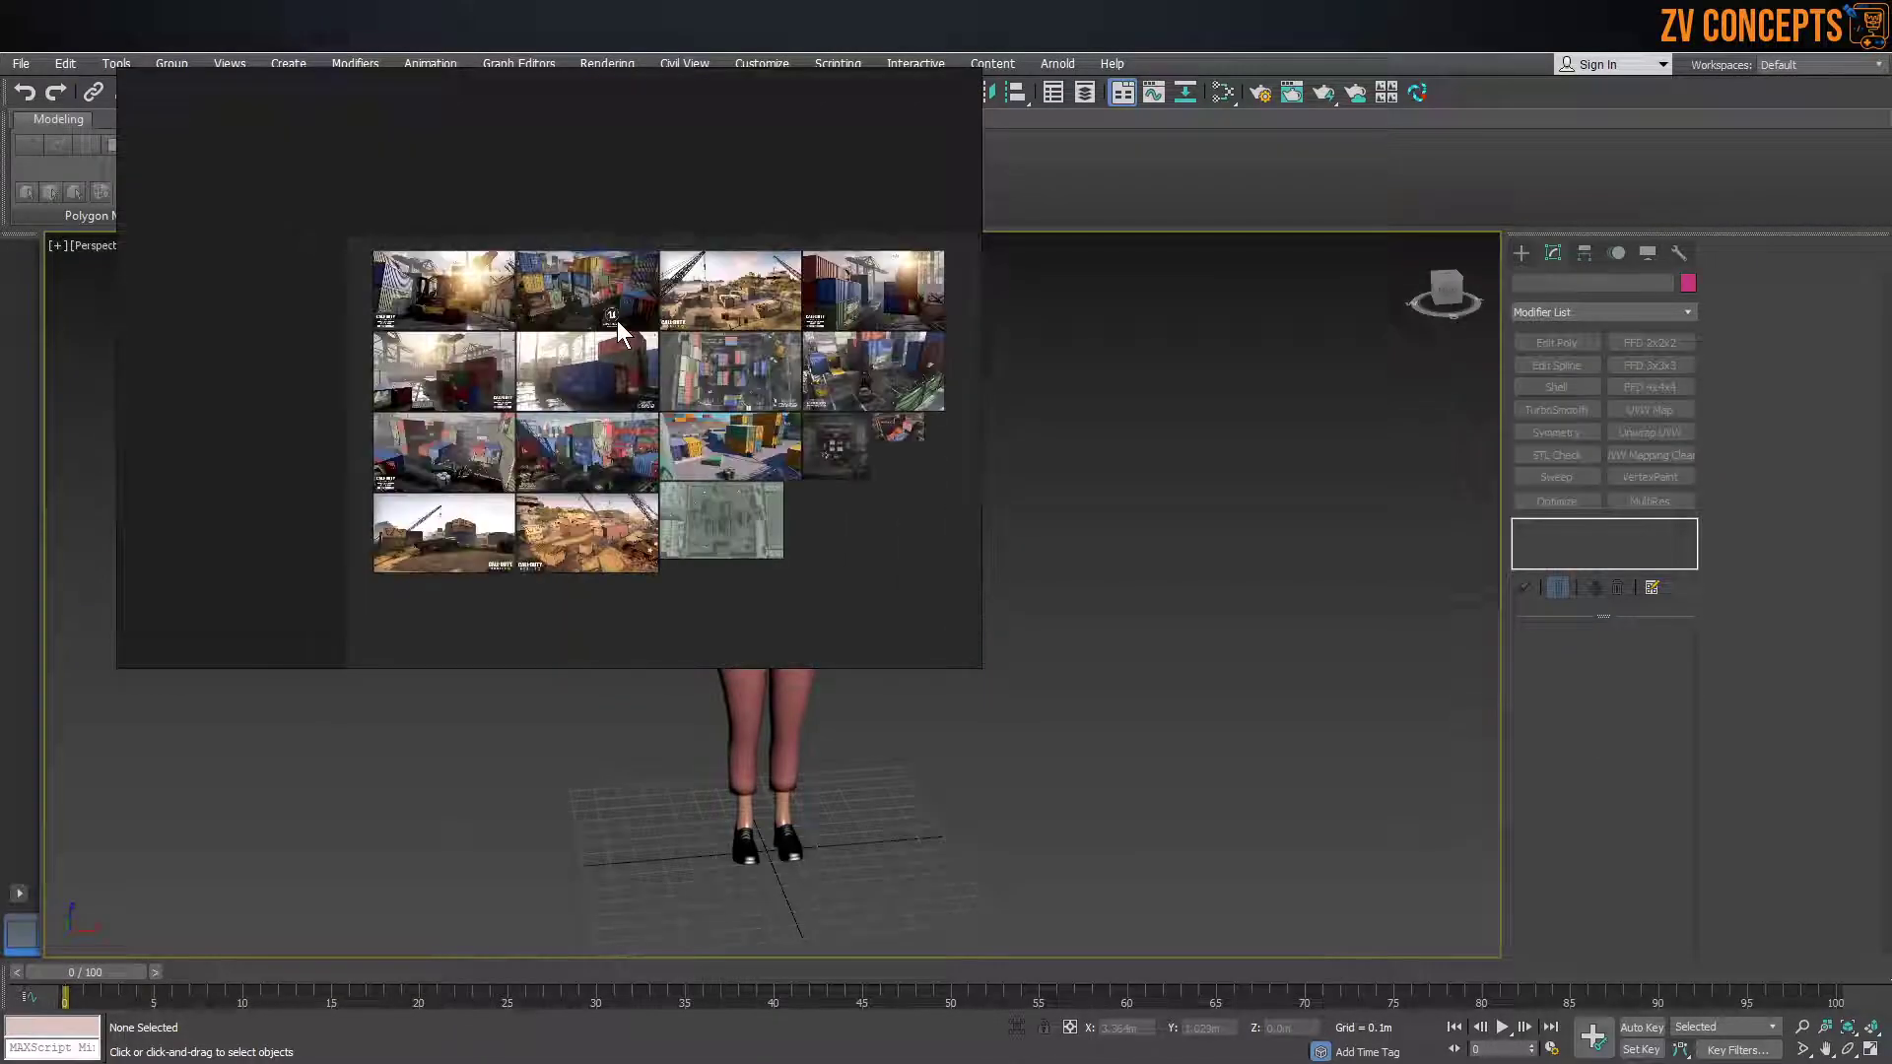
pyautogui.doubleClick(834, 426)
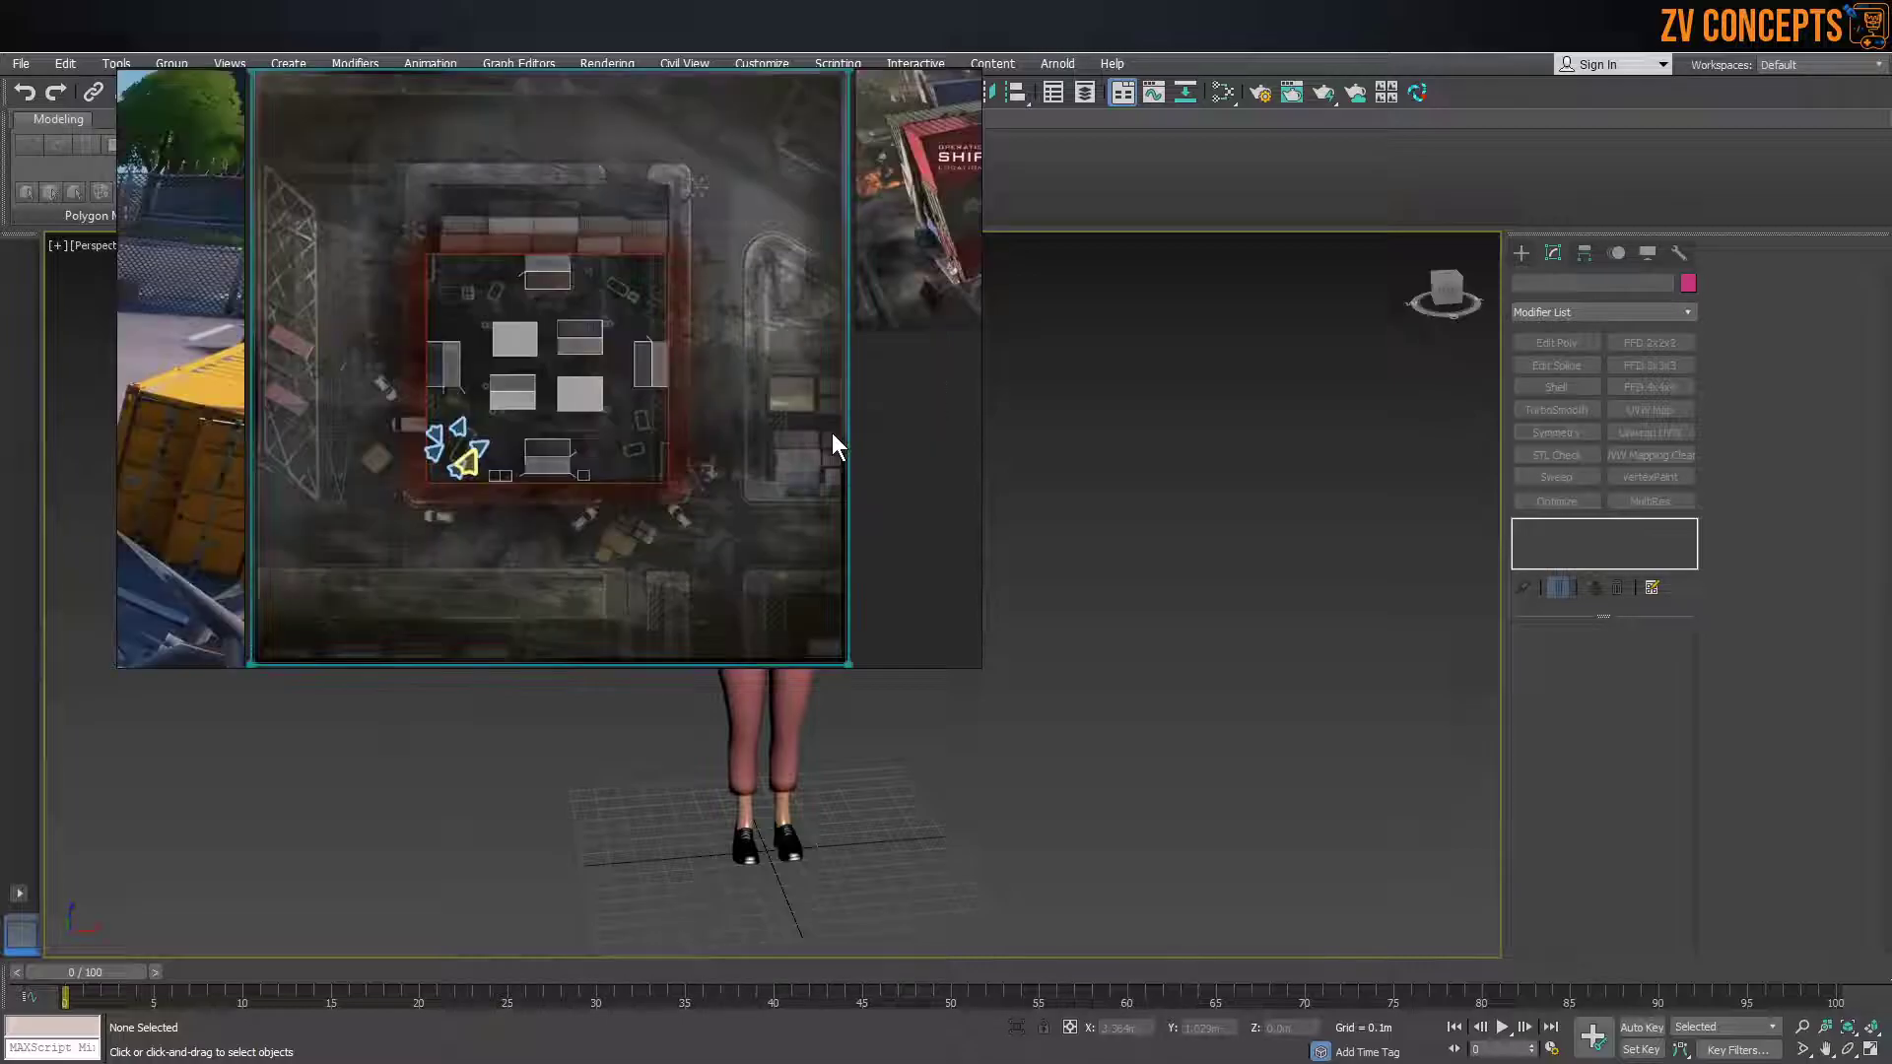
pyautogui.rightClick(452, 319)
pyautogui.click(482, 280)
pyautogui.moveTo(471, 296); pyautogui.dragTo(1891, 650, button='right')
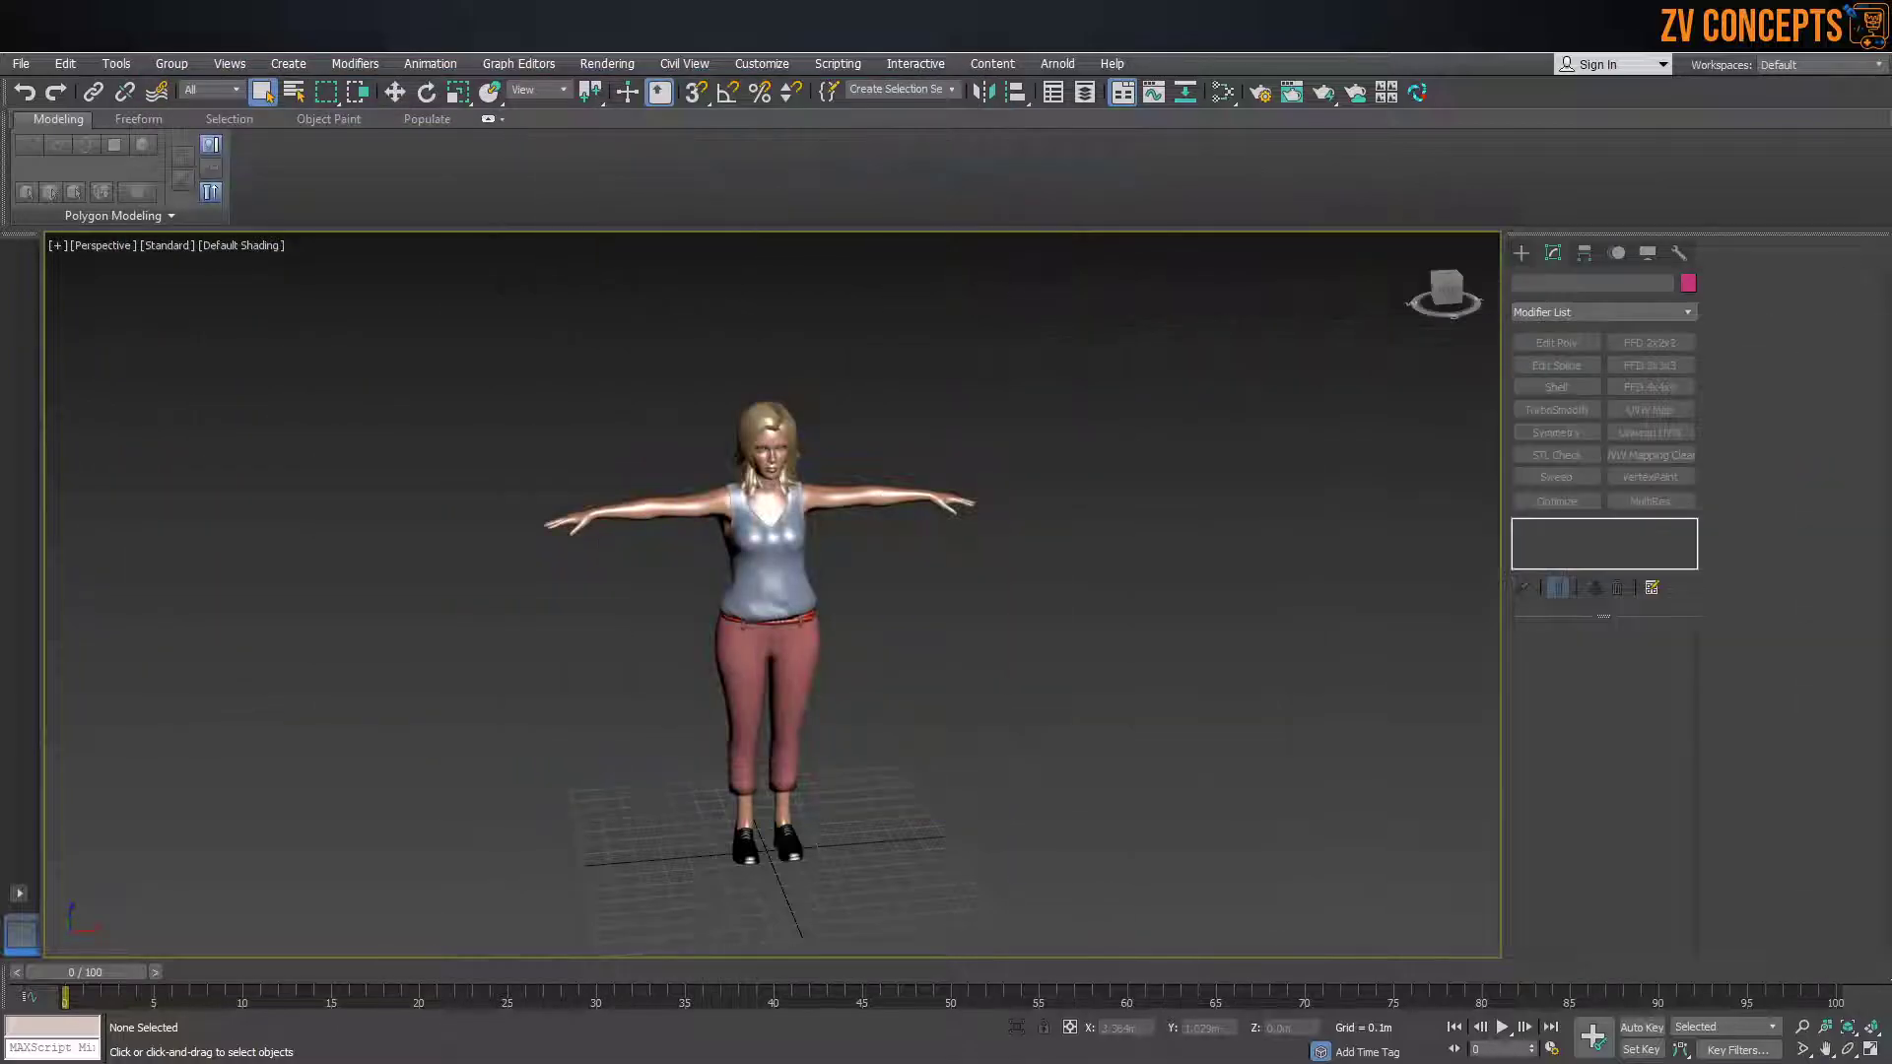
# Switch to File Explorer and locate the VGD-Shipment-Guide-004 image in the Lecture No (14) folder
pyautogui.click(1785, 35)
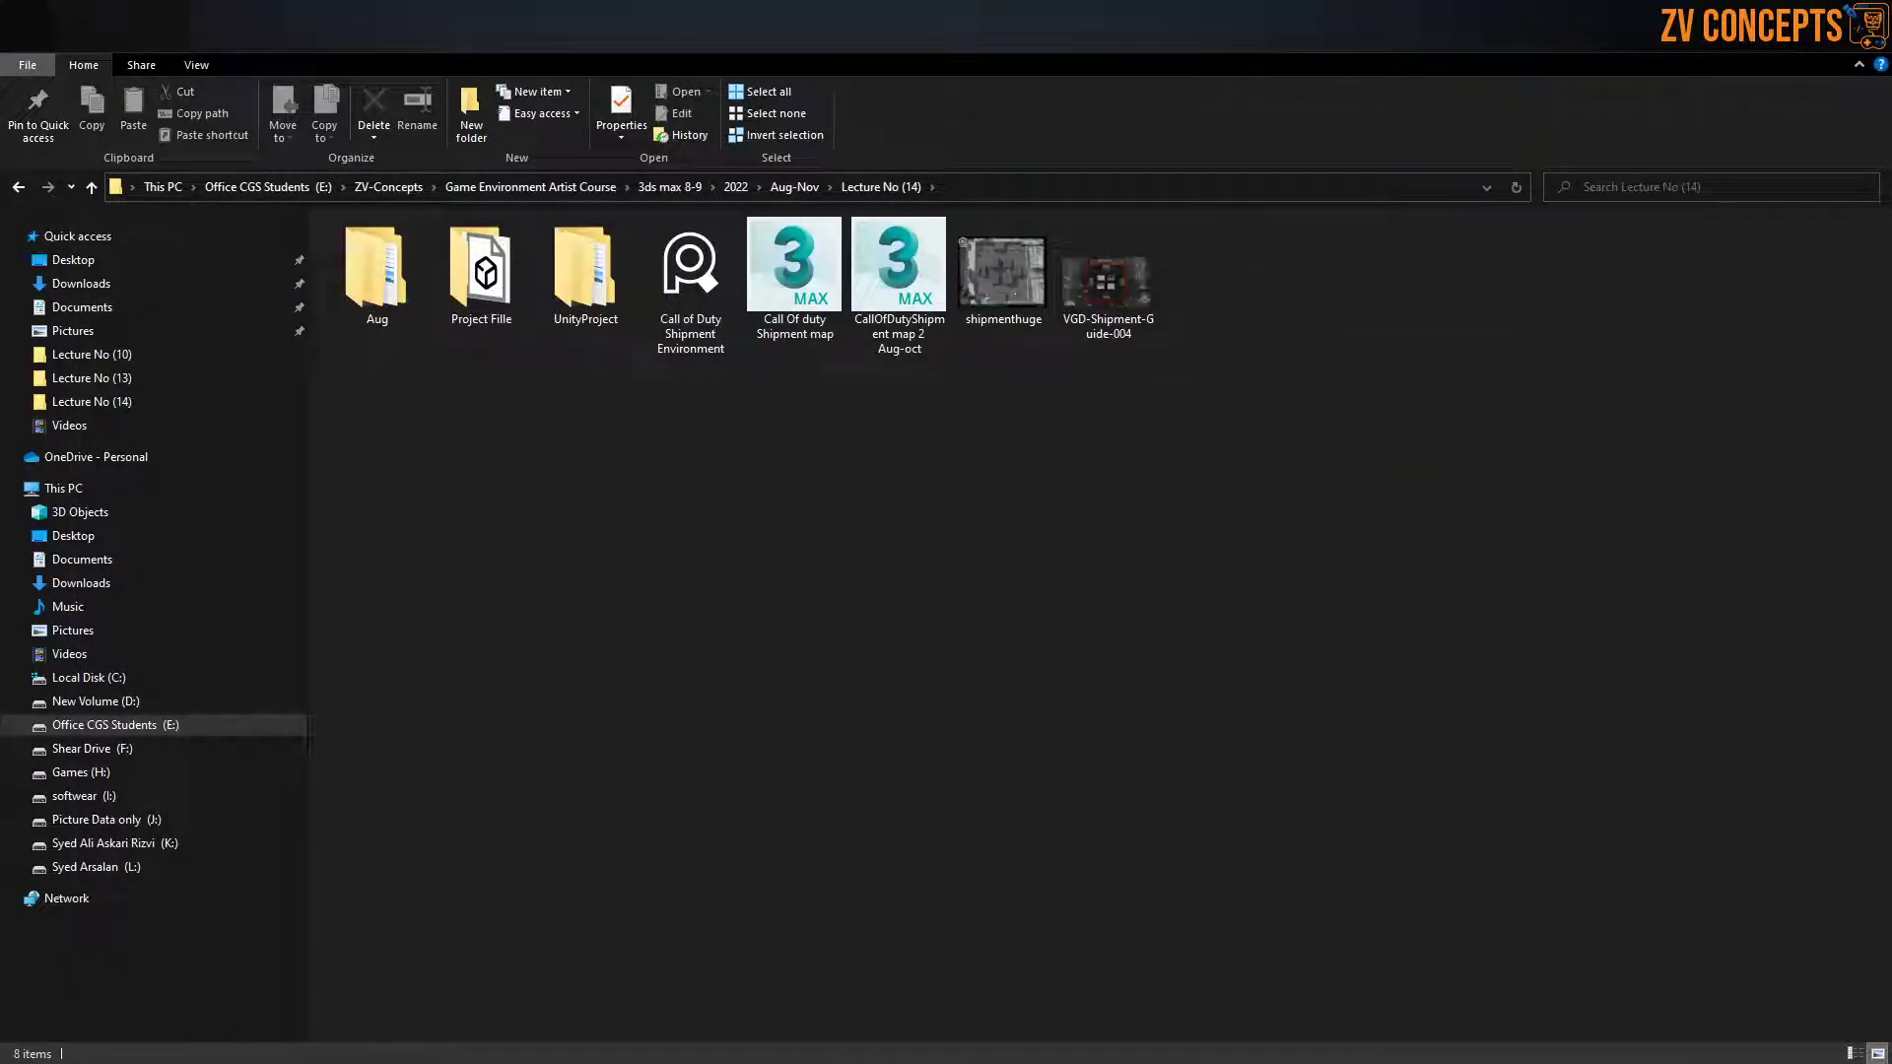
pyautogui.click(1098, 252)
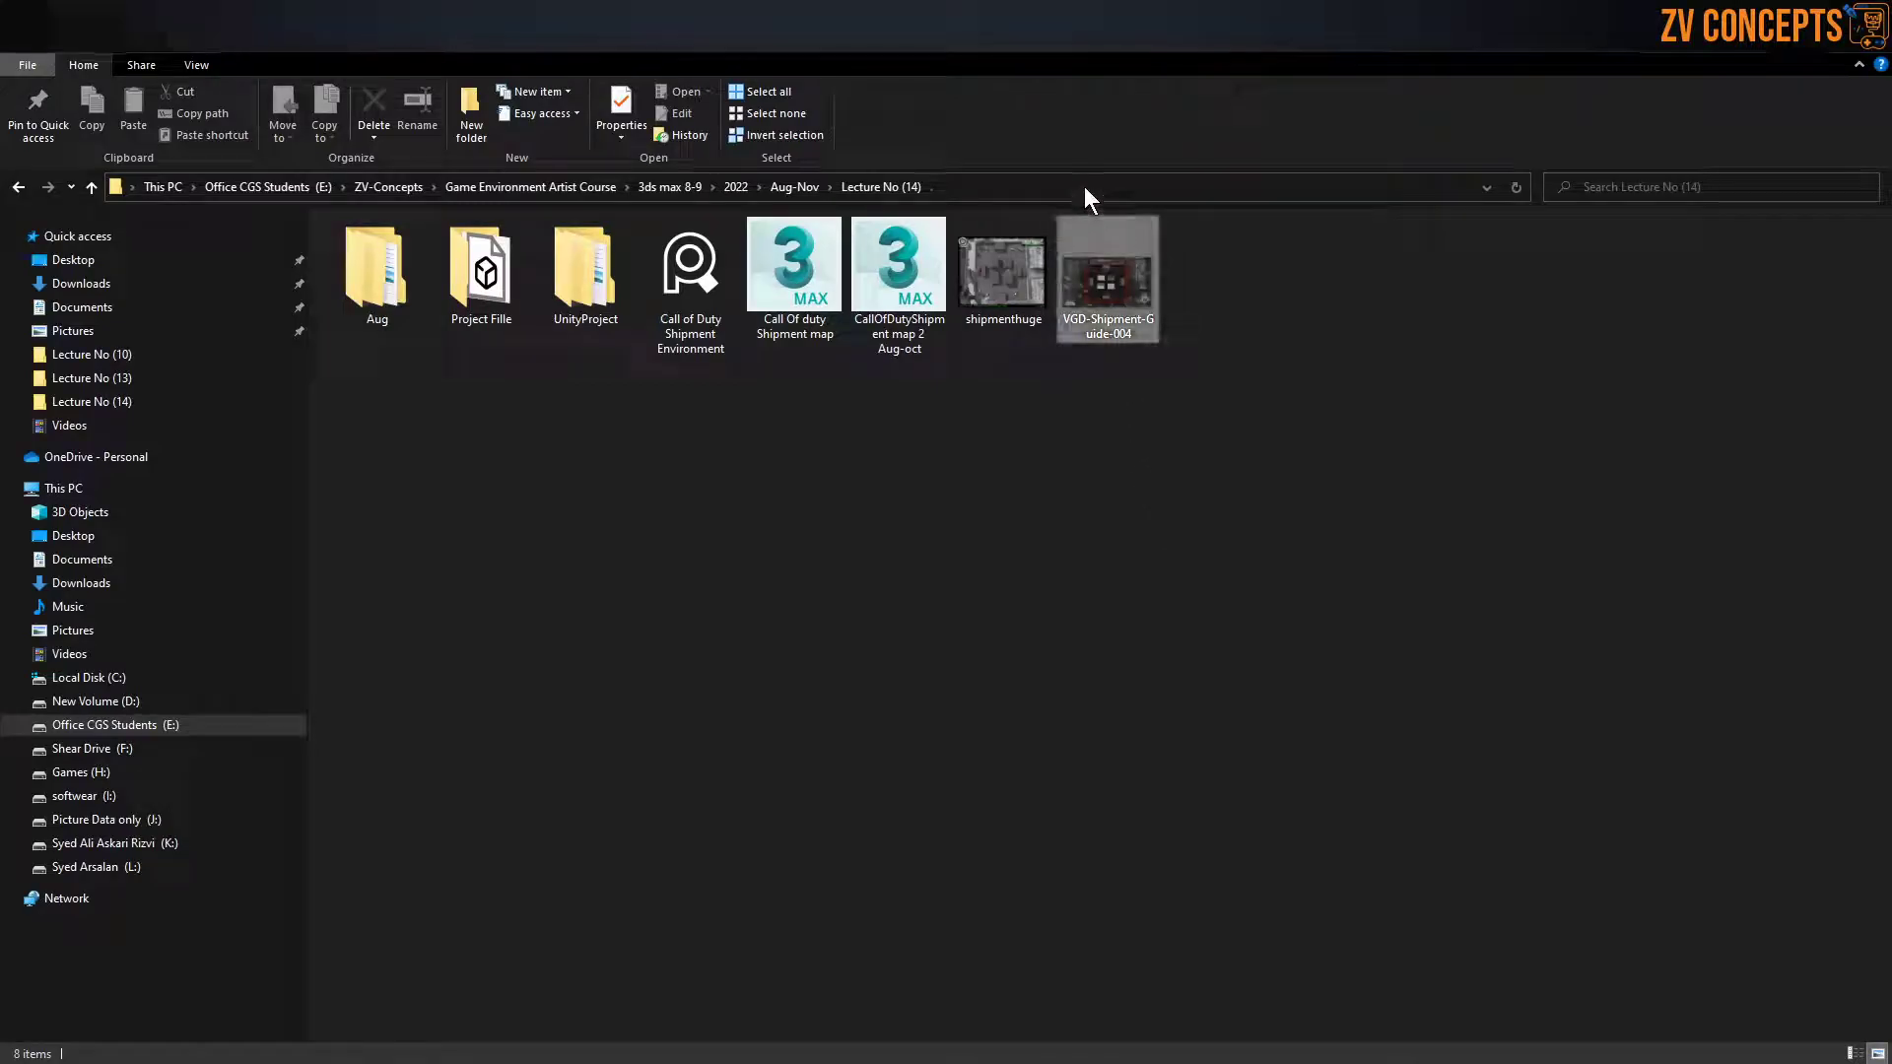
pyautogui.click(1084, 188)
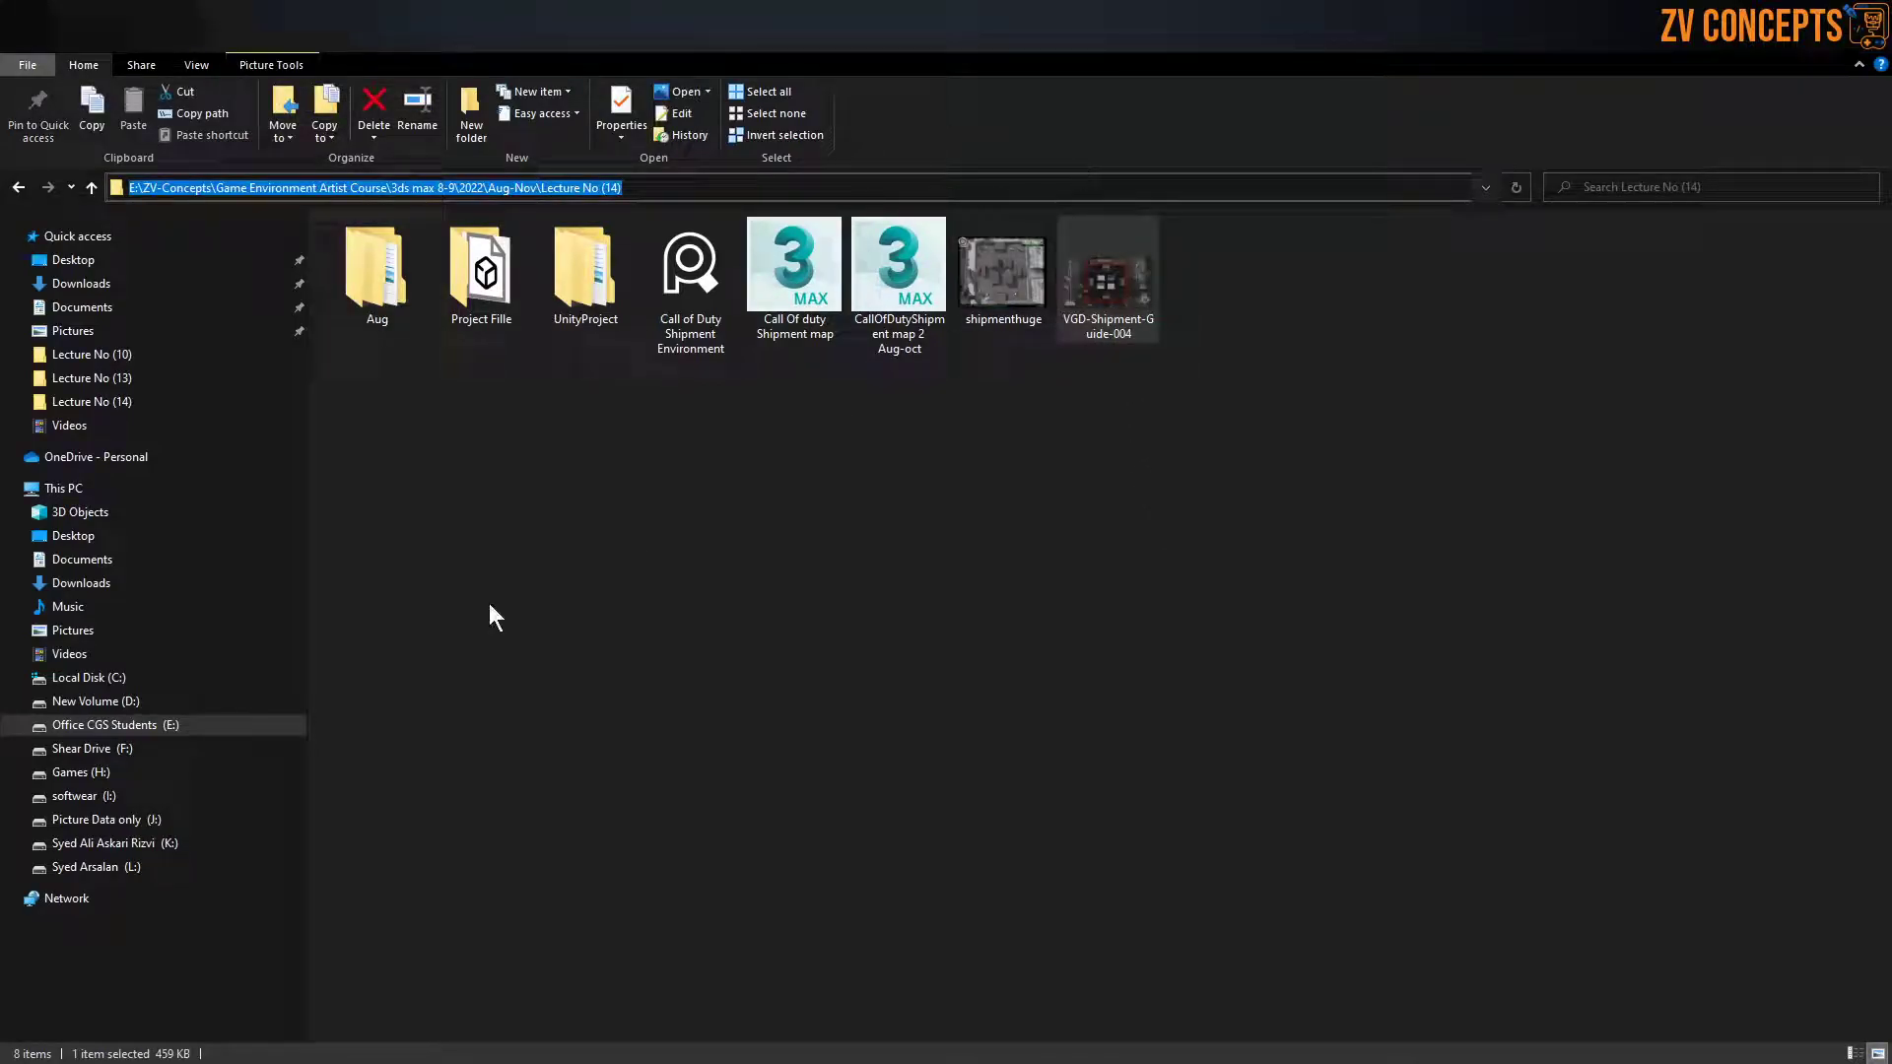
pyautogui.click(564, 1062)
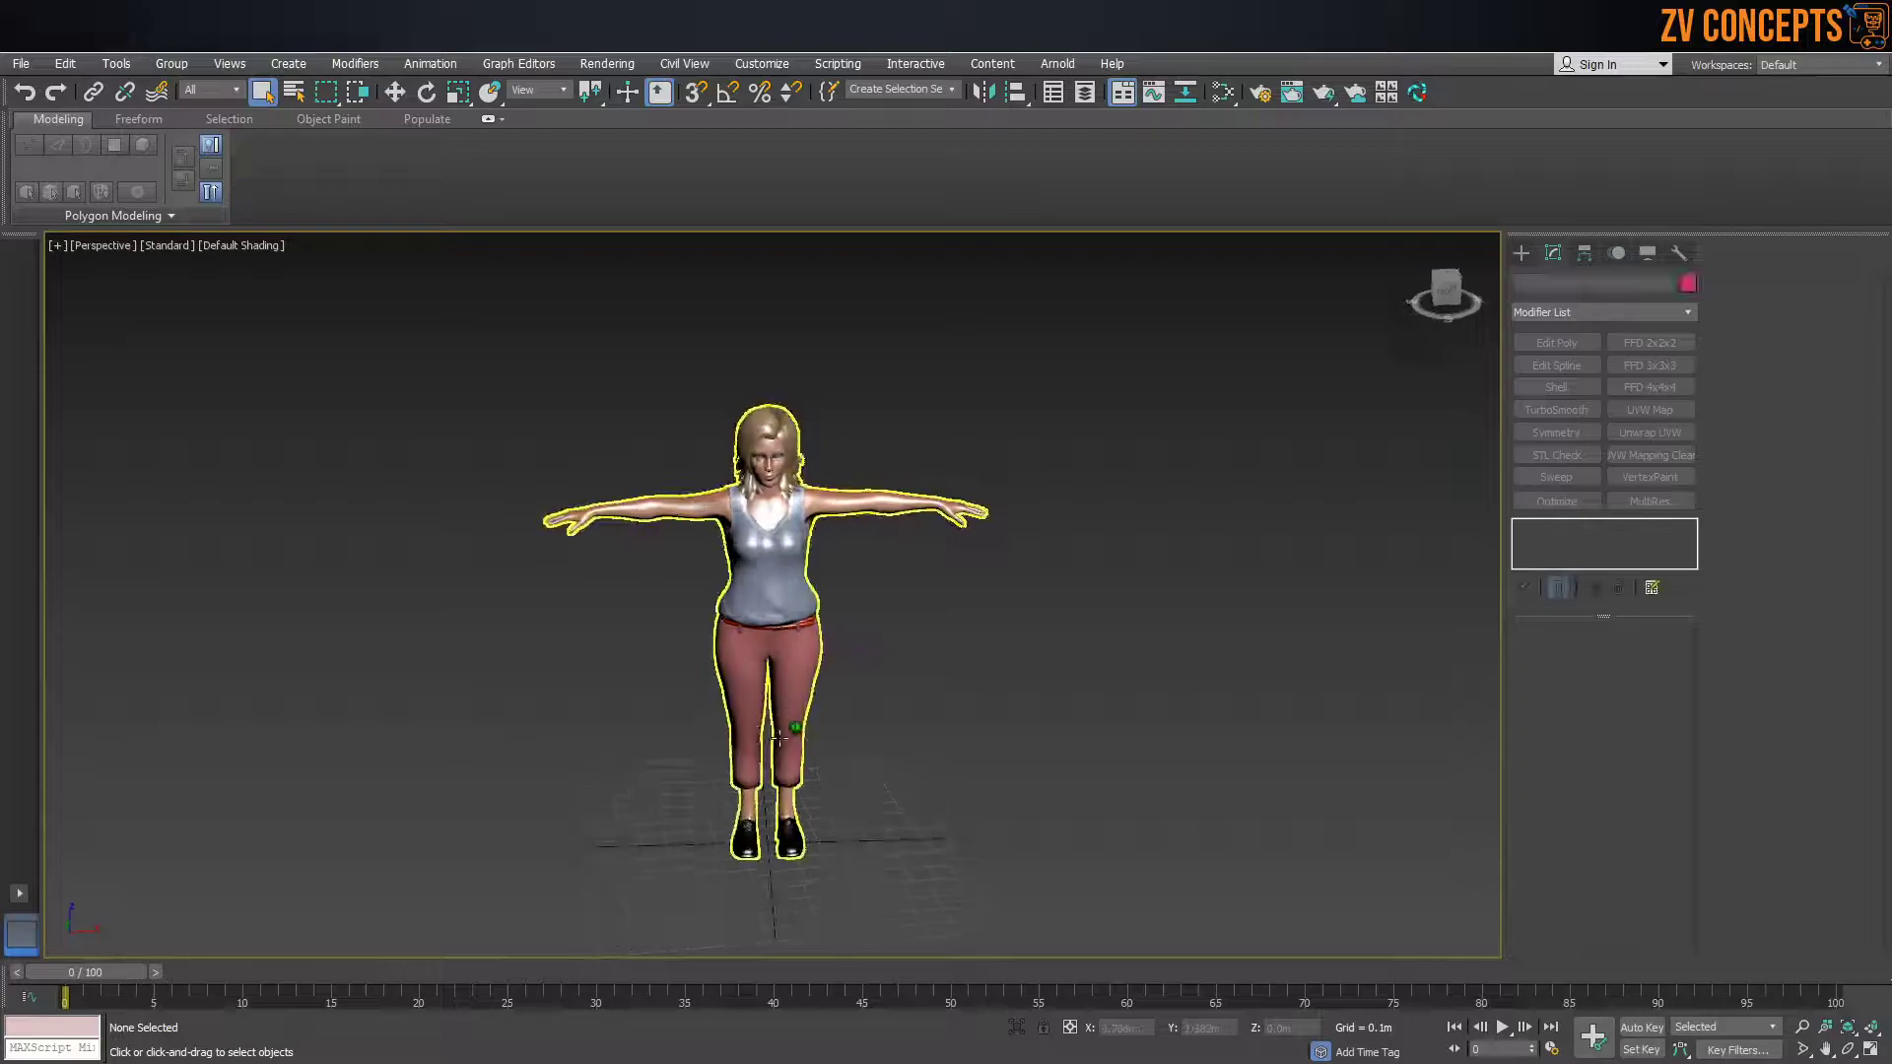
# Create a ground plane about 4.443 m long and 2.562 m wide beneath the character
pyautogui.click(1522, 254)
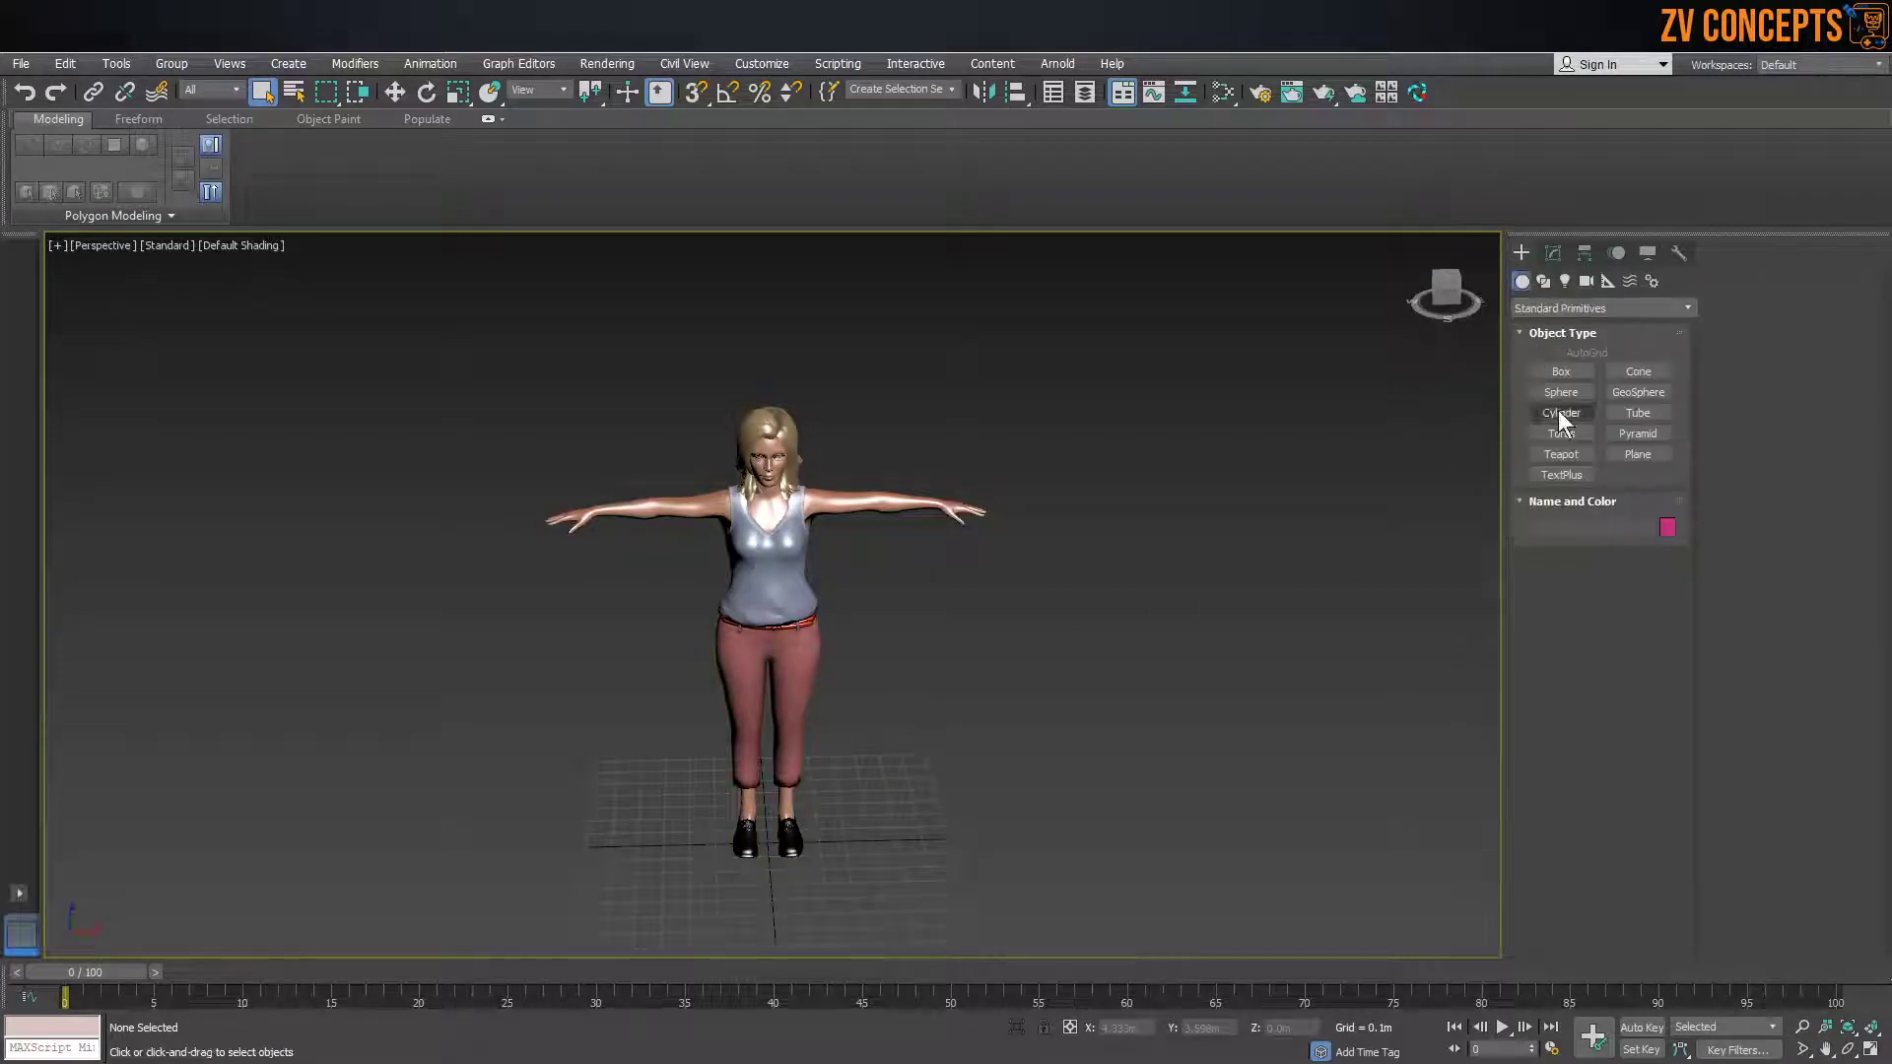
pyautogui.click(1623, 449)
pyautogui.scroll(-3, 793, 452)
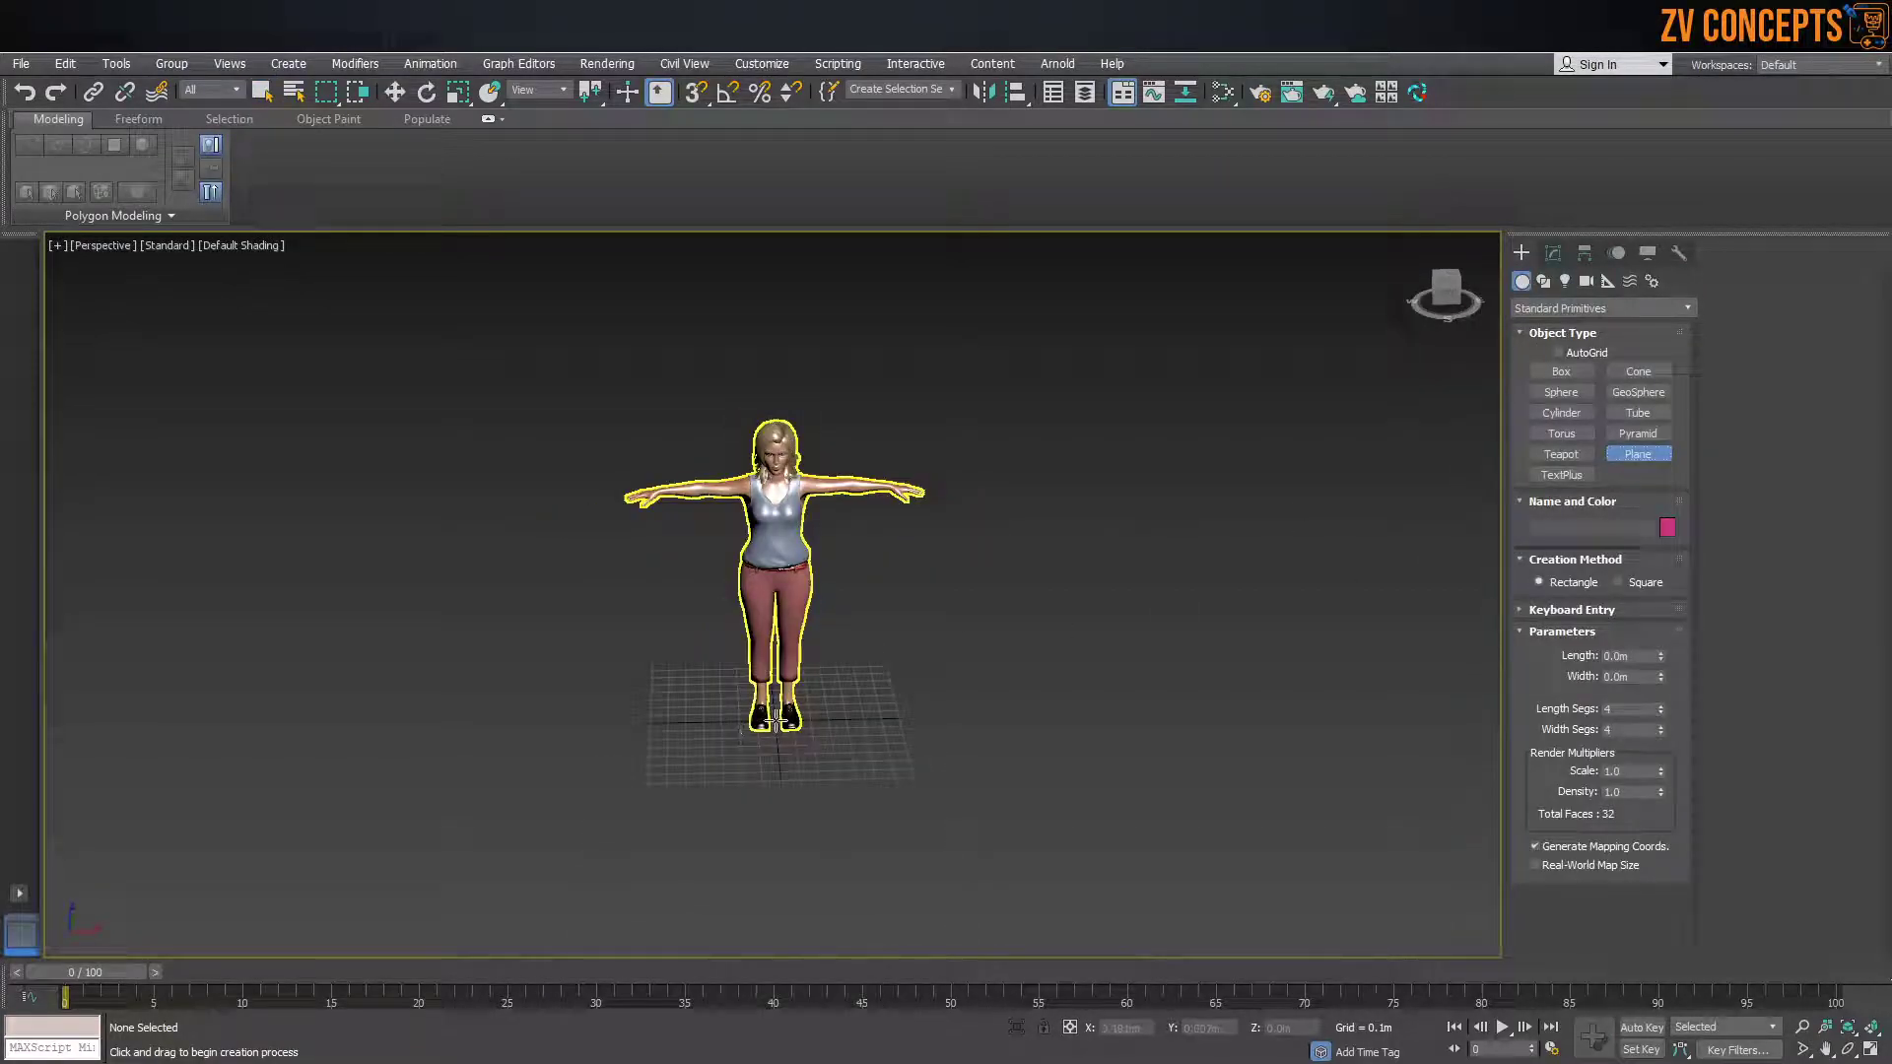
pyautogui.moveTo(577, 567); pyautogui.dragTo(1089, 918)
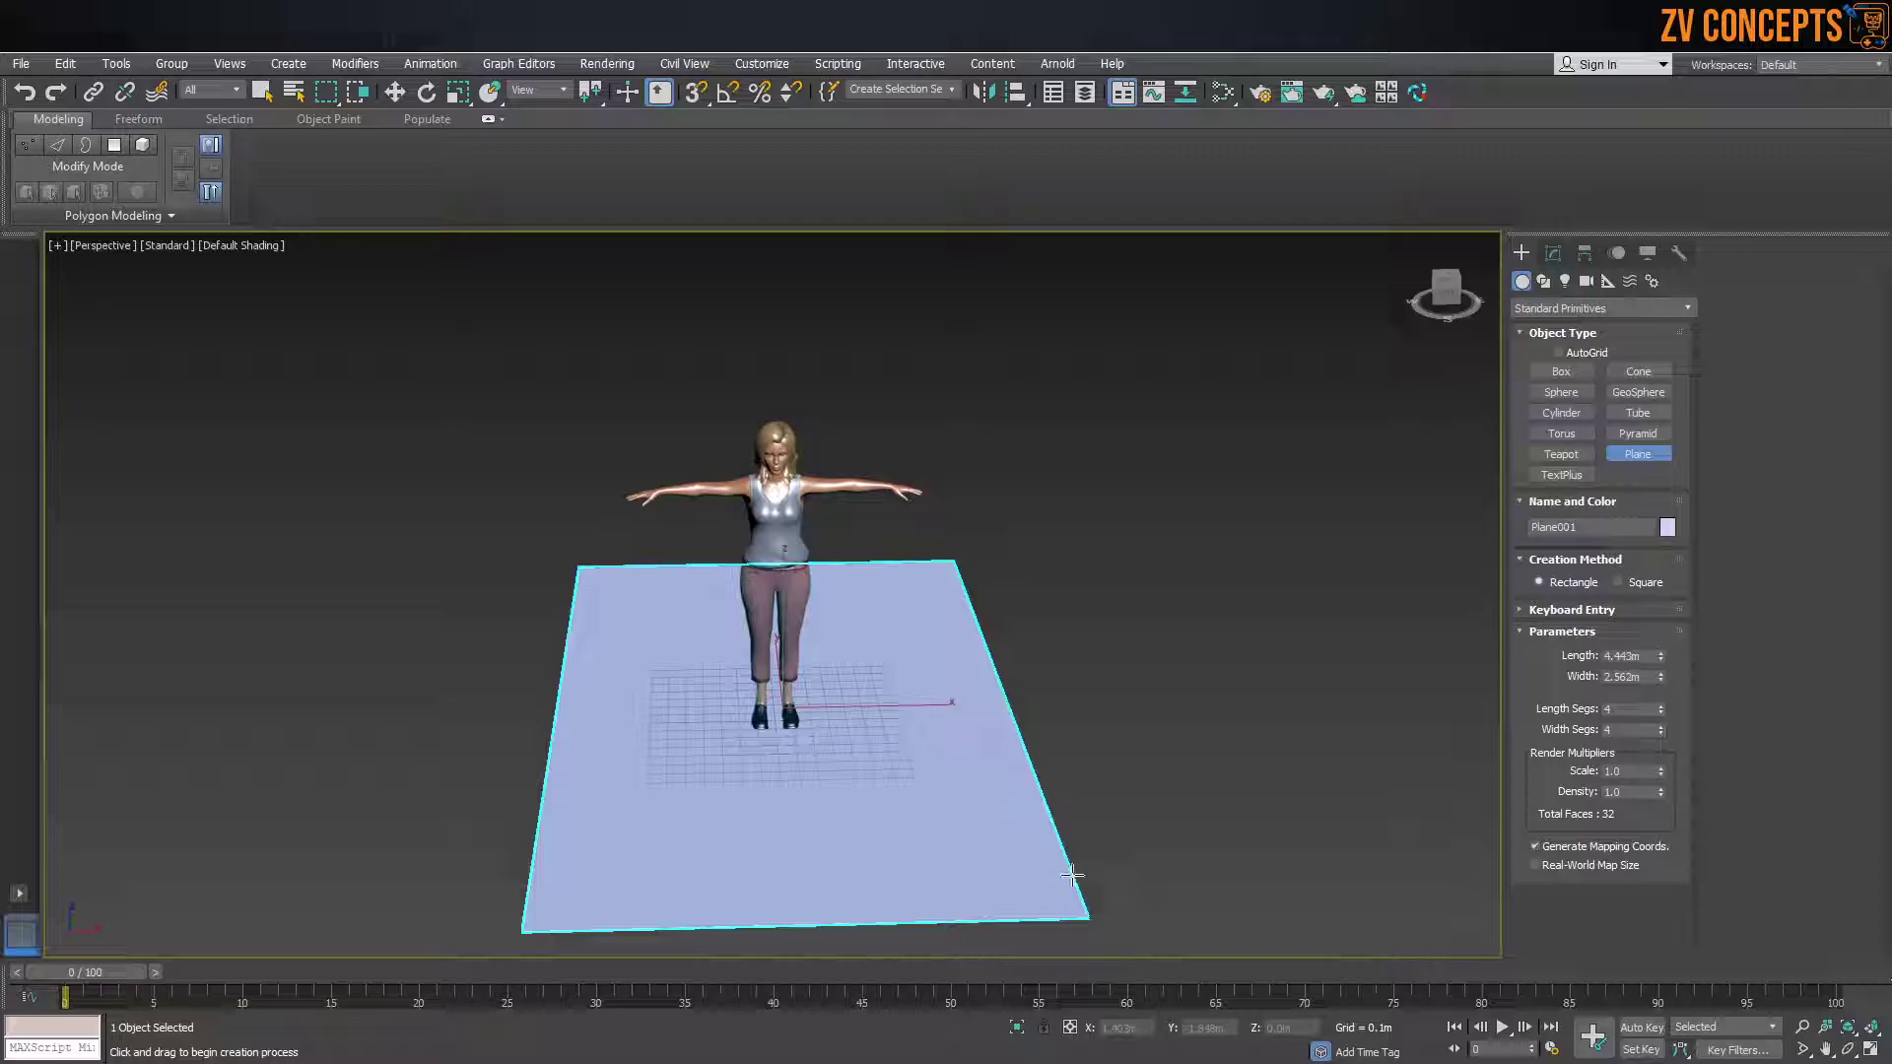
# Check the pixel dimensions of the VGD-Shipment-Guide-004 image in its file properties in File Explorer
pyautogui.click(1771, 38)
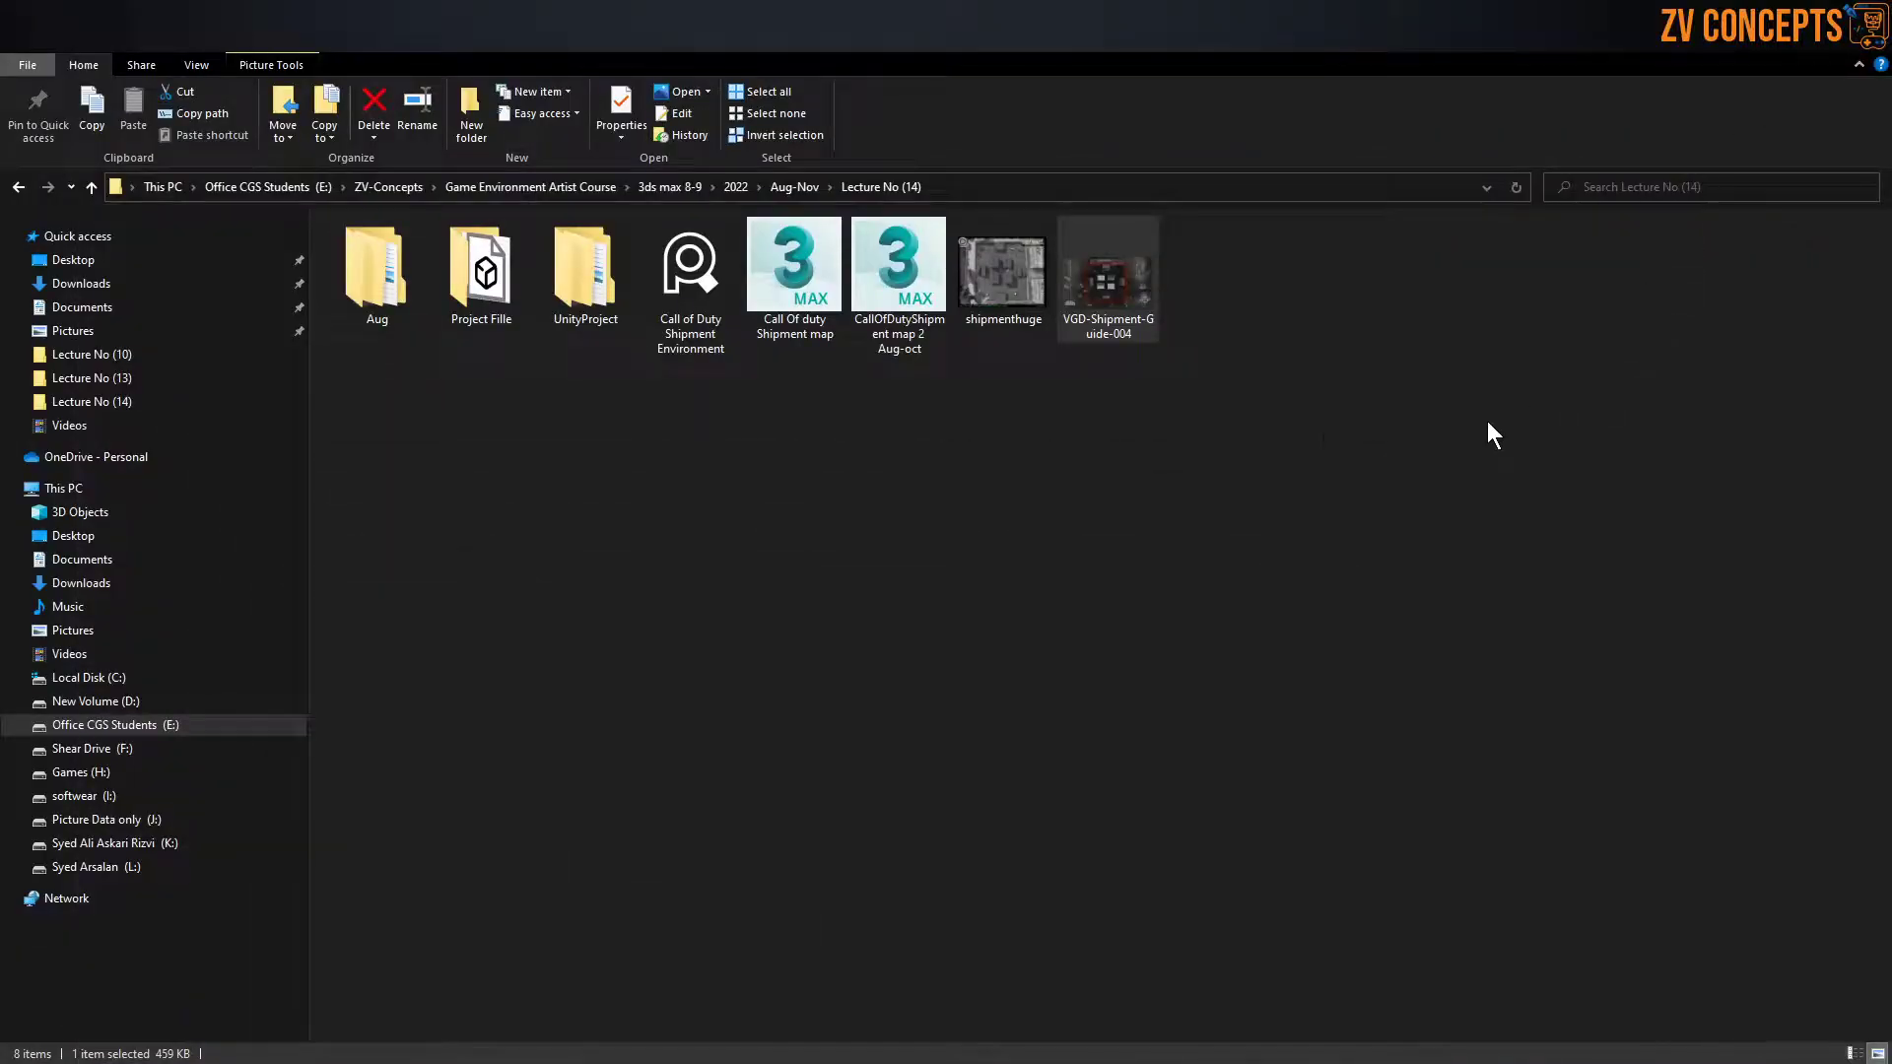
pyautogui.rightClick(1132, 280)
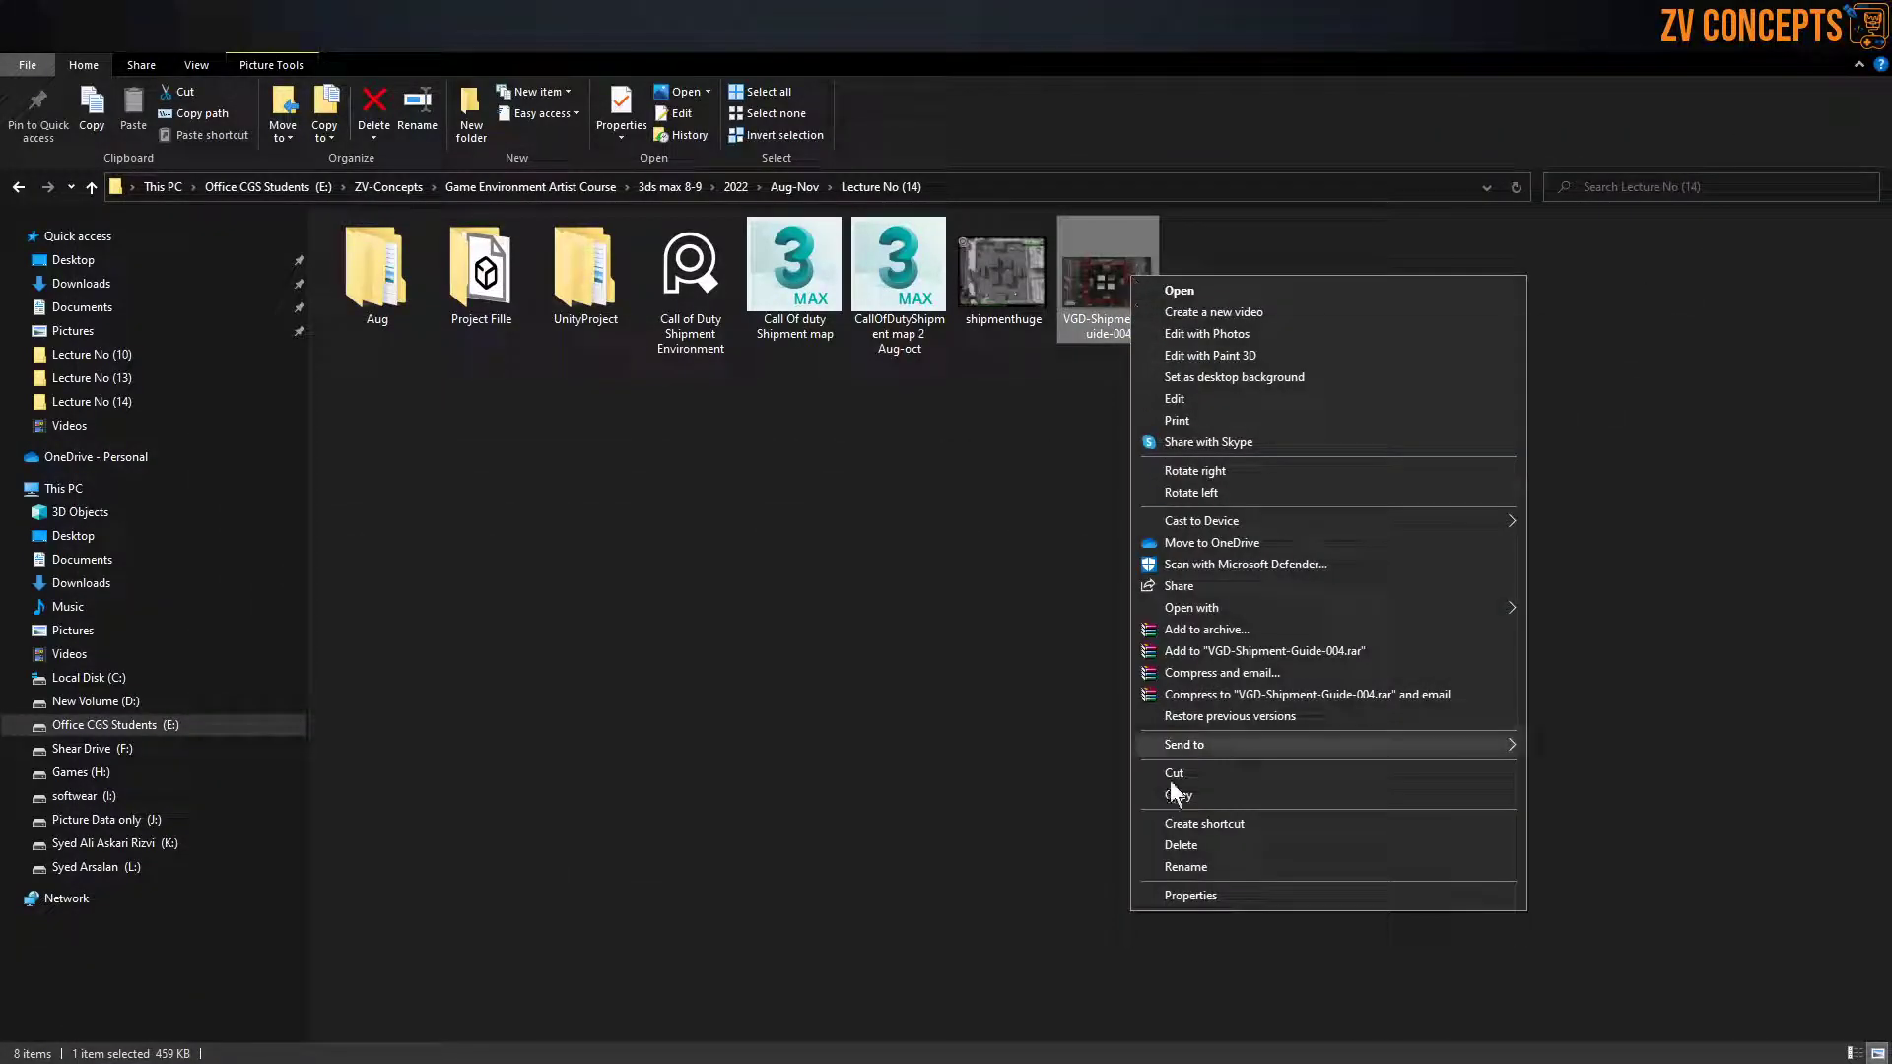
pyautogui.click(1179, 897)
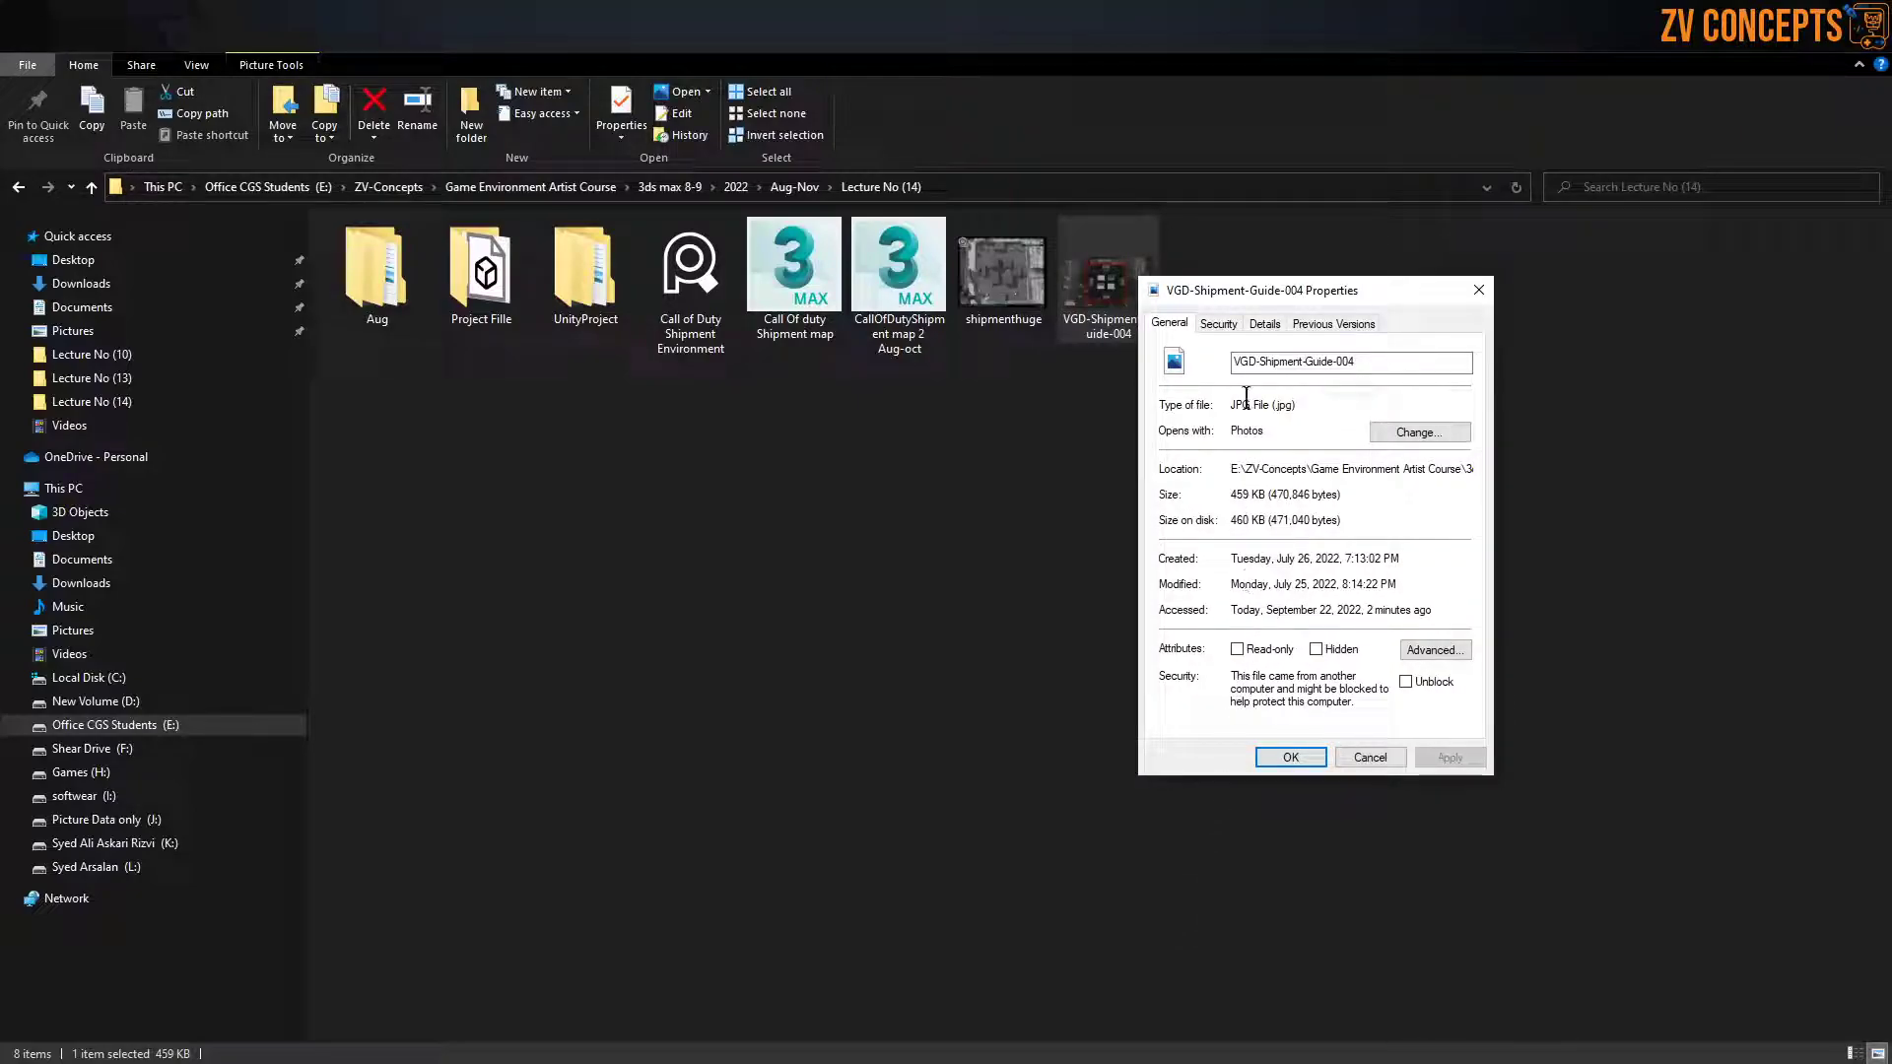
pyautogui.click(1264, 321)
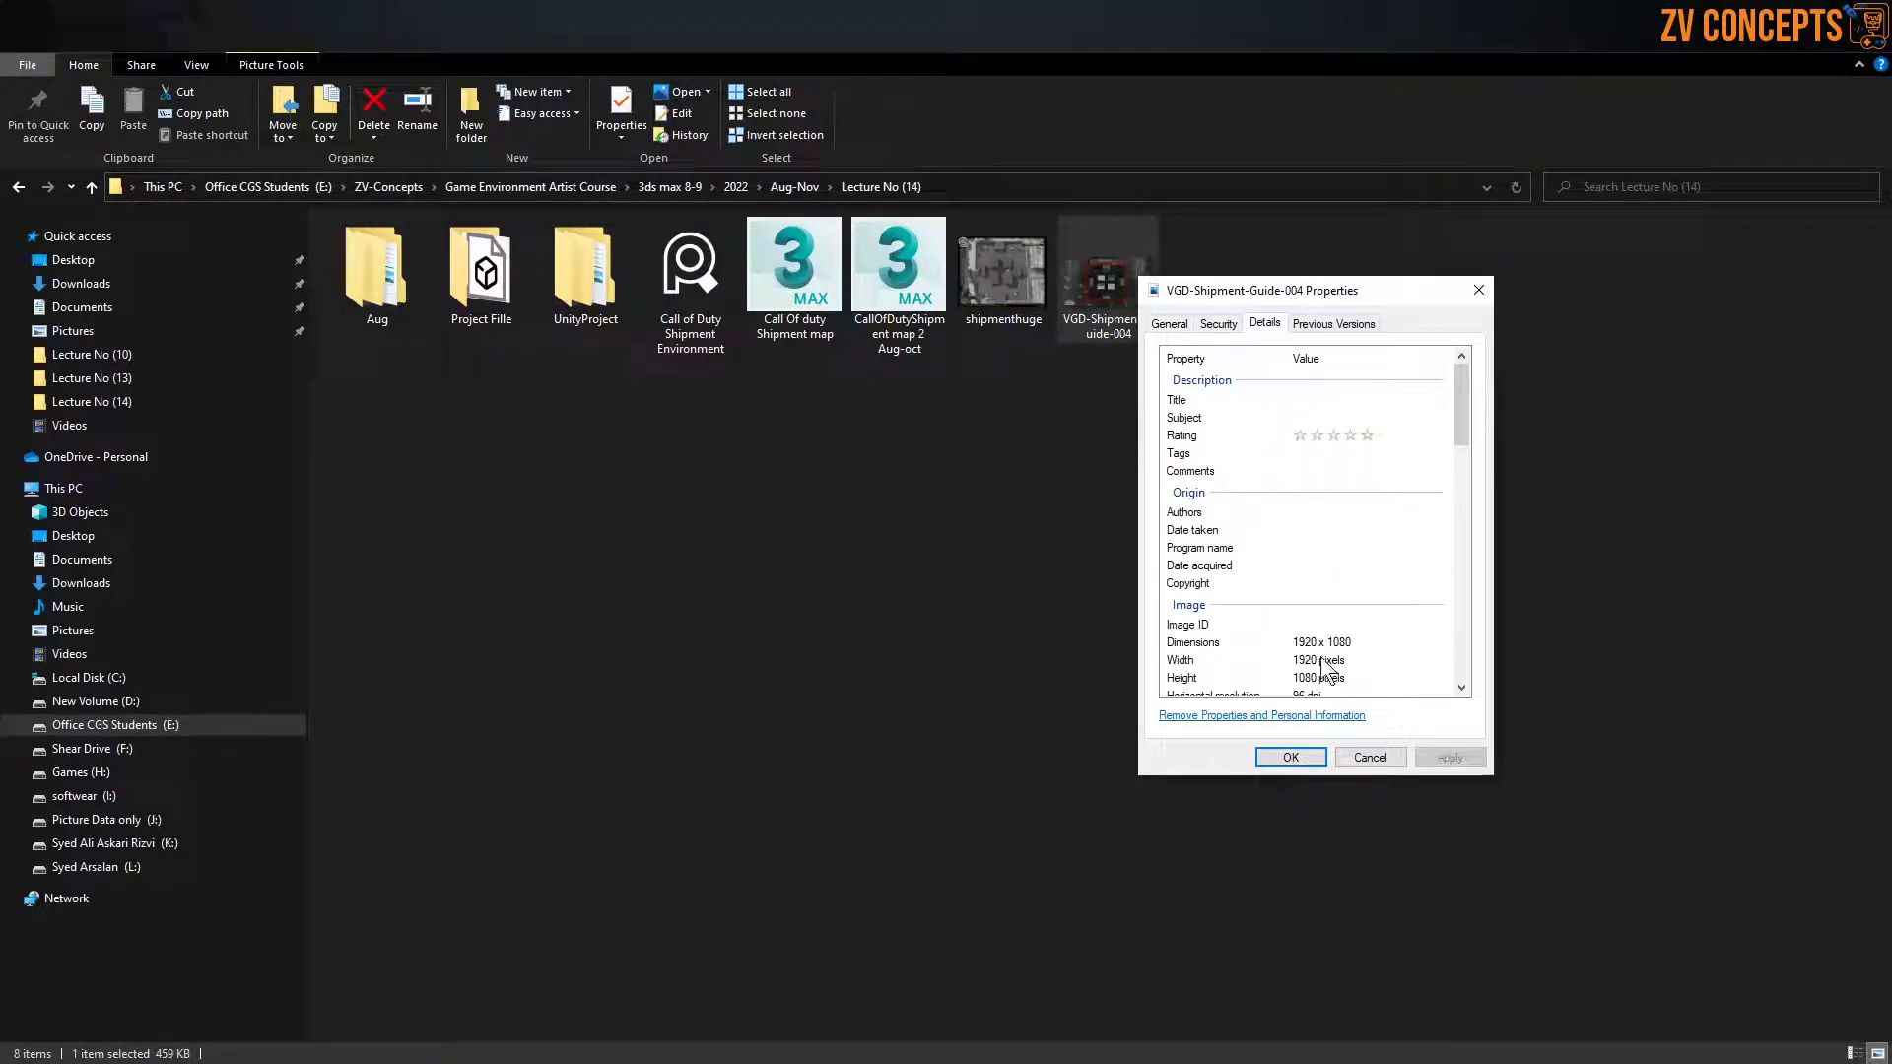
pyautogui.scroll(-2, 1311, 660)
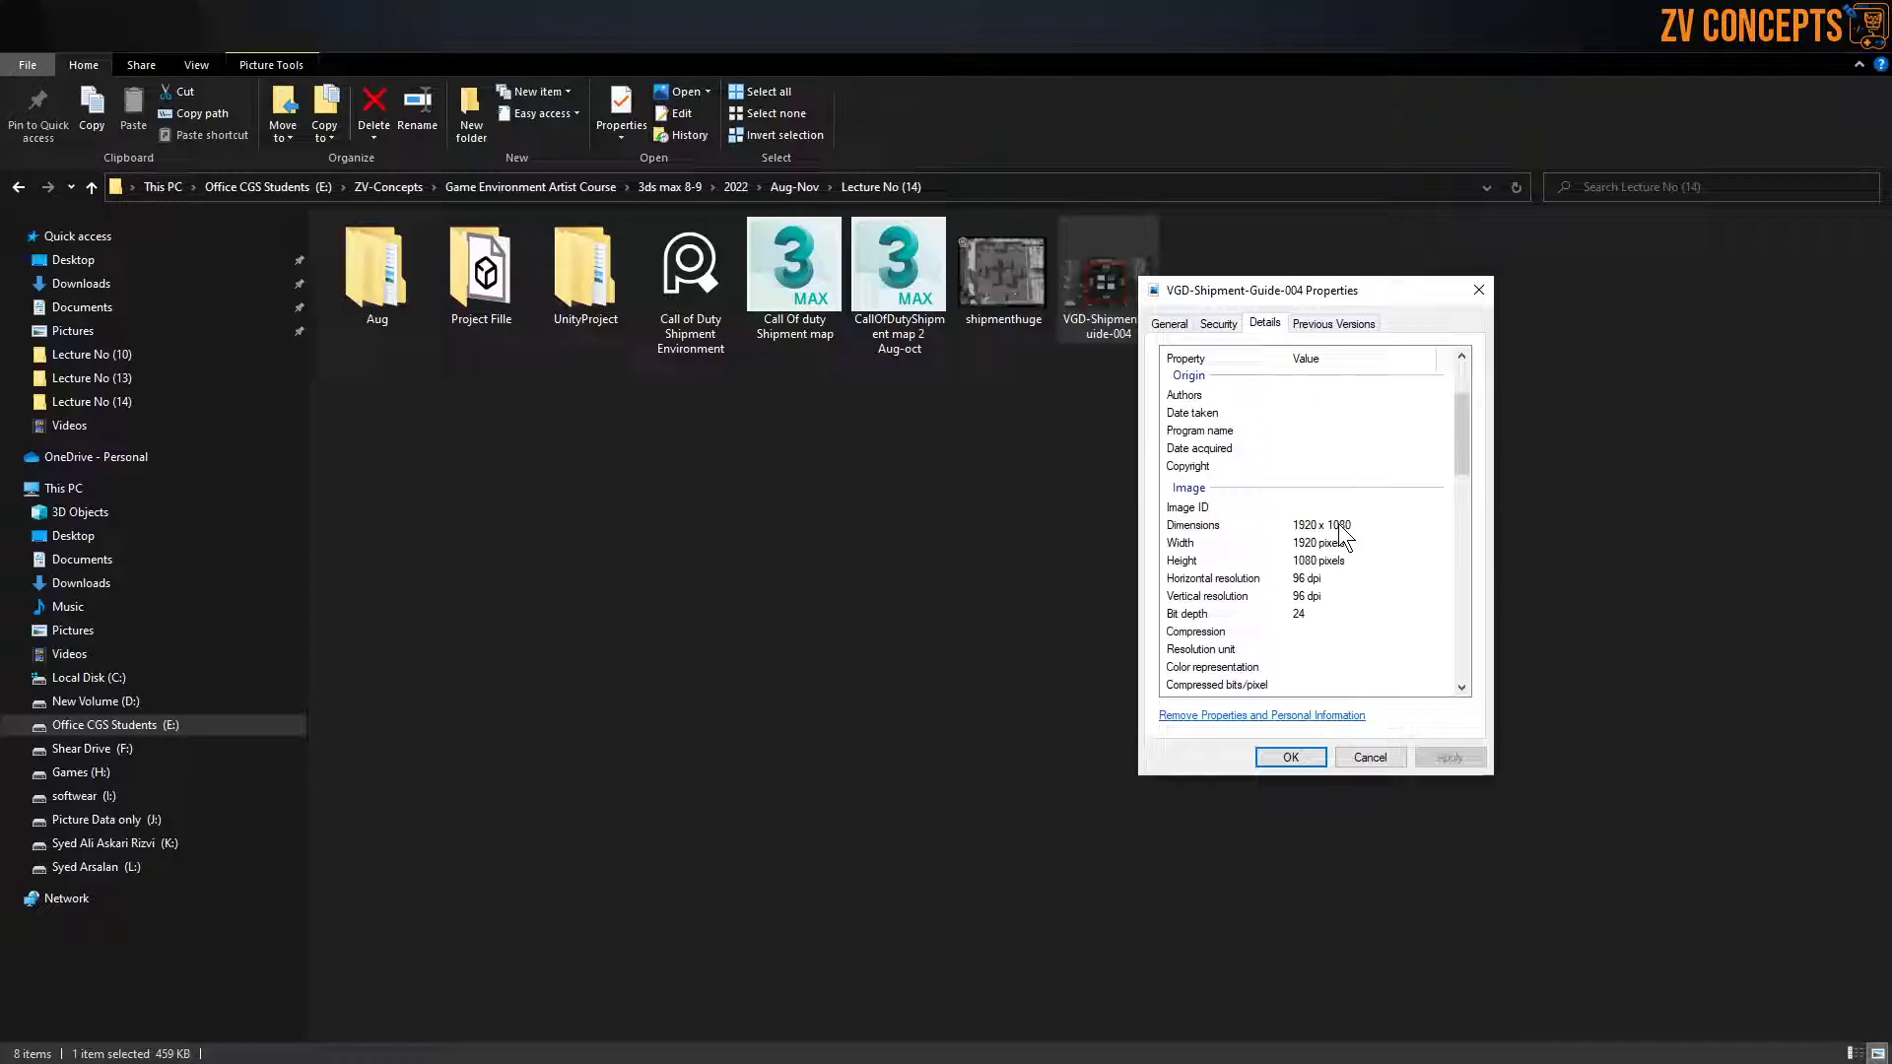
pyautogui.click(1478, 289)
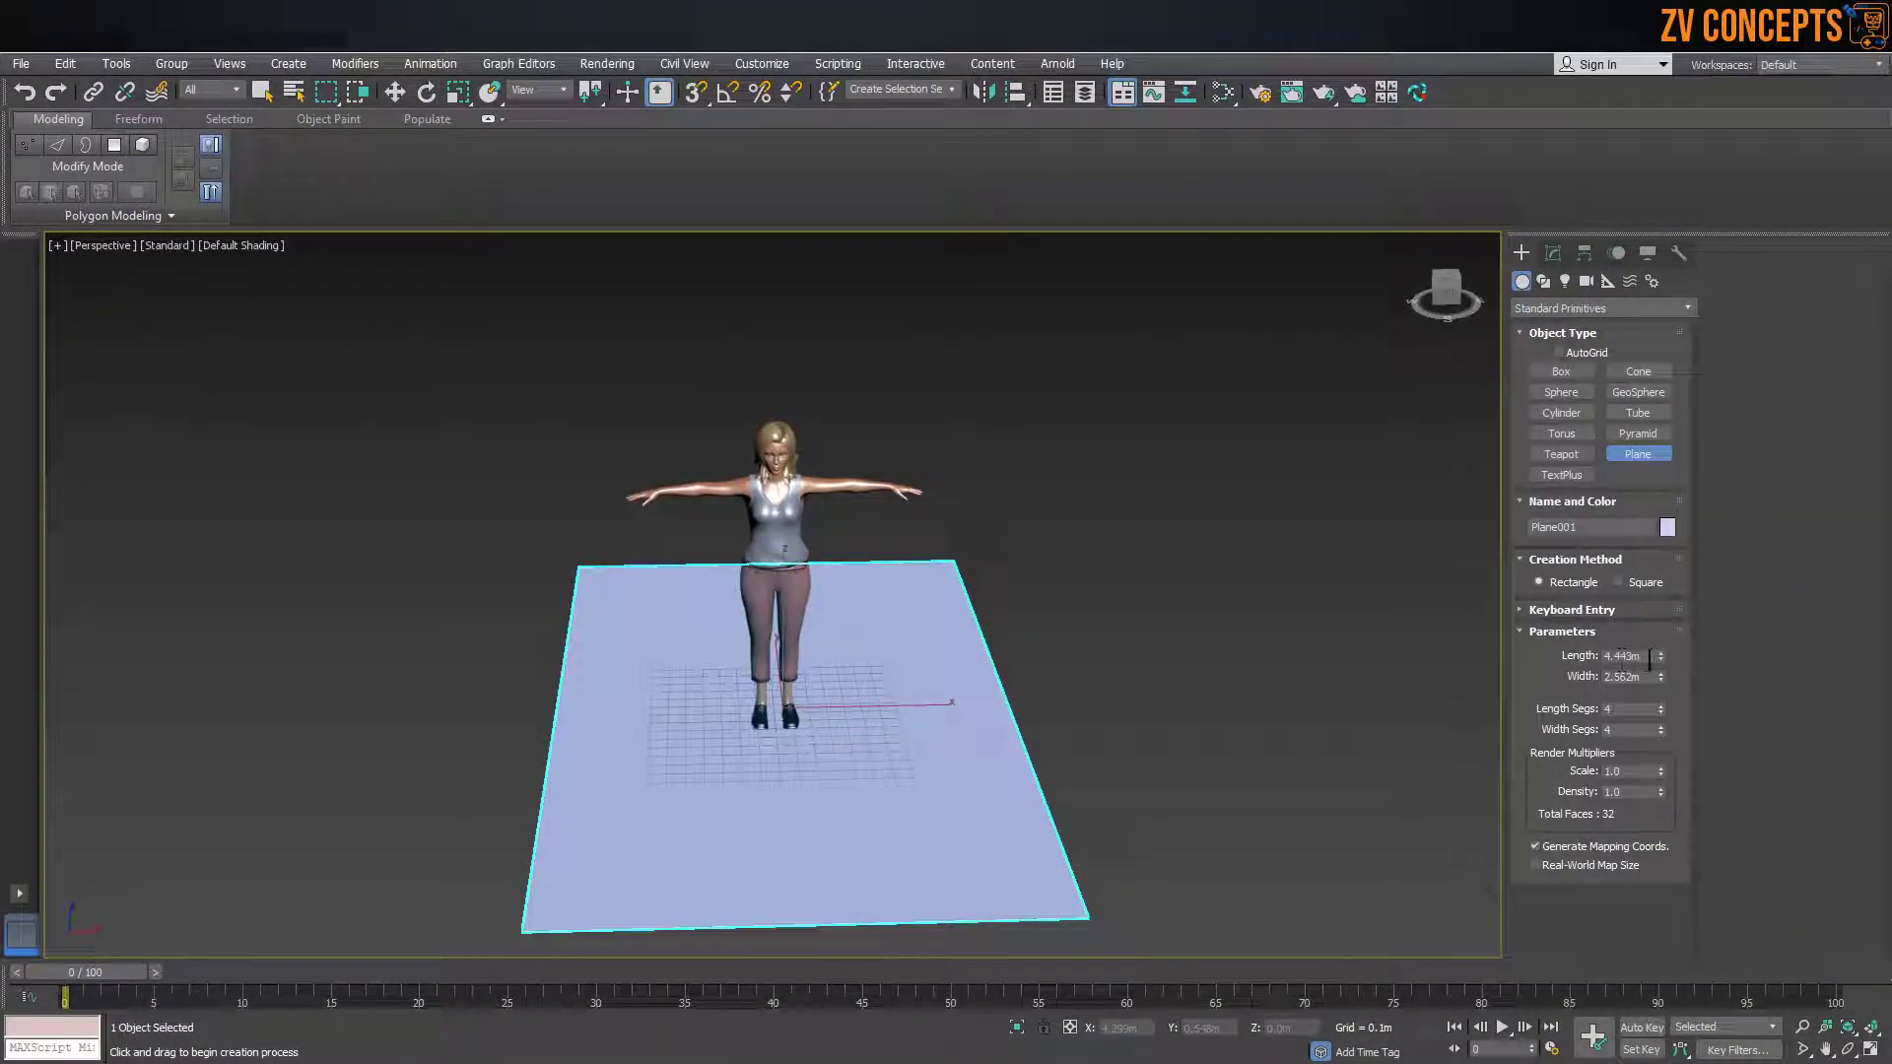
# Set the ground plane's length to 1920 m and its width to 1080 m
pyautogui.moveTo(1652, 656)
pyautogui.mouseDown()
pyautogui.moveTo(1581, 661)
pyautogui.moveTo(1653, 643)
pyautogui.mouseUp()
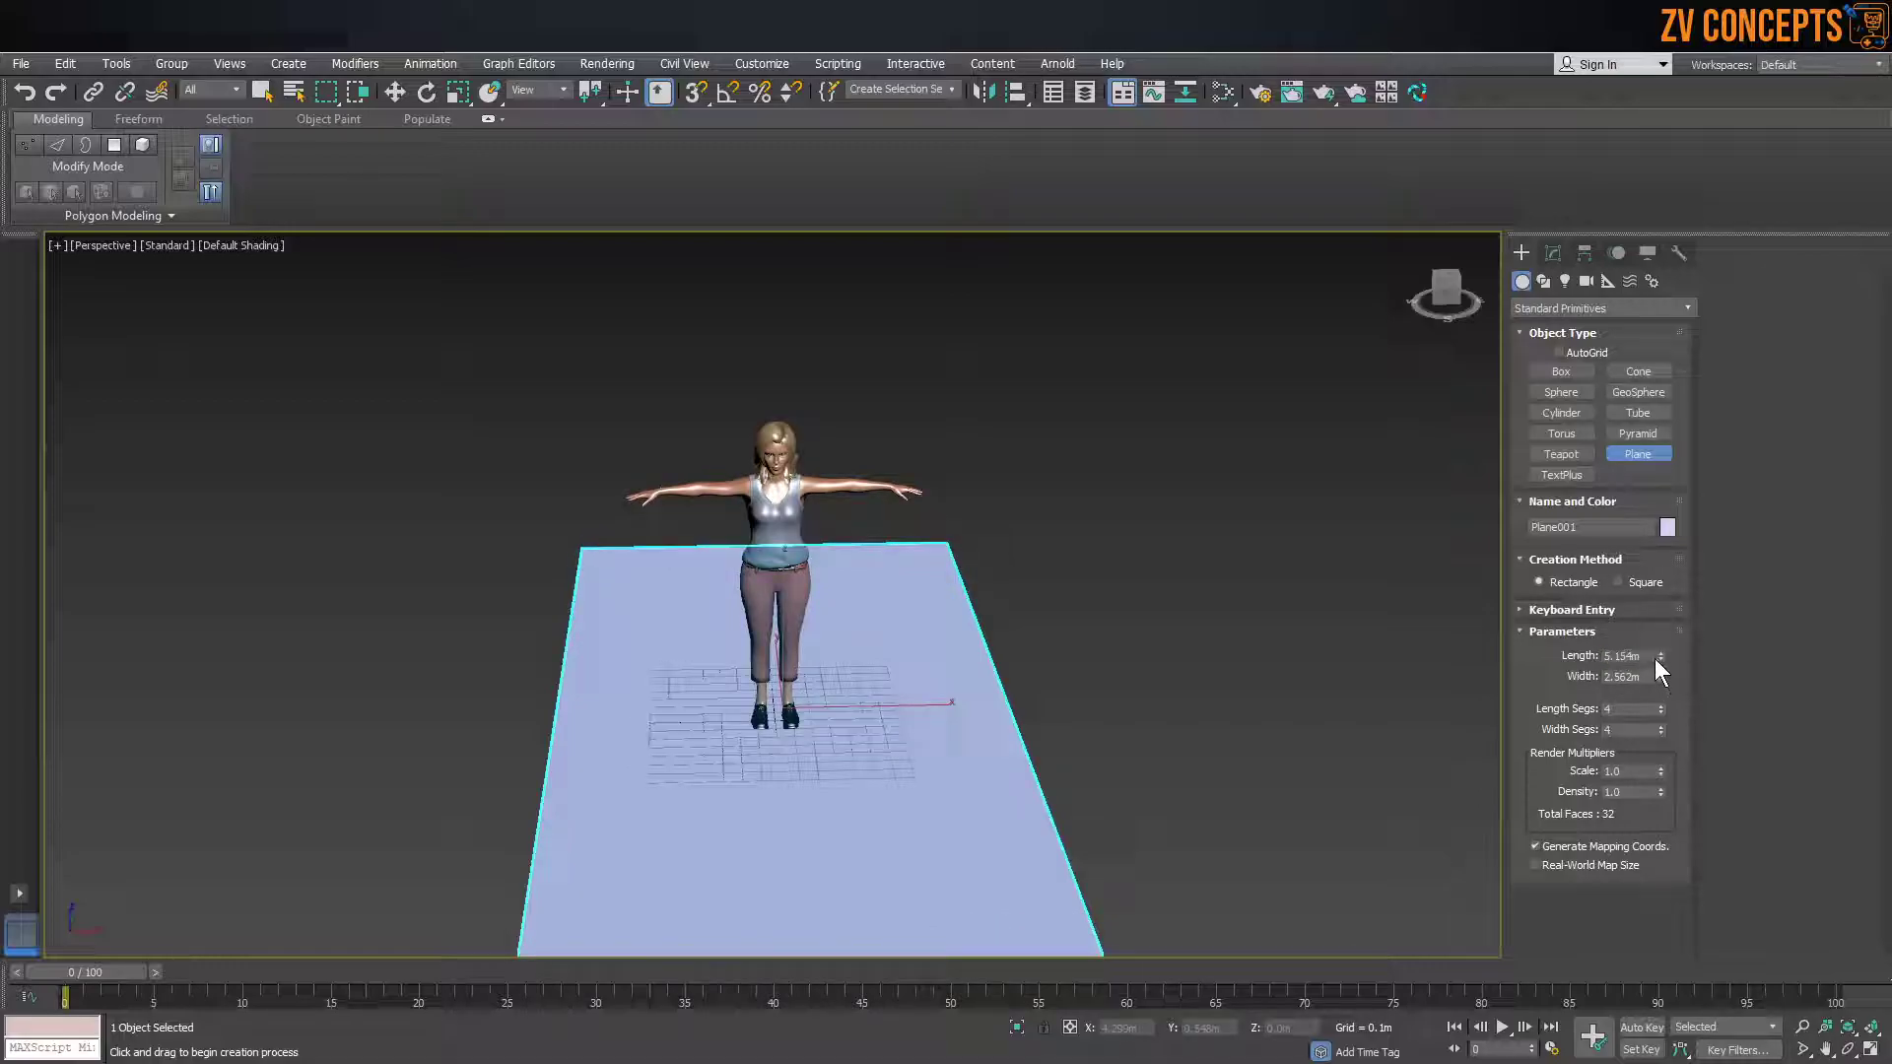
pyautogui.moveTo(1084, 650); pyautogui.dragTo(1055, 642, button='middle')
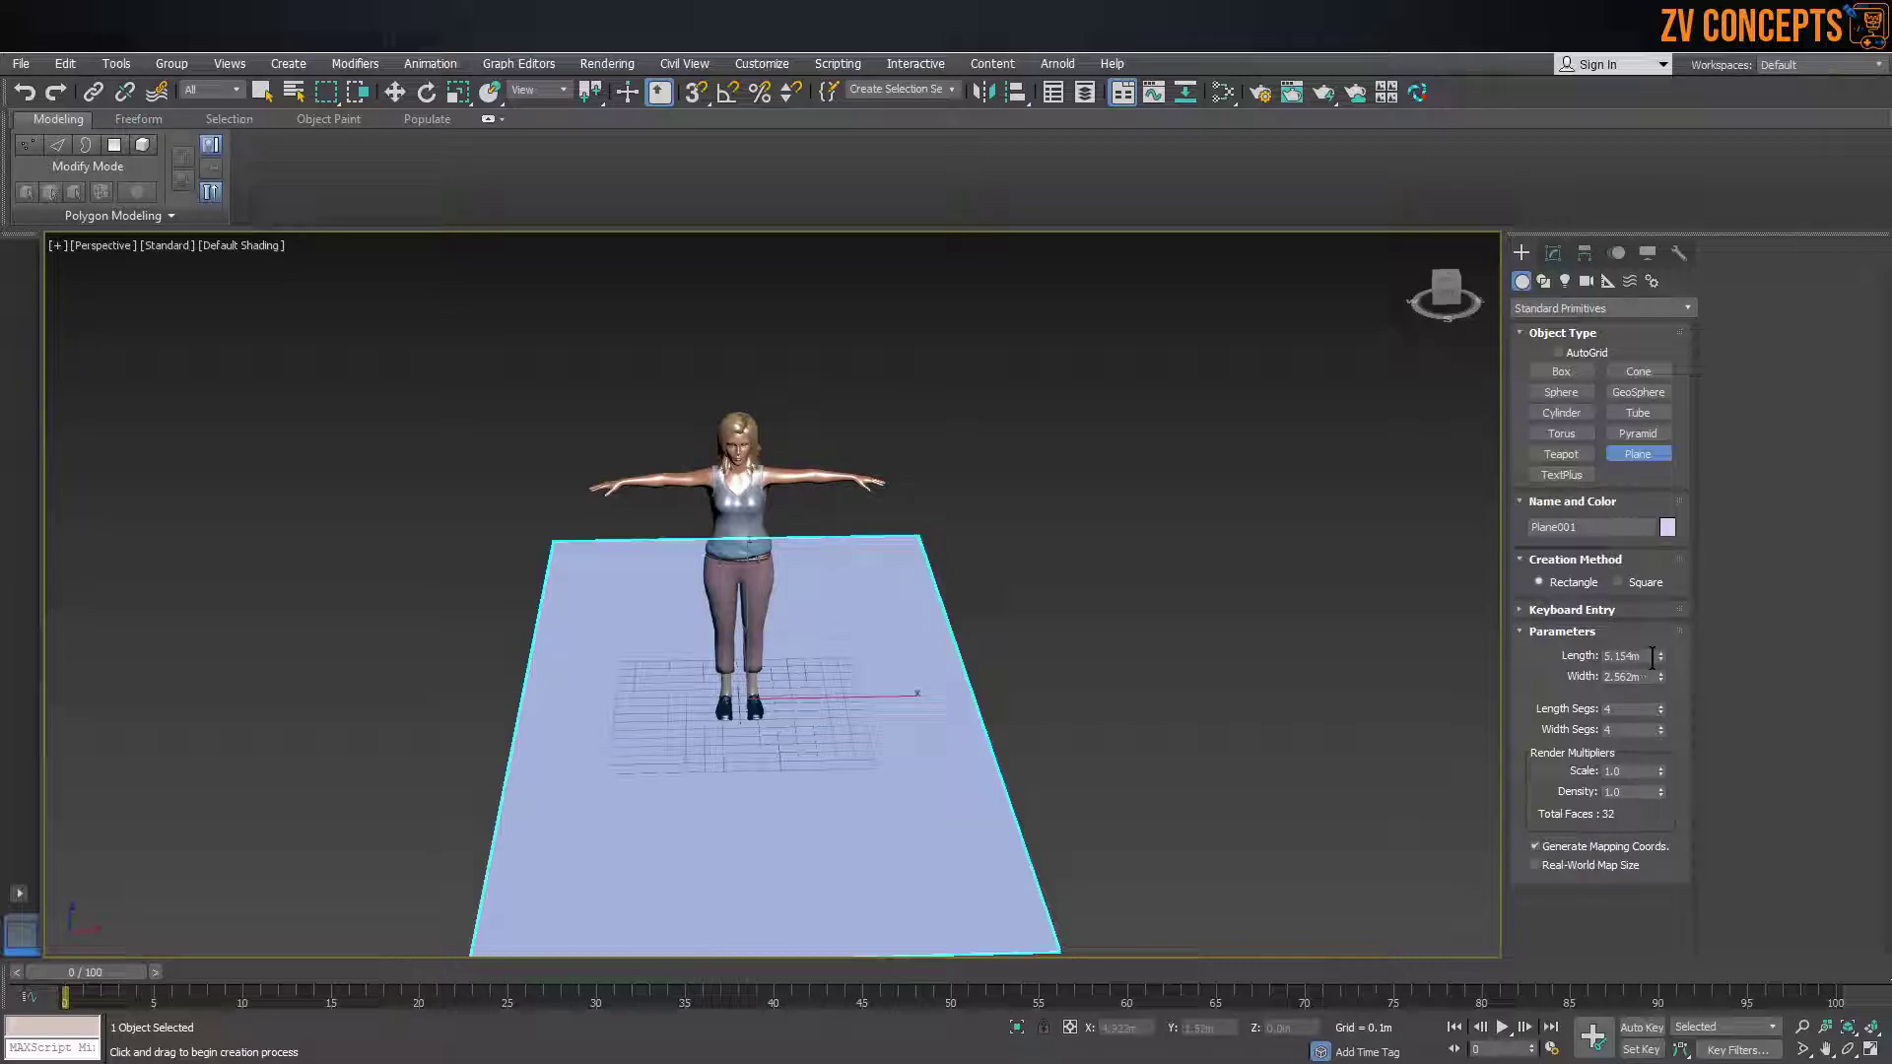
pyautogui.write('1920')
pyautogui.press('Tab')
pyautogui.write('1080')
pyautogui.press('Return')
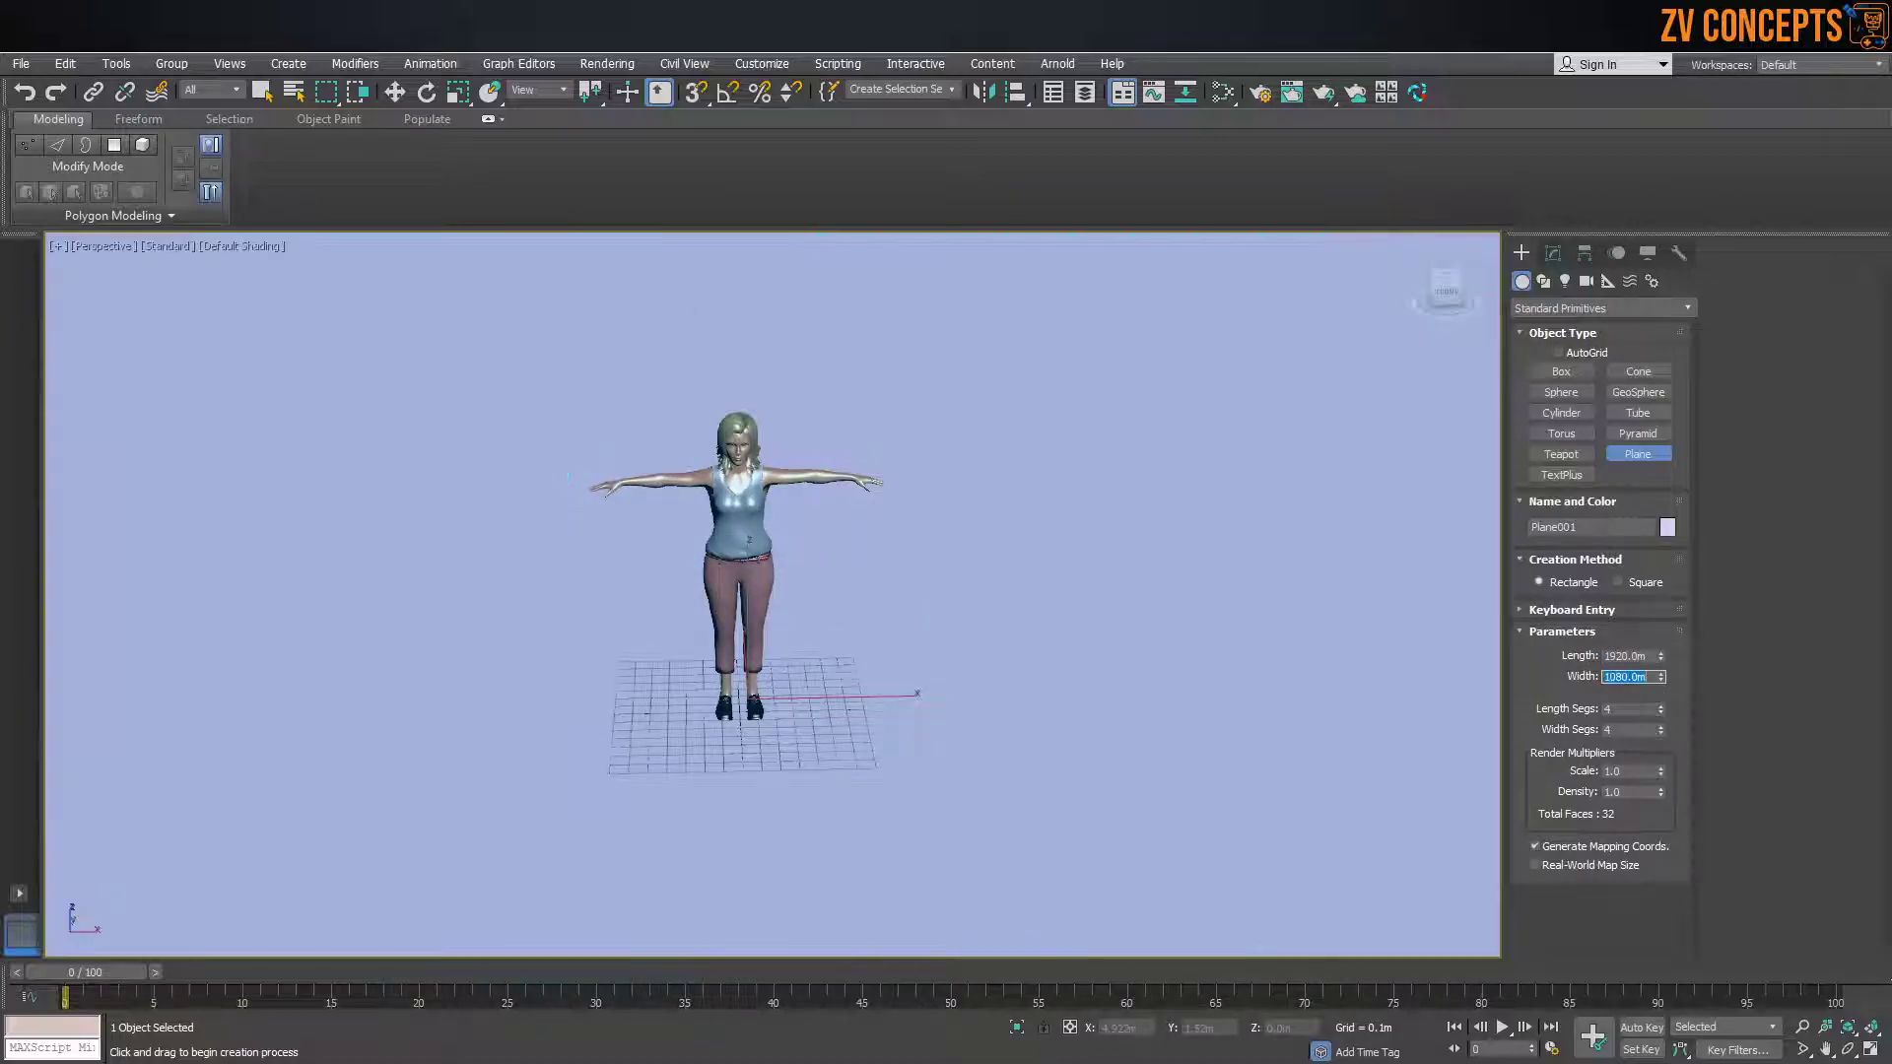
pyautogui.scroll(-10, 467, 656)
pyautogui.keyDown('alt'); pyautogui.moveTo(597, 638); pyautogui.dragTo(771, 679, button='middle'); pyautogui.keyUp('alt')
pyautogui.scroll(-4, 773, 641)
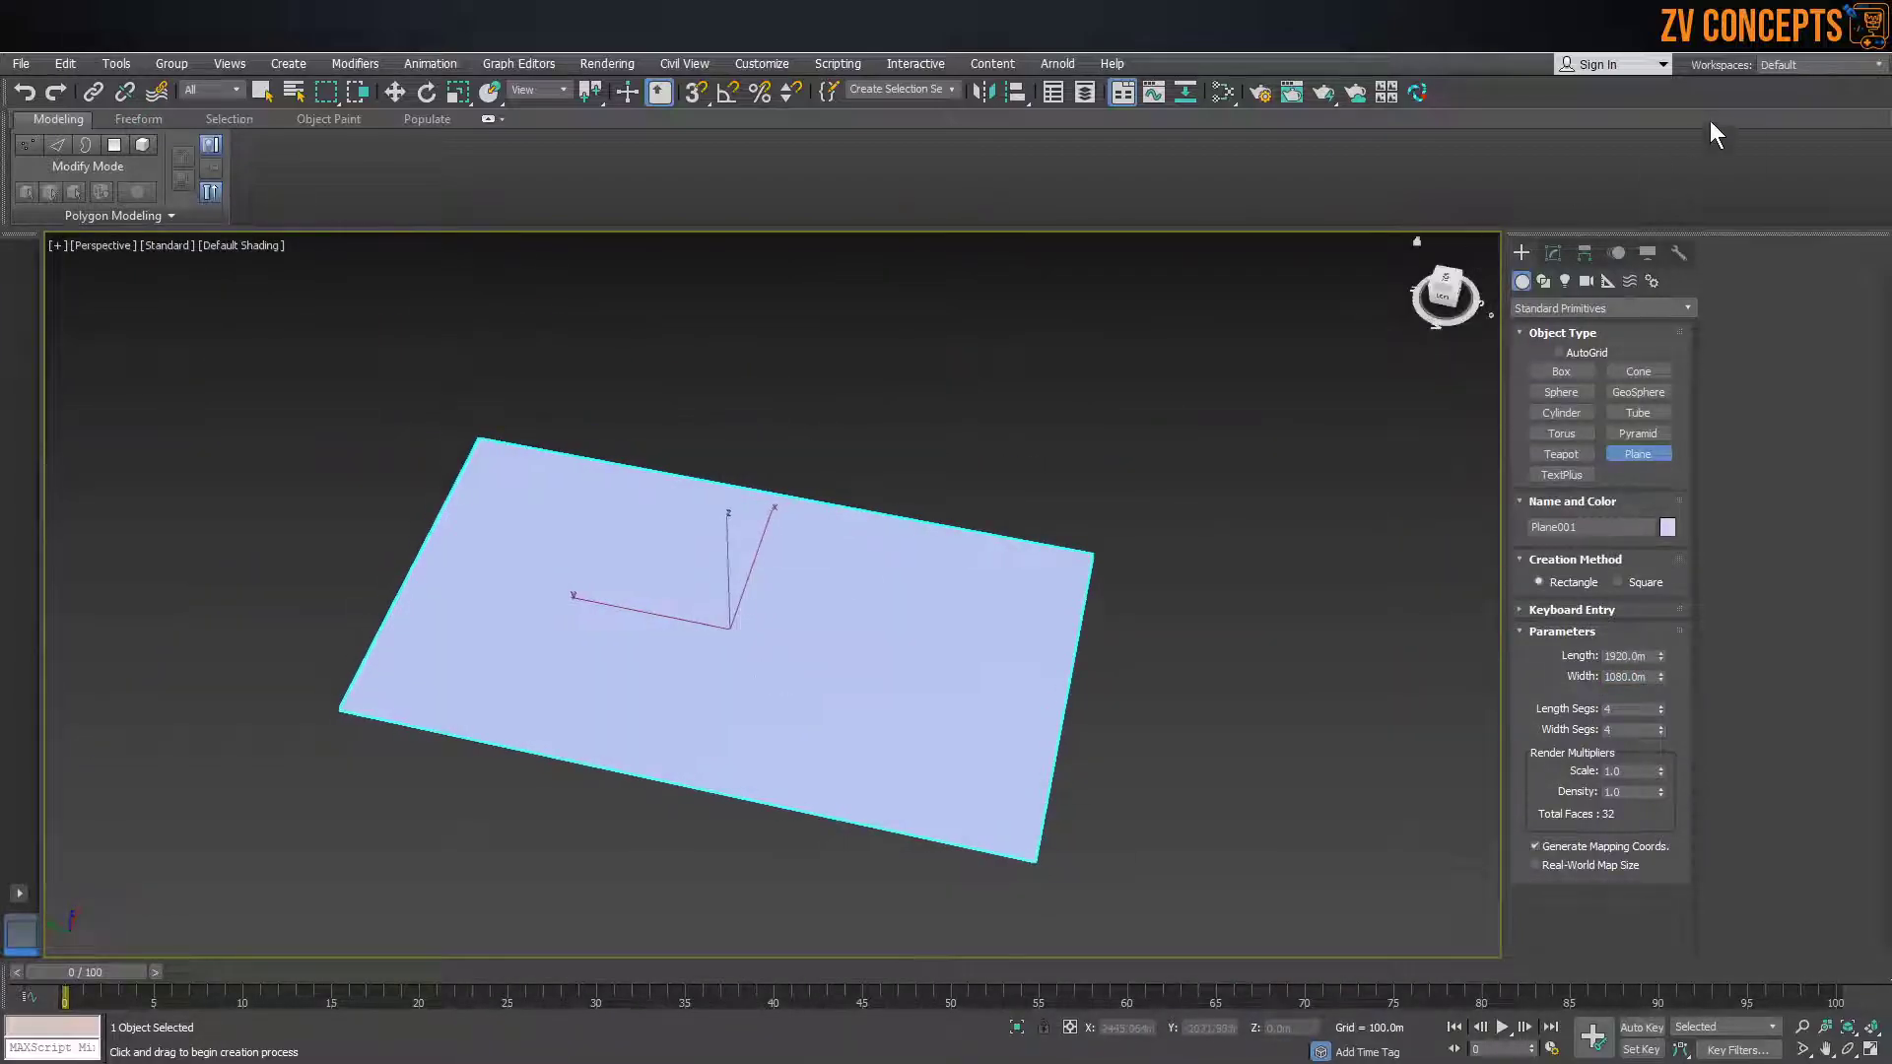
# Copy the Lecture No (14) folder path from File Explorer and return to 3ds Max
pyautogui.click(1771, 30)
pyautogui.click(1123, 189)
pyautogui.rightClick(1123, 189)
pyautogui.click(1163, 246)
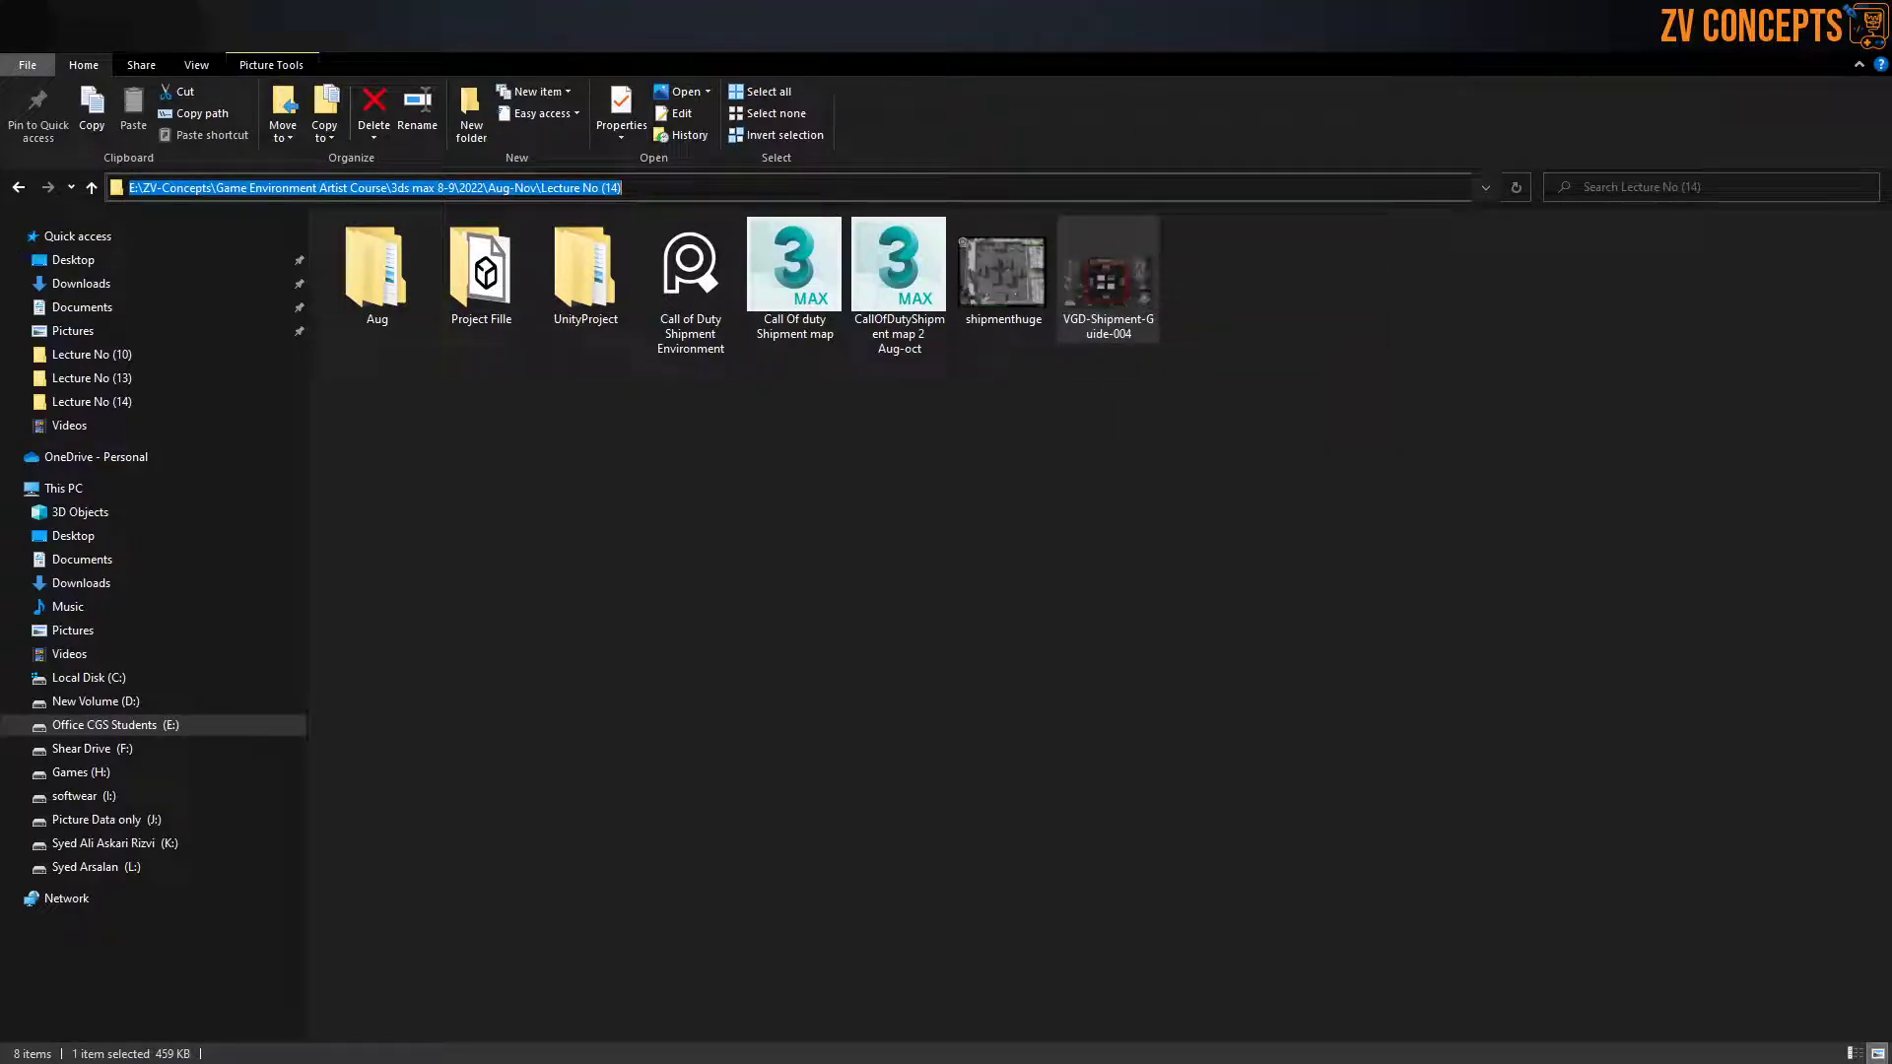
pyautogui.hotkey('alt', 'Tab')
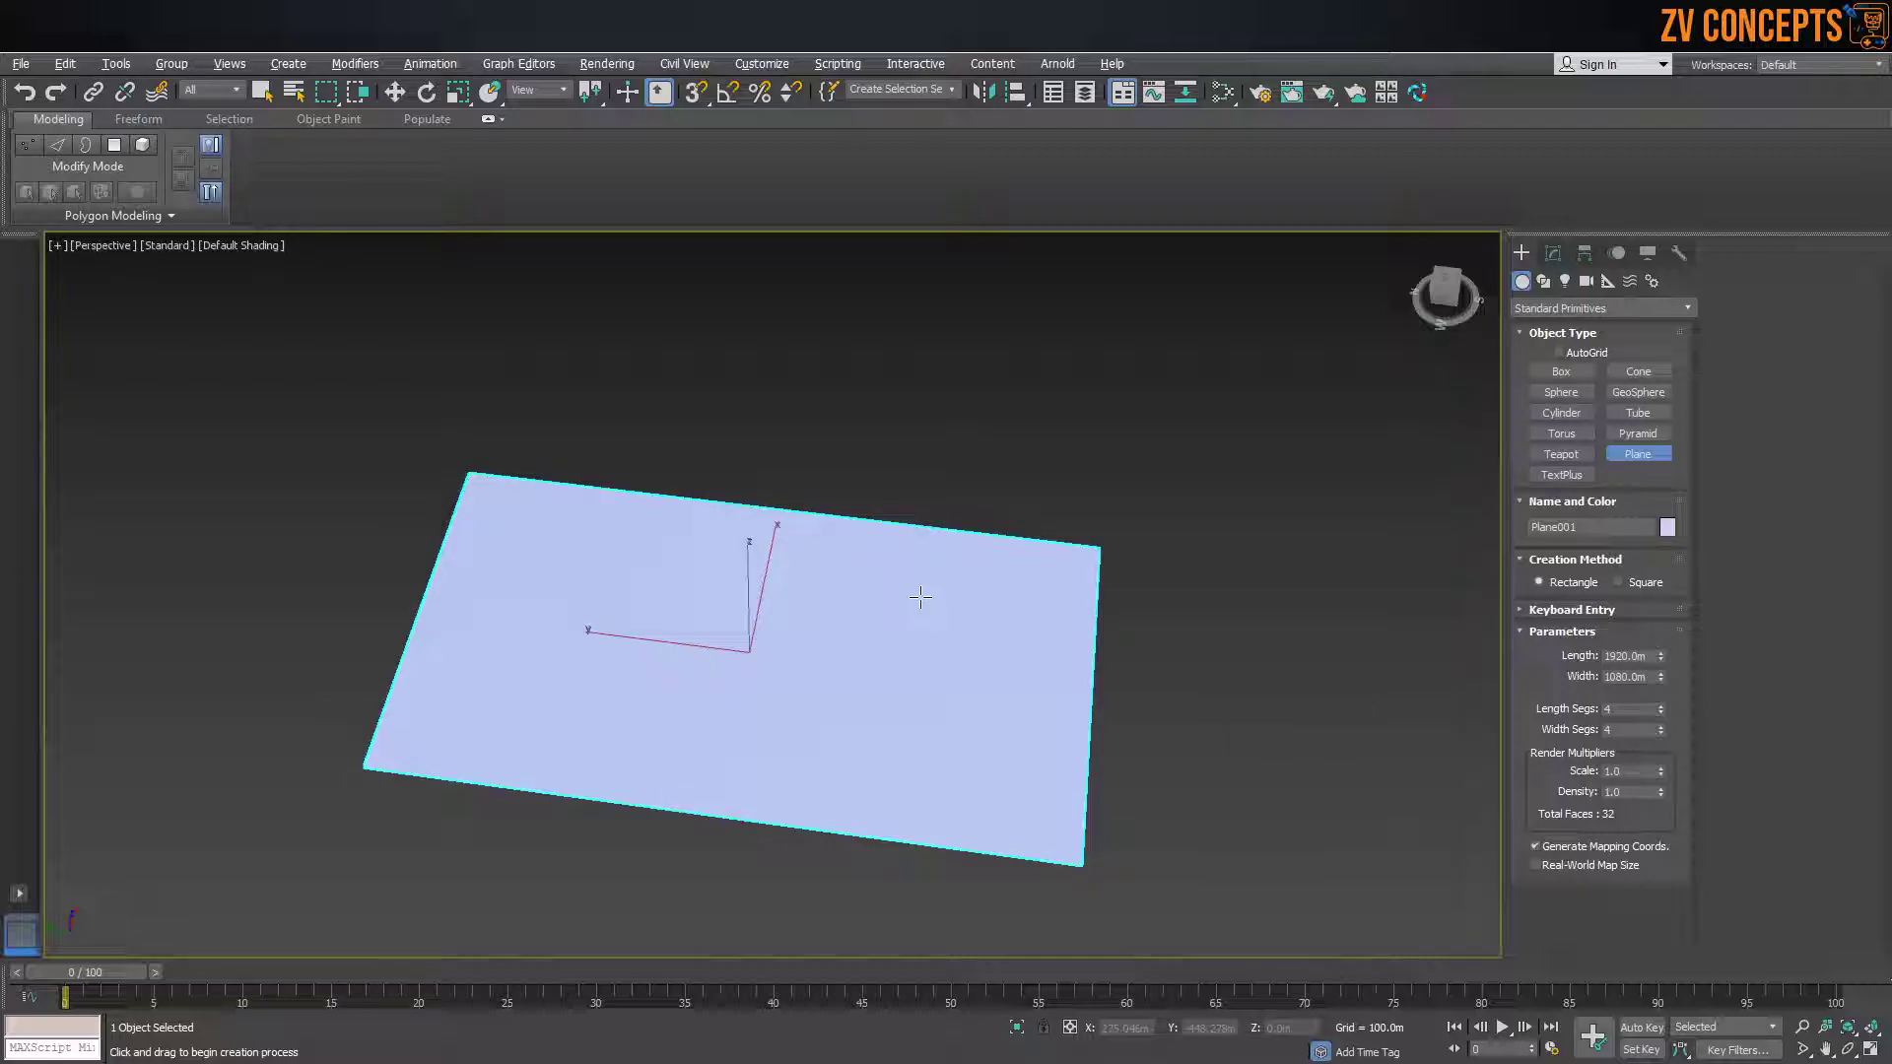
# Open the Slate Material Editor and add a Standard material to its view
pyautogui.press('m')
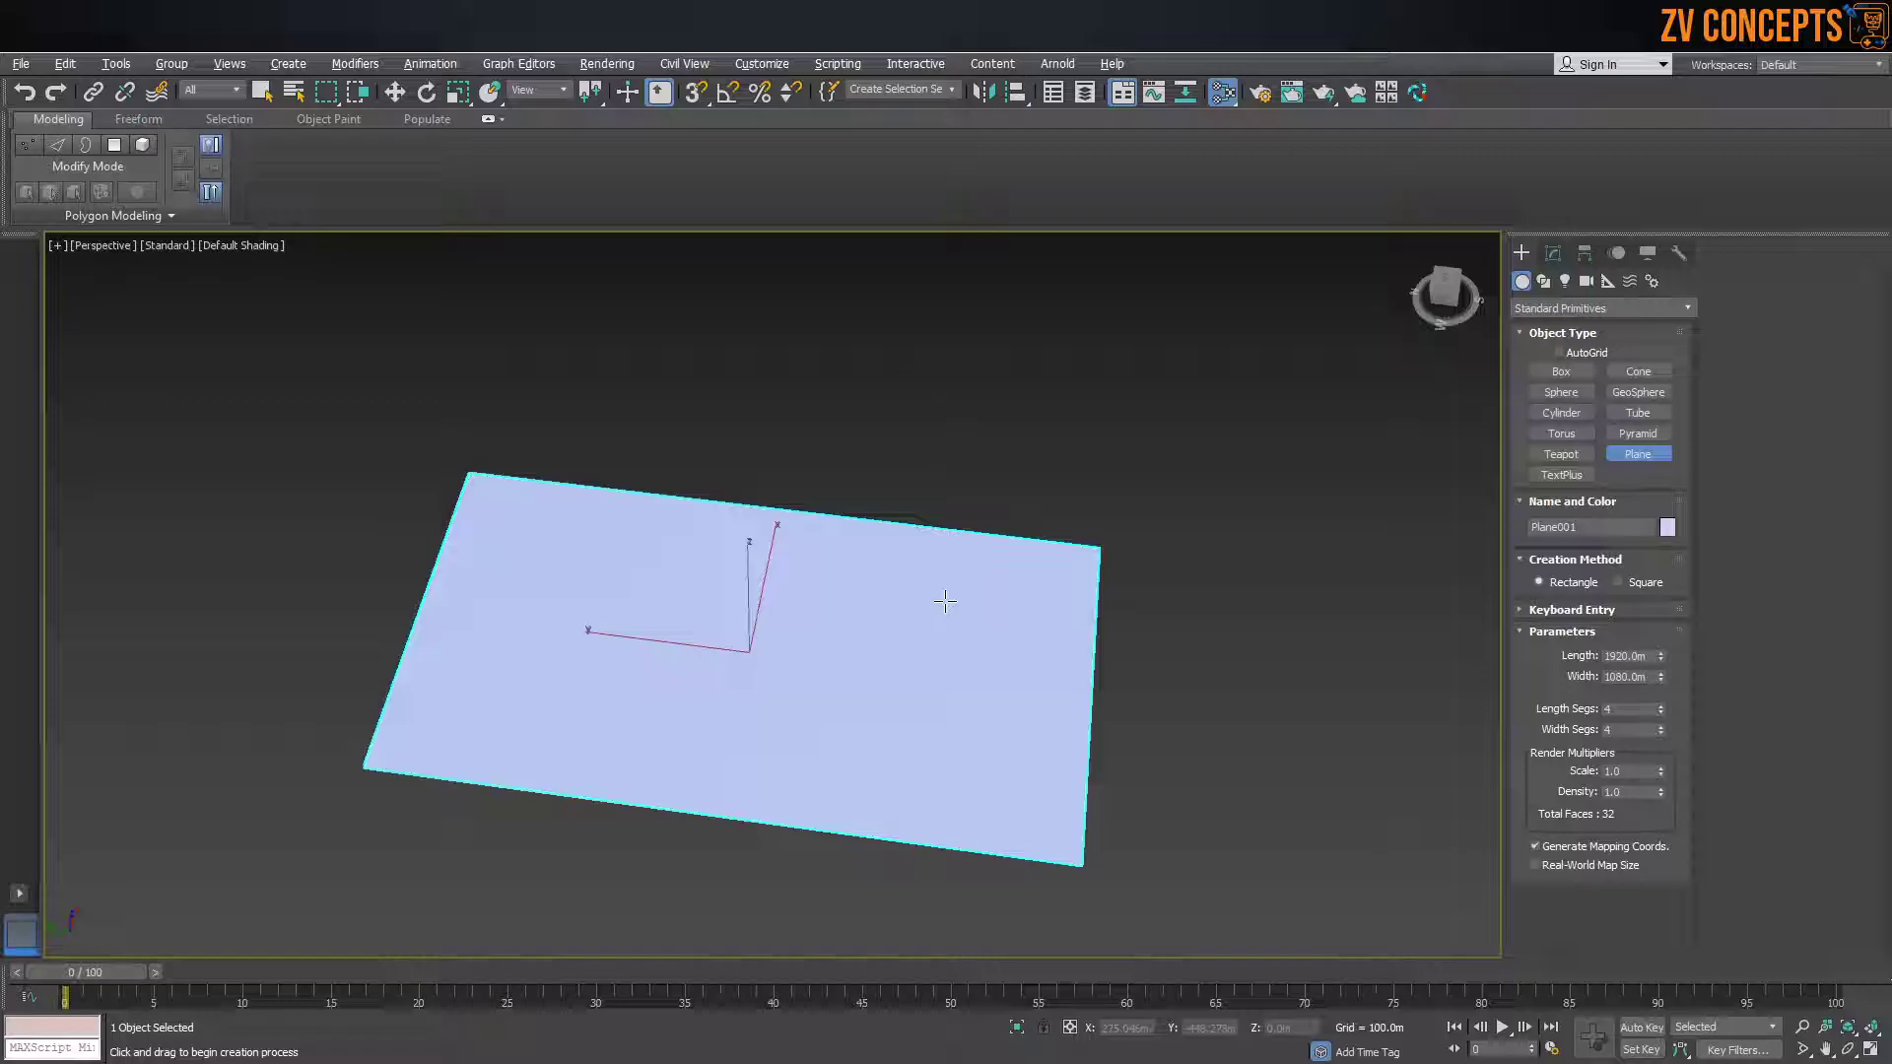
pyautogui.moveTo(892, 309); pyautogui.dragTo(850, 299)
pyautogui.moveTo(372, 798); pyautogui.dragTo(729, 571)
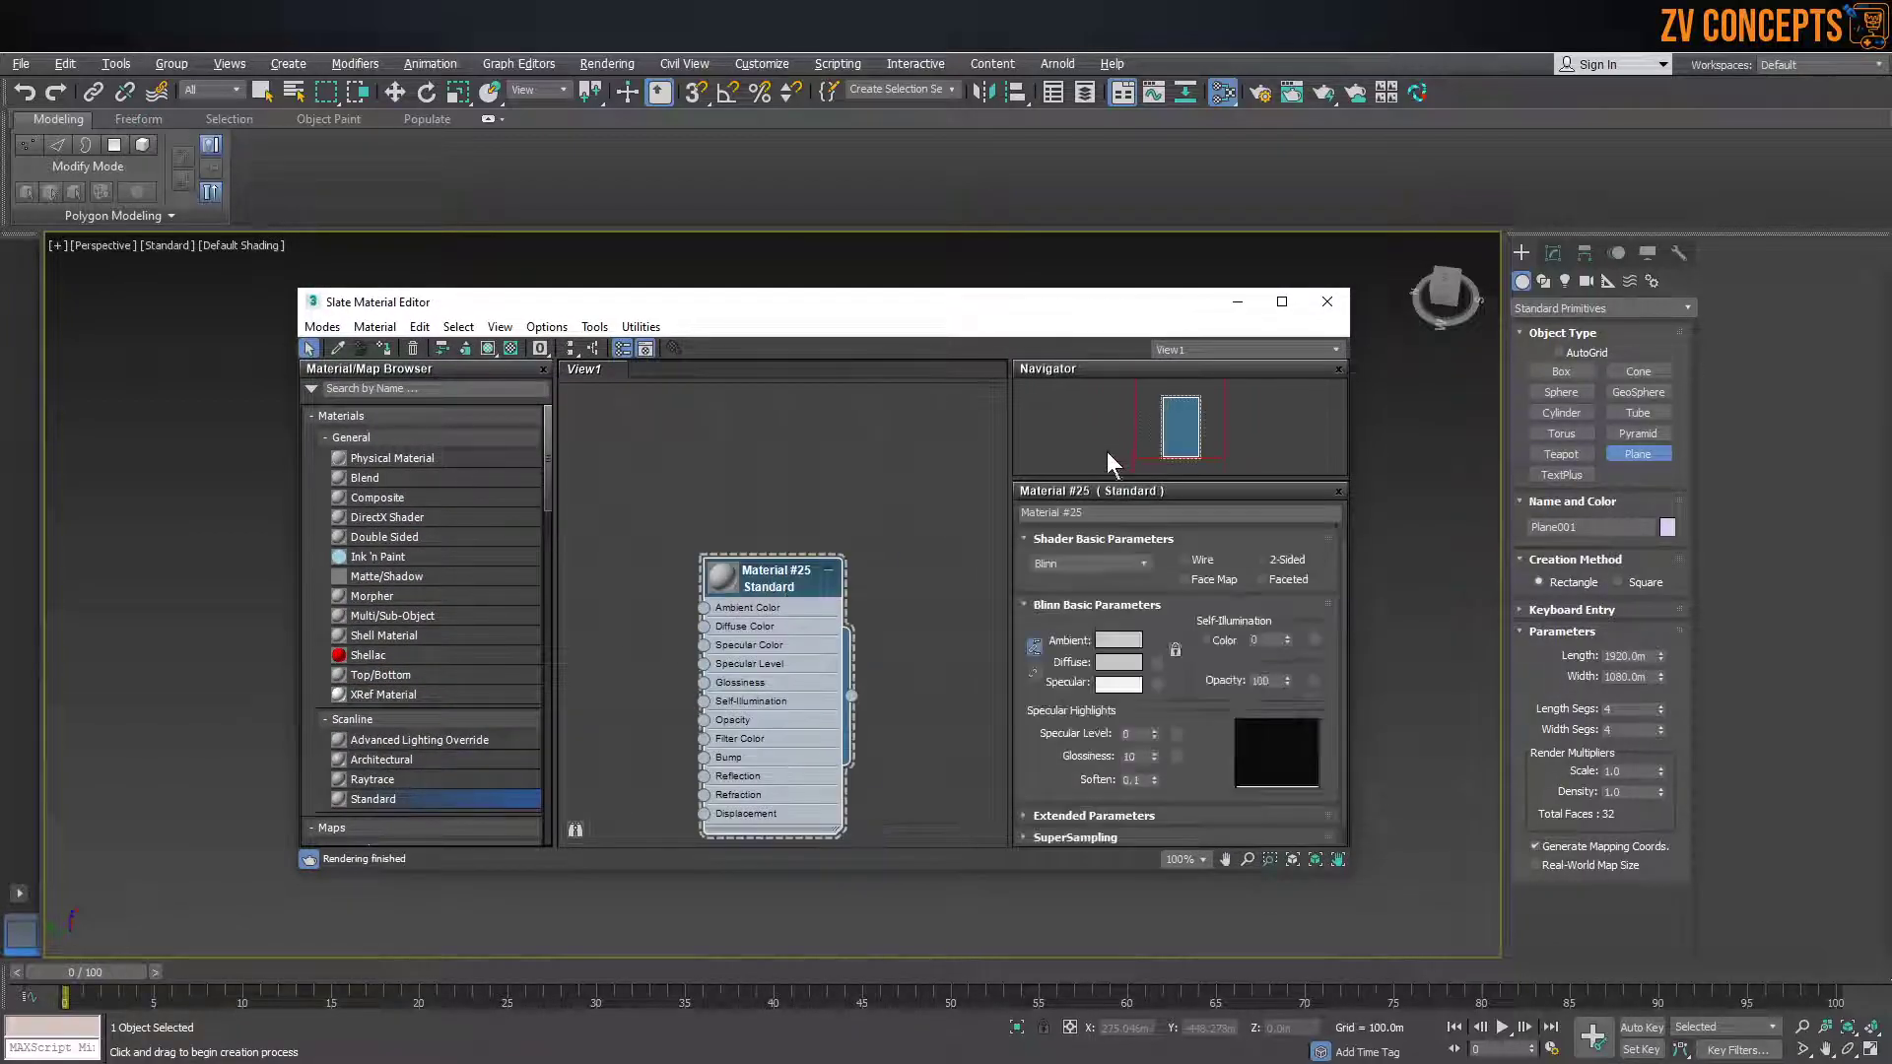
# Name the Standard material Base_Map and assign it to the ground plane
pyautogui.click(1093, 512)
pyautogui.write('Base_Map')
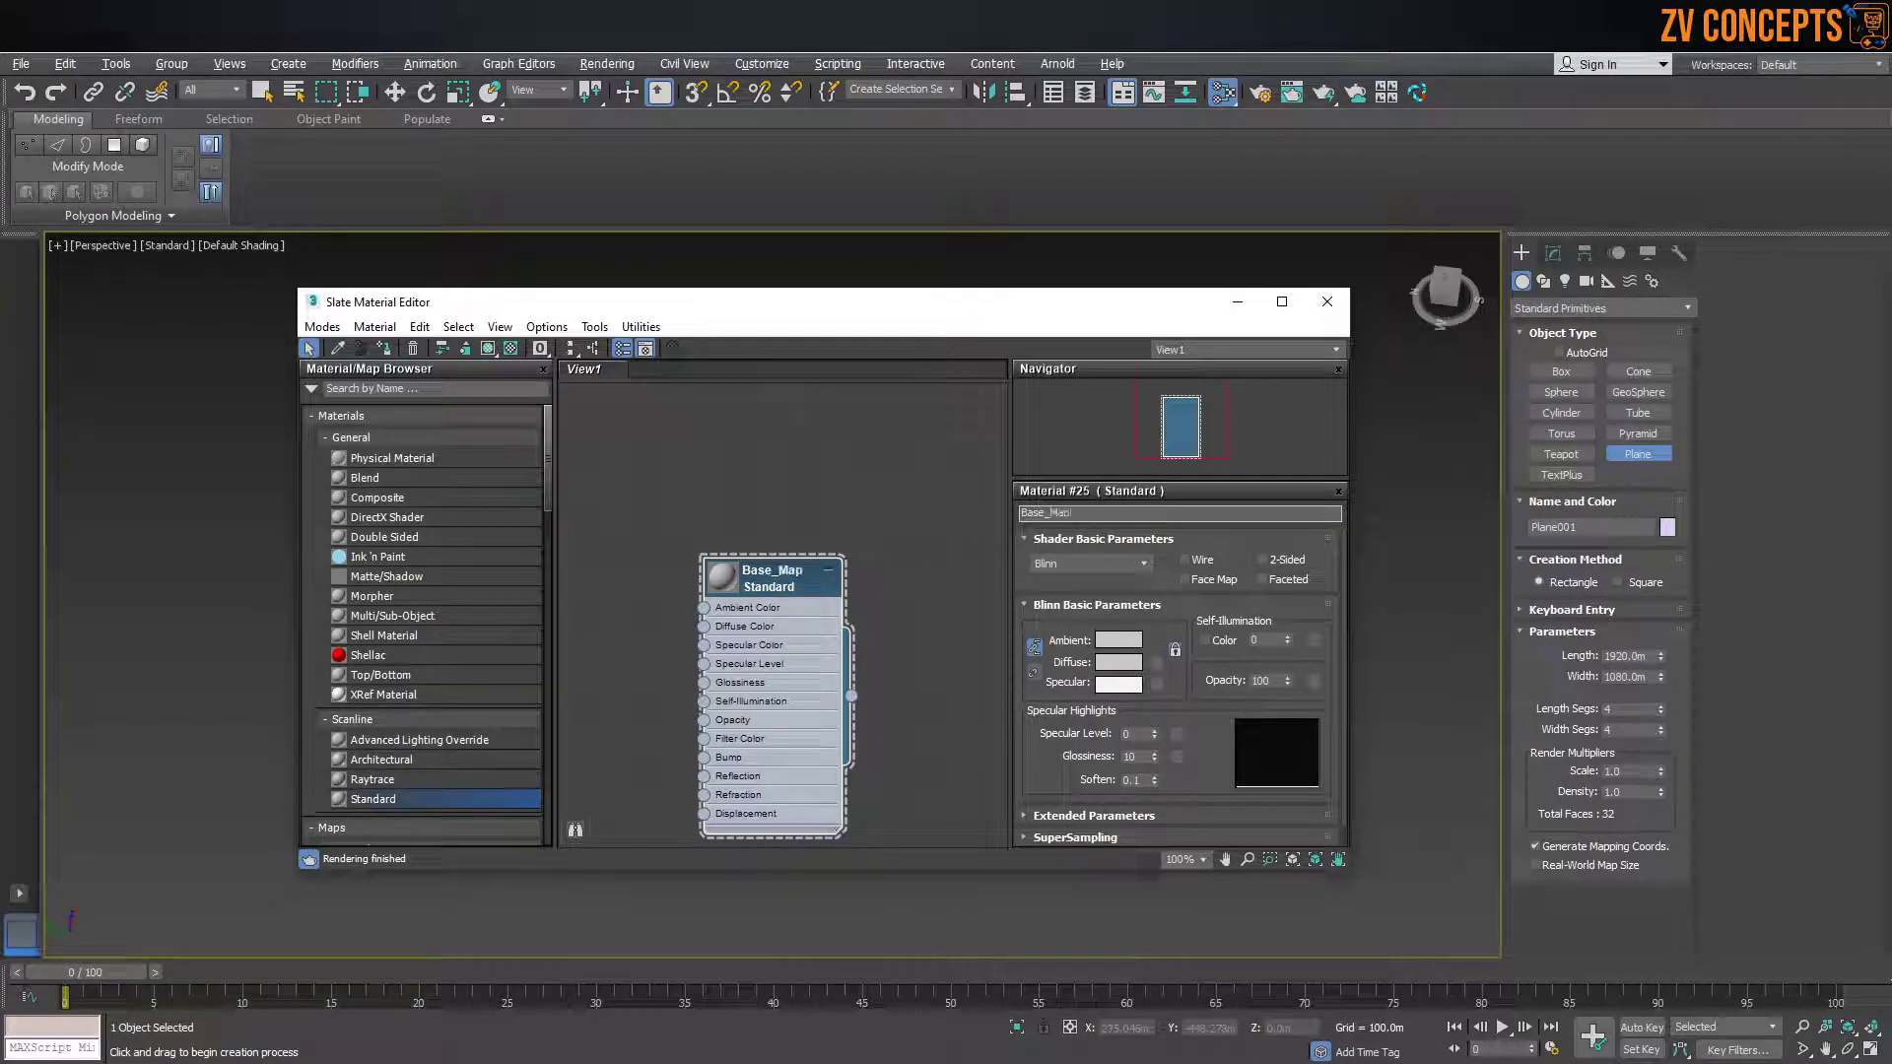
pyautogui.moveTo(841, 299); pyautogui.dragTo(1839, 231)
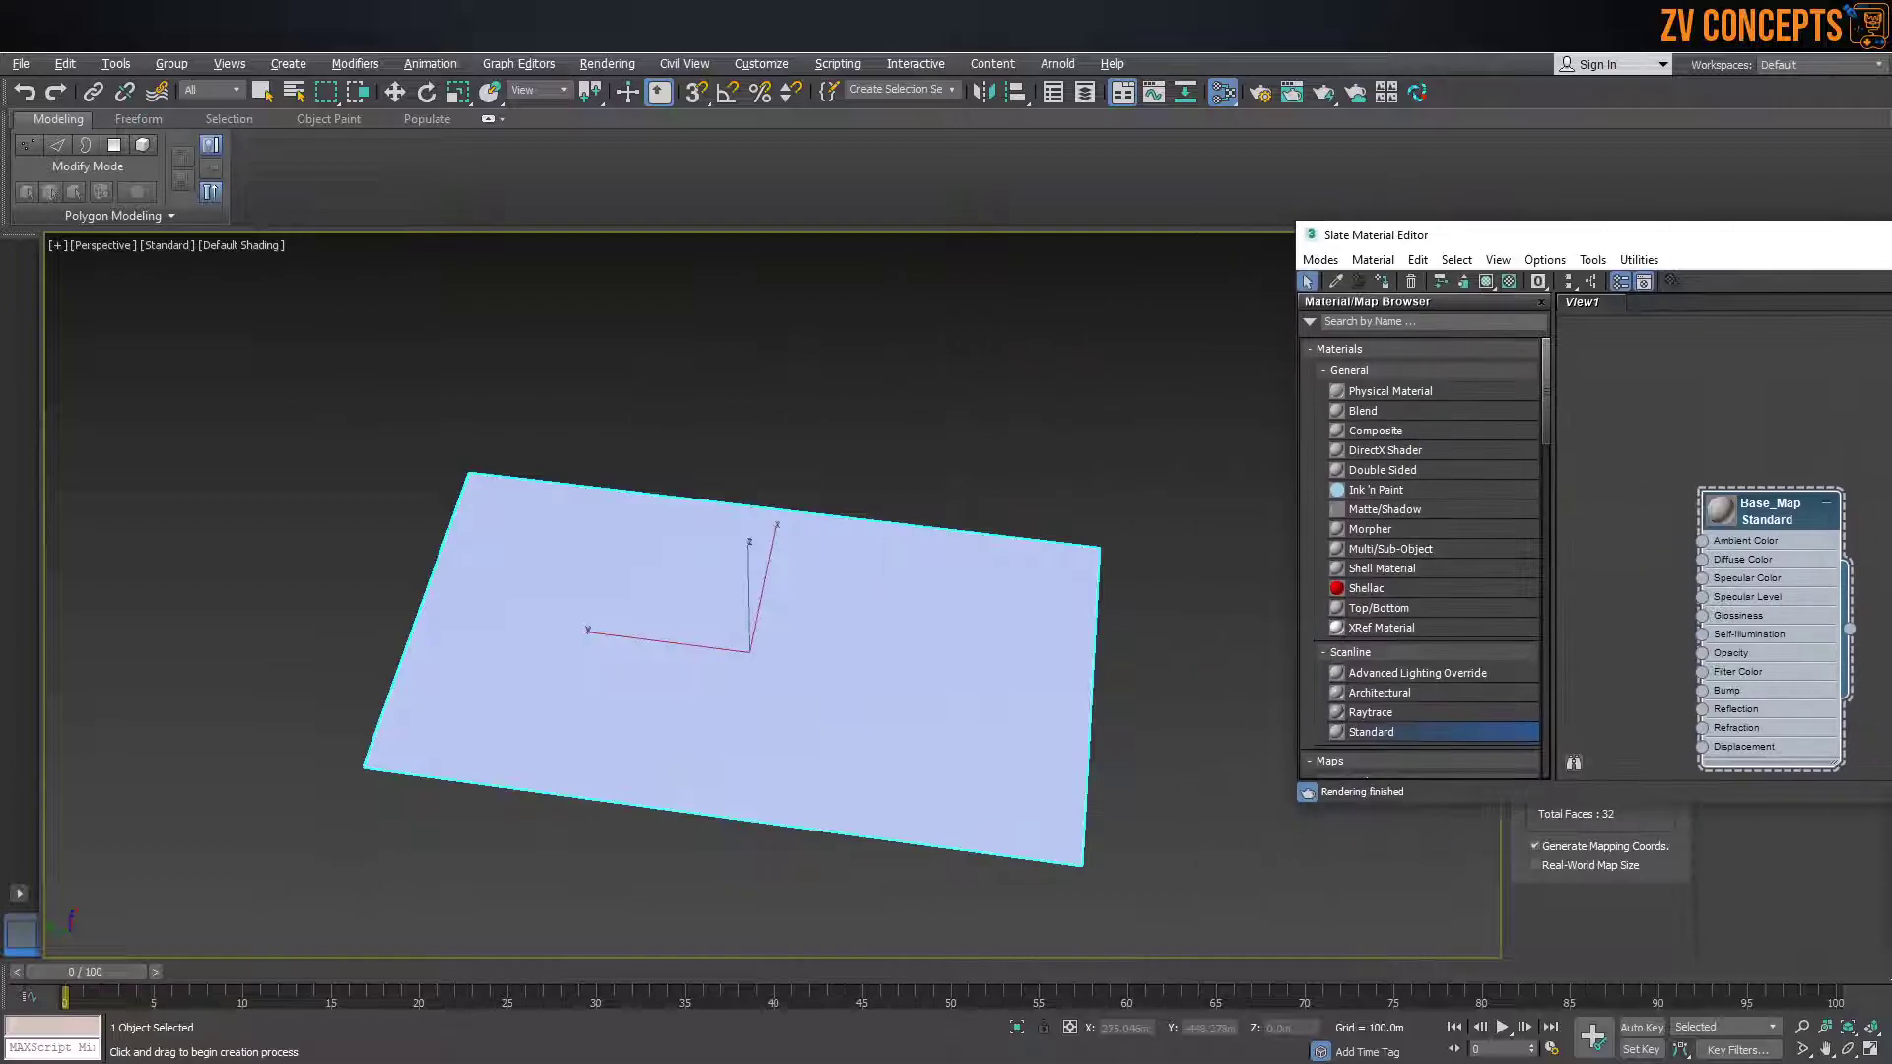
pyautogui.moveTo(1850, 628); pyautogui.dragTo(777, 578)
# Connect the VGD-Shipment-Guide-004 image to Base_Map's Diffuse Color, show the material shaded in the viewport, and close the Slate Material Editor
pyautogui.moveTo(1428, 235); pyautogui.dragTo(646, 249)
pyautogui.click(202, 1062)
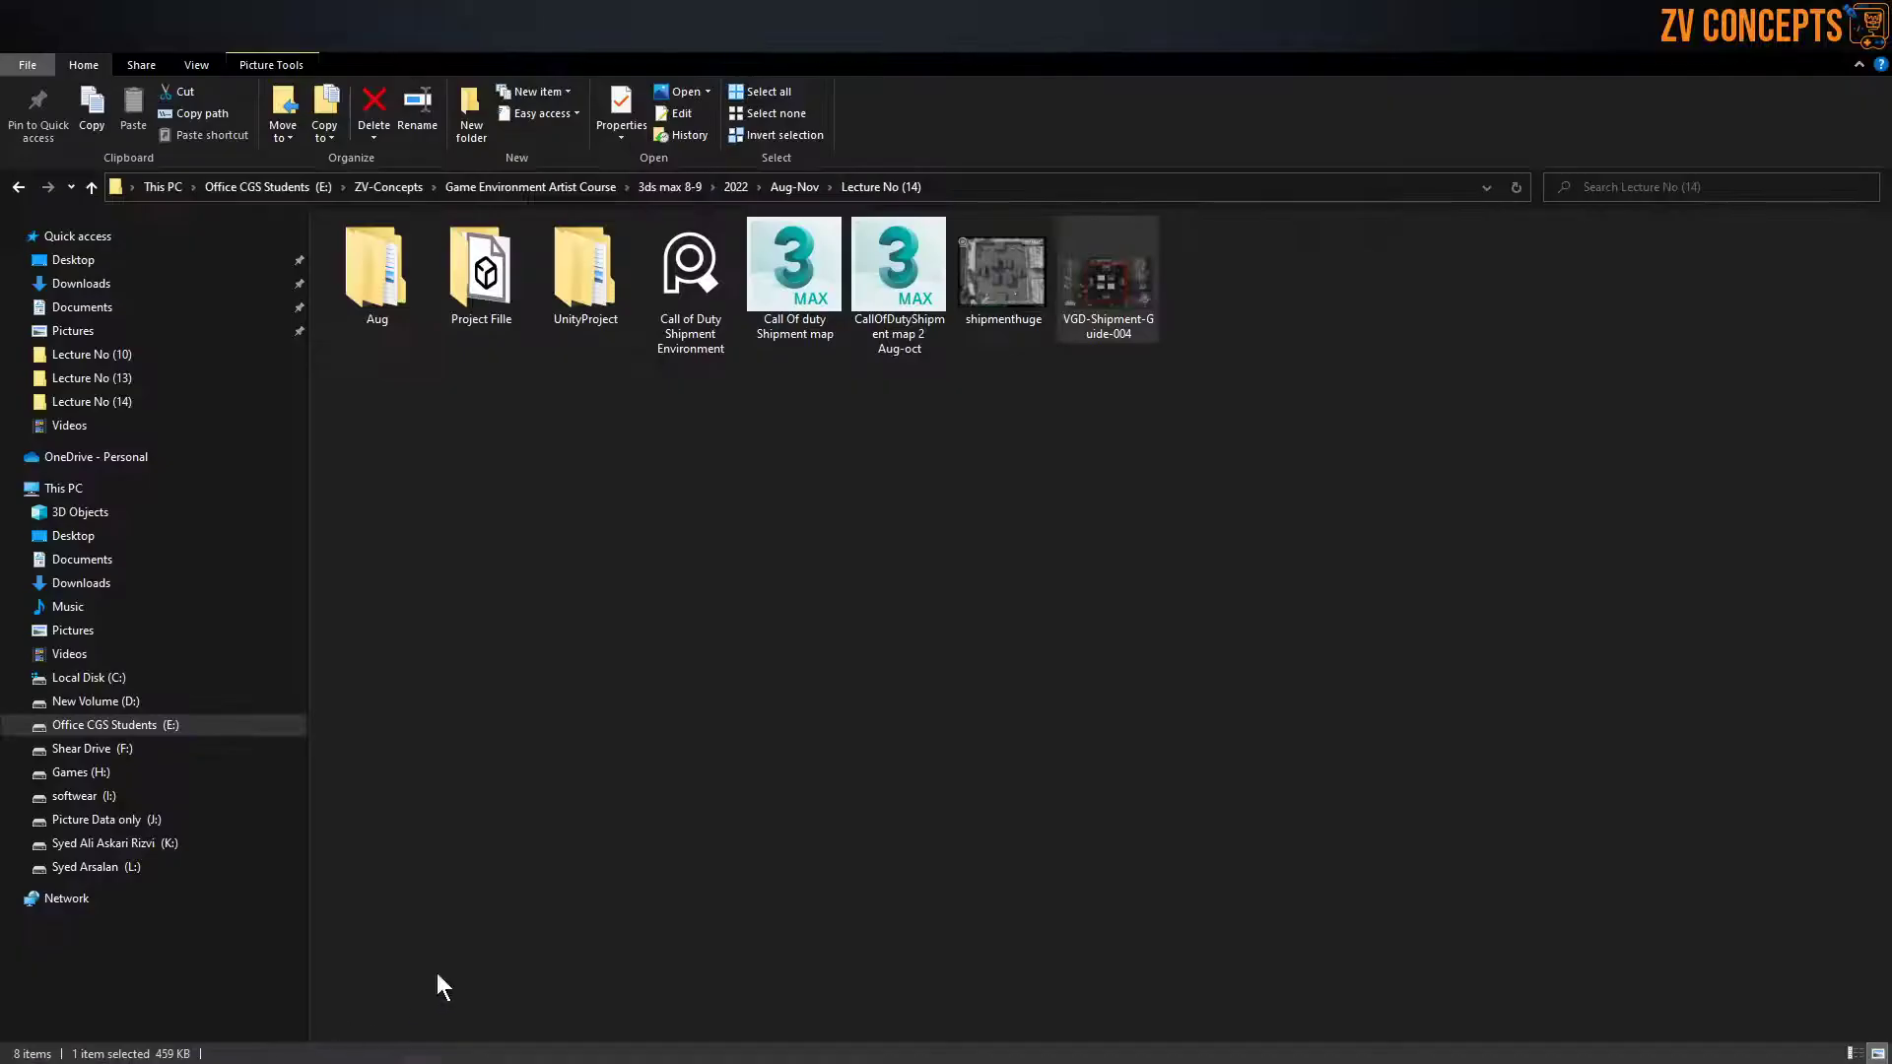
pyautogui.moveTo(1013, 315); pyautogui.dragTo(991, 494)
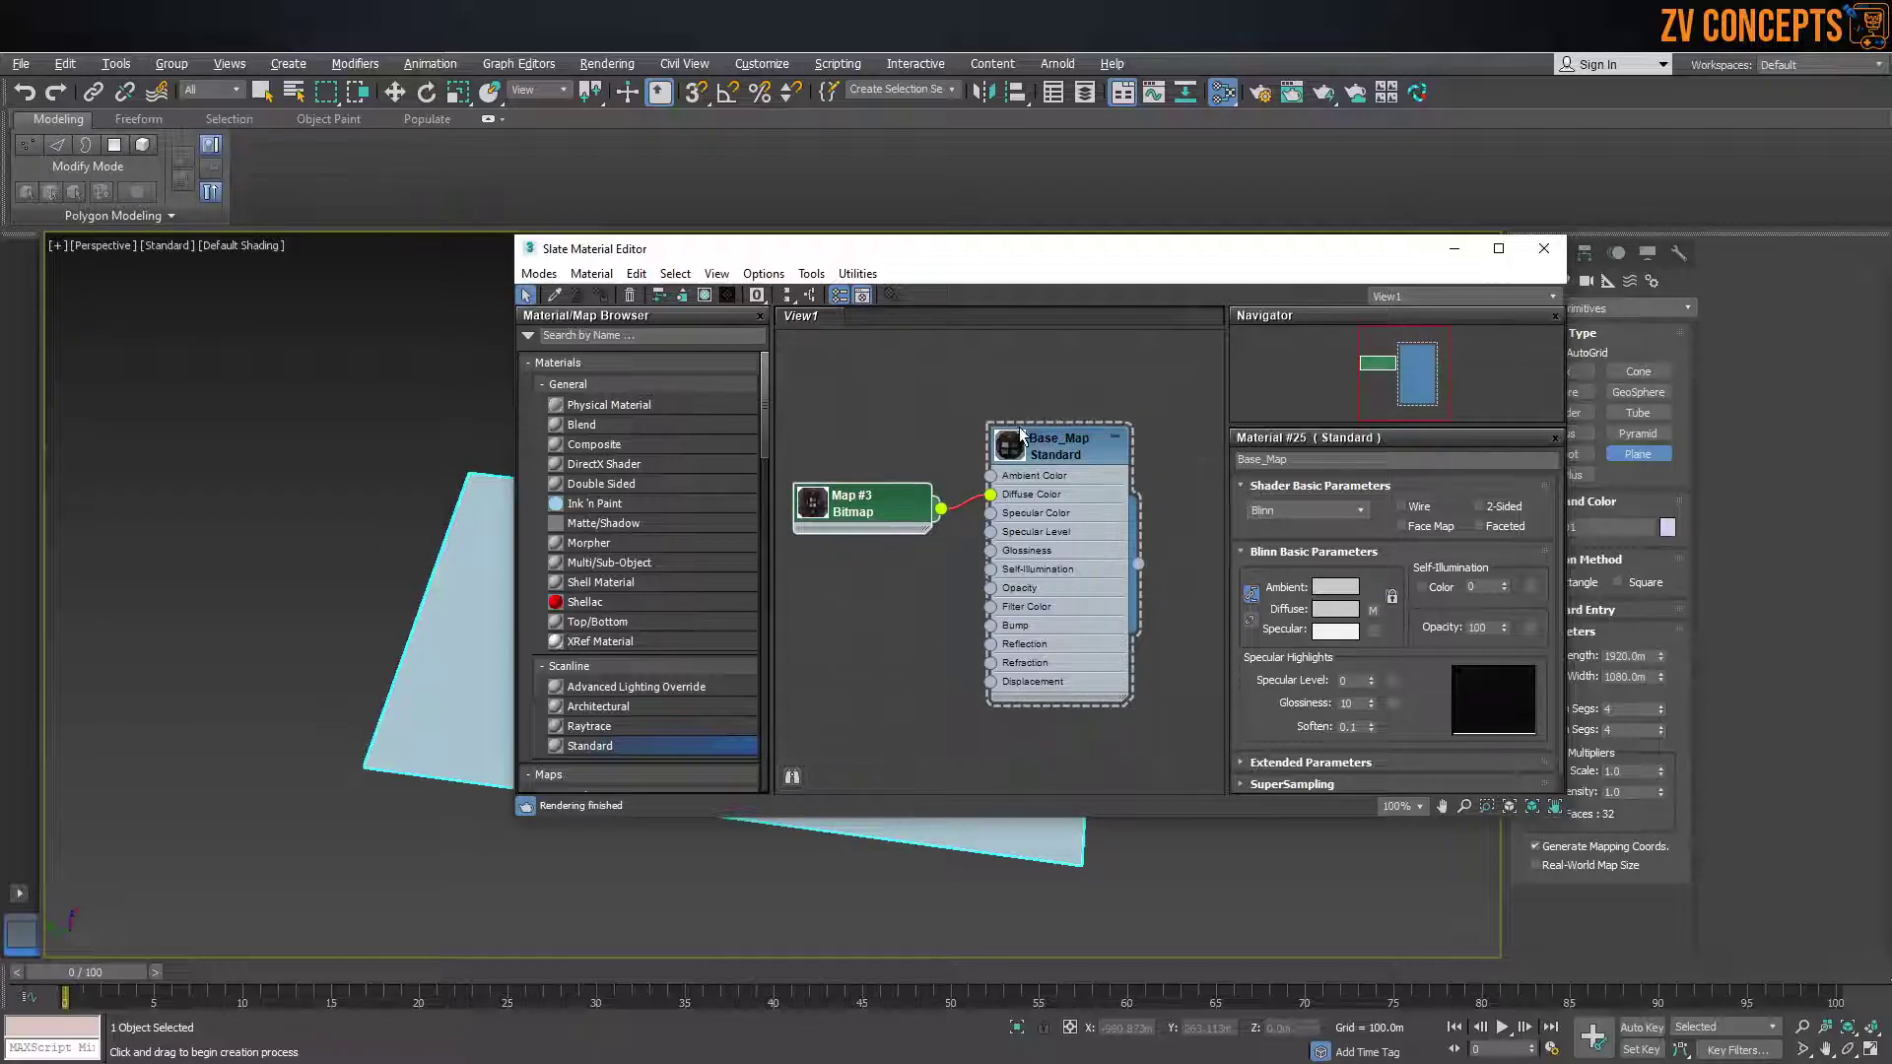
pyautogui.click(706, 295)
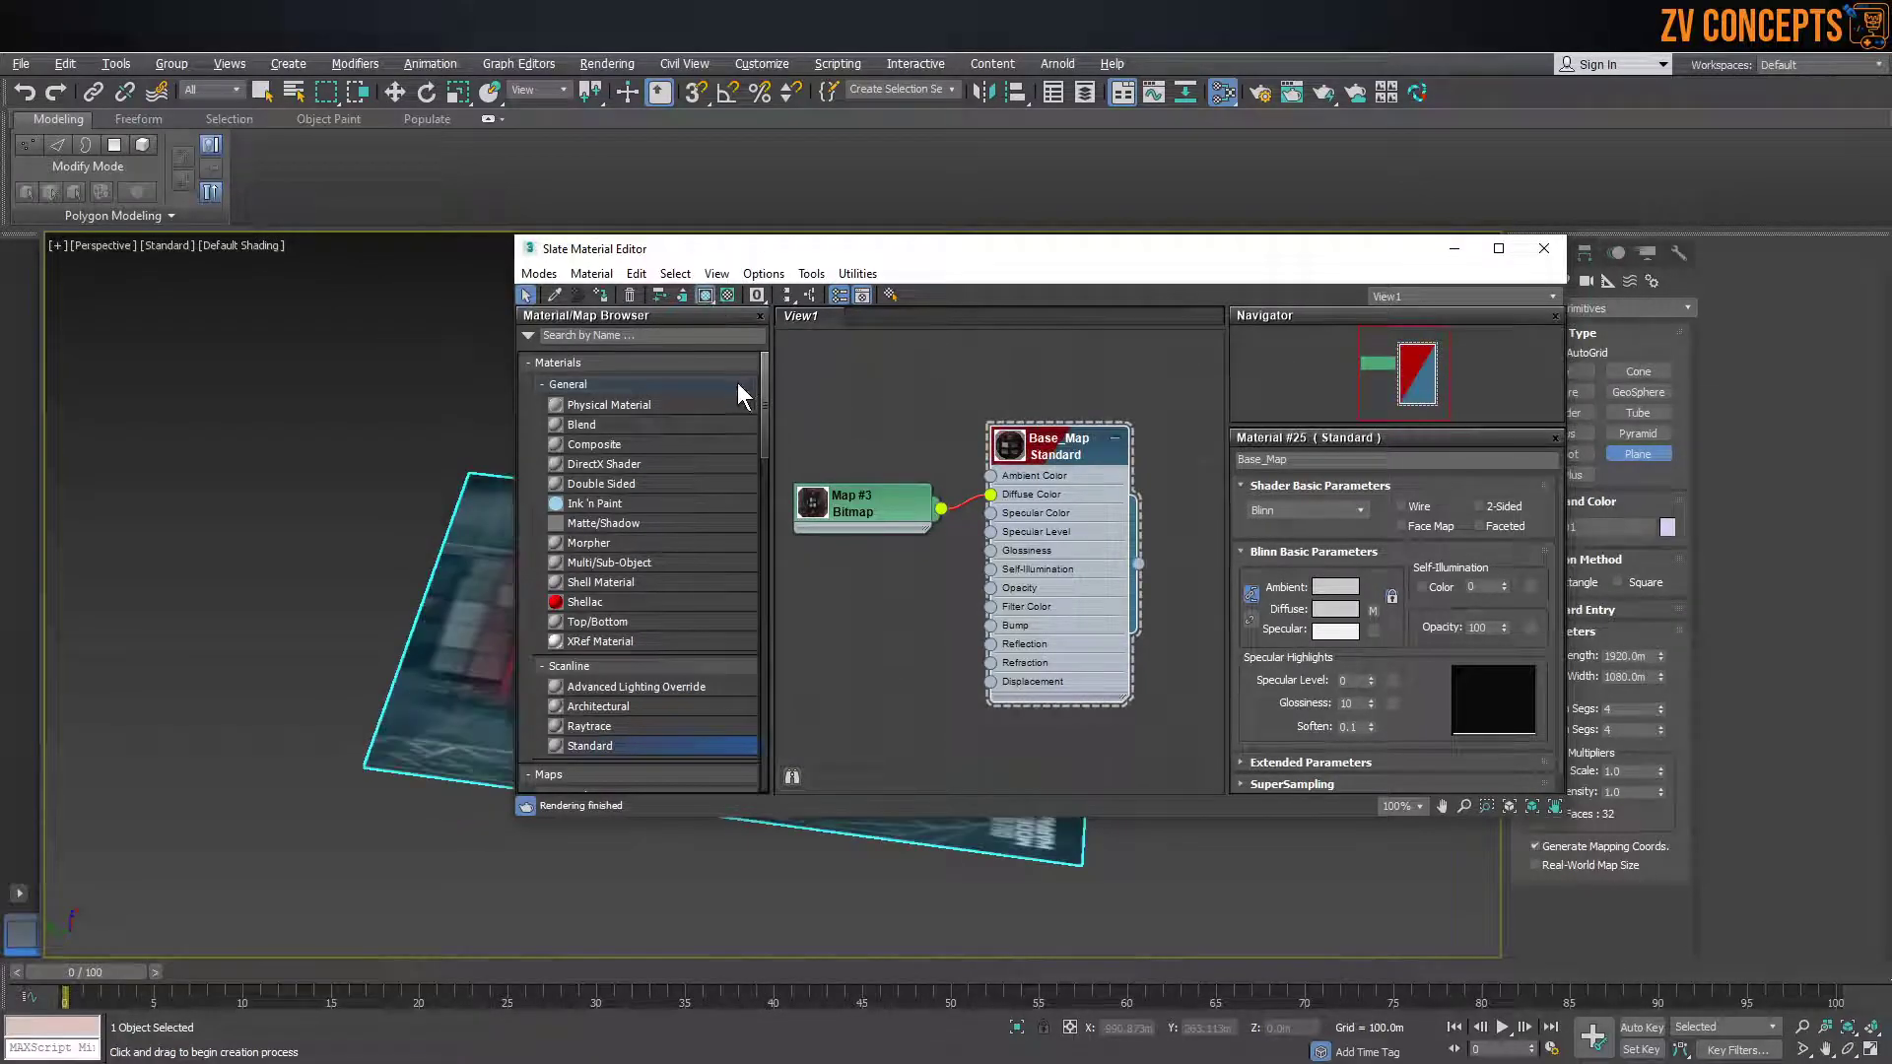
pyautogui.click(1545, 251)
# Swap the ground plane's dimensions by setting its length to 1080 m and its width to 1920 m
pyautogui.moveTo(828, 641)
pyautogui.keyDown('alt'); pyautogui.mouseDown(button='middle')
pyautogui.moveTo(771, 711)
pyautogui.moveTo(817, 668)
pyautogui.mouseUp(button='middle'); pyautogui.keyUp('alt')
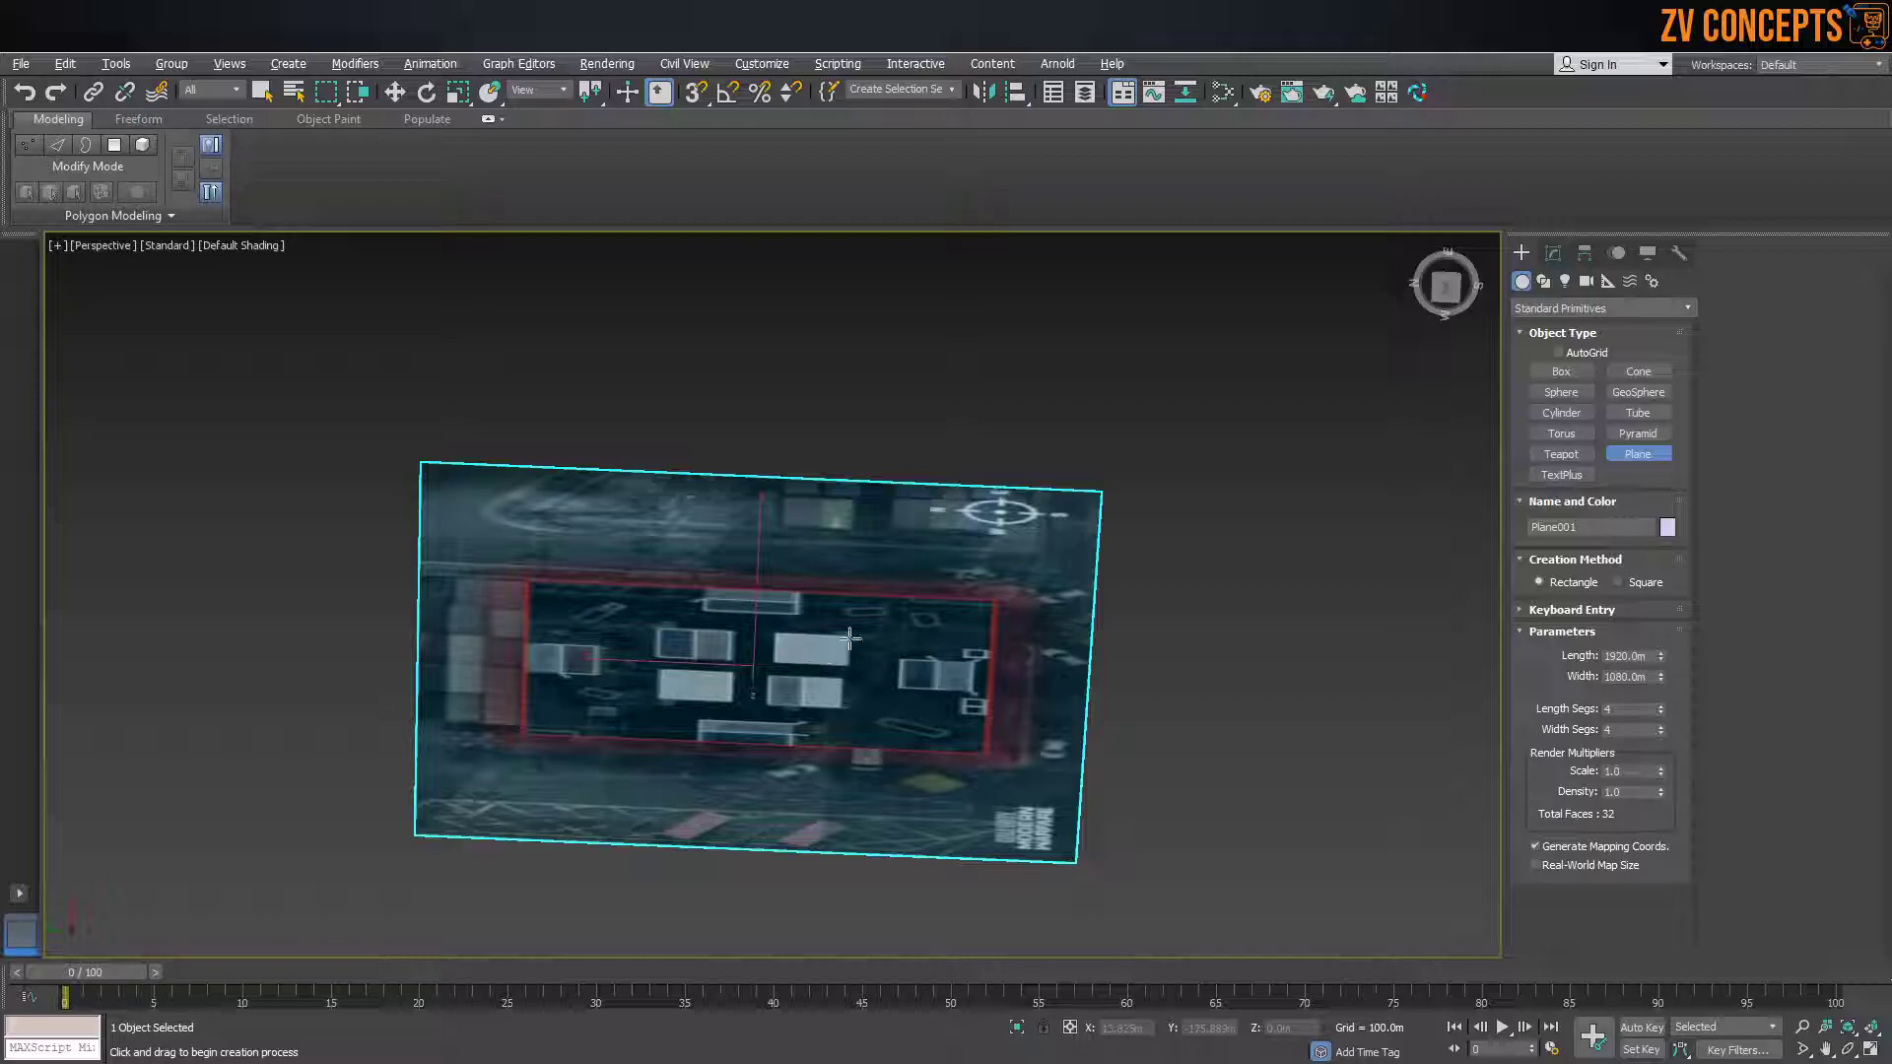
pyautogui.doubleClick(1630, 656)
pyautogui.write('1080')
pyautogui.press('Tab')
pyautogui.write('1220')
pyautogui.press('Return')
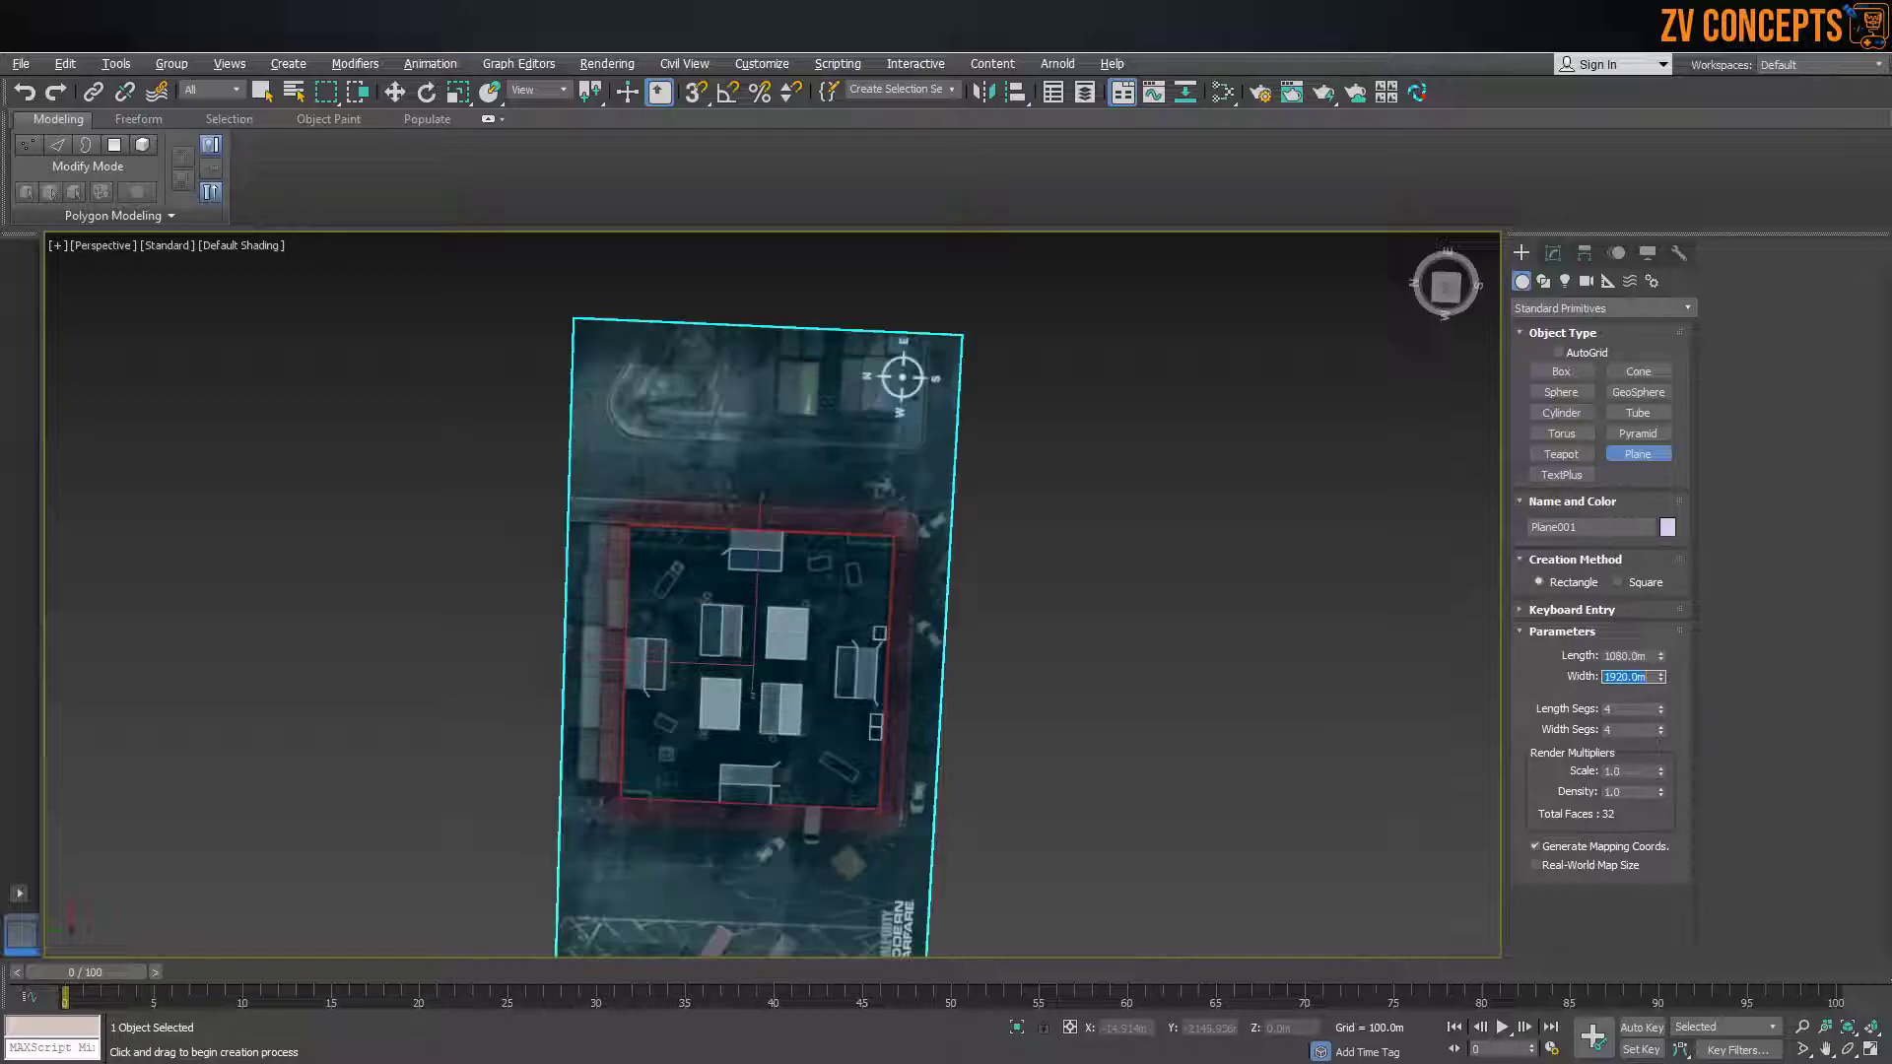
# Examine the textured map's orientation and compare the character's size with the containers drawn on it
pyautogui.keyDown('alt'); pyautogui.moveTo(1054, 711); pyautogui.dragTo(837, 601, button='middle'); pyautogui.keyUp('alt')
pyautogui.scroll(5, 1003, 452)
pyautogui.press('z')
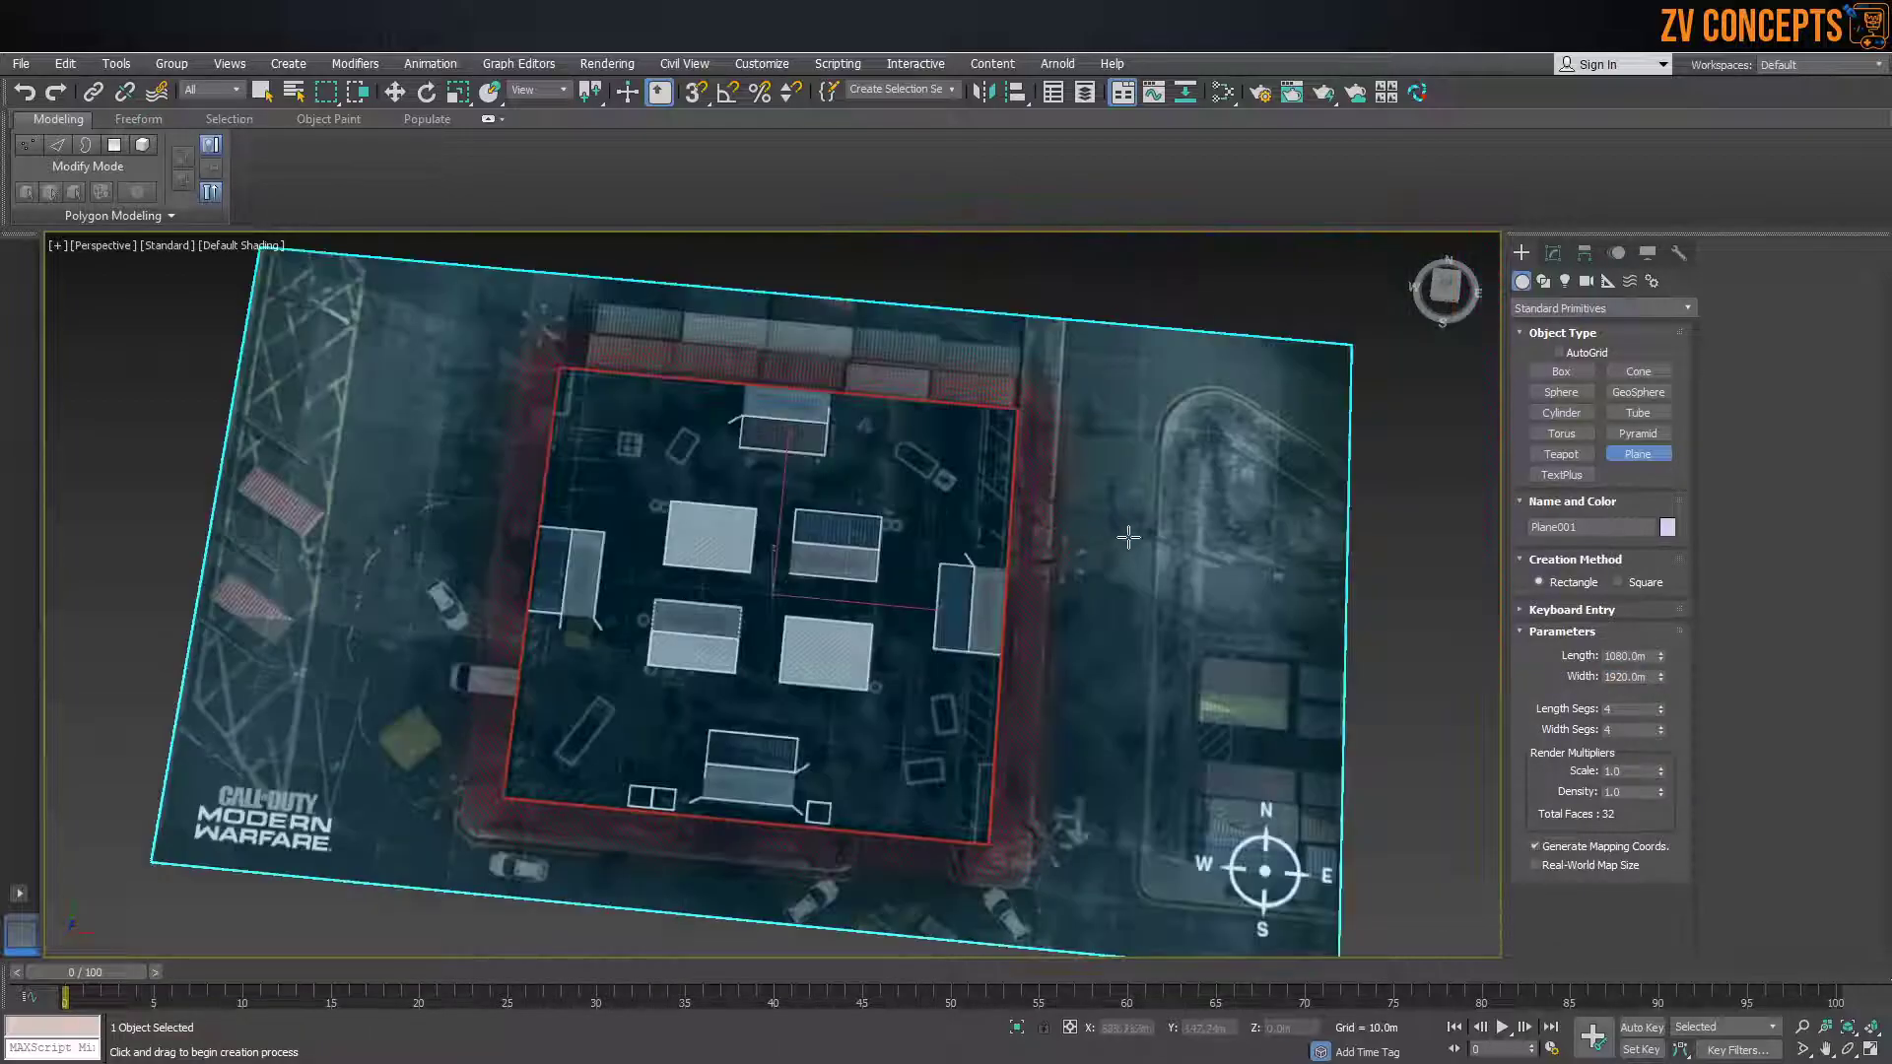
pyautogui.keyDown('alt'); pyautogui.moveTo(903, 522); pyautogui.dragTo(818, 477, button='middle'); pyautogui.keyUp('alt')
pyautogui.scroll(6, 819, 477)
pyautogui.scroll(5, 721, 657)
pyautogui.press('w')
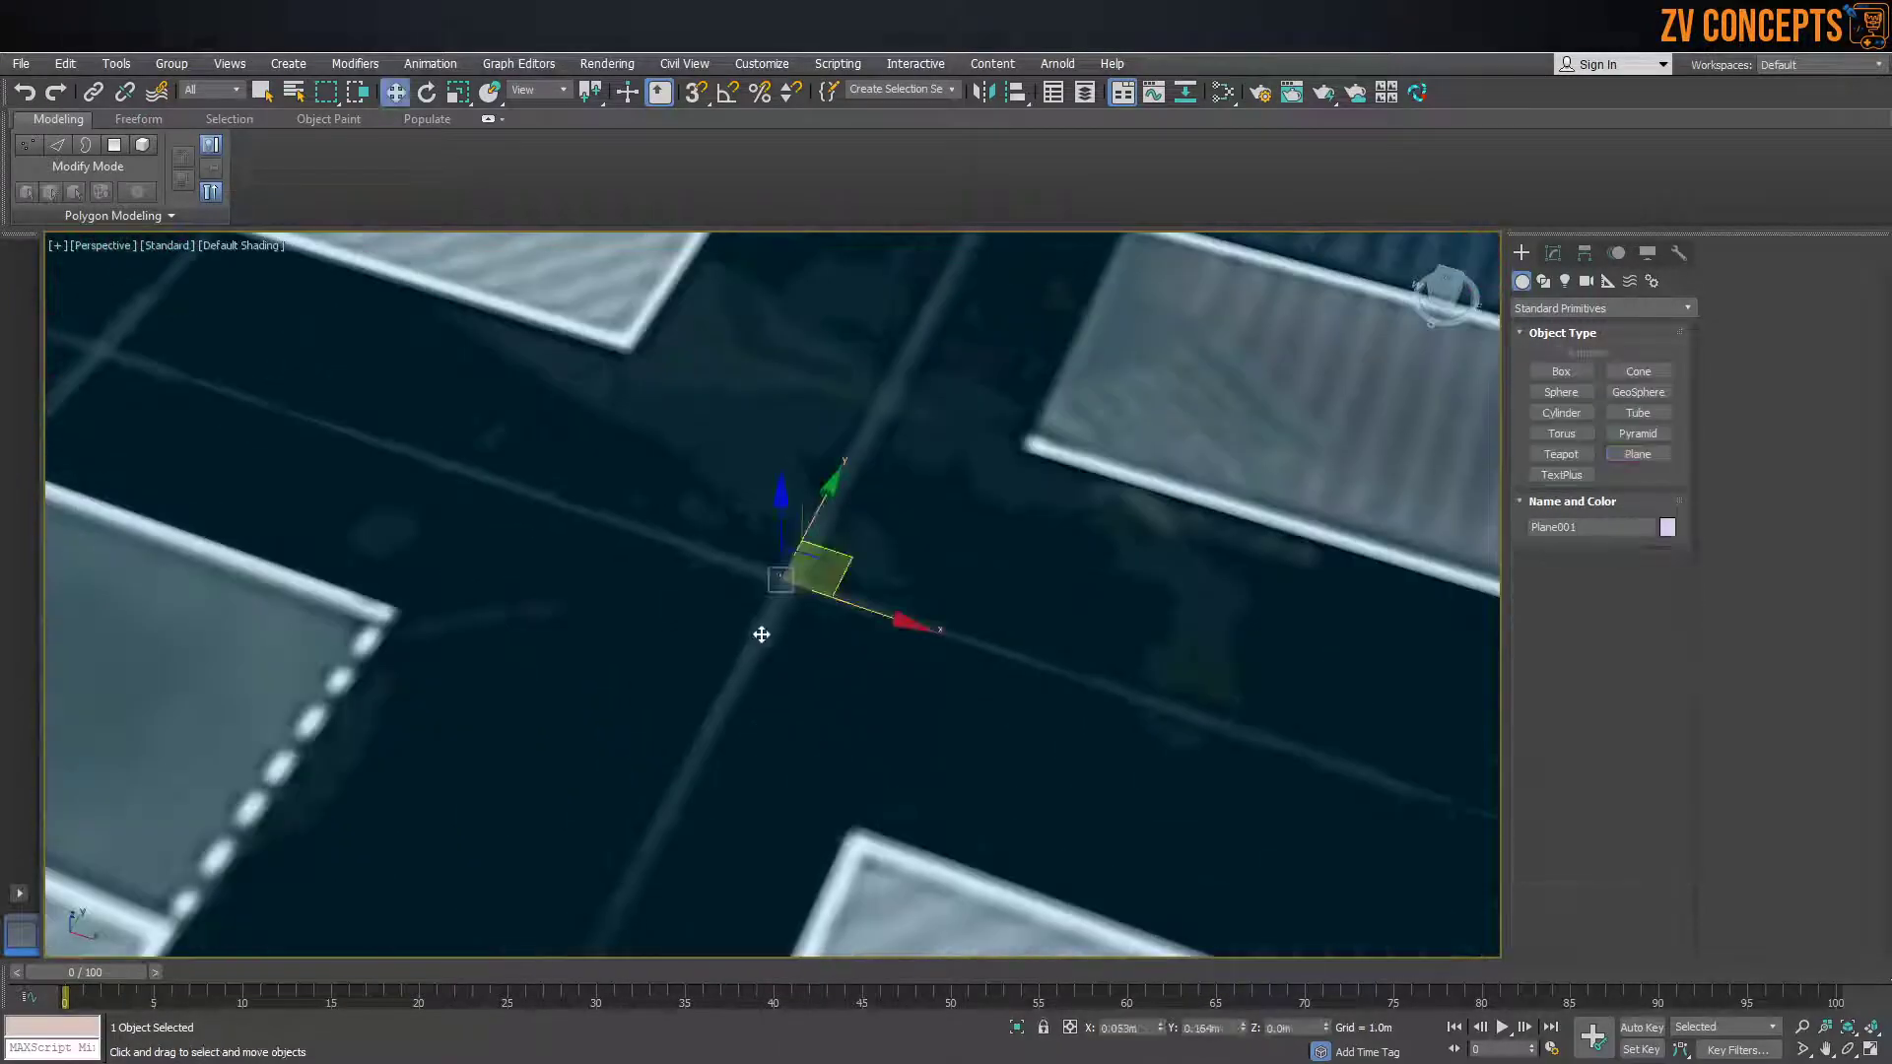
pyautogui.scroll(18, 769, 592)
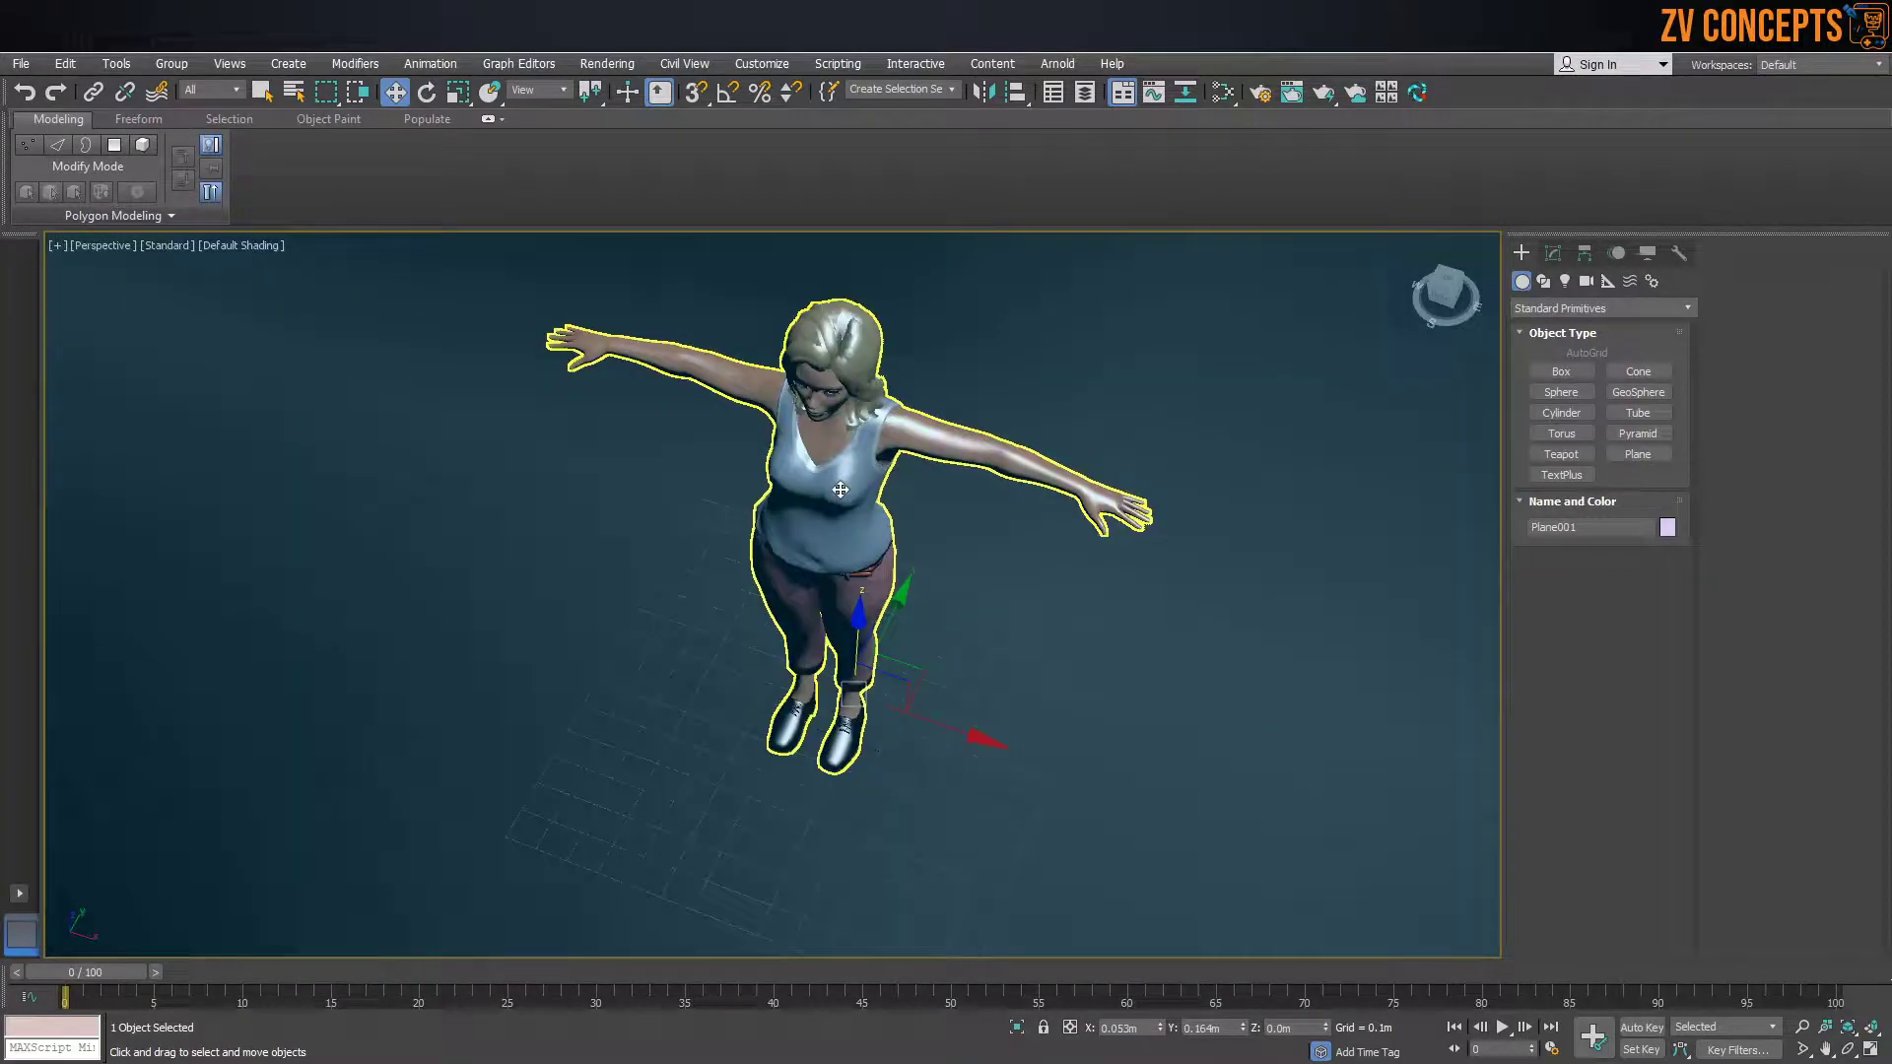
pyautogui.scroll(-20, 840, 490)
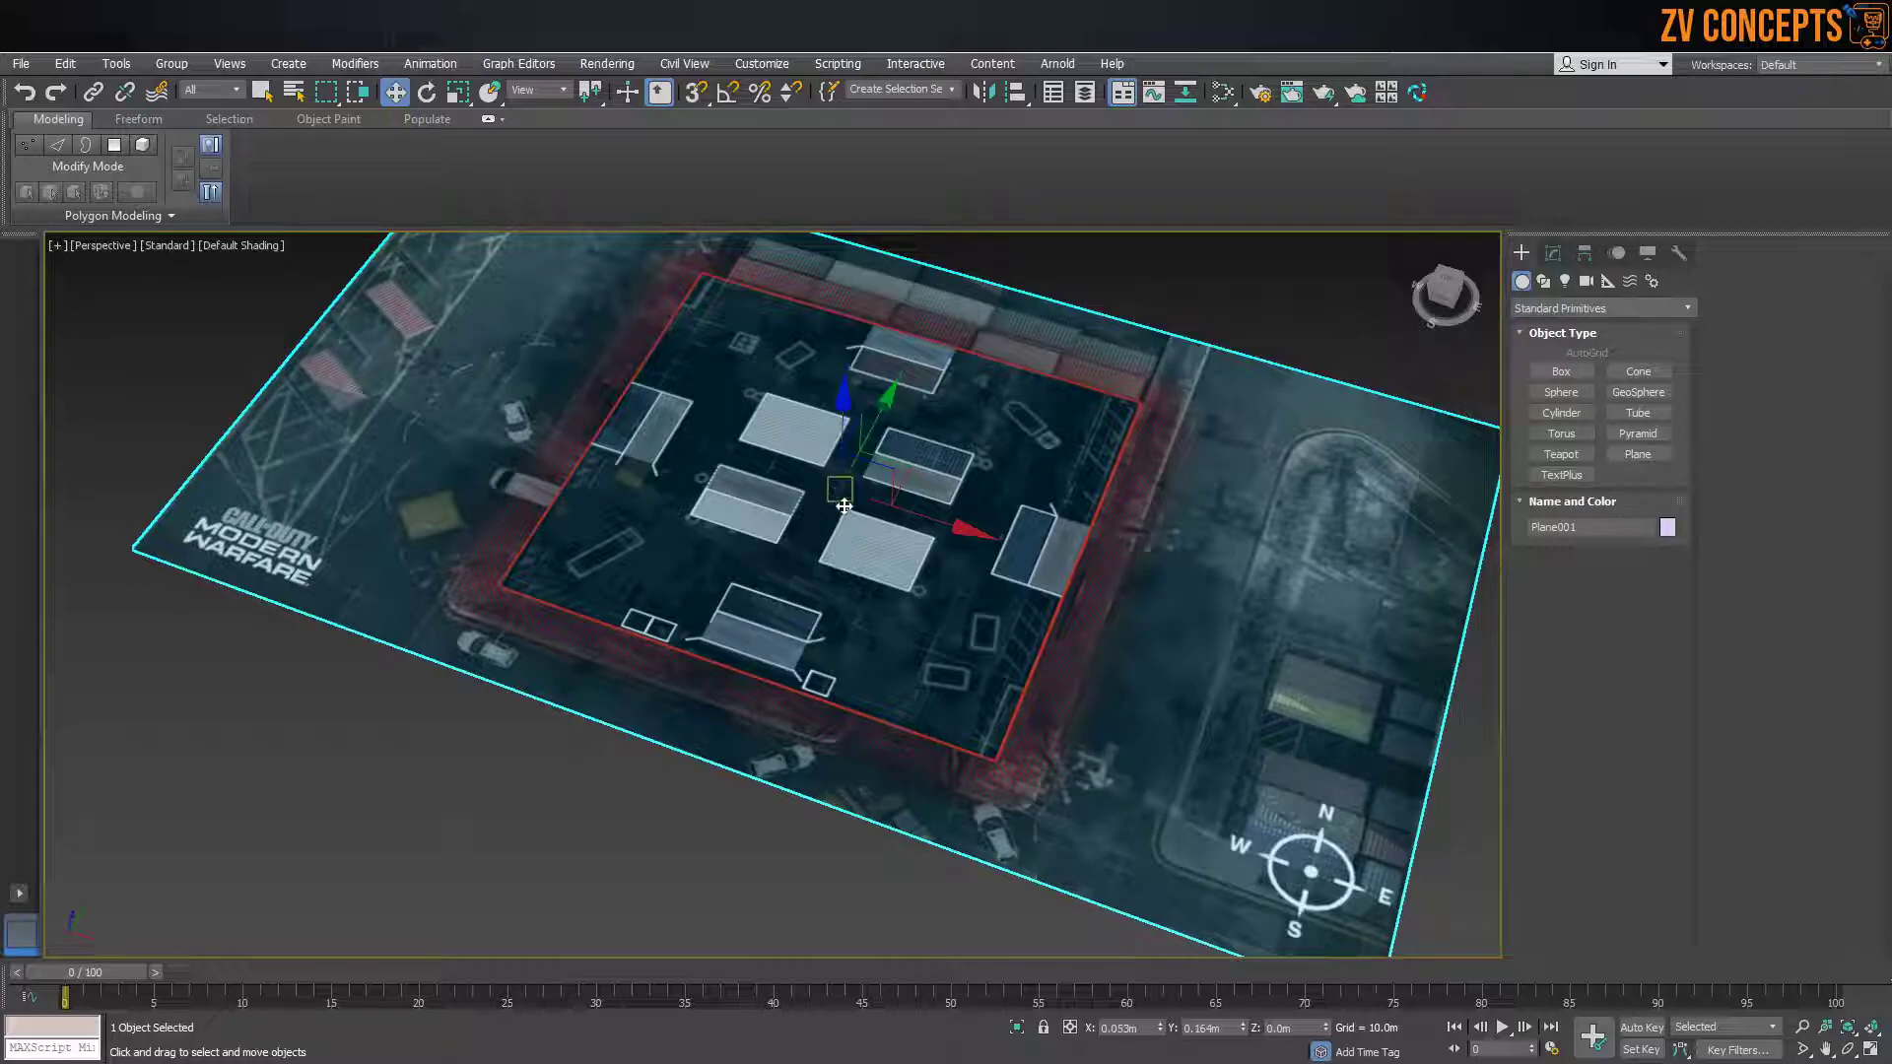
# Scale the map plane uniformly down to about 3.7 percent, using the character as the size reference
pyautogui.click(1092, 278)
pyautogui.click(1055, 344)
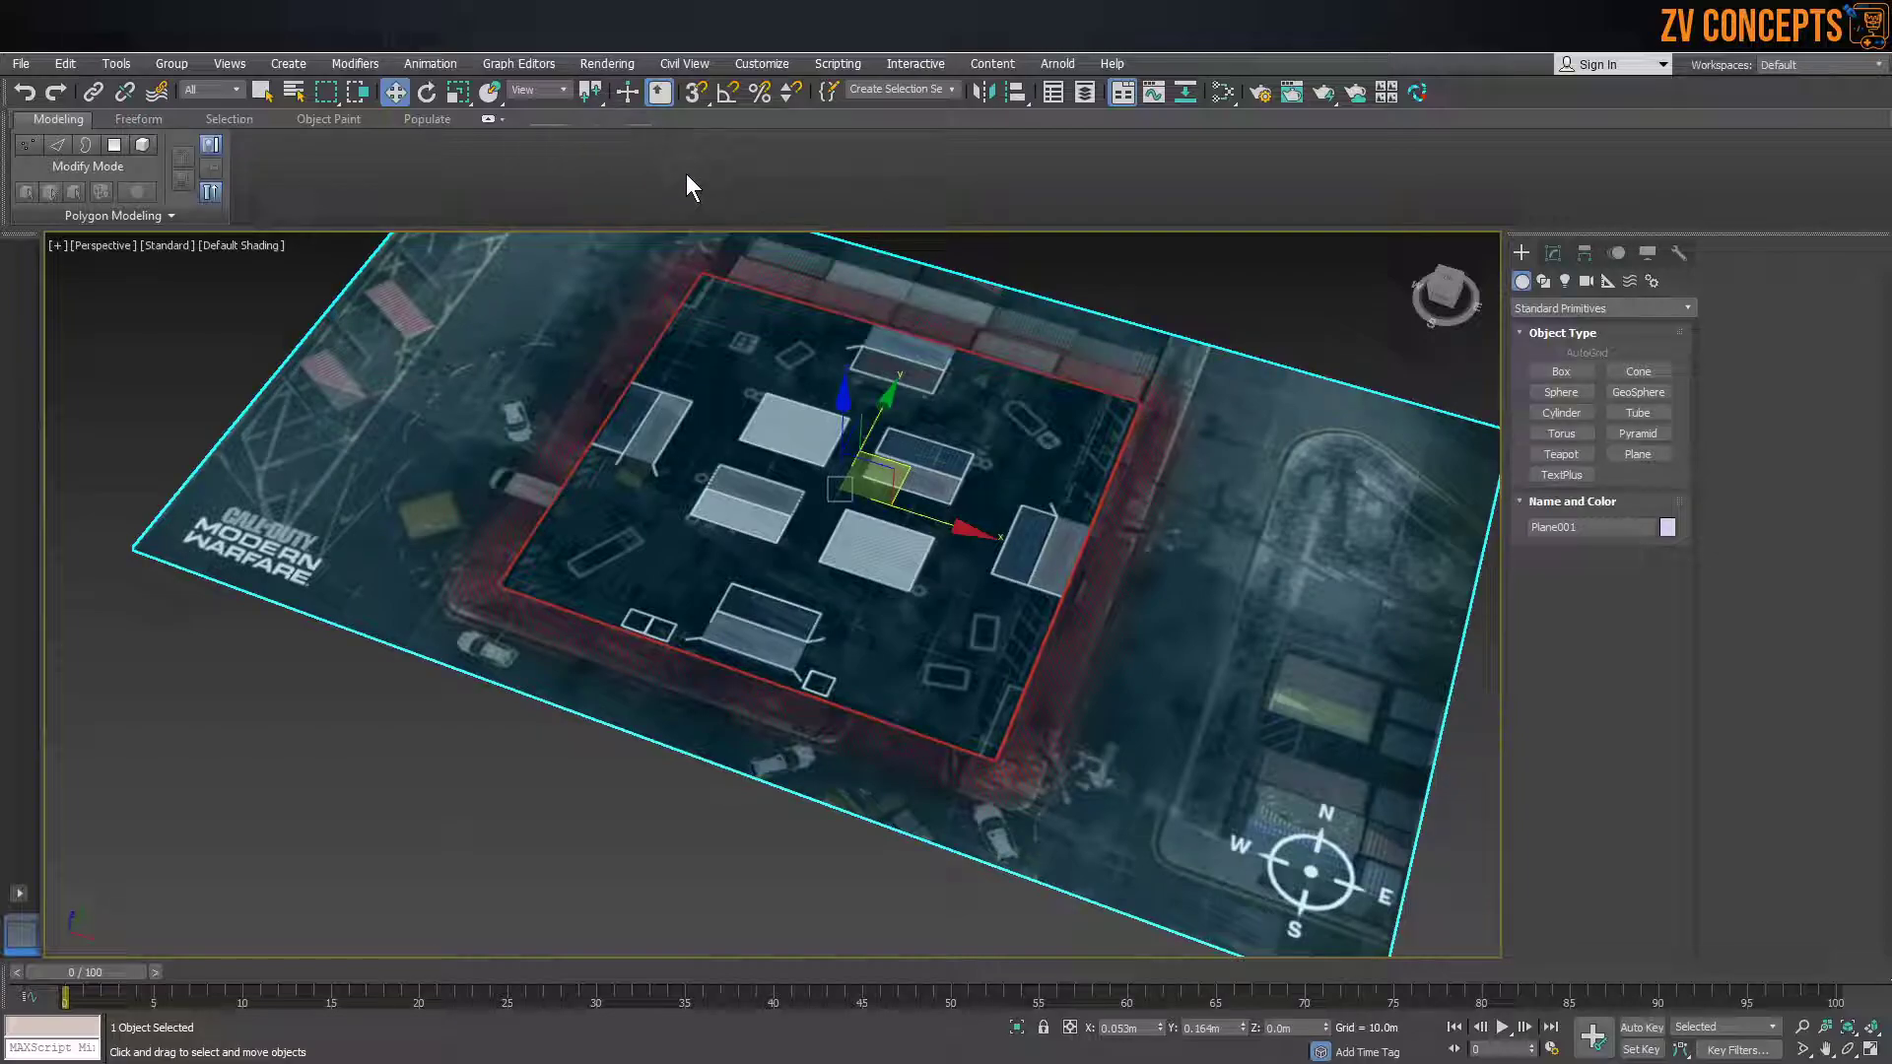
pyautogui.click(455, 92)
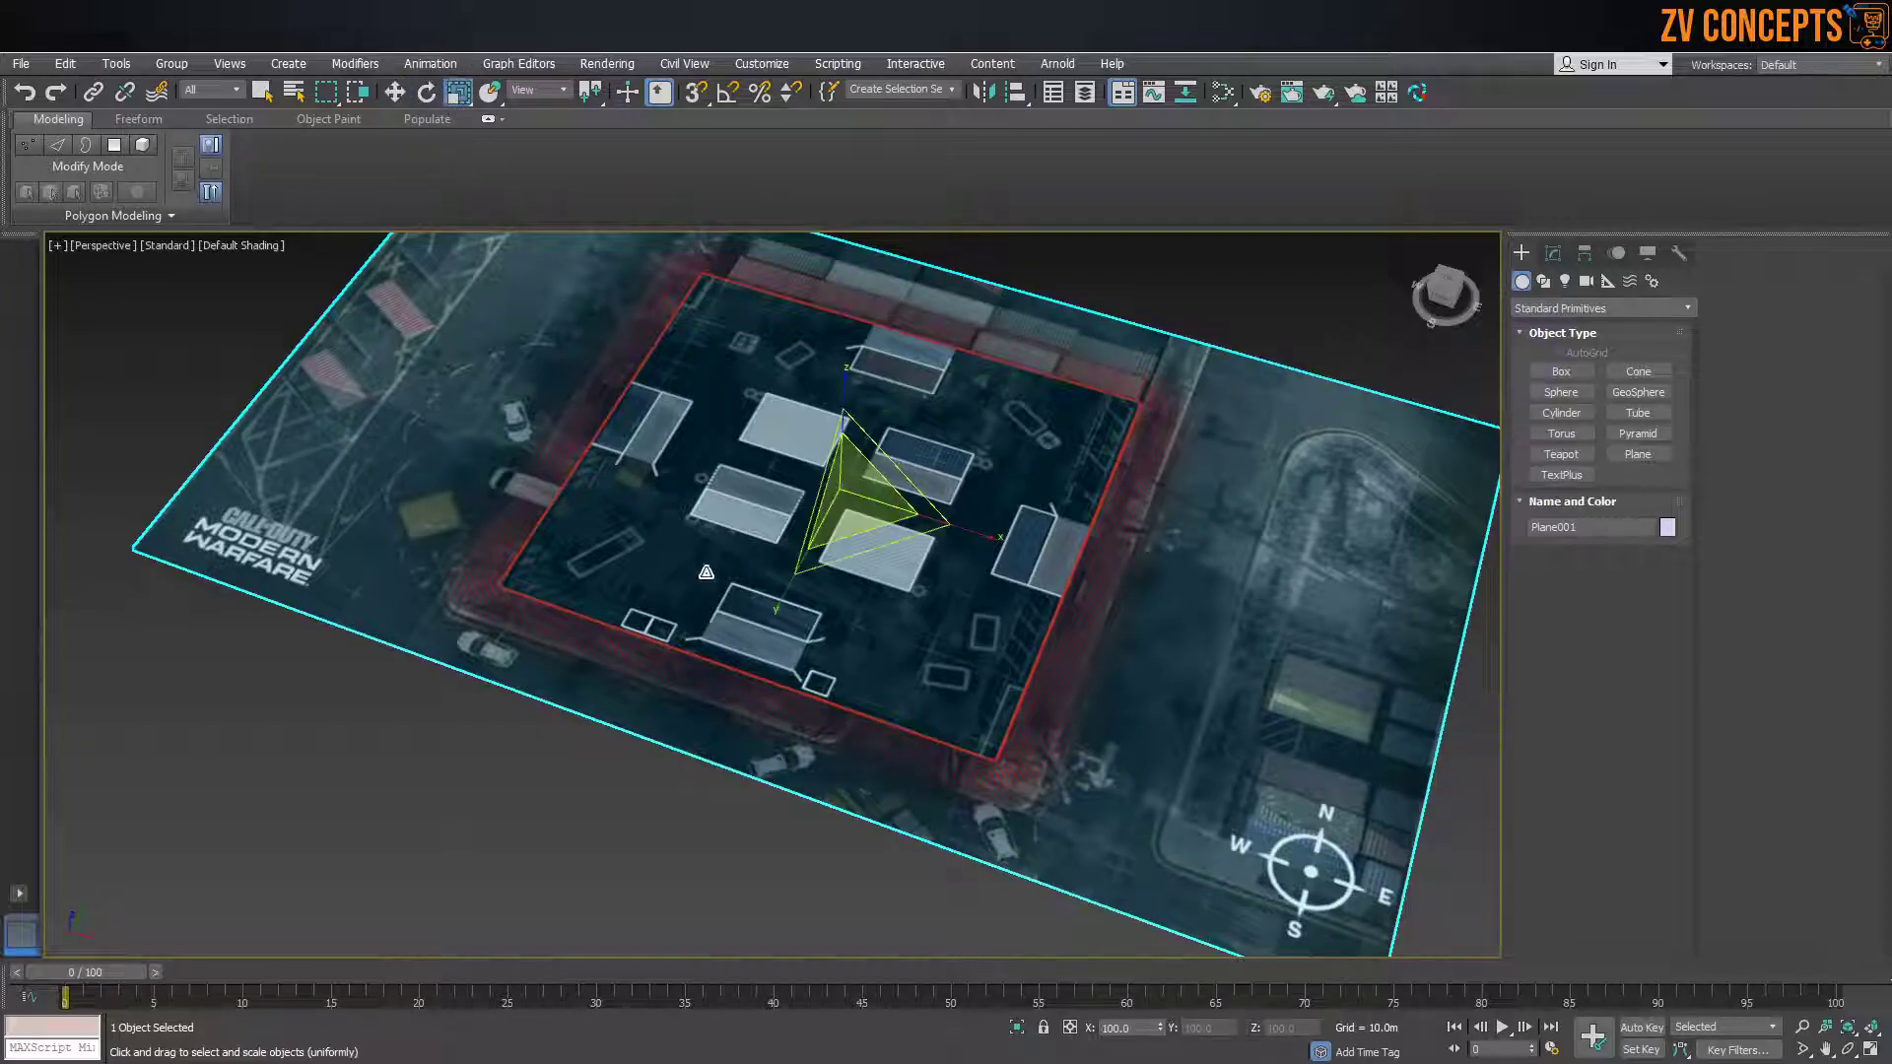
pyautogui.scroll(-4, 906, 588)
pyautogui.scroll(-3, 906, 588)
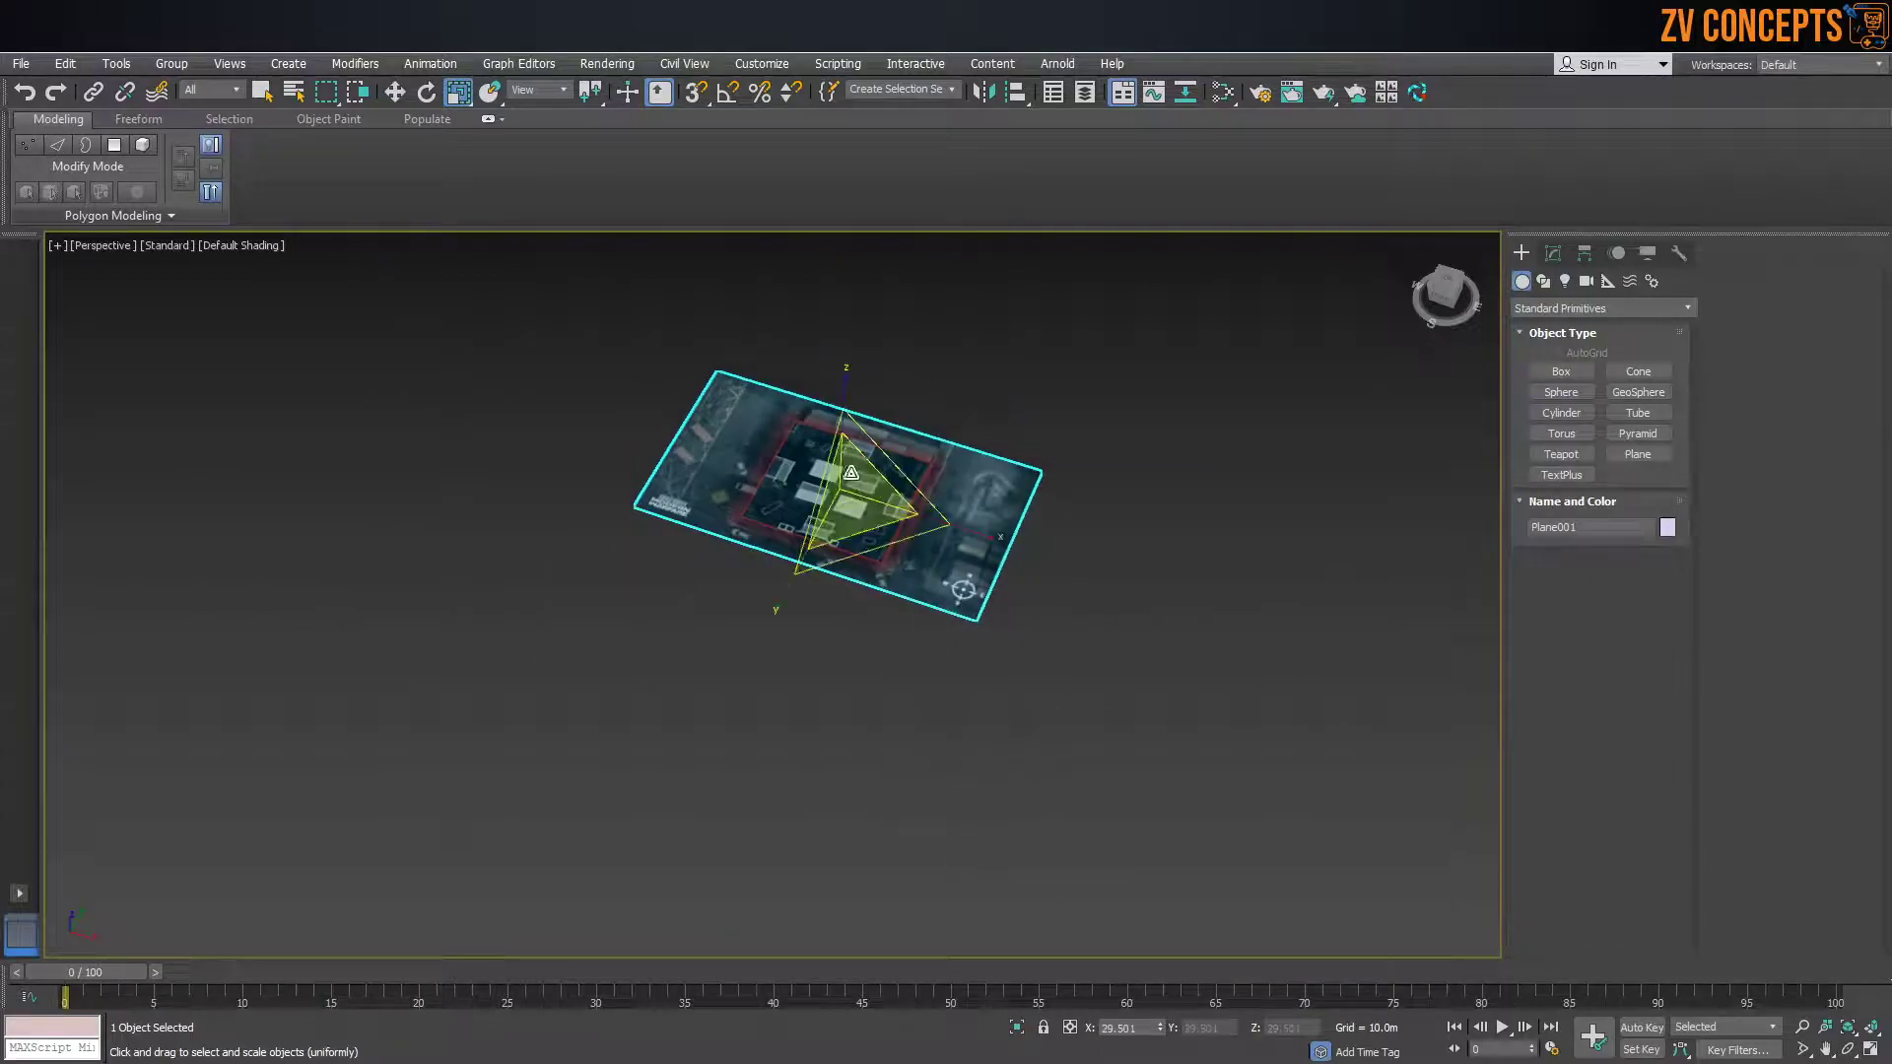
pyautogui.scroll(-4, 903, 651)
pyautogui.scroll(8, 870, 489)
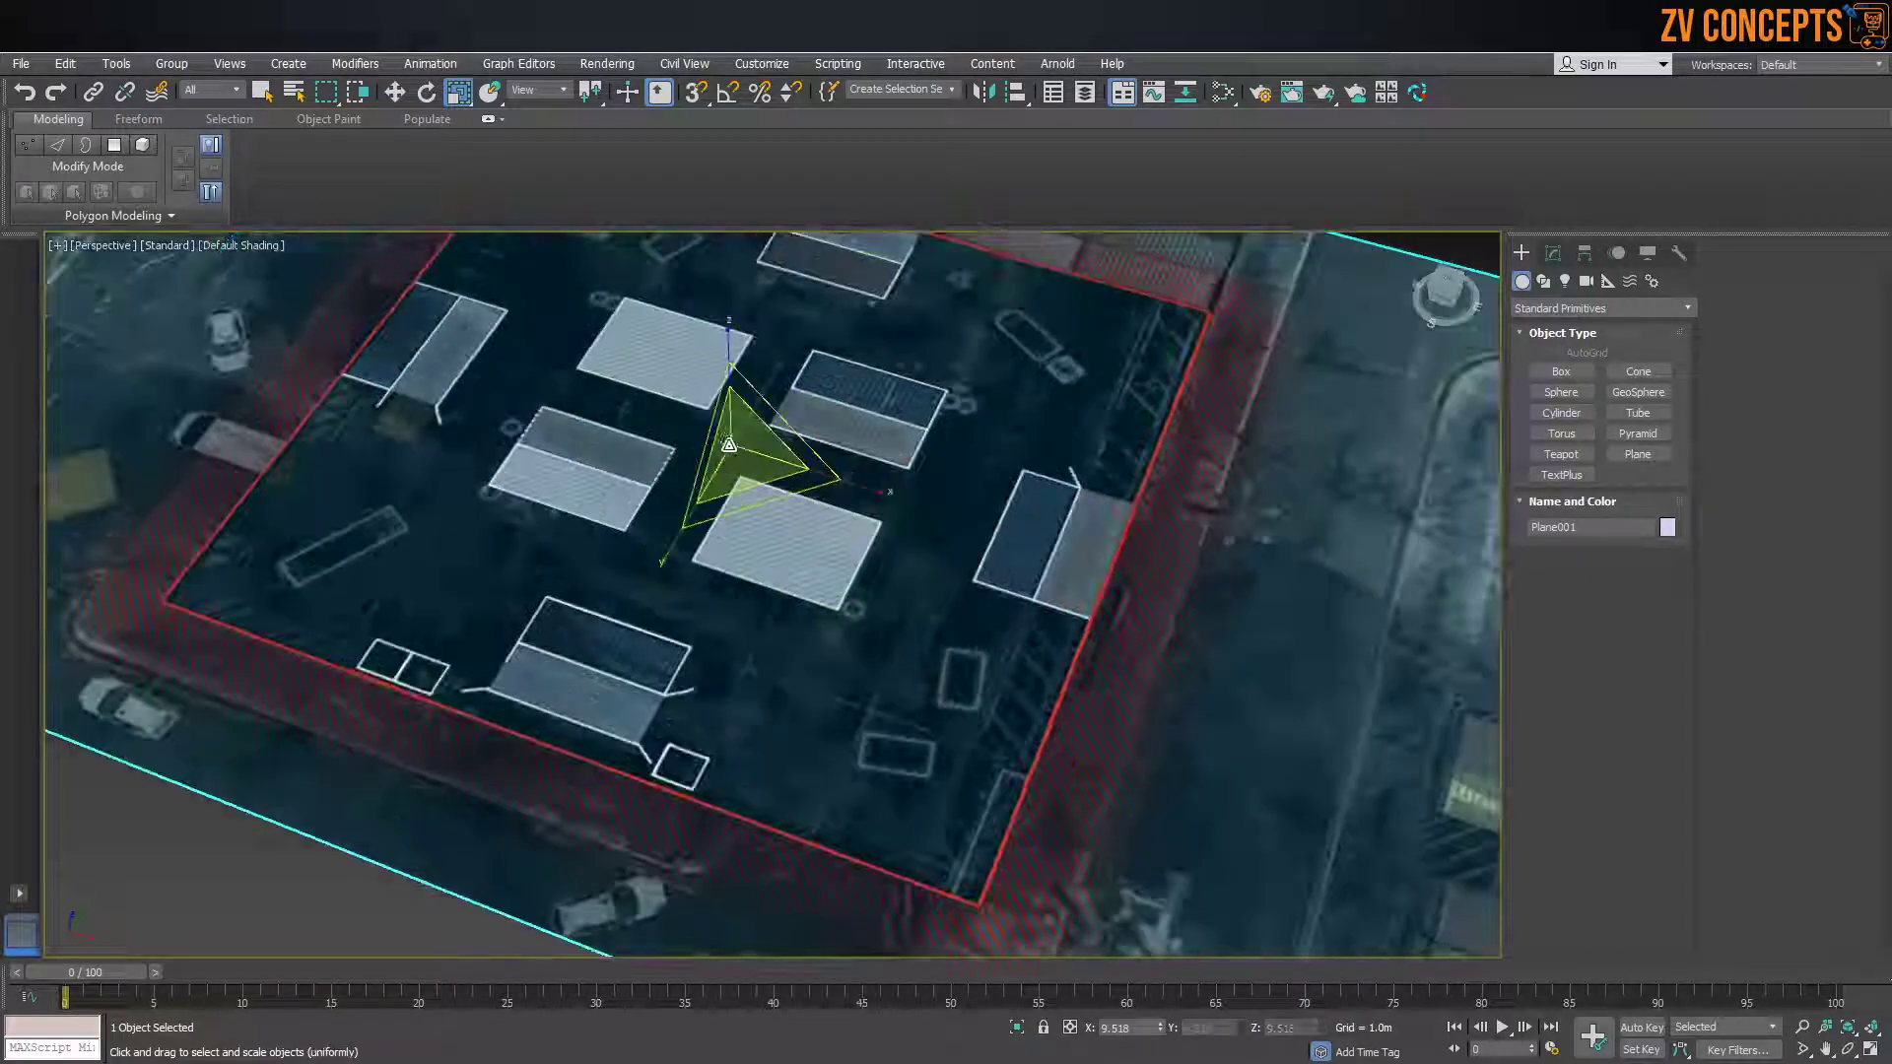
pyautogui.scroll(-5, 804, 589)
pyautogui.scroll(5, 804, 588)
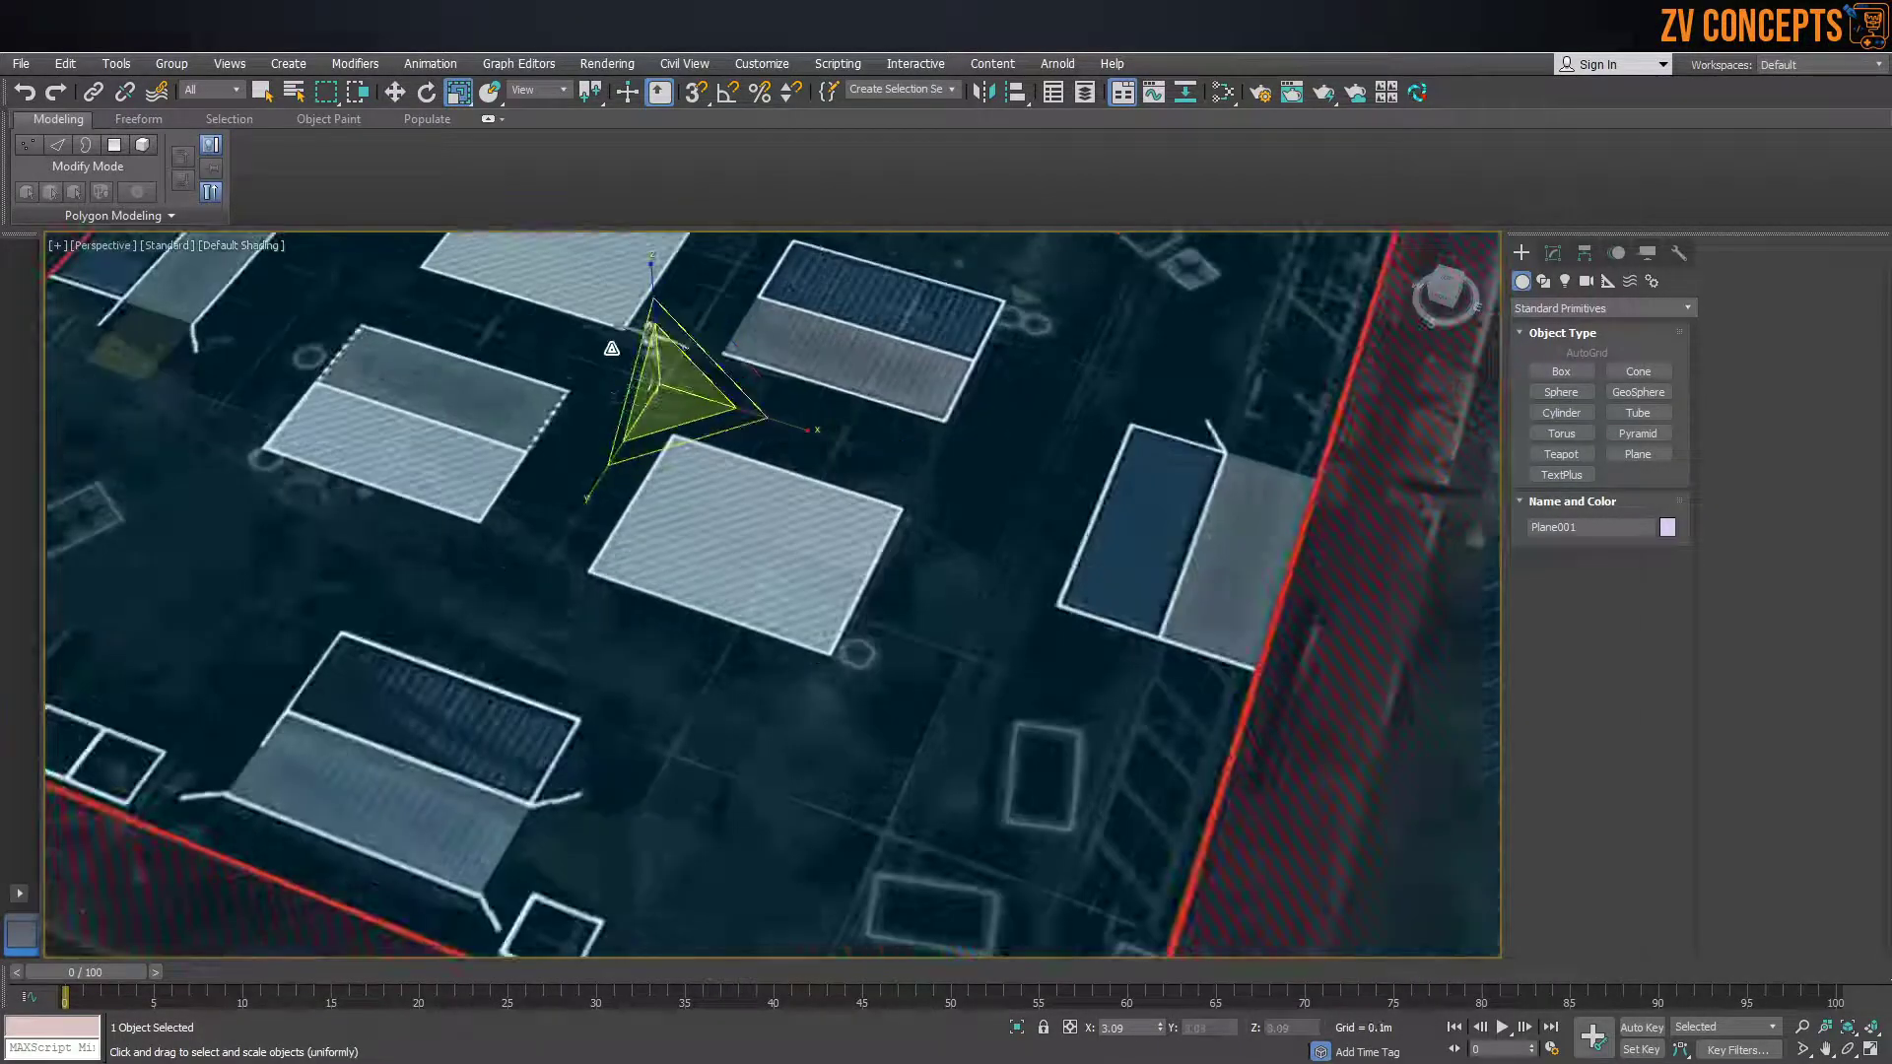
pyautogui.scroll(4, 683, 392)
pyautogui.scroll(3, 683, 391)
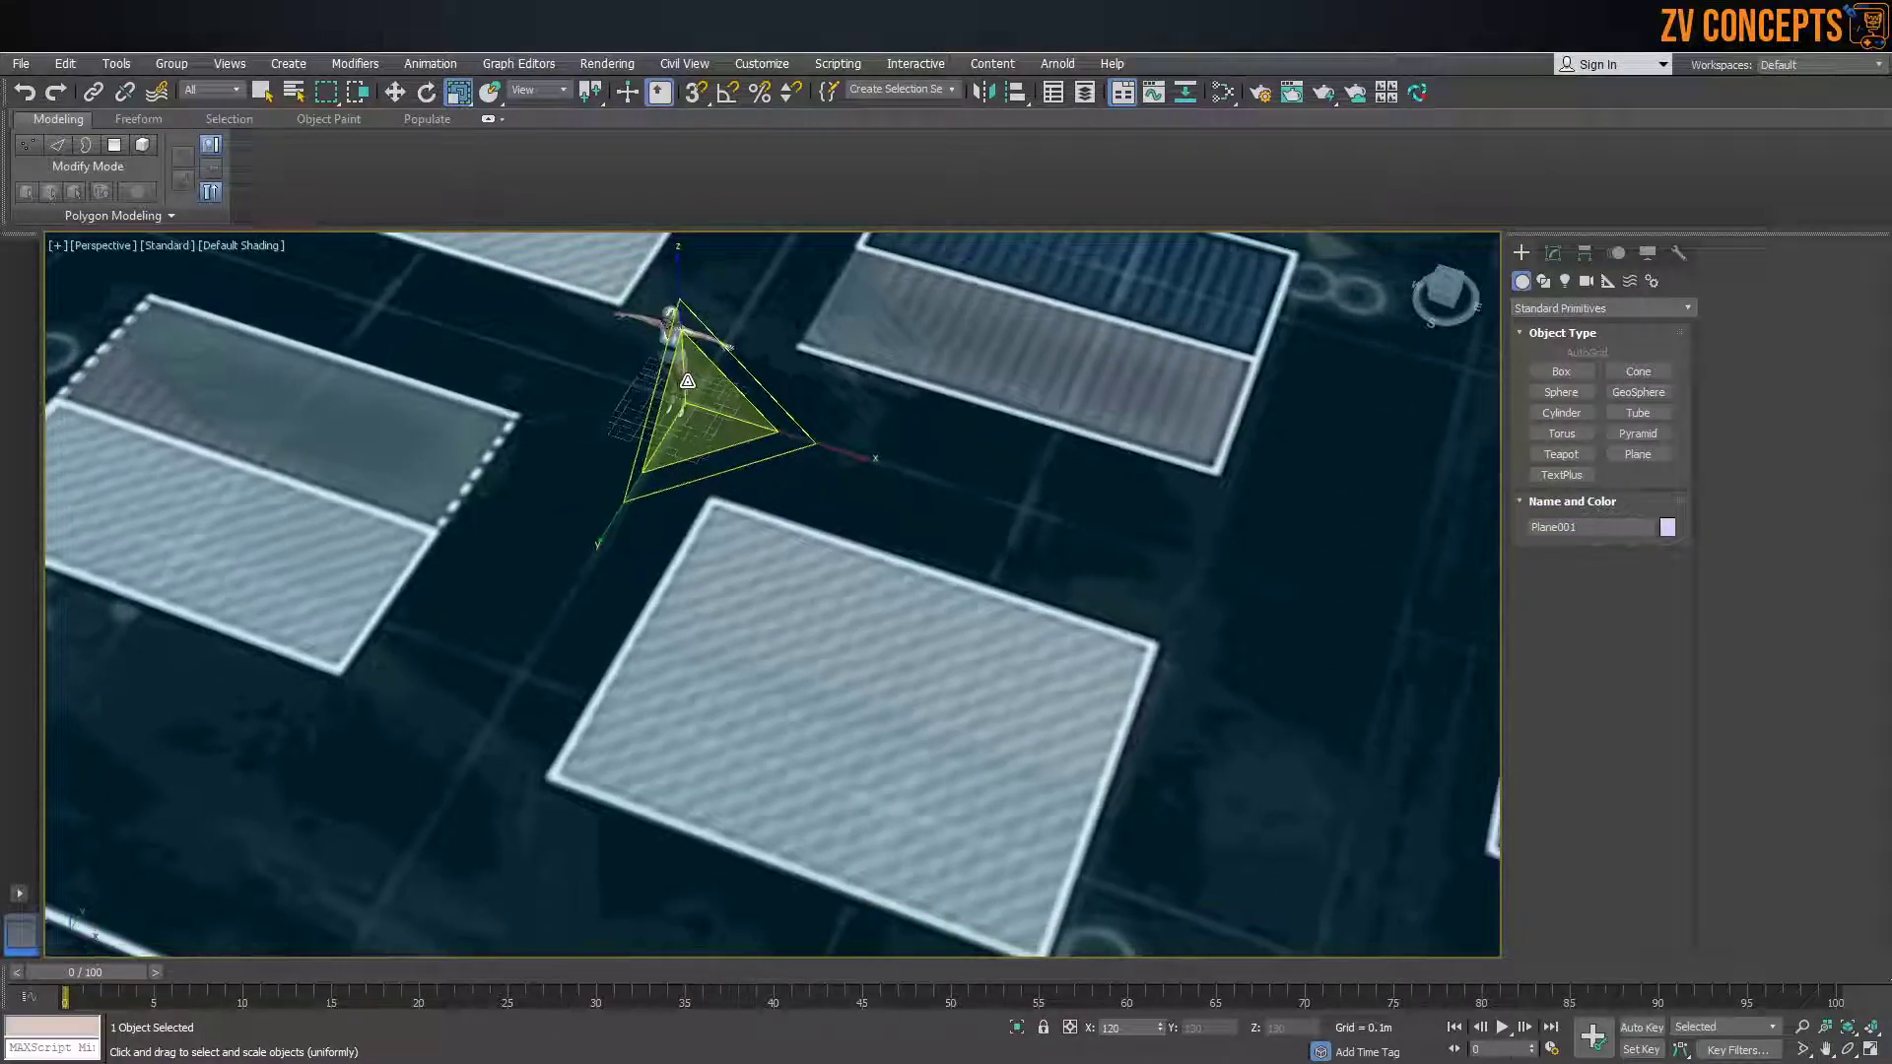
# In a shaded Top view, move the map plane to about -1.77 m on Y so the character stands between the upper containers
pyautogui.press('t')
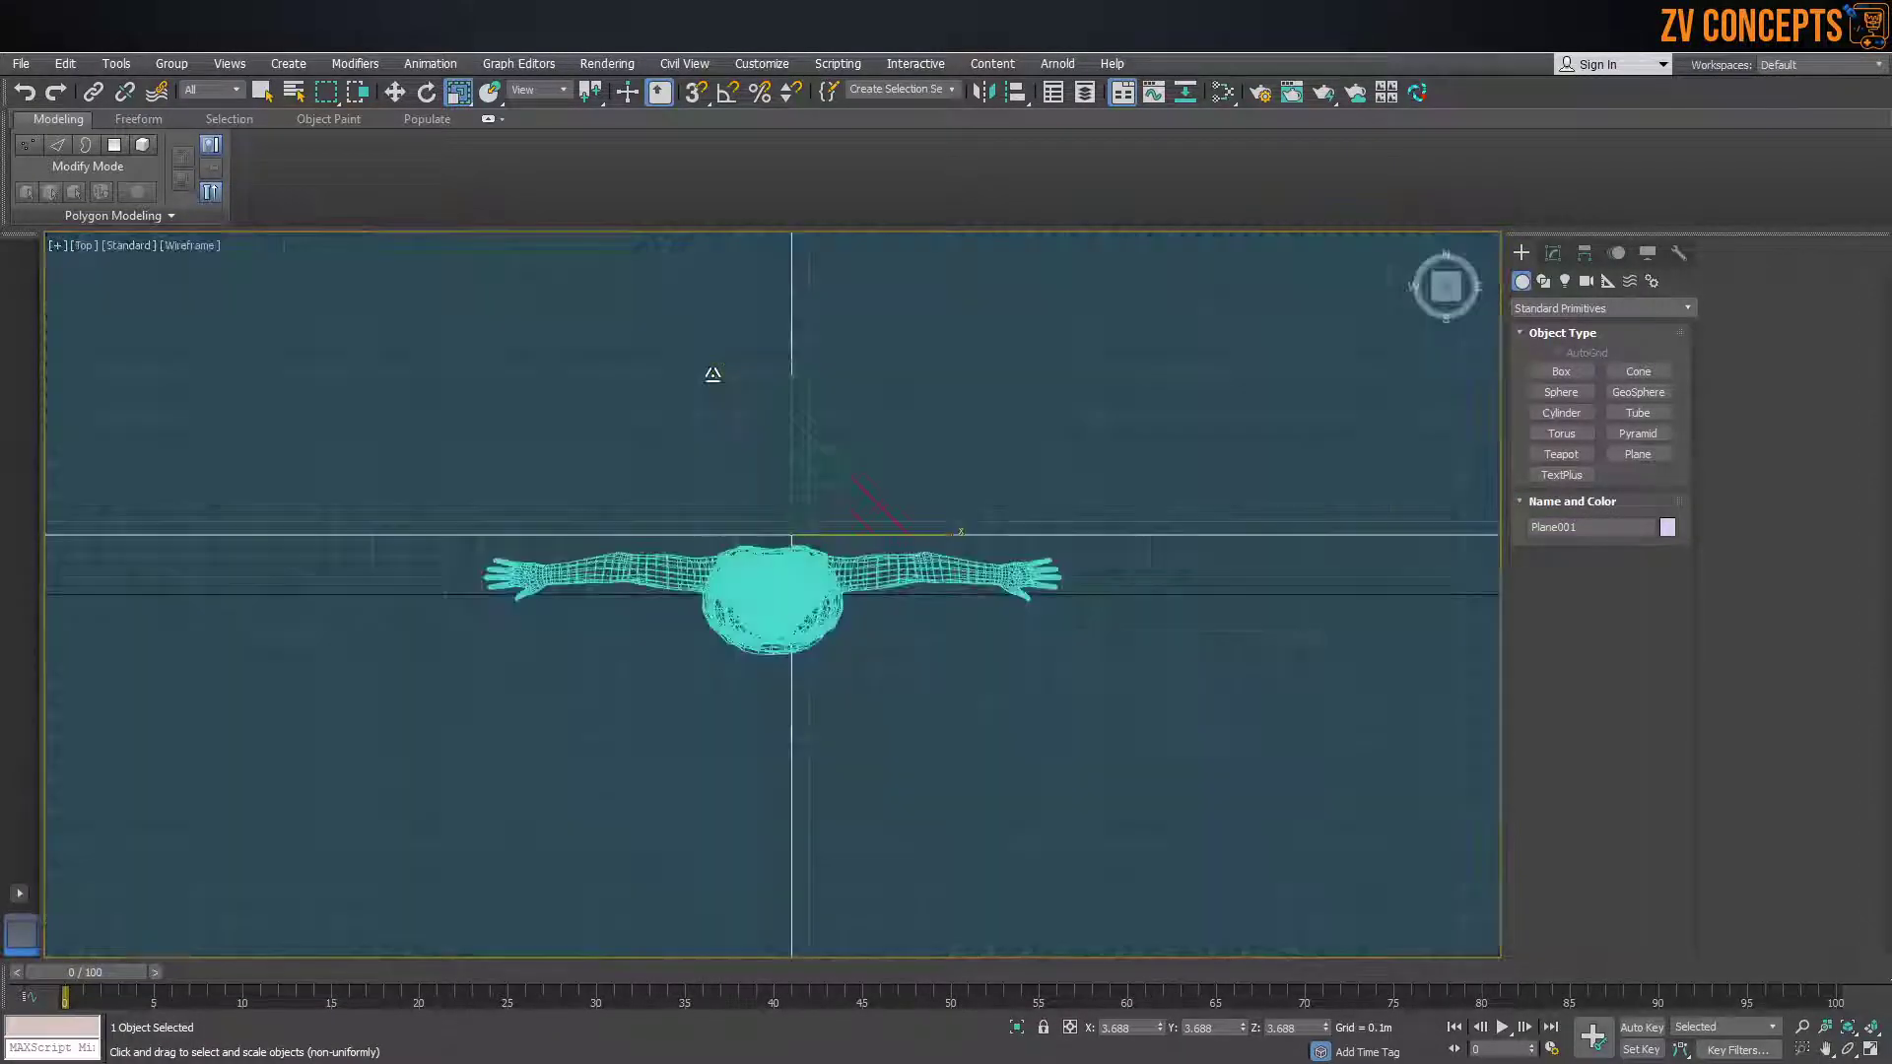
pyautogui.scroll(-6, 808, 523)
pyautogui.press('F3')
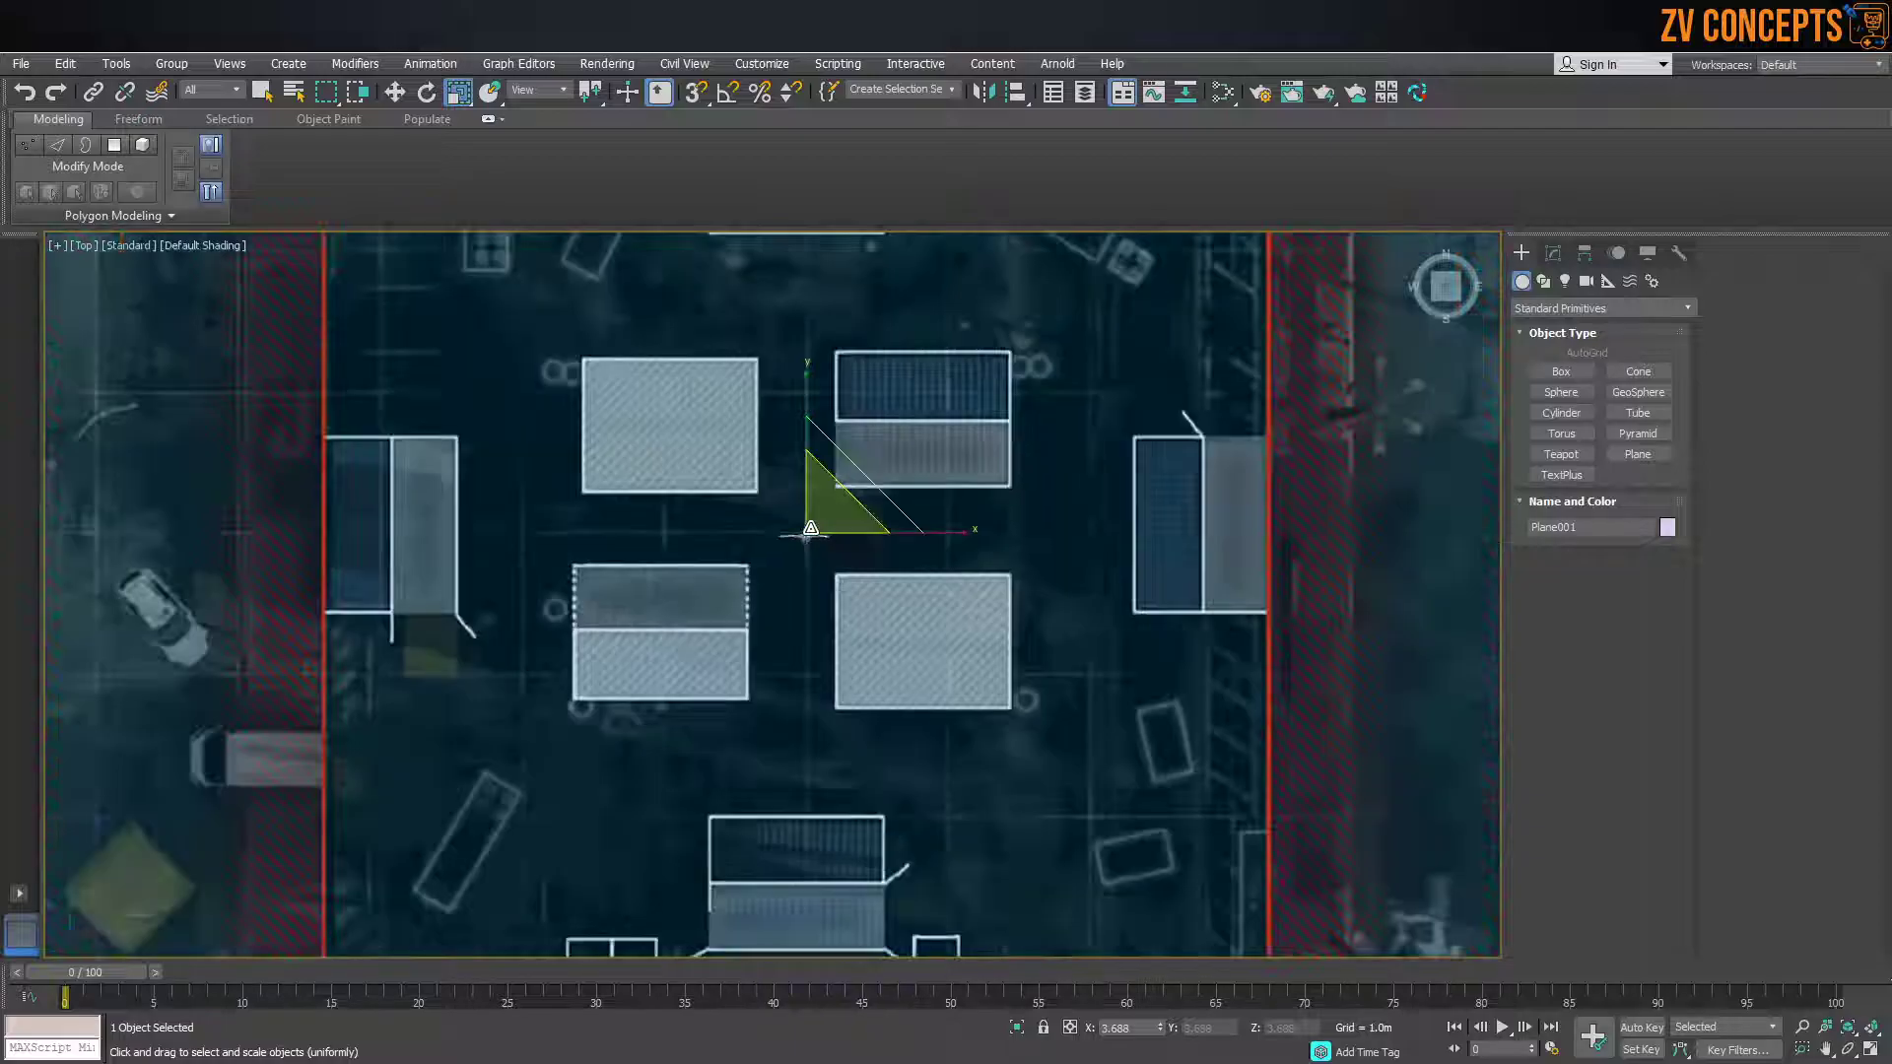
pyautogui.scroll(5, 808, 522)
pyautogui.press('w')
pyautogui.moveTo(796, 438); pyautogui.dragTo(800, 559)
pyautogui.scroll(2, 800, 559)
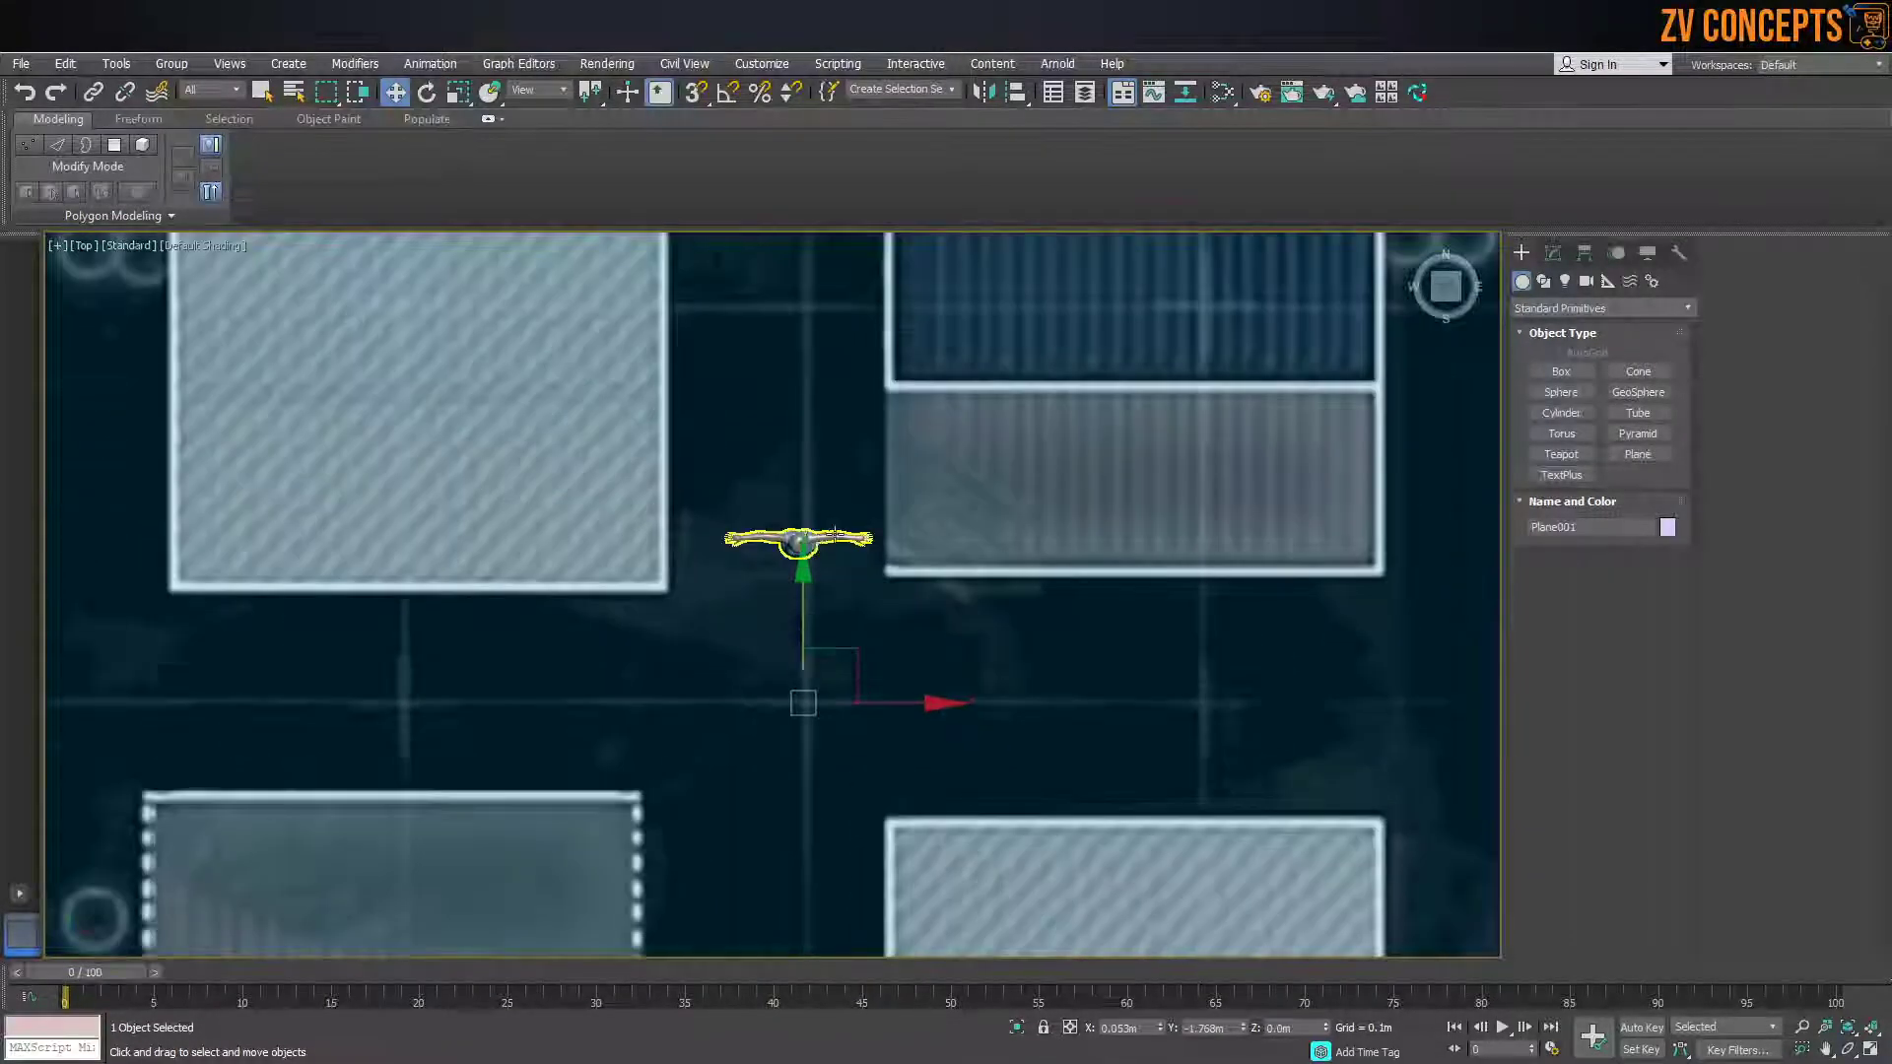
# Rescale the map plane until the container gap matches the character's arm span, and shift the character slightly along X into the gap
pyautogui.press('r')
pyautogui.moveTo(808, 669); pyautogui.dragTo(832, 724)
pyautogui.press('w')
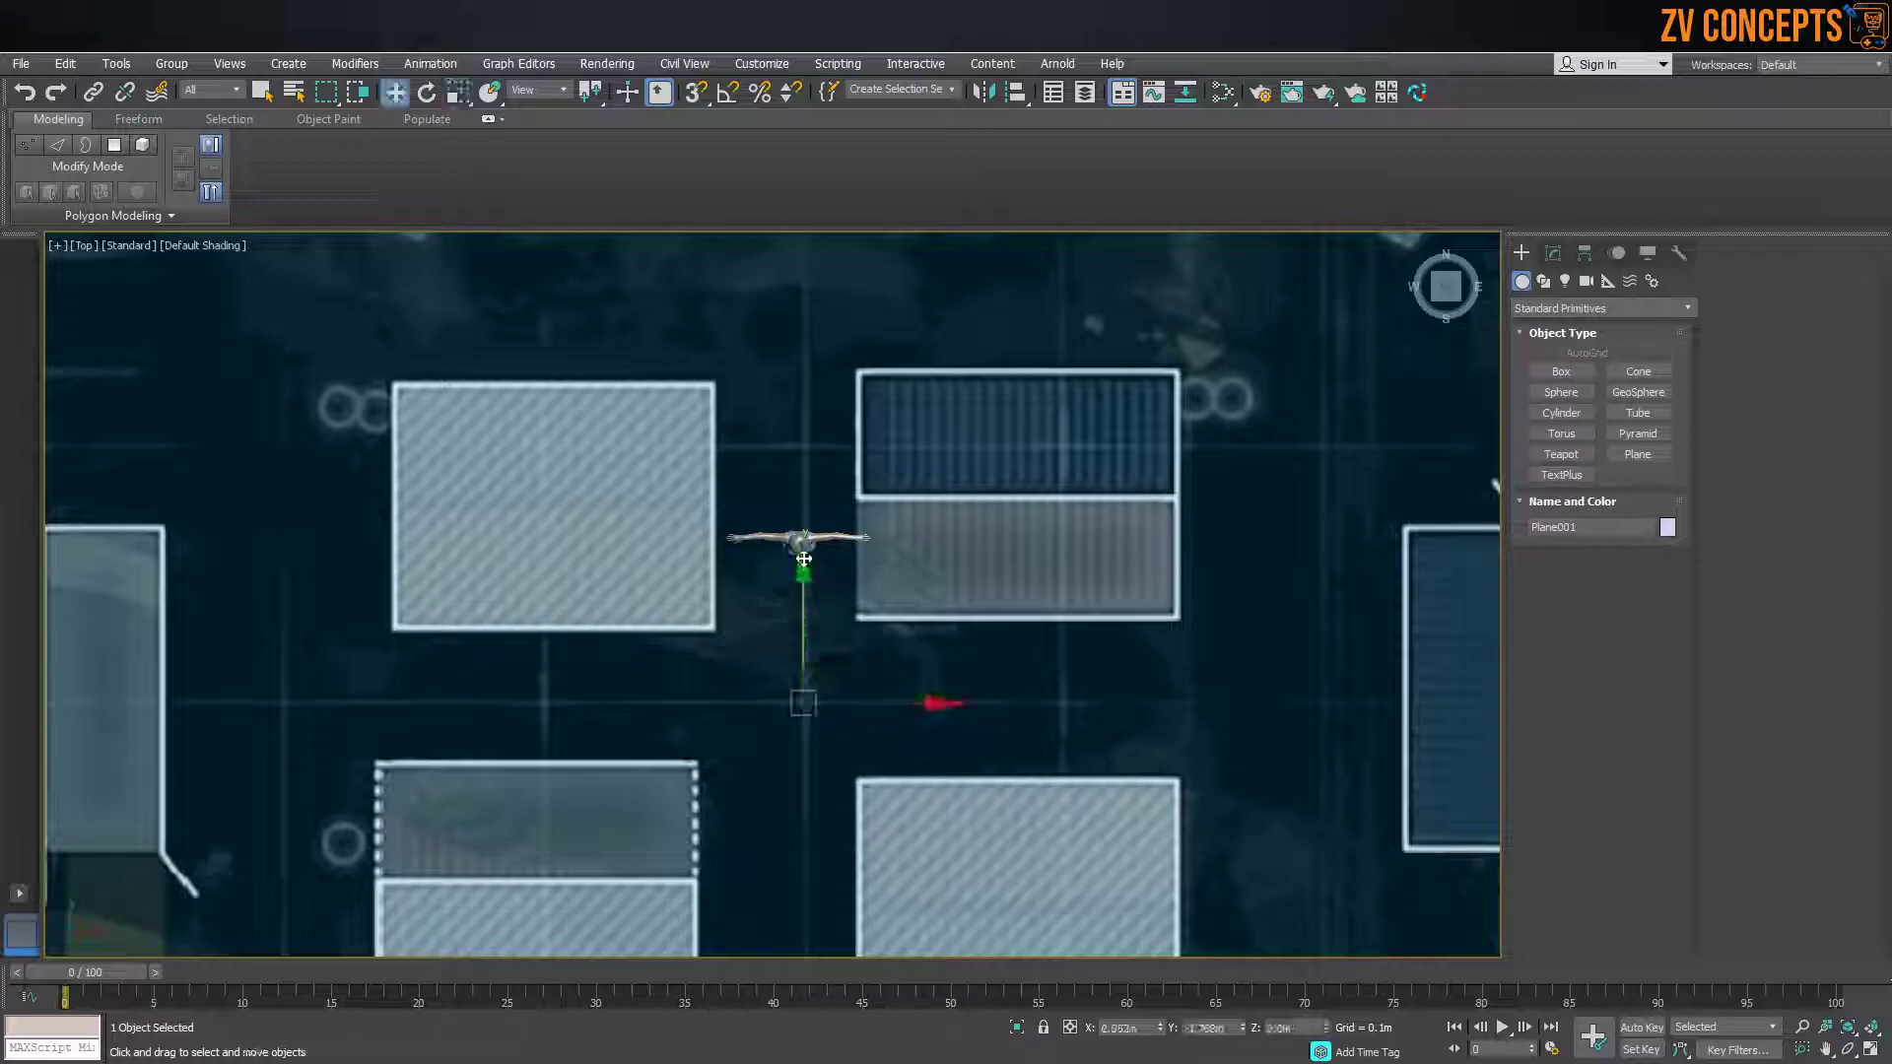
pyautogui.click(850, 538)
pyautogui.moveTo(877, 538); pyautogui.dragTo(876, 538)
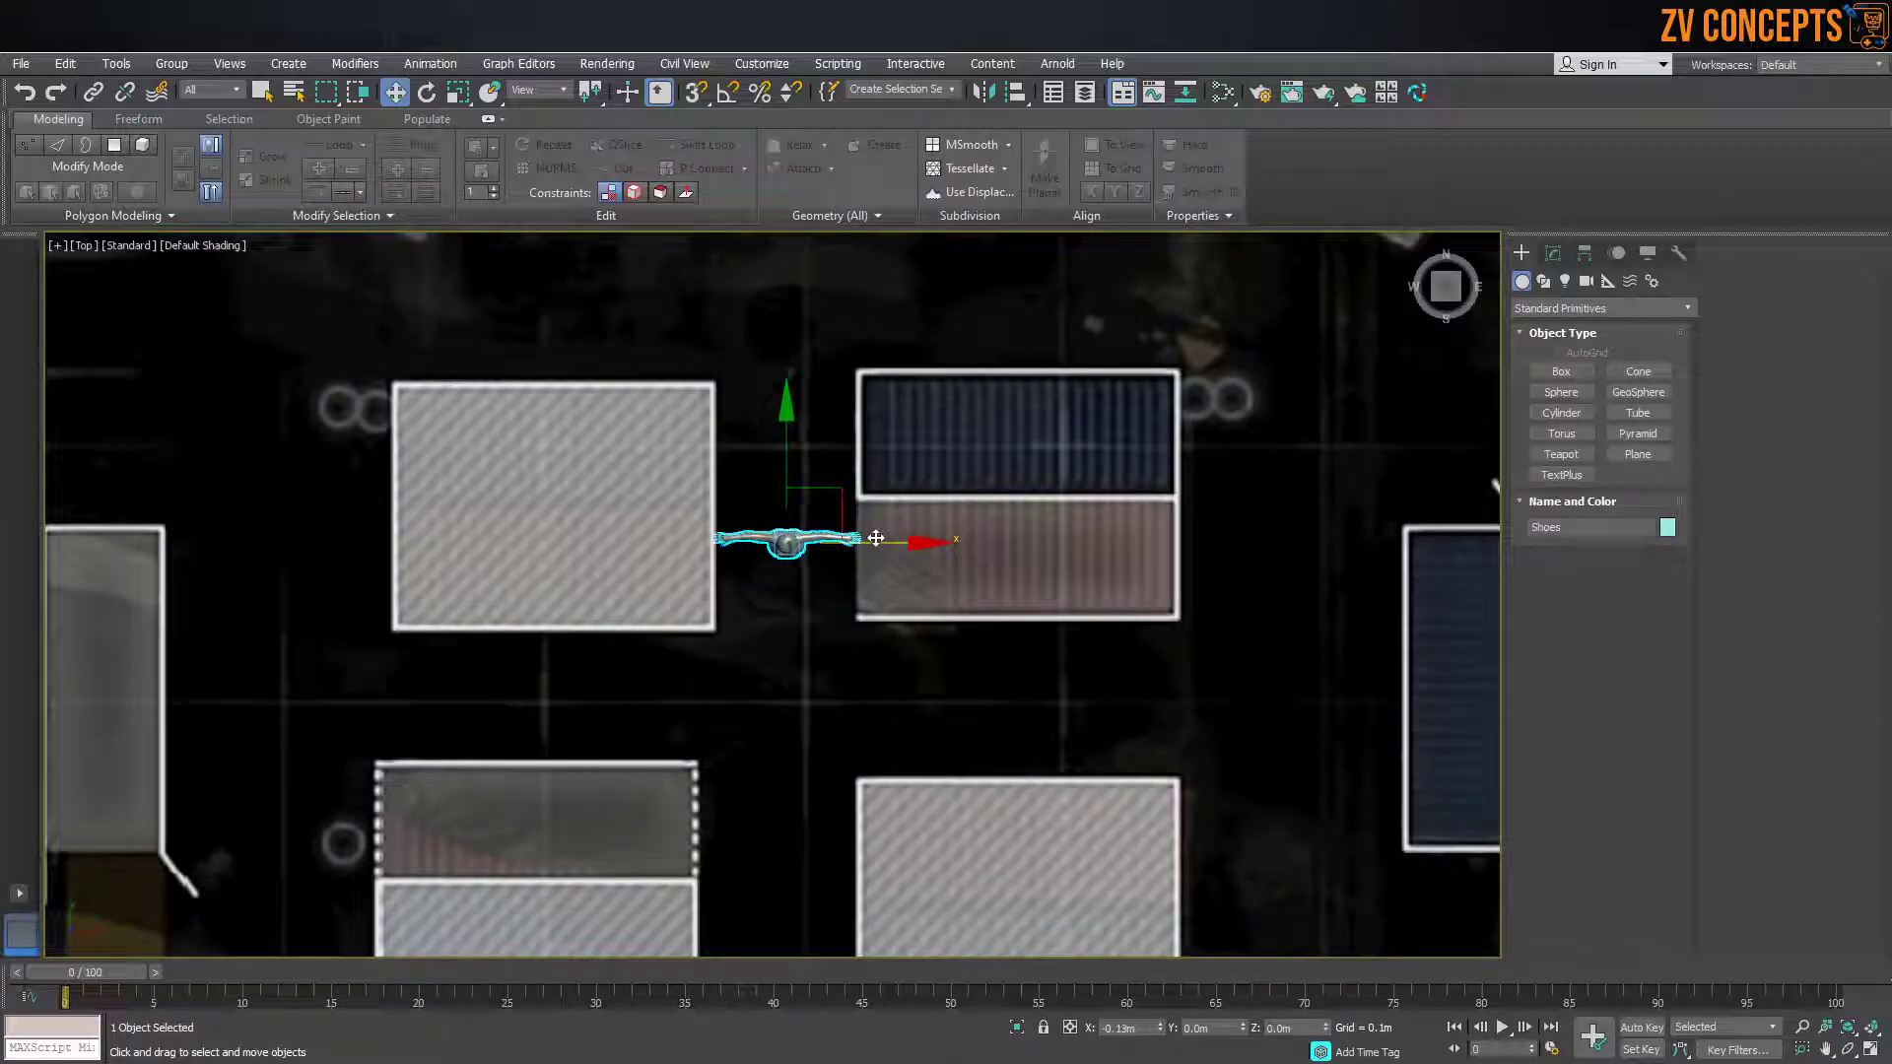
# Examine the map plane and character in Perspective view to judge their relative scale
pyautogui.scroll(-5, 863, 538)
pyautogui.press('p')
pyautogui.keyDown('alt'); pyautogui.moveTo(843, 496); pyautogui.dragTo(824, 443, button='middle'); pyautogui.keyUp('alt')
pyautogui.scroll(-5, 924, 407)
pyautogui.click(924, 408)
pyautogui.click(897, 487)
pyautogui.keyDown('alt'); pyautogui.moveTo(788, 525); pyautogui.dragTo(770, 561, button='middle'); pyautogui.keyUp('alt')
pyautogui.scroll(4, 824, 538)
pyautogui.scroll(-5, 823, 538)
pyautogui.scroll(6, 770, 560)
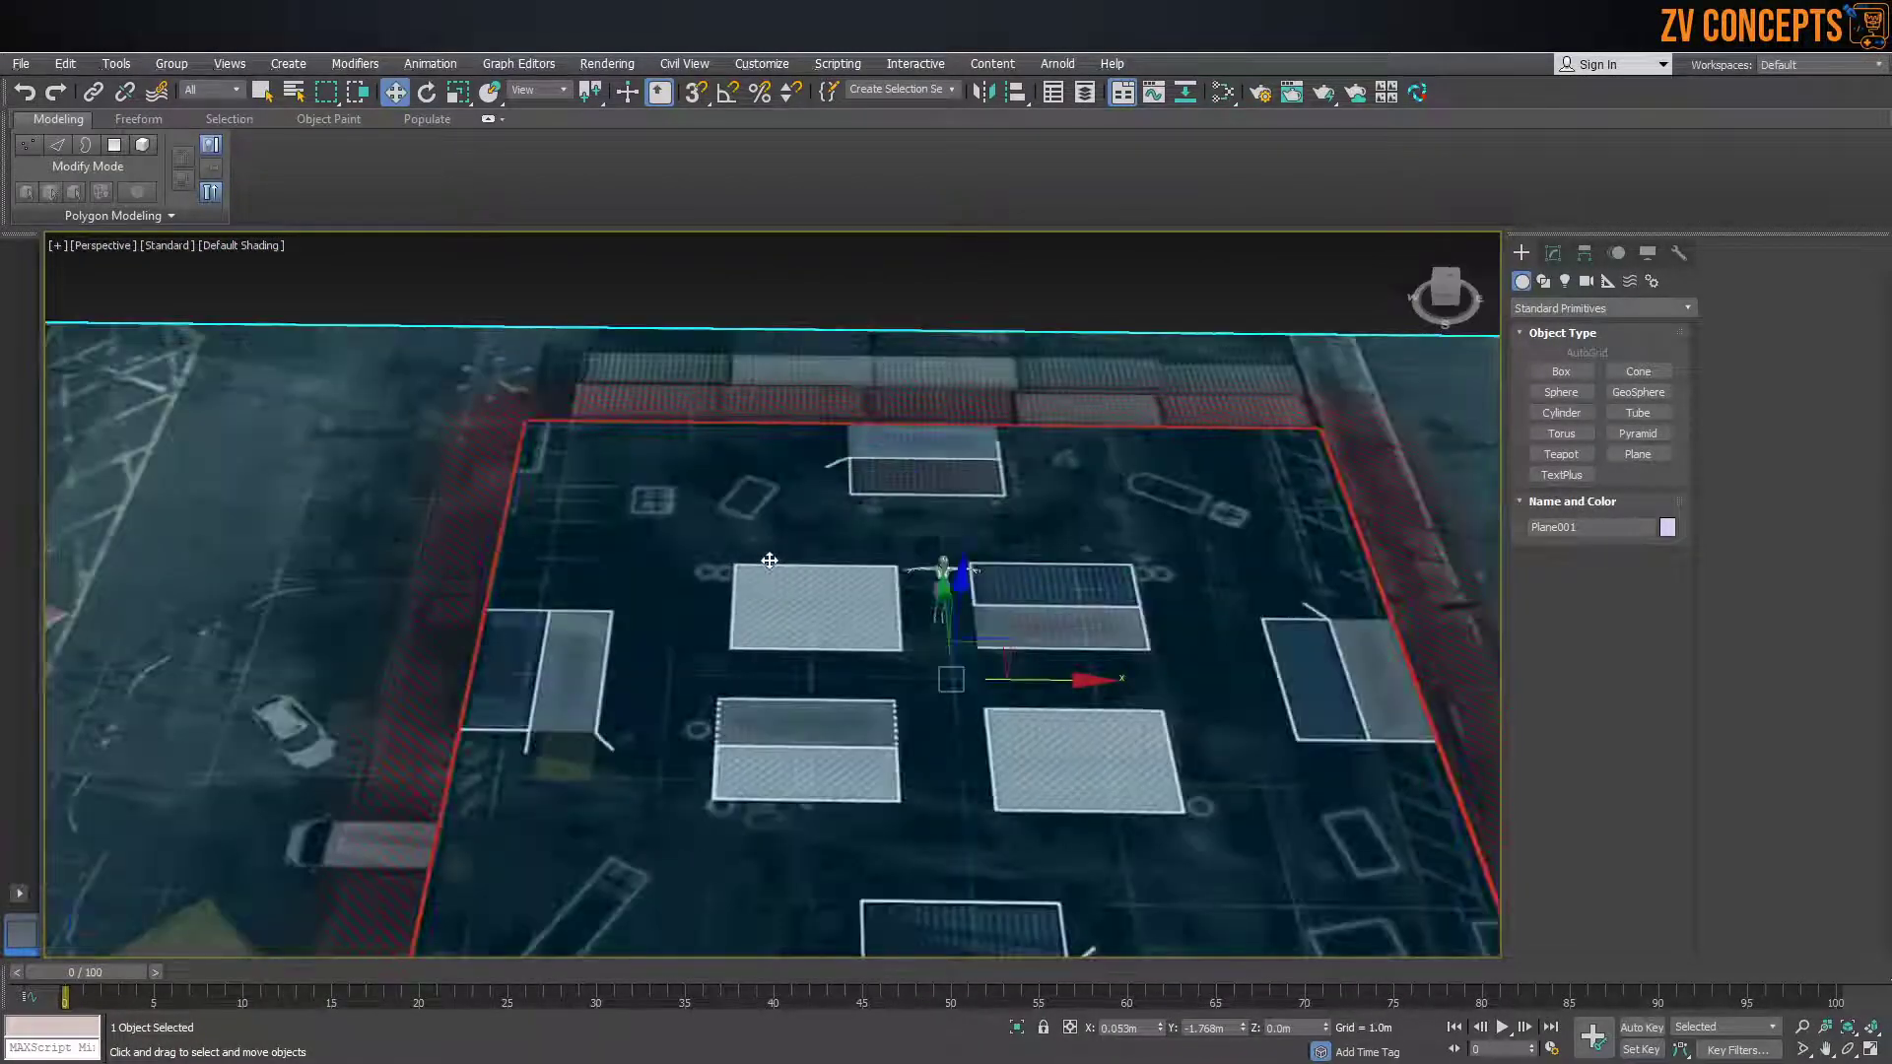
pyautogui.scroll(-5, 770, 561)
pyautogui.keyDown('alt'); pyautogui.moveTo(966, 541); pyautogui.dragTo(895, 498, button='middle'); pyautogui.keyUp('alt')
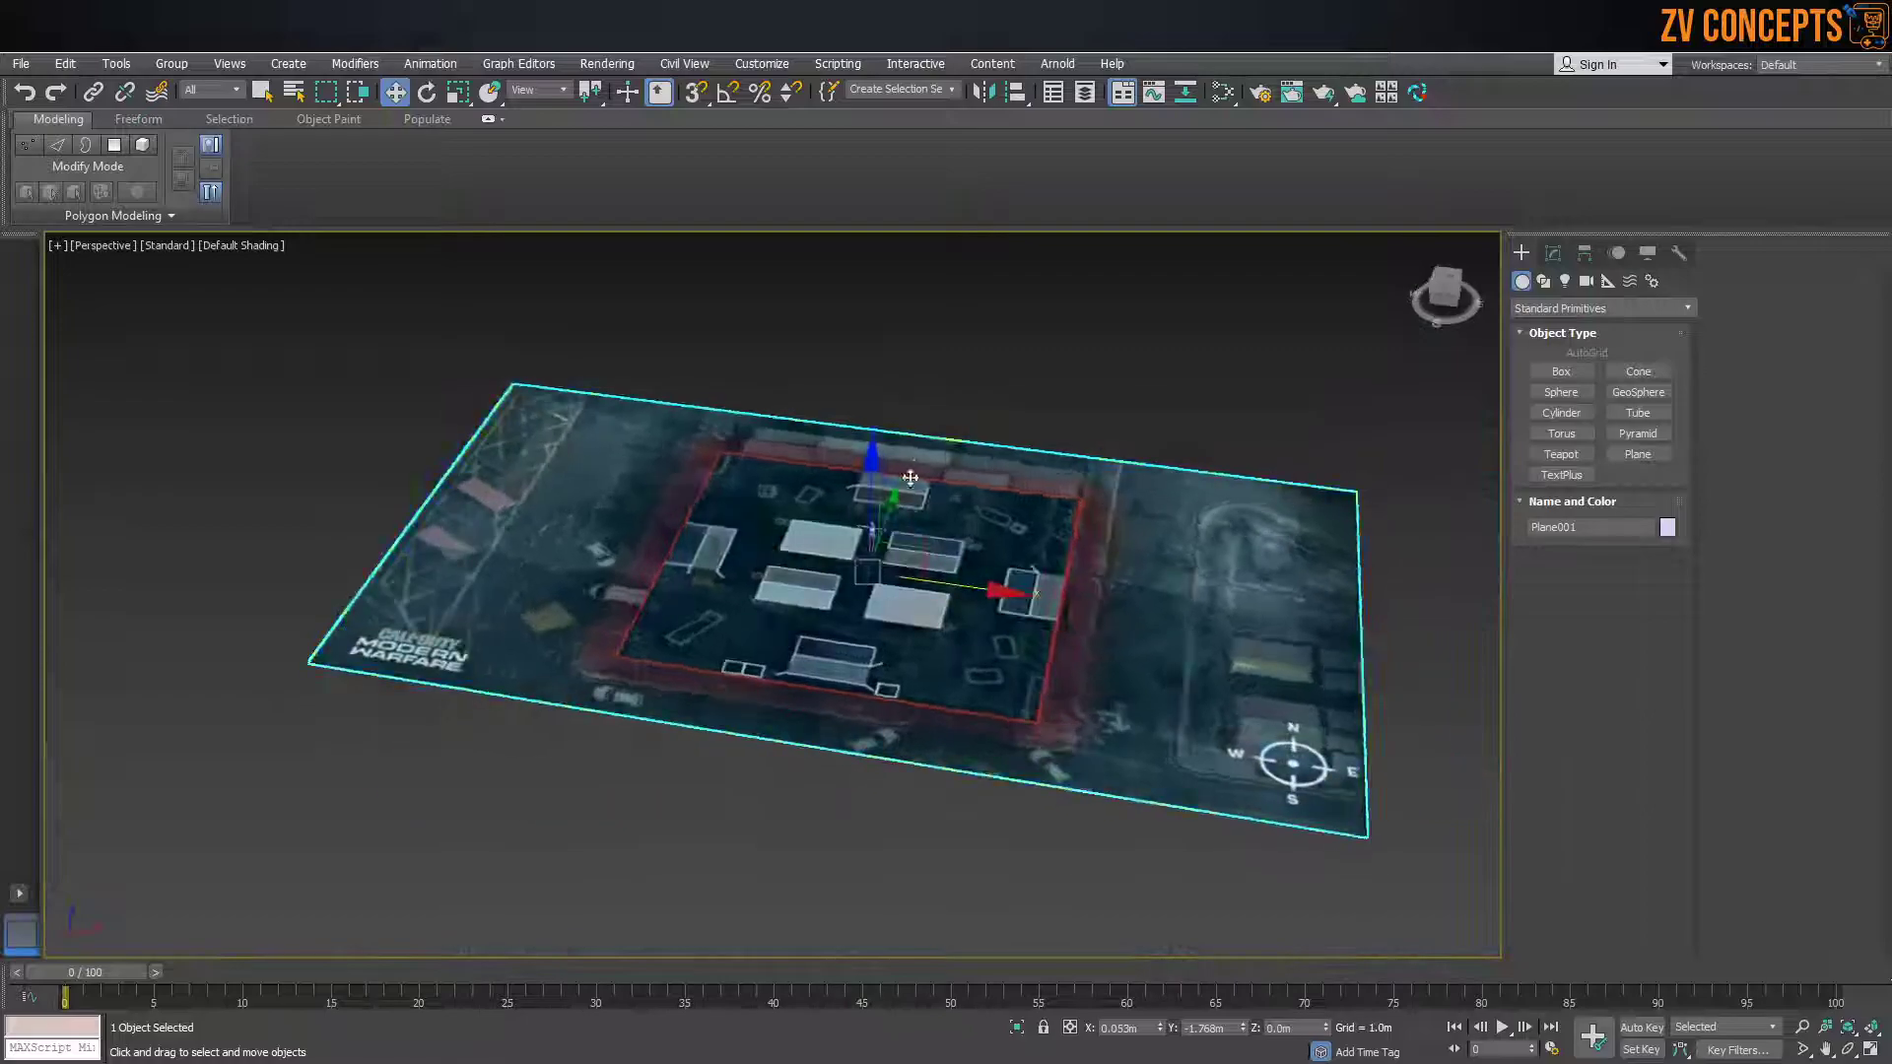
pyautogui.click(978, 367)
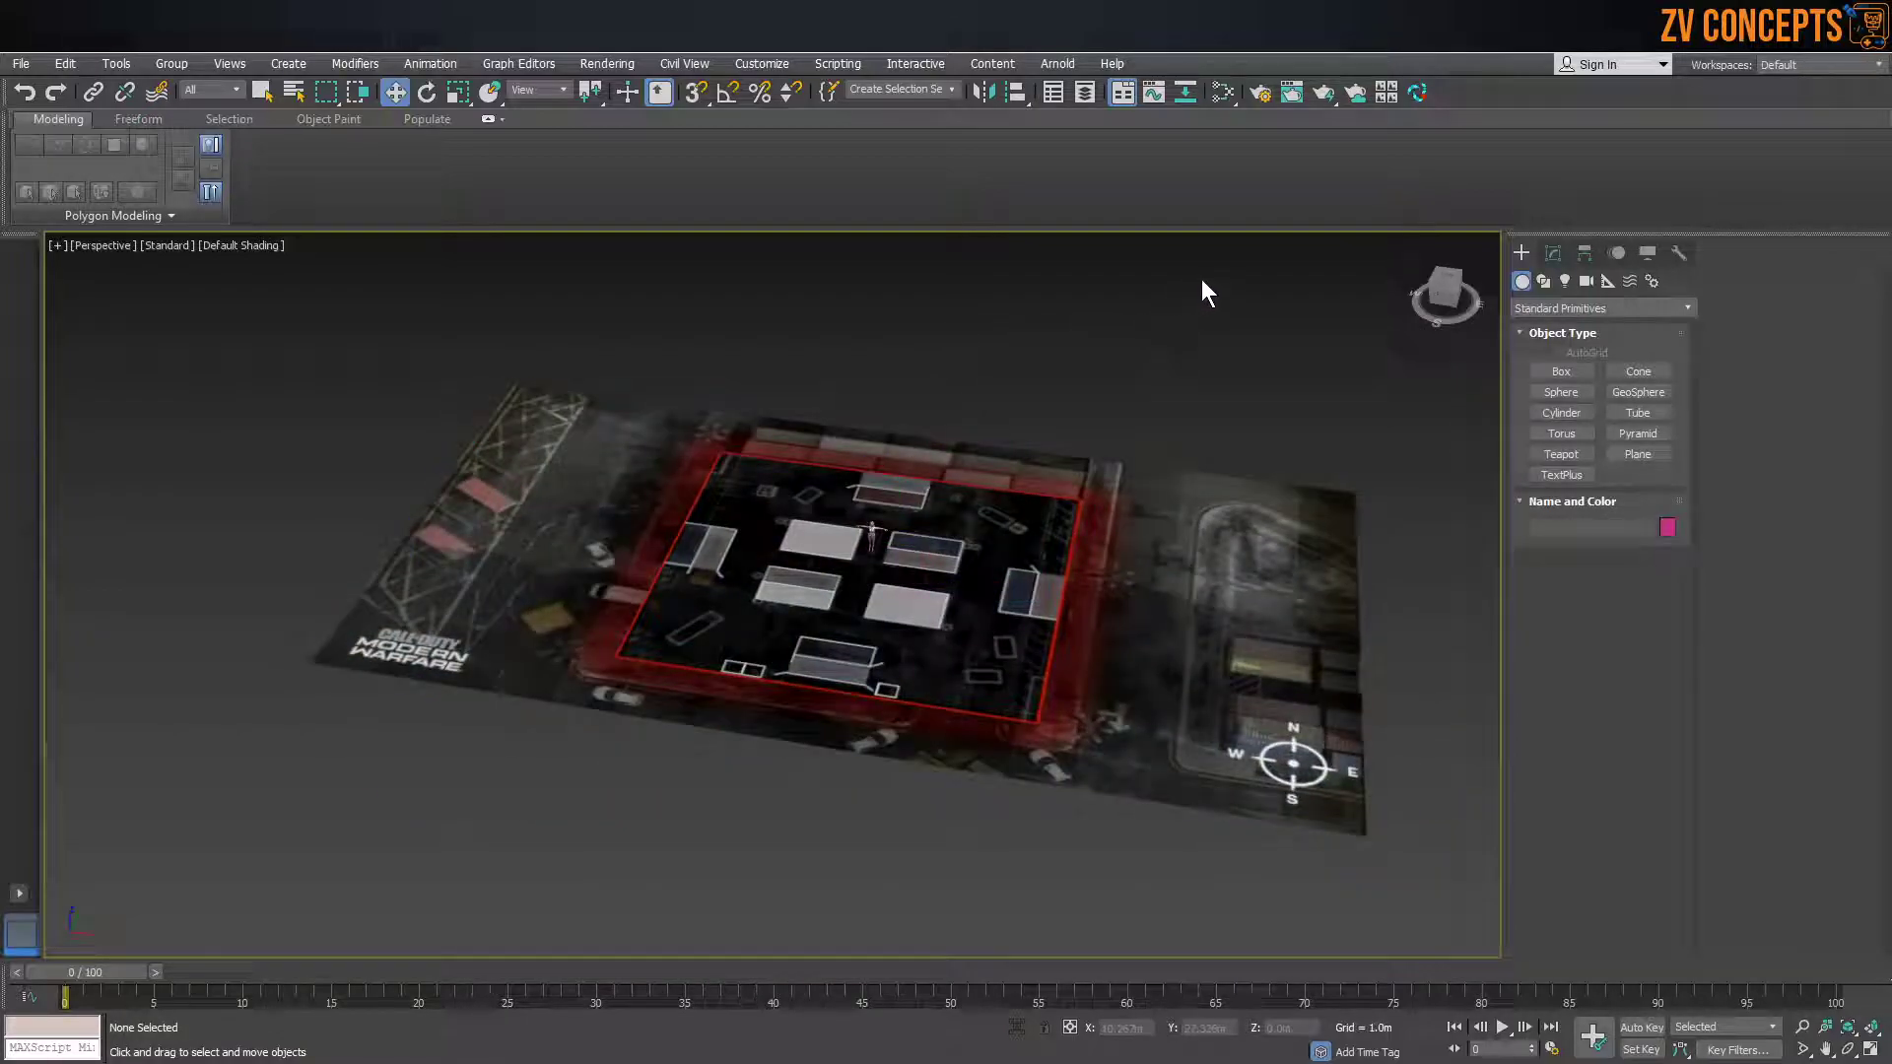
# Reset the map plane's transforms with Reset XForm and convert it to an Editable Poly
pyautogui.click(1164, 556)
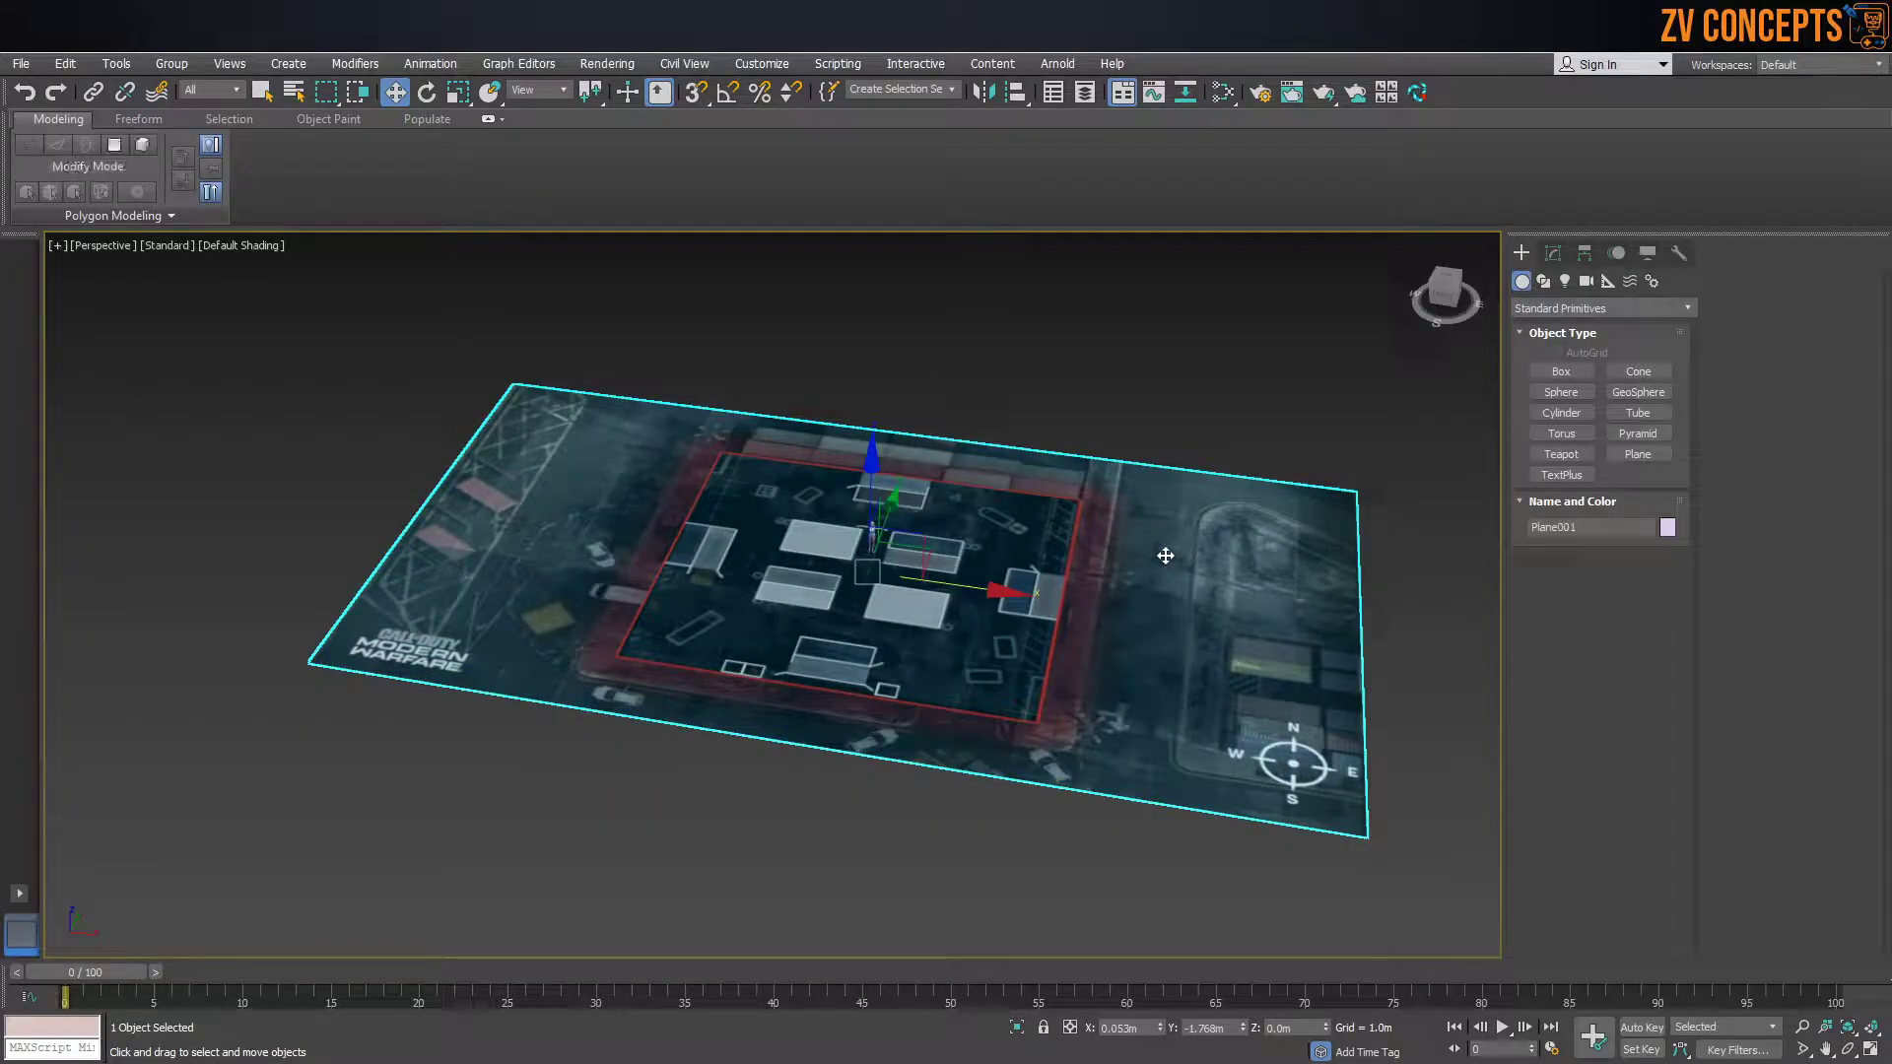
pyautogui.click(1670, 254)
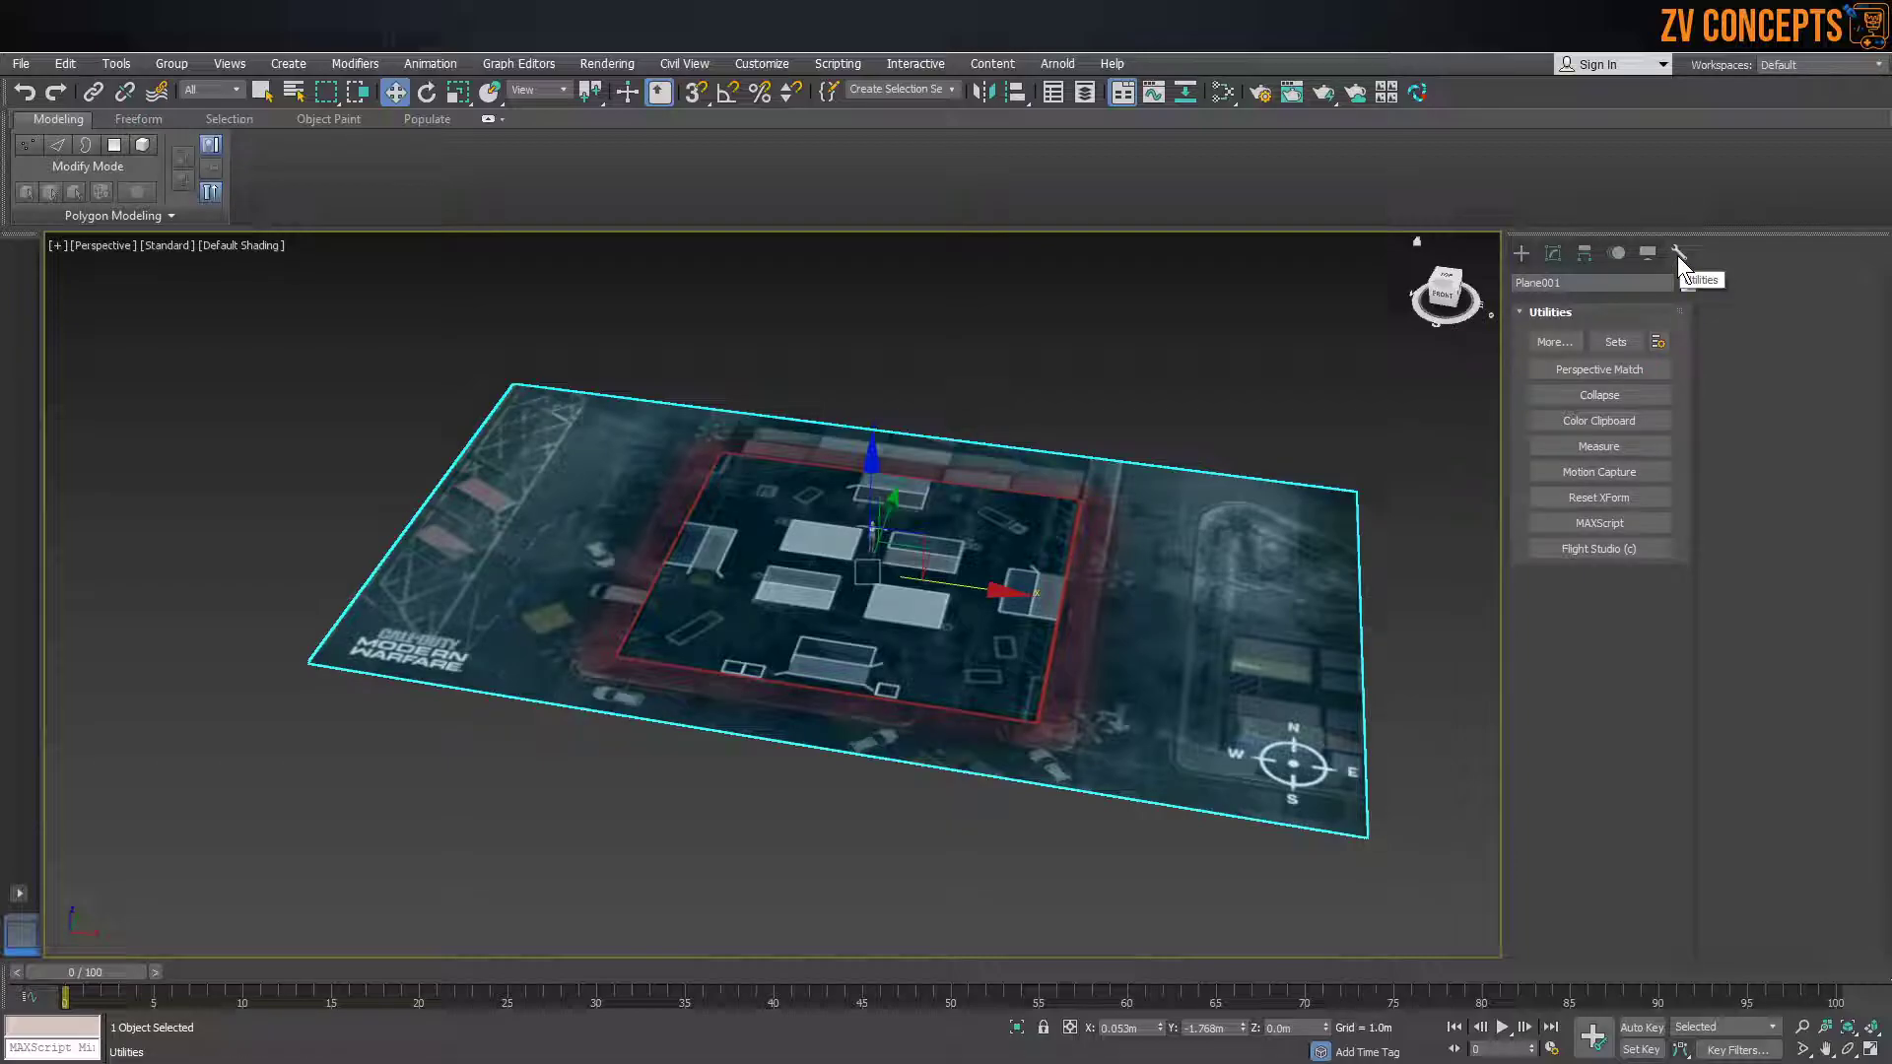
pyautogui.click(1572, 497)
pyautogui.click(1606, 617)
pyautogui.rightClick(1188, 565)
pyautogui.moveTo(1220, 737)
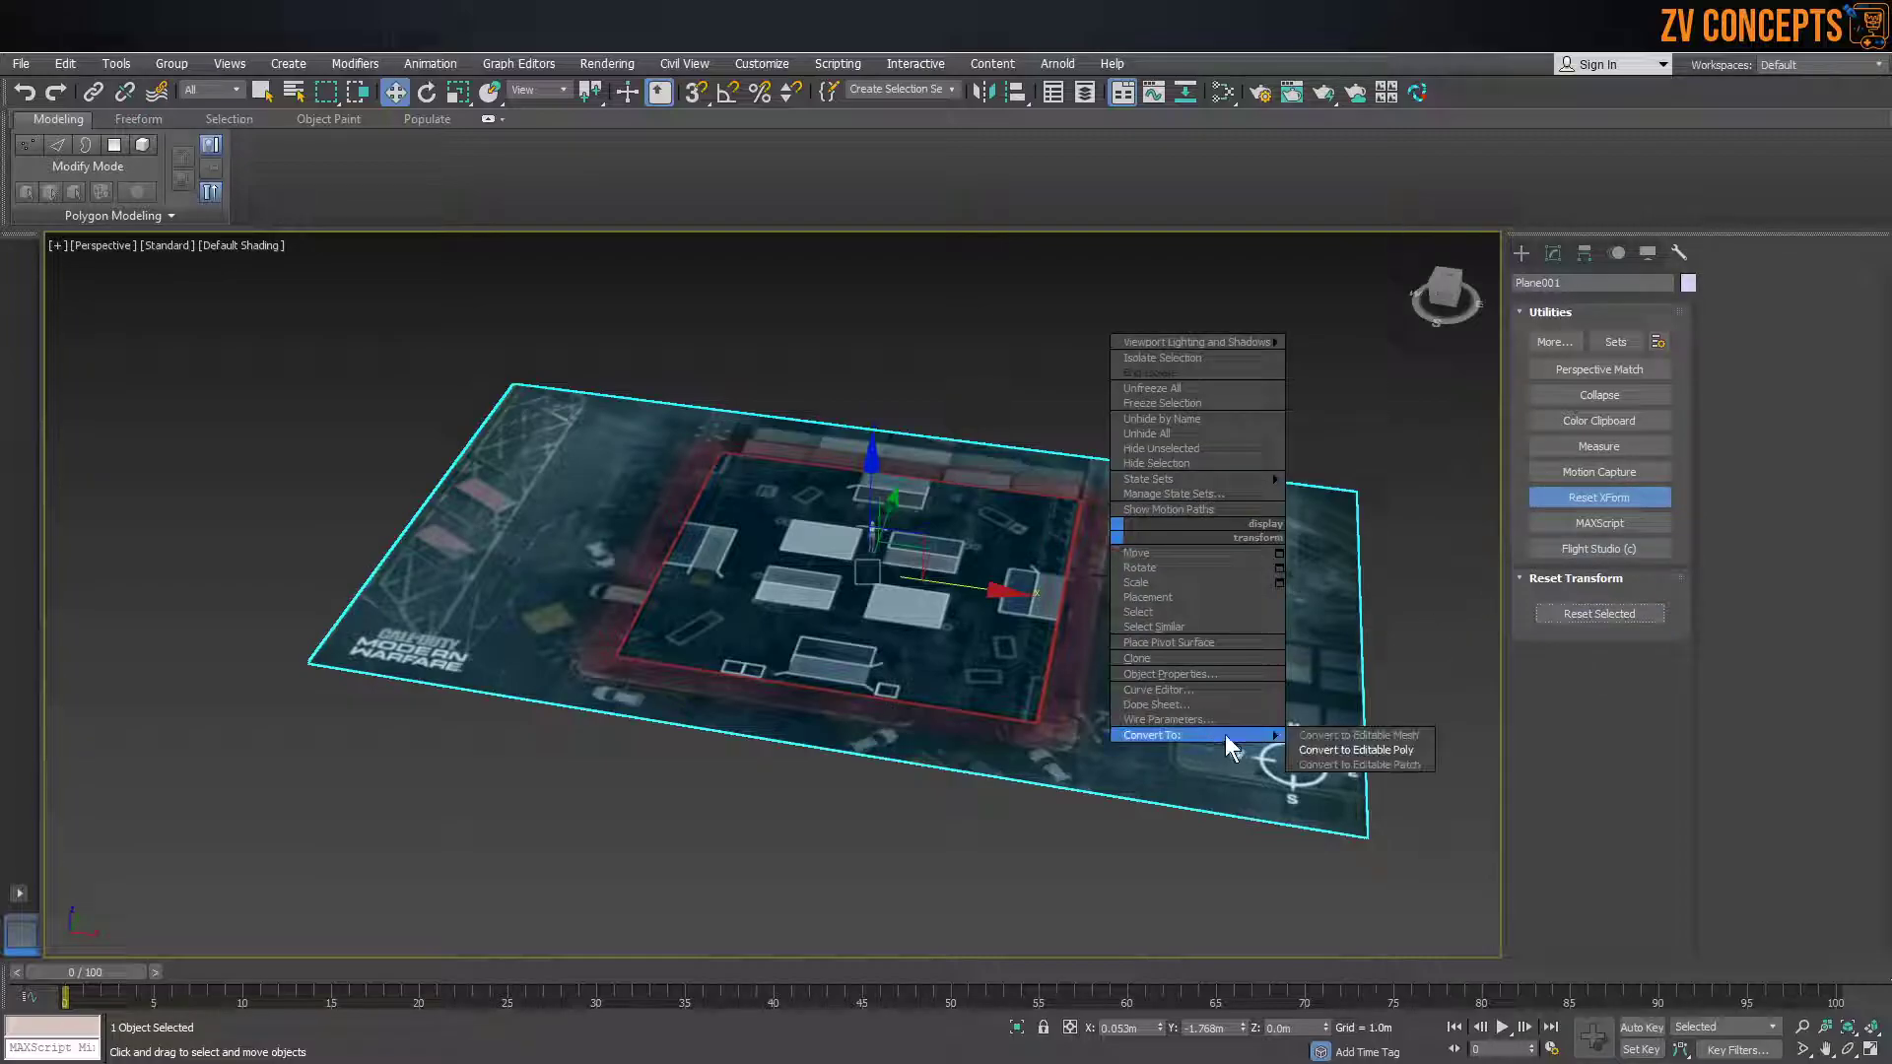
pyautogui.click(1353, 751)
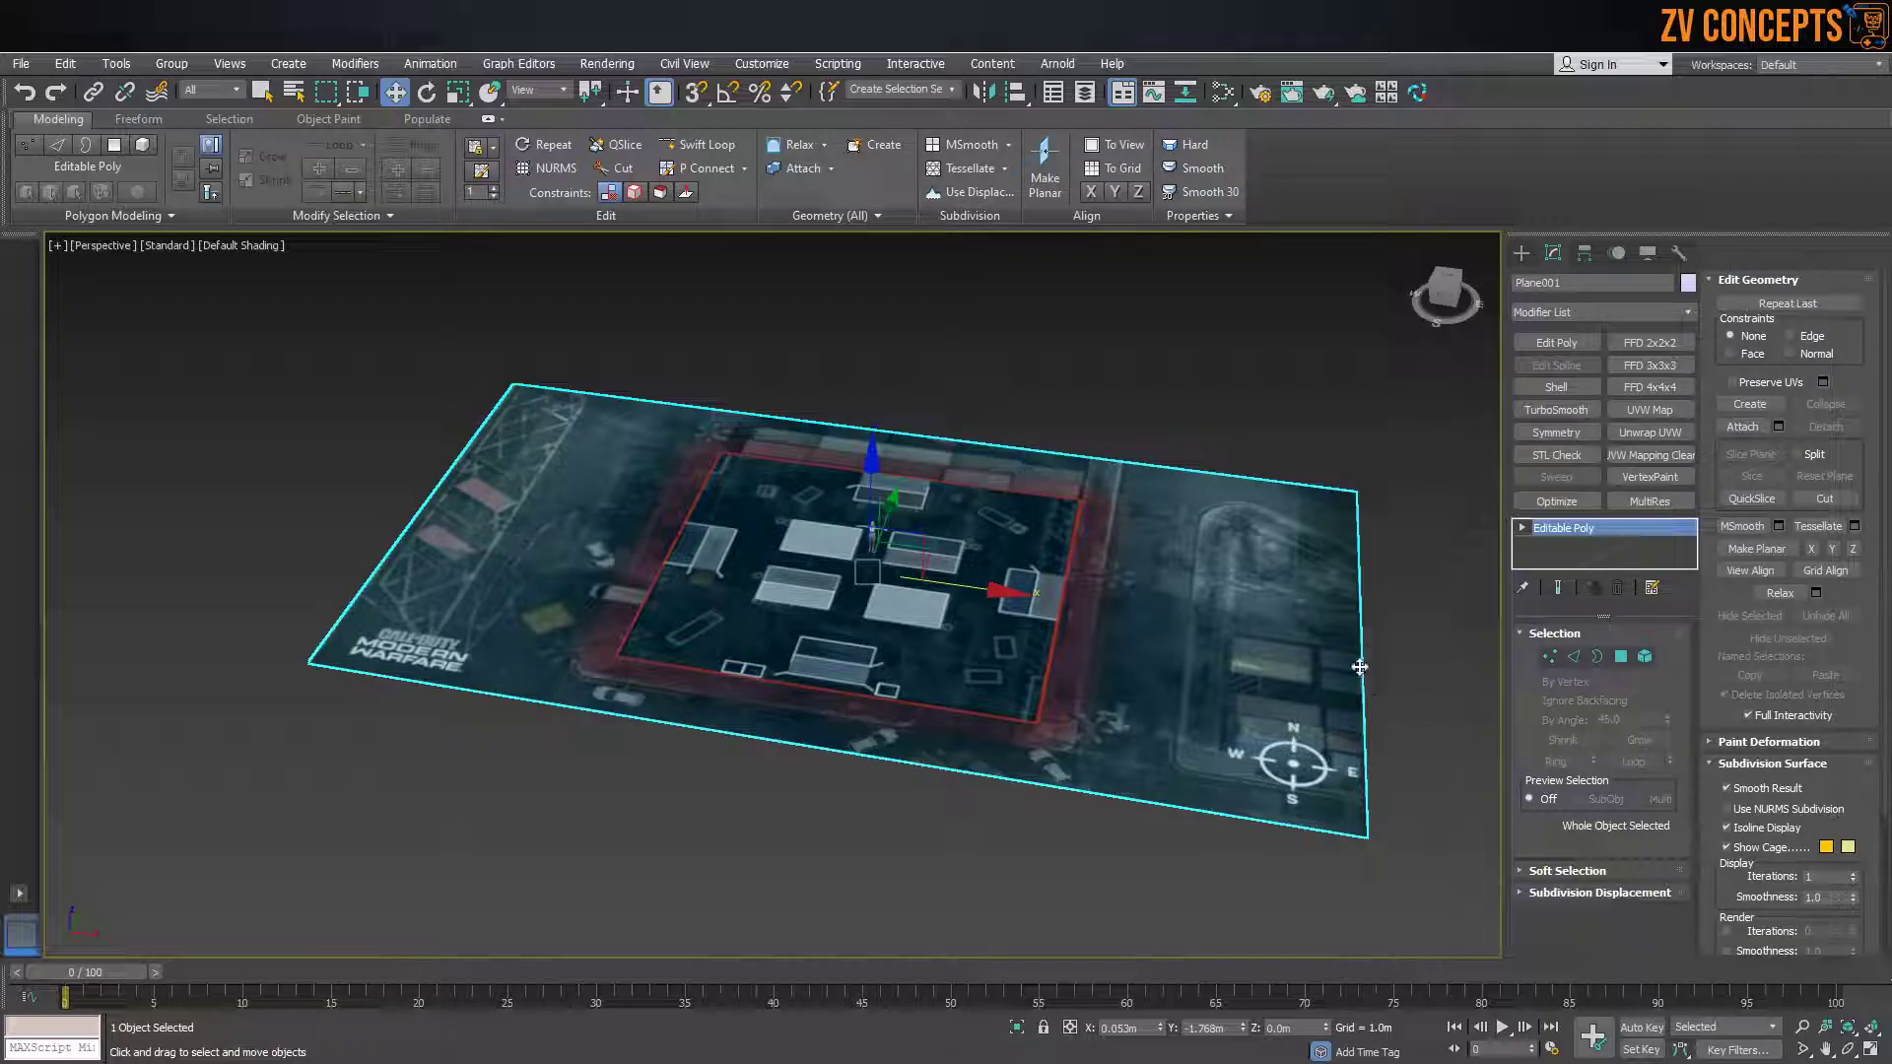
# Create a box over the container half beside the character, about 1.35 m long, 3.57 m wide and 1.34 m high
pyautogui.keyDown('alt'); pyautogui.moveTo(801, 506); pyautogui.dragTo(1081, 650, button='middle'); pyautogui.keyUp('alt')
pyautogui.scroll(8, 963, 540)
pyautogui.moveTo(1081, 650); pyautogui.dragTo(937, 485, button='middle')
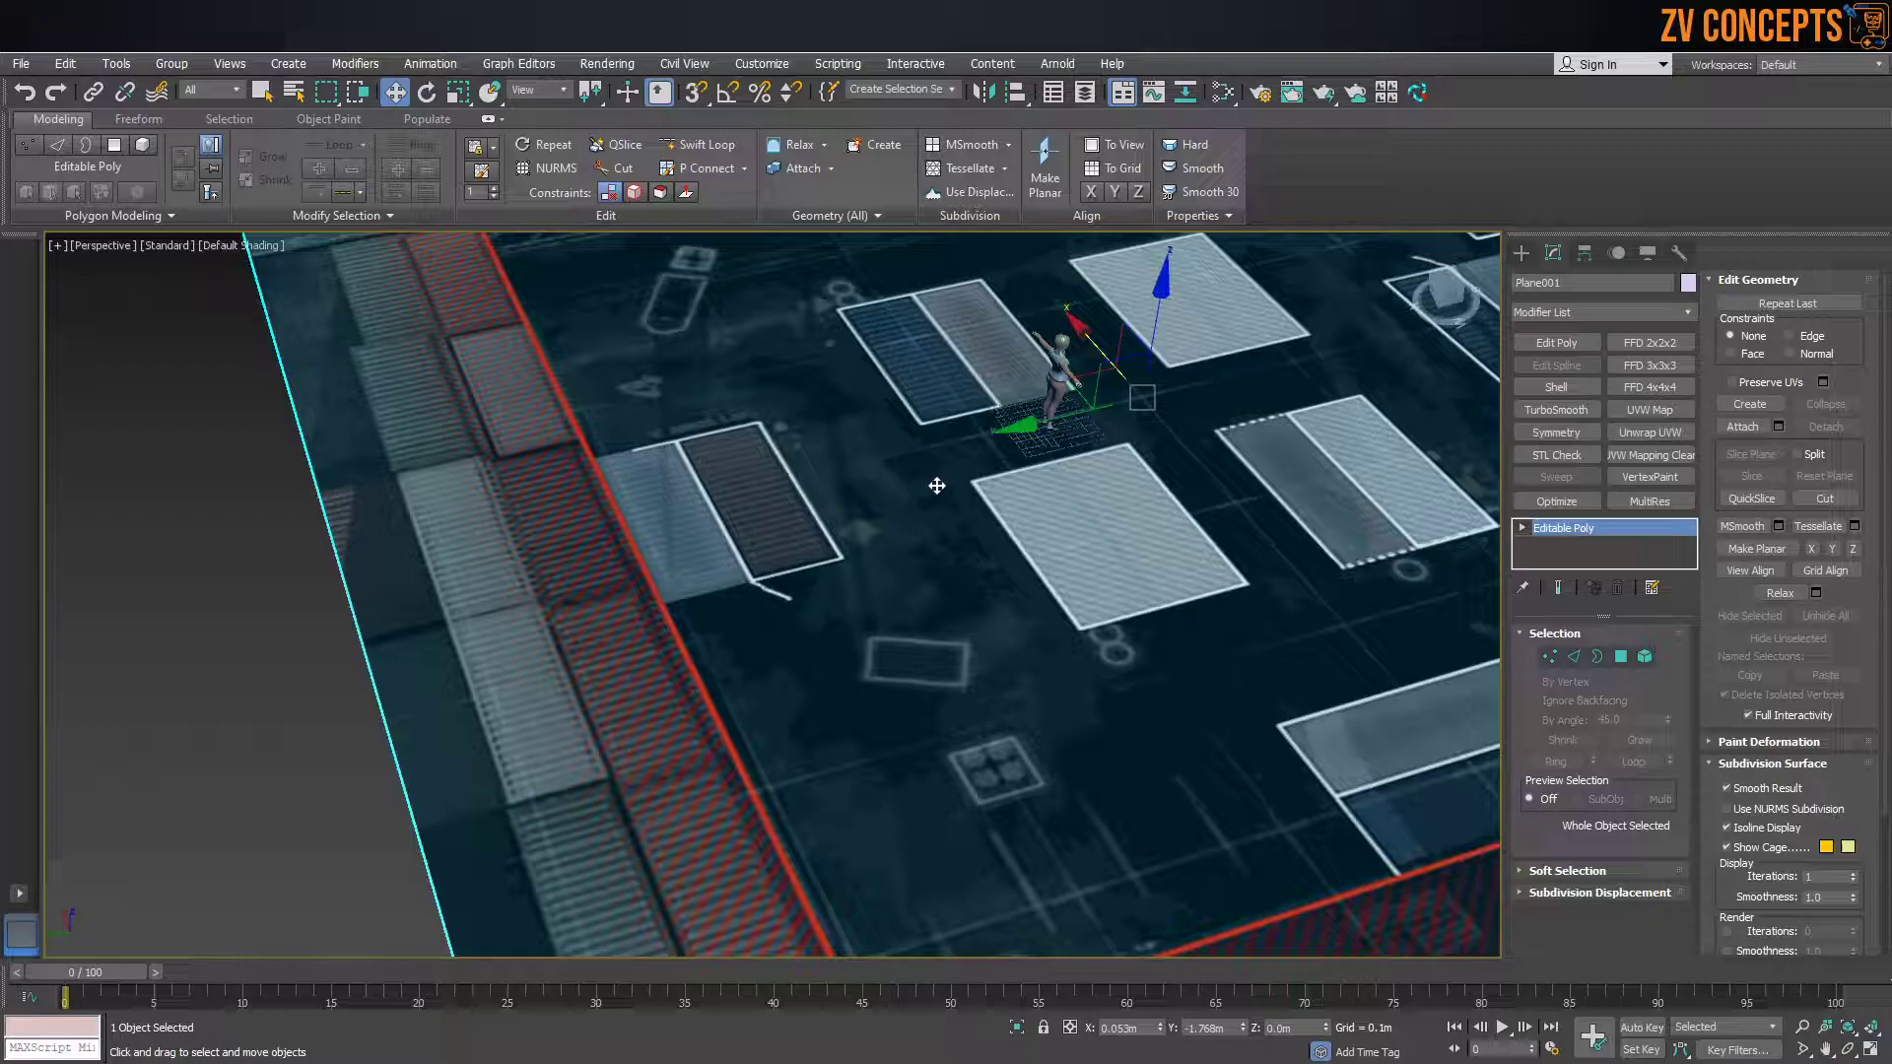
pyautogui.keyDown('alt'); pyautogui.moveTo(937, 477); pyautogui.dragTo(985, 492, button='middle'); pyautogui.keyUp('alt')
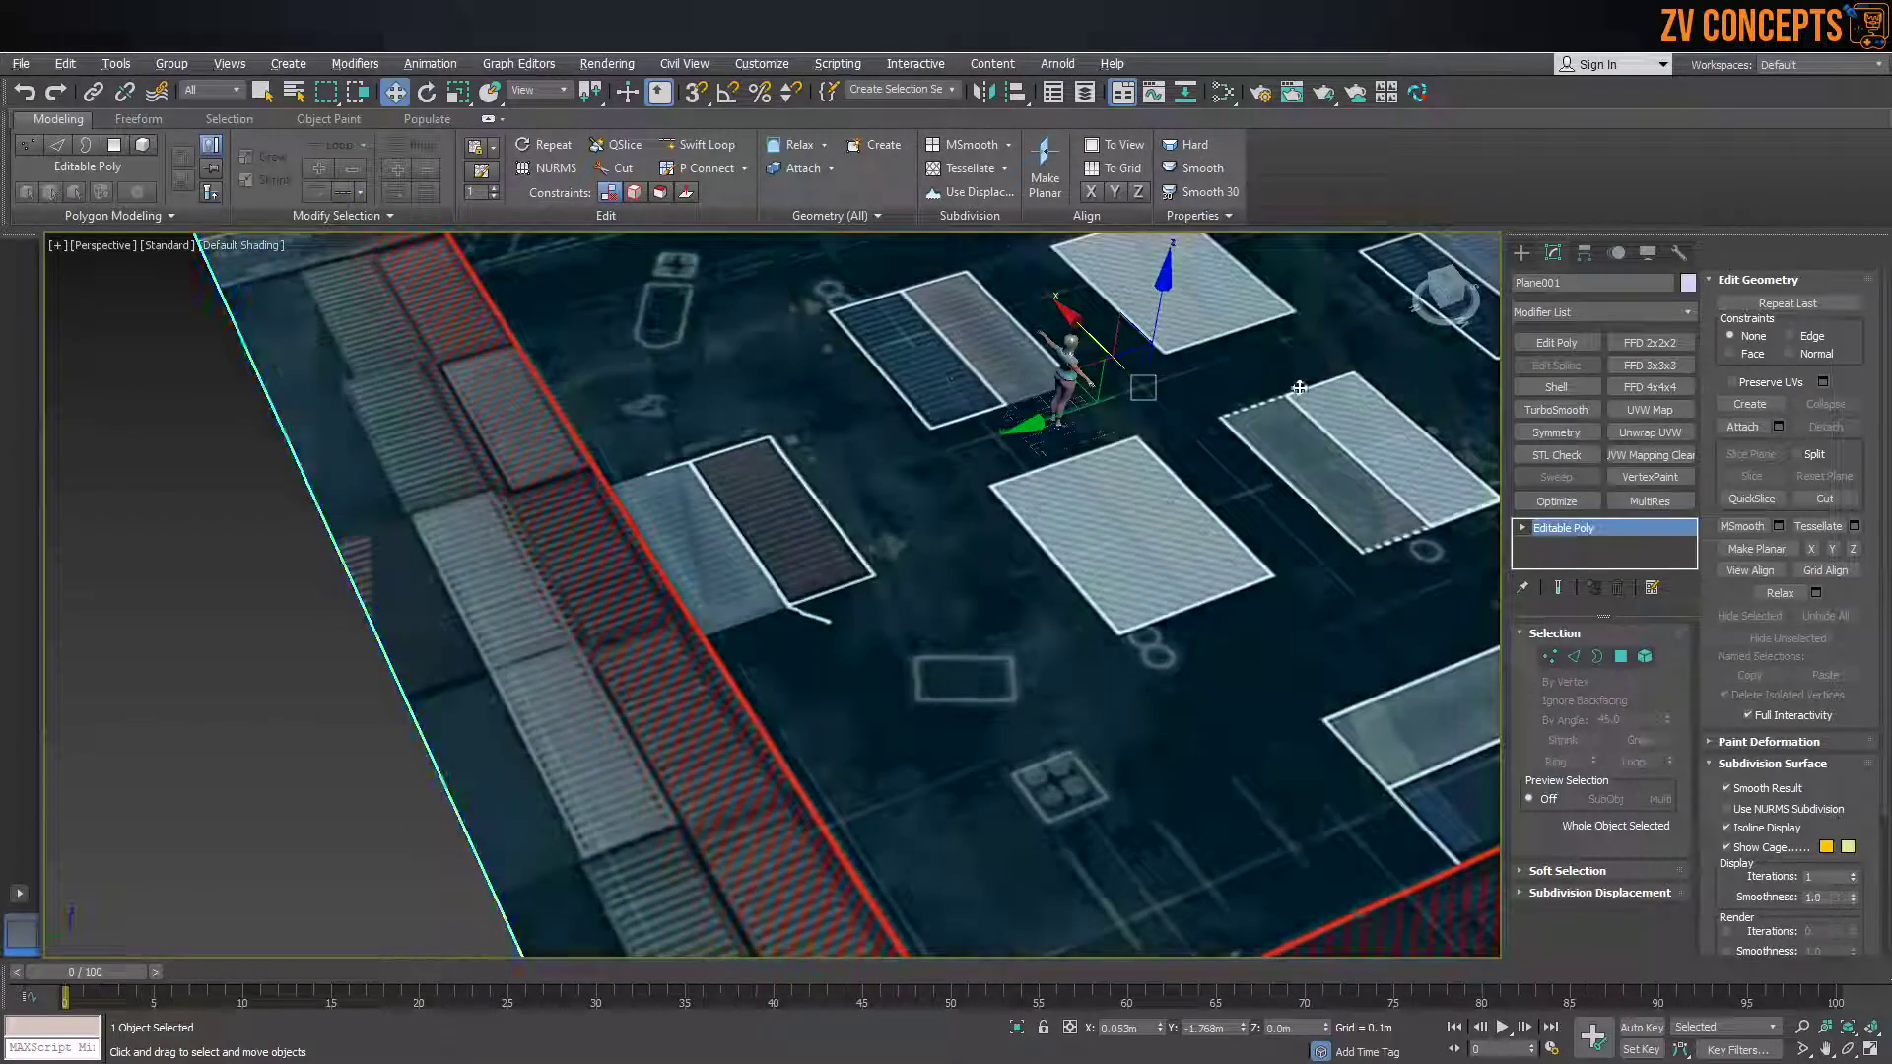
pyautogui.click(1517, 257)
pyautogui.click(1579, 375)
pyautogui.moveTo(1108, 379); pyautogui.dragTo(938, 538, button='middle')
pyautogui.scroll(3, 799, 416)
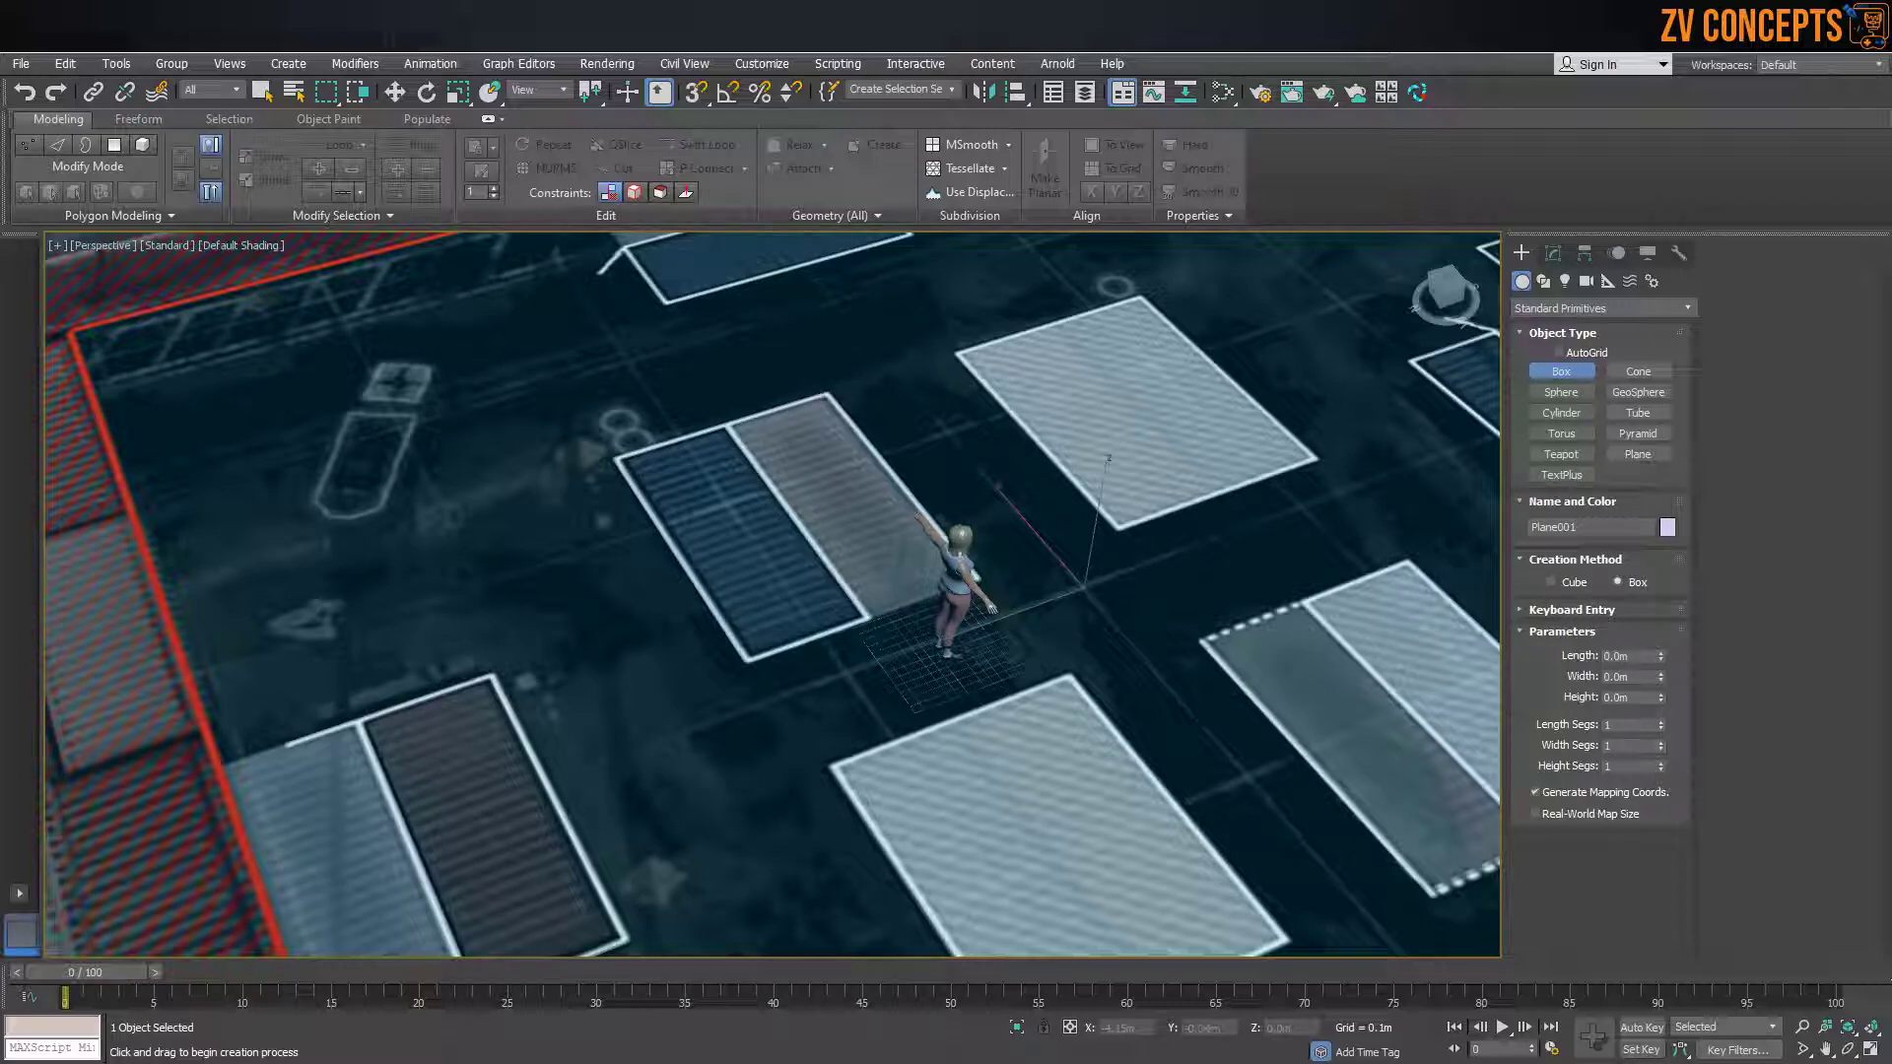
pyautogui.keyDown('alt'); pyautogui.moveTo(758, 493); pyautogui.dragTo(808, 443, button='middle'); pyautogui.keyUp('alt')
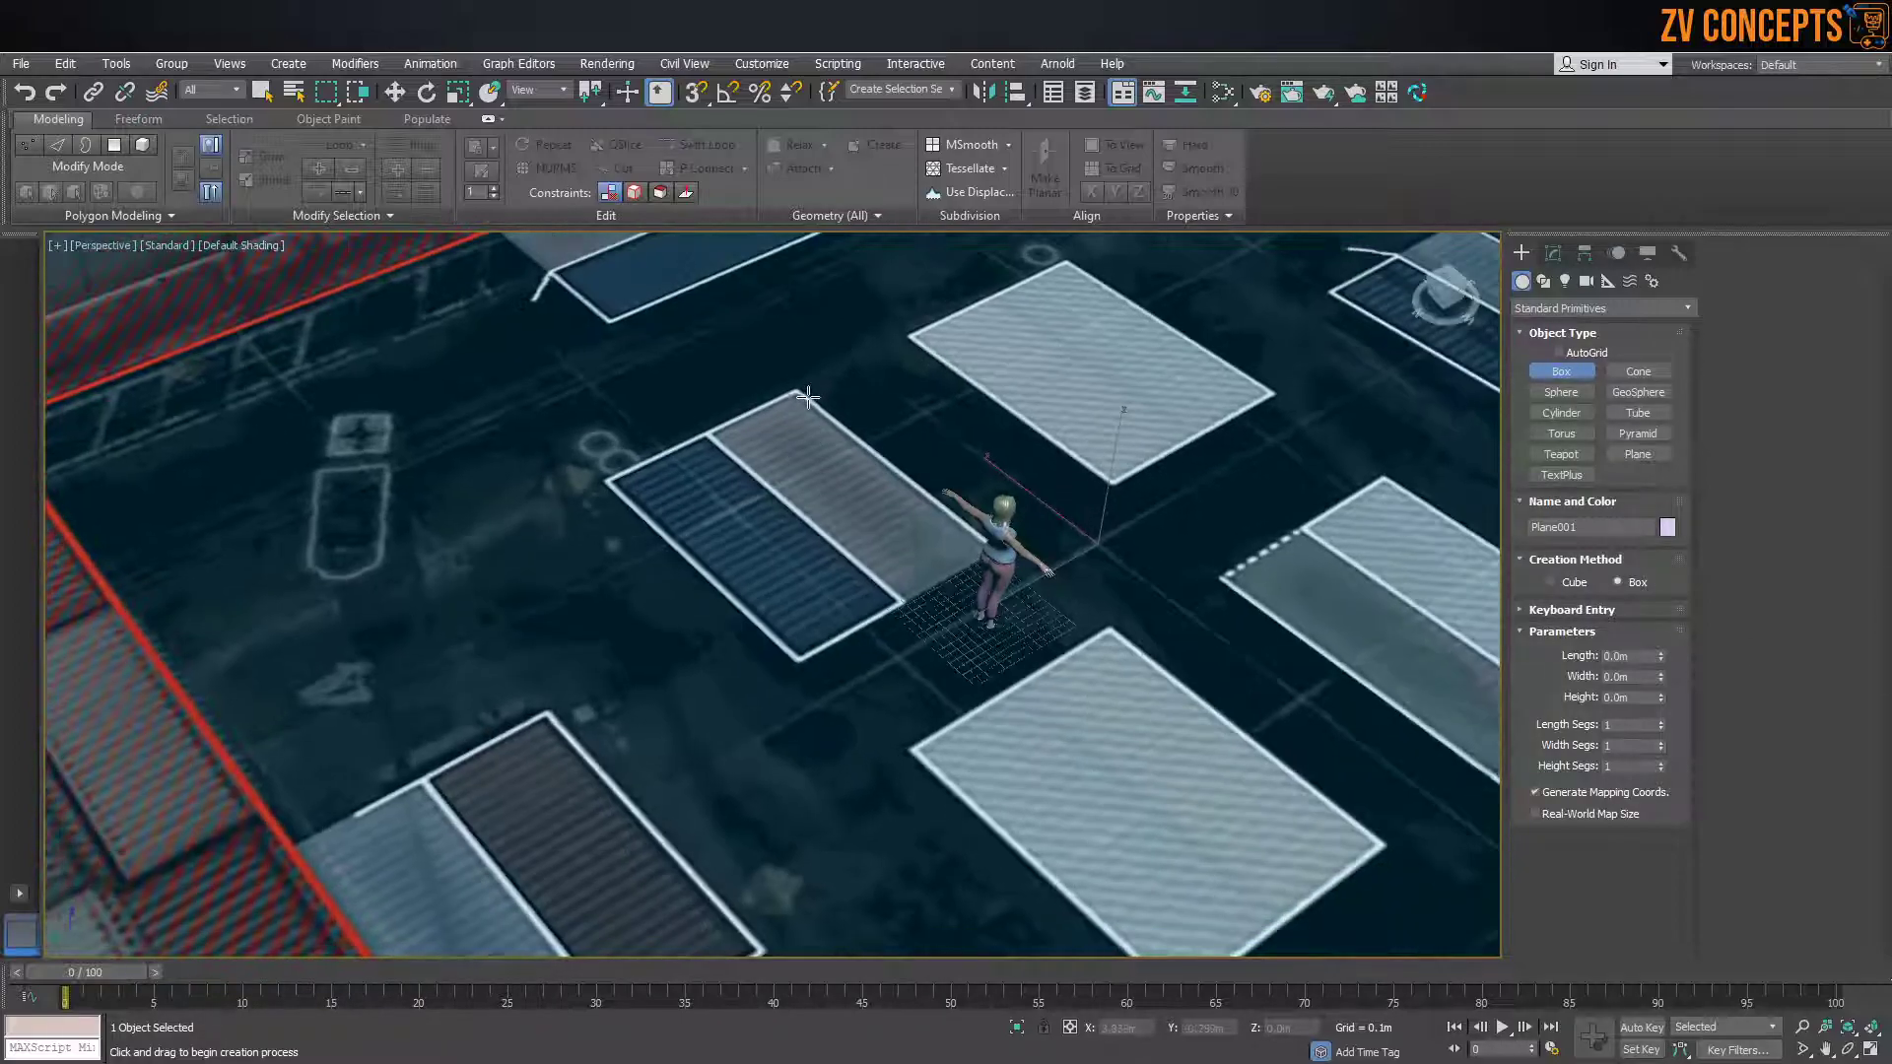
pyautogui.moveTo(796, 385); pyautogui.dragTo(862, 559)
pyautogui.moveTo(913, 611); pyautogui.dragTo(904, 599)
pyautogui.click(907, 505)
# Set the box over the container half to 1.3 m long, 3.5 m wide and 1.3 m high
pyautogui.press('w')
pyautogui.keyDown('alt'); pyautogui.moveTo(995, 589); pyautogui.dragTo(951, 517, button='middle'); pyautogui.keyUp('alt')
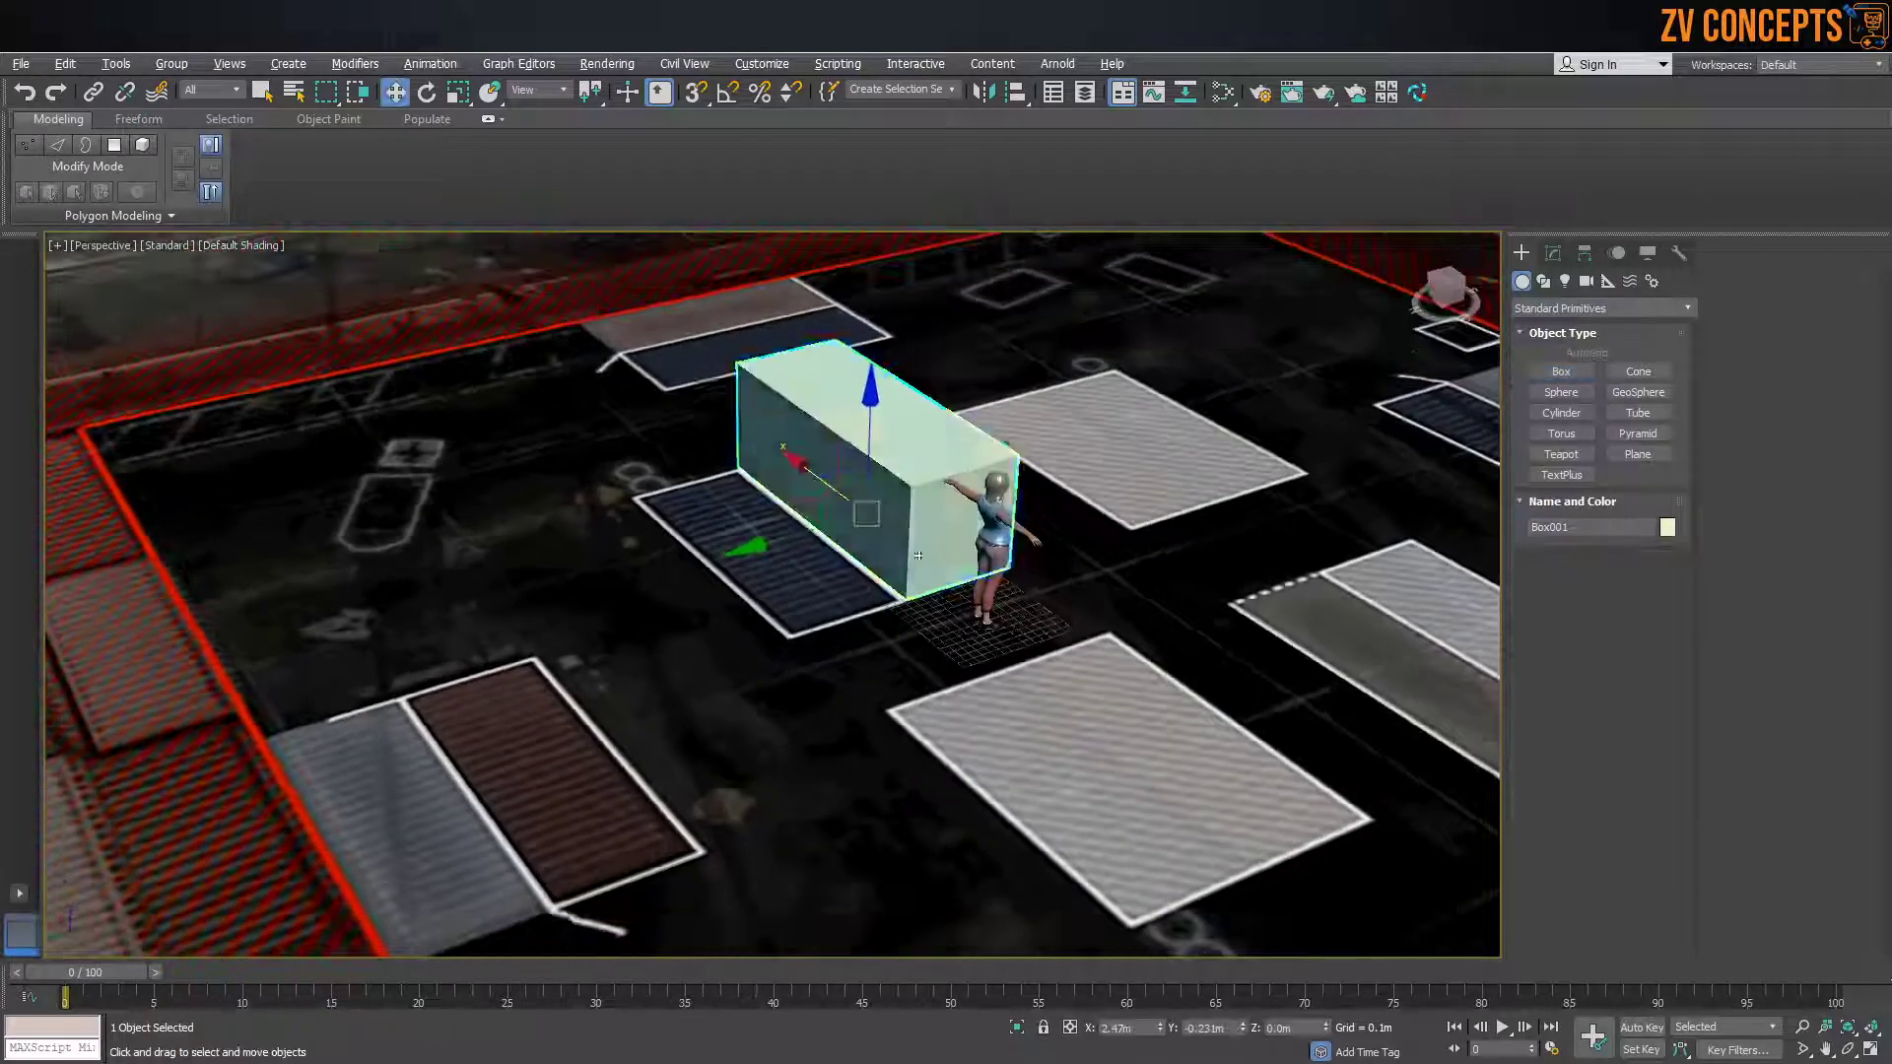
pyautogui.scroll(3, 951, 517)
pyautogui.click(1553, 256)
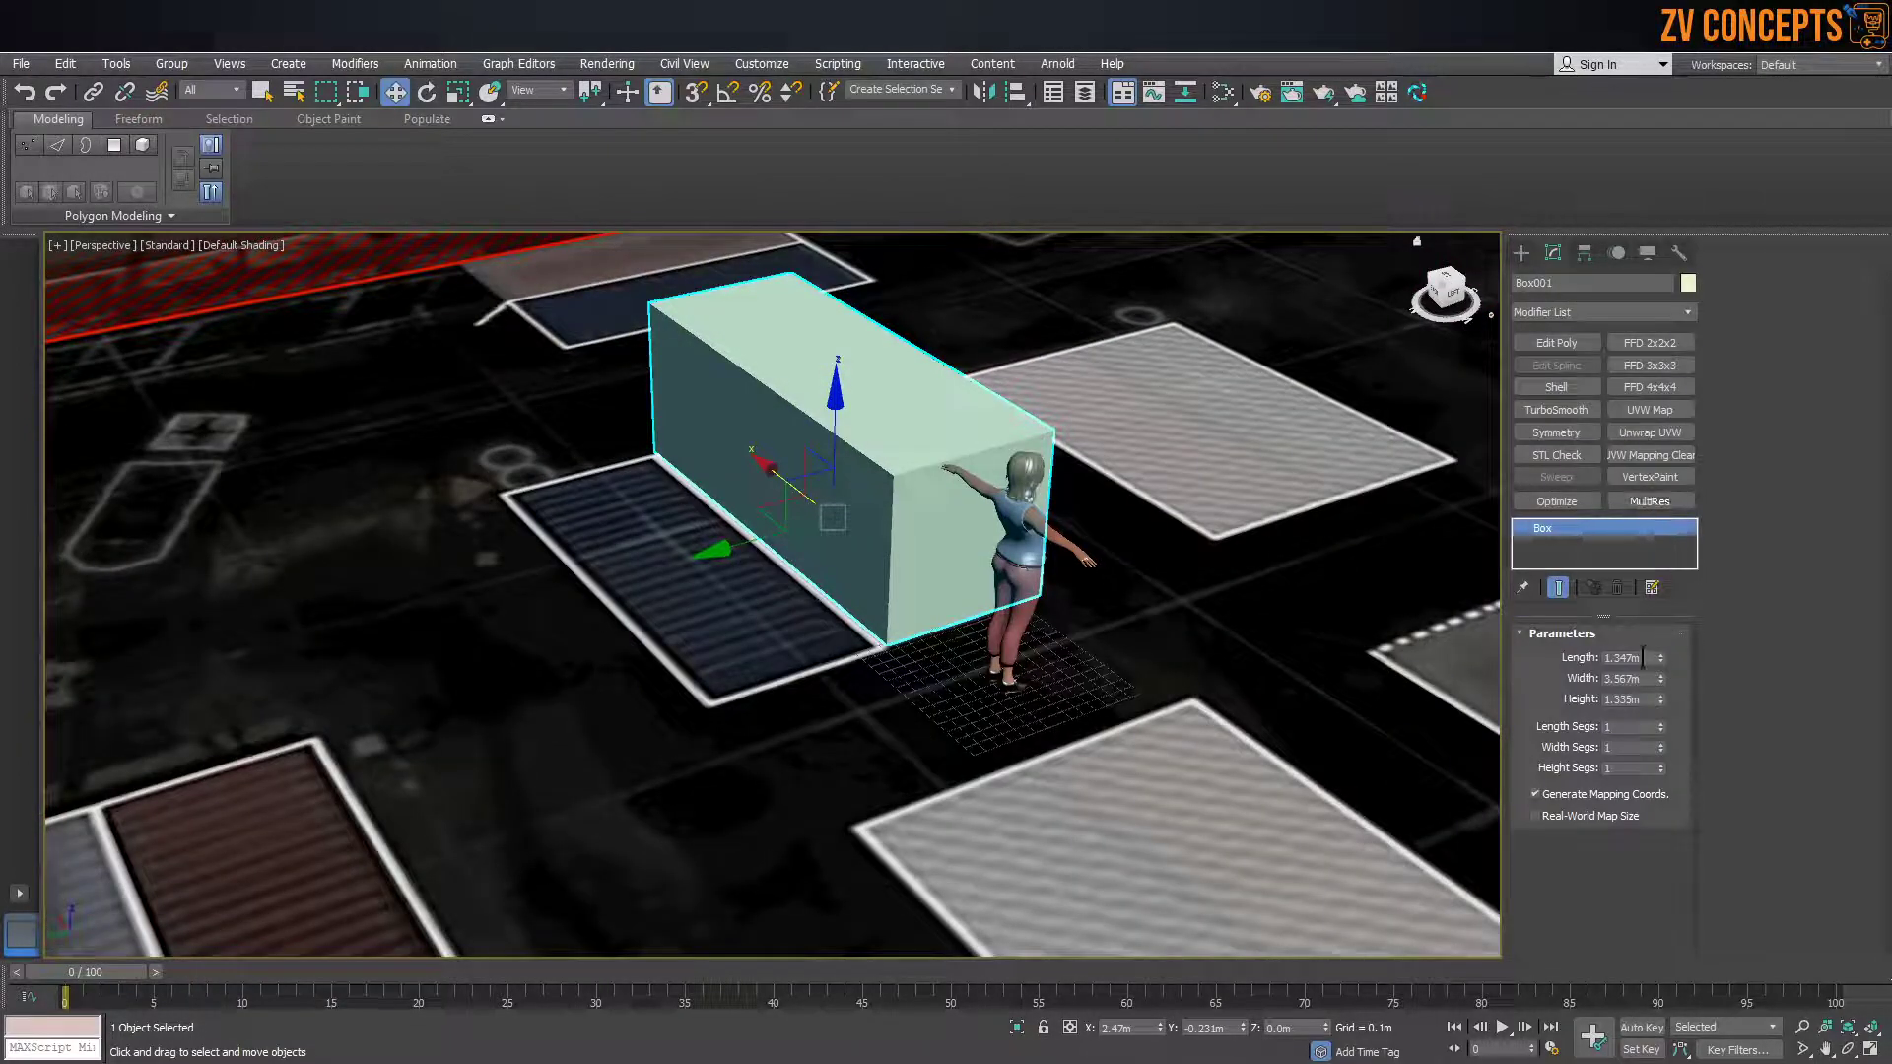
pyautogui.write('1')
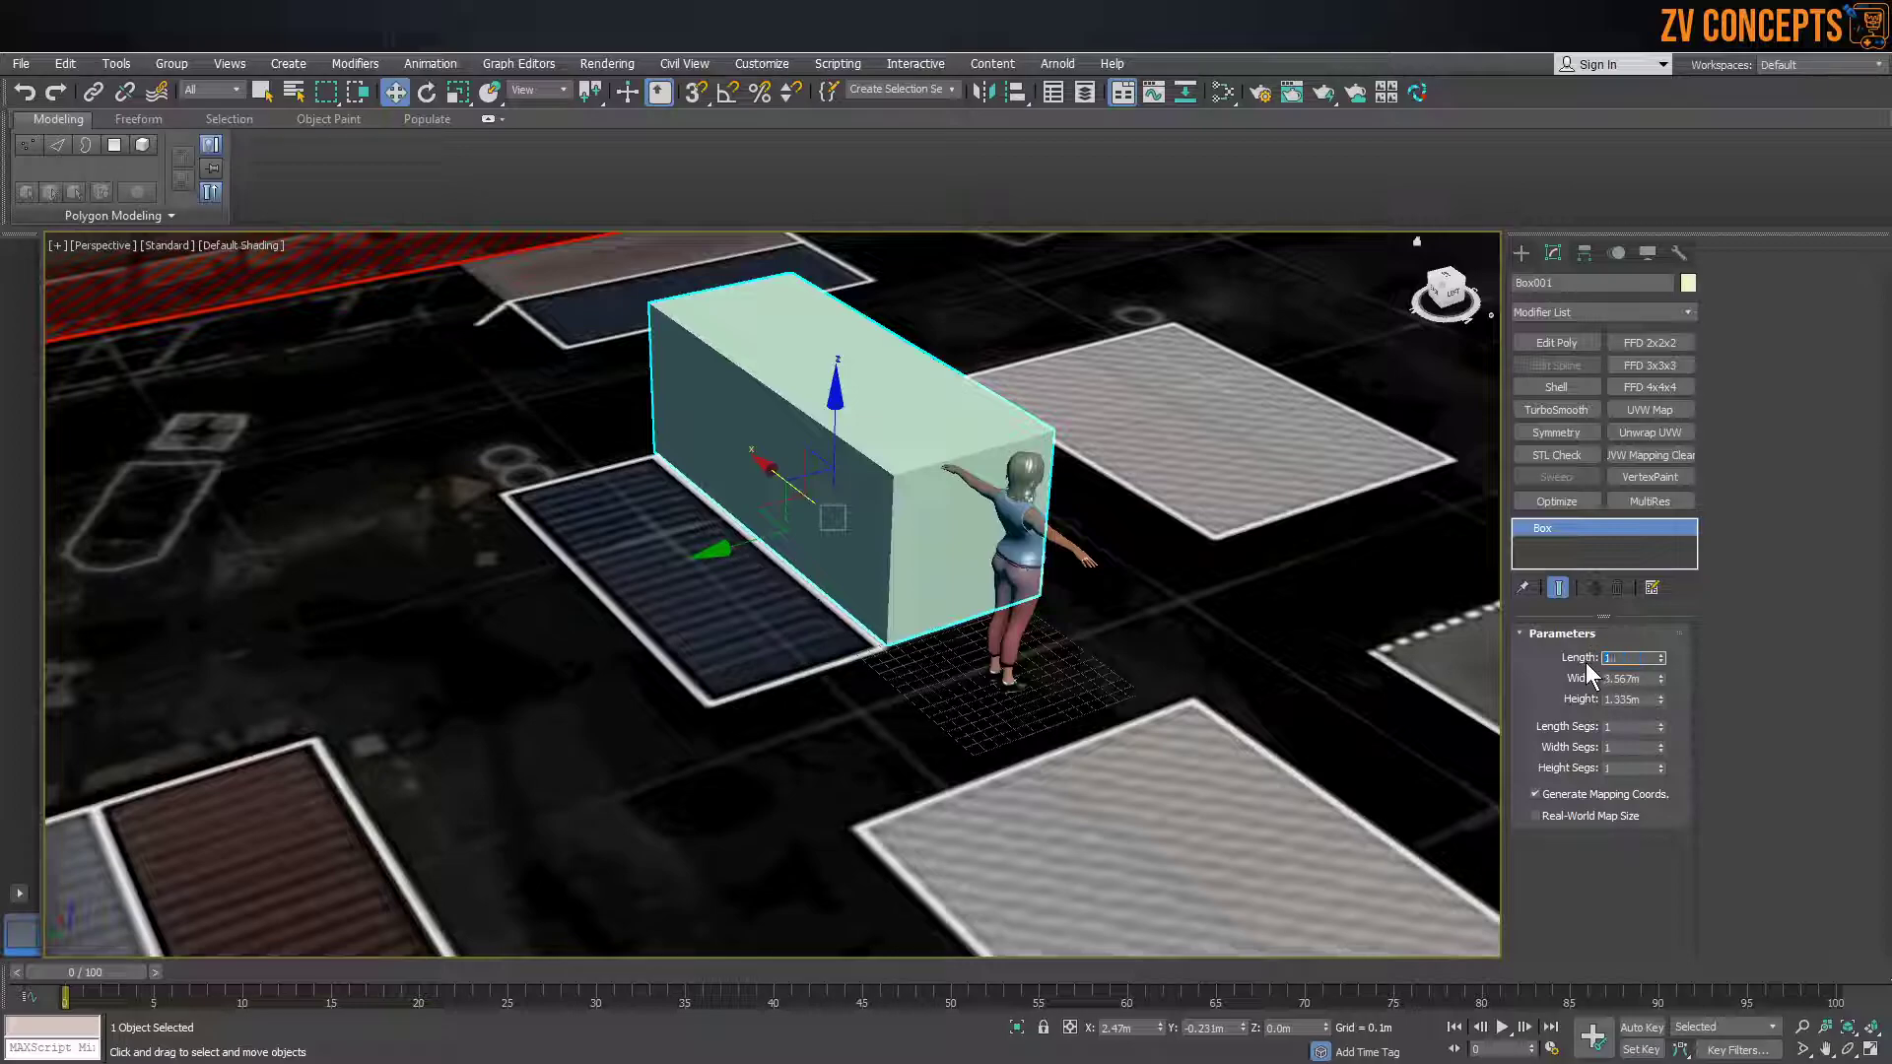
pyautogui.write('.3')
pyautogui.press('Return')
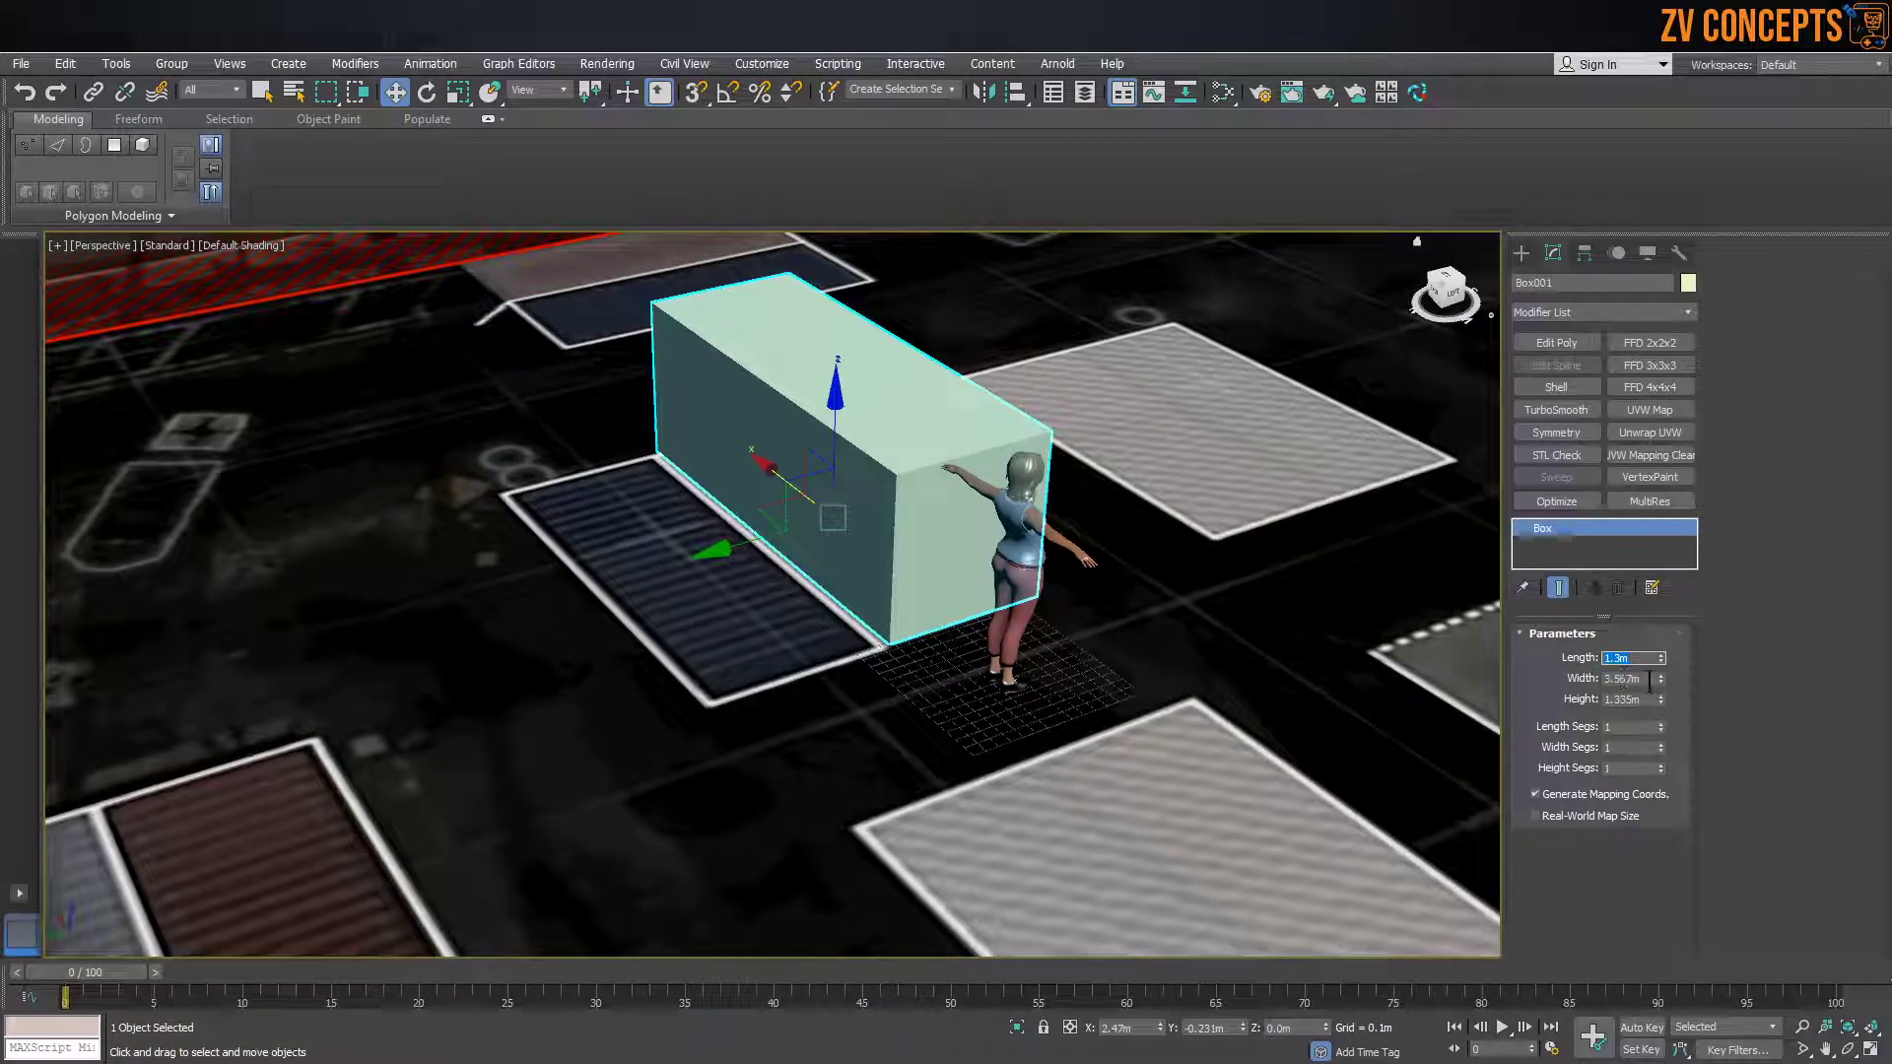
pyautogui.press('Return')
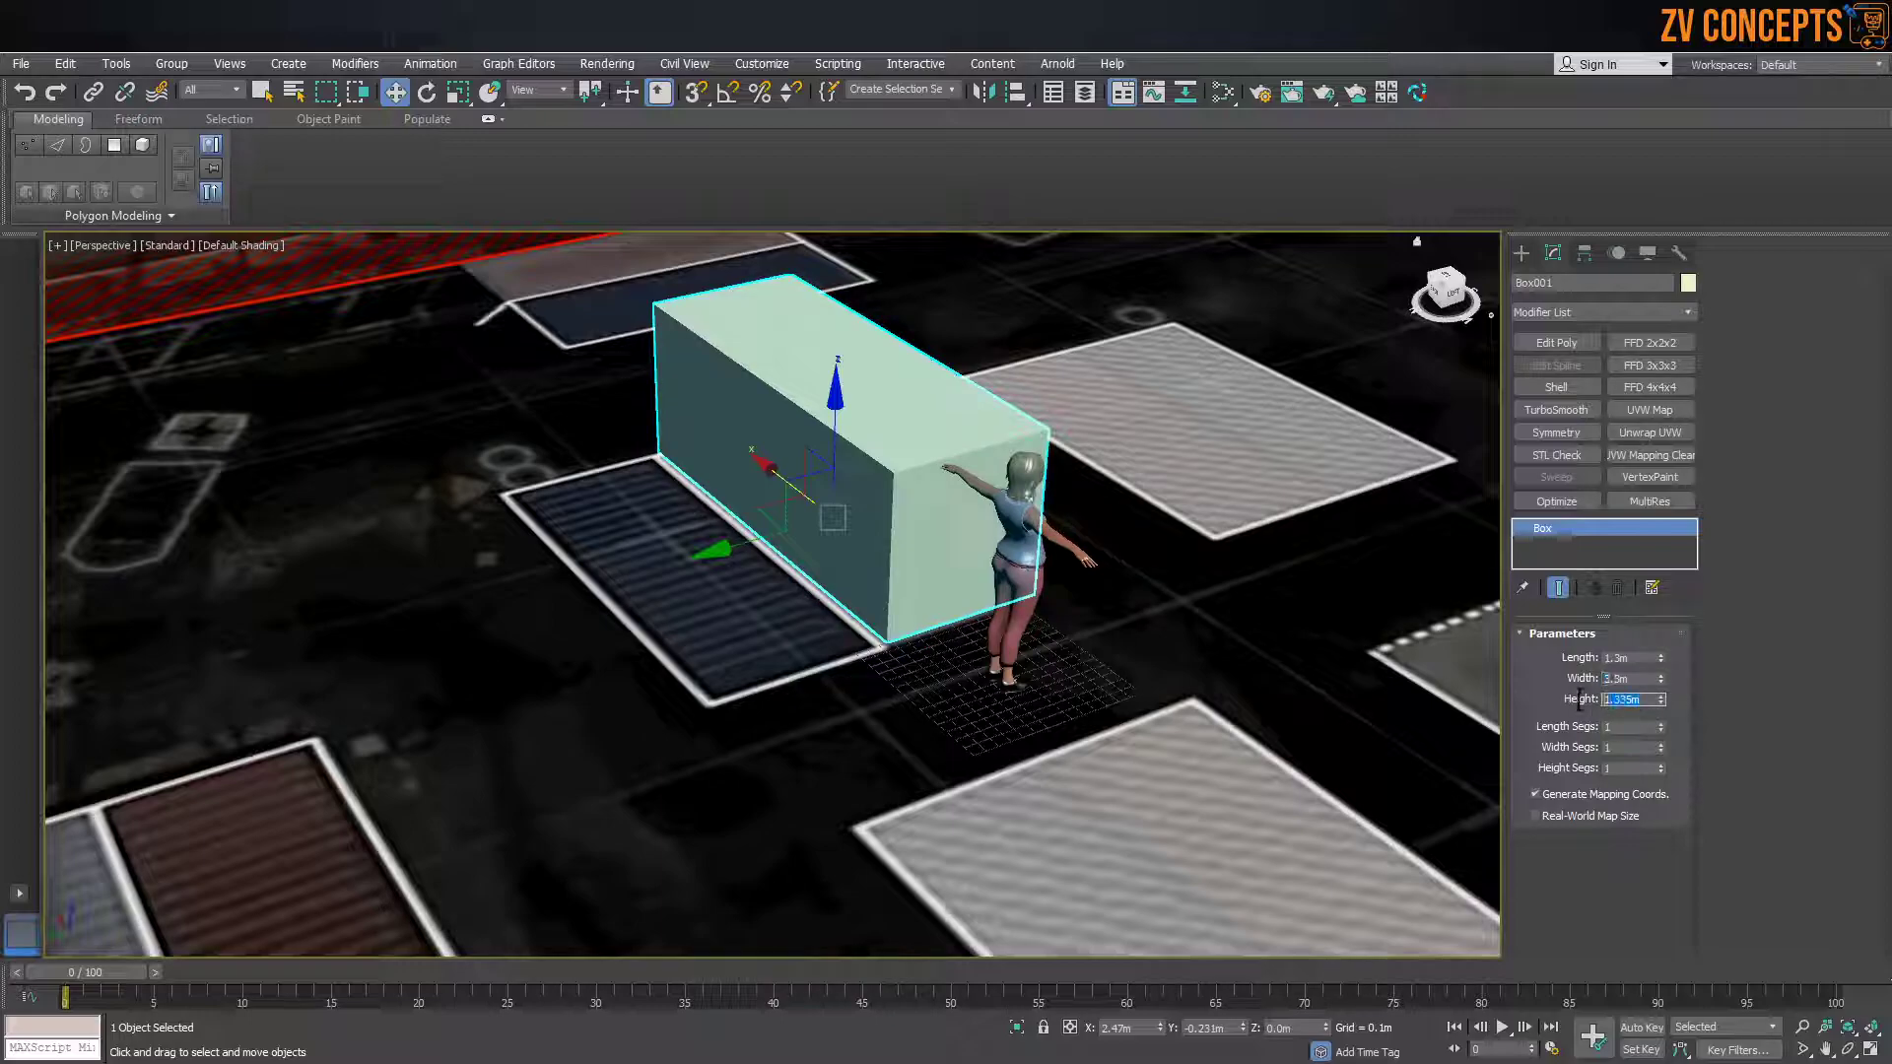
pyautogui.click(1618, 700)
pyautogui.write('1.3')
pyautogui.press('Return')
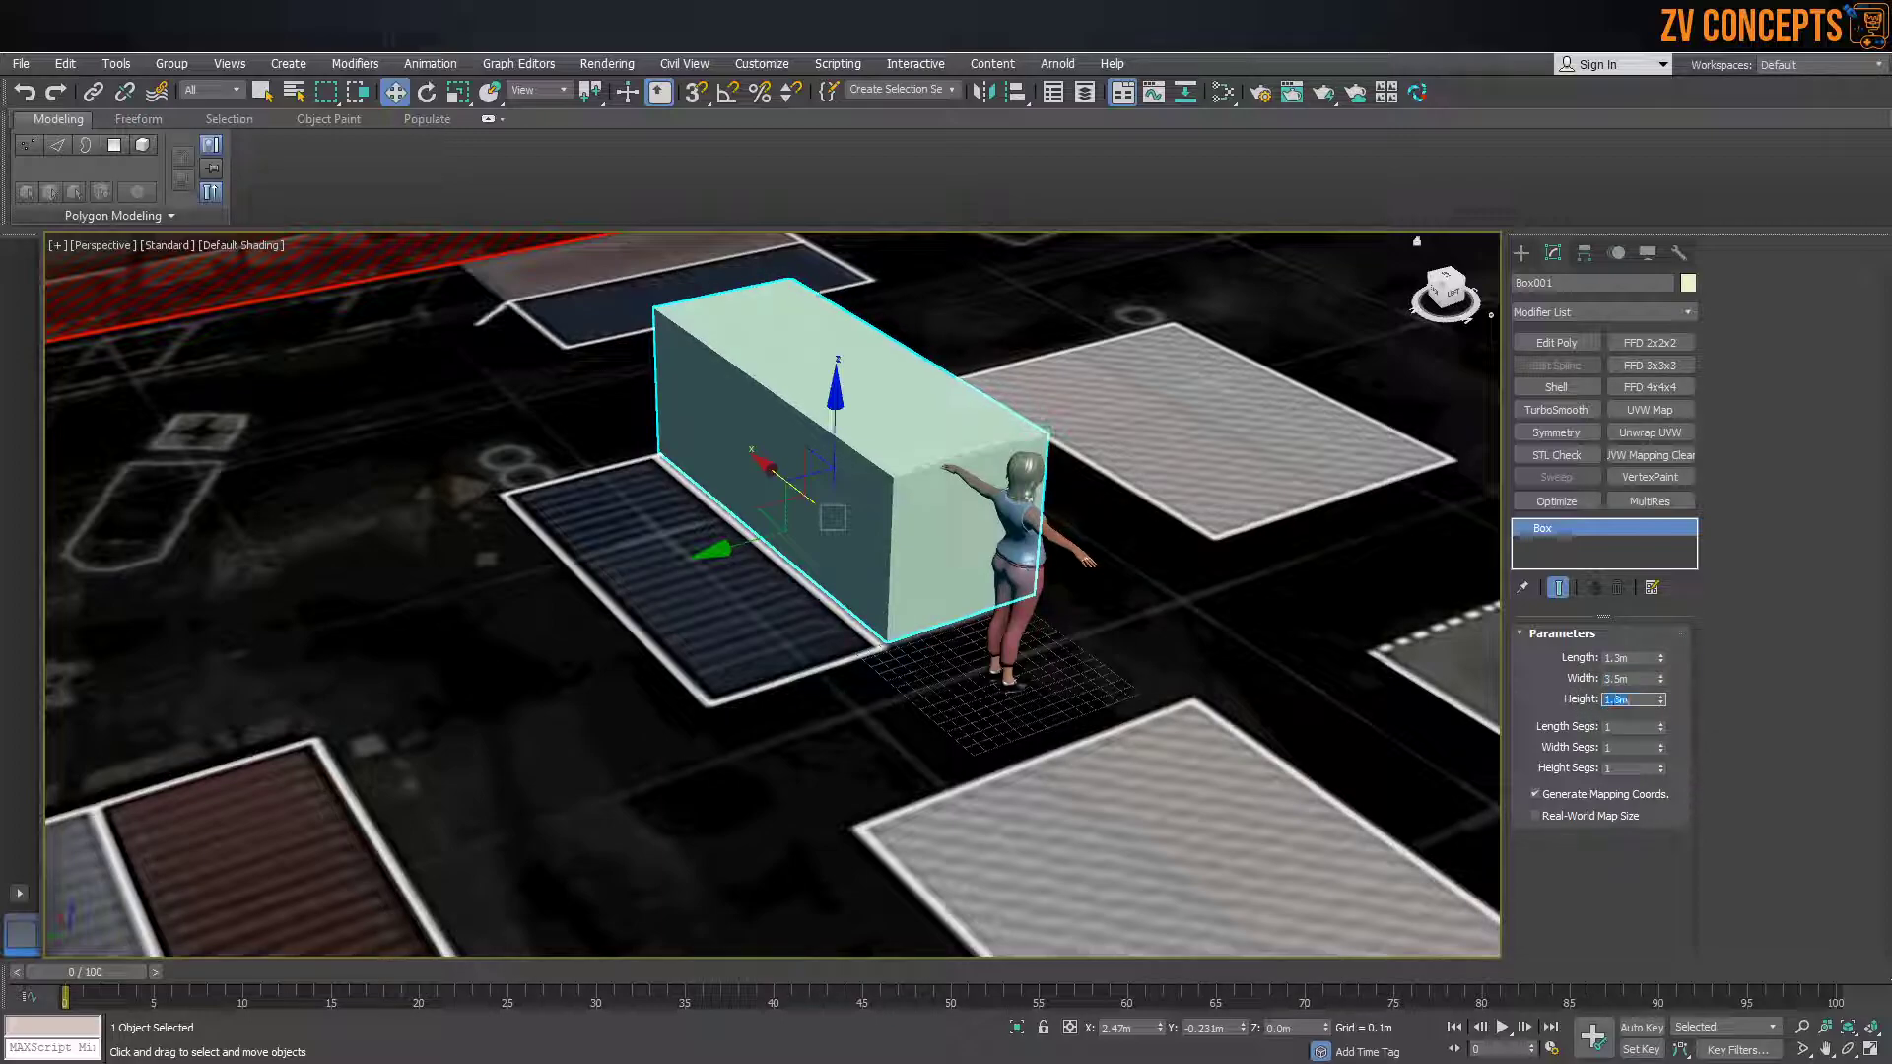
# Compare the box's height with the character and raise it to about 1.79 m
pyautogui.keyDown('alt'); pyautogui.moveTo(918, 465); pyautogui.dragTo(838, 418, button='middle'); pyautogui.keyUp('alt')
pyautogui.scroll(2, 990, 498)
pyautogui.keyDown('alt'); pyautogui.moveTo(1008, 512); pyautogui.dragTo(1001, 494, button='middle'); pyautogui.keyUp('alt')
pyautogui.scroll(4, 1002, 494)
pyautogui.click(1009, 500)
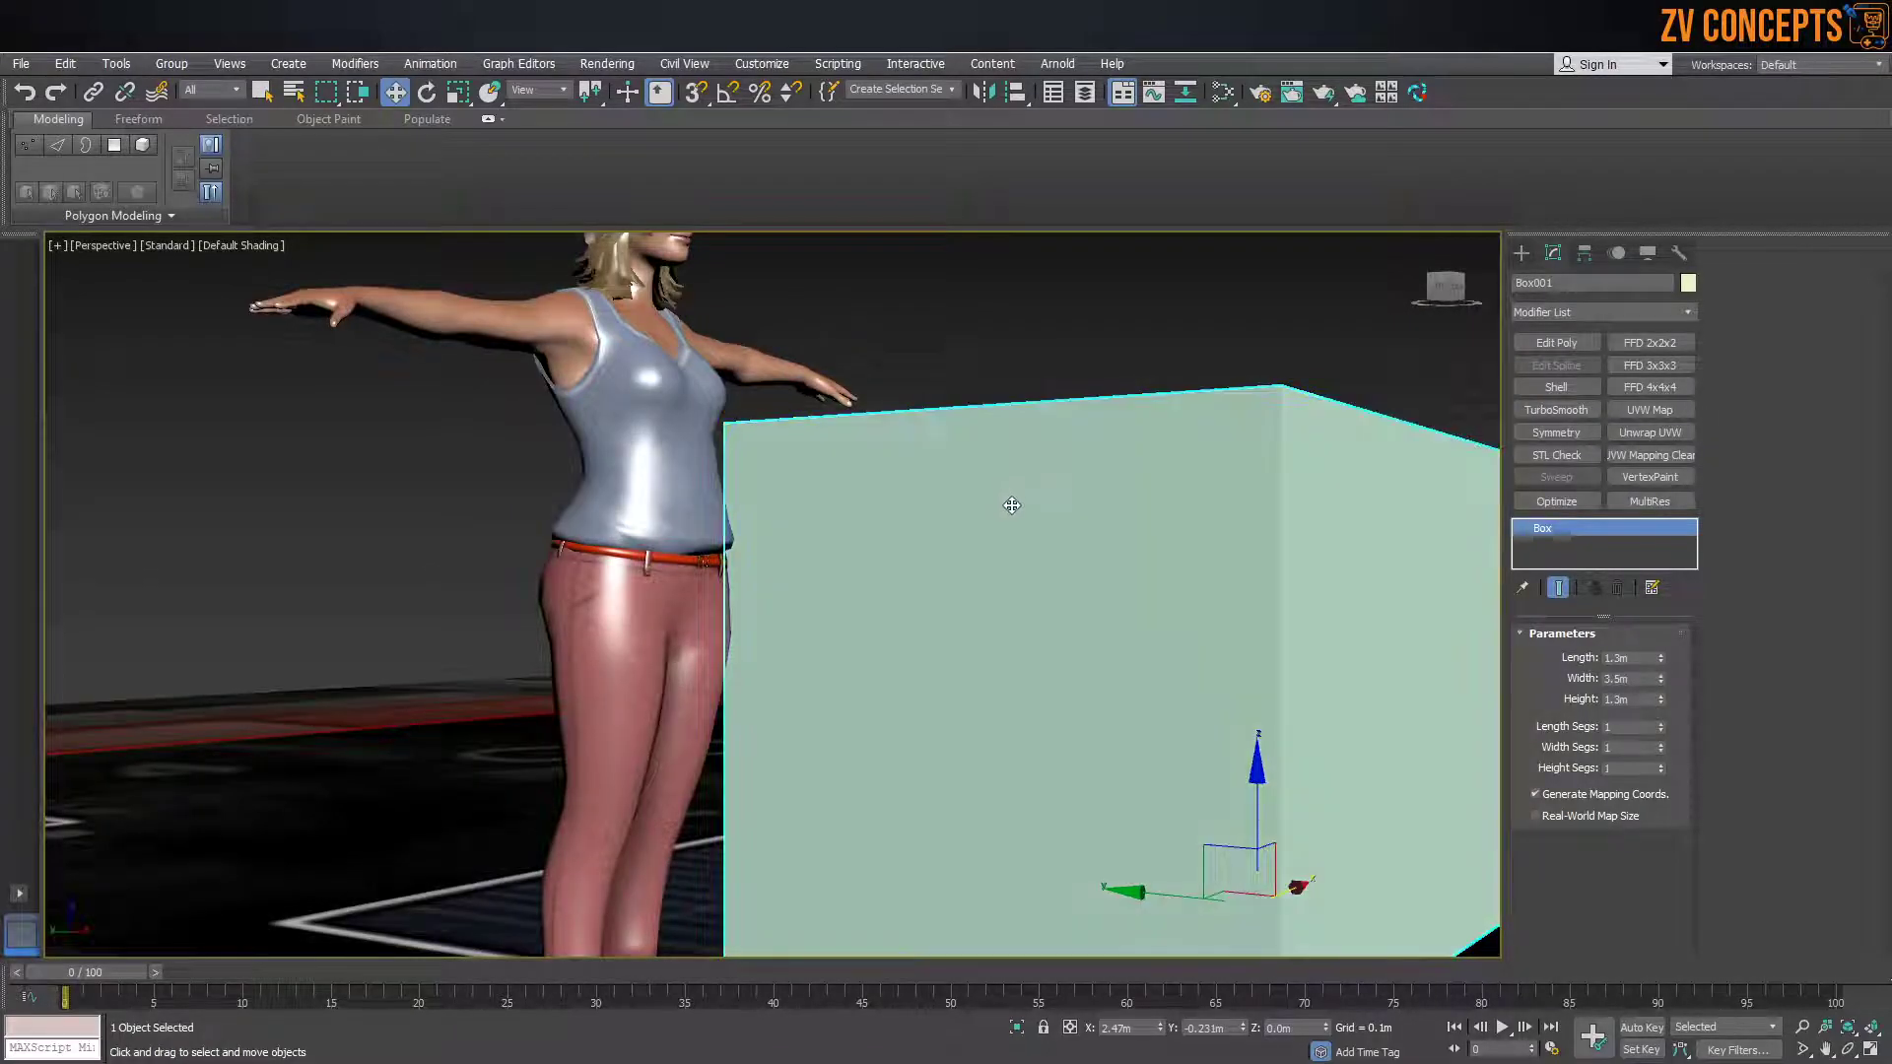
pyautogui.scroll(-4, 980, 414)
pyautogui.keyDown('alt'); pyautogui.moveTo(1025, 412); pyautogui.dragTo(1069, 478, button='middle'); pyautogui.keyUp('alt')
pyautogui.scroll(-4, 996, 498)
pyautogui.scroll(3, 1073, 494)
pyautogui.moveTo(1661, 698); pyautogui.dragTo(1678, 664)
pyautogui.keyDown('alt'); pyautogui.moveTo(979, 464); pyautogui.dragTo(1084, 439, button='middle'); pyautogui.keyUp('alt')
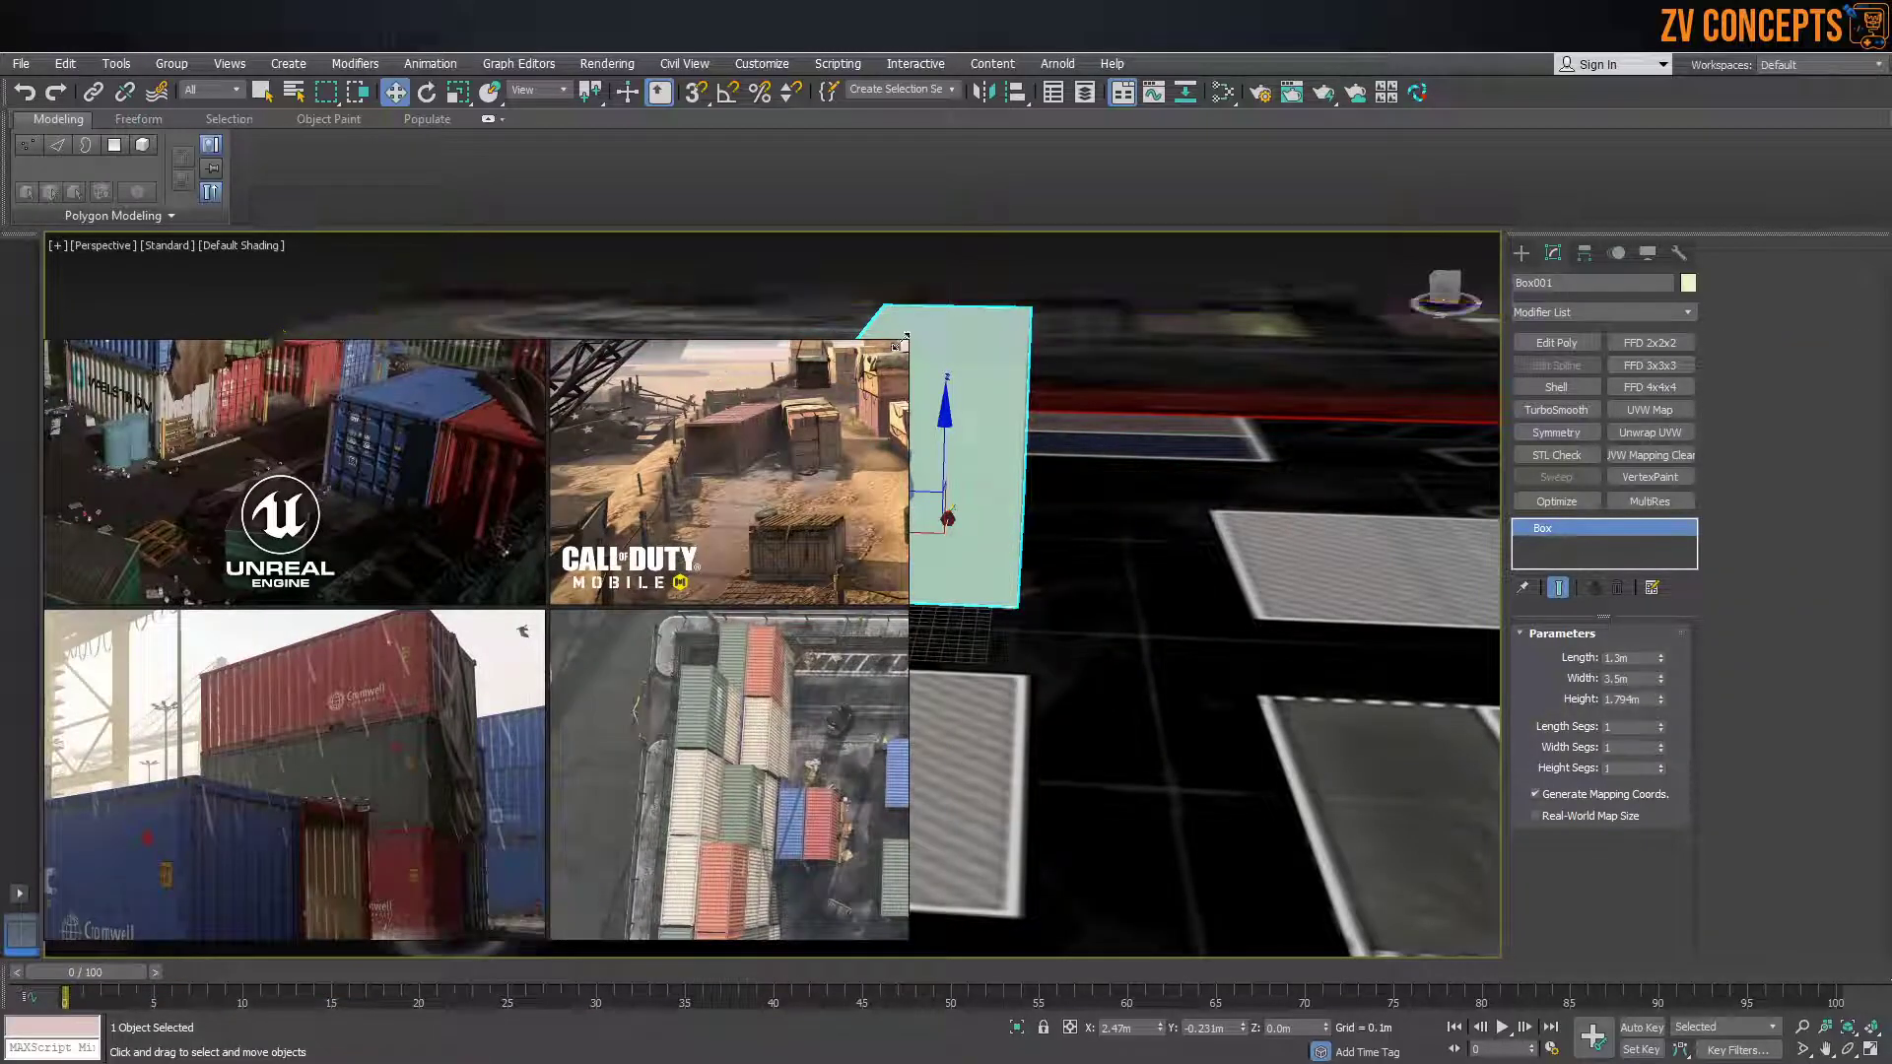
# Check the box against the container reference images and set its height to 2 m
pyautogui.scroll(5, 254, 680)
pyautogui.moveTo(254, 680); pyautogui.dragTo(309, 925, button='middle')
pyautogui.keyDown('alt'); pyautogui.moveTo(967, 490); pyautogui.dragTo(1013, 489, button='middle'); pyautogui.keyUp('alt')
pyautogui.moveTo(1643, 702); pyautogui.dragTo(1585, 701)
pyautogui.write('2')
pyautogui.press('Return')
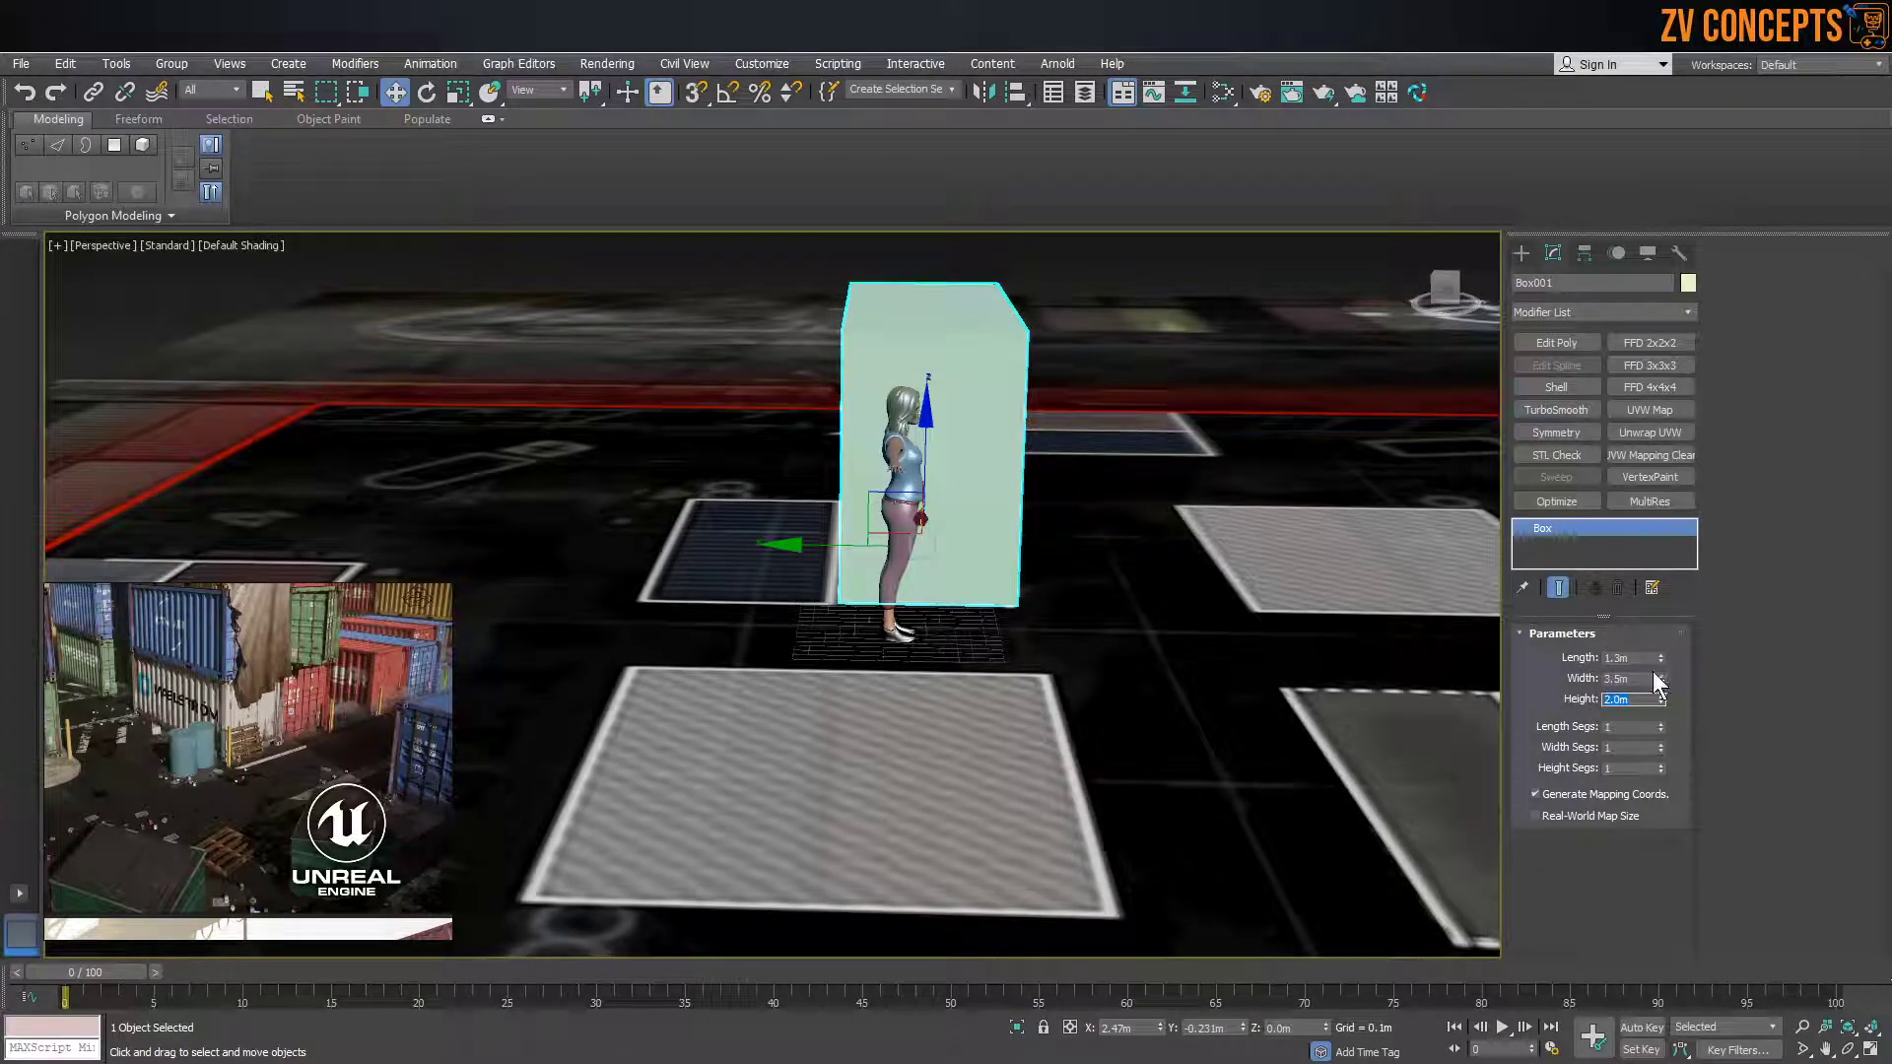
# Set the box's width to 5 m and its length to 2 m
pyautogui.moveTo(1661, 679); pyautogui.dragTo(1661, 662)
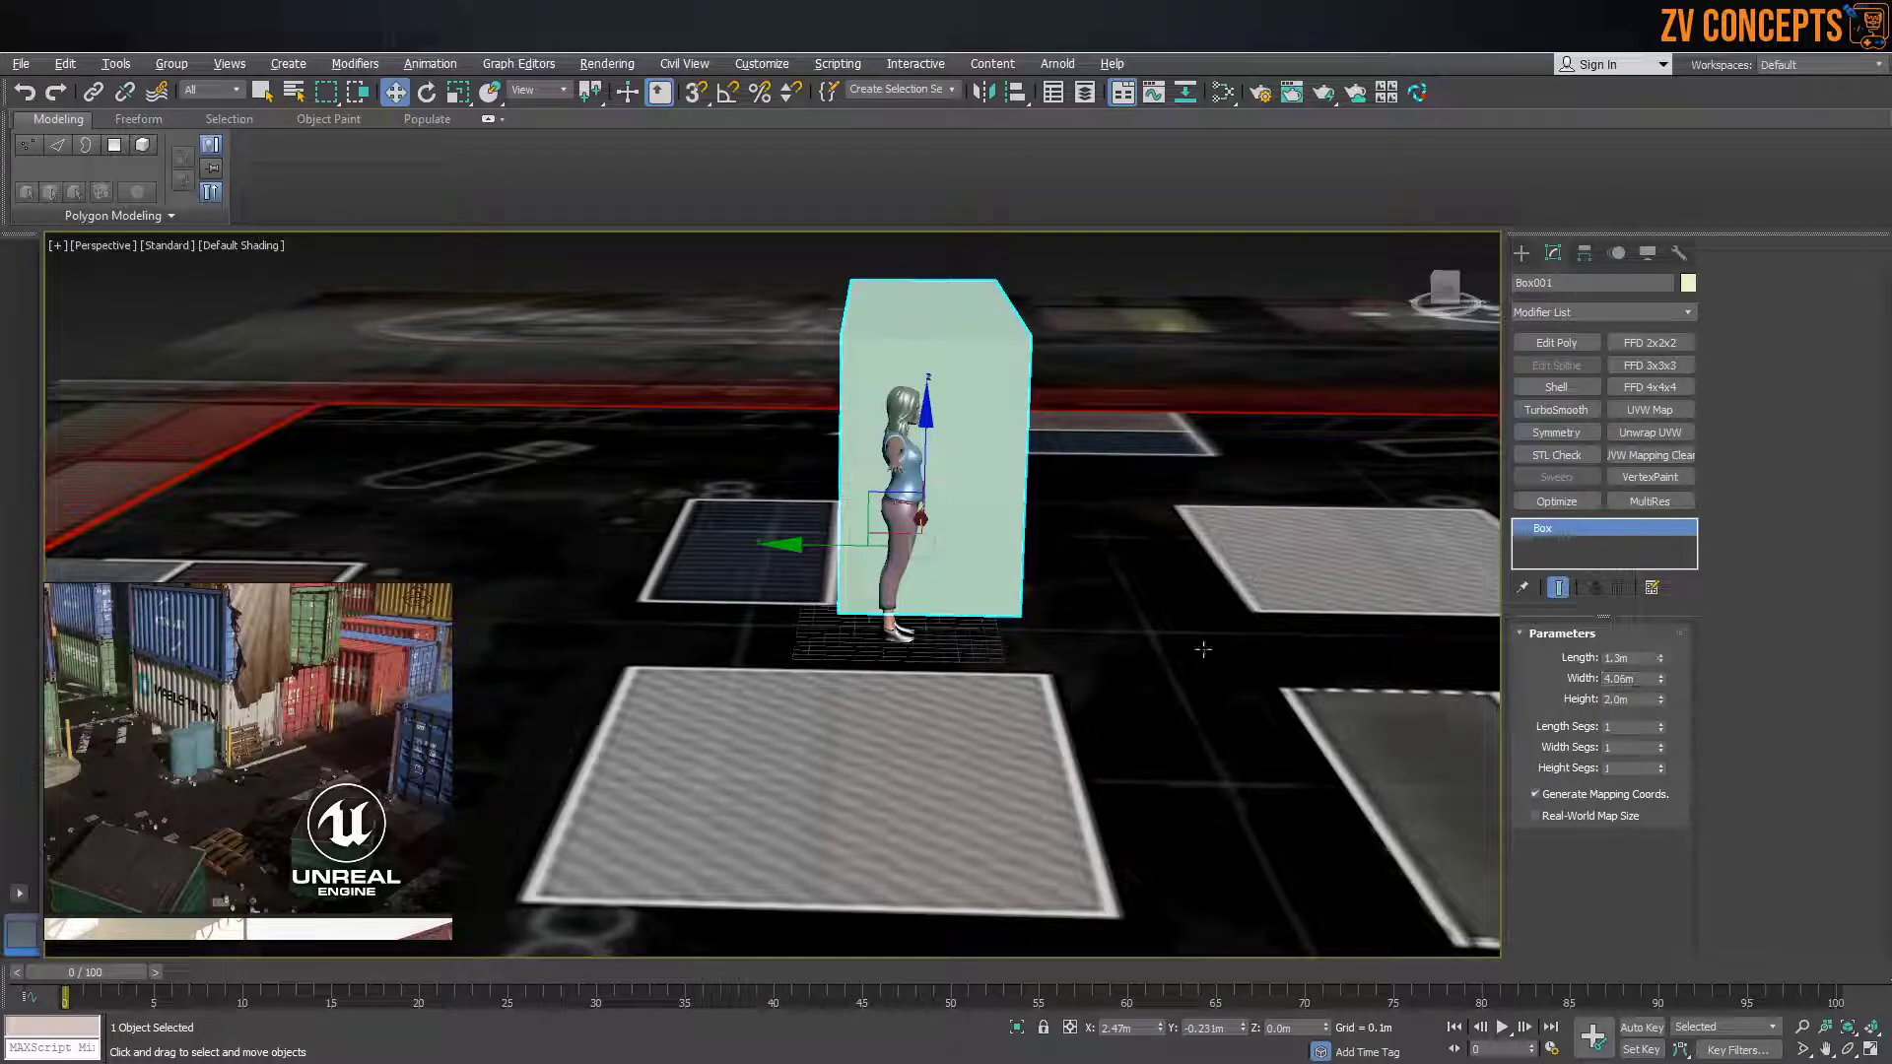
pyautogui.keyDown('alt'); pyautogui.moveTo(1334, 676); pyautogui.dragTo(1370, 629, button='middle'); pyautogui.keyUp('alt')
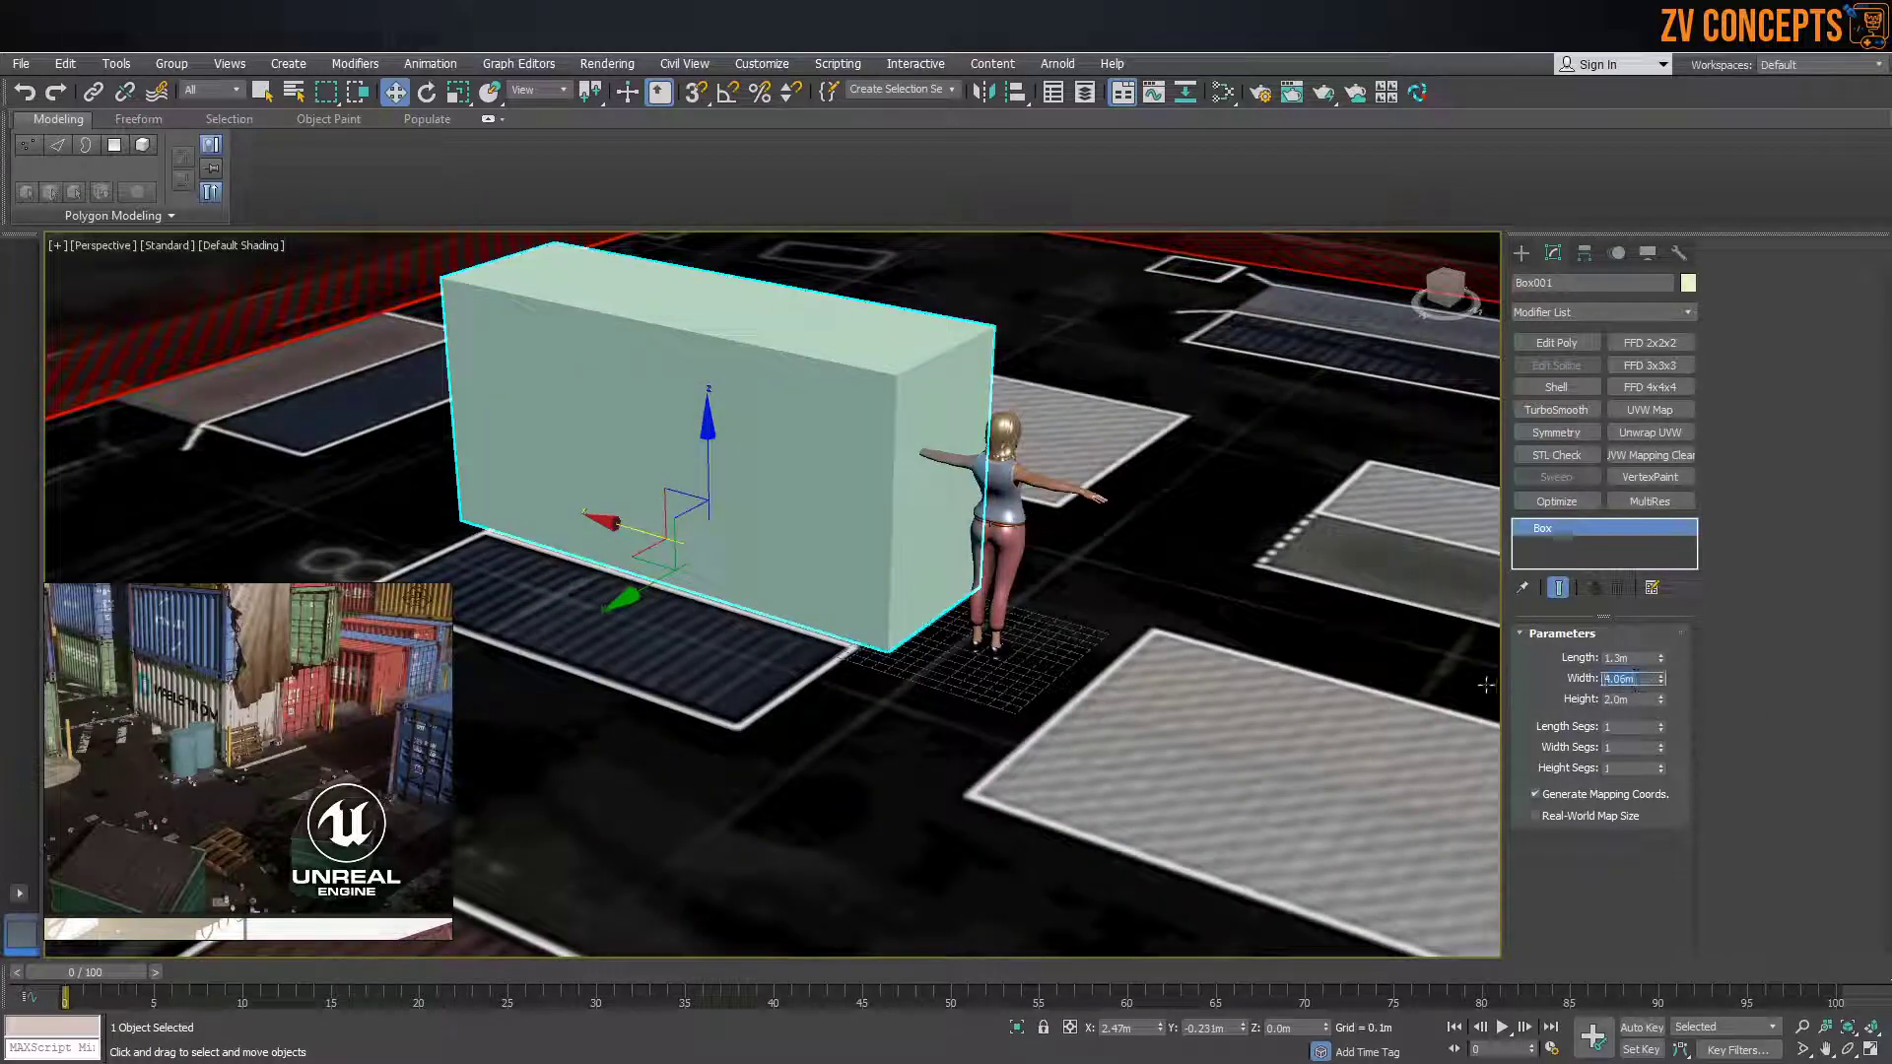
pyautogui.write('5')
pyautogui.press('Return')
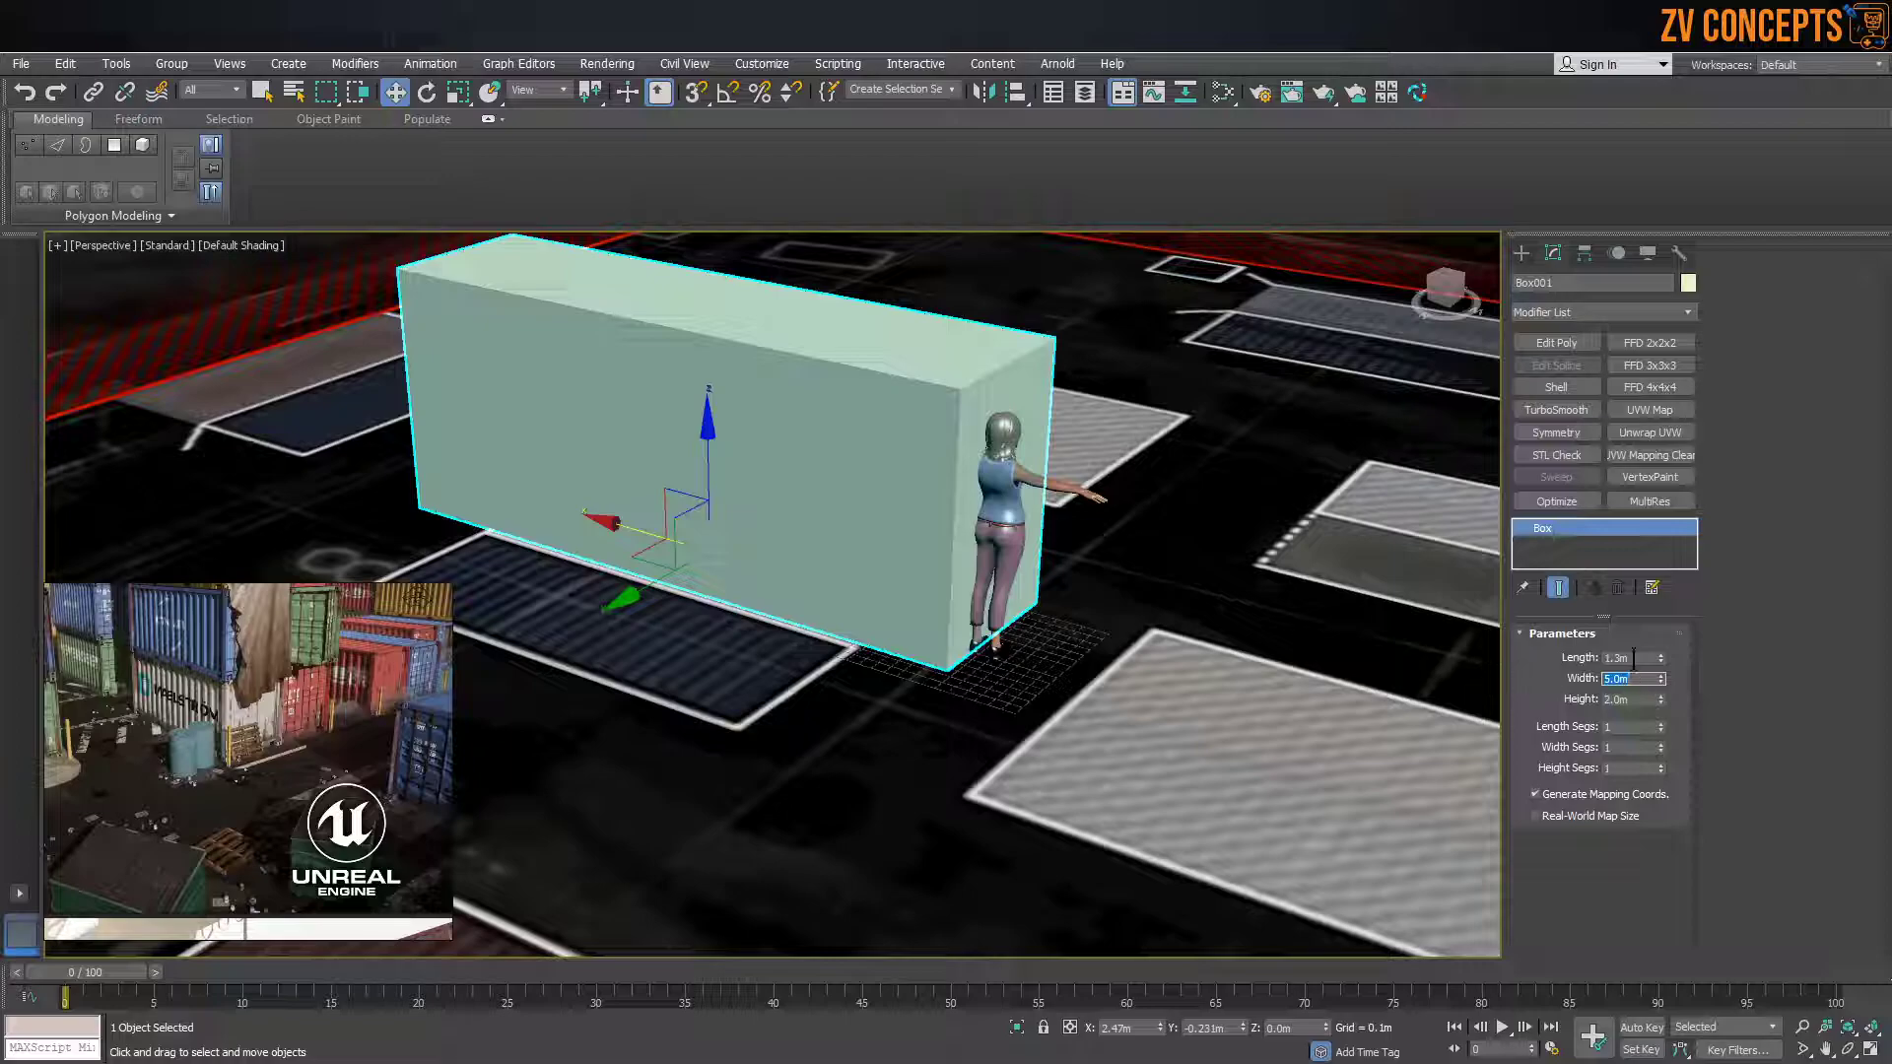
pyautogui.write('2')
pyautogui.press('Return')
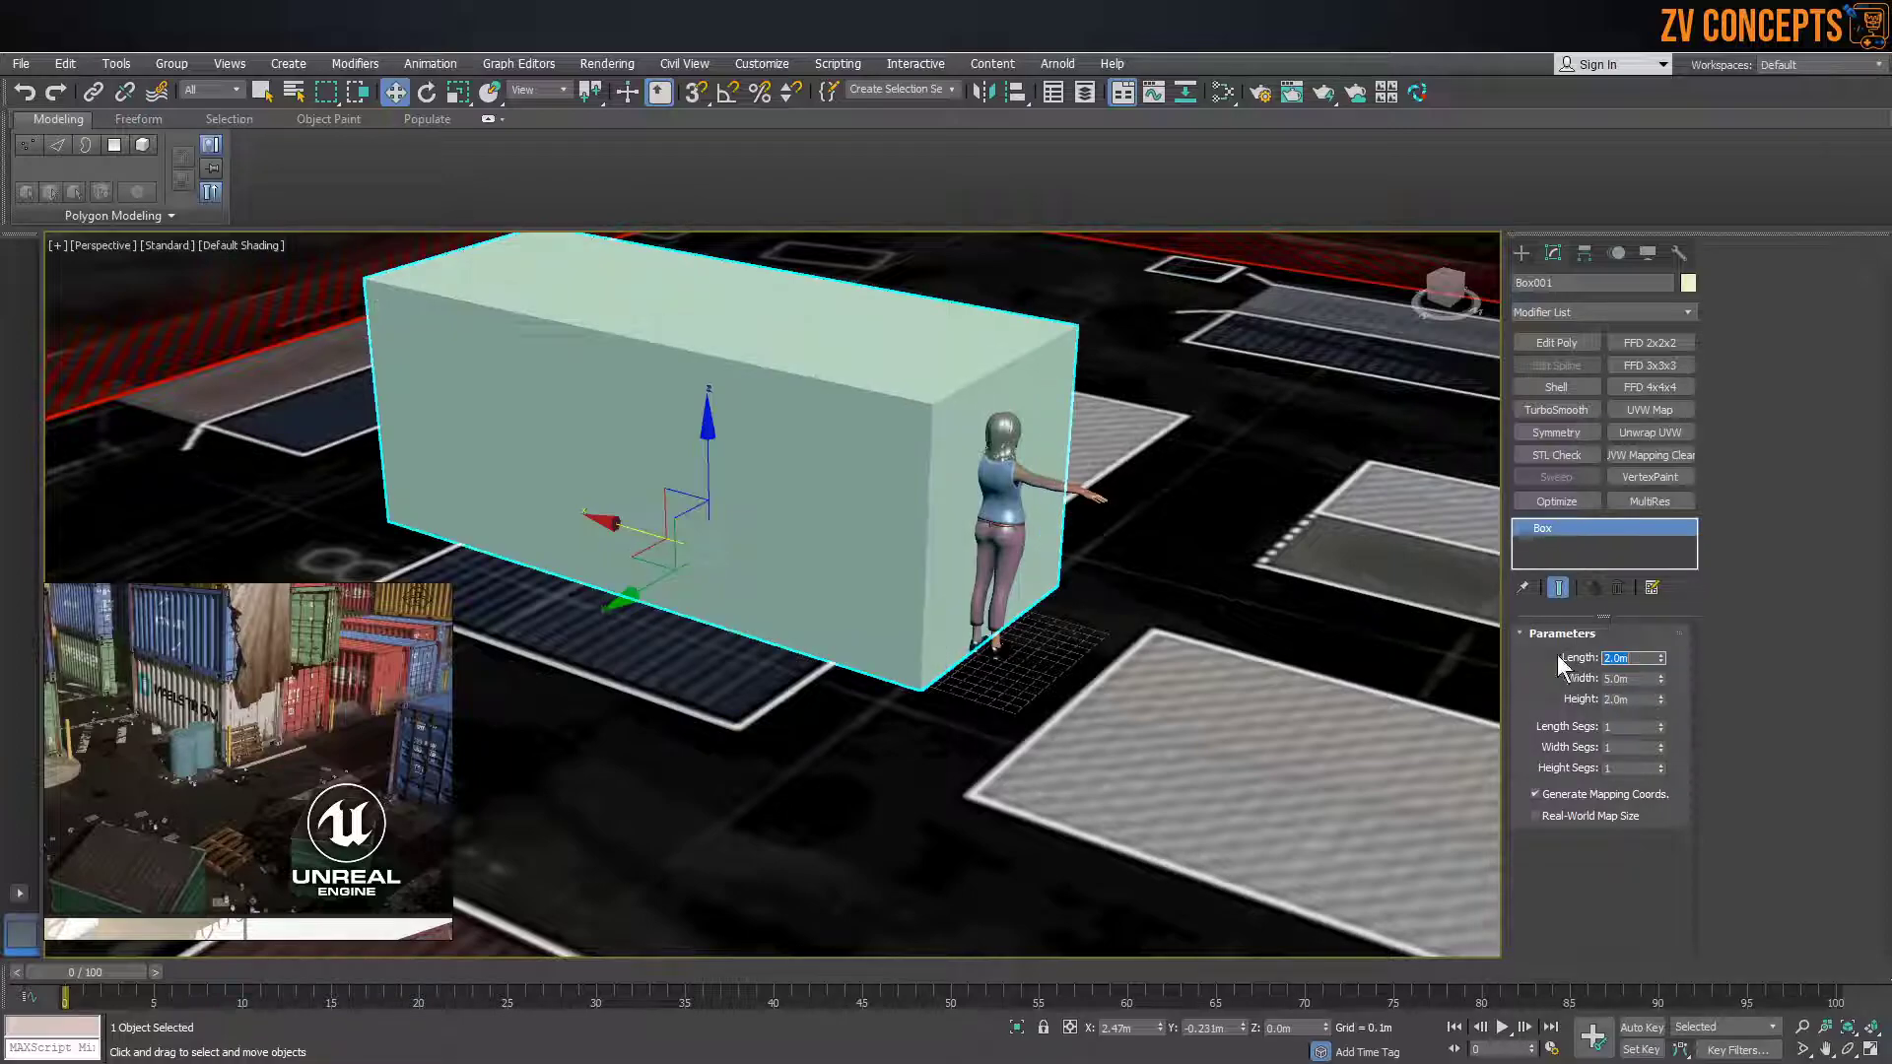
pyautogui.scroll(-3, 1052, 443)
pyautogui.keyDown('alt'); pyautogui.moveTo(1051, 444); pyautogui.dragTo(965, 463, button='middle'); pyautogui.keyUp('alt')
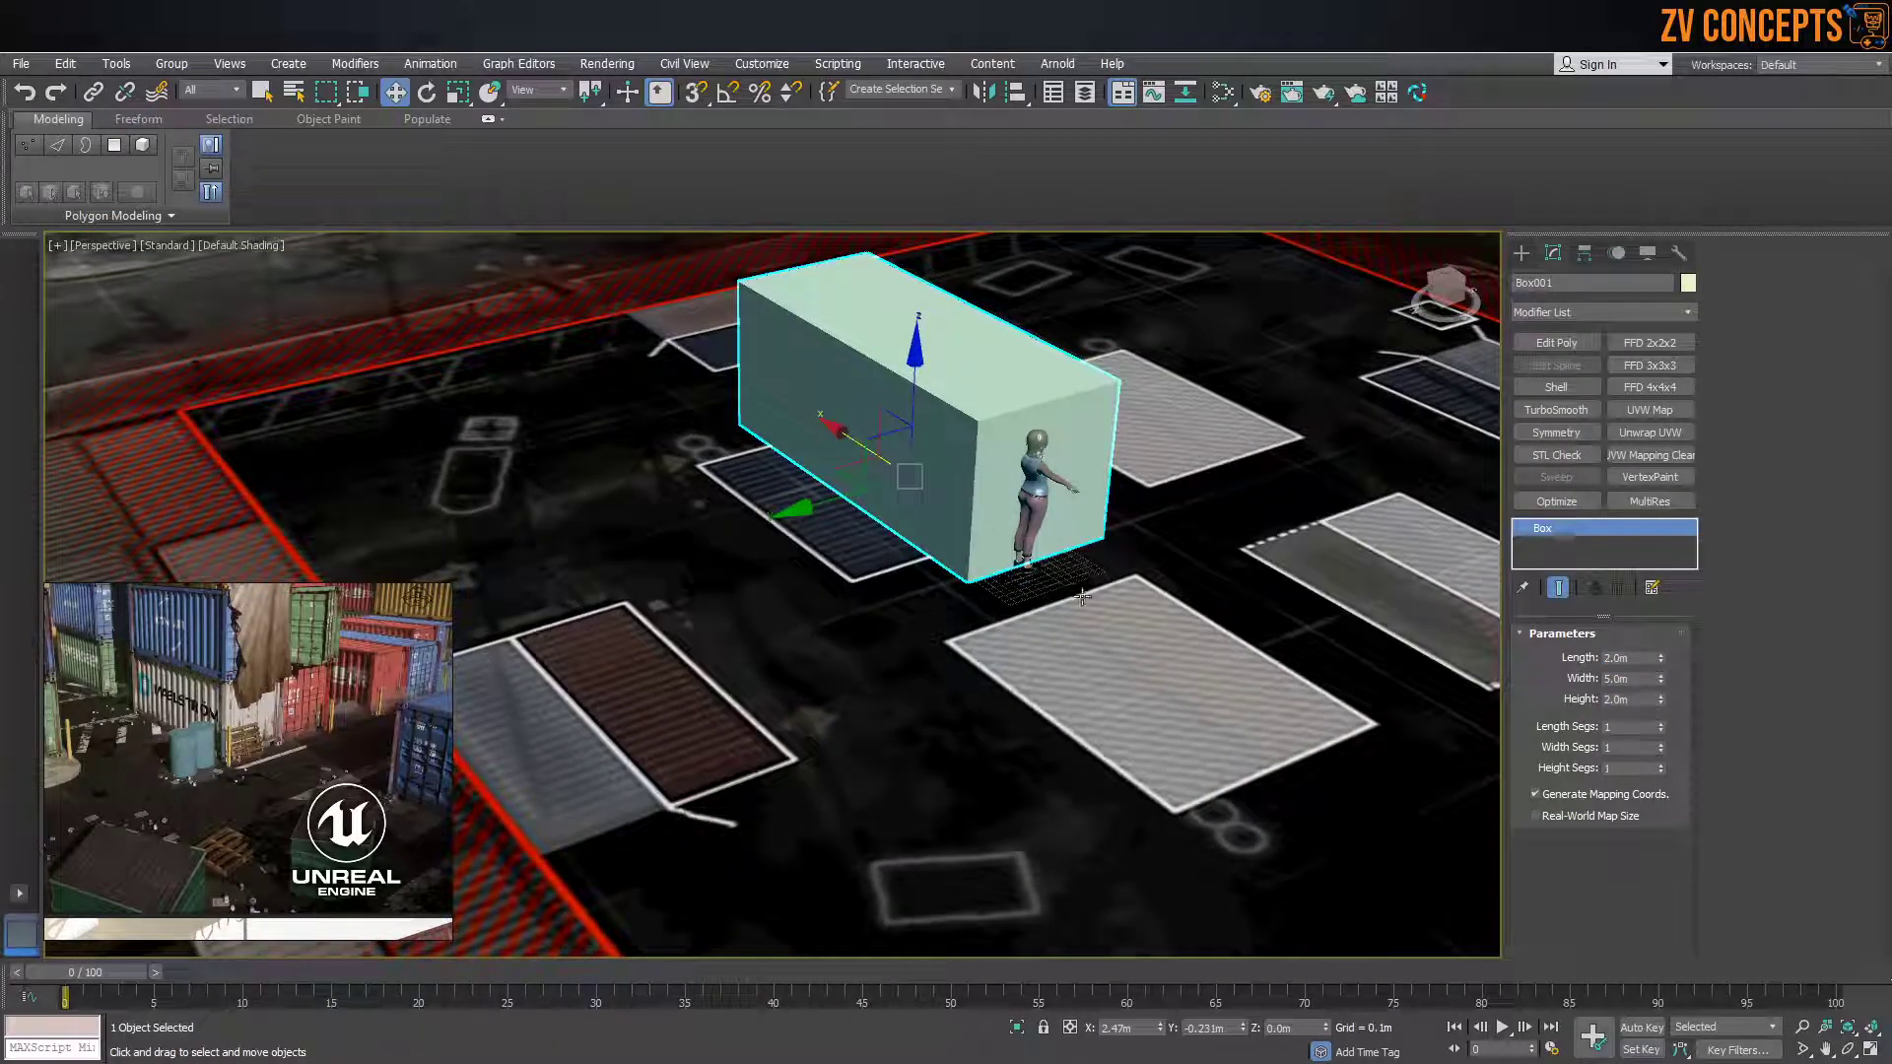
# Move the box along X off the container area, to about X 7.68 m
pyautogui.click(1115, 582)
pyautogui.scroll(-3, 1116, 582)
pyautogui.keyDown('alt'); pyautogui.moveTo(1115, 552); pyautogui.dragTo(1133, 450, button='middle'); pyautogui.keyUp('alt')
pyautogui.scroll(3, 1019, 476)
pyautogui.click(995, 463)
pyautogui.keyDown('alt'); pyautogui.moveTo(1157, 533); pyautogui.dragTo(779, 351, button='middle'); pyautogui.keyUp('alt')
pyautogui.click(1097, 518)
pyautogui.hotkey('ctrl', 'z')
pyautogui.click(852, 380)
pyautogui.moveTo(765, 423); pyautogui.dragTo(458, 315)
# Scale the map plane uniformly, refining it in Top view so the gap between containers fits the character's arm span
pyautogui.click(822, 409)
pyautogui.press('r')
pyautogui.moveTo(1074, 457); pyautogui.dragTo(1066, 409)
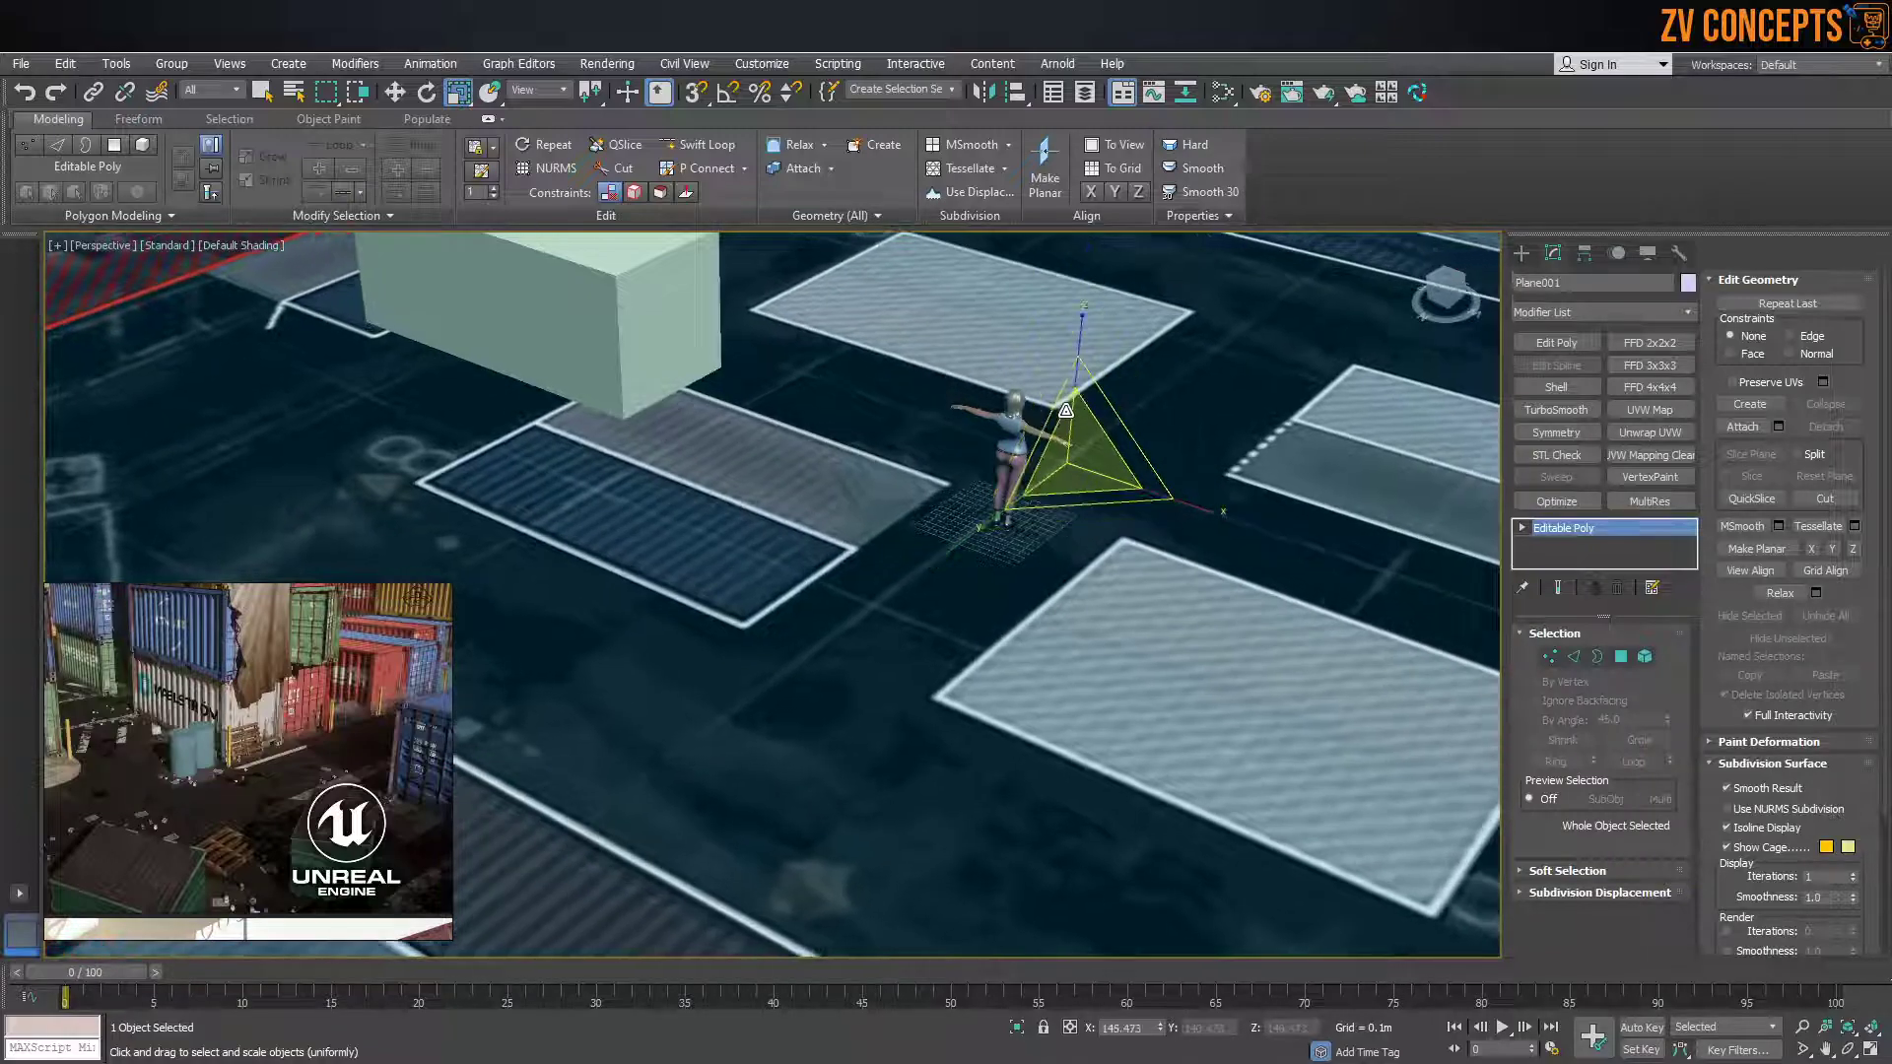
pyautogui.press('t')
pyautogui.press('z')
pyautogui.scroll(10, 888, 508)
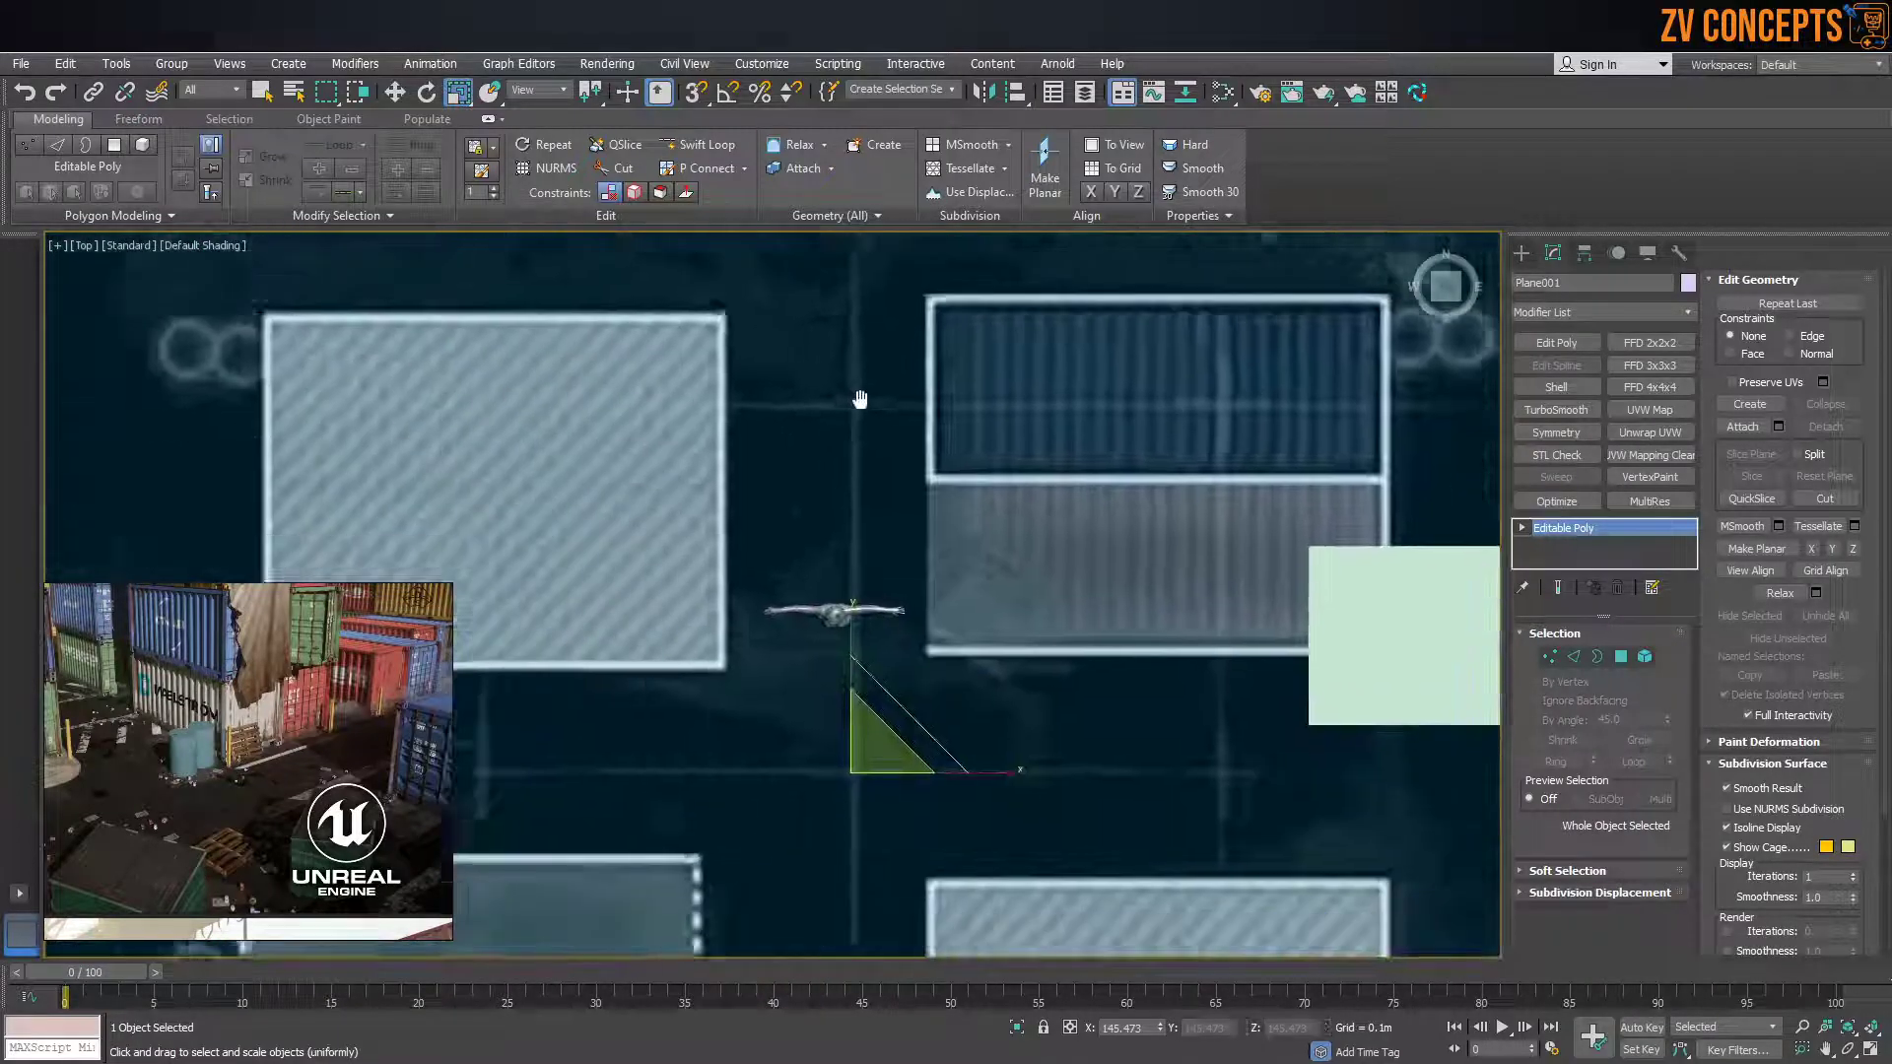
pyautogui.moveTo(916, 817); pyautogui.dragTo(920, 840)
pyautogui.press('w')
pyautogui.scroll(-5, 871, 559)
pyautogui.keyDown('alt'); pyautogui.moveTo(892, 622); pyautogui.dragTo(992, 541, button='middle'); pyautogui.keyUp('alt')
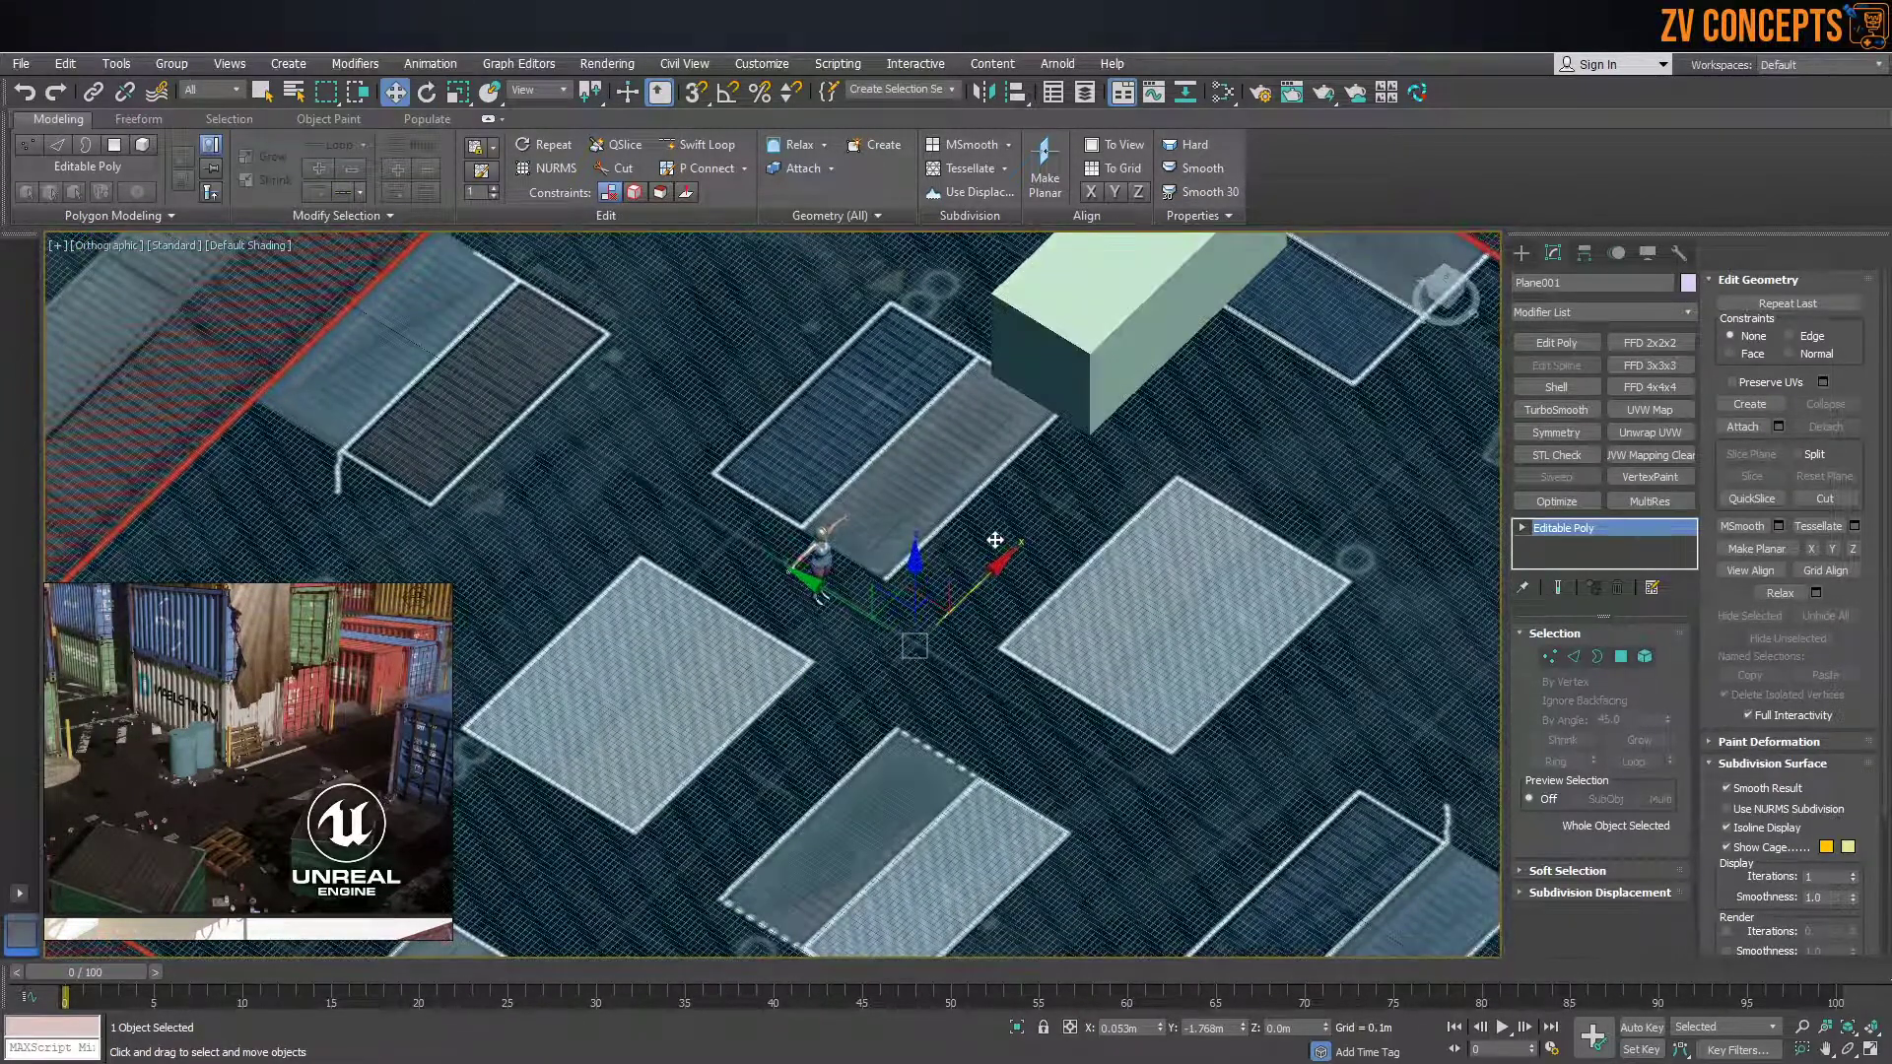
# Move the box back over the container half beside the character in Perspective view, at about X 3.39 m, Y 0.08 m
pyautogui.press('p')
pyautogui.click(397, 327)
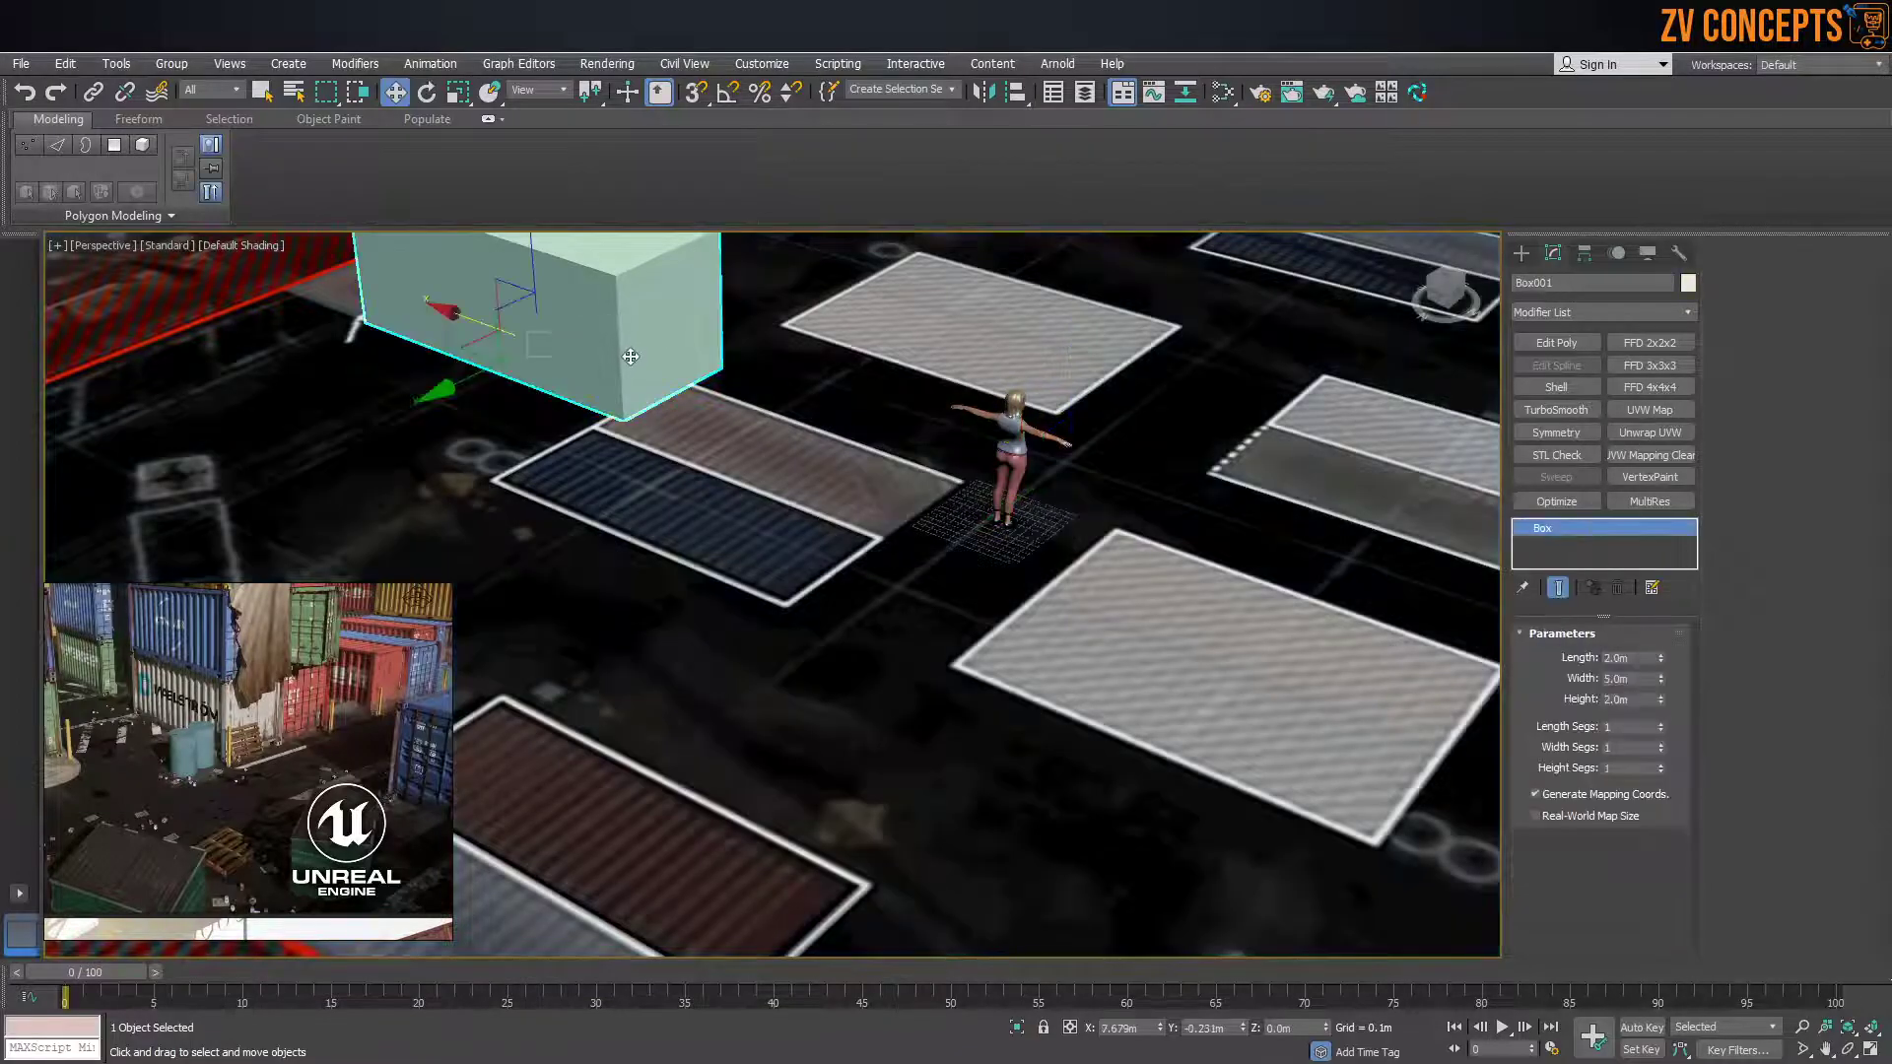
pyautogui.moveTo(421, 302); pyautogui.dragTo(752, 377)
pyautogui.moveTo(723, 471)
pyautogui.mouseDown()
pyautogui.moveTo(676, 475)
pyautogui.moveTo(732, 488)
pyautogui.mouseUp()
pyautogui.moveTo(683, 407); pyautogui.dragTo(698, 402)
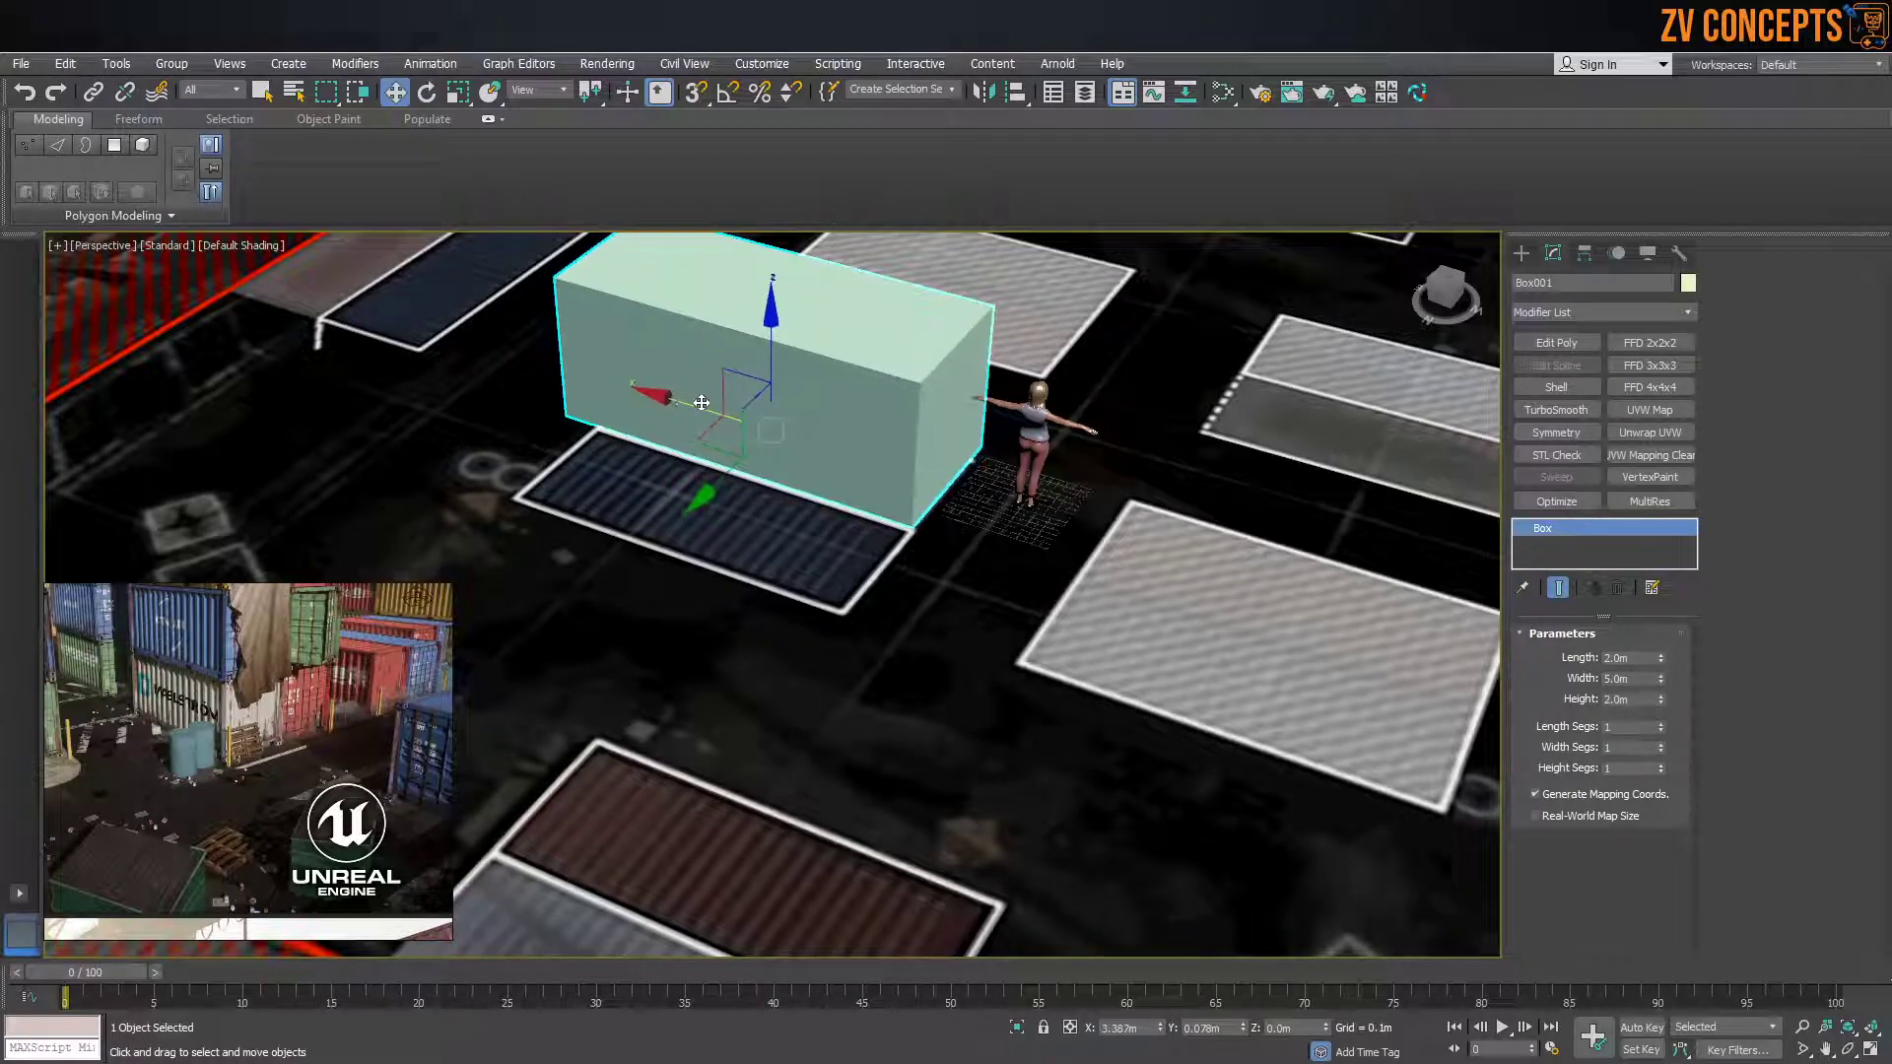
# Replace the old box with a new one traced over the container half, about 1.68 m long, 4.57 m wide and 1.96 m high
pyautogui.press('Delete')
pyautogui.click(1520, 252)
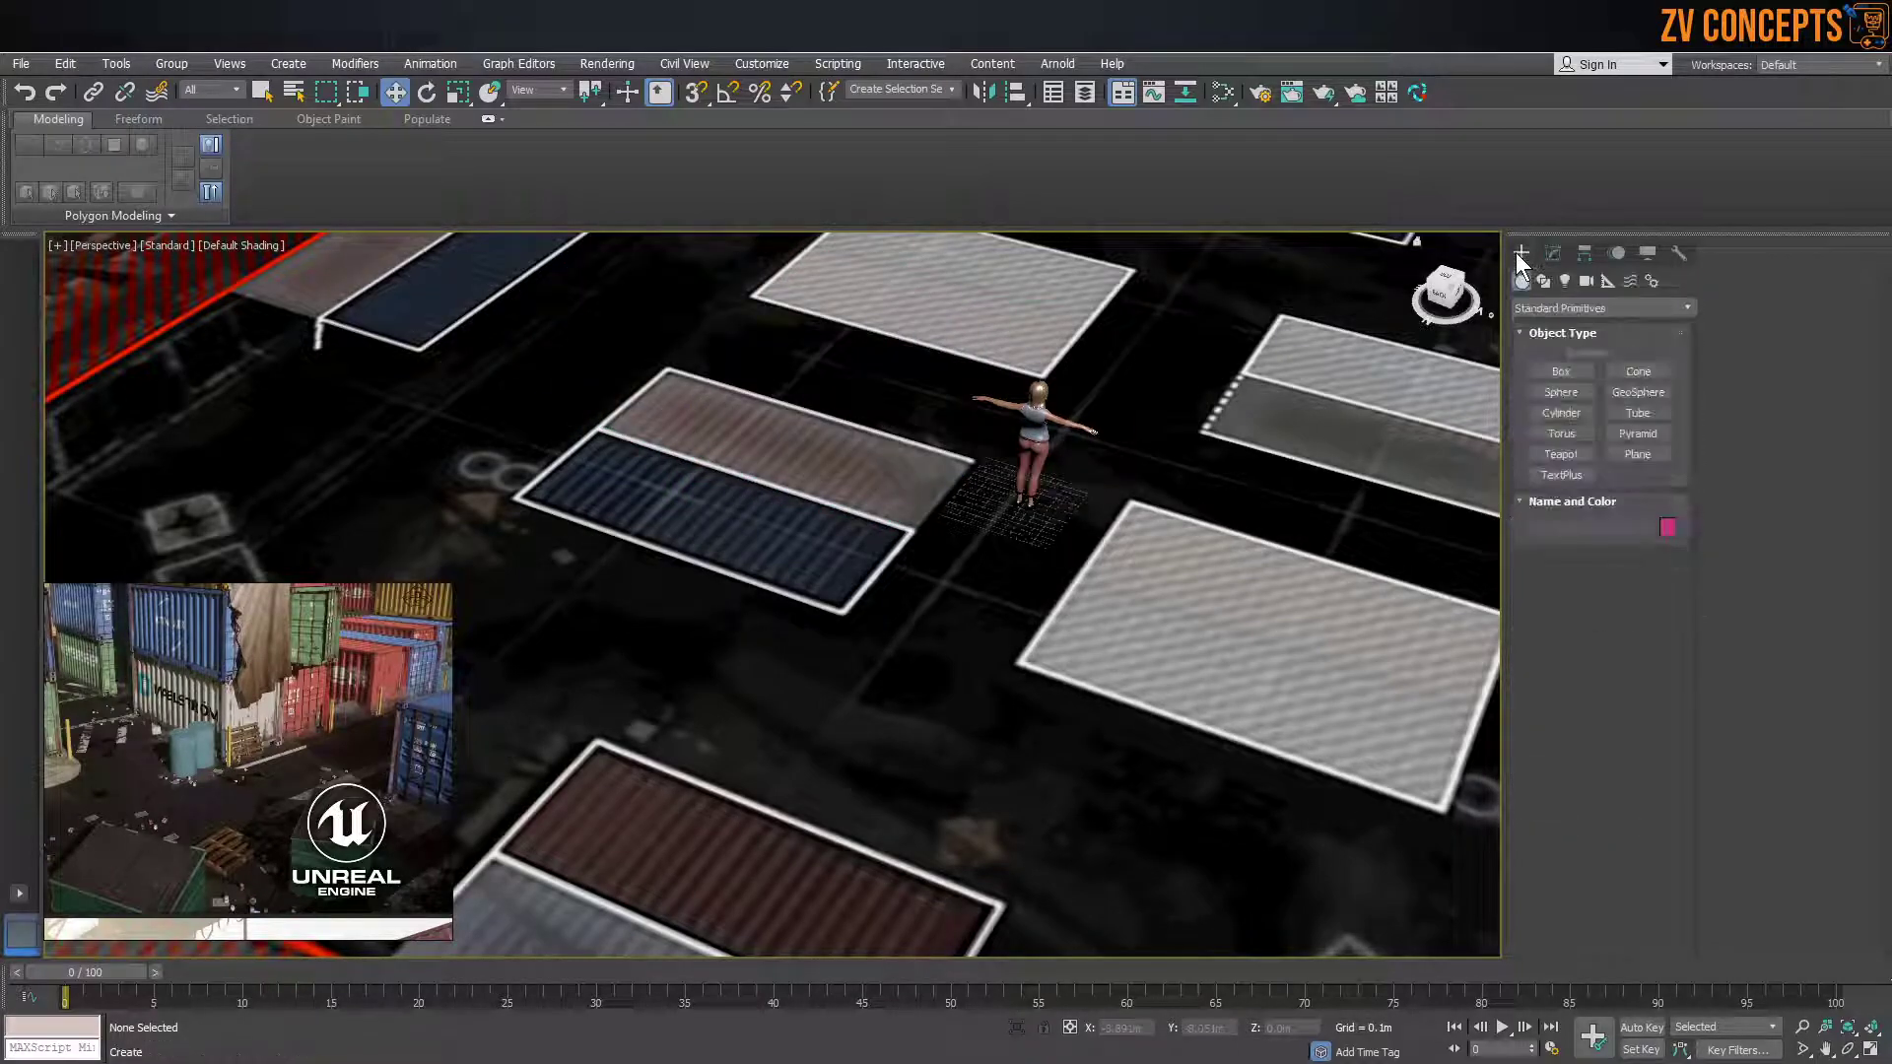
pyautogui.click(1557, 368)
pyautogui.moveTo(669, 370); pyautogui.dragTo(914, 528)
pyautogui.click(908, 383)
pyautogui.keyDown('alt'); pyautogui.moveTo(997, 429); pyautogui.dragTo(970, 478, button='middle'); pyautogui.keyUp('alt')
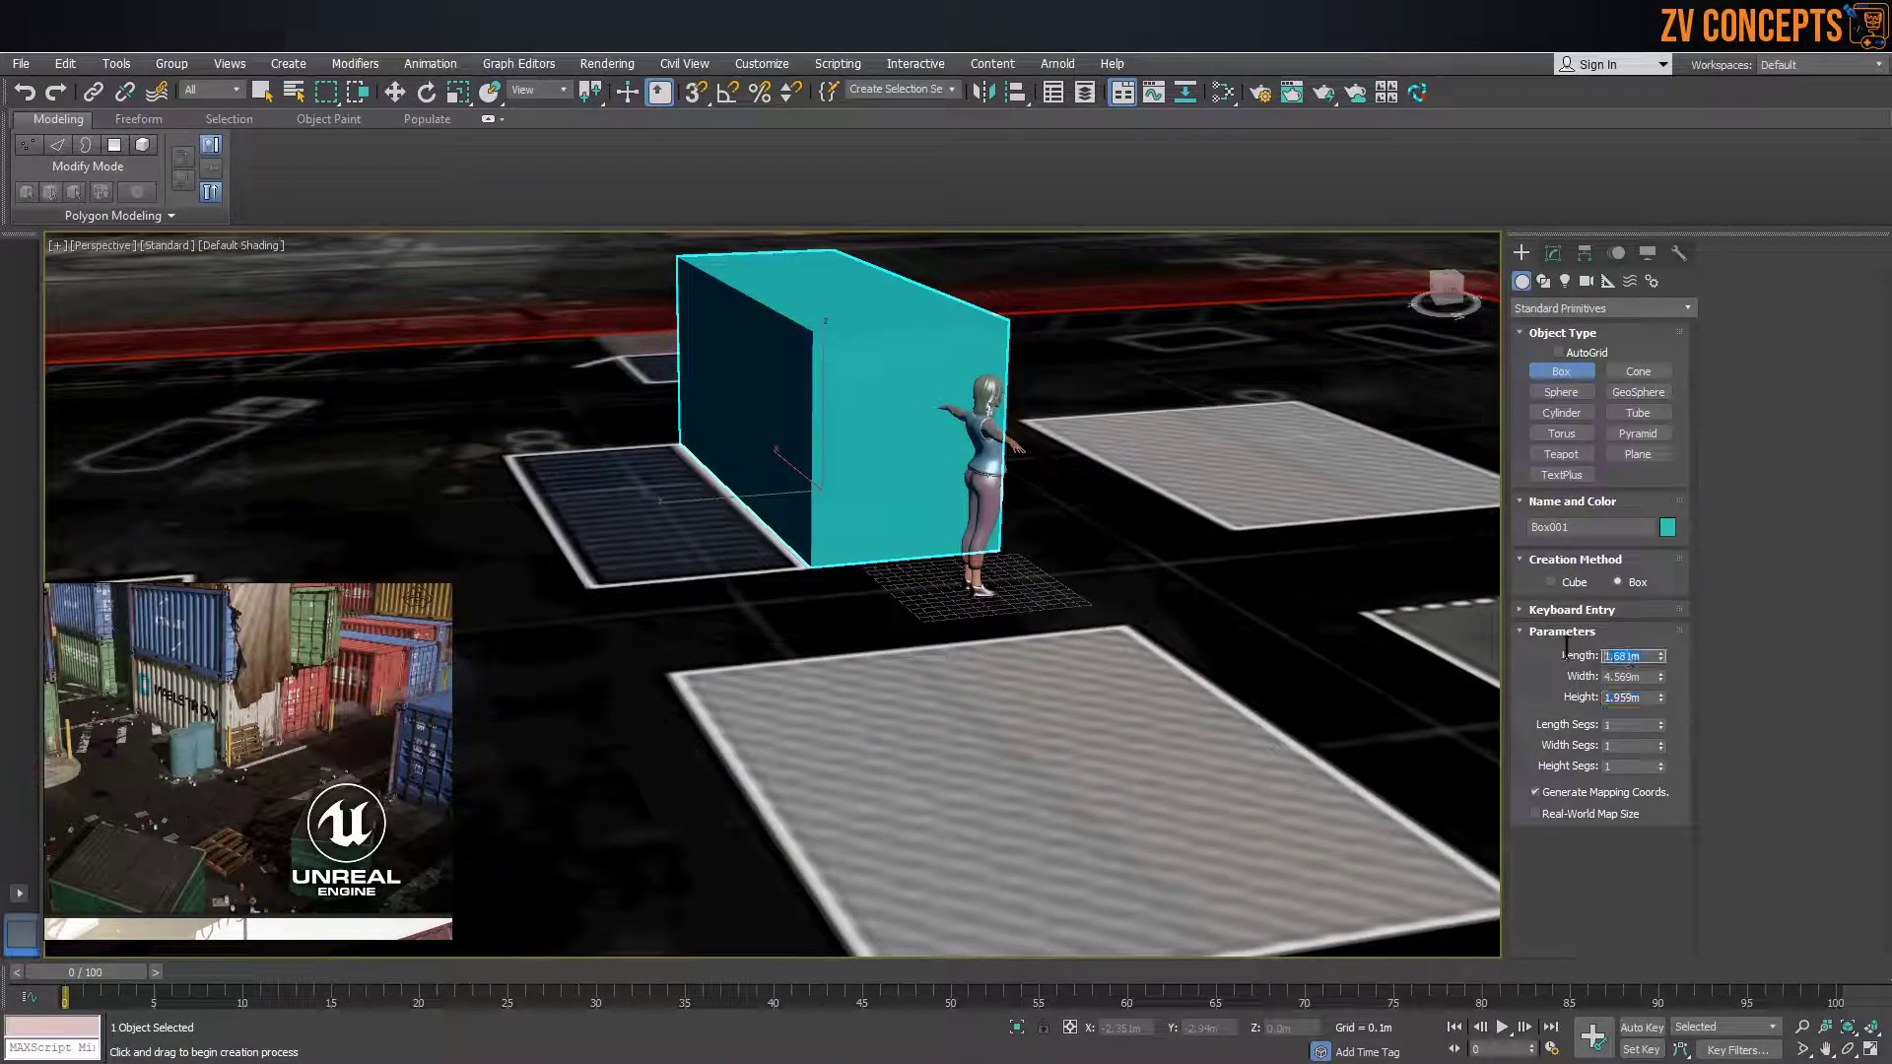
# Set the new box's length to 1.6 m, width to 4.5 m and height to 1.6 m
pyautogui.write('1.6')
pyautogui.press('Return')
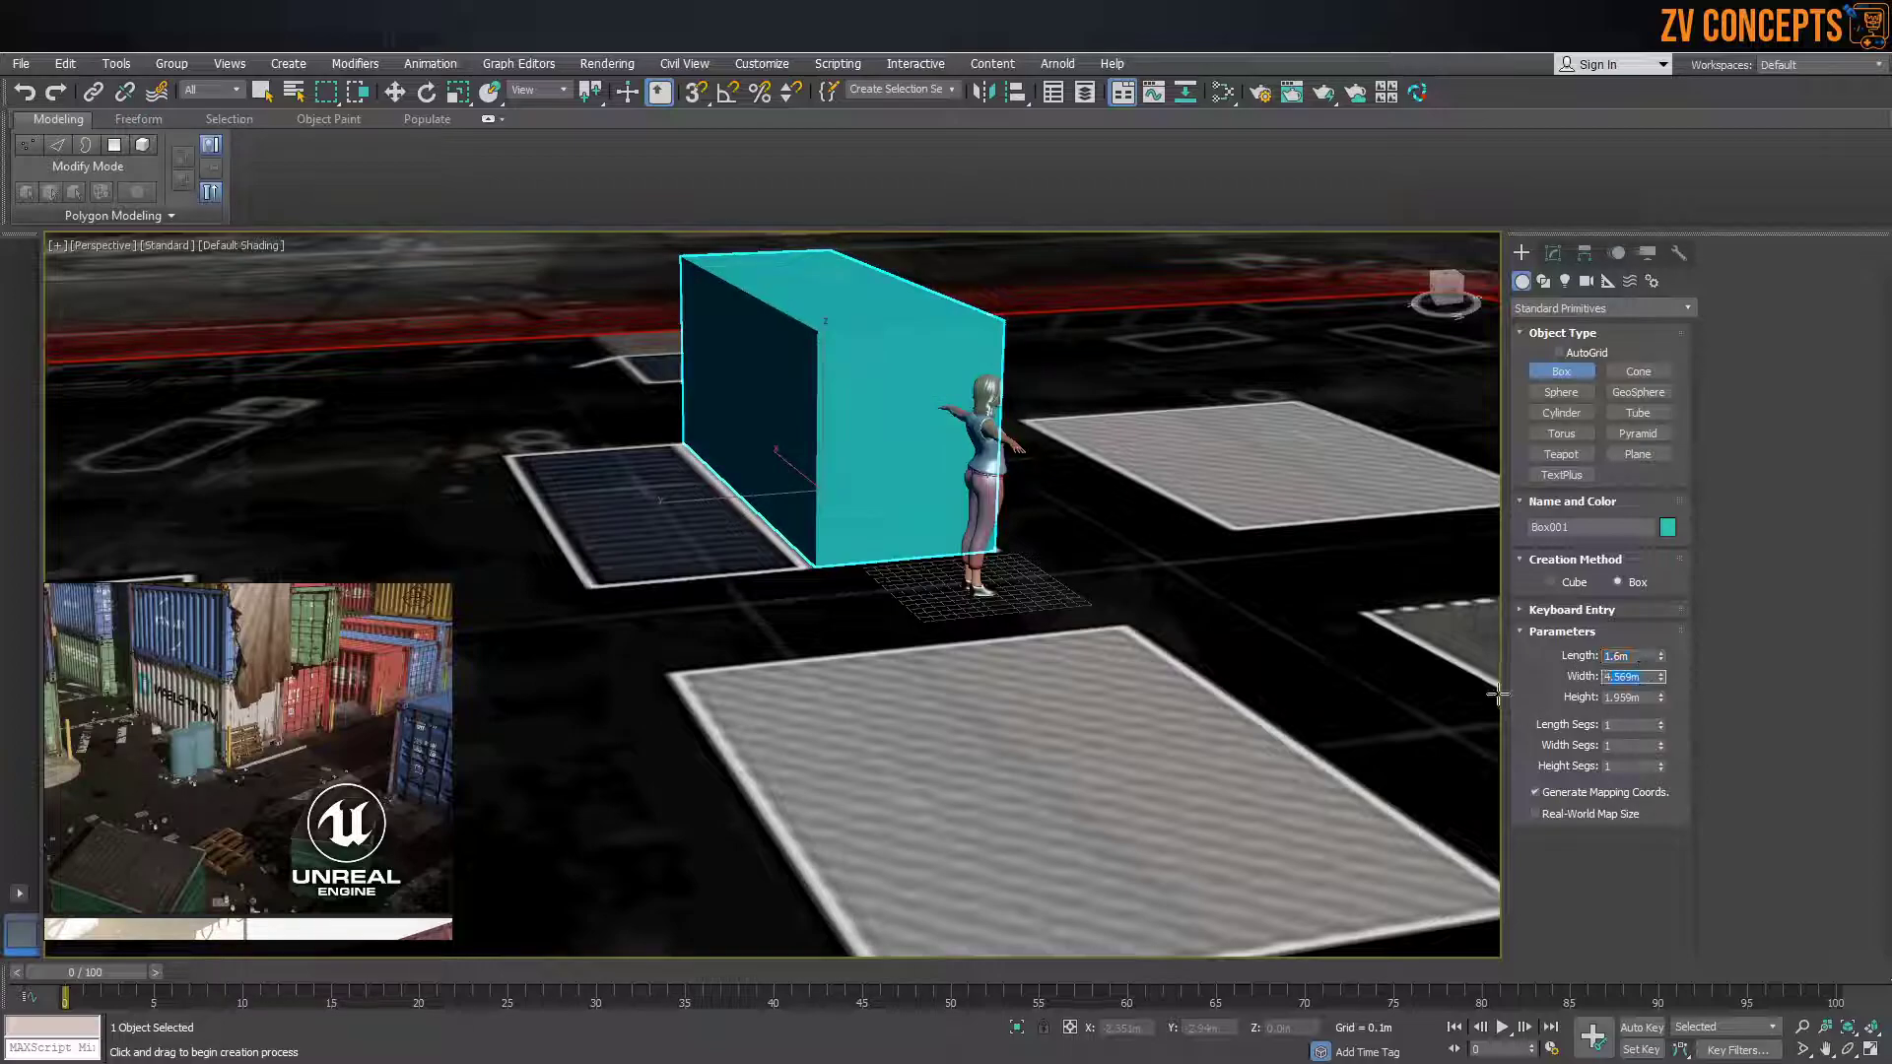
pyautogui.write('4.5')
pyautogui.press('Return')
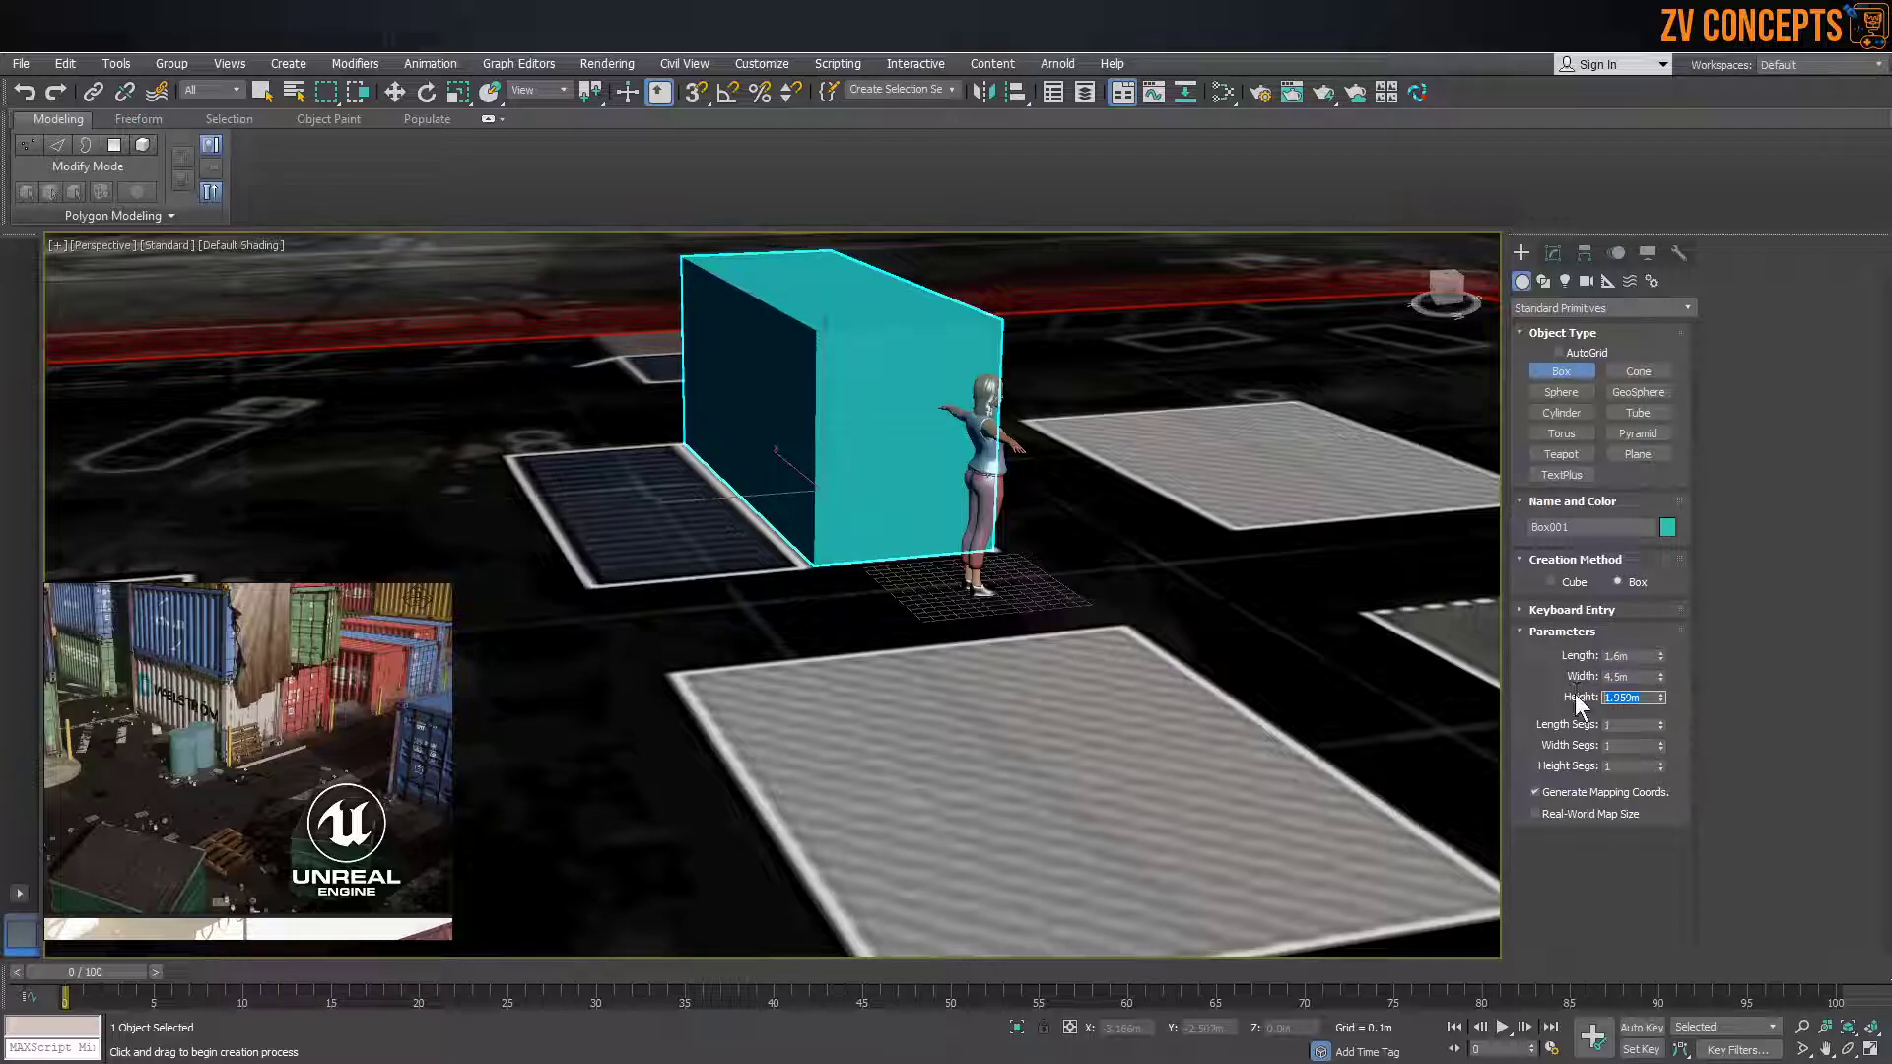
pyautogui.write('1.6')
pyautogui.press('Return')
# Examine the box's proportions against the character and the container reference images
pyautogui.keyDown('alt'); pyautogui.moveTo(960, 451); pyautogui.dragTo(930, 360, button='middle'); pyautogui.keyUp('alt')
pyautogui.scroll(4, 921, 335)
pyautogui.moveTo(1027, 585); pyautogui.dragTo(1089, 532, button='middle')
pyautogui.press('w')
pyautogui.click(1074, 362)
pyautogui.click(1025, 590)
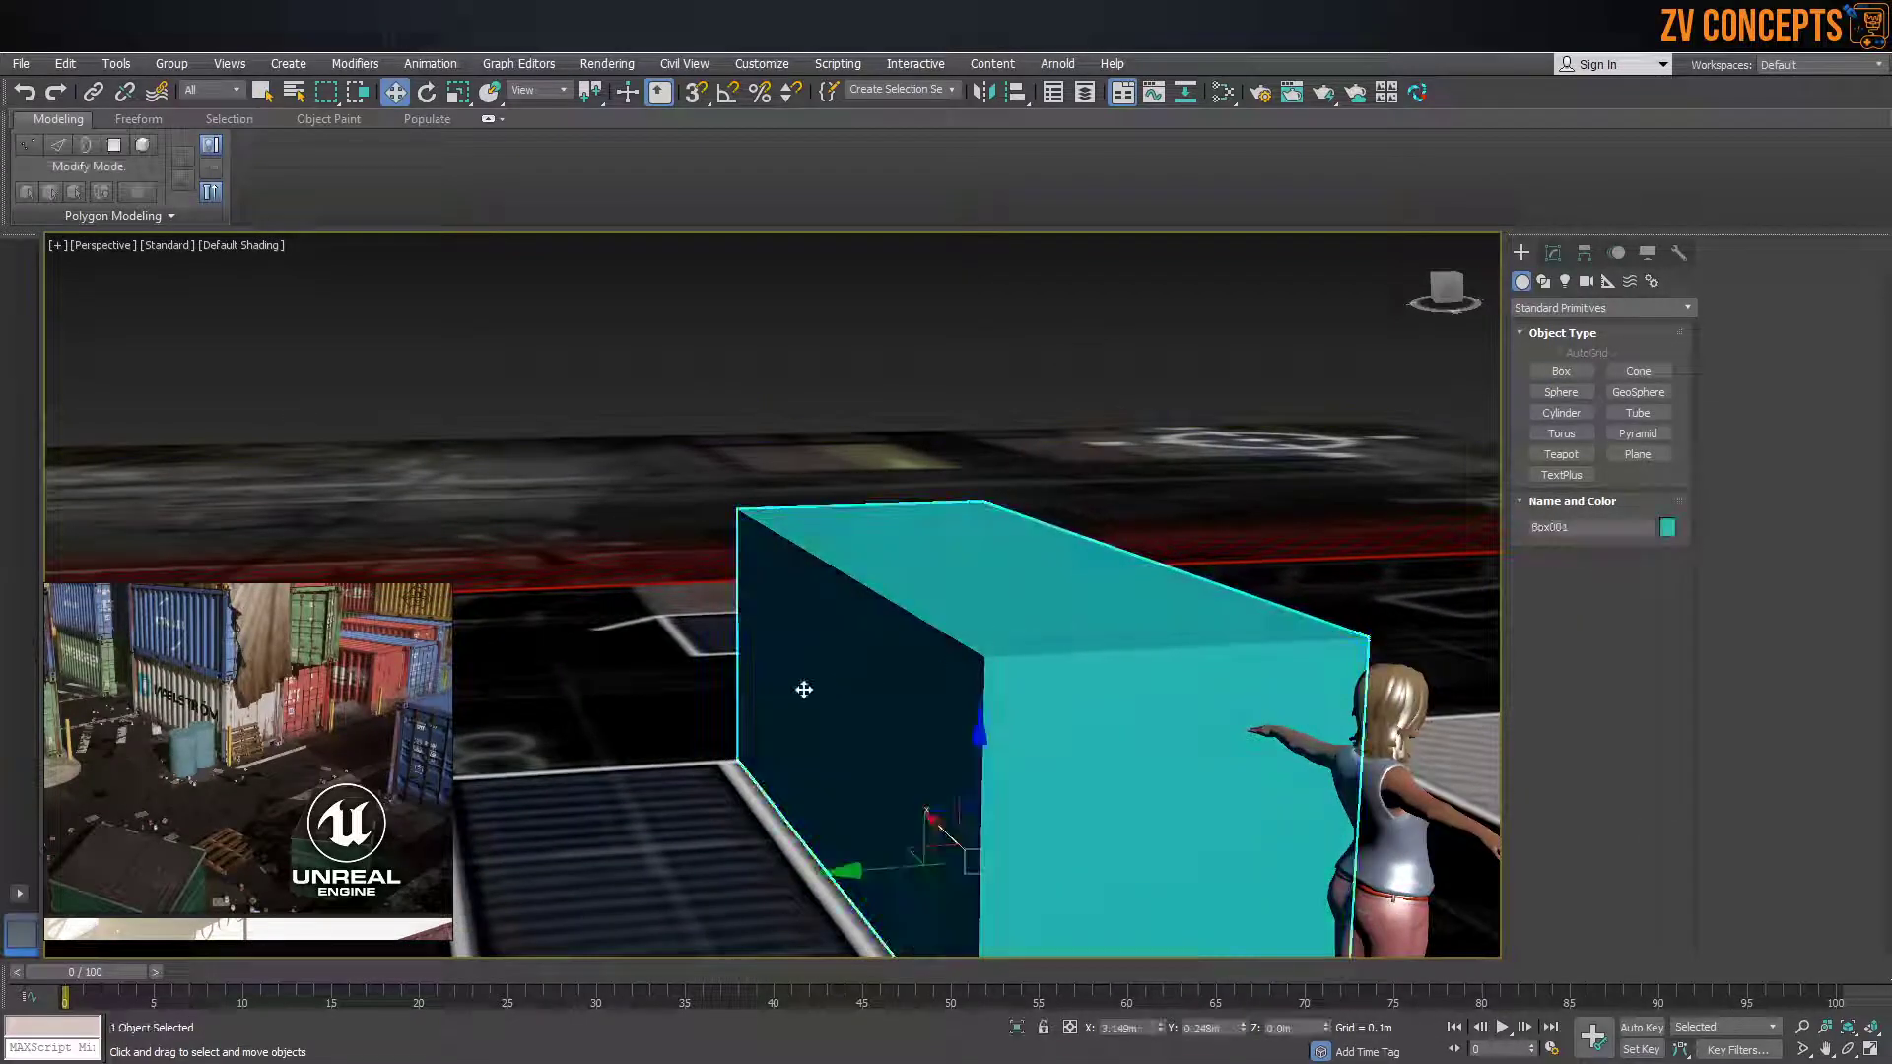
pyautogui.scroll(-3, 884, 561)
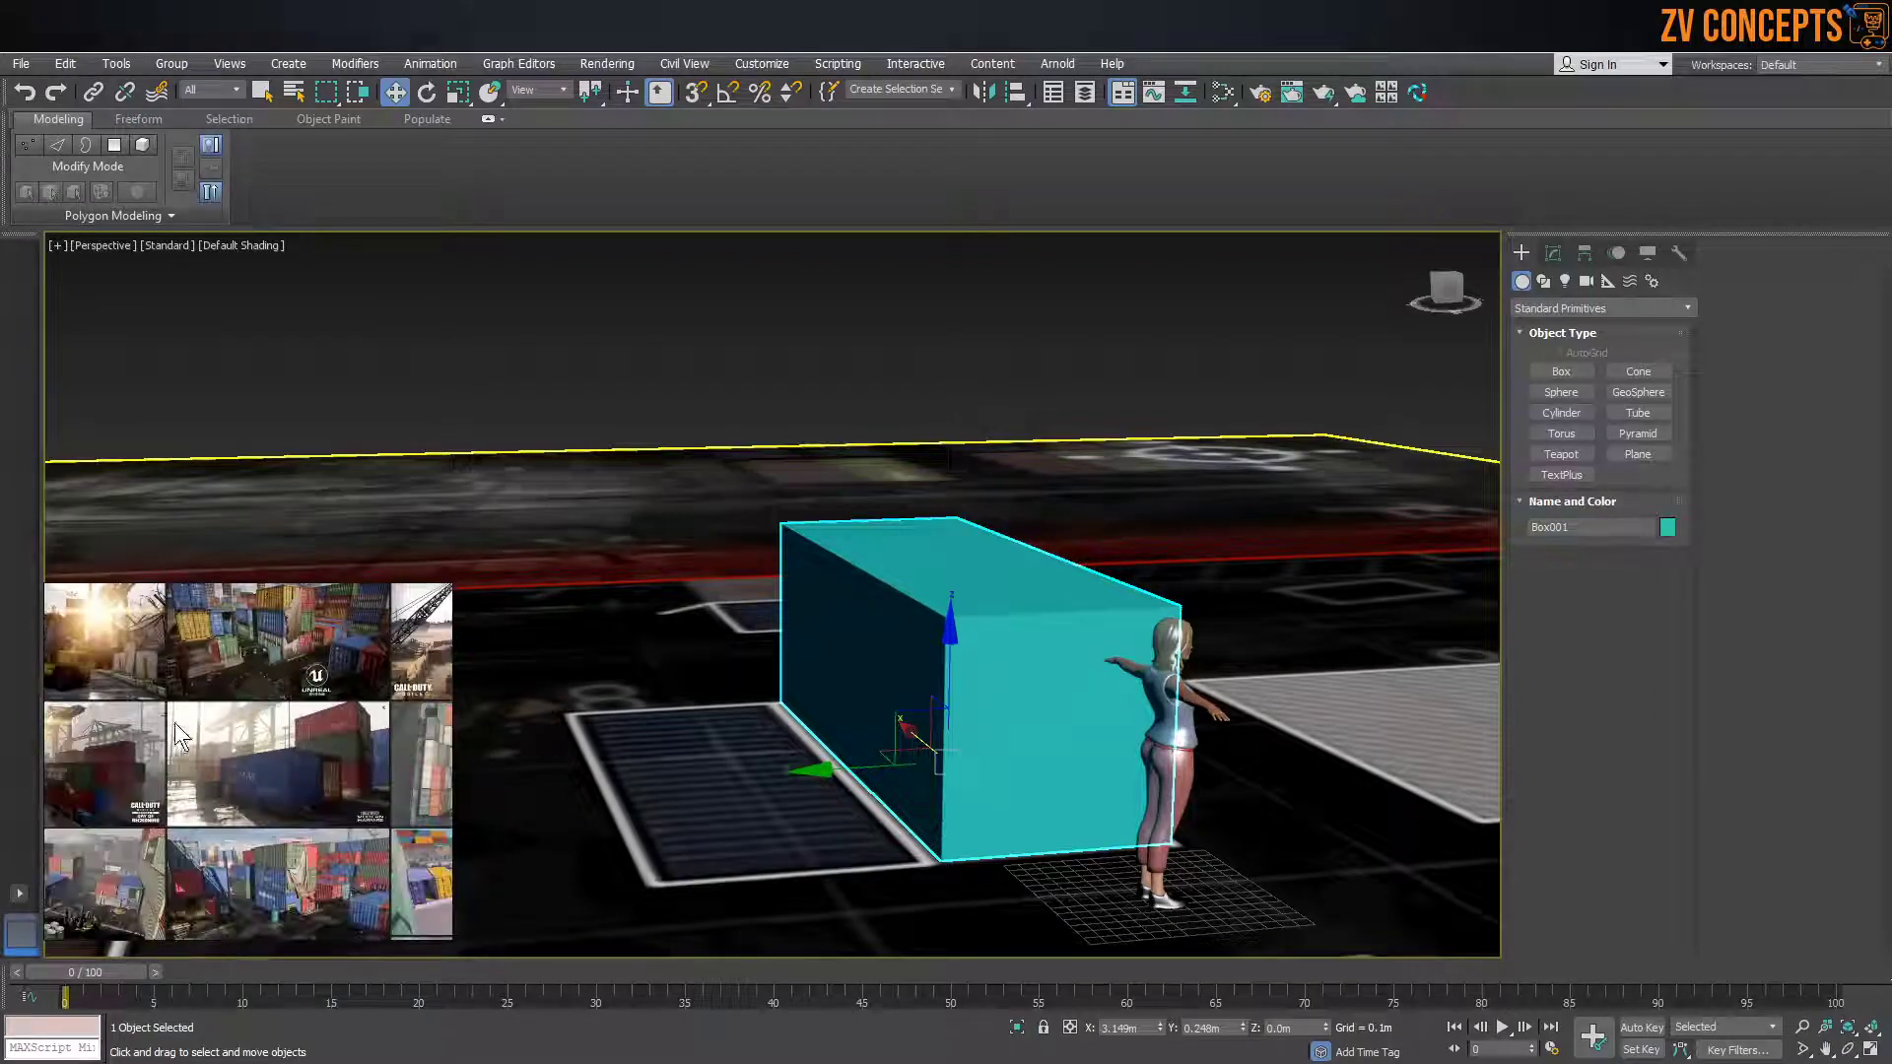
pyautogui.keyDown('alt'); pyautogui.moveTo(961, 662); pyautogui.dragTo(1015, 564, button='middle'); pyautogui.keyUp('alt')
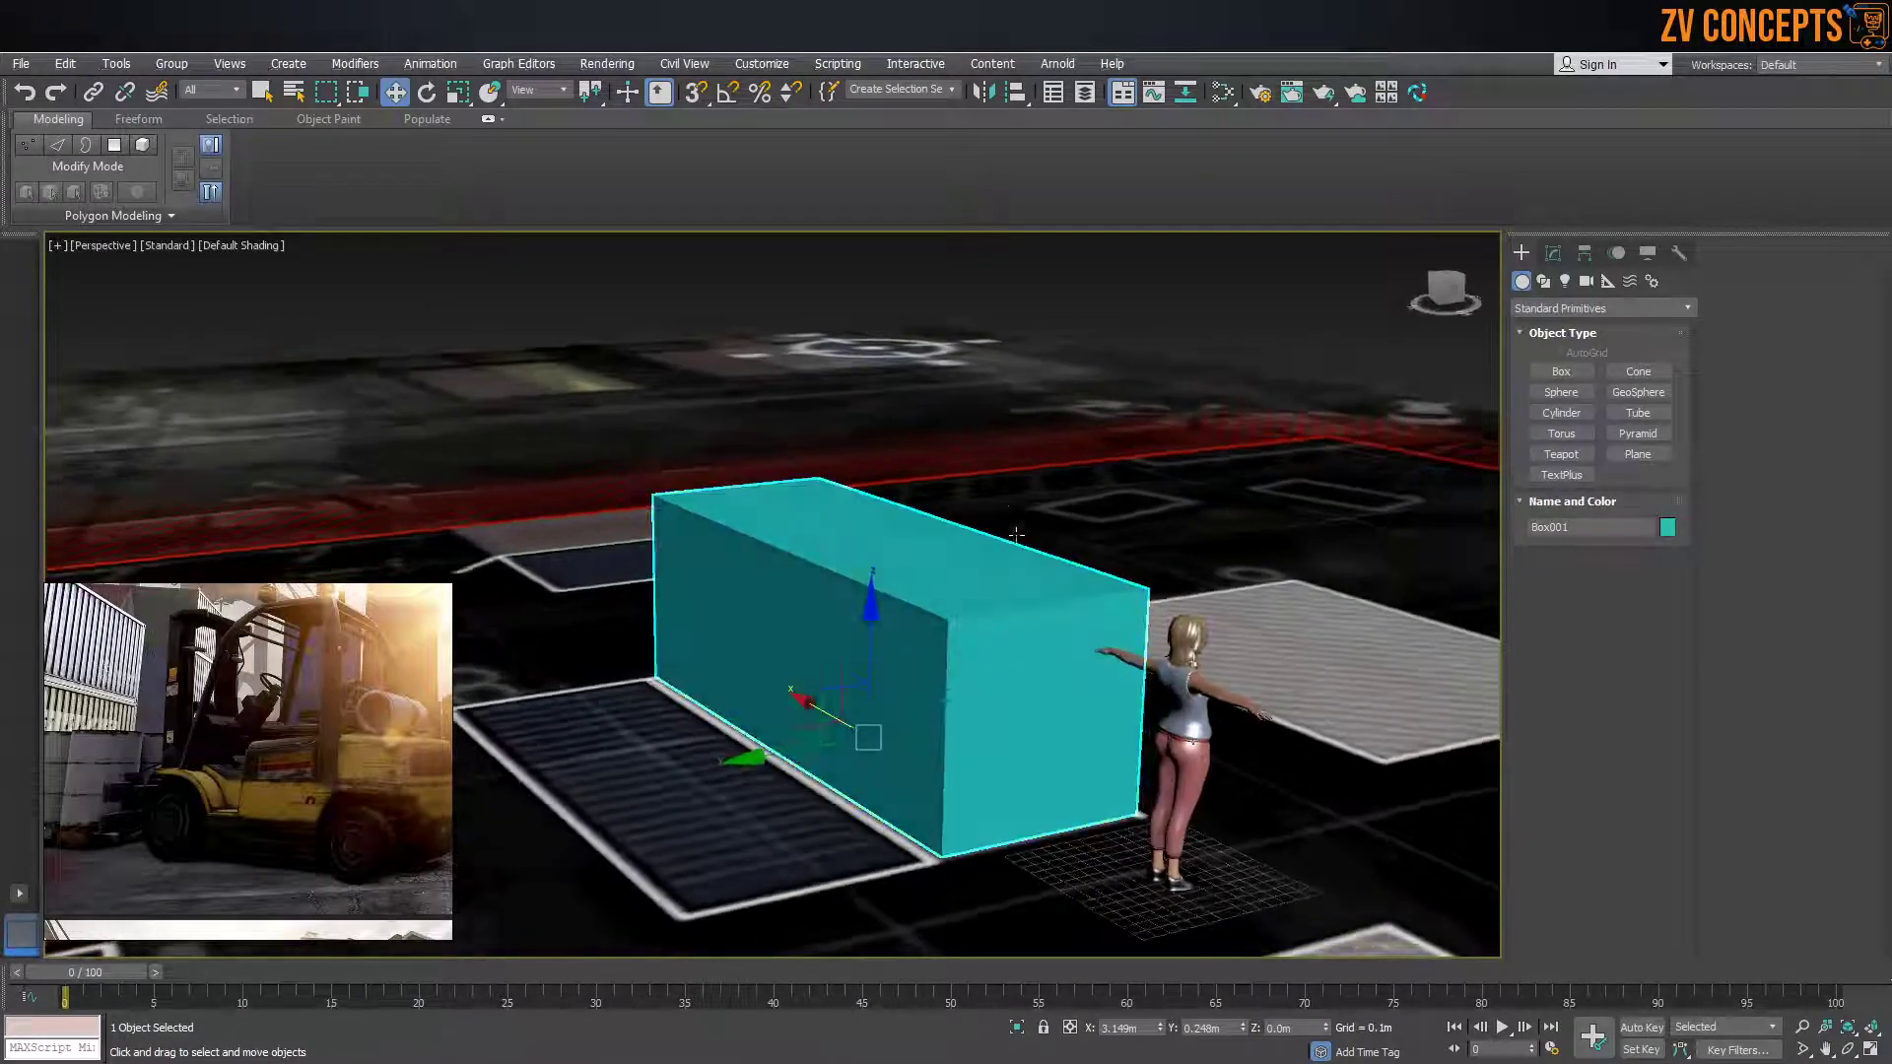
pyautogui.click(1163, 309)
pyautogui.scroll(-2, 906, 556)
pyautogui.click(912, 562)
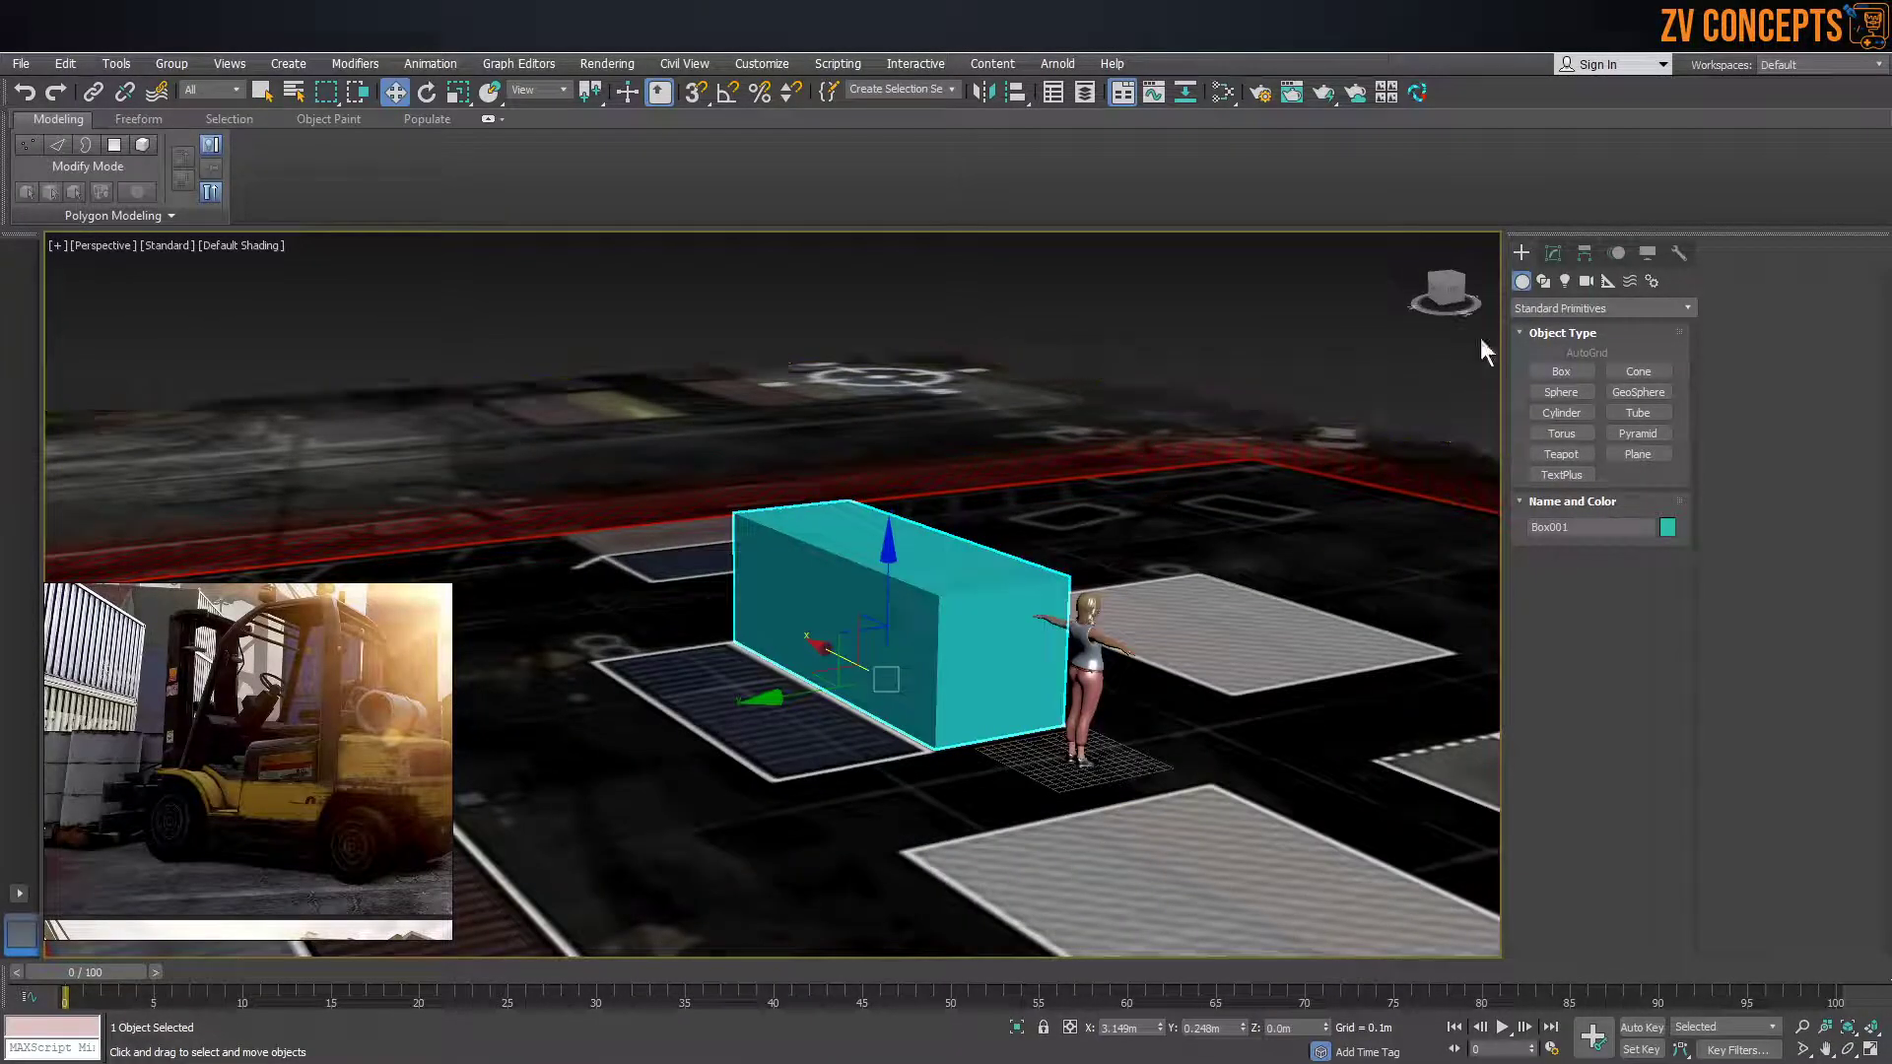
# Set the box's height and length to 1.7 m each
pyautogui.click(1553, 253)
pyautogui.moveTo(1660, 701); pyautogui.dragTo(1660, 693)
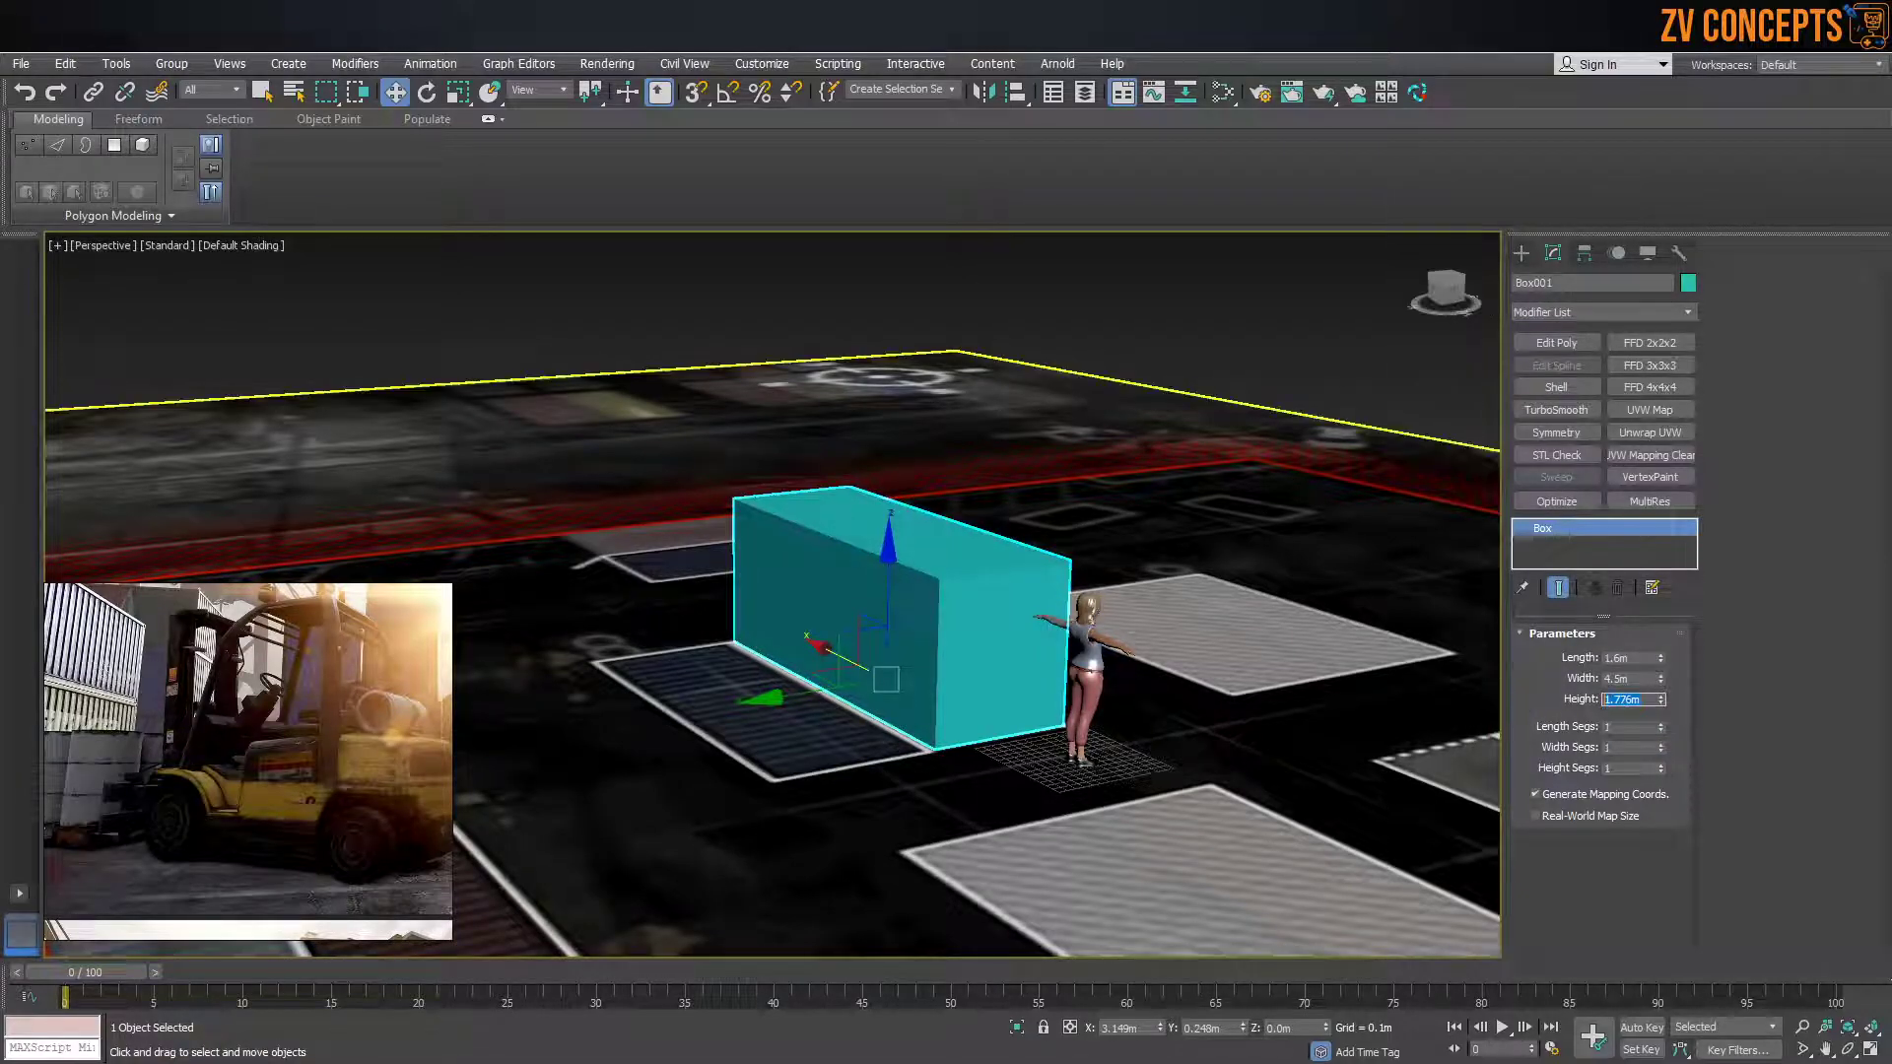
pyautogui.write('.7')
pyautogui.press('Return')
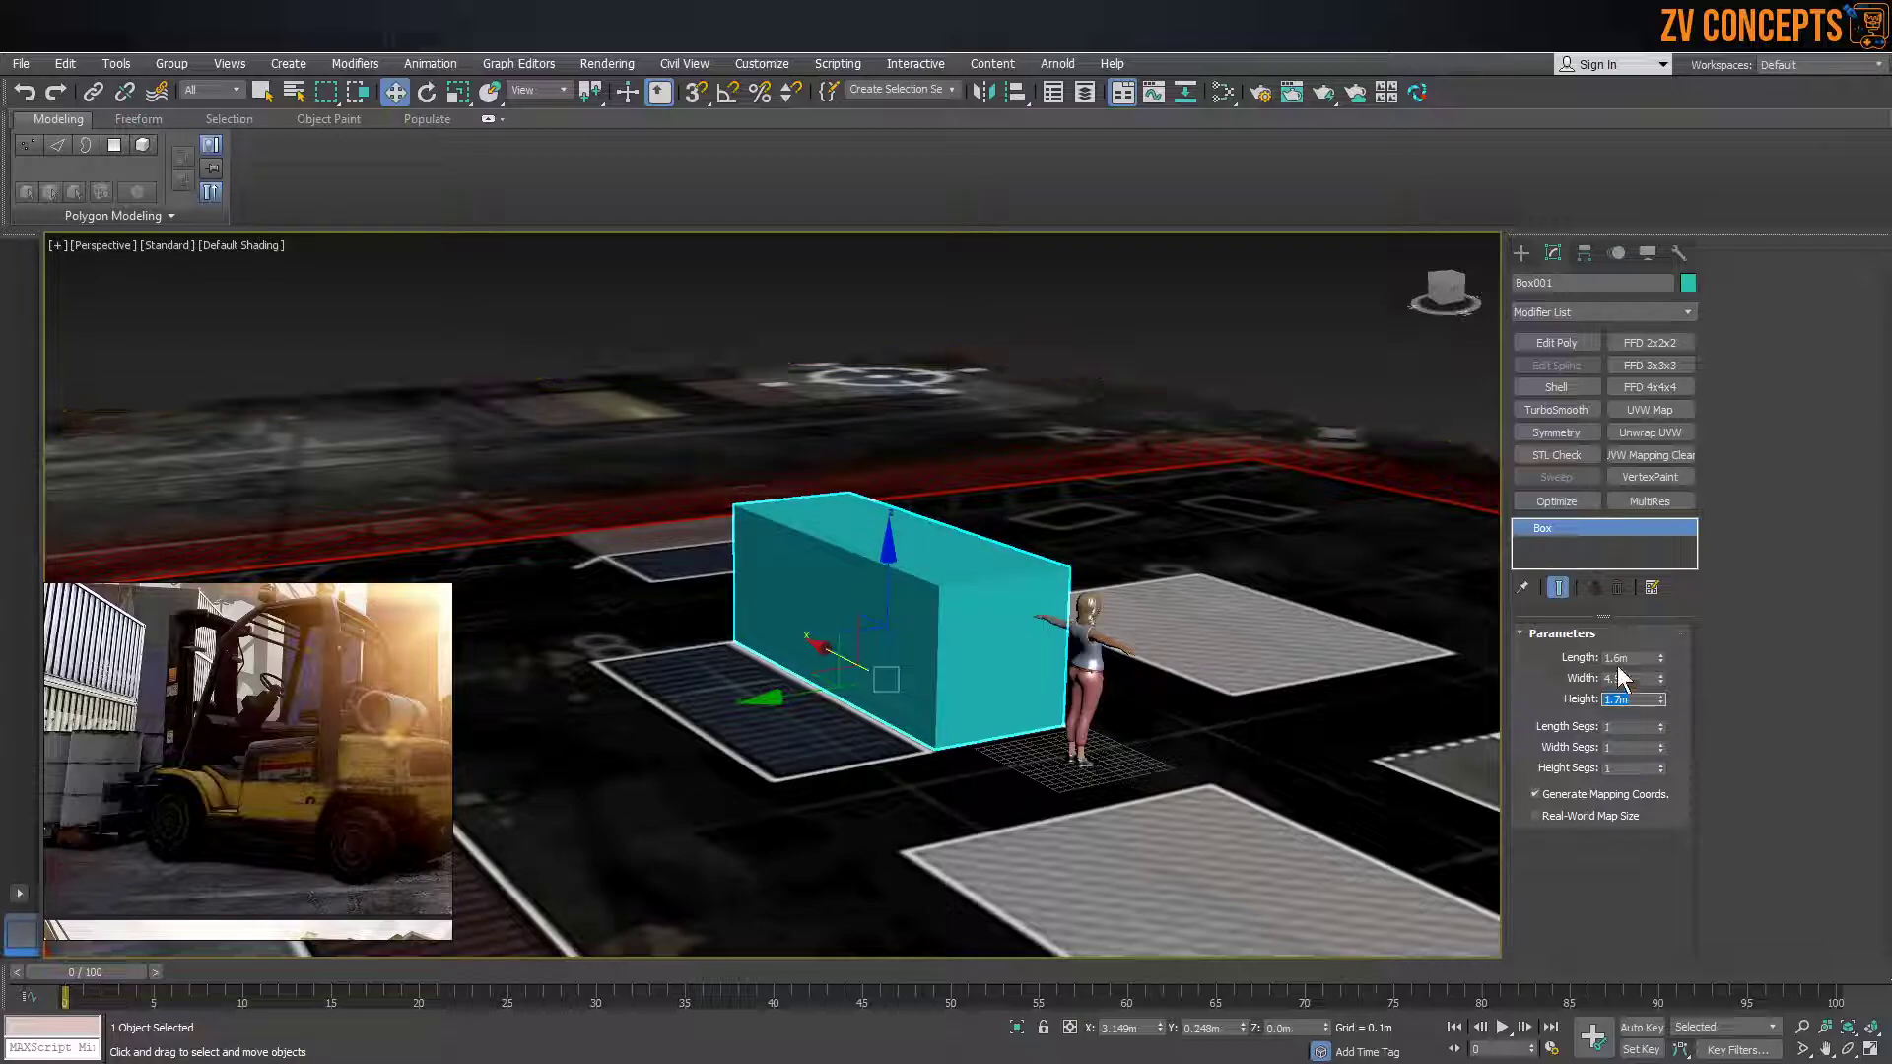
pyautogui.write('1.7')
pyautogui.press('Return')
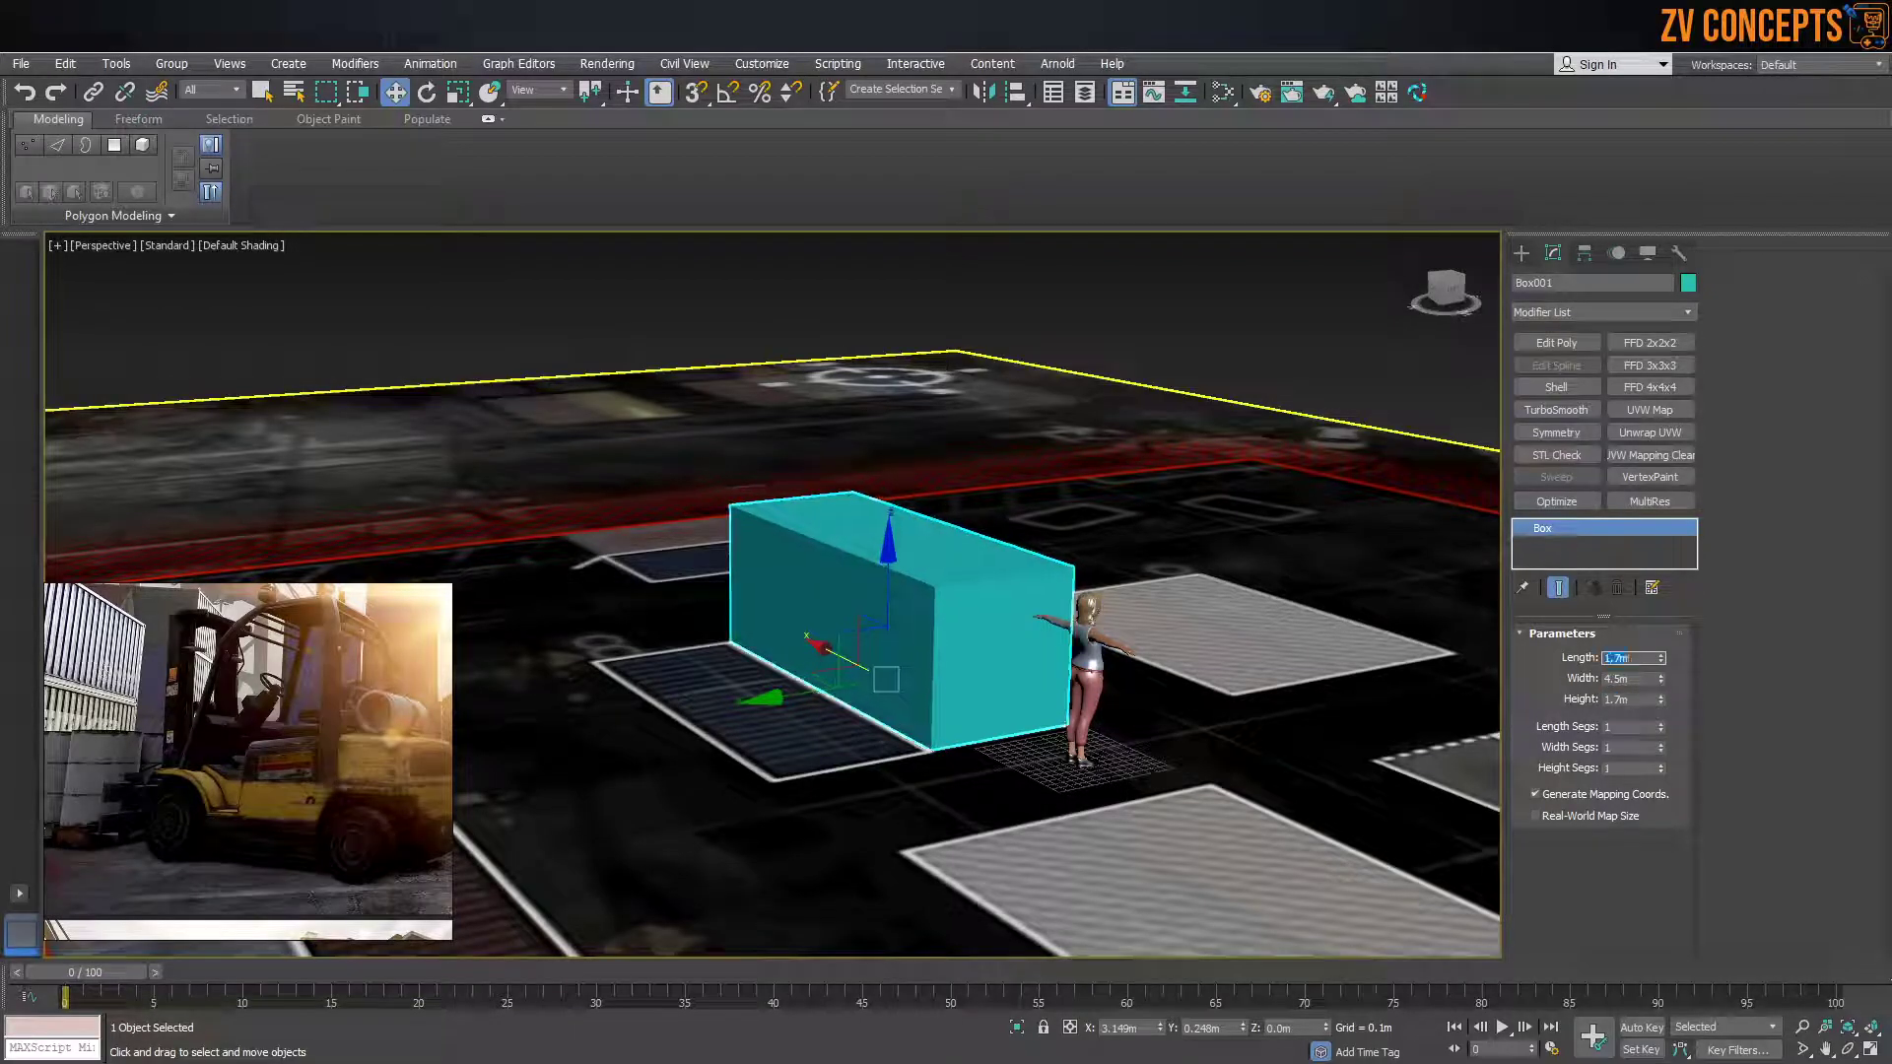
# Convert the container box to an Editable Poly
pyautogui.scroll(3, 955, 654)
pyautogui.keyDown('alt'); pyautogui.moveTo(955, 654); pyautogui.dragTo(917, 671, button='middle'); pyautogui.keyUp('alt')
pyautogui.keyDown('alt'); pyautogui.moveTo(917, 584); pyautogui.dragTo(828, 564, button='middle'); pyautogui.keyUp('alt')
pyautogui.scroll(-3, 1014, 609)
pyautogui.rightClick(824, 564)
pyautogui.moveTo(907, 778)
pyautogui.click(1051, 777)
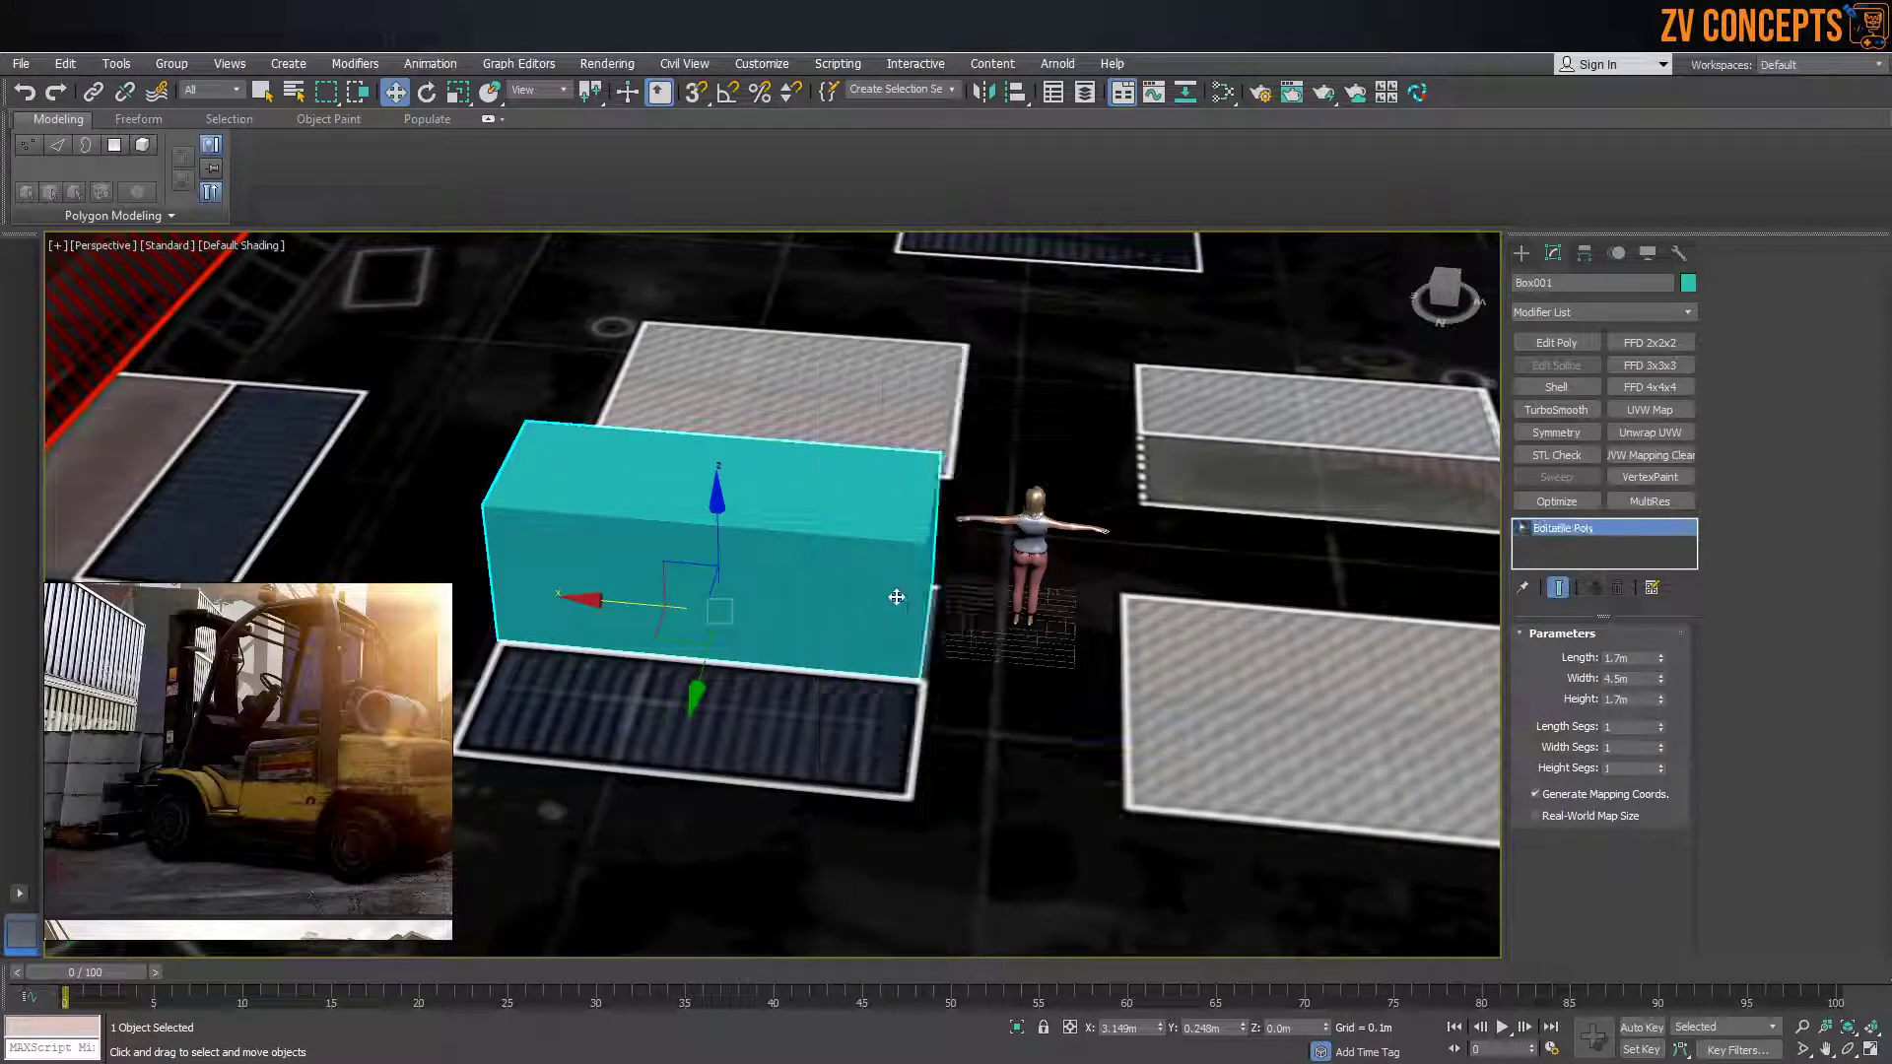
# Clone the container box along Y onto the adjacent container half, at about Y 2.08 m
pyautogui.keyDown('alt'); pyautogui.moveTo(831, 585); pyautogui.dragTo(766, 630, button='middle'); pyautogui.keyUp('alt')
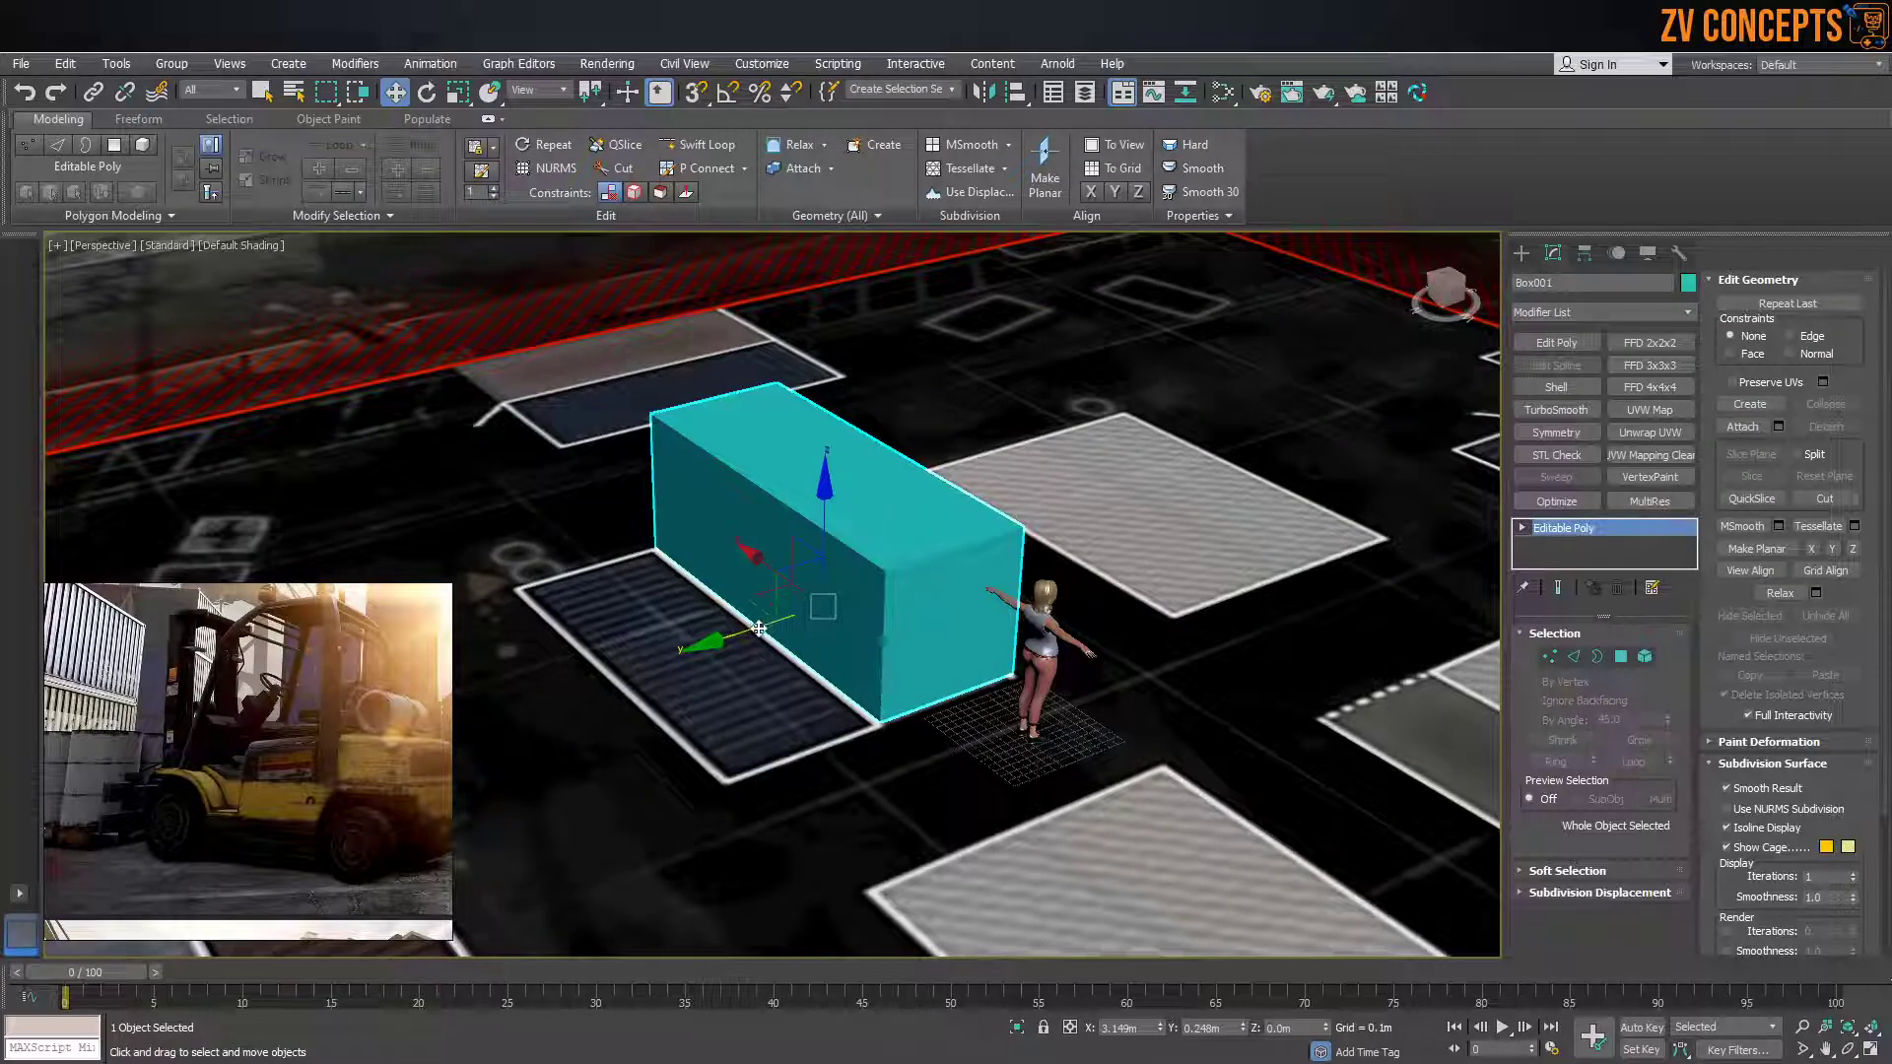
pyautogui.keyDown('shift'); pyautogui.moveTo(649, 664); pyautogui.dragTo(617, 664); pyautogui.keyUp('shift')
pyautogui.click(942, 643)
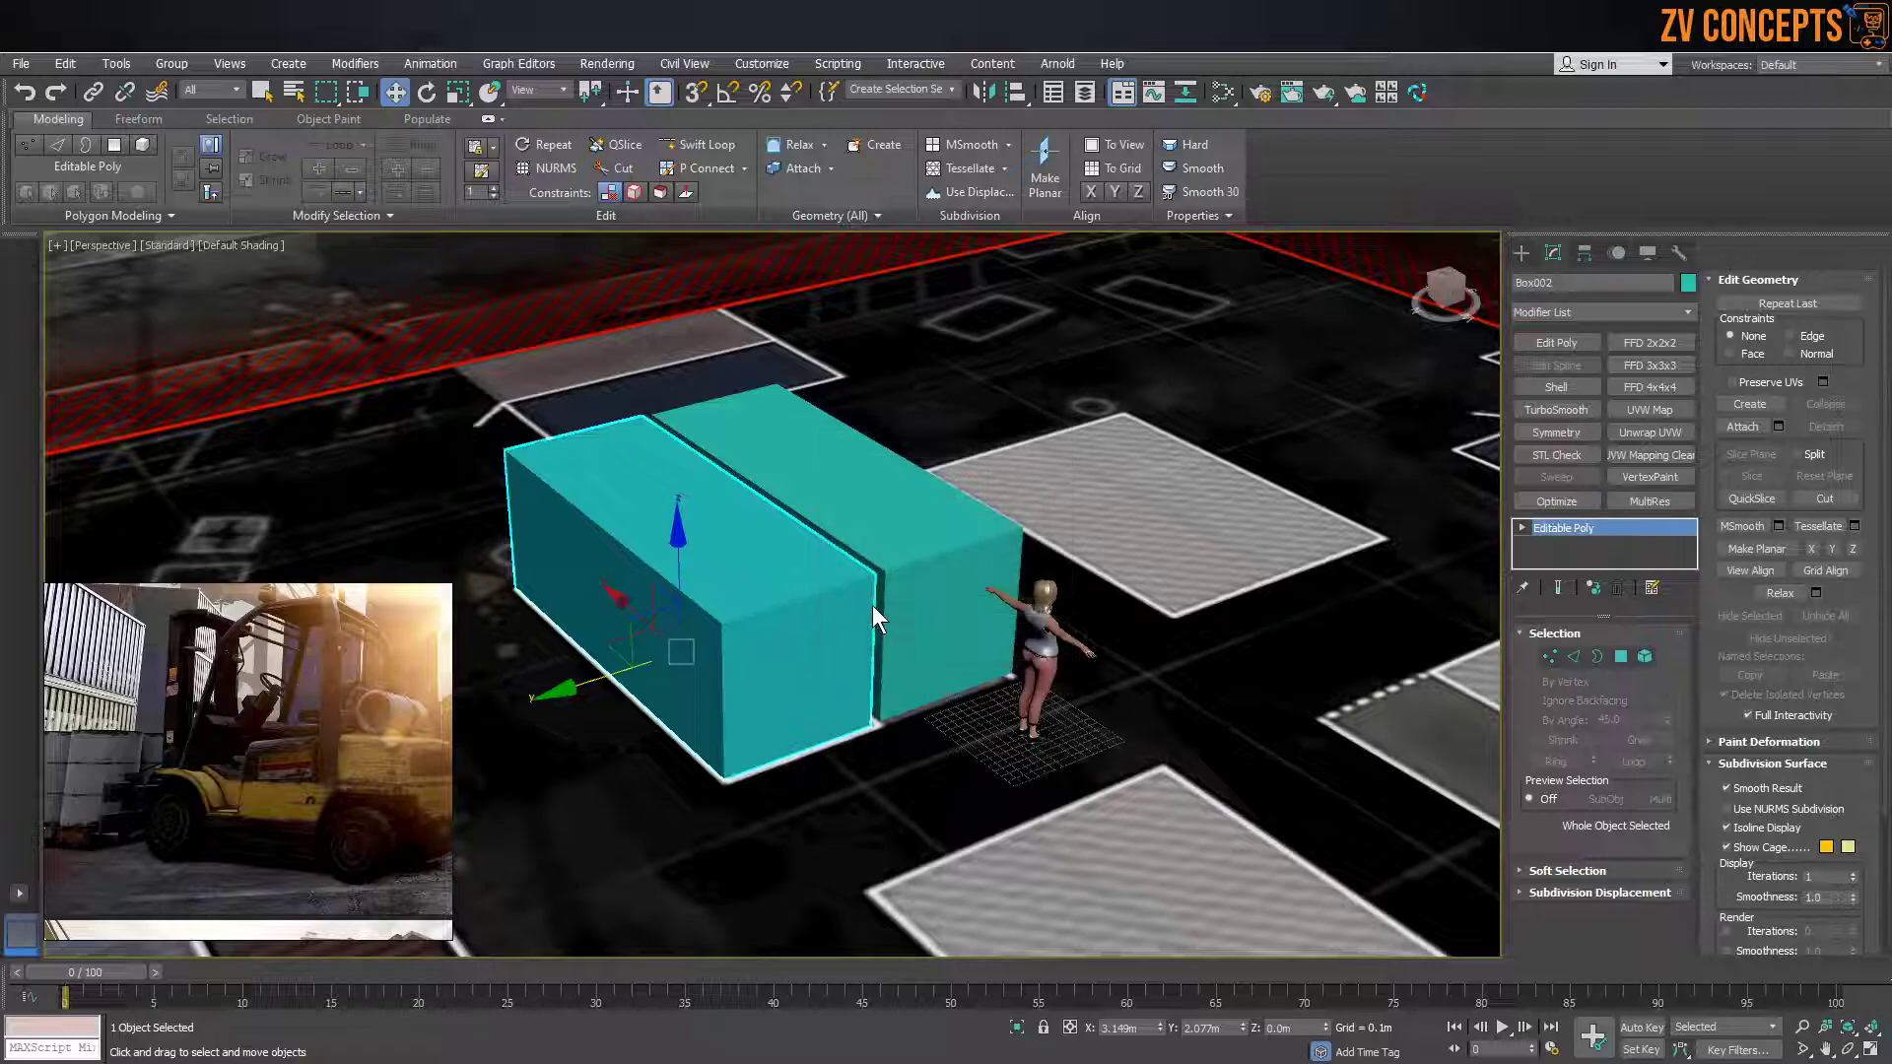
# Select both container boxes and clone the pair along X onto the neighbouring container block
pyautogui.click(882, 532)
pyautogui.scroll(-3, 866, 579)
pyautogui.keyDown('ctrl'); pyautogui.click(800, 639); pyautogui.keyUp('ctrl')
pyautogui.keyDown('alt'); pyautogui.moveTo(825, 582); pyautogui.dragTo(905, 598, button='middle'); pyautogui.keyUp('alt')
pyautogui.moveTo(653, 548)
pyautogui.keyDown('shift'); pyautogui.mouseDown()
pyautogui.moveTo(1074, 698)
pyautogui.moveTo(1042, 694)
pyautogui.mouseUp(); pyautogui.keyUp('shift')
pyautogui.click(969, 645)
# Select all four container boxes and clone them along Y onto the other two central container blocks
pyautogui.keyDown('alt'); pyautogui.moveTo(1182, 652); pyautogui.dragTo(1060, 663, button='middle'); pyautogui.keyUp('alt')
pyautogui.keyDown('ctrl'); pyautogui.click(1092, 492); pyautogui.keyUp('ctrl')
pyautogui.moveTo(1028, 597); pyautogui.dragTo(730, 535, button='middle')
pyautogui.keyDown('shift'); pyautogui.moveTo(730, 535); pyautogui.dragTo(1094, 586); pyautogui.keyUp('shift')
pyautogui.click(948, 638)
pyautogui.keyDown('alt'); pyautogui.moveTo(1197, 658); pyautogui.dragTo(1035, 680, button='middle'); pyautogui.keyUp('alt')
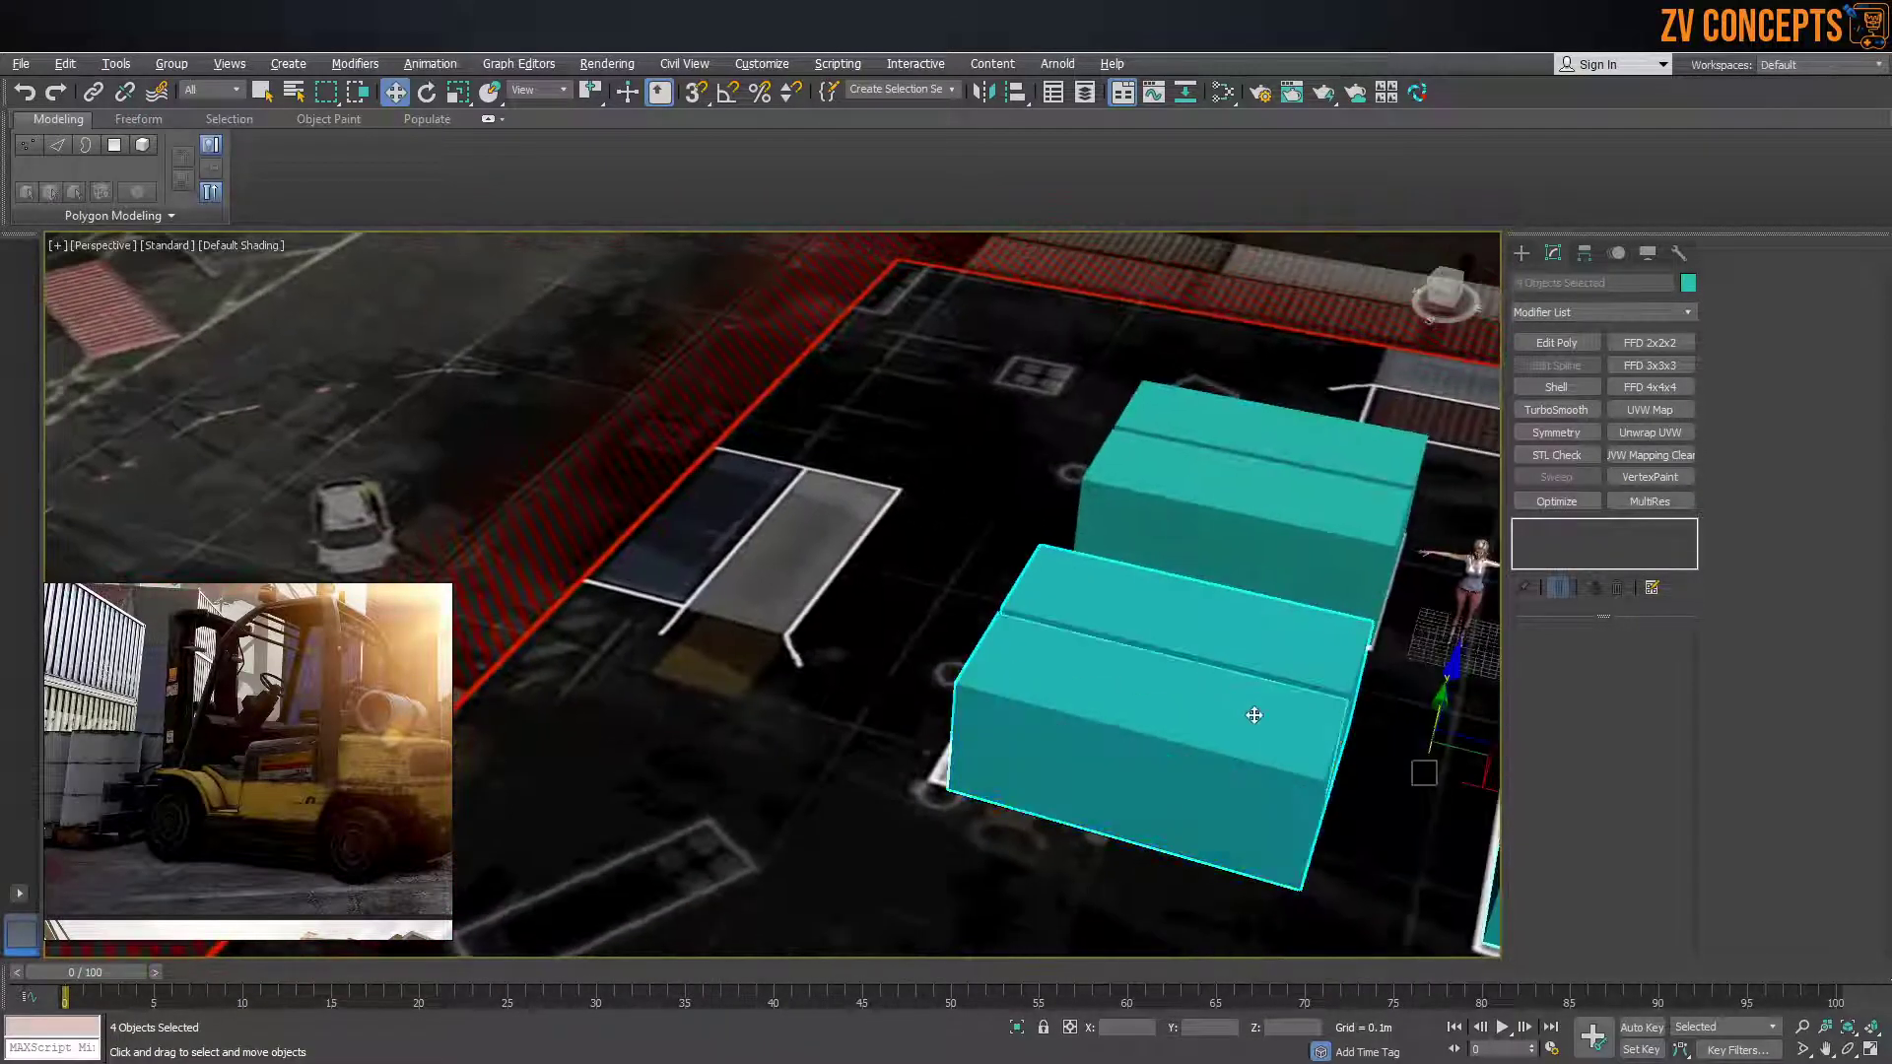
pyautogui.moveTo(1250, 718); pyautogui.dragTo(1163, 683, button='middle')
pyautogui.scroll(-5, 1094, 640)
pyautogui.keyDown('alt'); pyautogui.moveTo(1069, 641); pyautogui.dragTo(1148, 665, button='middle'); pyautogui.keyUp('alt')
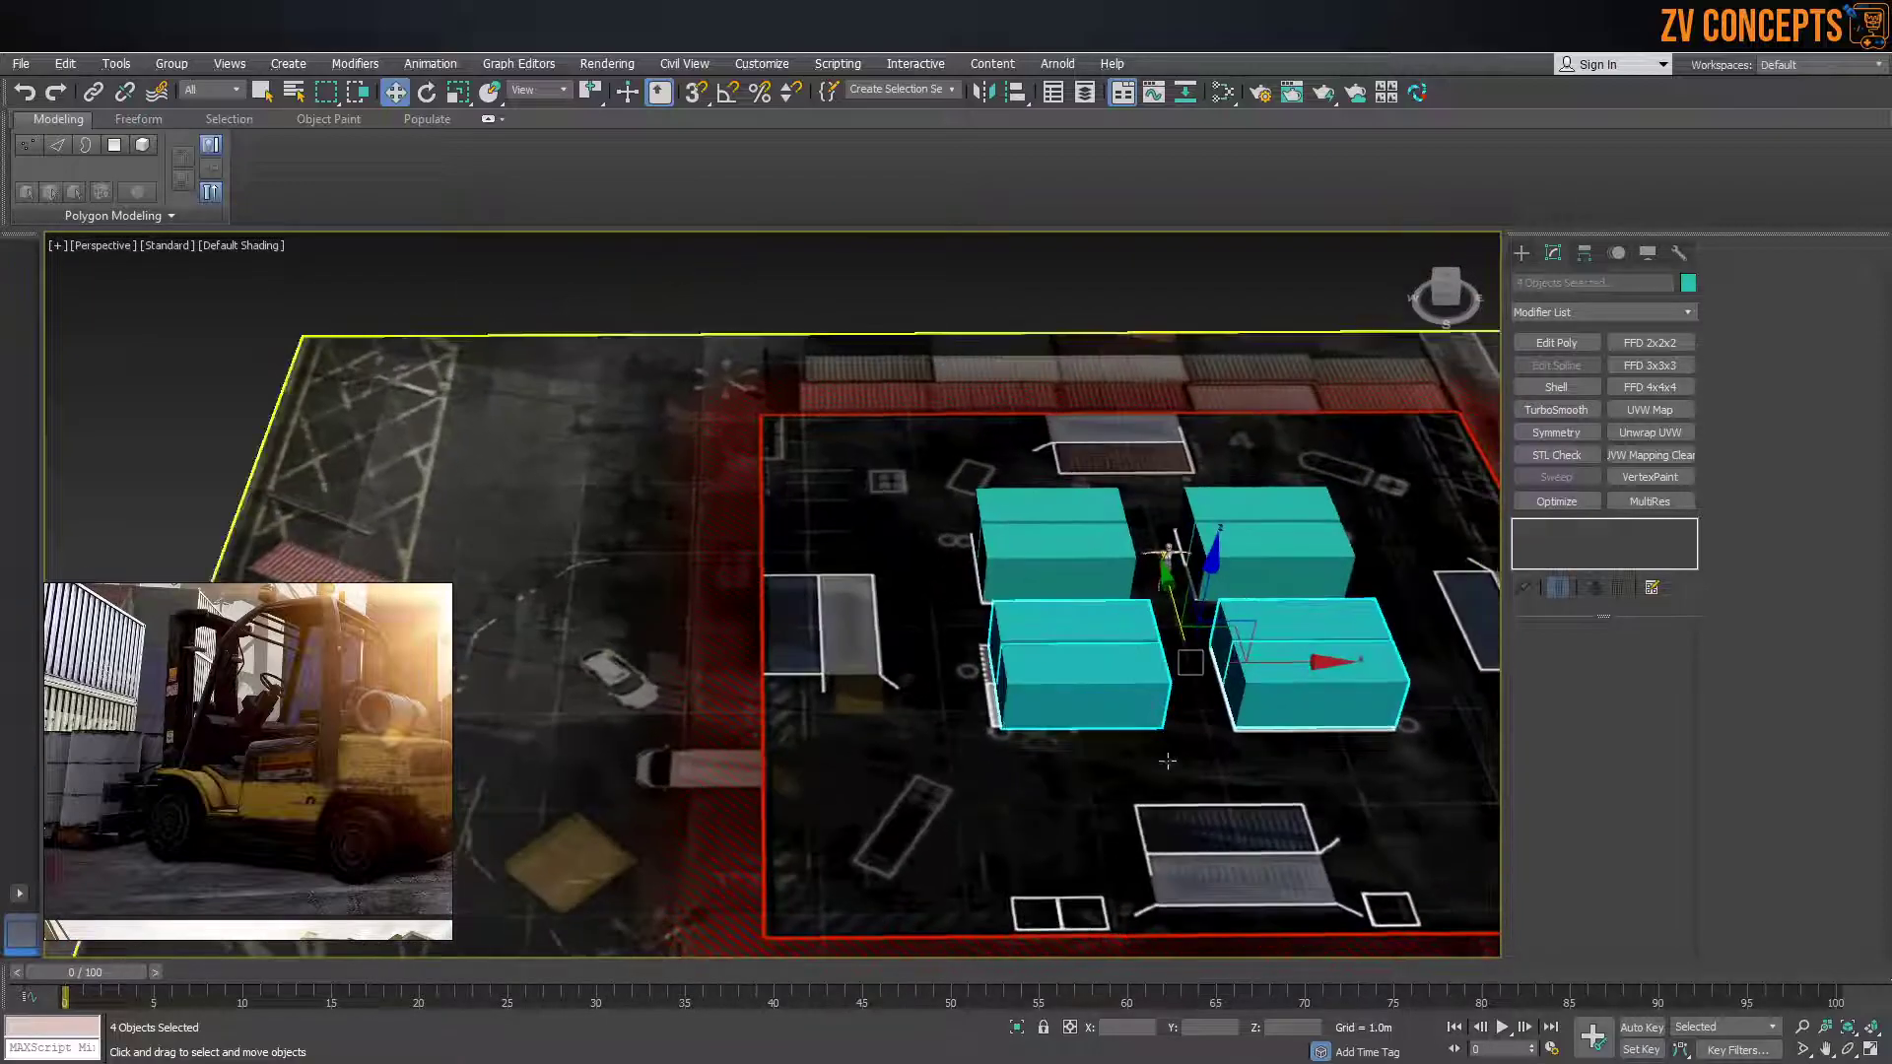
# Select both boxes of one central container block and clone the pair along Y onto the outlined slot at the yard's edge
pyautogui.click(1304, 611)
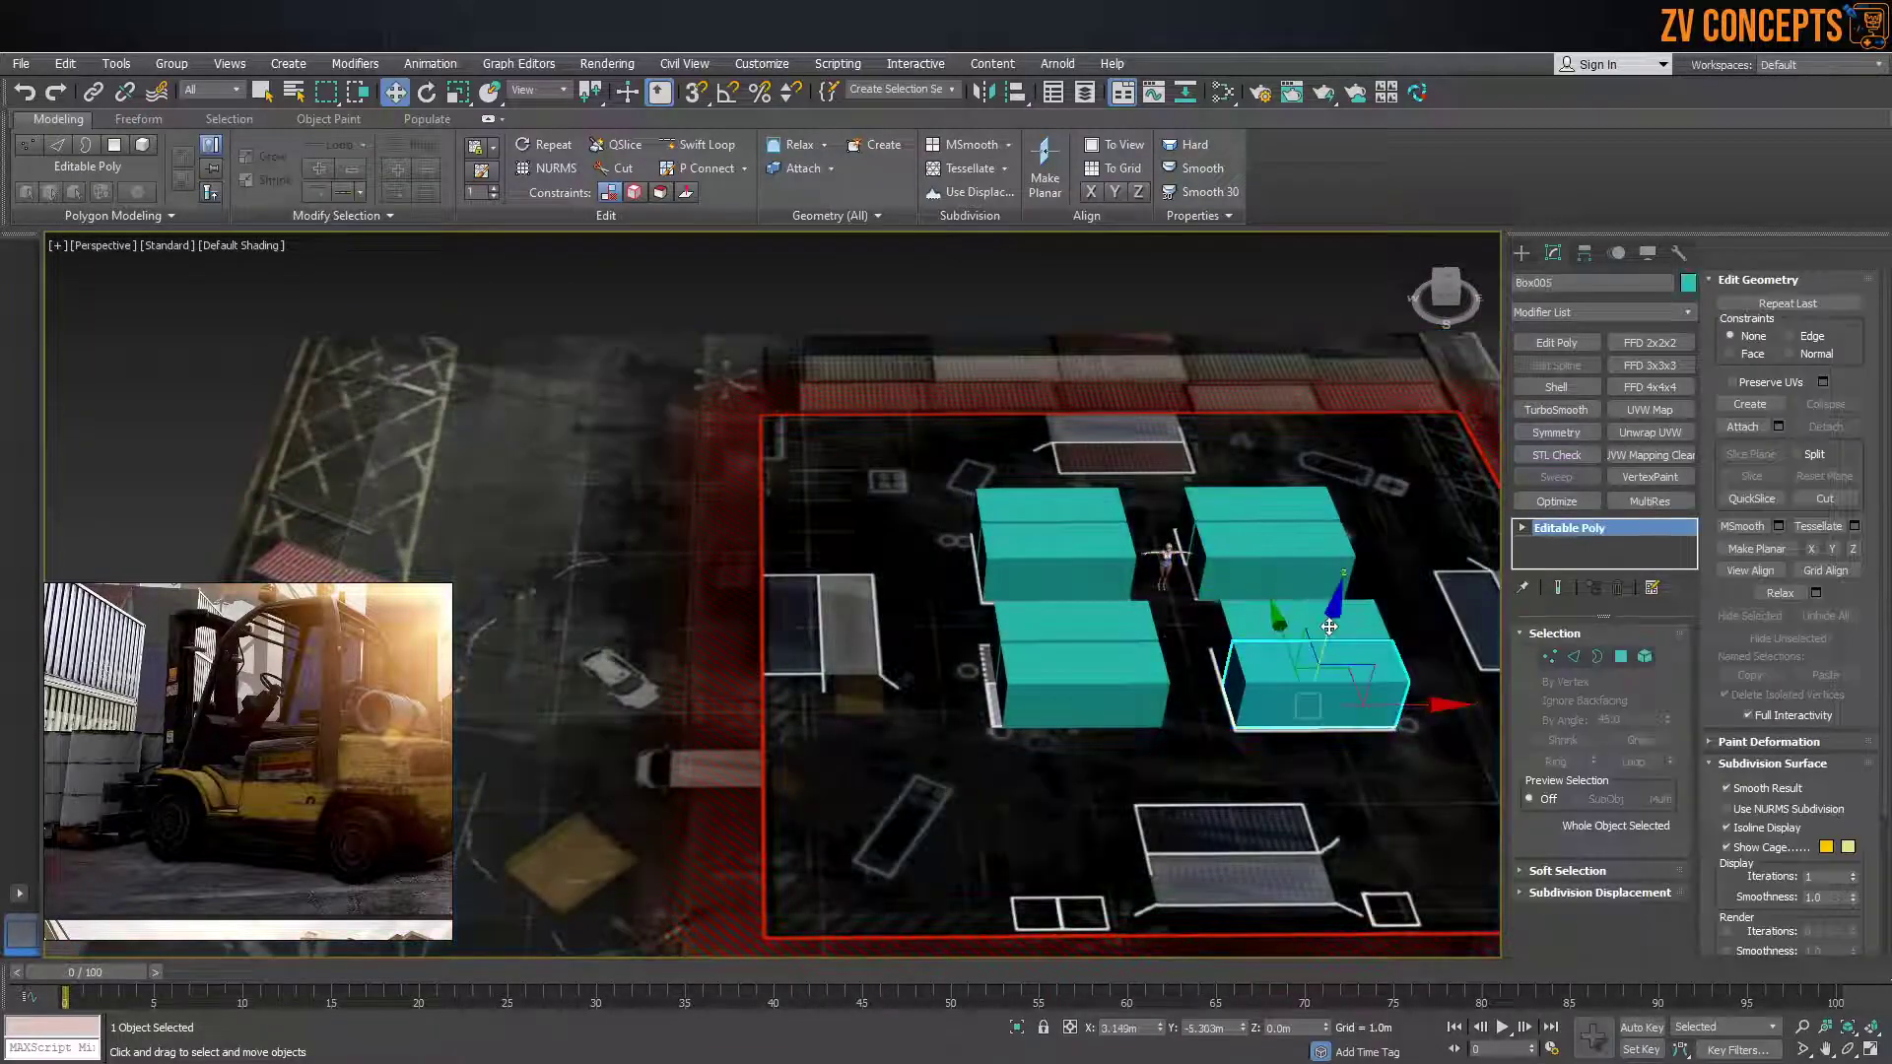
pyautogui.keyDown('ctrl'); pyautogui.click(1294, 618); pyautogui.keyUp('ctrl')
pyautogui.scroll(-4, 1283, 636)
pyautogui.moveTo(1280, 641); pyautogui.dragTo(1063, 614, button='middle')
pyautogui.scroll(3, 1064, 614)
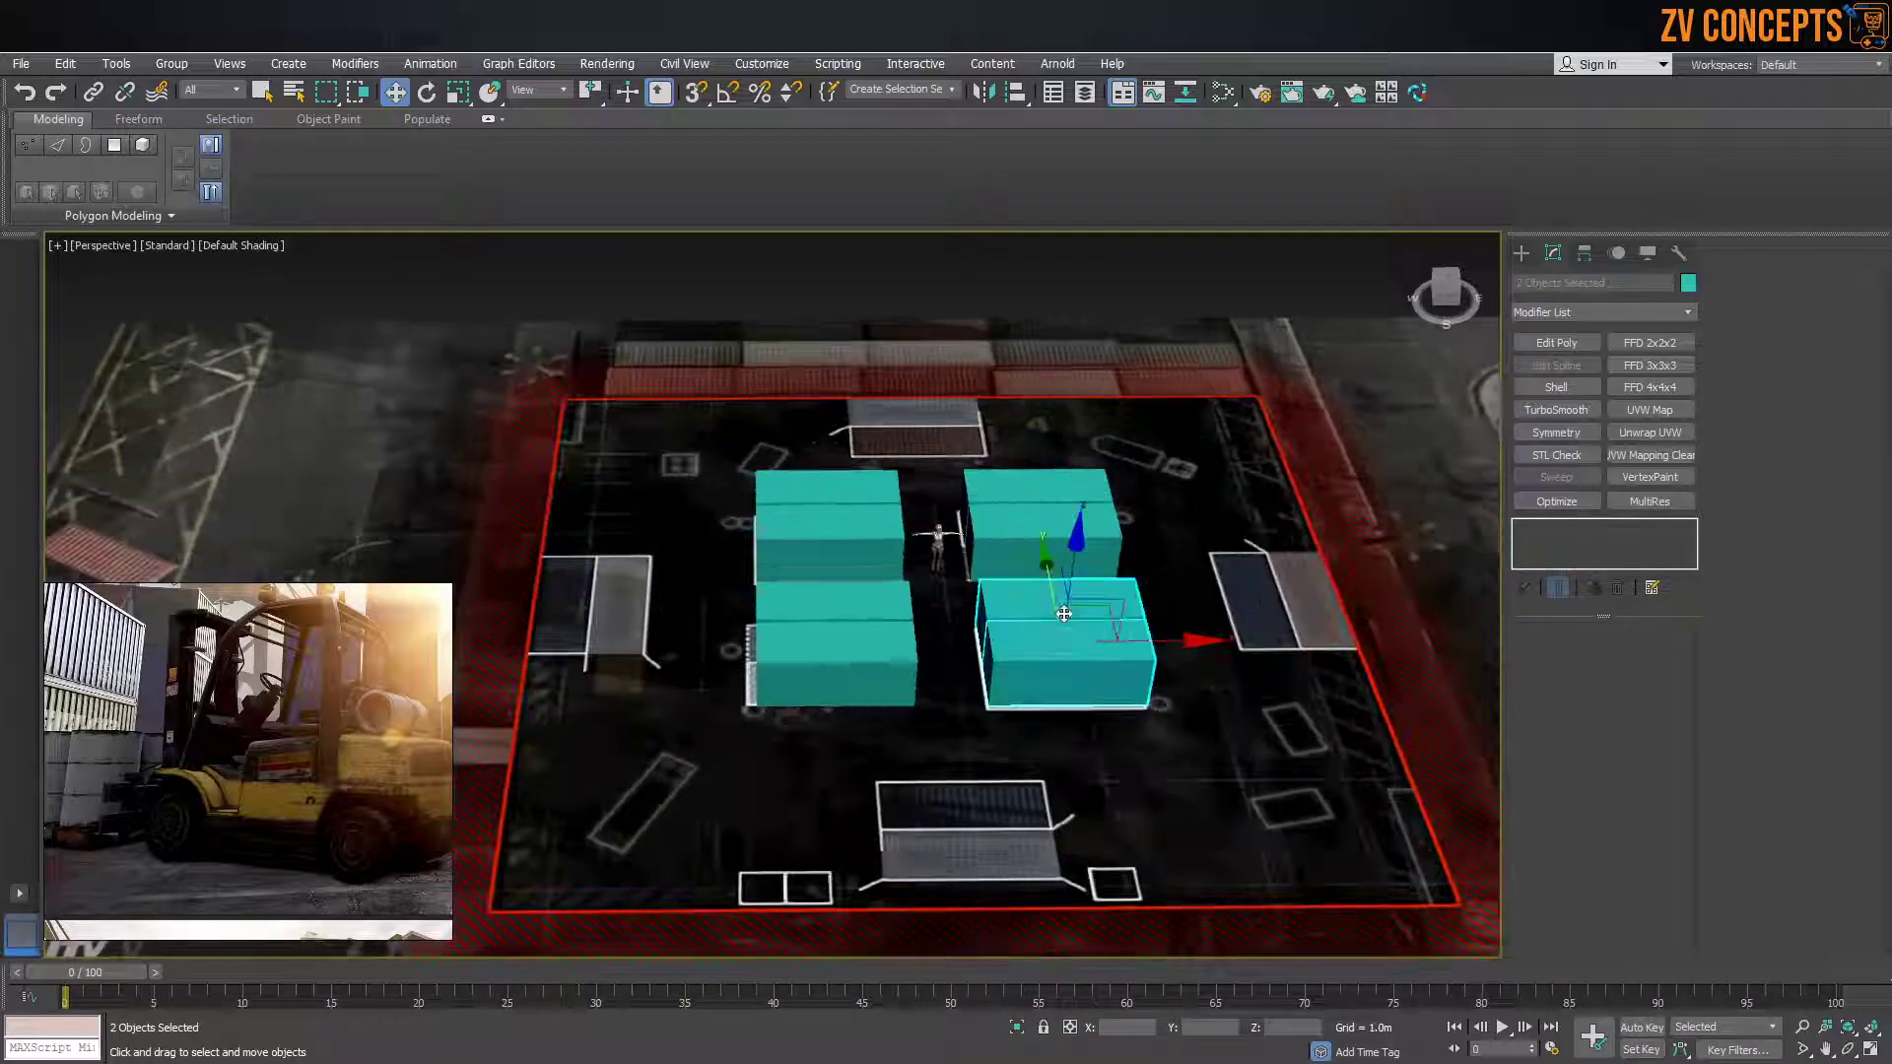
pyautogui.keyDown('shift'); pyautogui.moveTo(1064, 614); pyautogui.dragTo(1085, 740); pyautogui.keyUp('shift')
pyautogui.click(950, 643)
# Nudge the cloned edge pair along Y until it lines up with its container outline on the map
pyautogui.scroll(2, 1098, 844)
pyautogui.moveTo(1182, 794)
pyautogui.mouseDown()
pyautogui.moveTo(964, 790)
pyautogui.moveTo(1002, 793)
pyautogui.mouseUp()
pyautogui.keyDown('alt'); pyautogui.moveTo(867, 783); pyautogui.dragTo(985, 807, button='middle'); pyautogui.keyUp('alt')
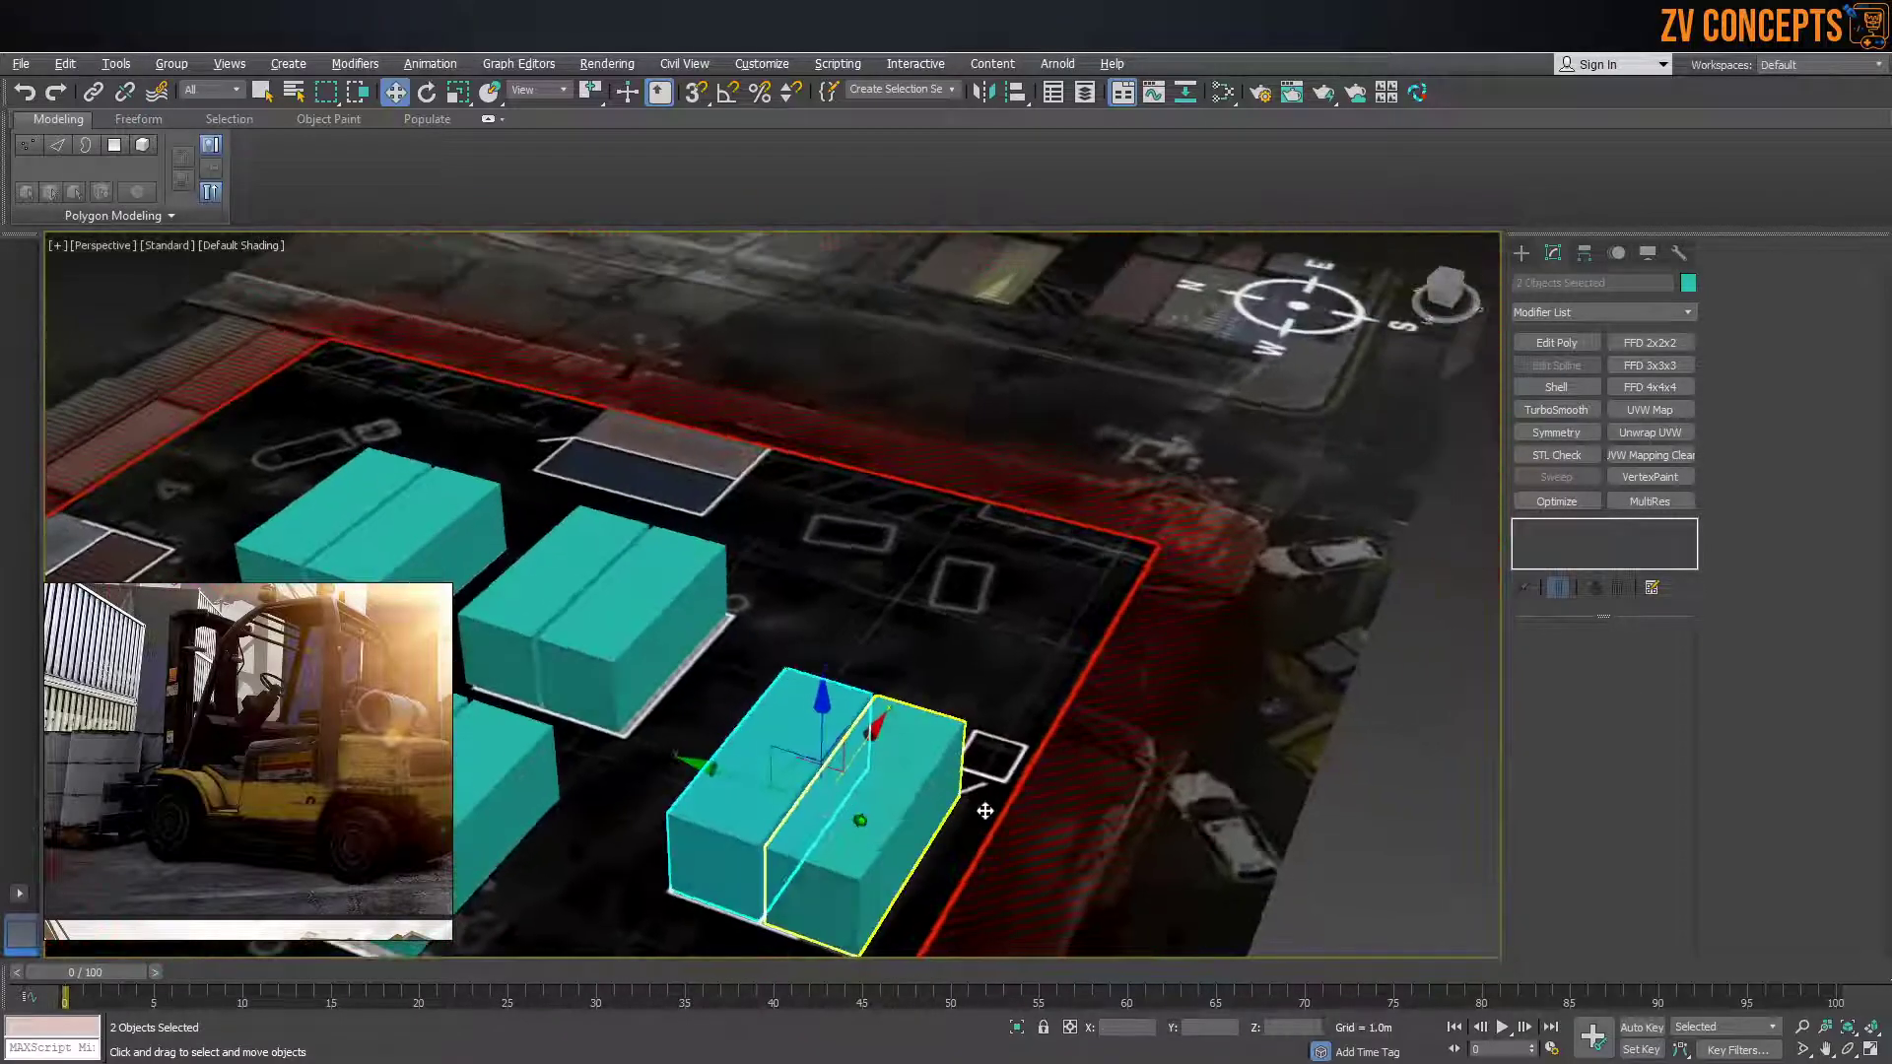
pyautogui.moveTo(807, 800); pyautogui.dragTo(967, 752, button='middle')
pyautogui.scroll(3, 970, 739)
pyautogui.scroll(-3, 915, 684)
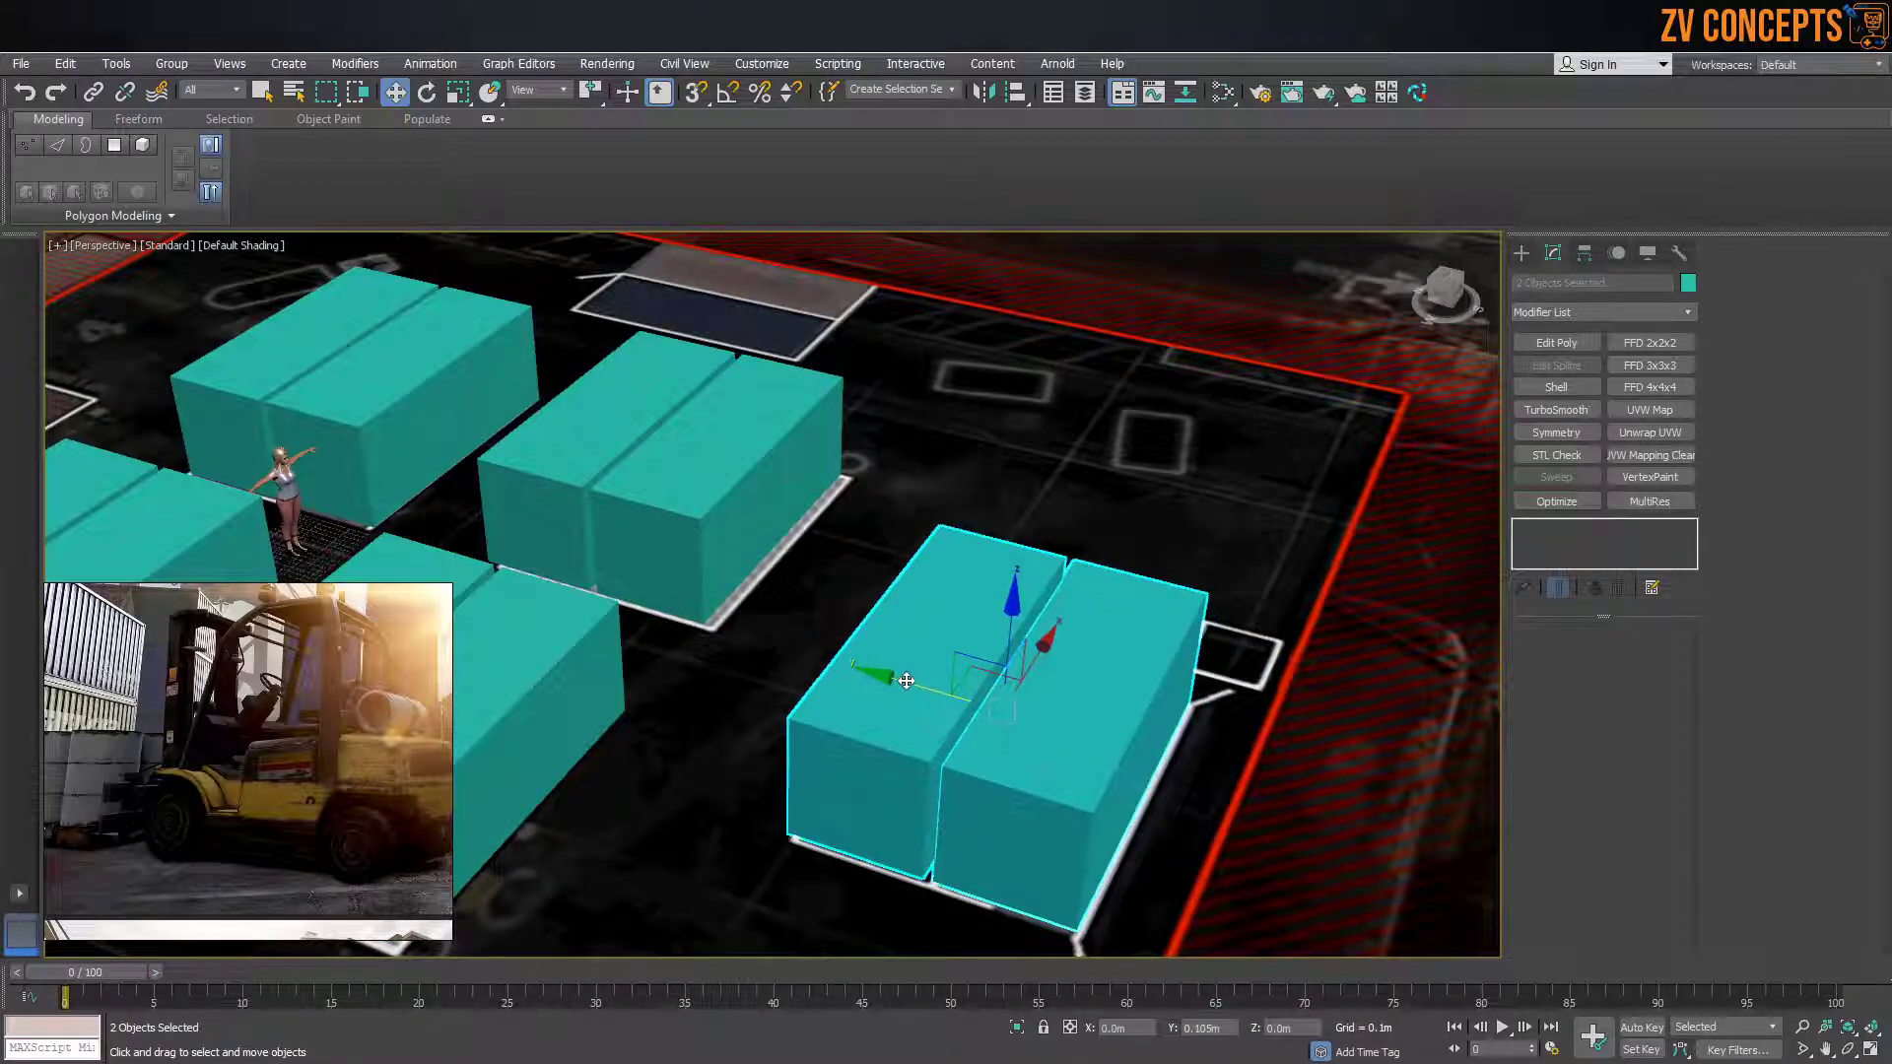
pyautogui.keyDown('alt'); pyautogui.moveTo(914, 684); pyautogui.dragTo(1001, 733, button='middle'); pyautogui.keyUp('alt')
# Clone the edge container pair along Y across the yard onto the outlined slot at the opposite edge
pyautogui.scroll(-4, 1001, 733)
pyautogui.keyDown('alt'); pyautogui.moveTo(1068, 456); pyautogui.dragTo(1140, 444, button='middle'); pyautogui.keyUp('alt')
pyautogui.scroll(3, 1195, 346)
pyautogui.keyDown('shift'); pyautogui.moveTo(985, 669); pyautogui.dragTo(537, 623); pyautogui.keyUp('shift')
pyautogui.press('Return')
pyautogui.scroll(6, 730, 653)
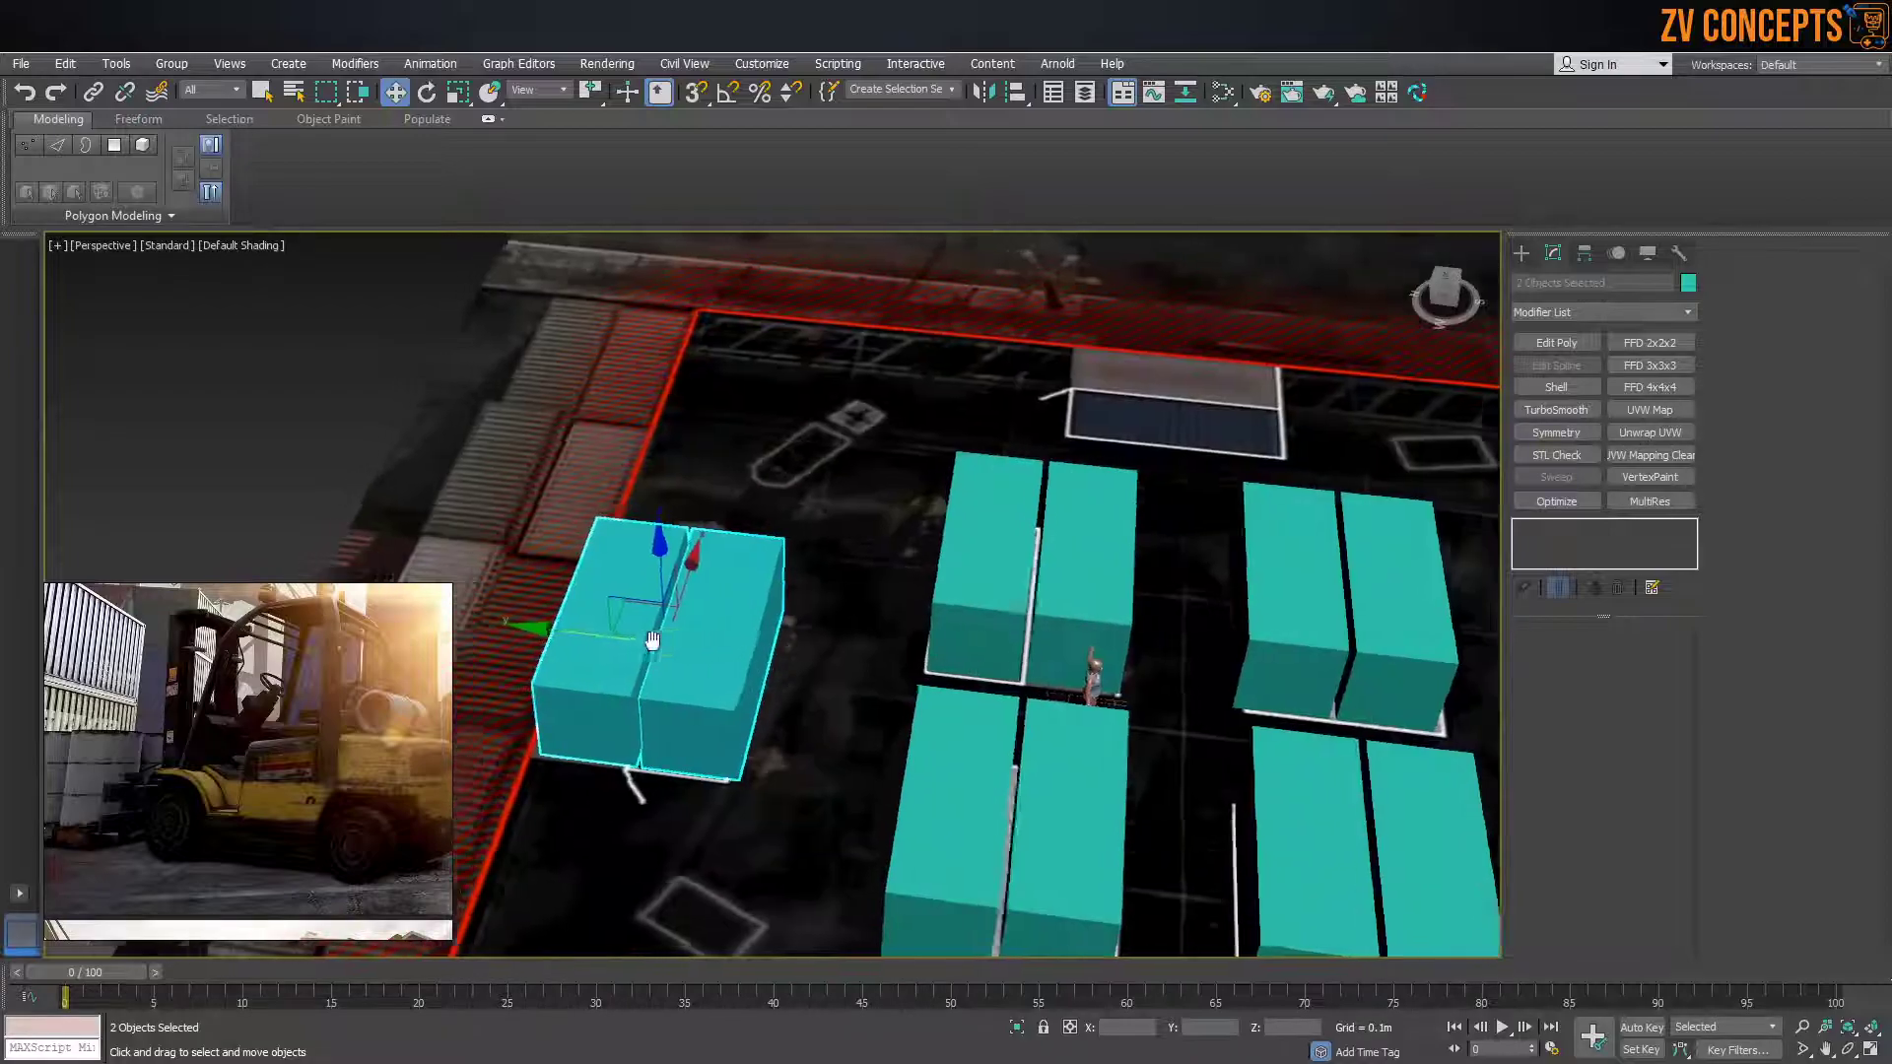
pyautogui.scroll(-6, 787, 617)
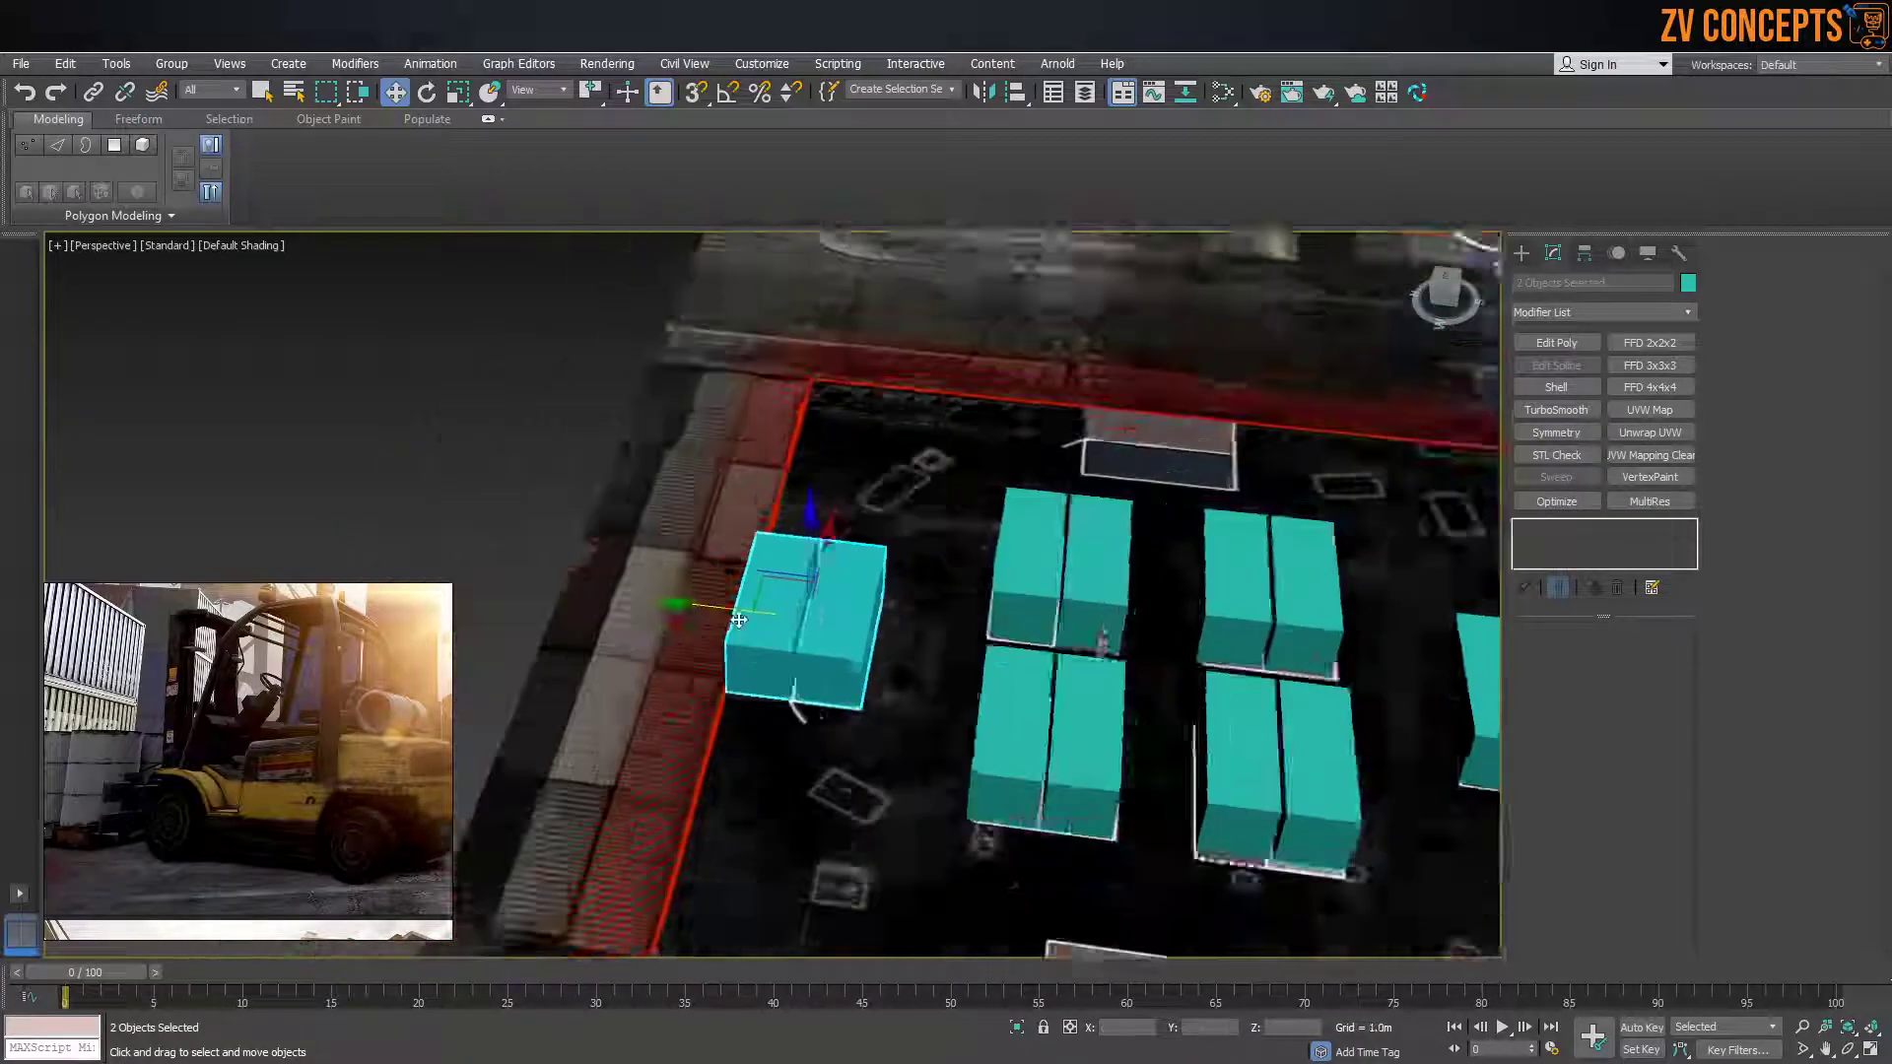
# Select both opposite edge pairs and clone them rotated -90 degrees about Z with angle snap onto the two remaining sides
pyautogui.keyDown('ctrl'); pyautogui.click(1230, 627); pyautogui.keyUp('ctrl')
pyautogui.keyDown('ctrl'); pyautogui.click(1302, 653); pyautogui.keyUp('ctrl')
pyautogui.moveTo(1105, 672); pyautogui.dragTo(1130, 671, button='middle')
pyautogui.press('e')
pyautogui.press('a')
pyautogui.moveTo(1105, 730); pyautogui.dragTo(1023, 732)
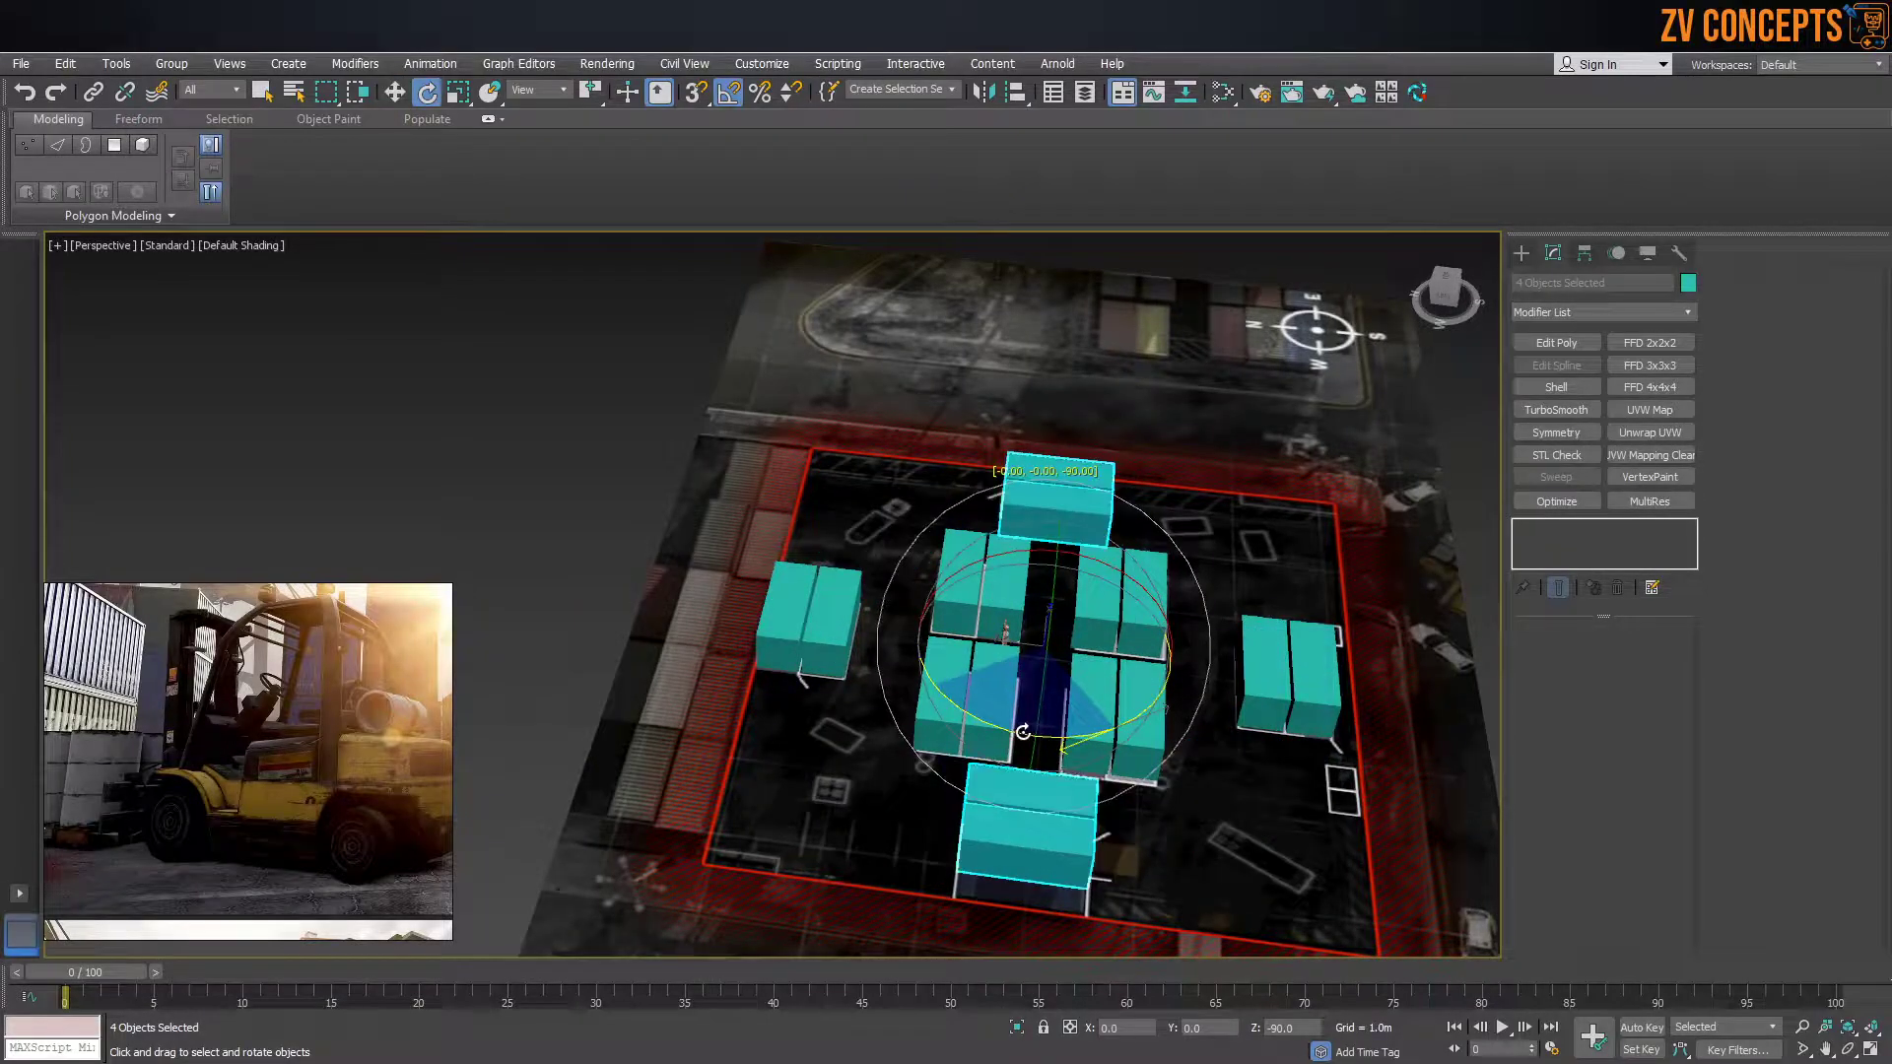
pyautogui.click(952, 643)
pyautogui.keyDown('alt'); pyautogui.moveTo(952, 645); pyautogui.dragTo(1140, 662, button='middle'); pyautogui.keyUp('alt')
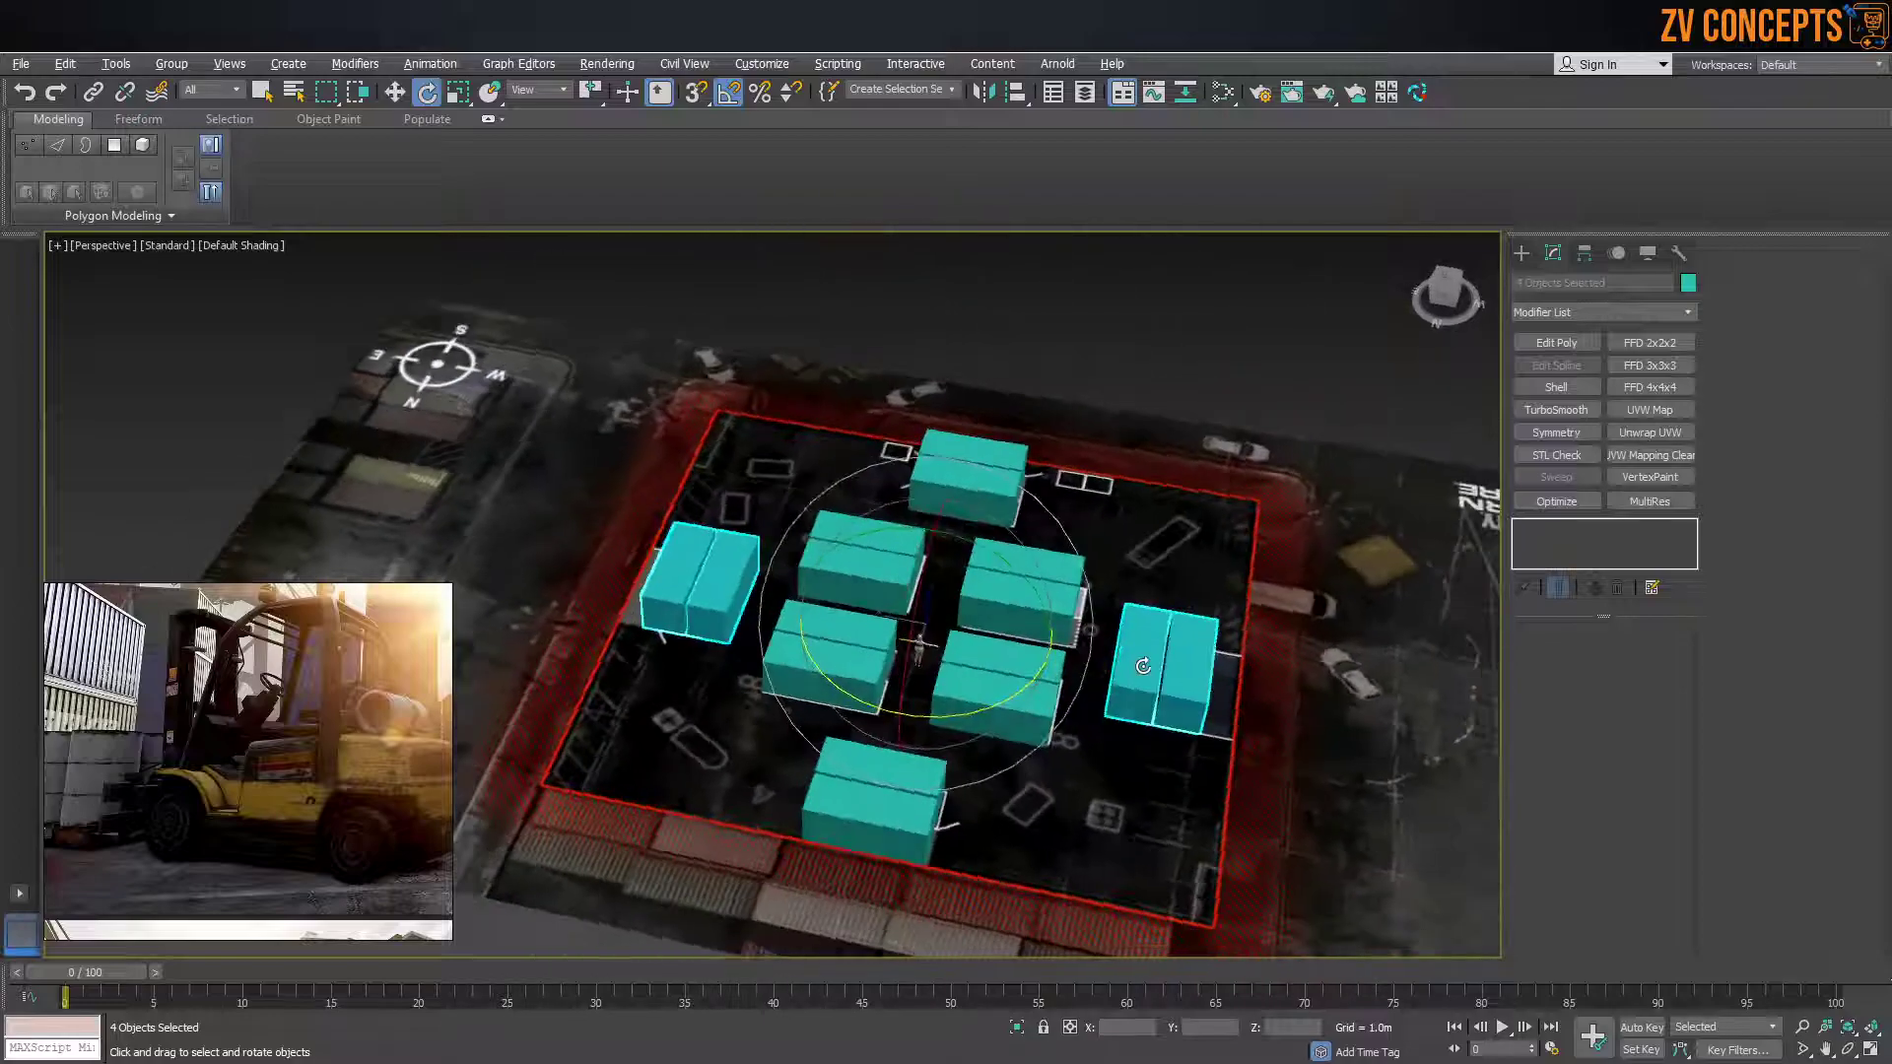
# Select the rotated container pair on the compass side of the map and move it outward along X onto its outline
pyautogui.press('w')
pyautogui.scroll(3, 713, 610)
pyautogui.scroll(3, 713, 610)
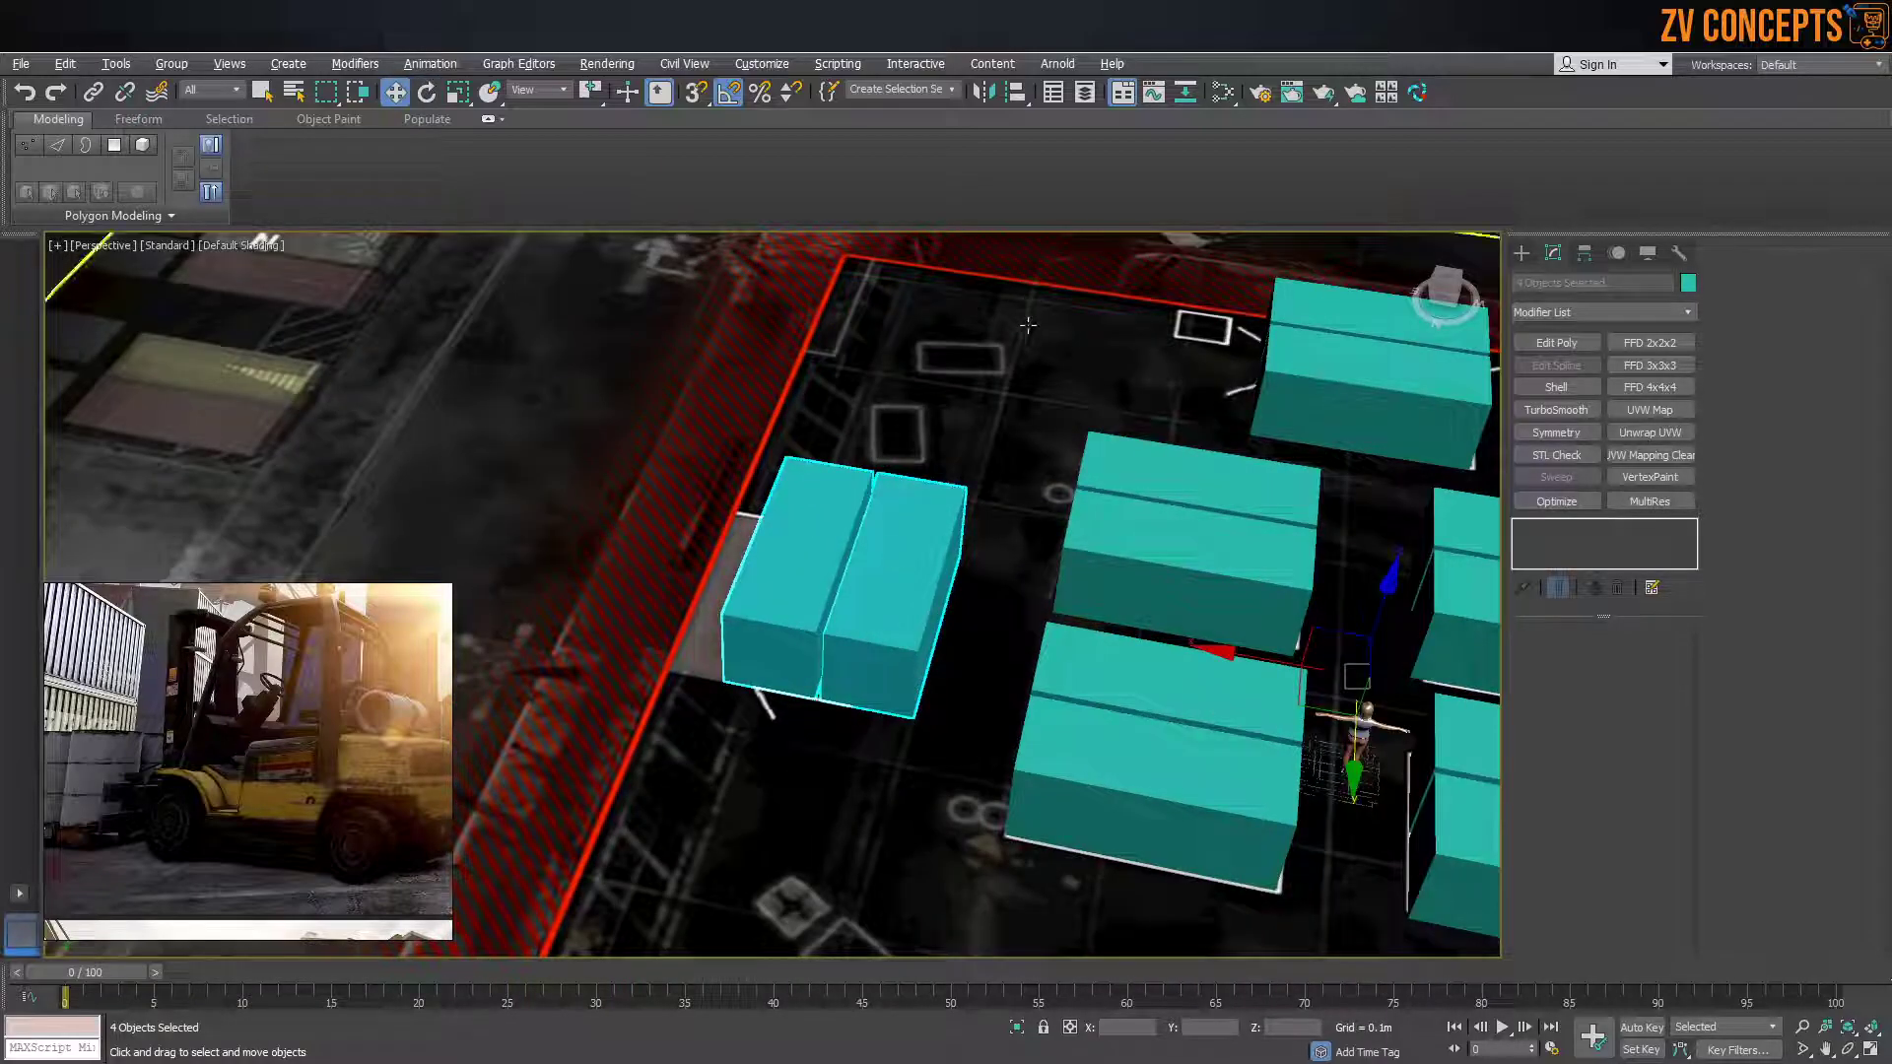
pyautogui.scroll(-3, 1029, 305)
pyautogui.click(908, 734)
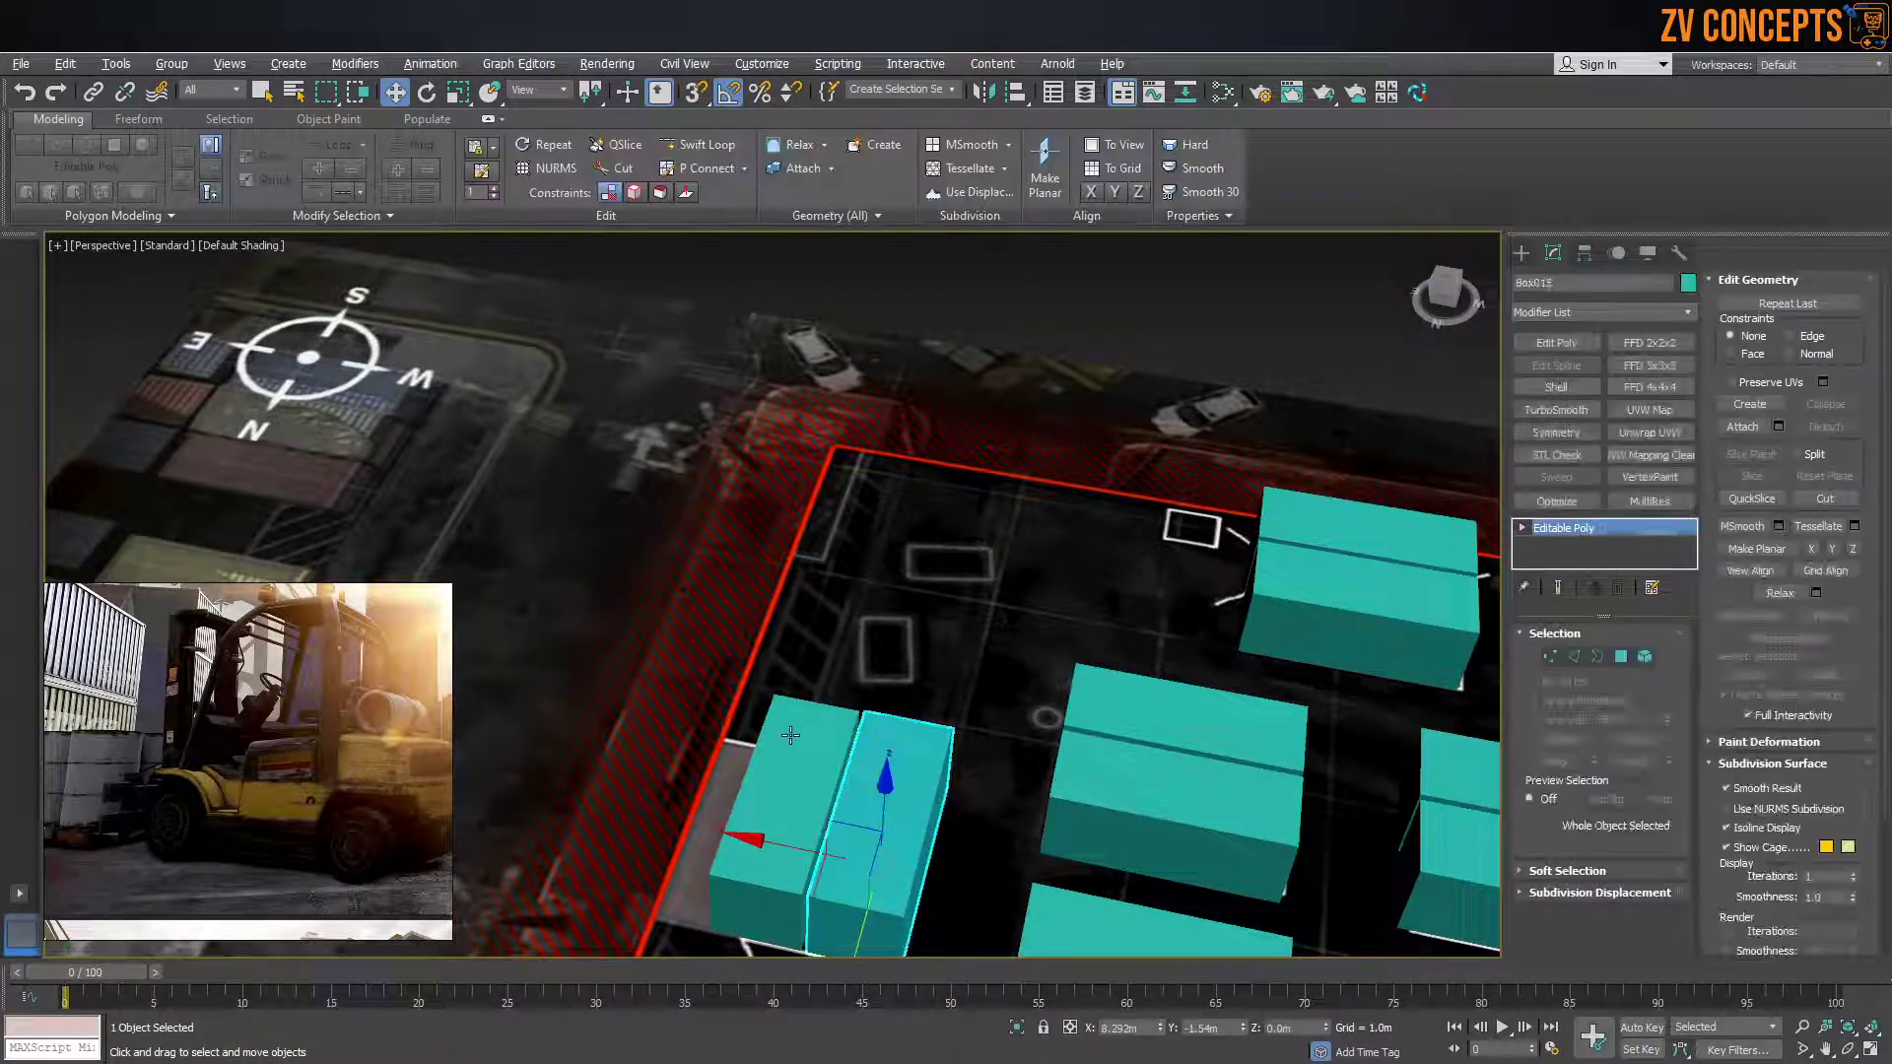
pyautogui.keyDown('ctrl'); pyautogui.click(790, 735); pyautogui.keyUp('ctrl')
pyautogui.moveTo(771, 807); pyautogui.dragTo(1001, 663, button='middle')
pyautogui.scroll(3, 1001, 664)
pyautogui.moveTo(993, 663); pyautogui.dragTo(901, 644)
pyautogui.scroll(-5, 899, 644)
pyautogui.moveTo(1136, 667); pyautogui.dragTo(855, 631, button='middle')
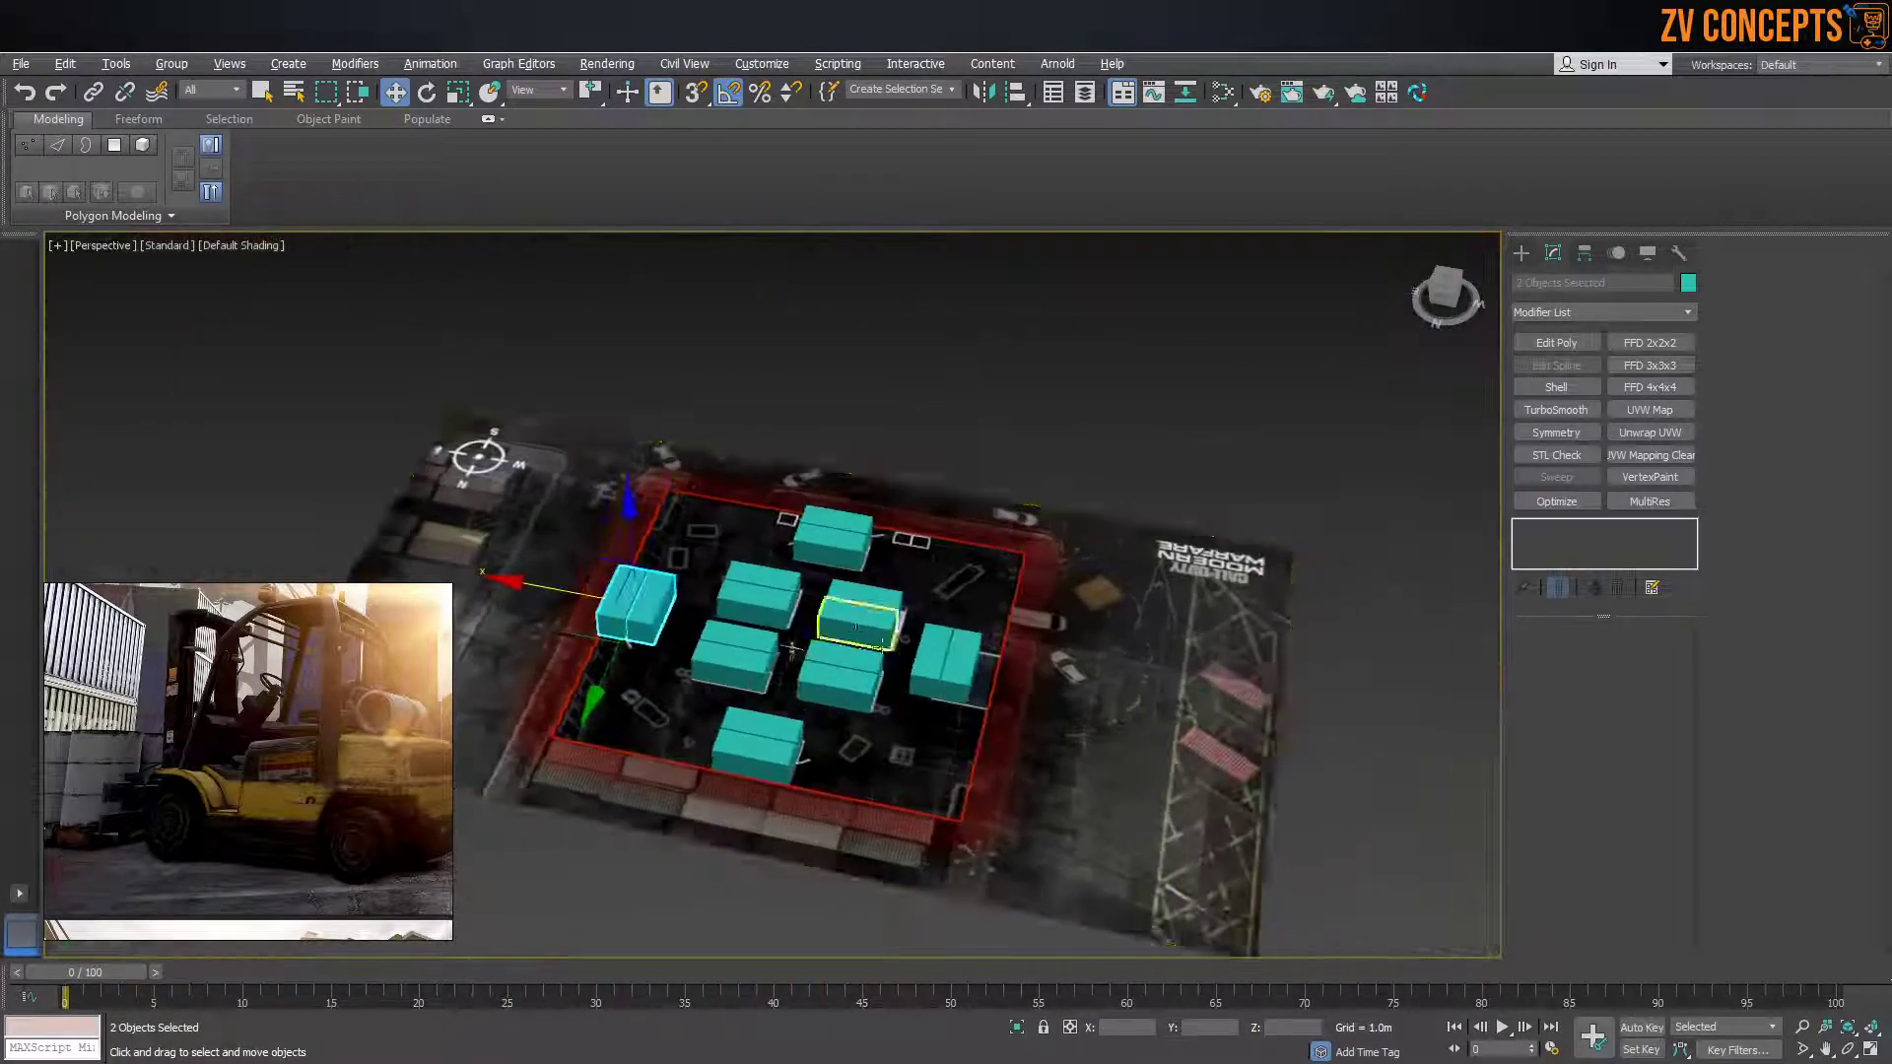
# Select the rotated container pair on the Modern Warfare logo side and move it outward along X onto its outline
pyautogui.scroll(5, 946, 668)
pyautogui.click(913, 641)
pyautogui.keyDown('ctrl'); pyautogui.click(1021, 641); pyautogui.keyUp('ctrl')
pyautogui.moveTo(882, 619); pyautogui.dragTo(956, 622)
pyautogui.scroll(-5, 997, 619)
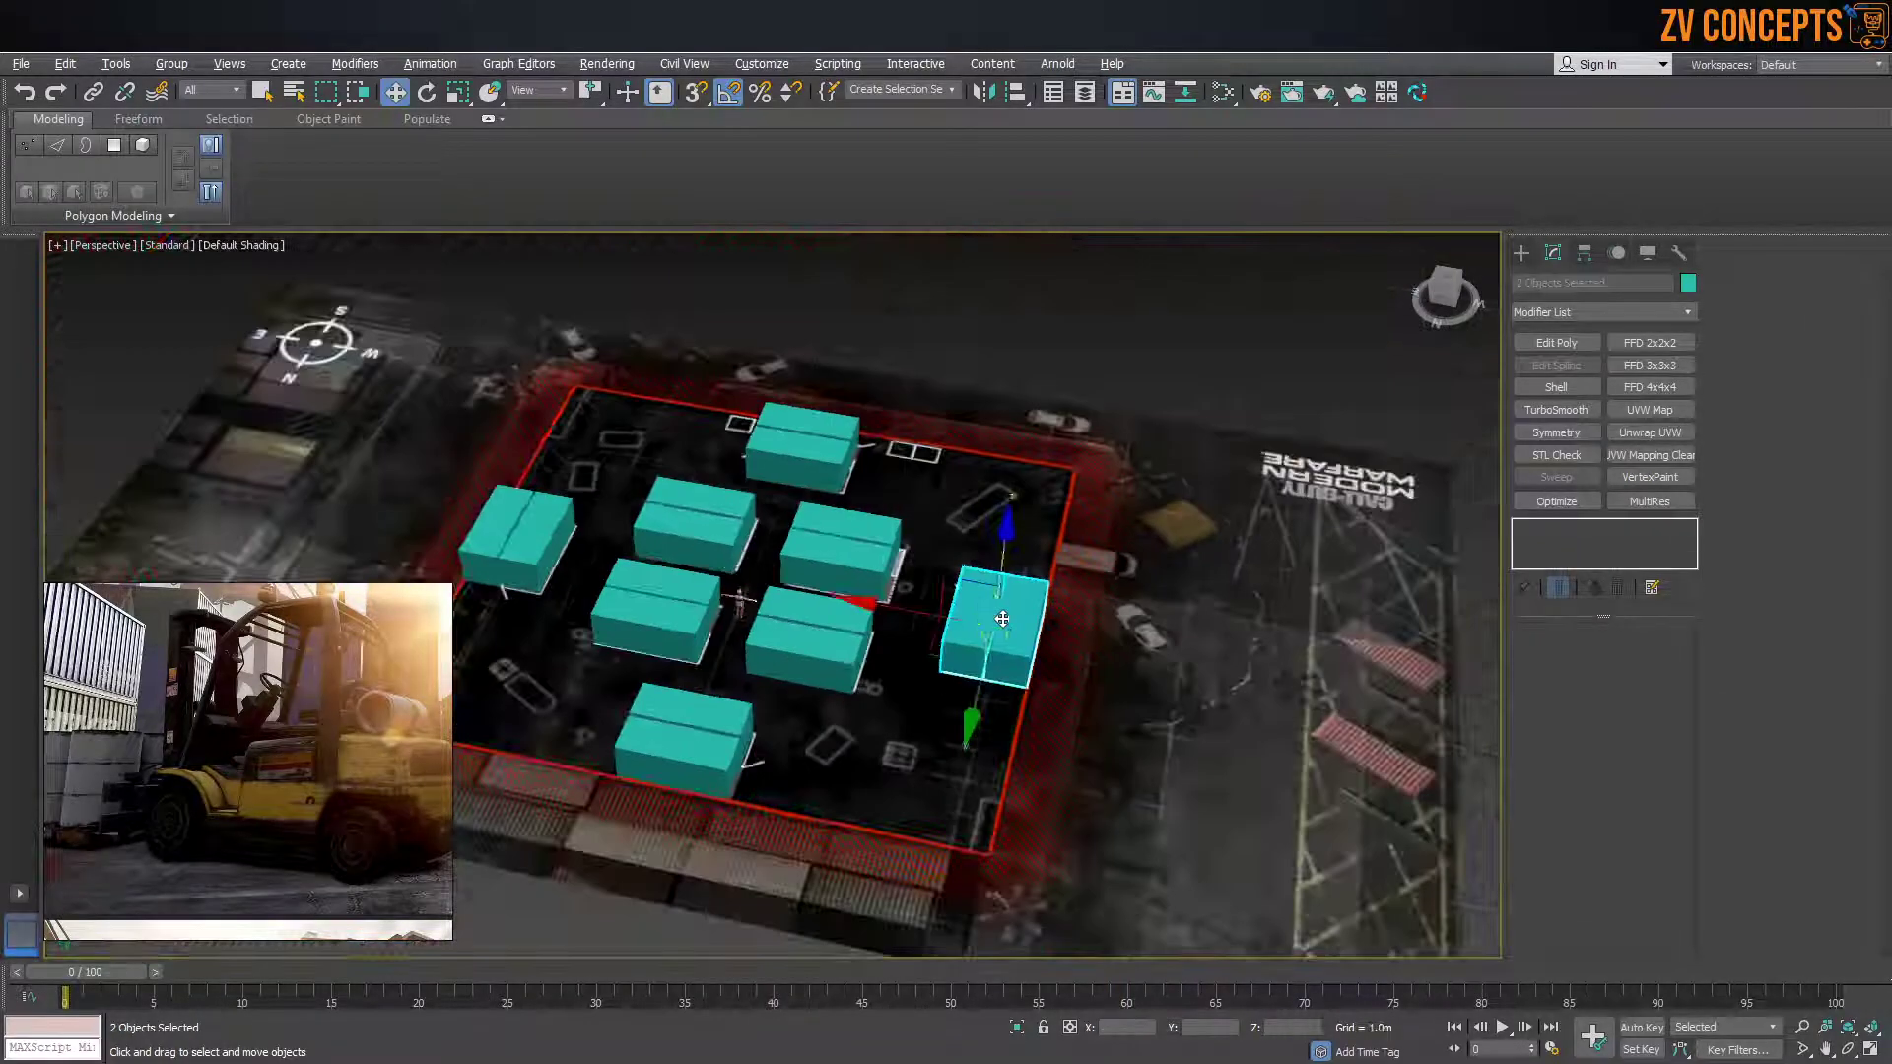
# Examine the yard layout and the reference image showing how the coloured containers are stacked
pyautogui.scroll(-4, 997, 619)
pyautogui.keyDown('alt'); pyautogui.moveTo(838, 613); pyautogui.dragTo(917, 613, button='middle'); pyautogui.keyUp('alt')
pyautogui.scroll(7, 886, 621)
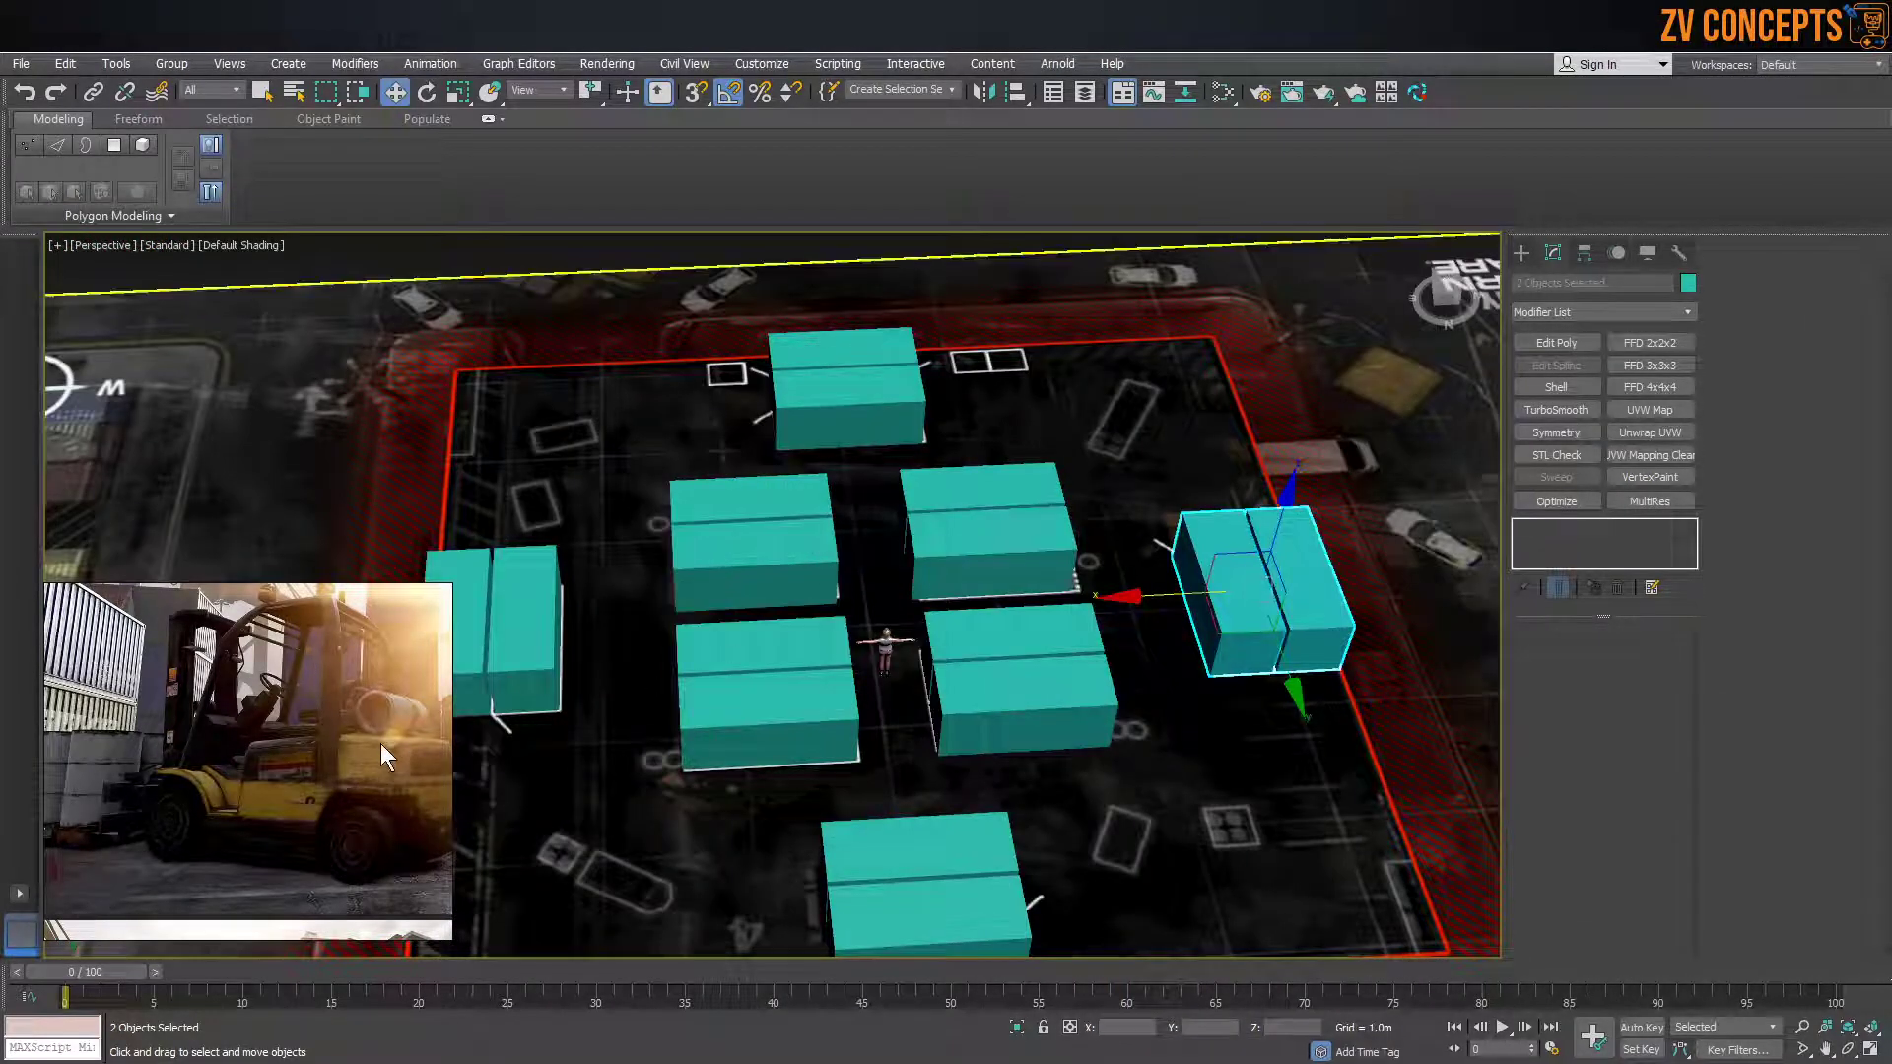
pyautogui.scroll(-9, 376, 736)
pyautogui.scroll(3, 416, 706)
pyautogui.moveTo(415, 706); pyautogui.dragTo(251, 680, button='middle')
pyautogui.scroll(5, 276, 658)
pyautogui.scroll(2, 384, 674)
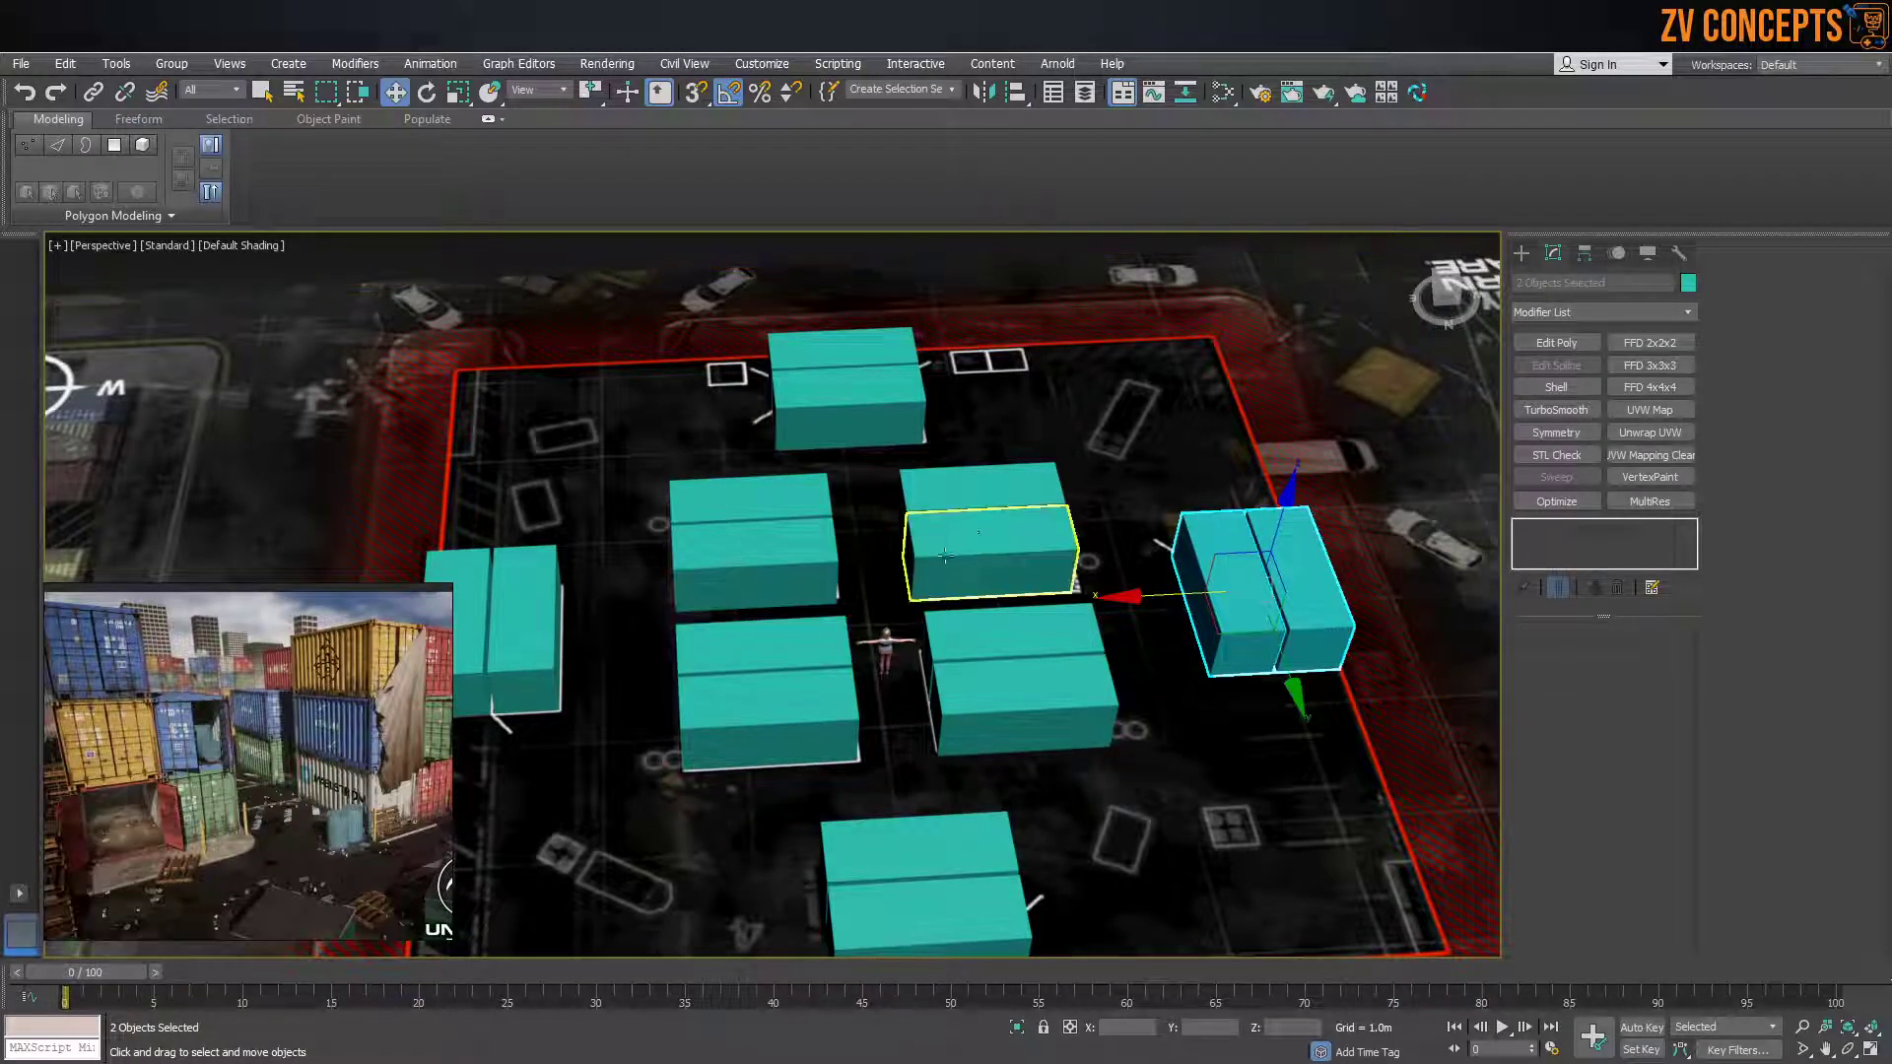
# Turn on 3D vertex snapping and clone the outer box of a central container block onto its own top at Z 1.7 m
pyautogui.click(978, 495)
pyautogui.keyDown('alt'); pyautogui.moveTo(857, 520); pyautogui.dragTo(1062, 451, button='middle'); pyautogui.keyUp('alt')
pyautogui.scroll(6, 956, 460)
pyautogui.moveTo(689, 565); pyautogui.dragTo(846, 616, button='middle')
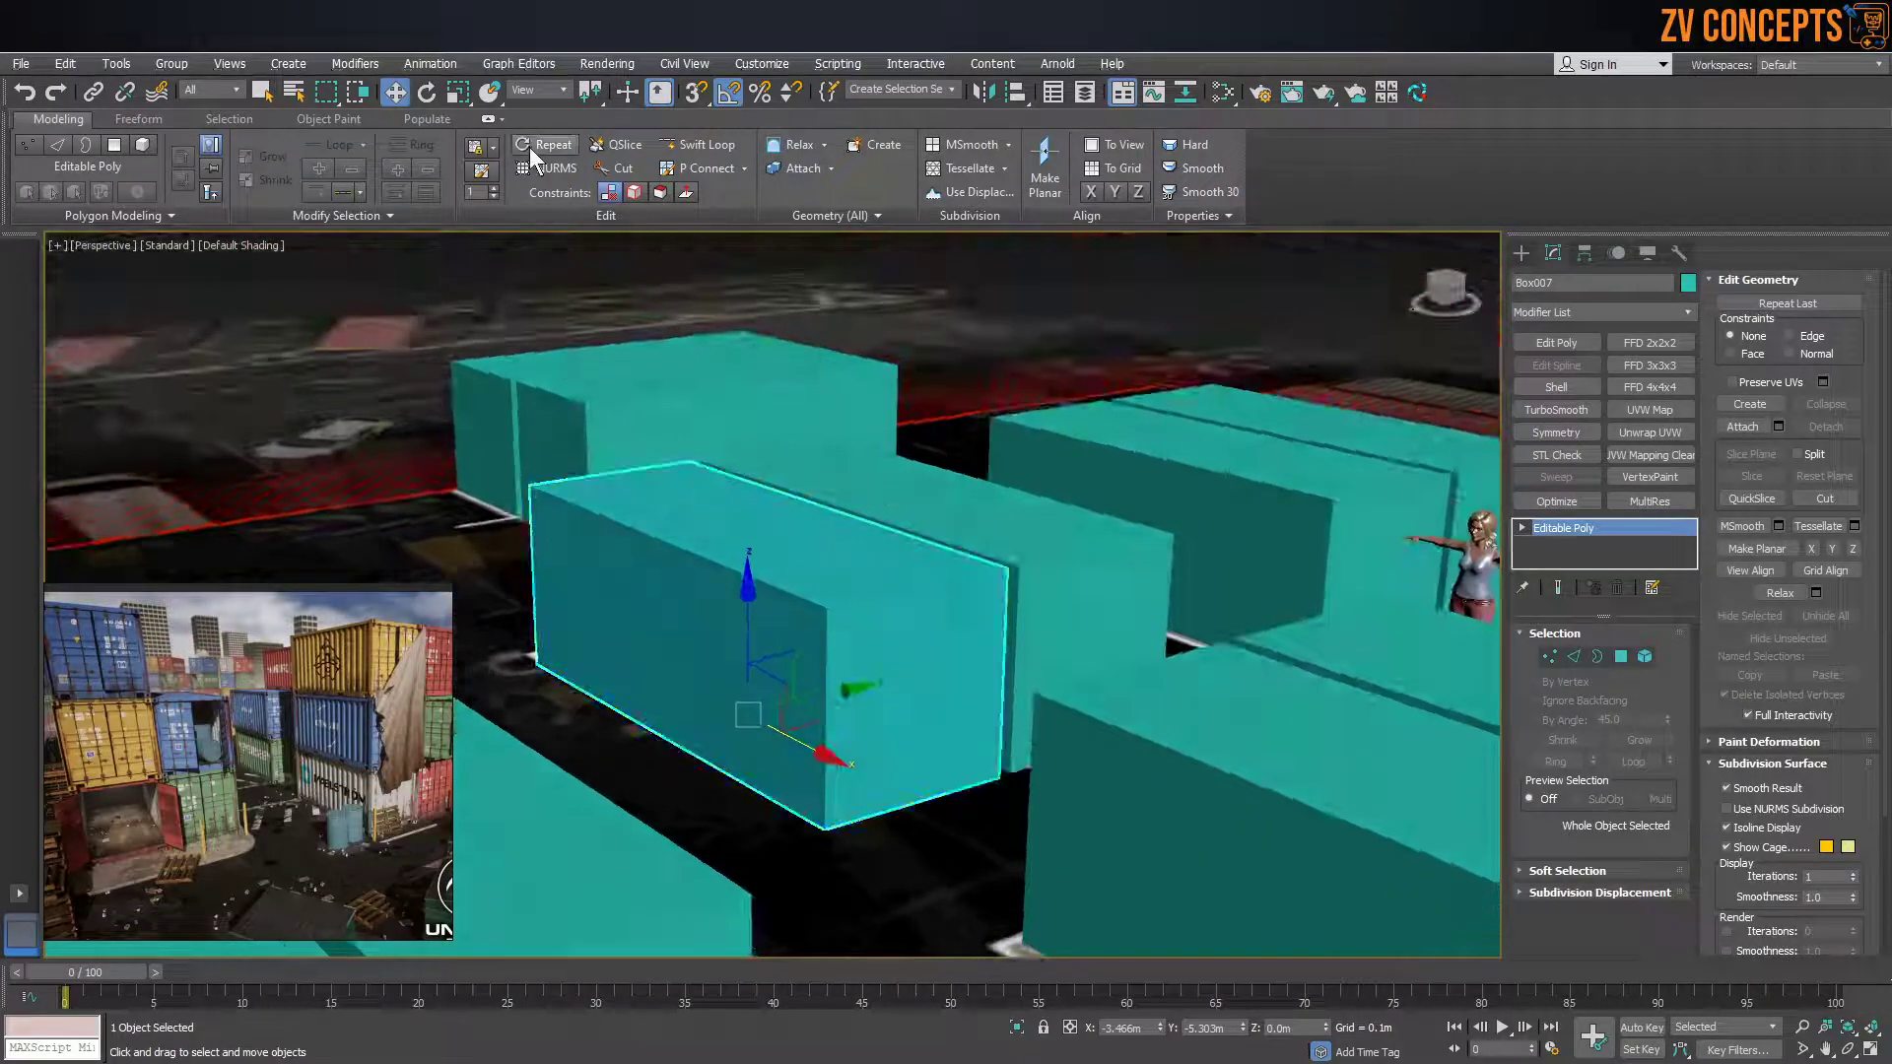
pyautogui.rightClick(692, 97)
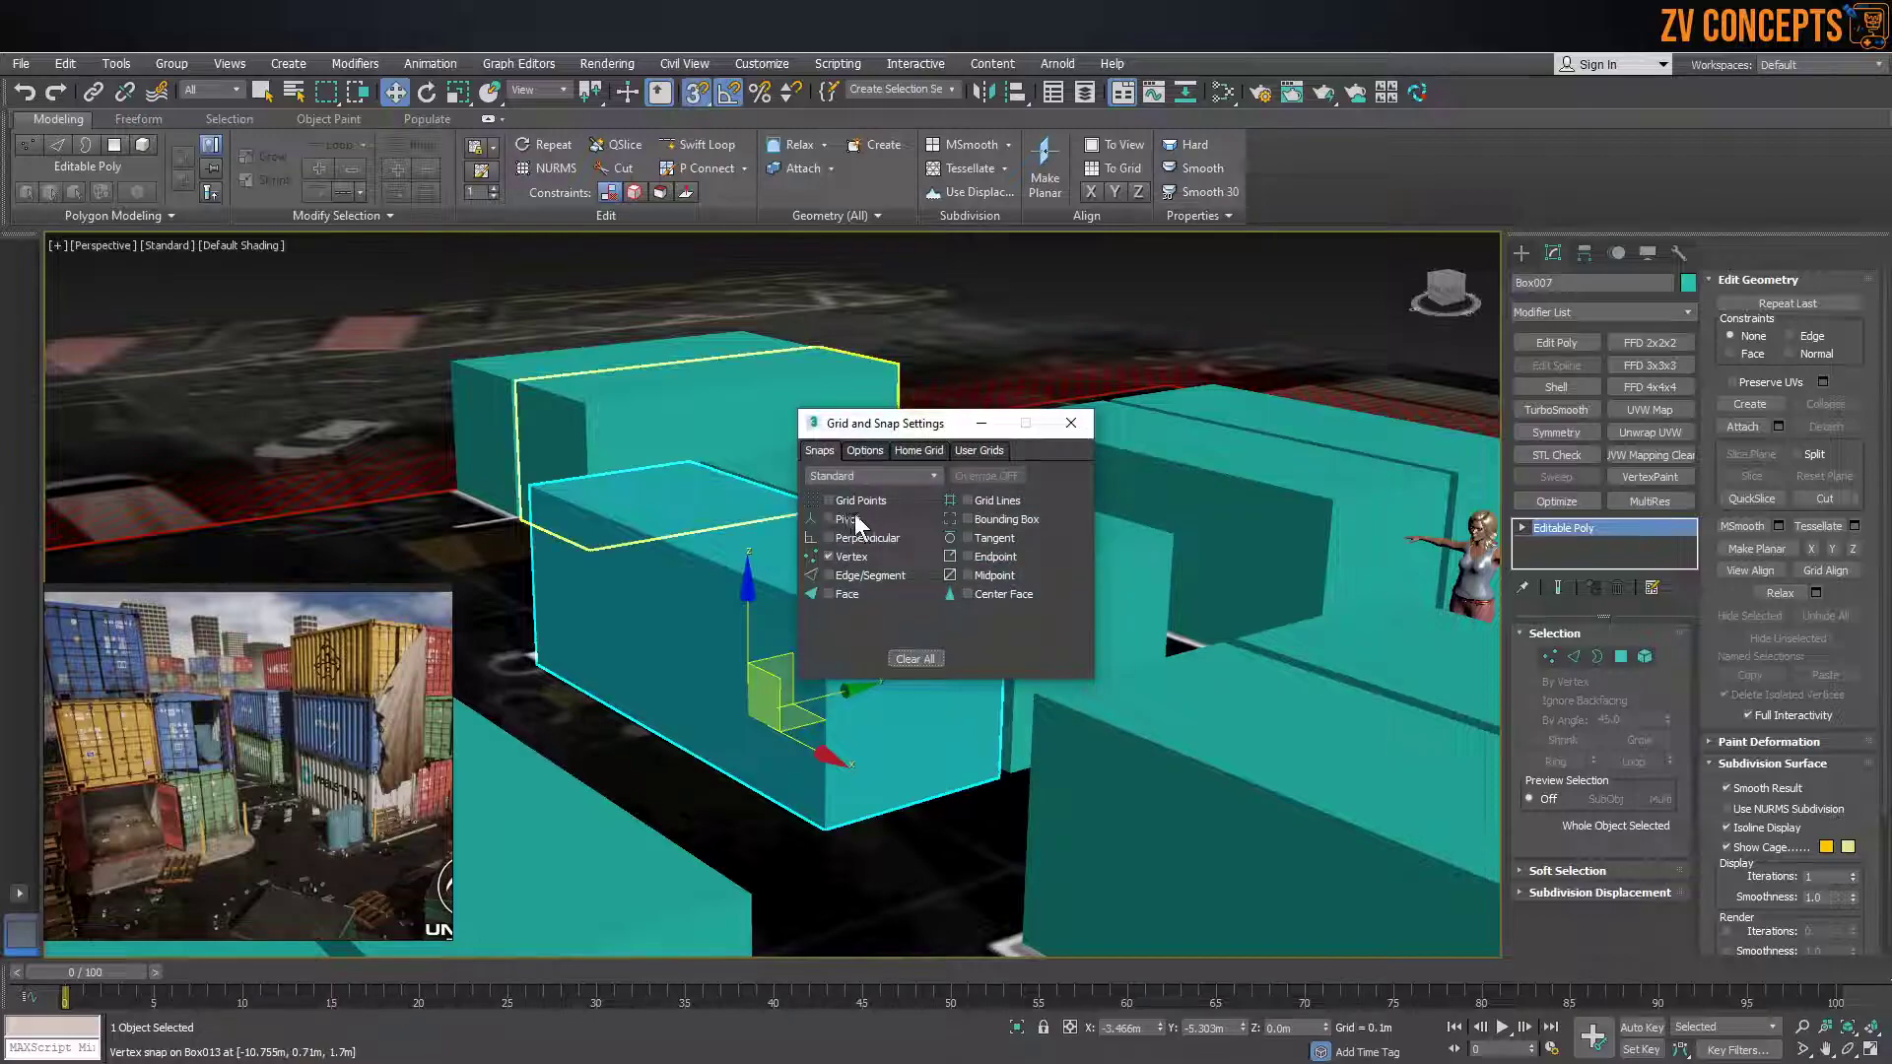
pyautogui.click(1071, 425)
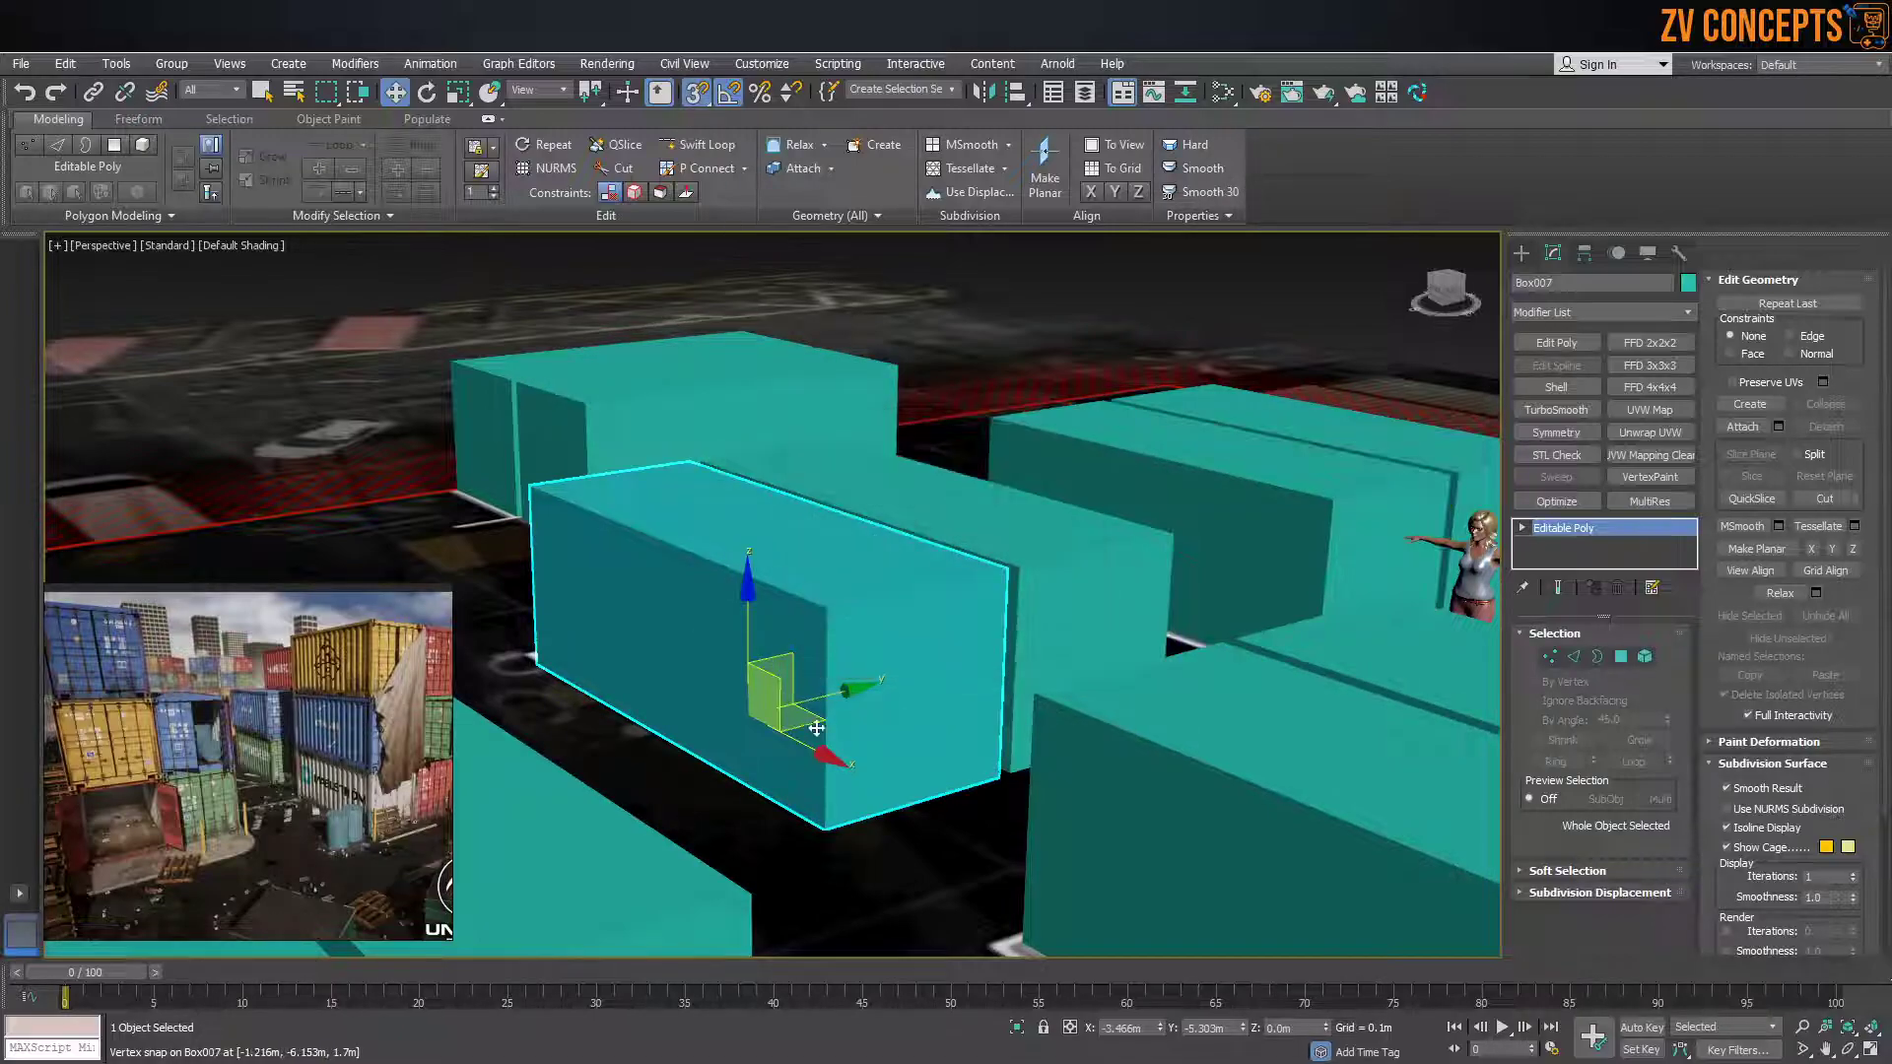
pyautogui.keyDown('shift'); pyautogui.moveTo(914, 646); pyautogui.dragTo(915, 473); pyautogui.keyUp('shift')
pyautogui.click(940, 636)
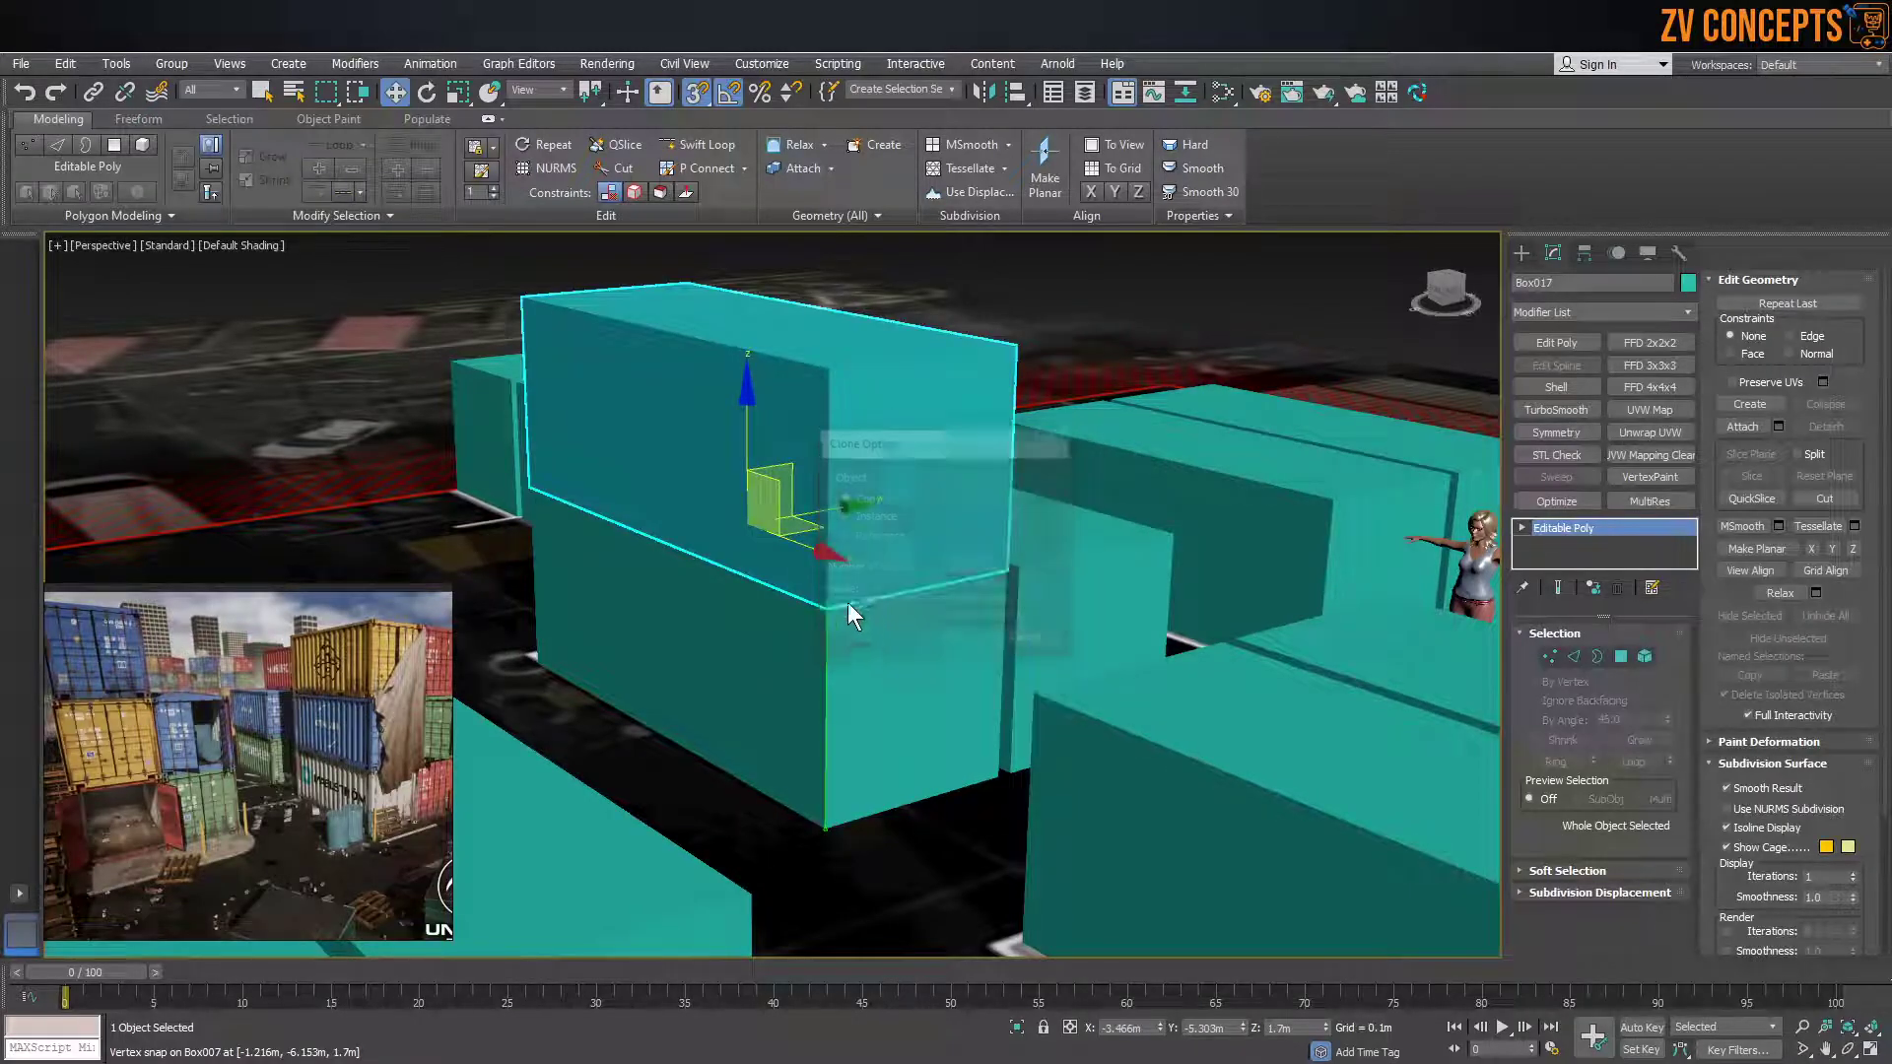
# Clone the second-level container box upward with vertex snapping to form a third level at Z 3.4 m
pyautogui.scroll(-4, 825, 593)
pyautogui.keyDown('alt'); pyautogui.moveTo(1057, 551); pyautogui.dragTo(995, 596, button='middle'); pyautogui.keyUp('alt')
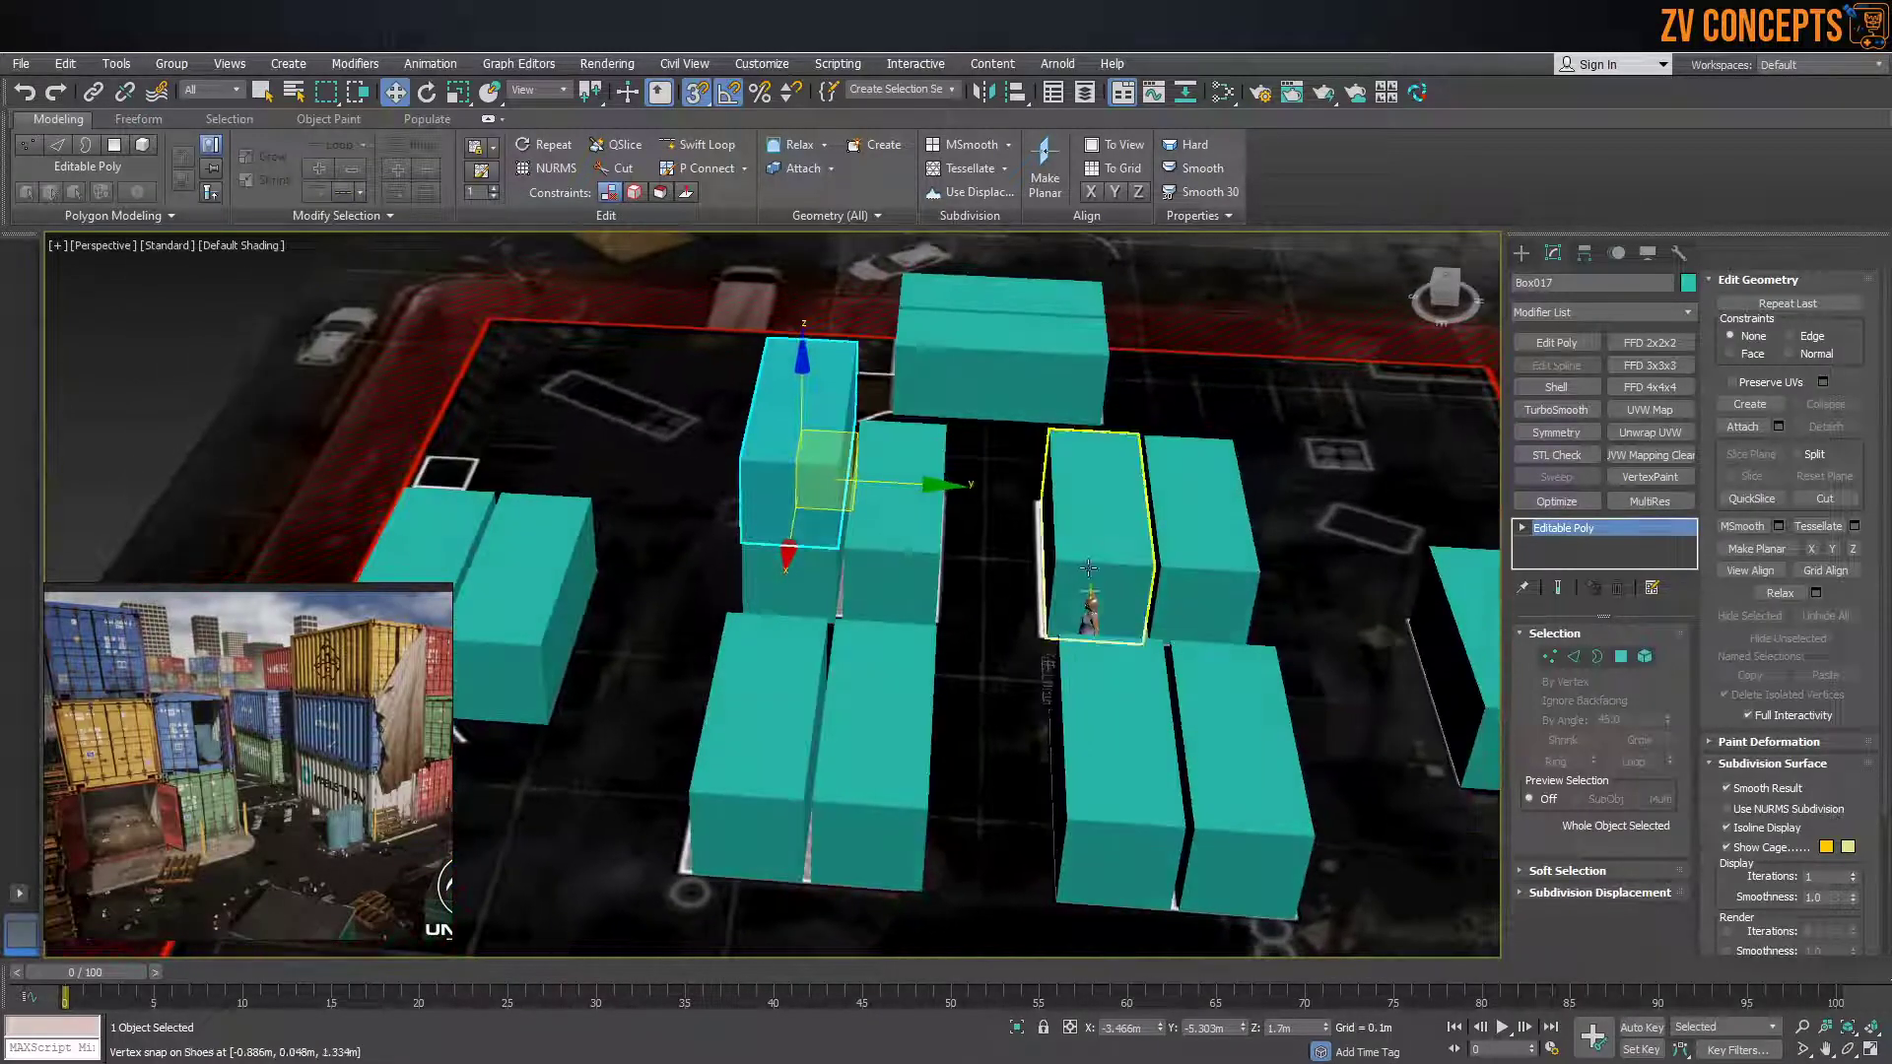
pyautogui.scroll(3, 1084, 541)
pyautogui.click(1229, 532)
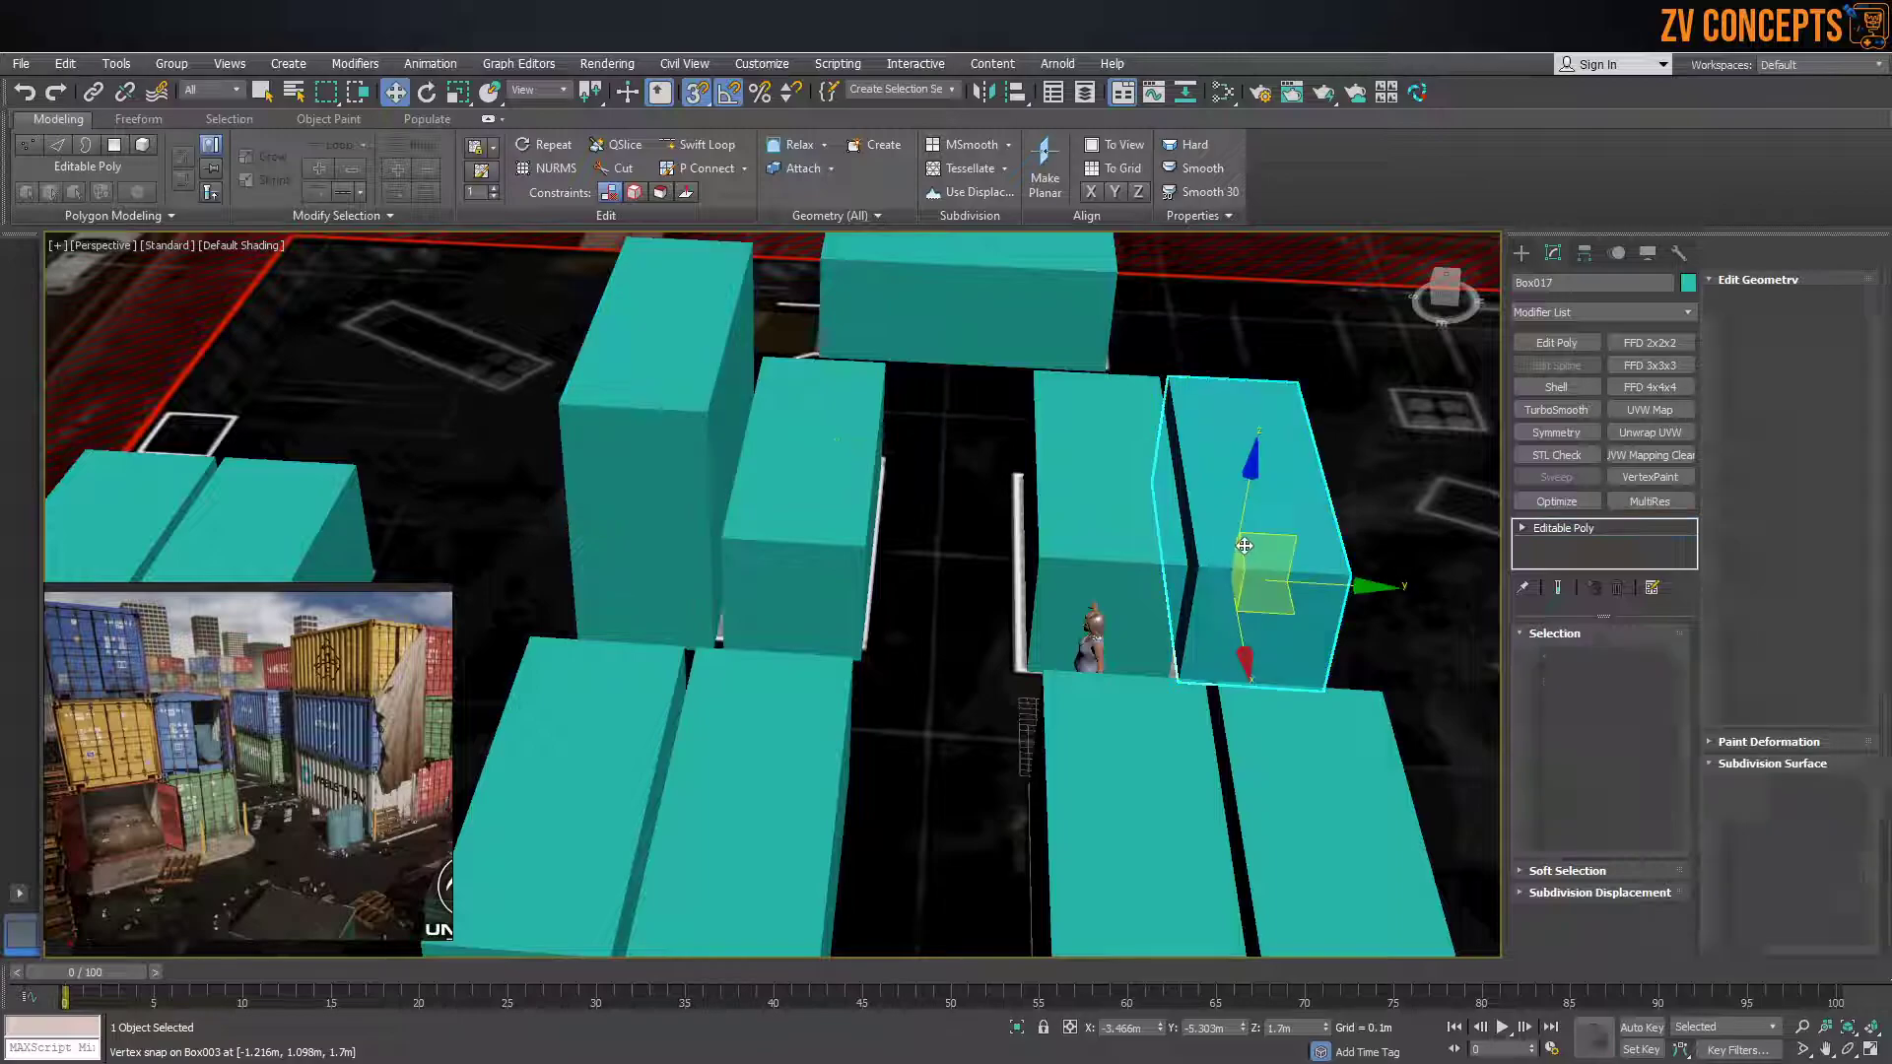
pyautogui.click(1132, 602)
pyautogui.keyDown('alt'); pyautogui.moveTo(690, 591); pyautogui.dragTo(801, 448, button='middle'); pyautogui.keyUp('alt')
pyautogui.click(938, 527)
pyautogui.scroll(5, 931, 552)
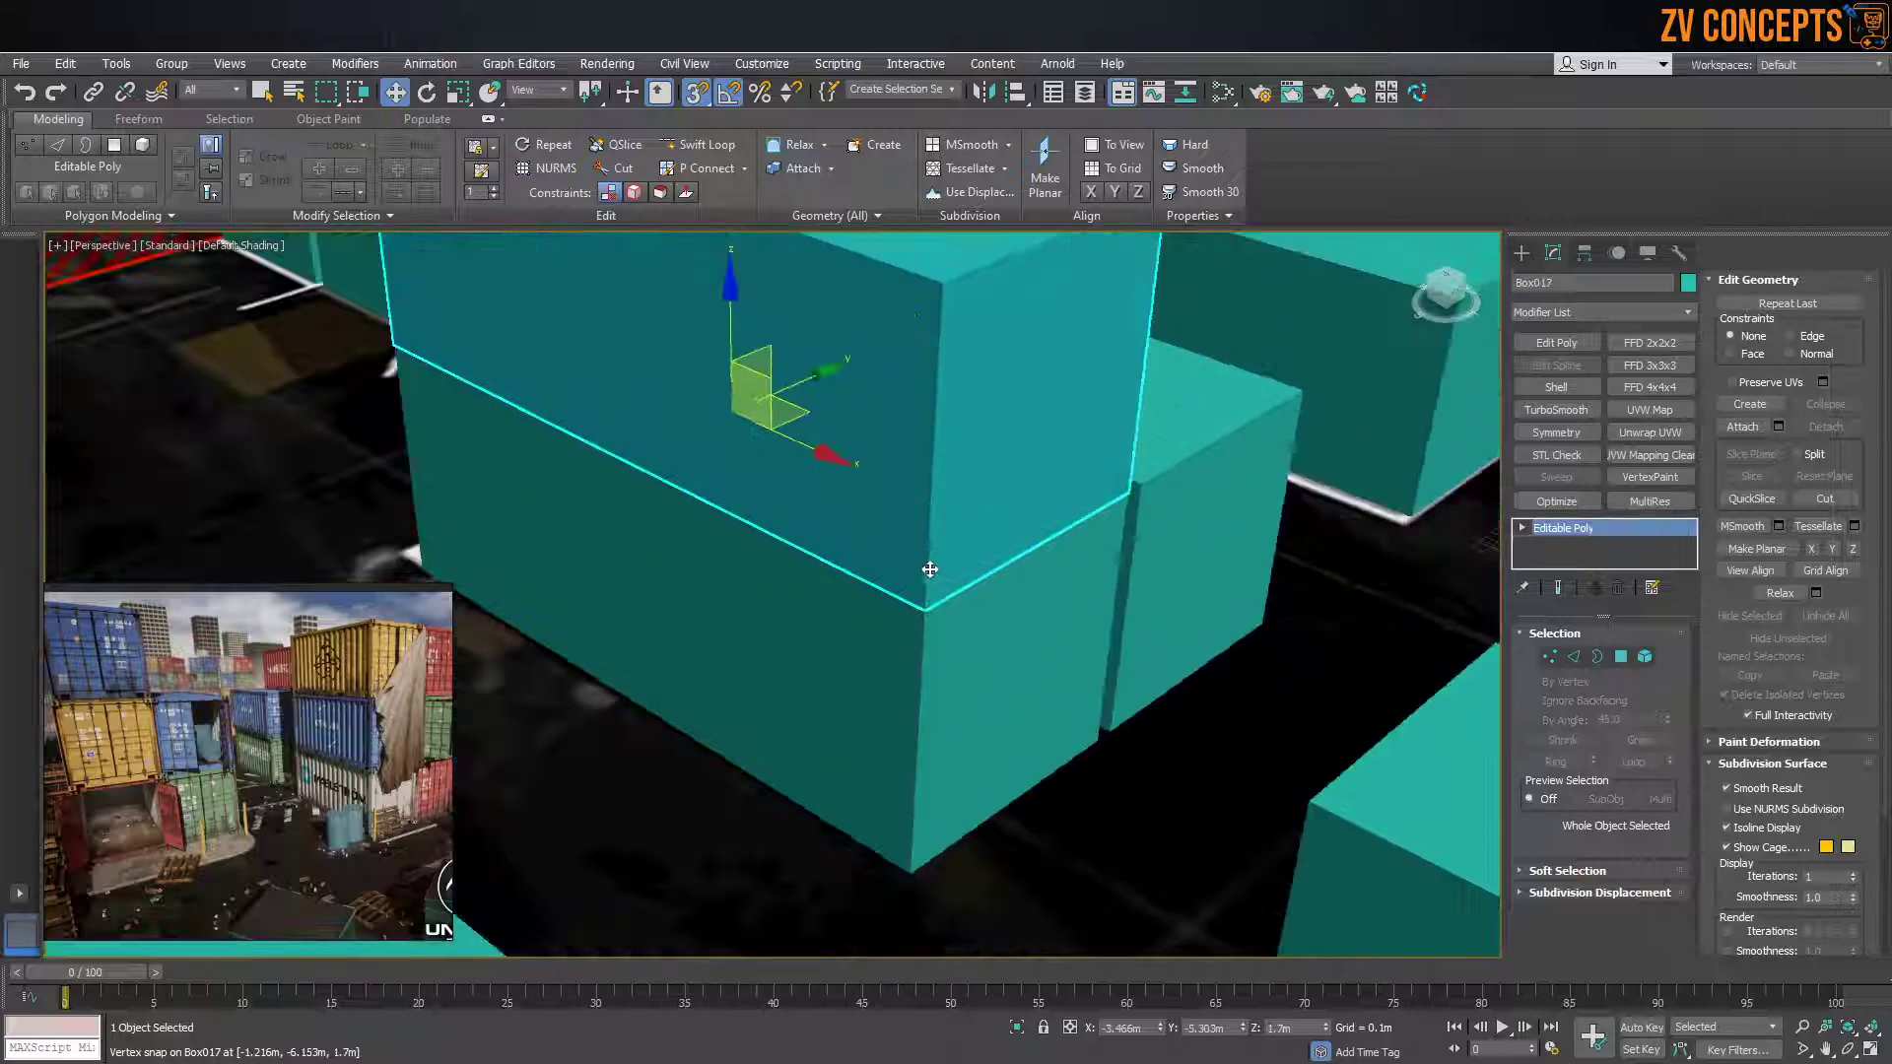
pyautogui.scroll(-2, 926, 589)
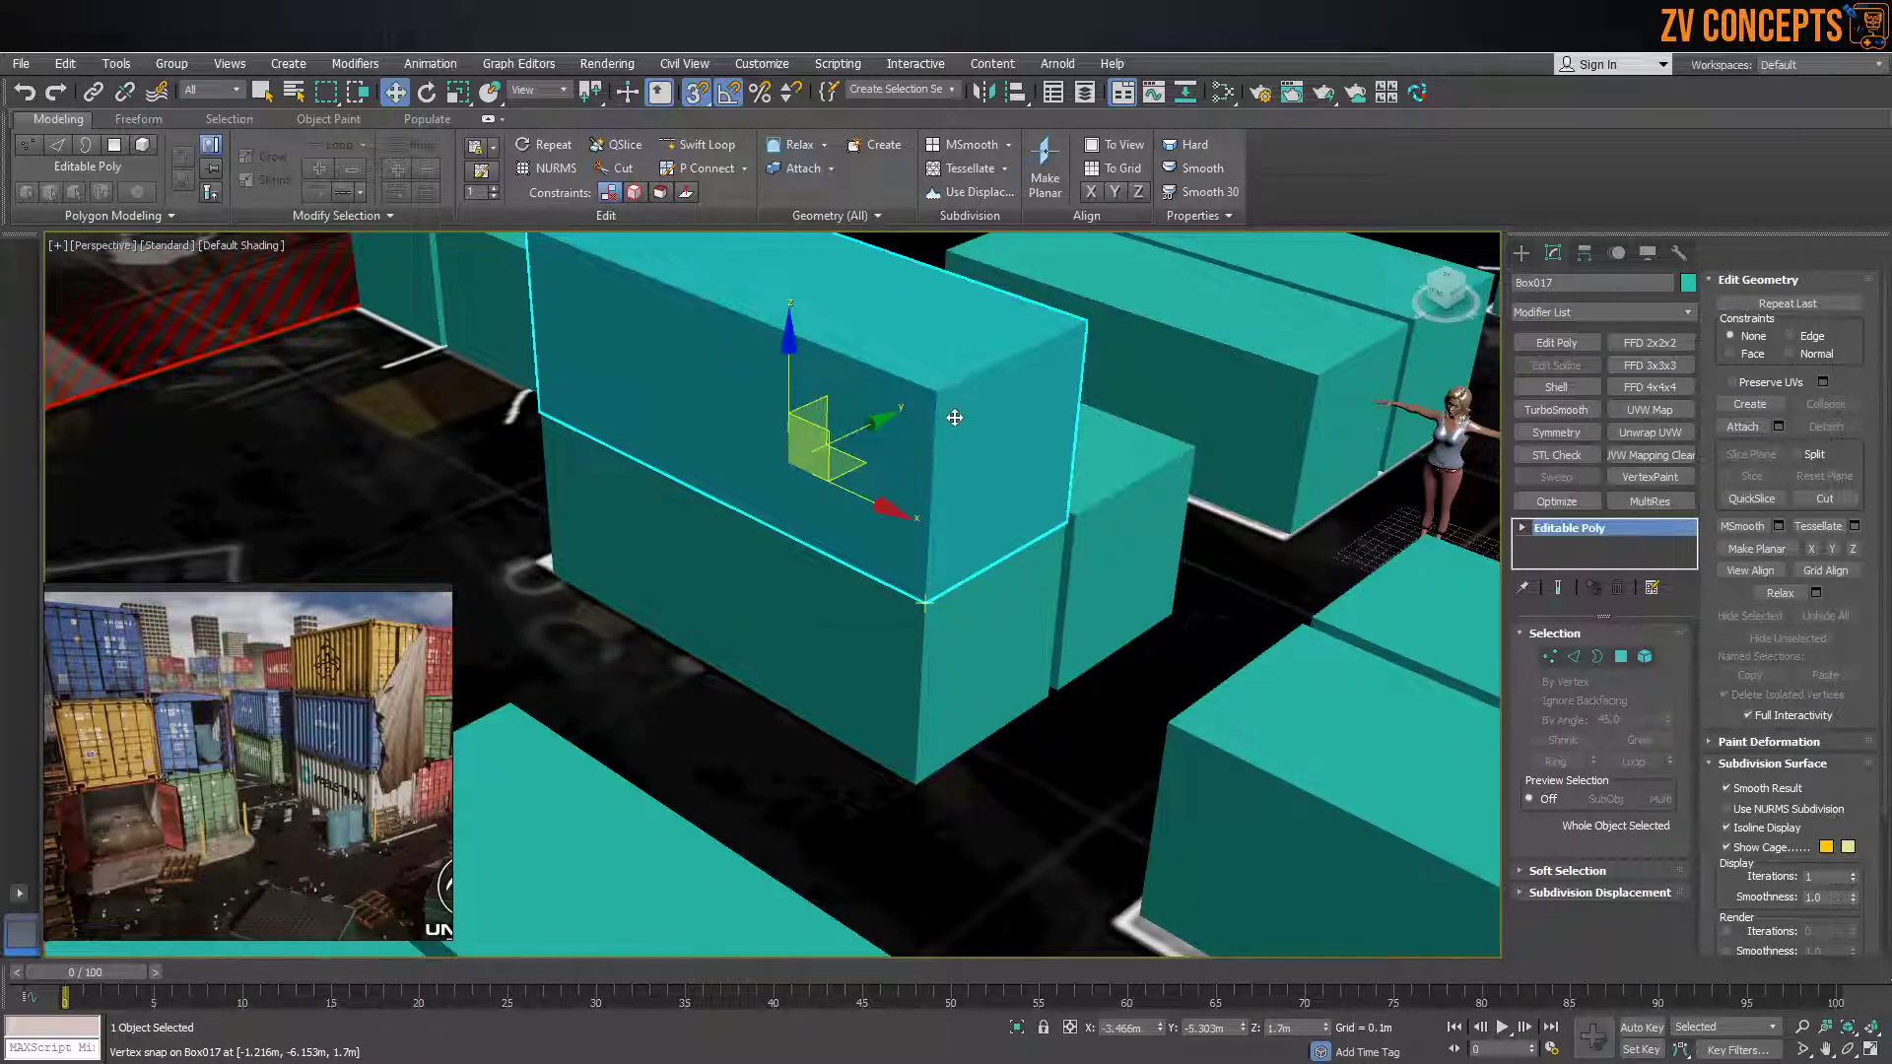
pyautogui.keyDown('shift'); pyautogui.moveTo(954, 421); pyautogui.dragTo(964, 211); pyautogui.keyUp('shift')
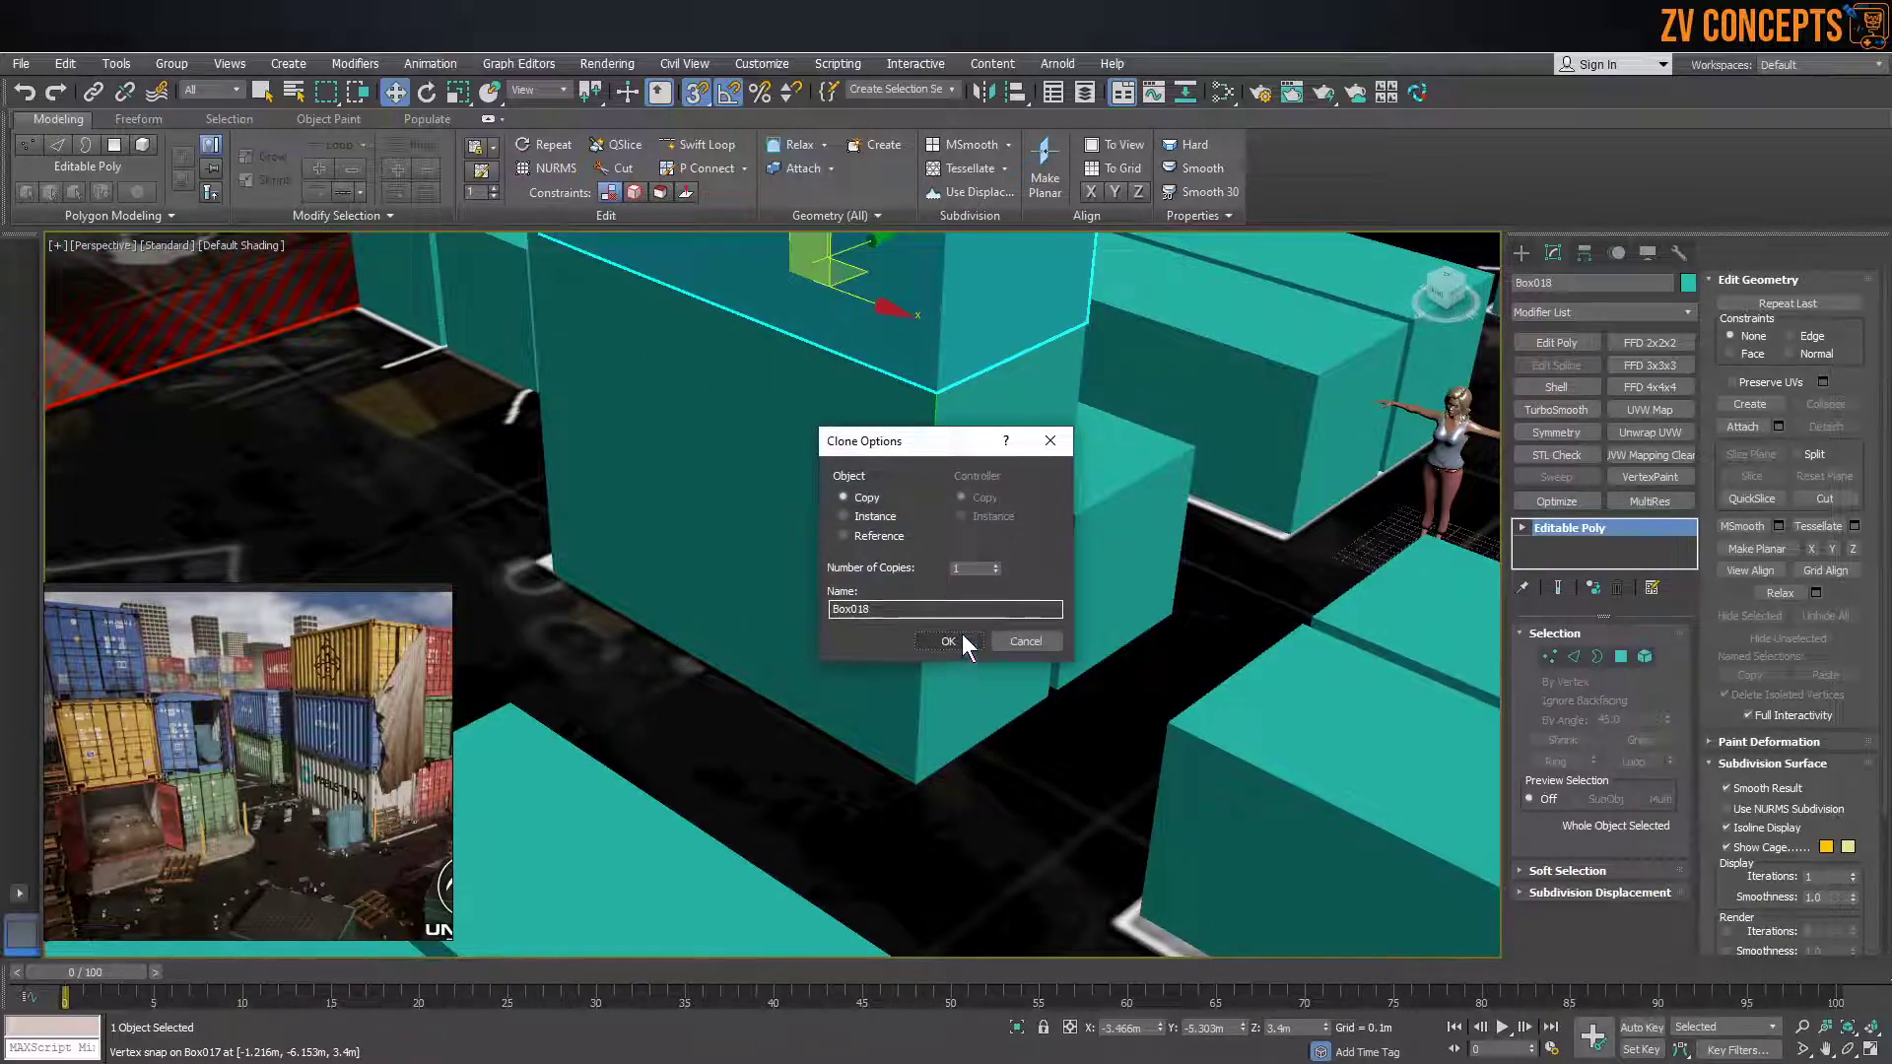
pyautogui.click(948, 642)
# Select both boxes of the neighbouring central container block and clone the pair one level up, snapped to their tops
pyautogui.scroll(-4, 794, 612)
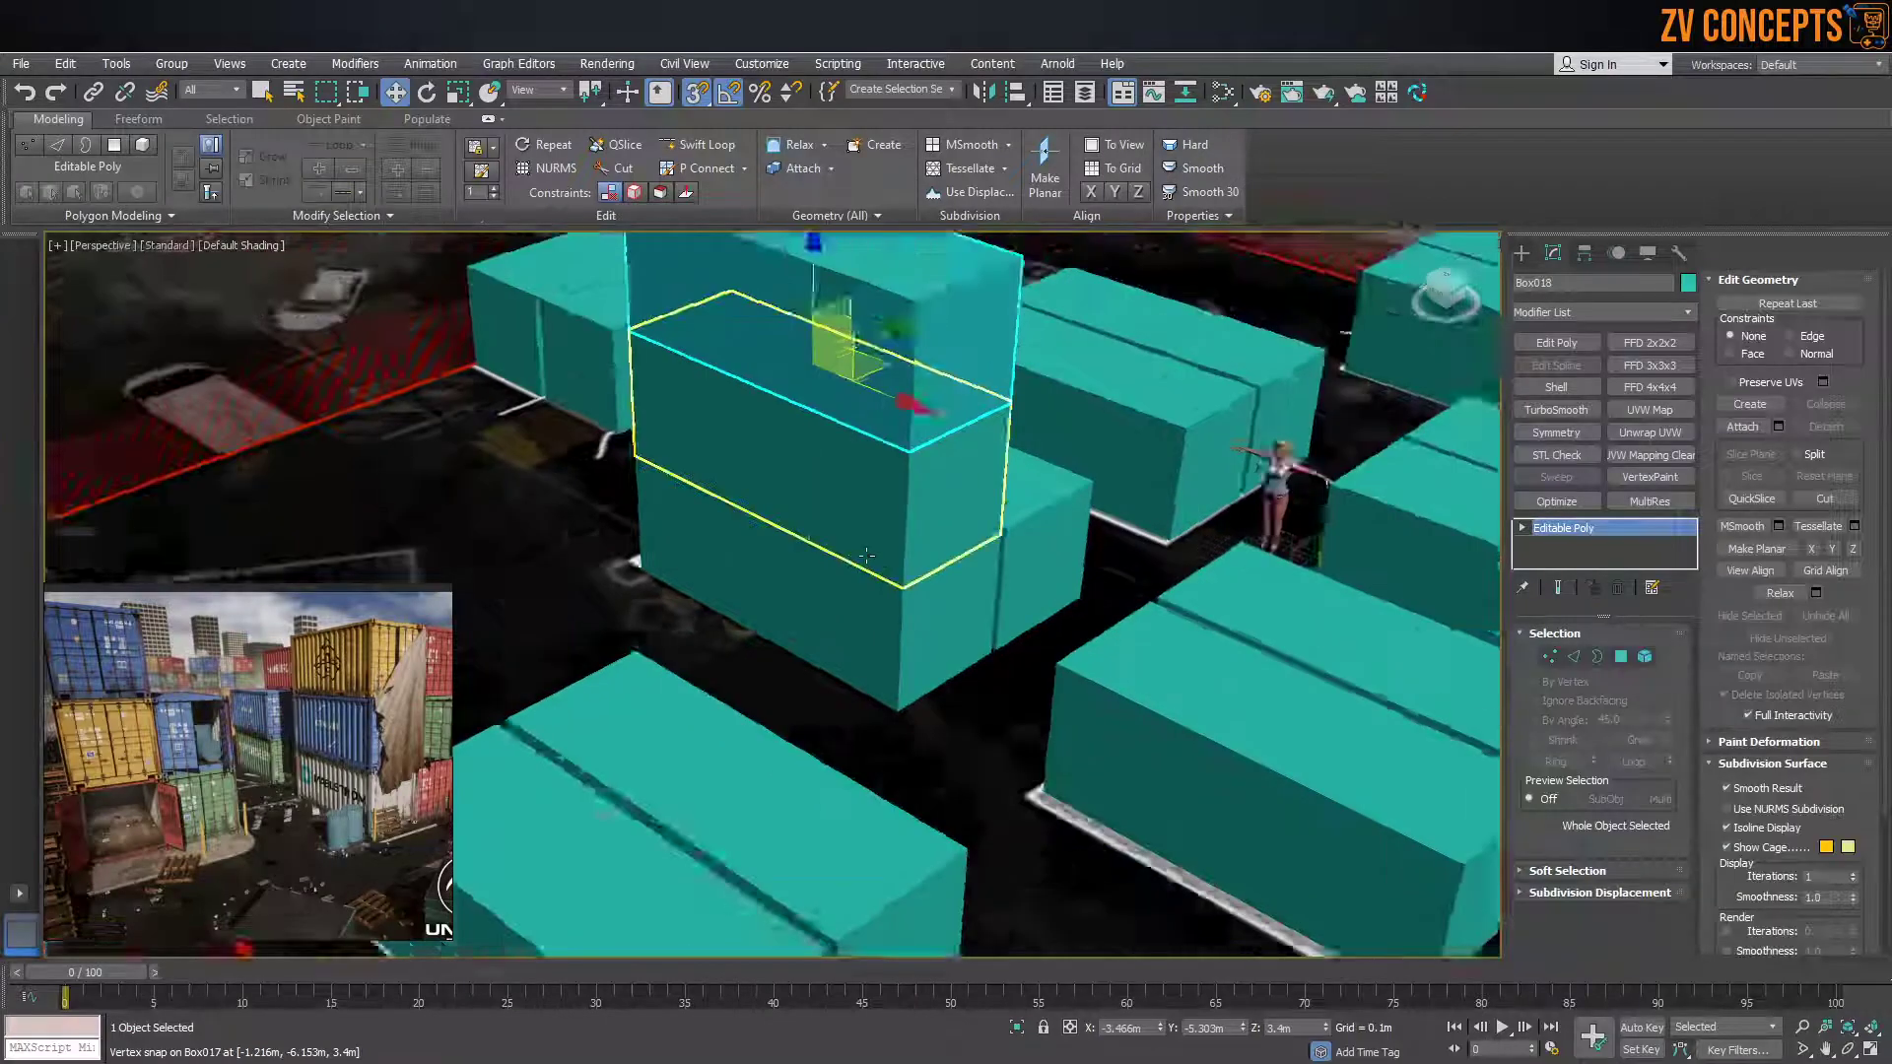
pyautogui.scroll(3, 923, 548)
pyautogui.click(993, 639)
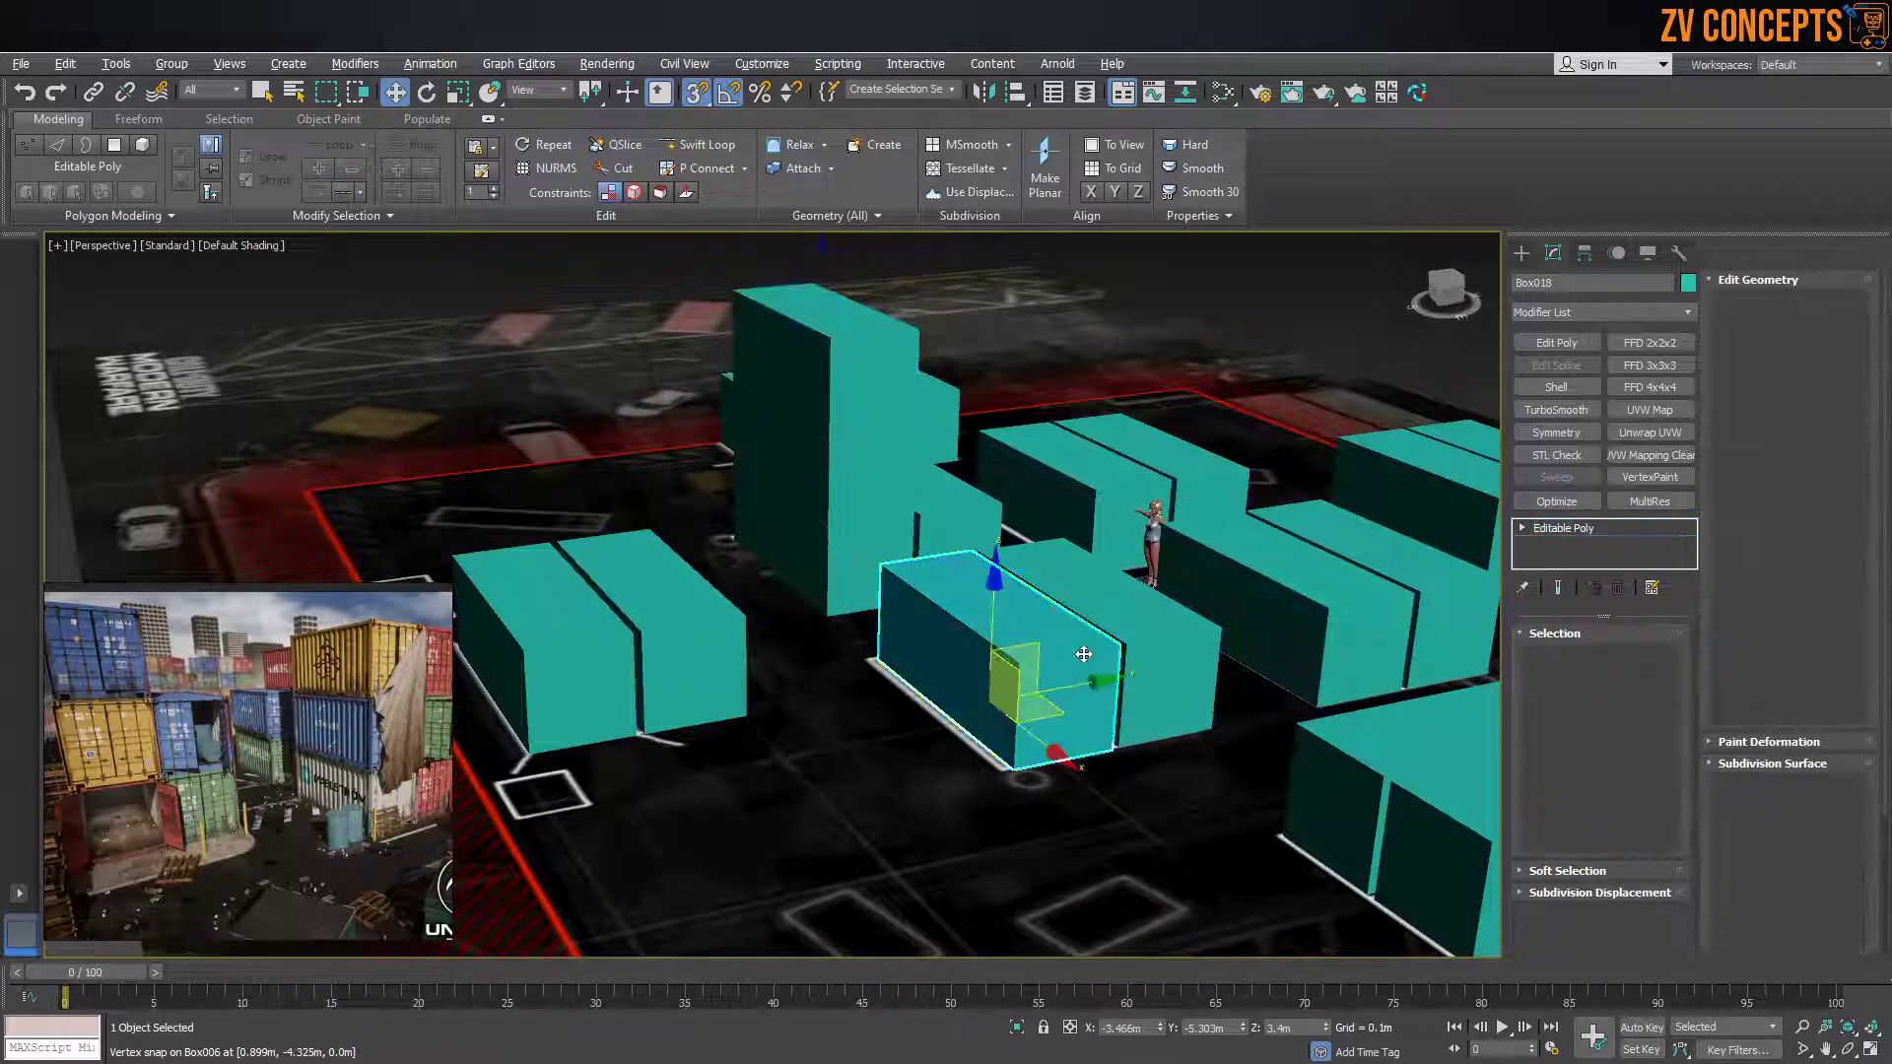
pyautogui.keyDown('ctrl'); pyautogui.click(1139, 636); pyautogui.keyUp('ctrl')
pyautogui.keyDown('shift'); pyautogui.moveTo(1025, 749); pyautogui.dragTo(1020, 653); pyautogui.keyUp('shift')
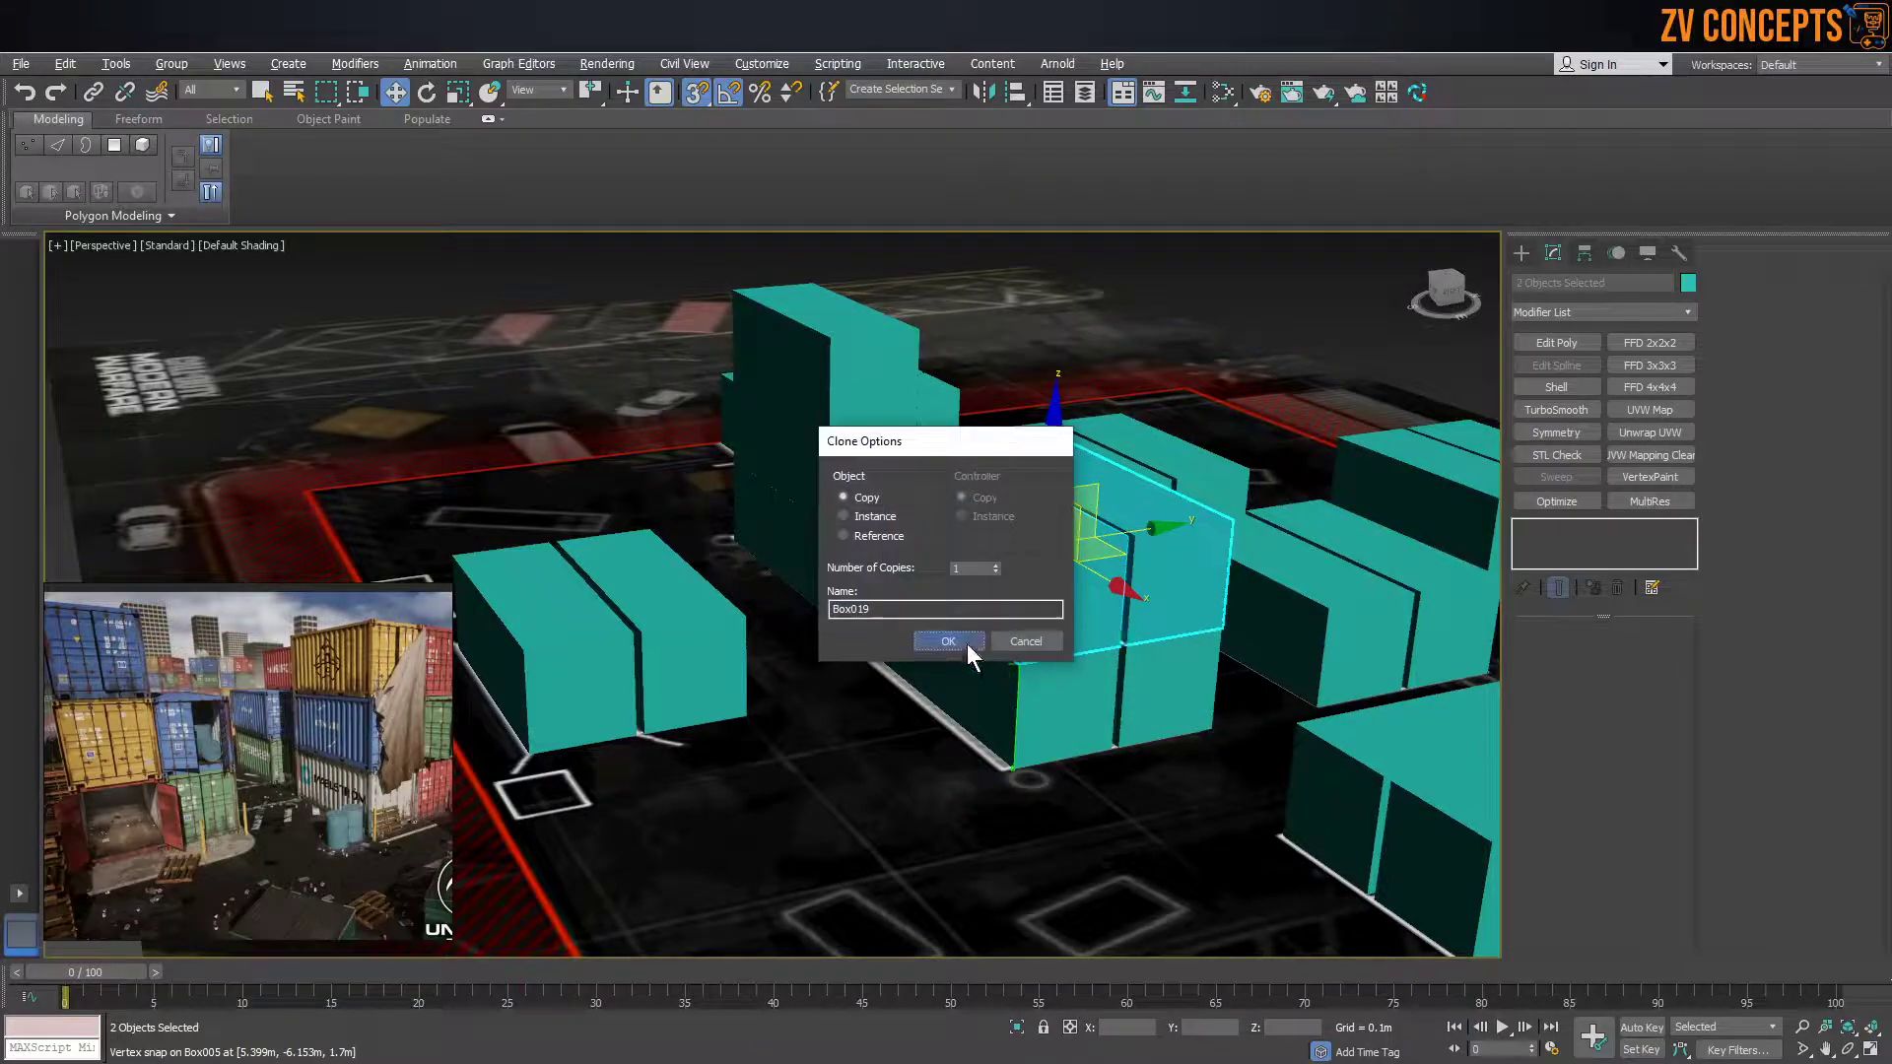
pyautogui.click(948, 641)
# Clone a single box of the next central container block onto its own top at Z 1.7 m
pyautogui.scroll(5, 975, 646)
pyautogui.moveTo(1022, 633)
pyautogui.keyDown('alt'); pyautogui.mouseDown(button='middle')
pyautogui.moveTo(1165, 587)
pyautogui.moveTo(1128, 617)
pyautogui.moveTo(1005, 614)
pyautogui.mouseUp(button='middle'); pyautogui.keyUp('alt')
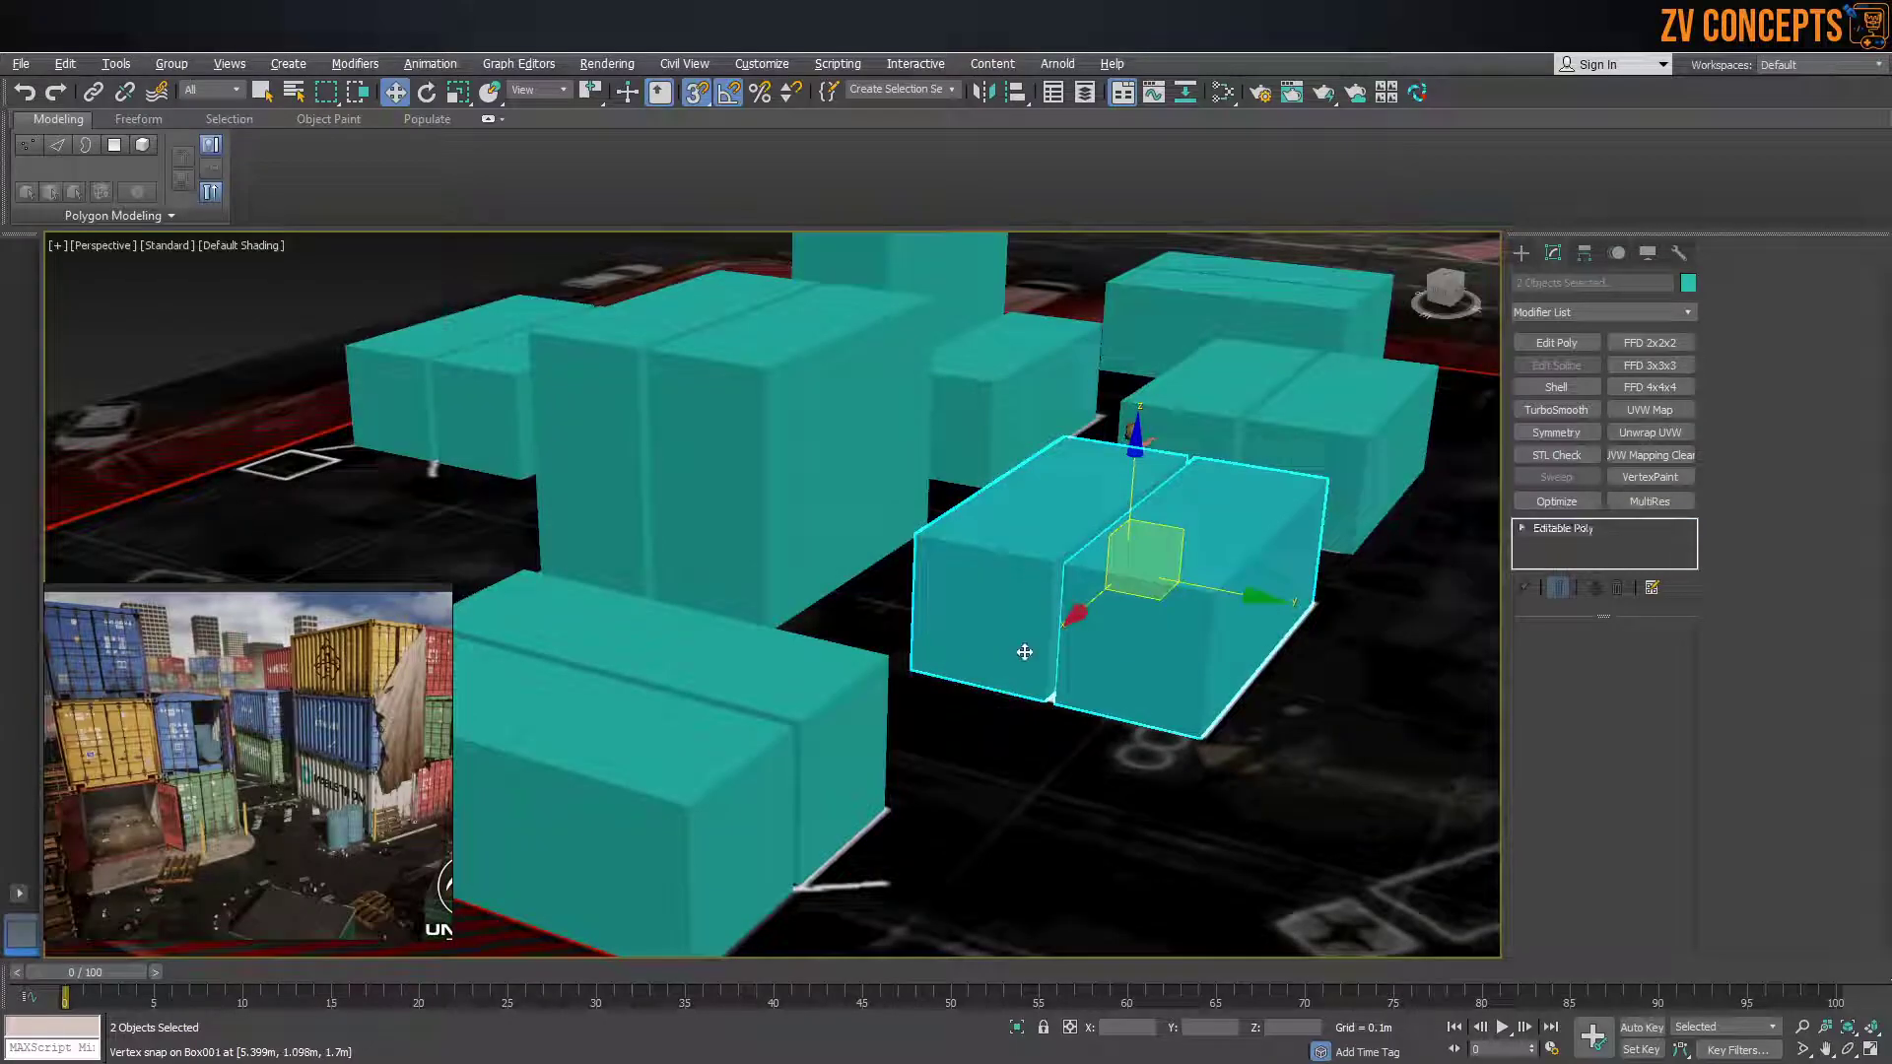
pyautogui.click(1034, 689)
pyautogui.keyDown('shift'); pyautogui.moveTo(1043, 567); pyautogui.dragTo(1049, 445); pyautogui.keyUp('shift')
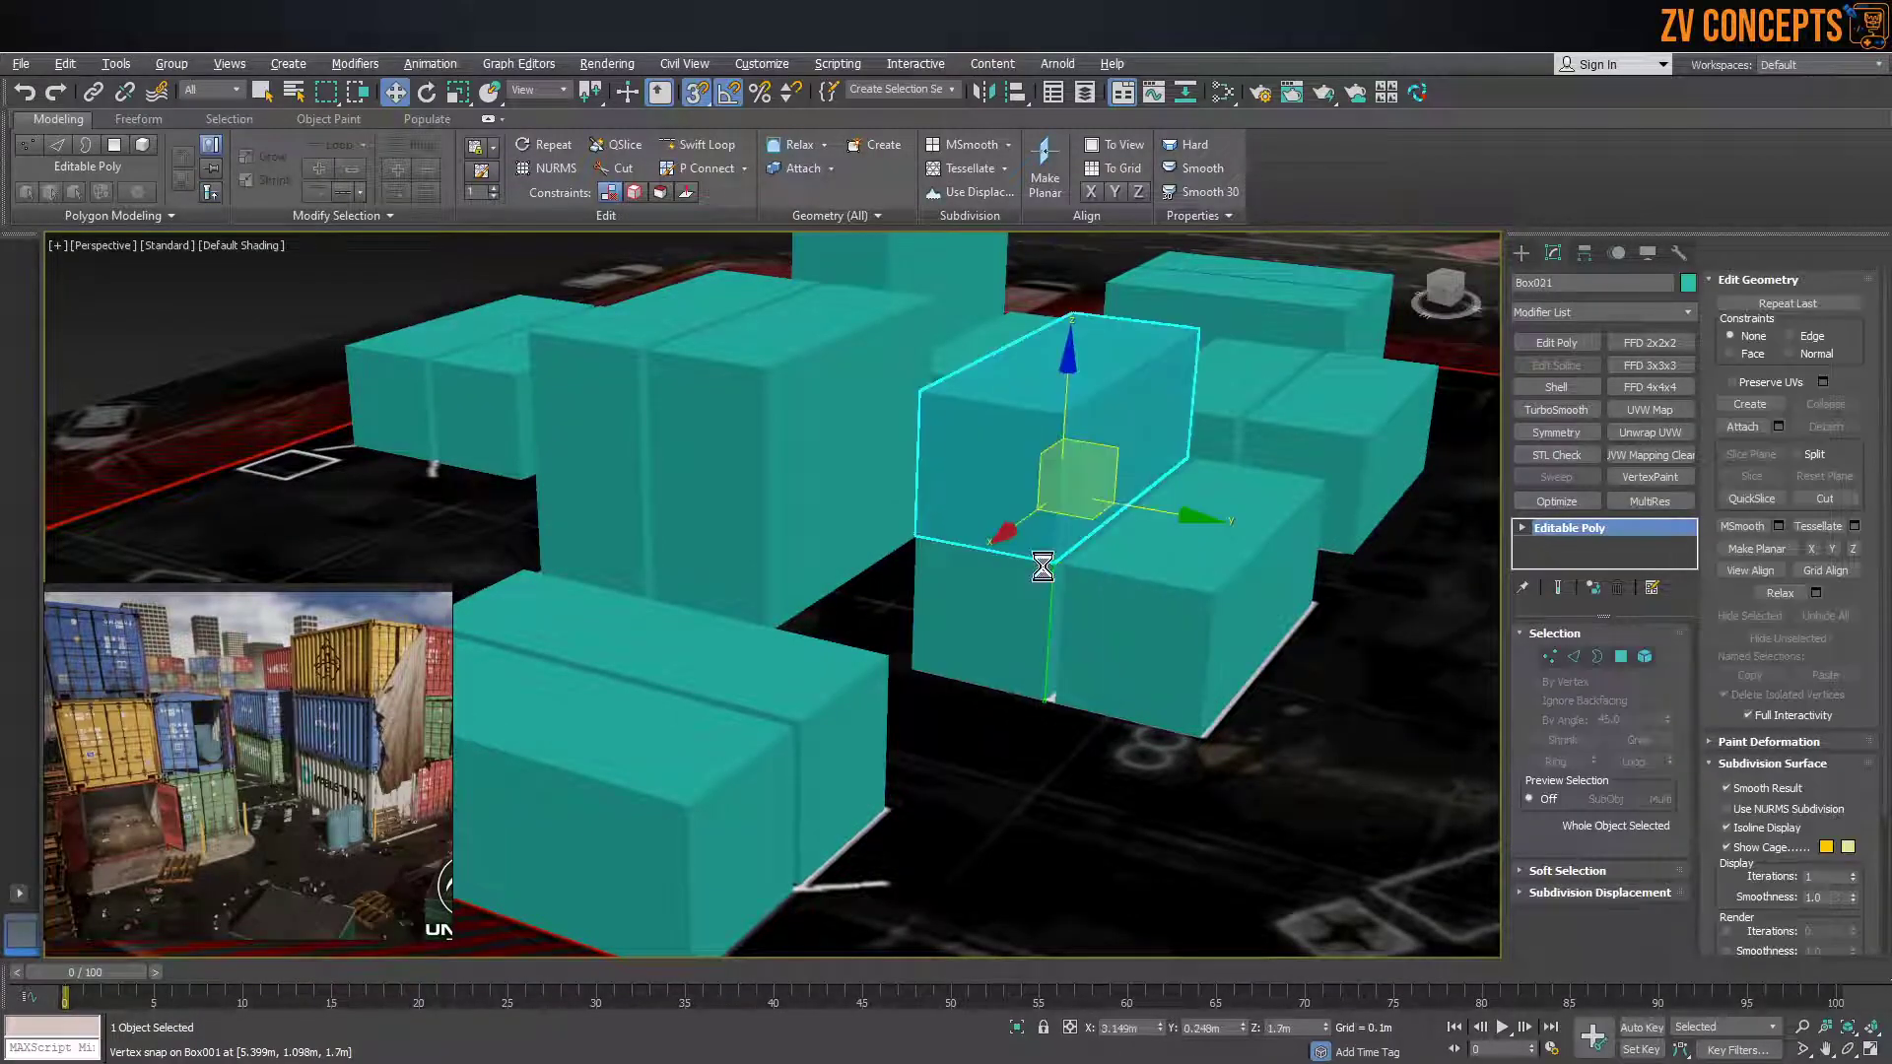
pyautogui.click(948, 642)
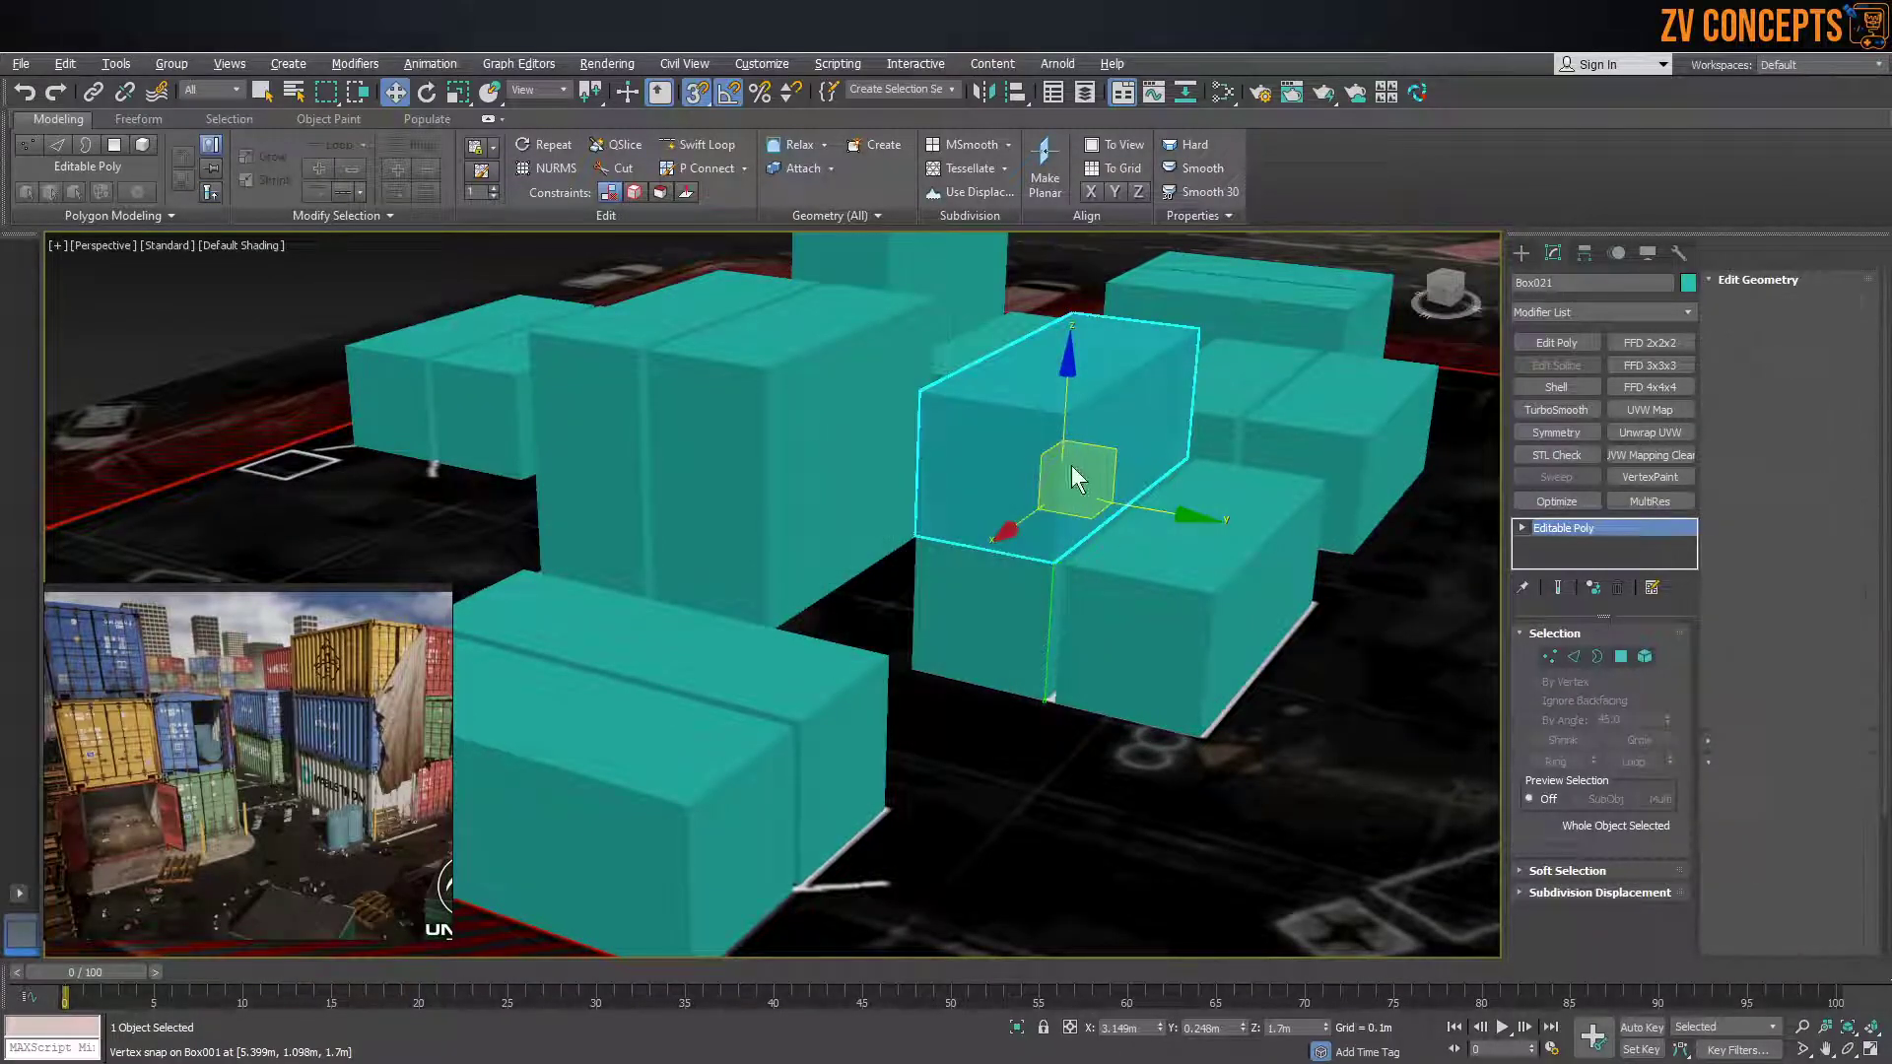
# Select both boxes of the remaining single-level central container block and clone the pair one level up with vertex snapping
pyautogui.scroll(3, 1001, 473)
pyautogui.moveTo(1120, 468); pyautogui.dragTo(896, 541, button='middle')
pyautogui.scroll(3, 902, 538)
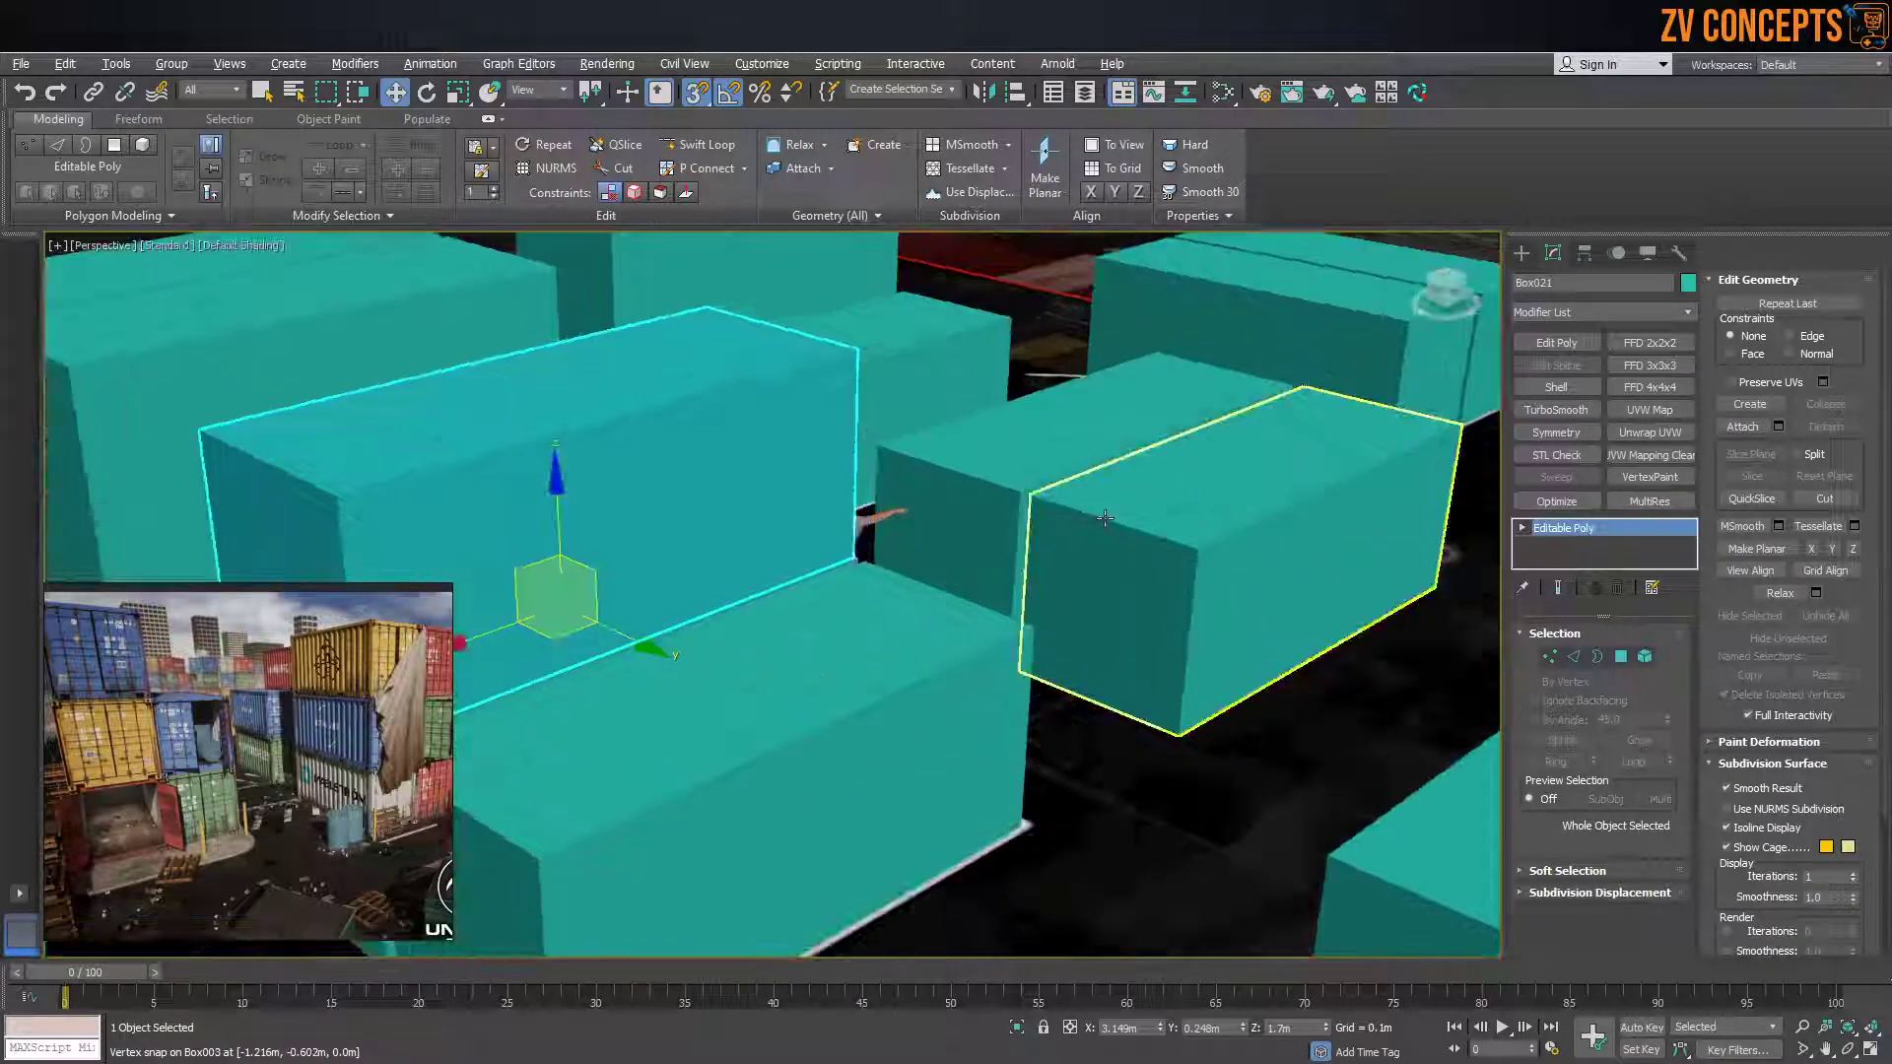
pyautogui.click(1109, 522)
pyautogui.keyDown('ctrl'); pyautogui.click(975, 500); pyautogui.keyUp('ctrl')
pyautogui.keyDown('shift'); pyautogui.moveTo(1157, 709); pyautogui.dragTo(1177, 548); pyautogui.keyUp('shift')
pyautogui.click(948, 641)
# Clone one of this block's second-level boxes upward to a third level at Z 3.4 m
pyautogui.moveTo(1157, 516); pyautogui.dragTo(1206, 575, button='middle')
pyautogui.click(1191, 676)
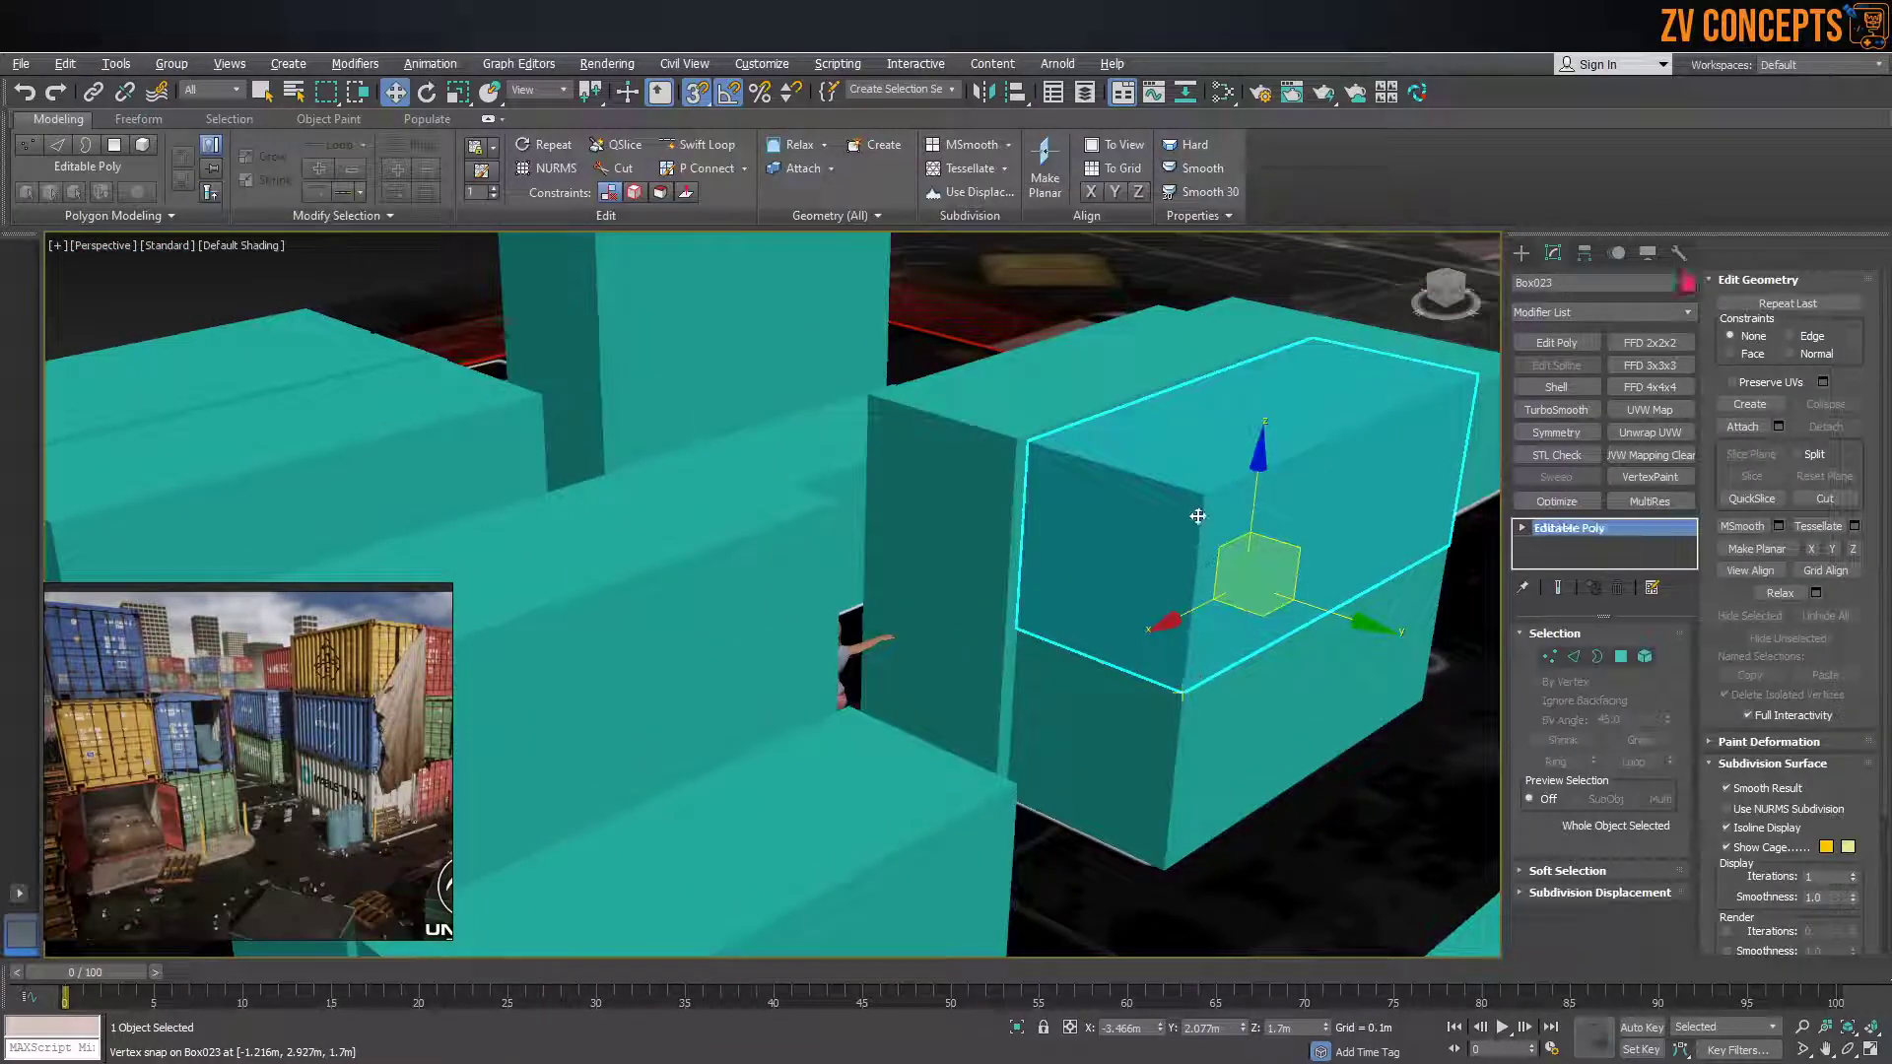
pyautogui.keyDown('shift'); pyautogui.moveTo(1197, 516); pyautogui.dragTo(1194, 504); pyautogui.keyUp('shift')
pyautogui.click(950, 640)
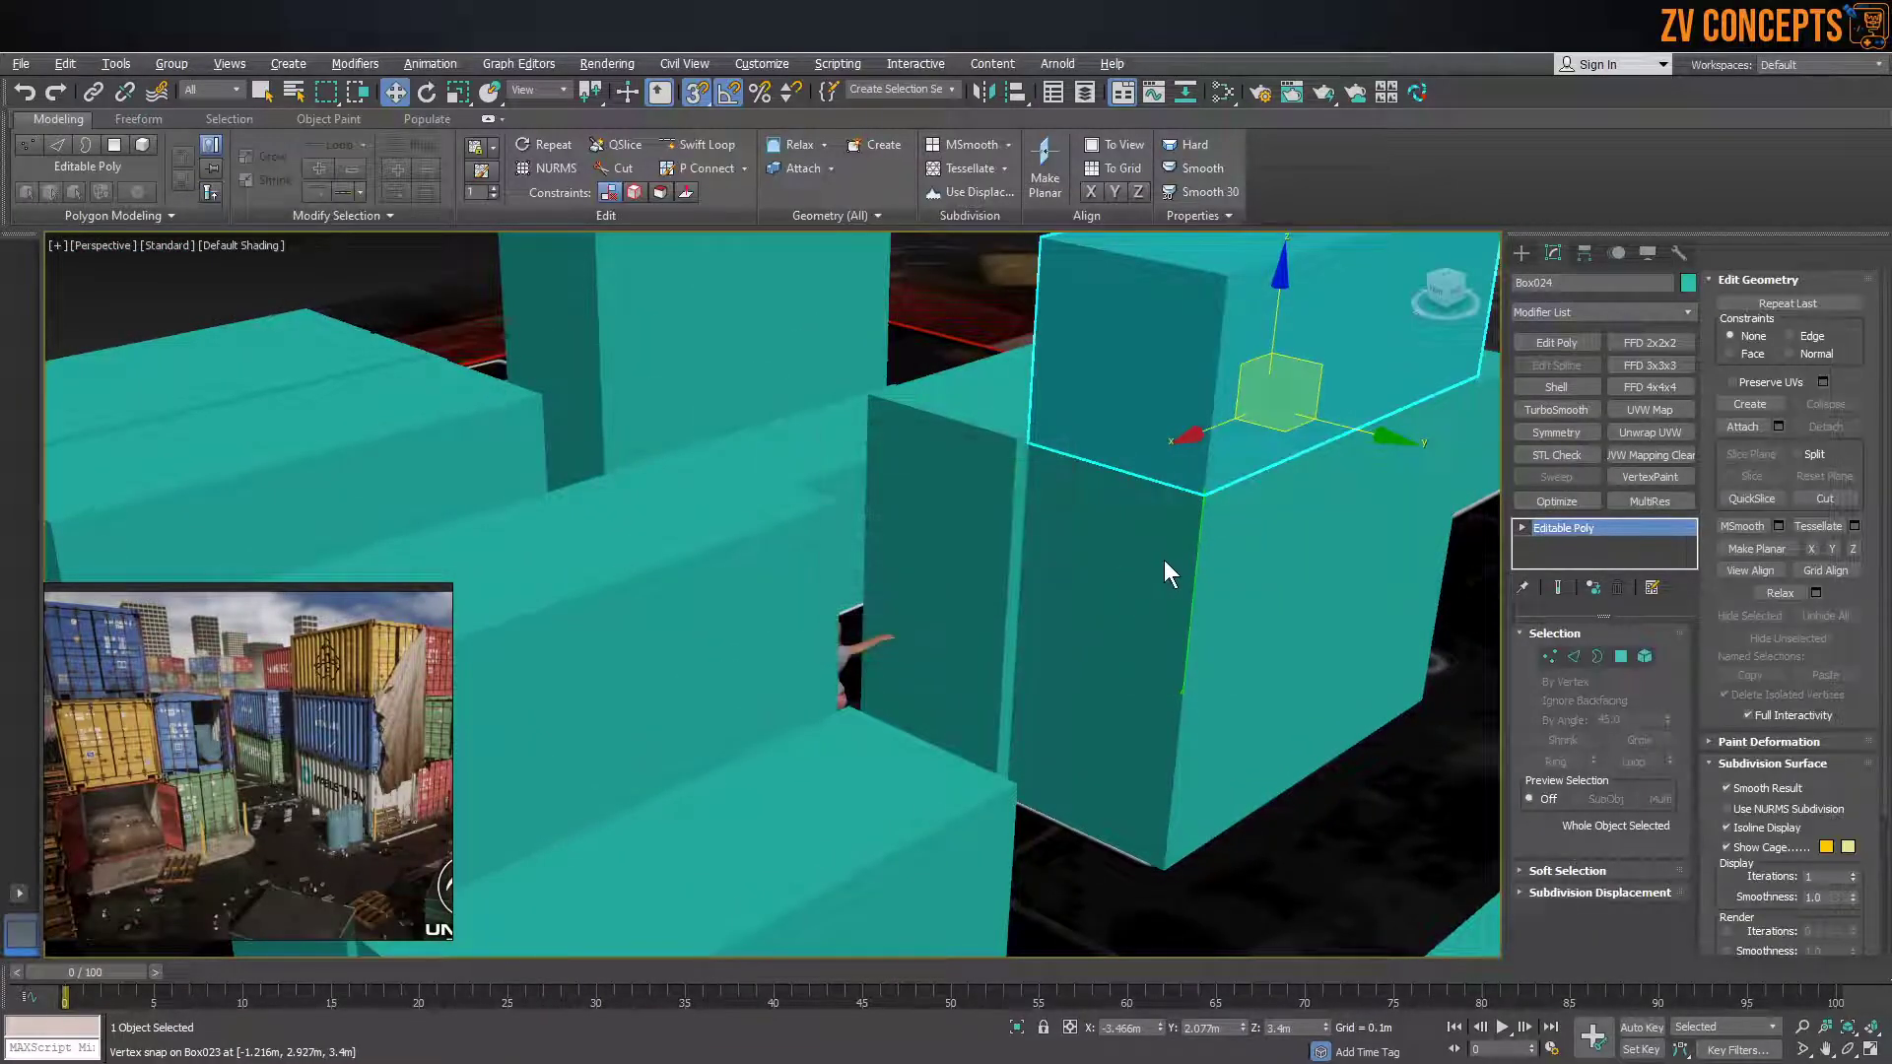
# Switch the perspective view to edged faces shading
pyautogui.scroll(-5, 1111, 560)
pyautogui.press('F4')
pyautogui.moveTo(907, 497)
pyautogui.keyDown('alt'); pyautogui.mouseDown(button='middle')
pyautogui.moveTo(1044, 547)
pyautogui.moveTo(965, 634)
pyautogui.moveTo(1189, 555)
pyautogui.mouseUp(button='middle'); pyautogui.keyUp('alt')
pyautogui.scroll(-2, 1045, 547)
# With snapping off, draw a barrel cylinder about 0.33 m in radius and 1 m high on the circle marking at the central container block's corner
pyautogui.scroll(5, 926, 542)
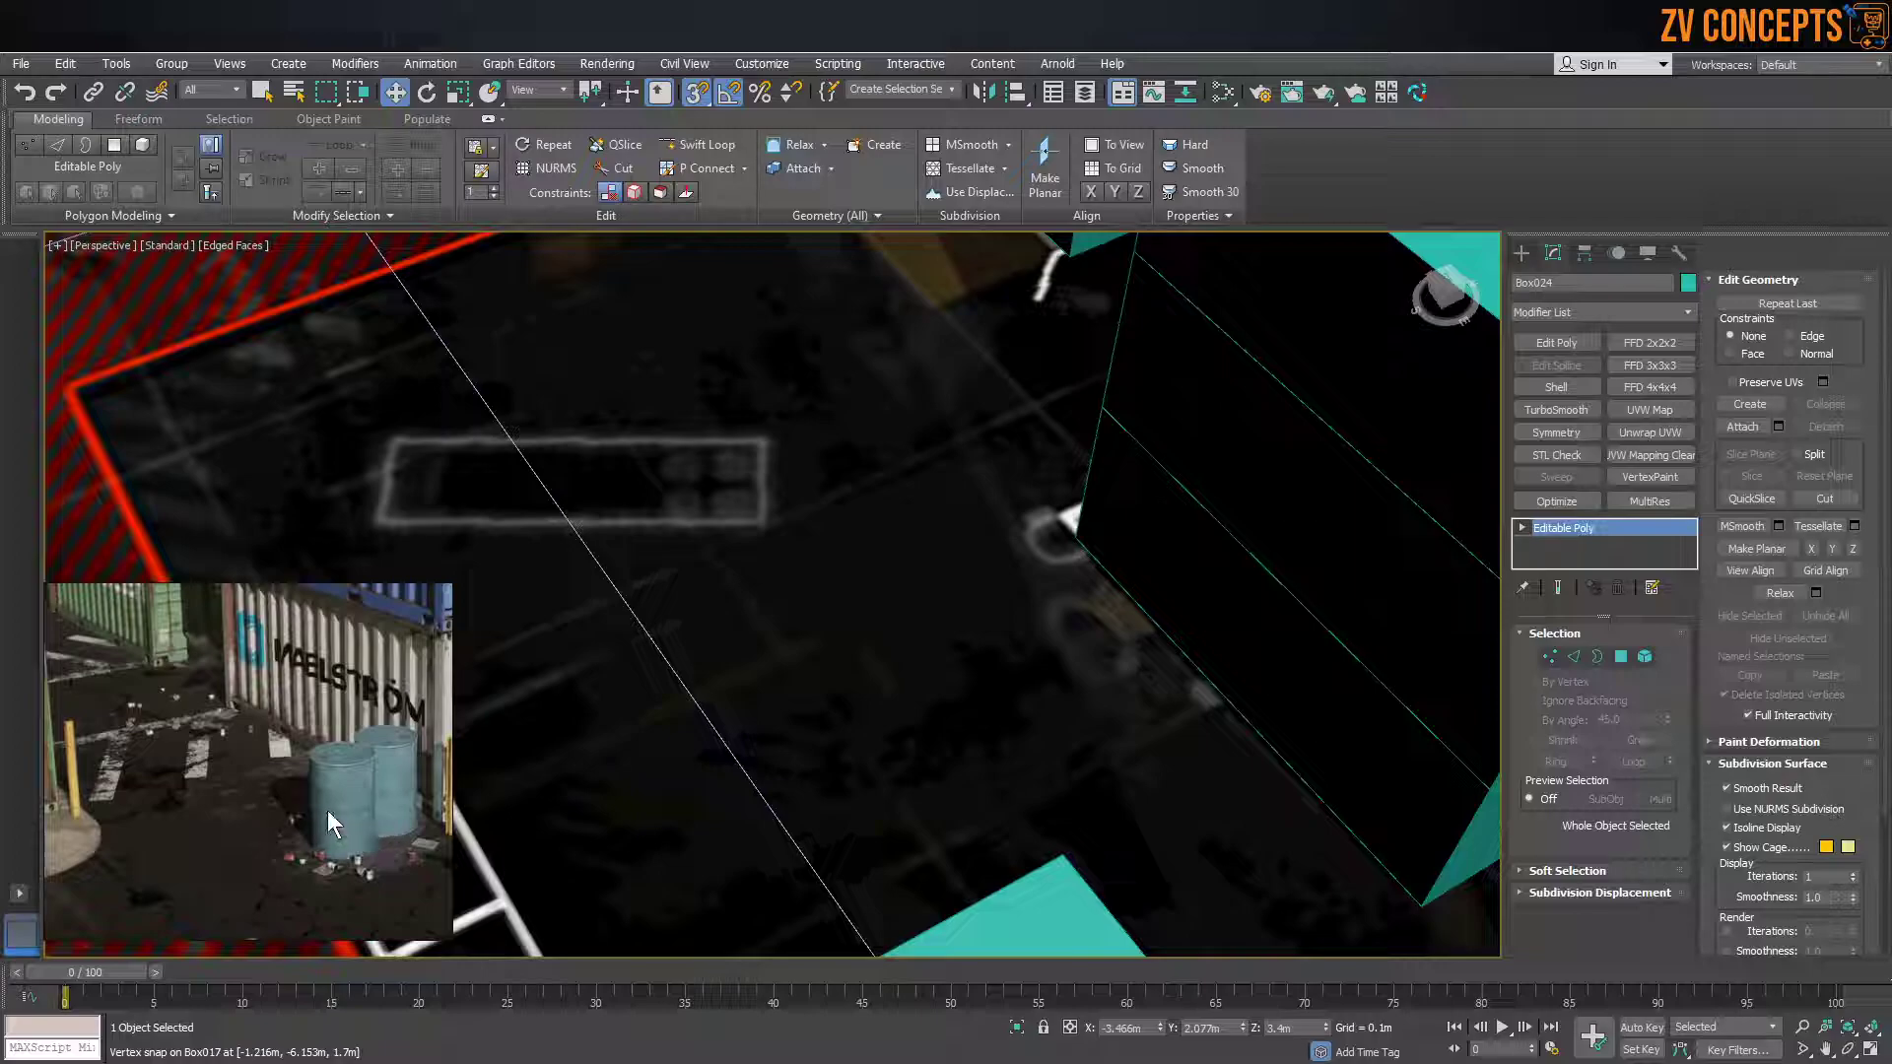
pyautogui.scroll(-4, 853, 522)
pyautogui.keyDown('alt'); pyautogui.moveTo(853, 522); pyautogui.dragTo(990, 522, button='middle'); pyautogui.keyUp('alt')
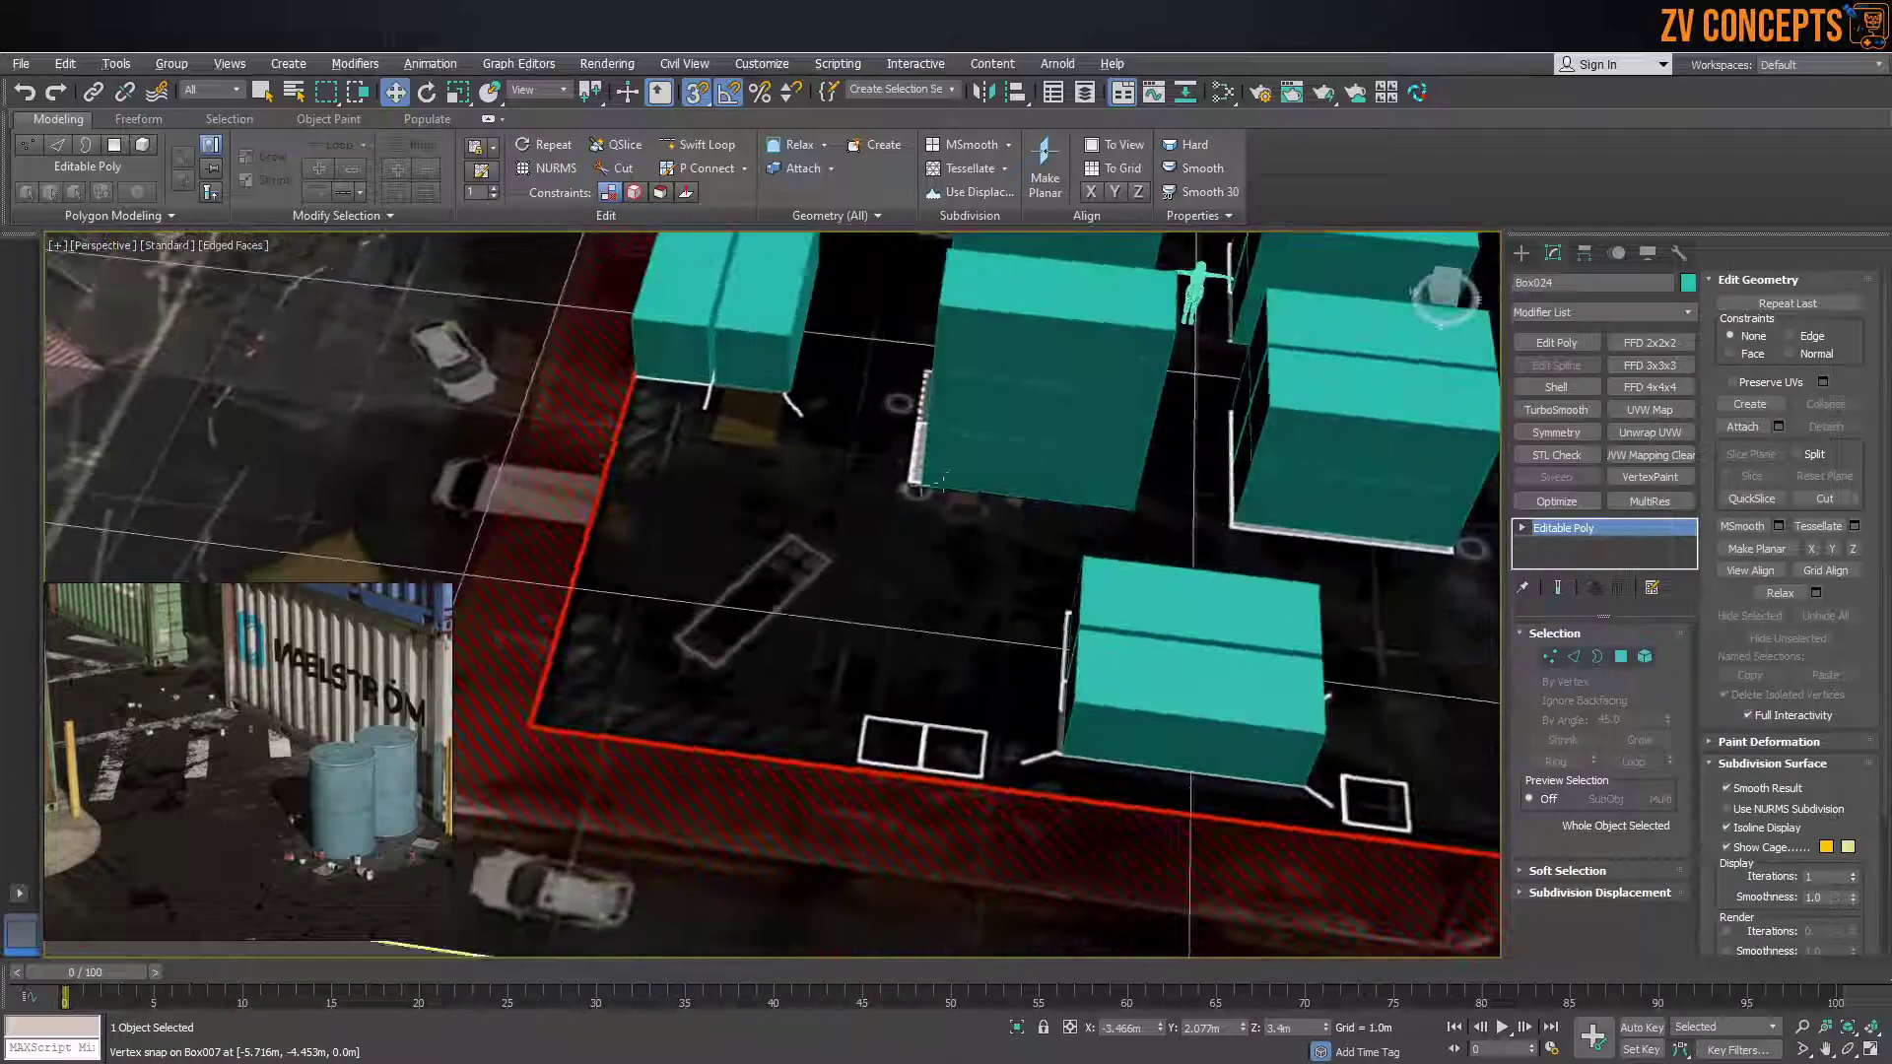
pyautogui.scroll(6, 891, 513)
pyautogui.scroll(2, 887, 517)
pyautogui.click(1524, 255)
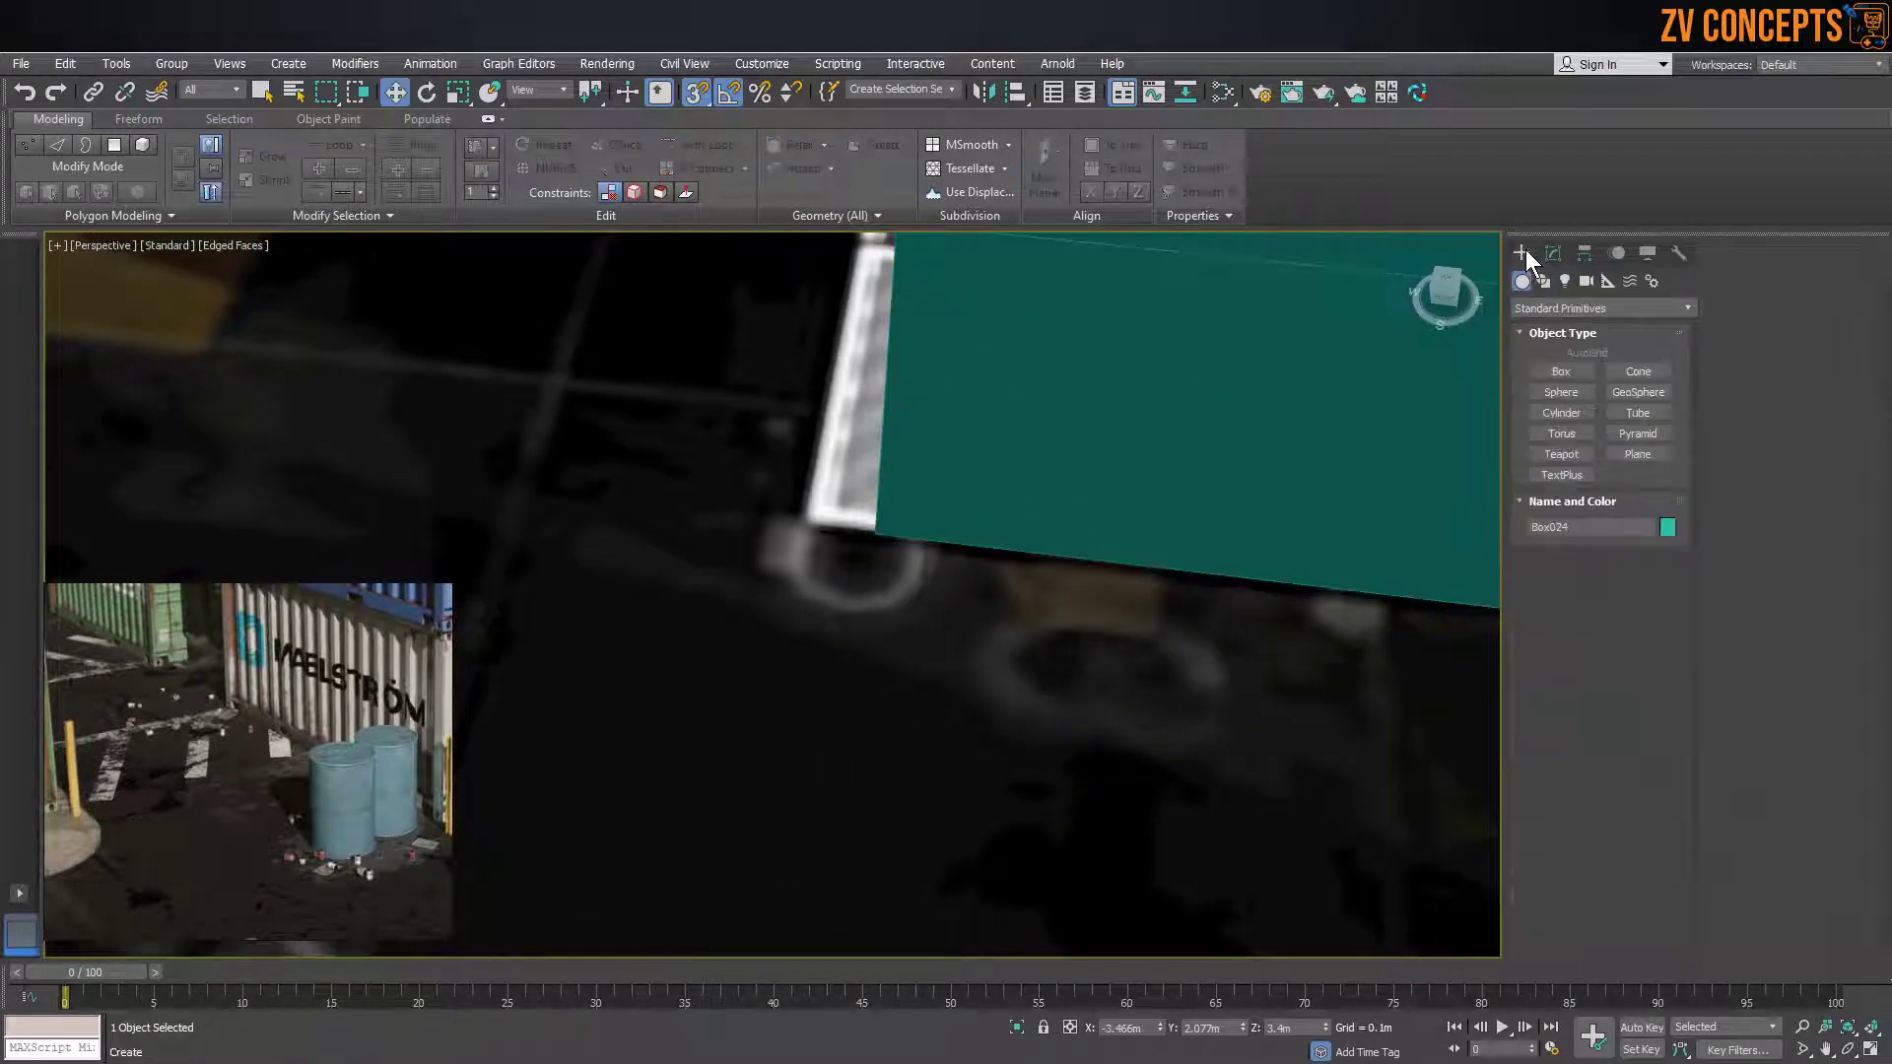
pyautogui.click(1563, 413)
pyautogui.scroll(1, 846, 541)
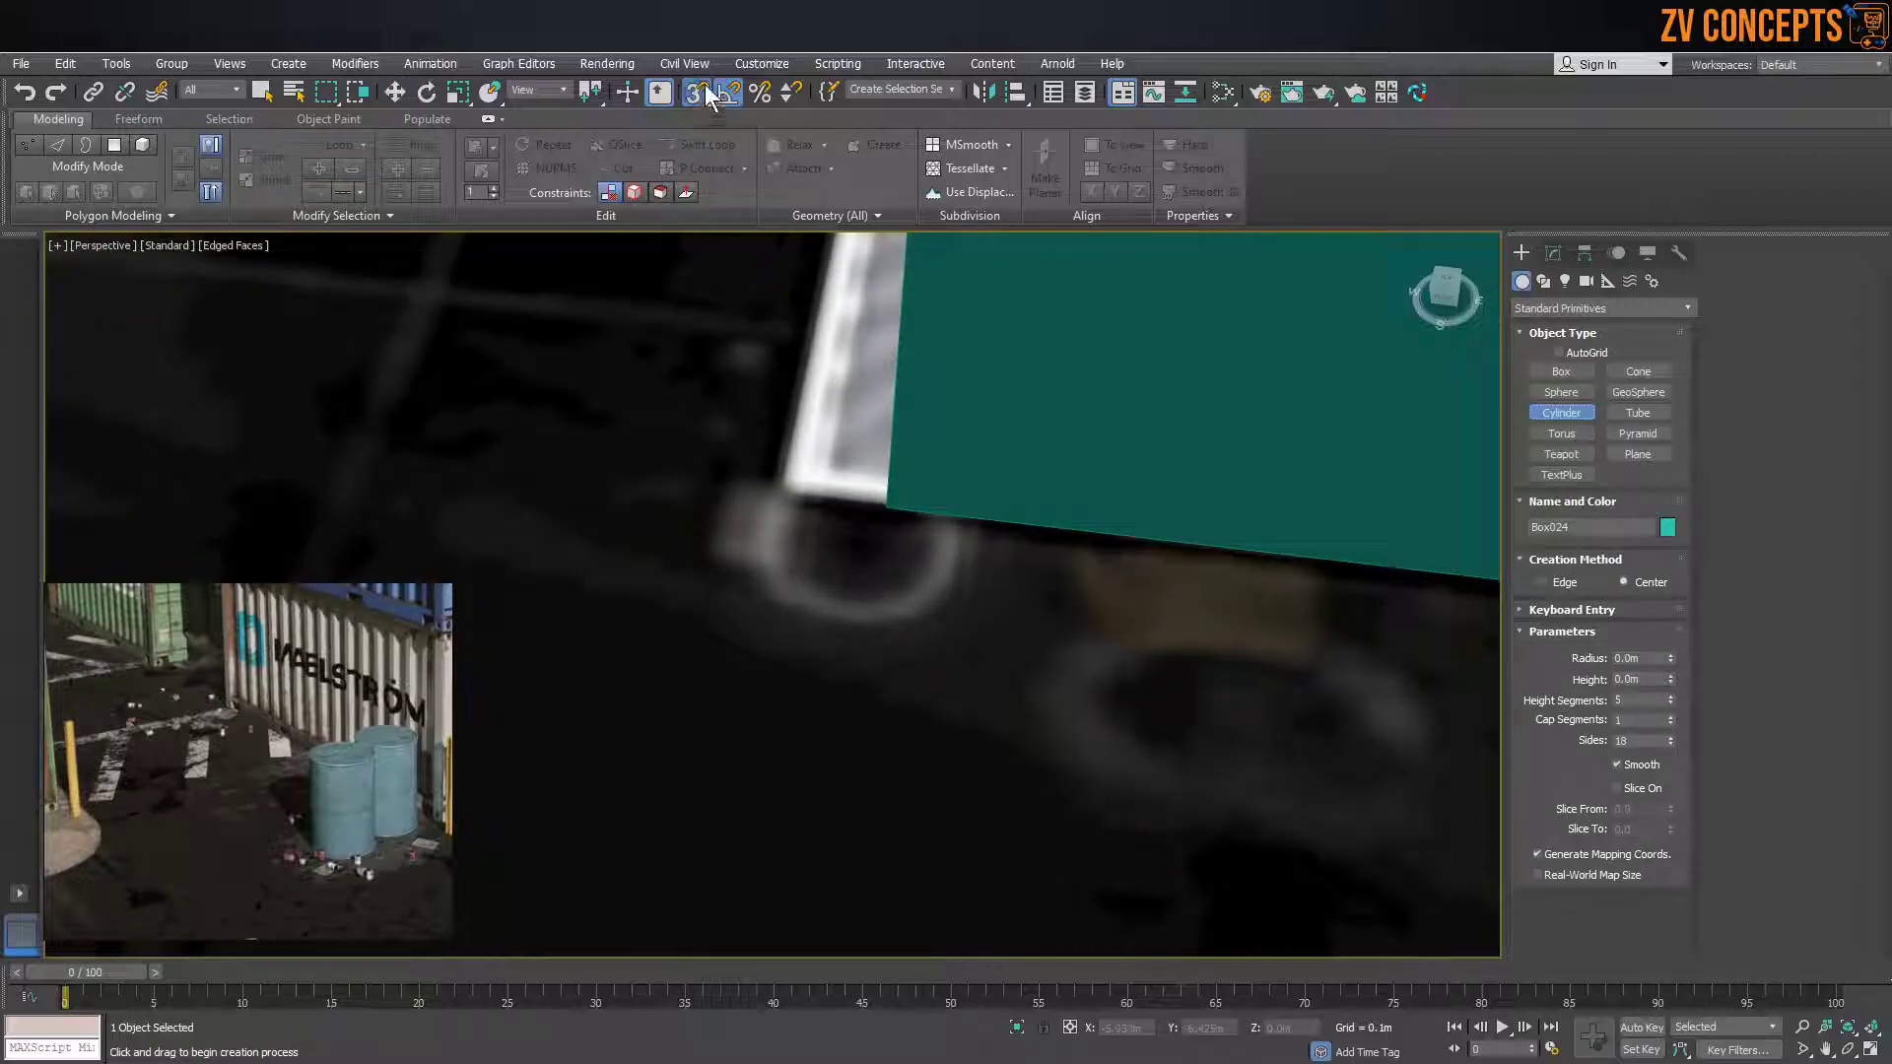
pyautogui.moveTo(840, 538); pyautogui.dragTo(880, 628)
pyautogui.click(859, 271)
pyautogui.scroll(-4, 794, 536)
pyautogui.keyDown('alt'); pyautogui.moveTo(795, 538); pyautogui.dragTo(849, 544, button='middle'); pyautogui.keyUp('alt')
pyautogui.scroll(-3, 799, 577)
pyautogui.press('w')
# Move the human reference figure across the map to stand beside the barrel cylinder for scale
pyautogui.scroll(-4, 838, 493)
pyautogui.keyDown('alt'); pyautogui.moveTo(709, 444); pyautogui.dragTo(629, 487, button='middle'); pyautogui.keyUp('alt')
pyautogui.scroll(5, 785, 498)
pyautogui.click(530, 420)
pyautogui.moveTo(422, 420); pyautogui.dragTo(878, 541)
pyautogui.keyDown('alt'); pyautogui.moveTo(878, 541); pyautogui.dragTo(1109, 527, button='middle'); pyautogui.keyUp('alt')
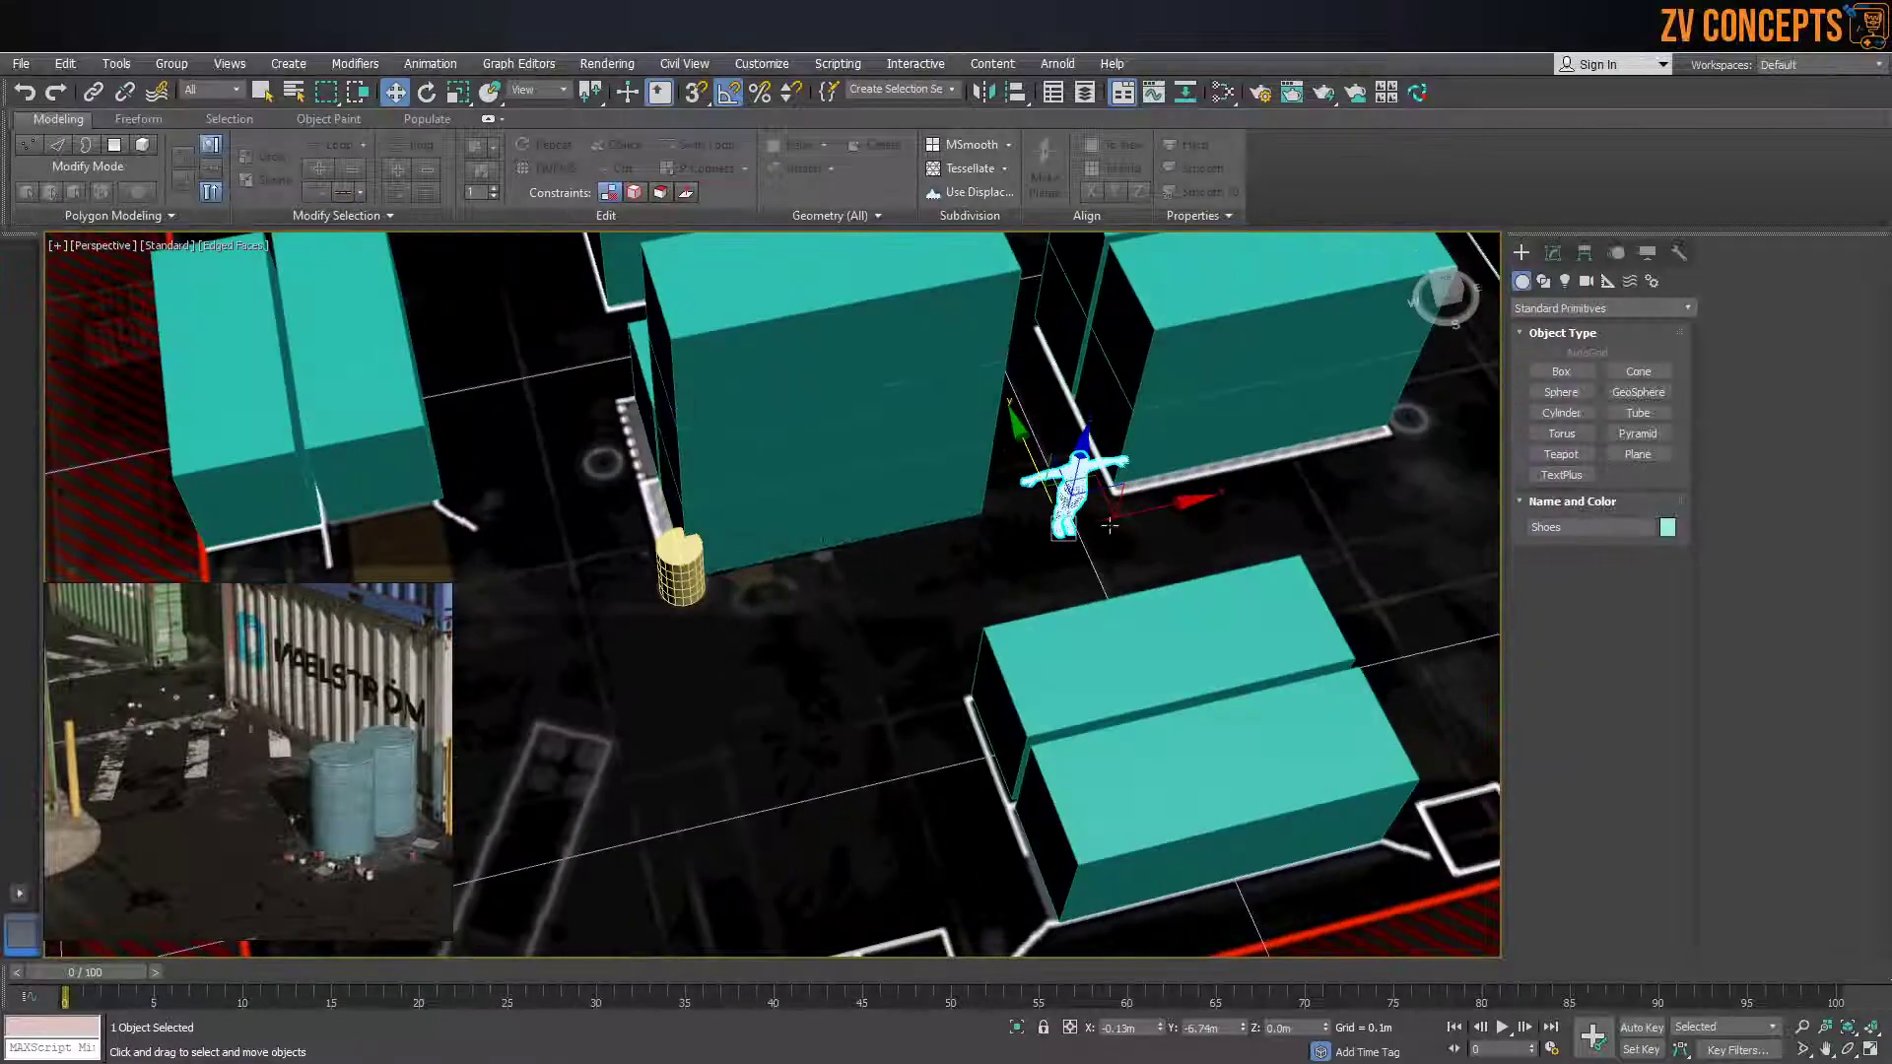
pyautogui.moveTo(1131, 510); pyautogui.dragTo(753, 562)
# Move the barrel cylinder slightly away from the container block's corner
pyautogui.scroll(5, 690, 581)
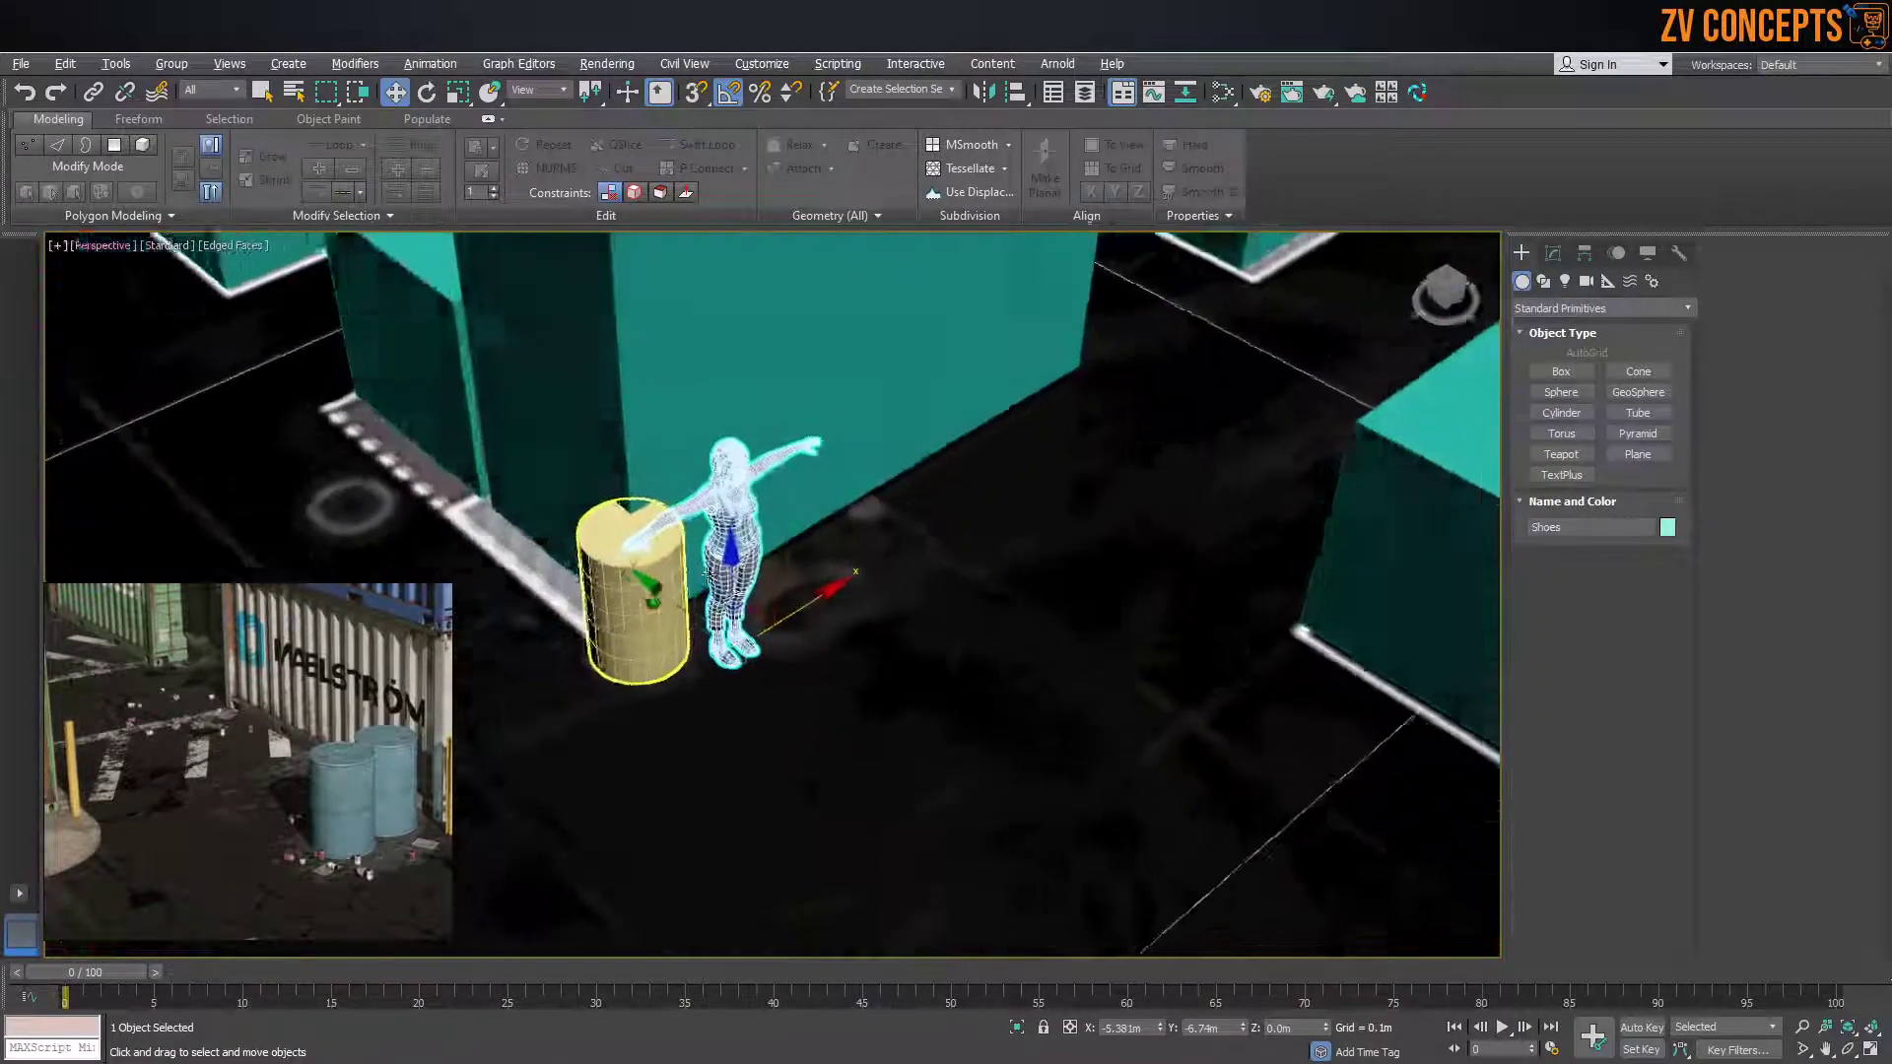
pyautogui.click(595, 654)
pyautogui.moveTo(494, 690); pyautogui.dragTo(608, 693)
pyautogui.scroll(-3, 816, 648)
pyautogui.scroll(-4, 816, 648)
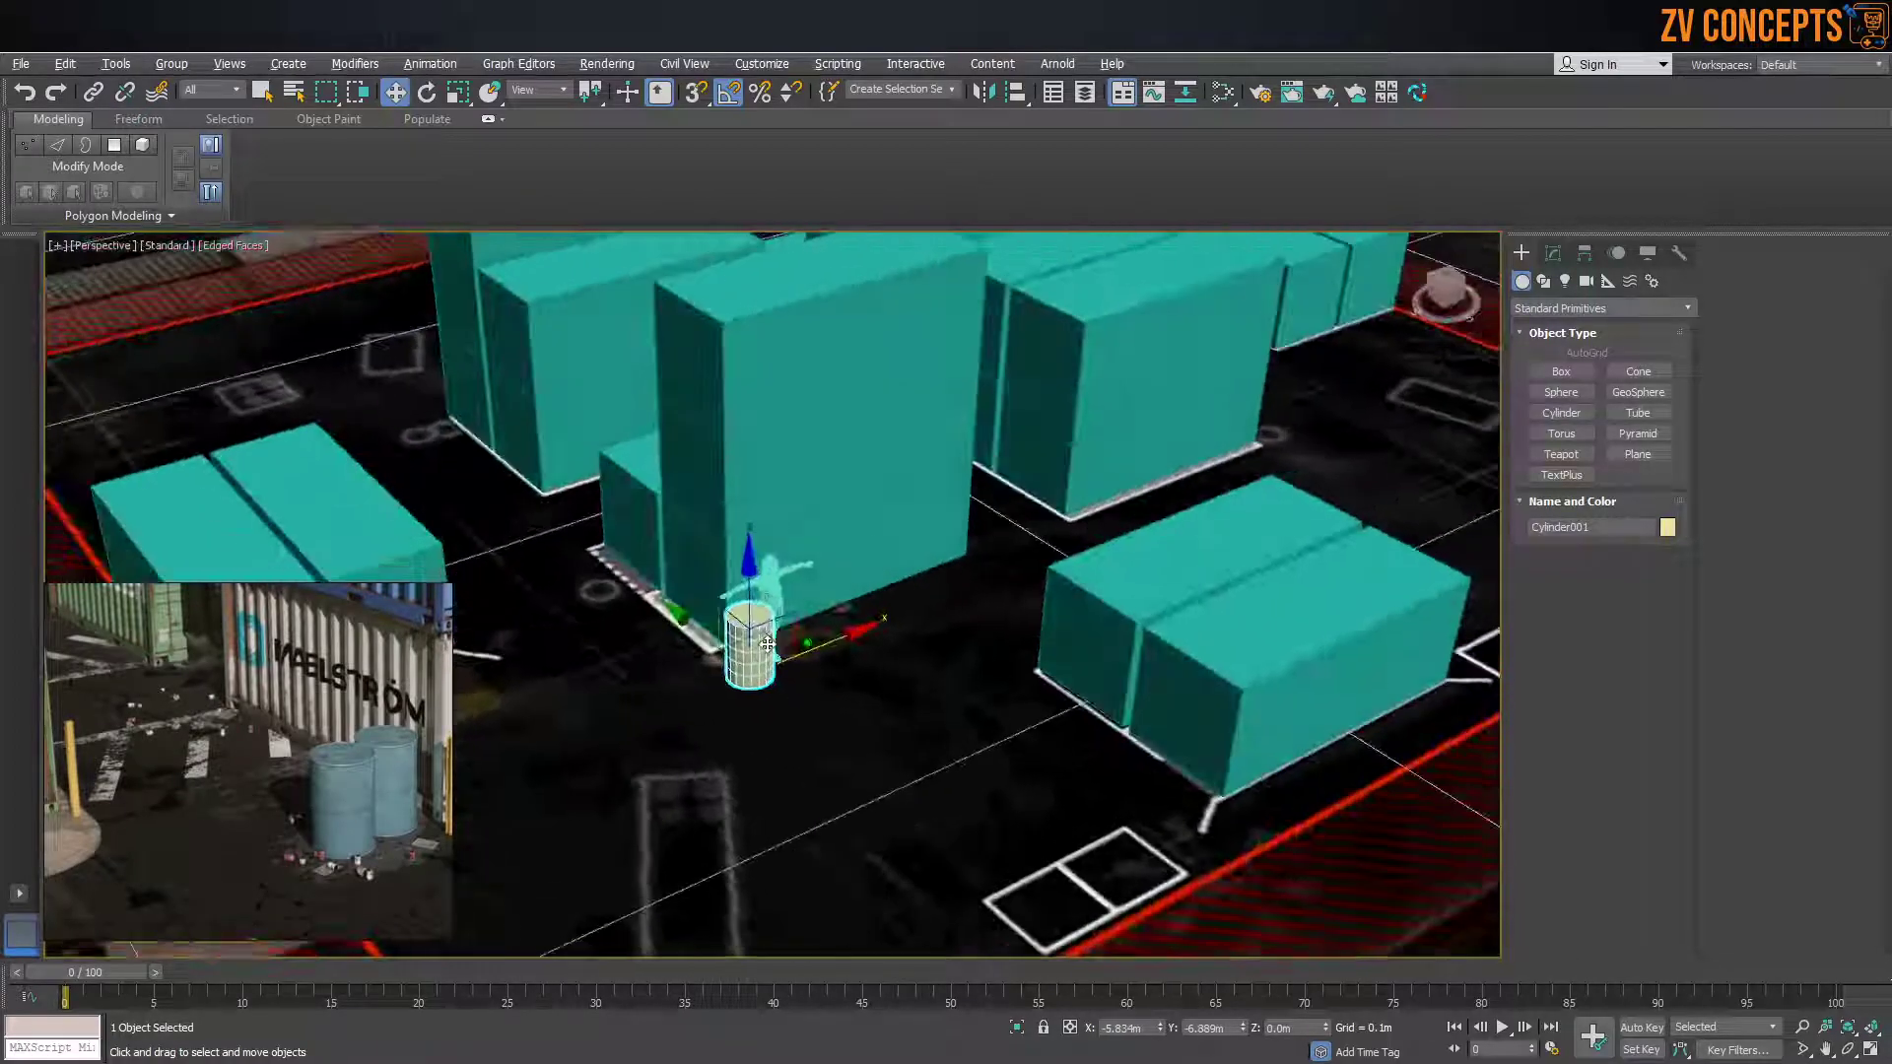
# Reduce the barrel cylinder to 1 height segment and 12 sides
pyautogui.click(1553, 252)
pyautogui.rightClick(1671, 702)
pyautogui.doubleClick(1638, 742)
pyautogui.write('12')
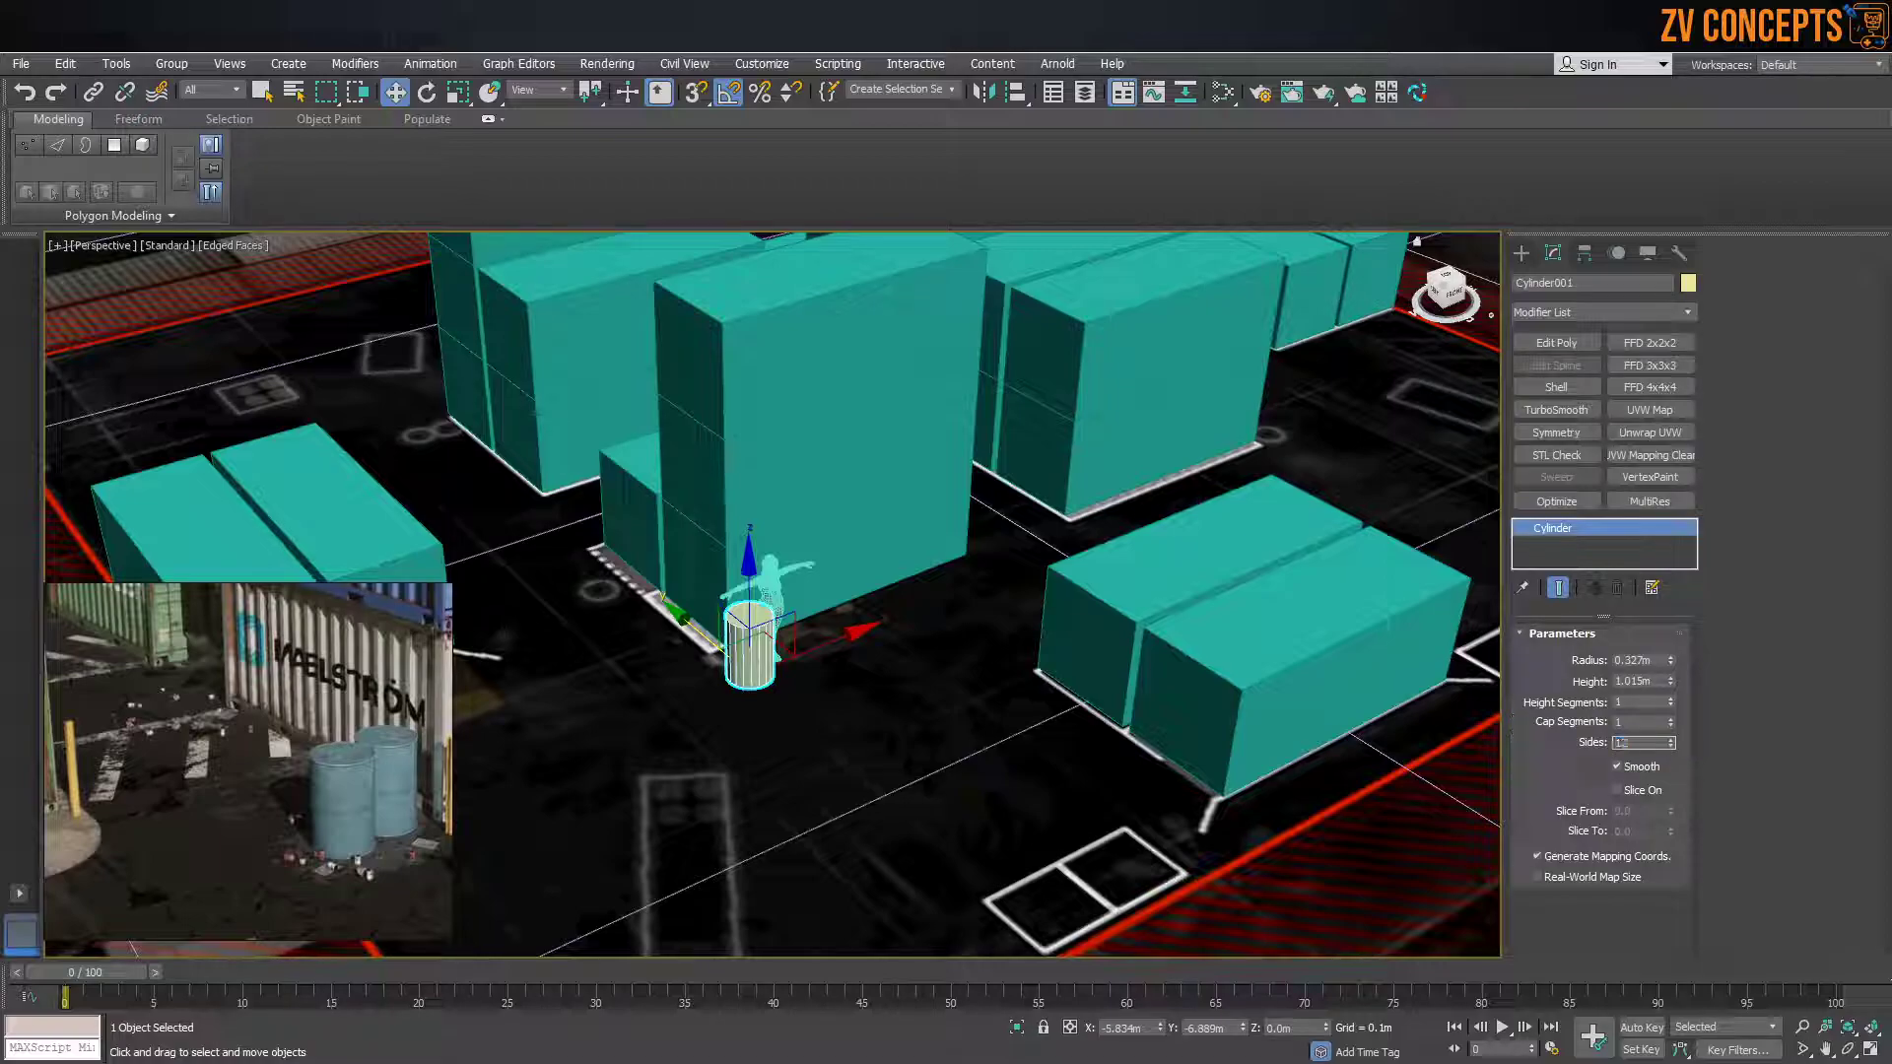
# Draw a raised box over the divided white rectangle outline beside the red map boundary as the dumpster block
pyautogui.scroll(-5, 788, 705)
pyautogui.scroll(5, 788, 705)
pyautogui.keyDown('alt'); pyautogui.moveTo(789, 704); pyautogui.dragTo(955, 729, button='middle'); pyautogui.keyUp('alt')
pyautogui.scroll(5, 1162, 693)
pyautogui.keyDown('alt'); pyautogui.moveTo(1161, 693); pyautogui.dragTo(1256, 680, button='middle'); pyautogui.keyUp('alt')
pyautogui.scroll(-6, 122, 705)
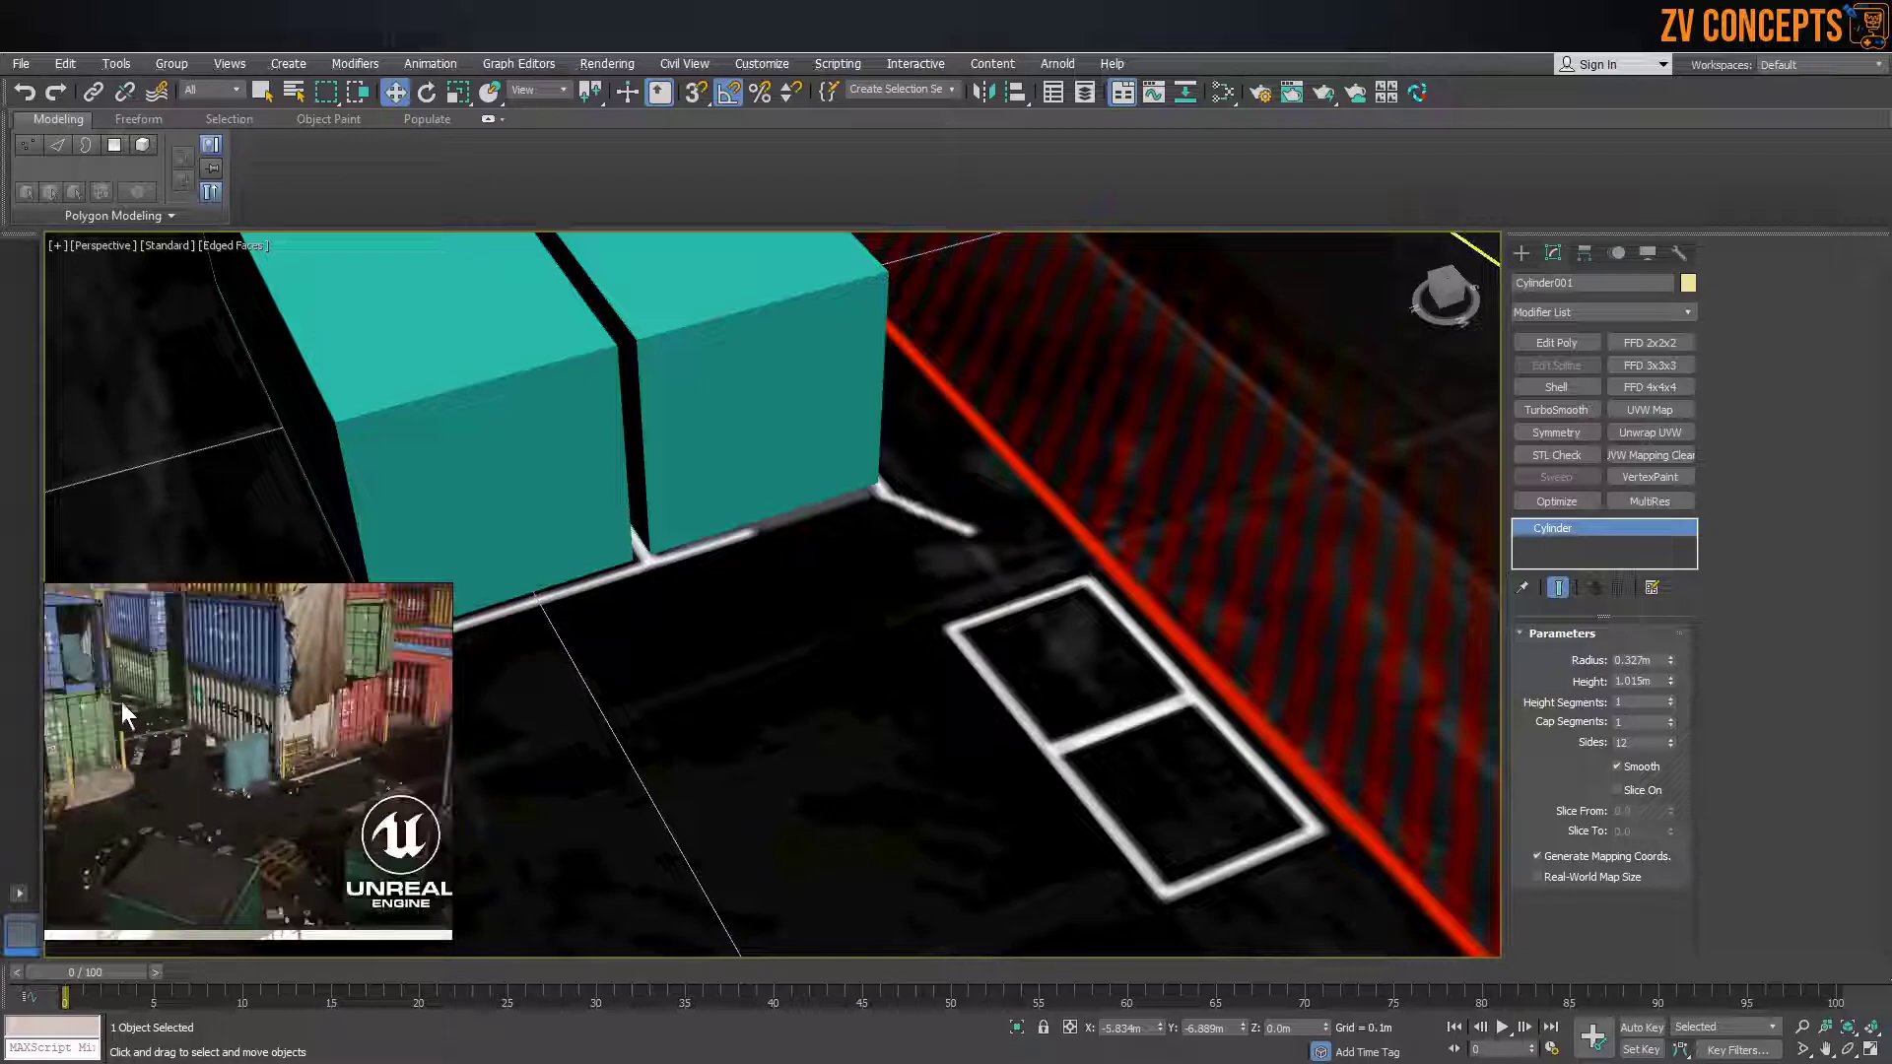
pyautogui.scroll(2, 266, 783)
pyautogui.scroll(5, 126, 802)
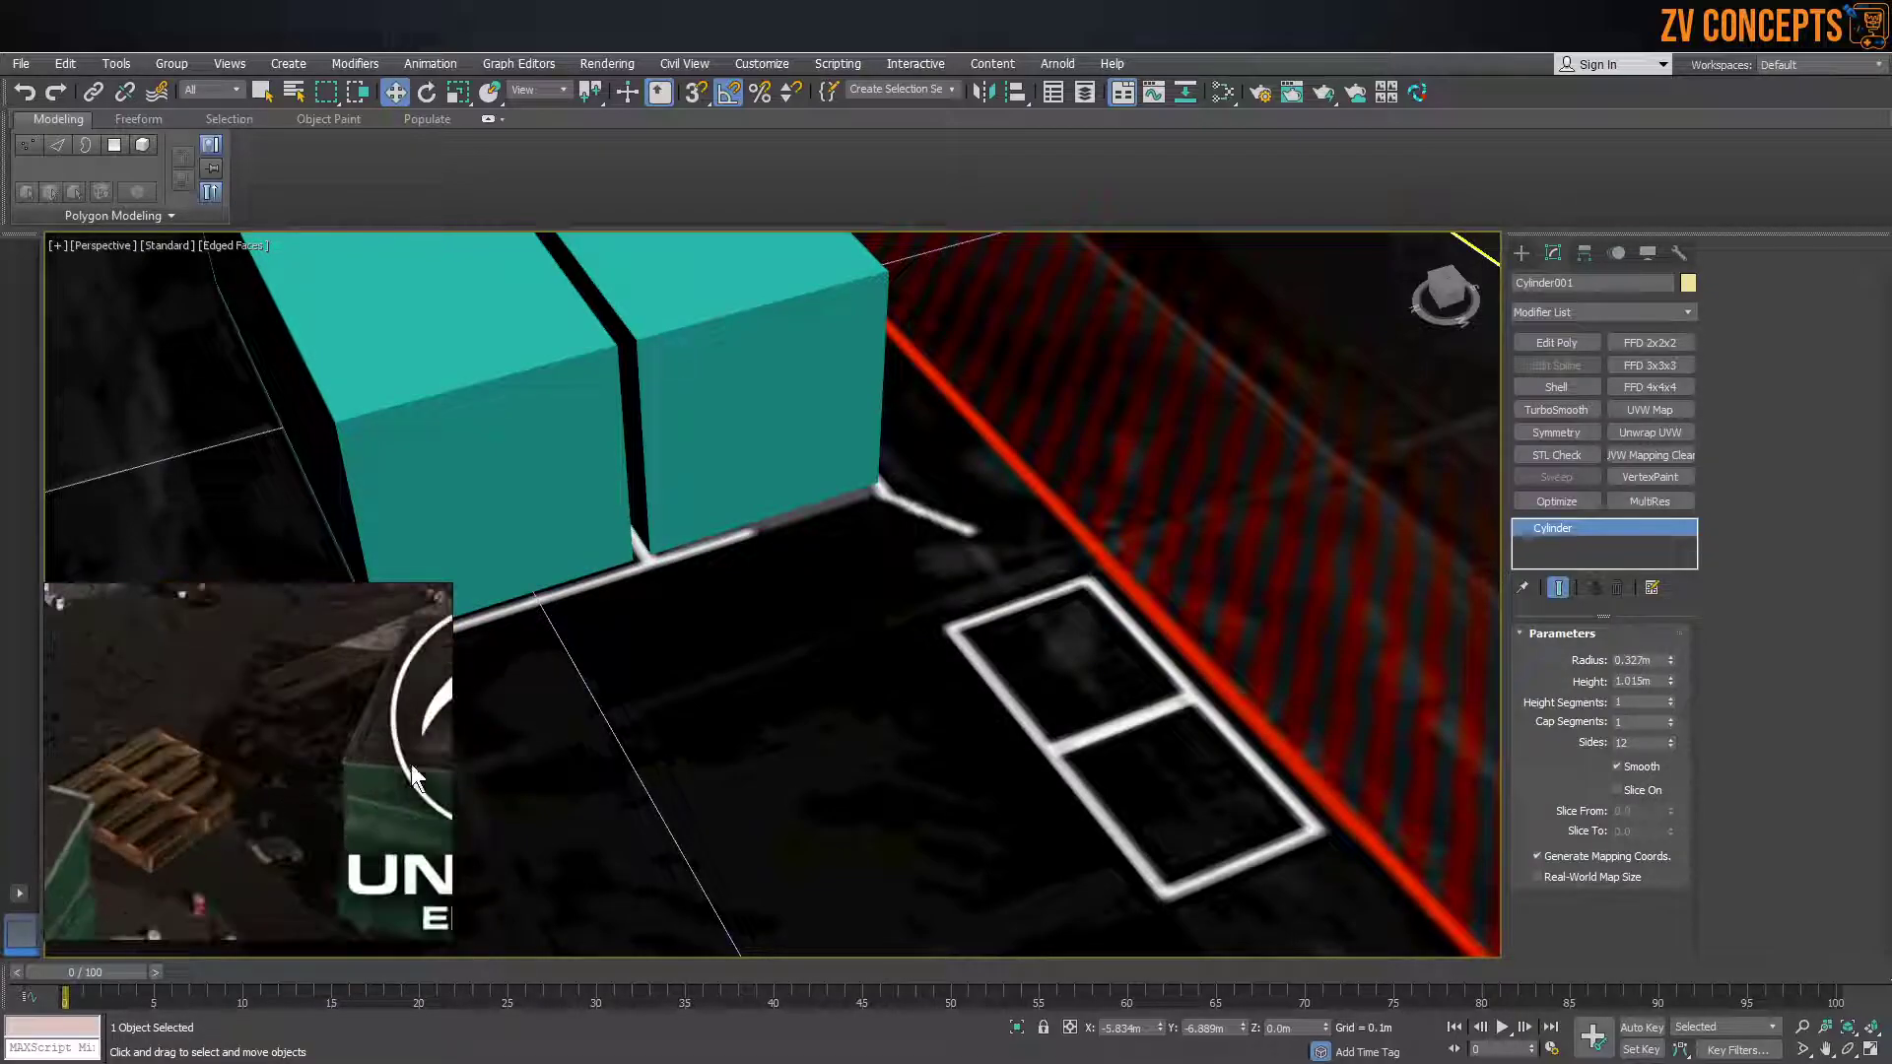
pyautogui.keyDown('alt'); pyautogui.moveTo(1148, 675); pyautogui.dragTo(1380, 552, button='middle'); pyautogui.keyUp('alt')
pyautogui.click(1529, 254)
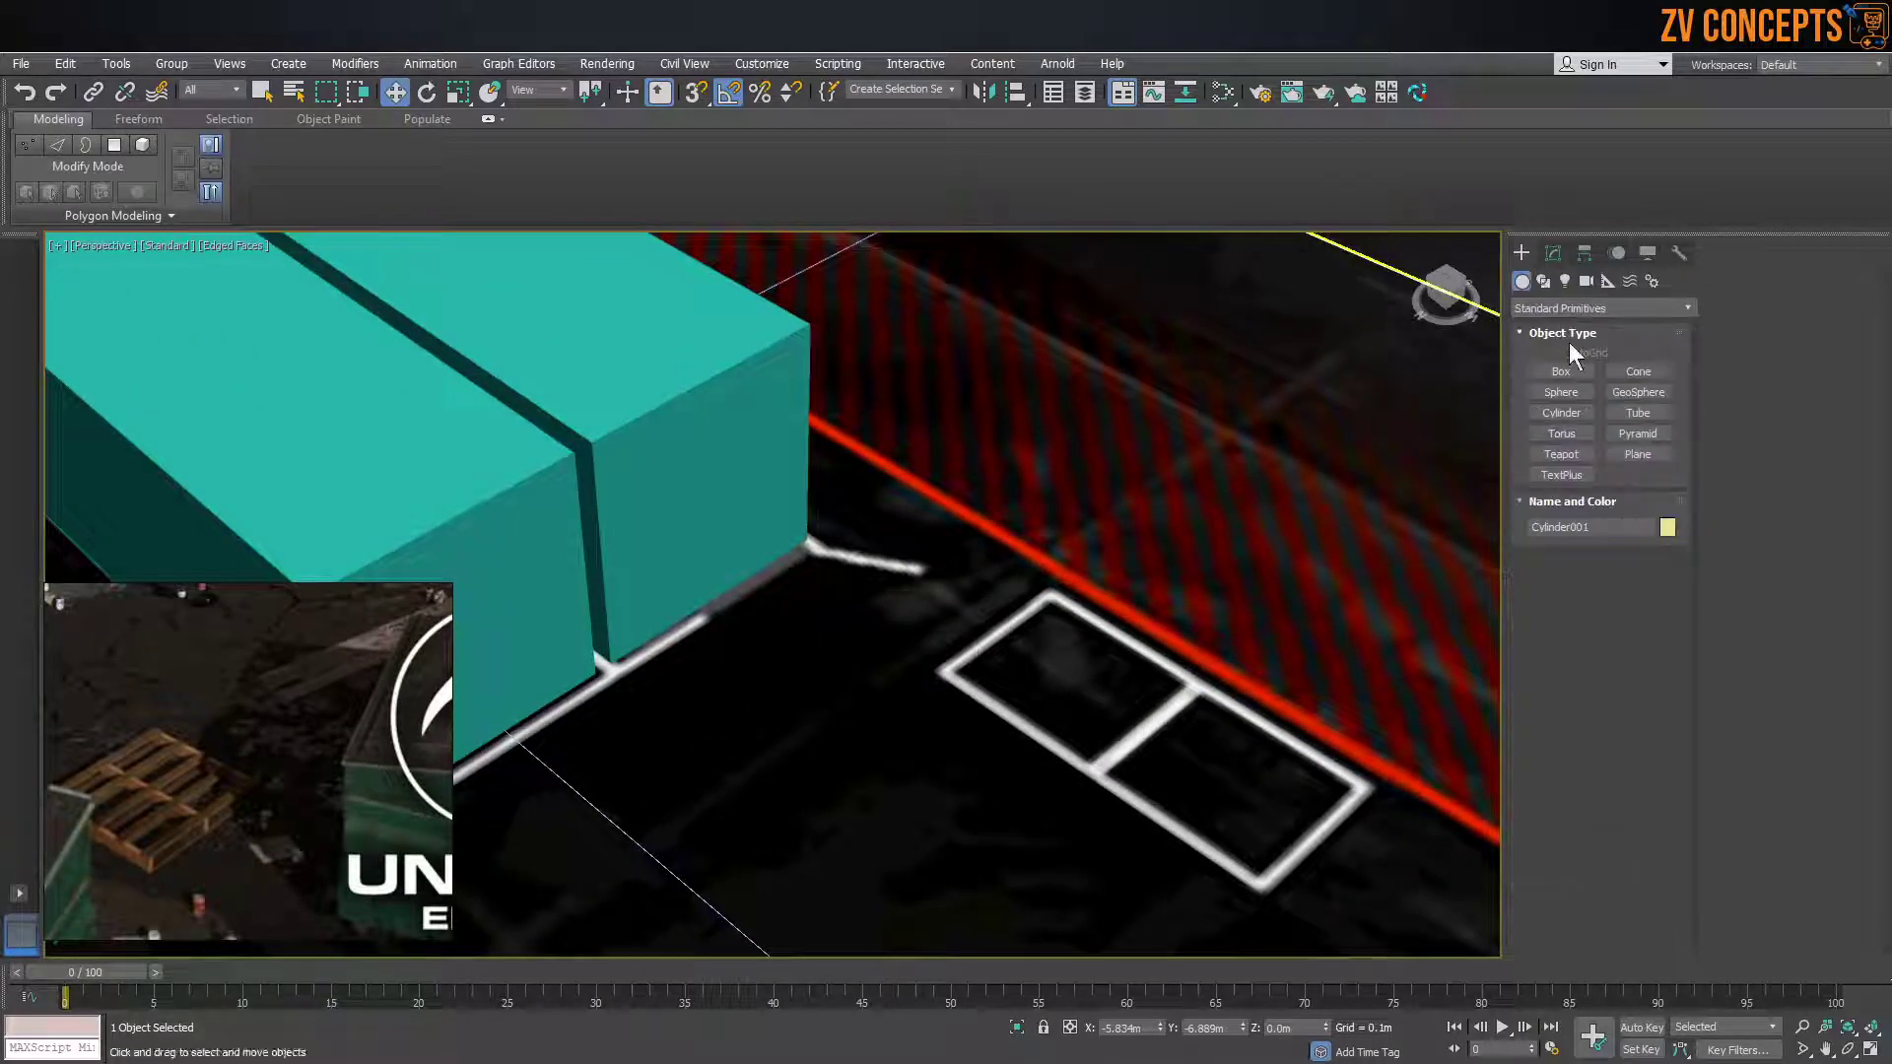
pyautogui.click(1562, 371)
pyautogui.moveTo(1047, 594); pyautogui.dragTo(1266, 892)
pyautogui.click(1119, 654)
pyautogui.scroll(-8, 1101, 631)
pyautogui.scroll(5, 1116, 620)
pyautogui.keyDown('alt'); pyautogui.moveTo(1197, 623); pyautogui.dragTo(1140, 652, button='middle'); pyautogui.keyUp('alt')
pyautogui.press('w')
# Draw a flat pallet box about 1.3 m by 1.63 m and 0.21 m high over the tilted rectangle marking
pyautogui.scroll(-6, 1115, 620)
pyautogui.scroll(5, 916, 455)
pyautogui.keyDown('alt'); pyautogui.moveTo(916, 455); pyautogui.dragTo(1000, 488, button='middle'); pyautogui.keyUp('alt')
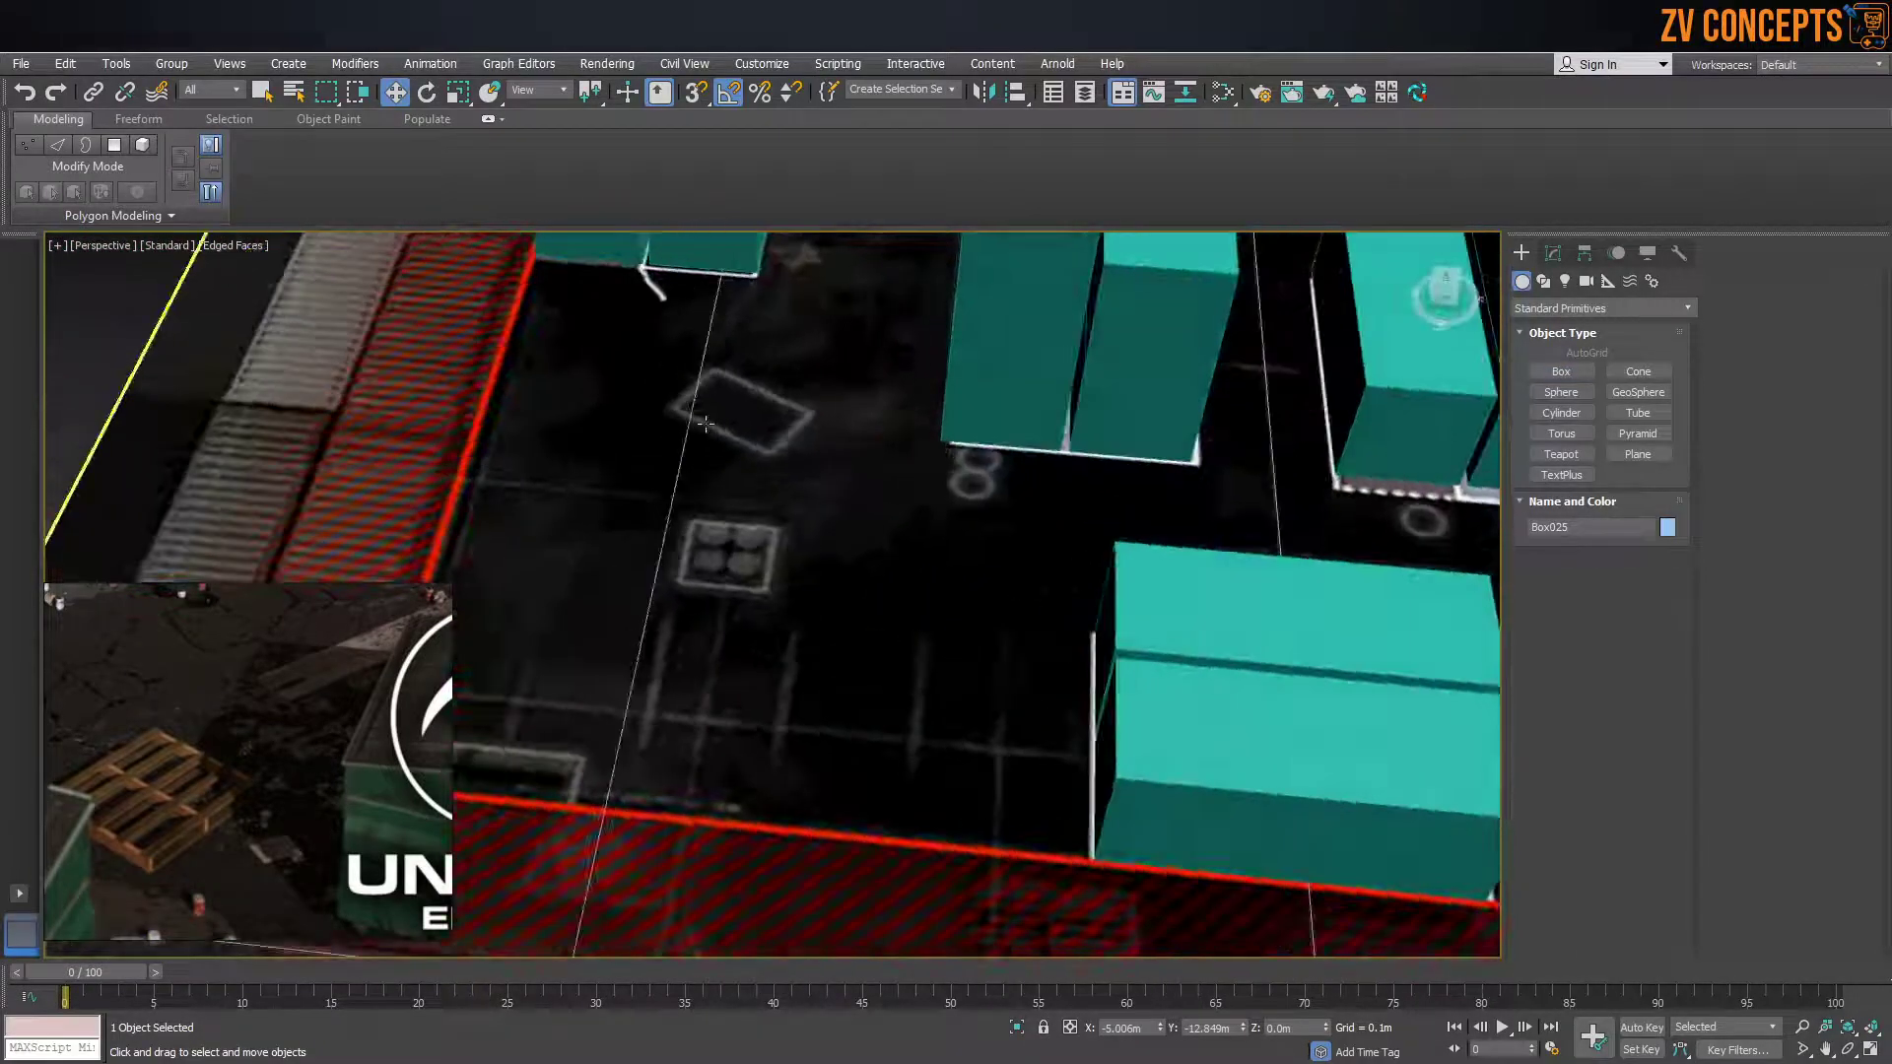
pyautogui.moveTo(709, 424); pyautogui.dragTo(899, 548, button='middle')
pyautogui.scroll(5, 898, 548)
pyautogui.click(1559, 371)
pyautogui.moveTo(903, 456); pyautogui.dragTo(1105, 664)
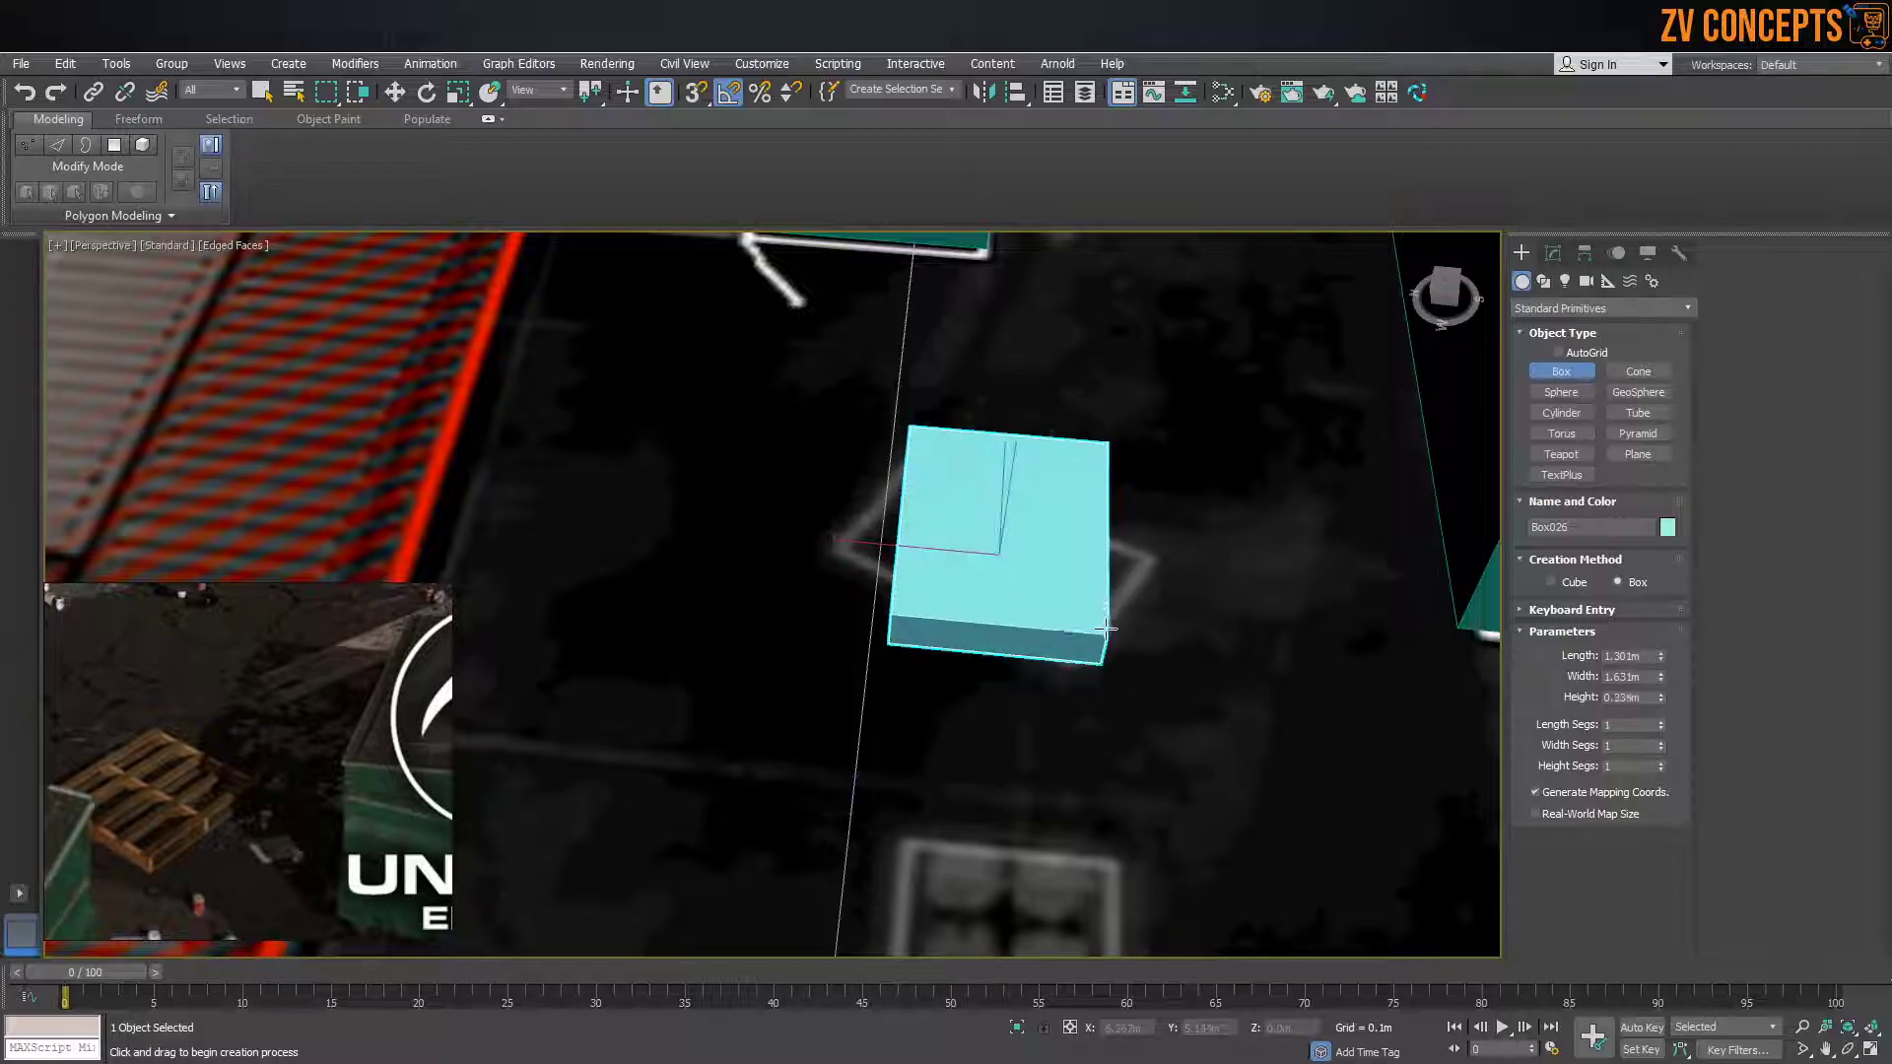
pyautogui.scroll(-7, 1059, 618)
pyautogui.keyDown('alt'); pyautogui.moveTo(1058, 618); pyautogui.dragTo(988, 616, button='middle'); pyautogui.keyUp('alt')
pyautogui.scroll(7, 990, 617)
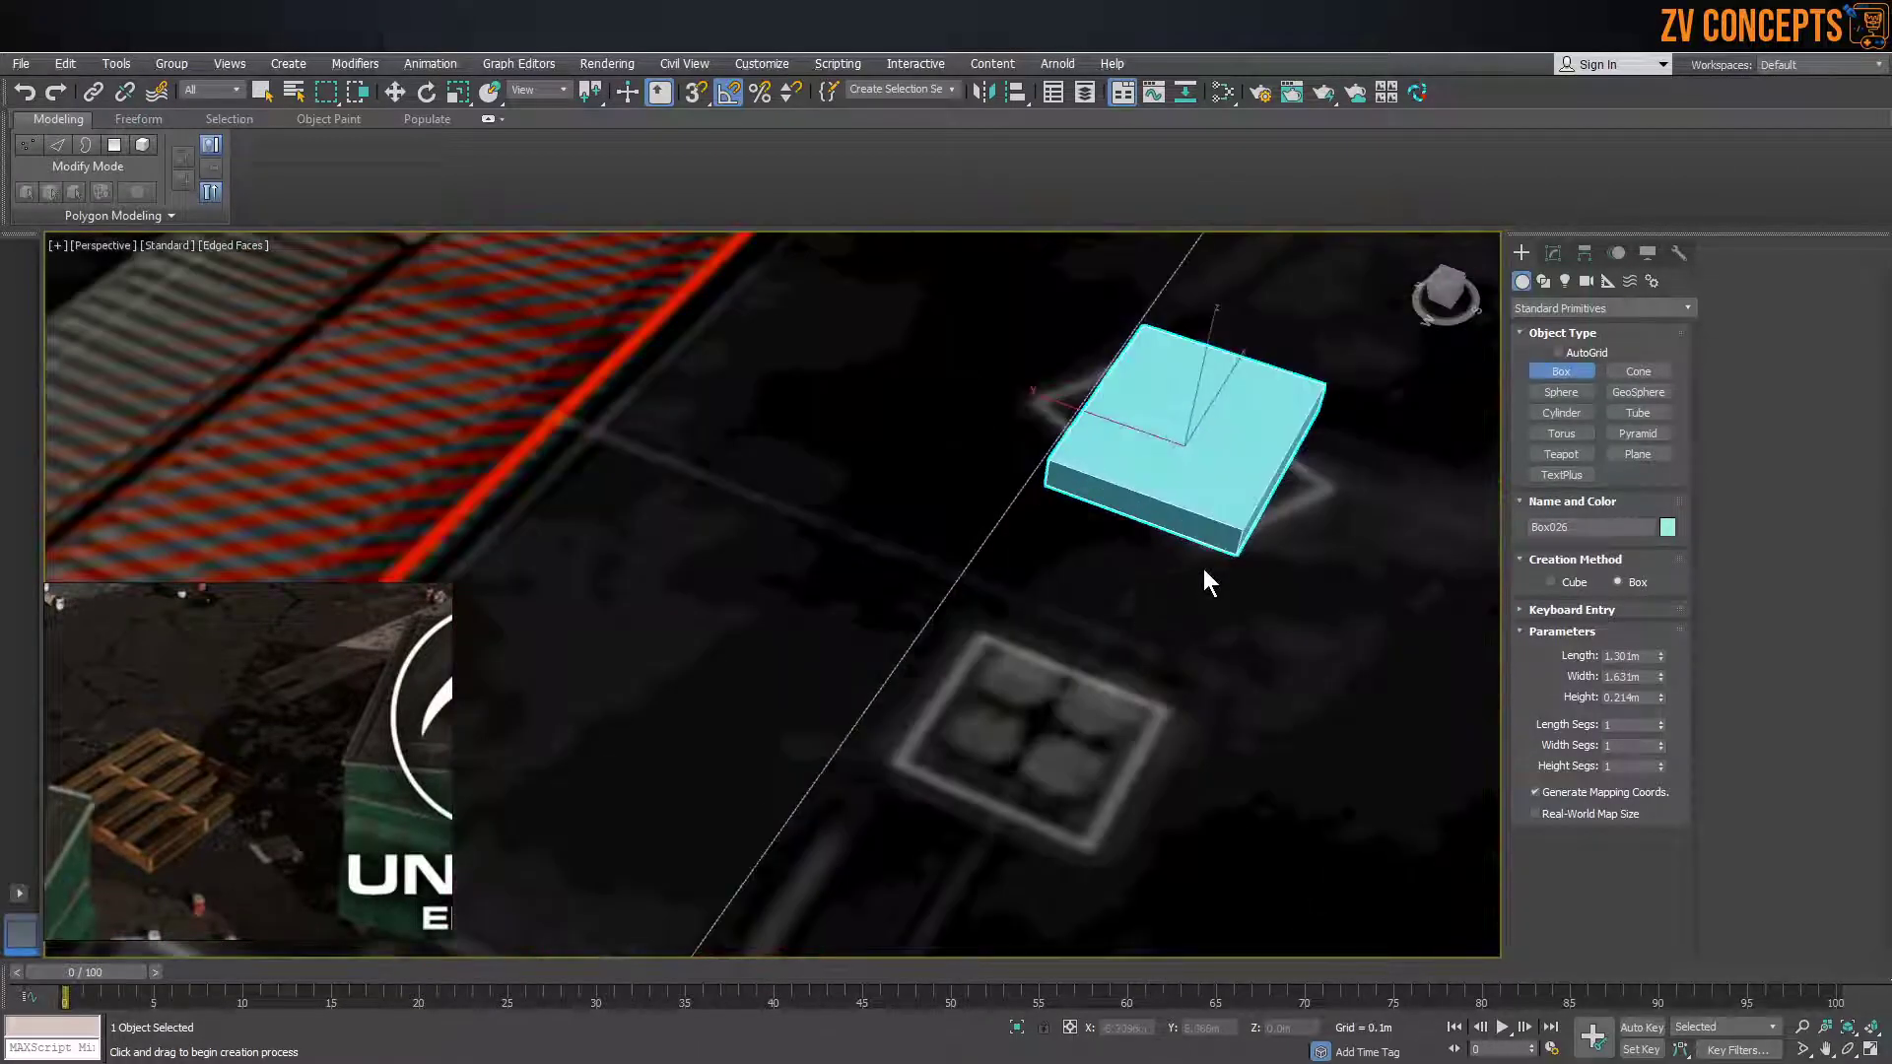
# Rotate the flat pallet box -35 degrees about Z and resize it to 1.666 m long and 1.256 m wide
pyautogui.press('e')
pyautogui.moveTo(1213, 533); pyautogui.dragTo(1178, 523)
pyautogui.keyDown('alt'); pyautogui.moveTo(1178, 522); pyautogui.dragTo(1292, 526, button='middle'); pyautogui.keyUp('alt')
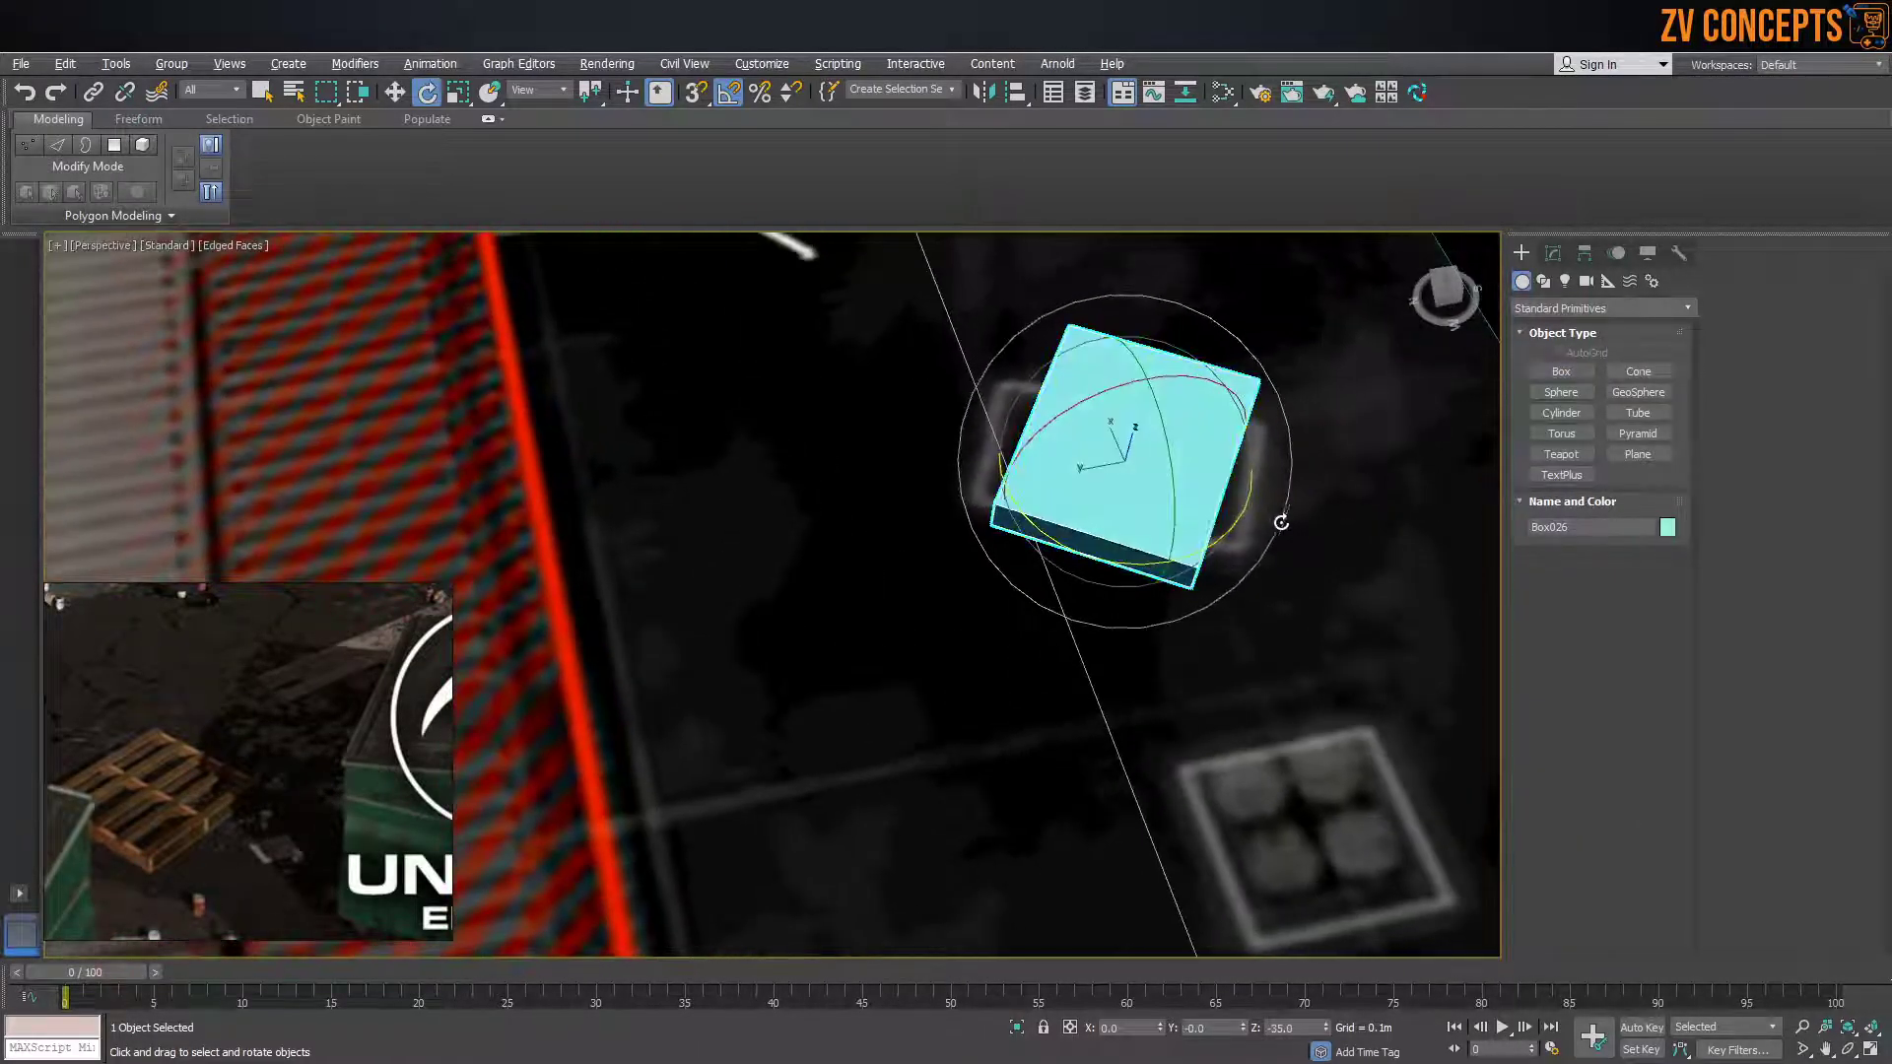
pyautogui.click(1553, 254)
pyautogui.moveTo(1660, 663)
pyautogui.mouseDown()
pyautogui.moveTo(1672, 641)
pyautogui.moveTo(1662, 699)
pyautogui.mouseUp()
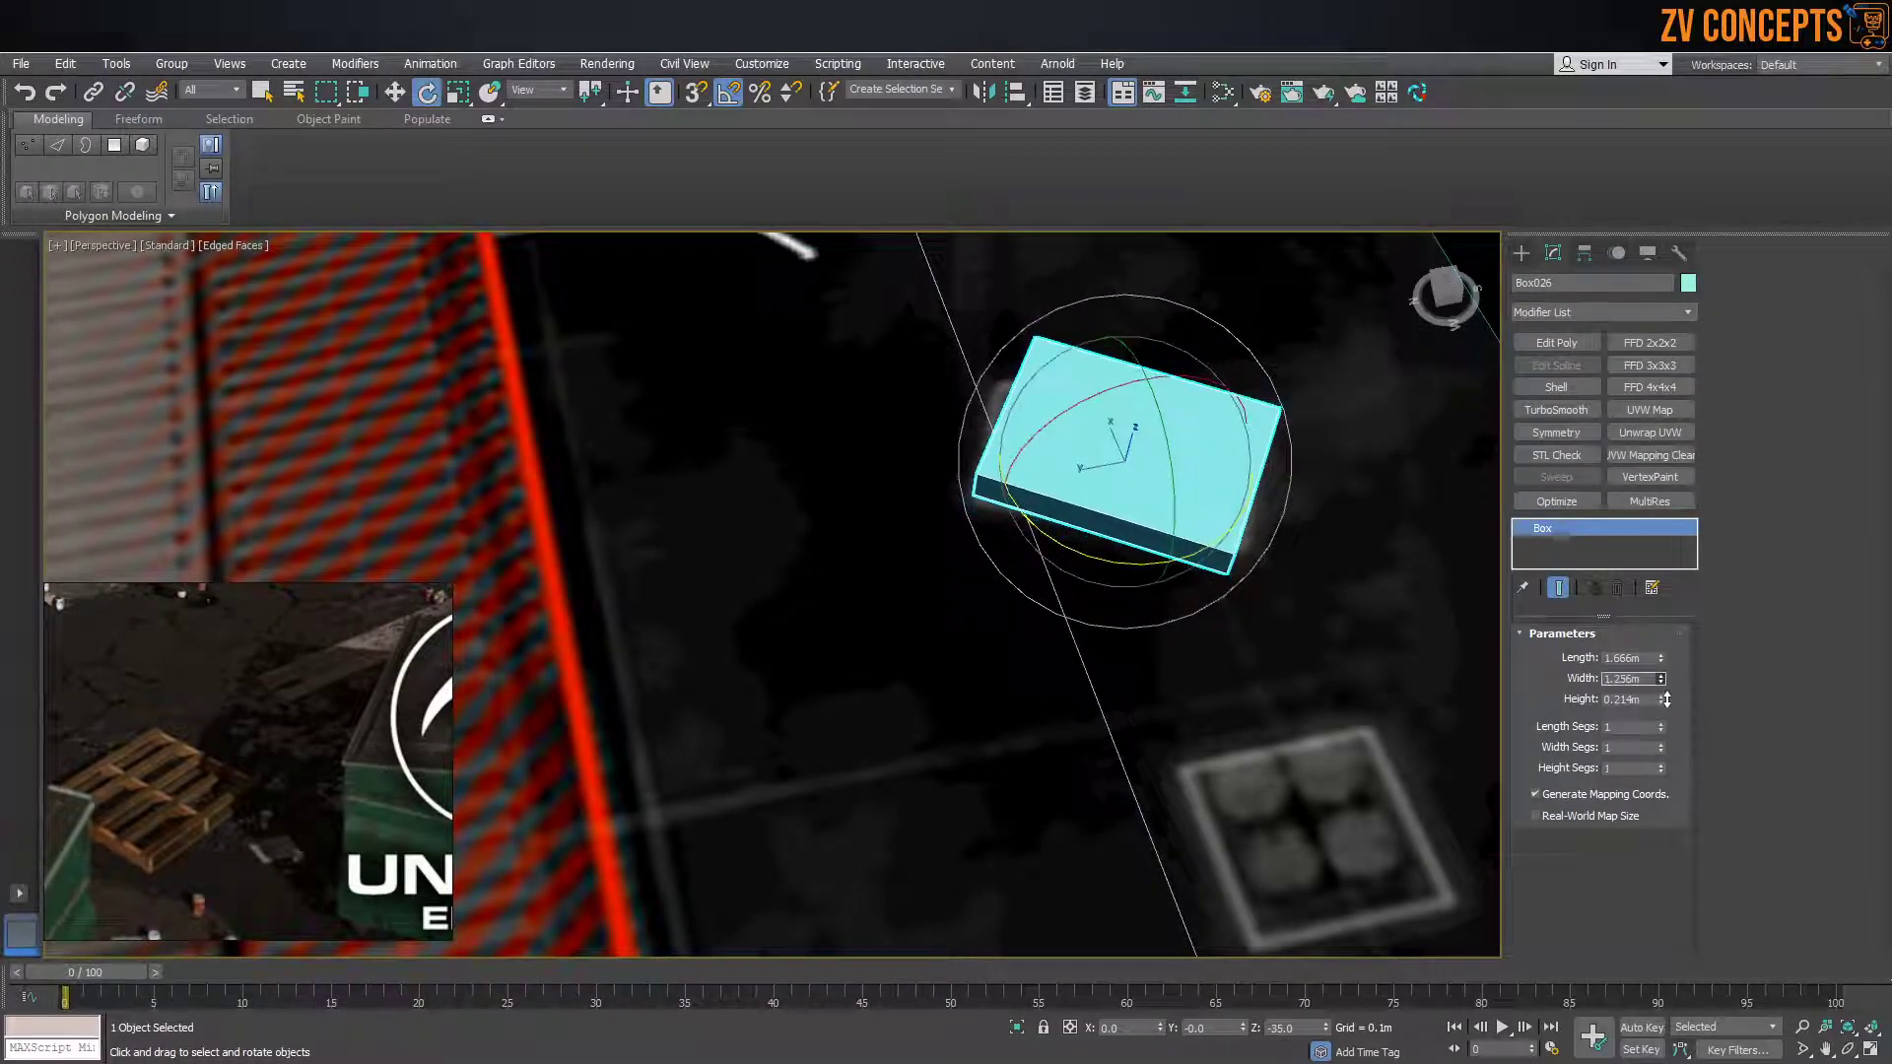
# Draw a 1.205 m by 1.205 m box over the square marking with four circles and make it 0.1 m high
pyautogui.keyDown('alt'); pyautogui.moveTo(1017, 587); pyautogui.dragTo(1240, 532, button='middle'); pyautogui.keyUp('alt')
pyautogui.scroll(-5, 1262, 583)
pyautogui.scroll(3, 1254, 638)
pyautogui.moveTo(1253, 639); pyautogui.dragTo(888, 664, button='middle')
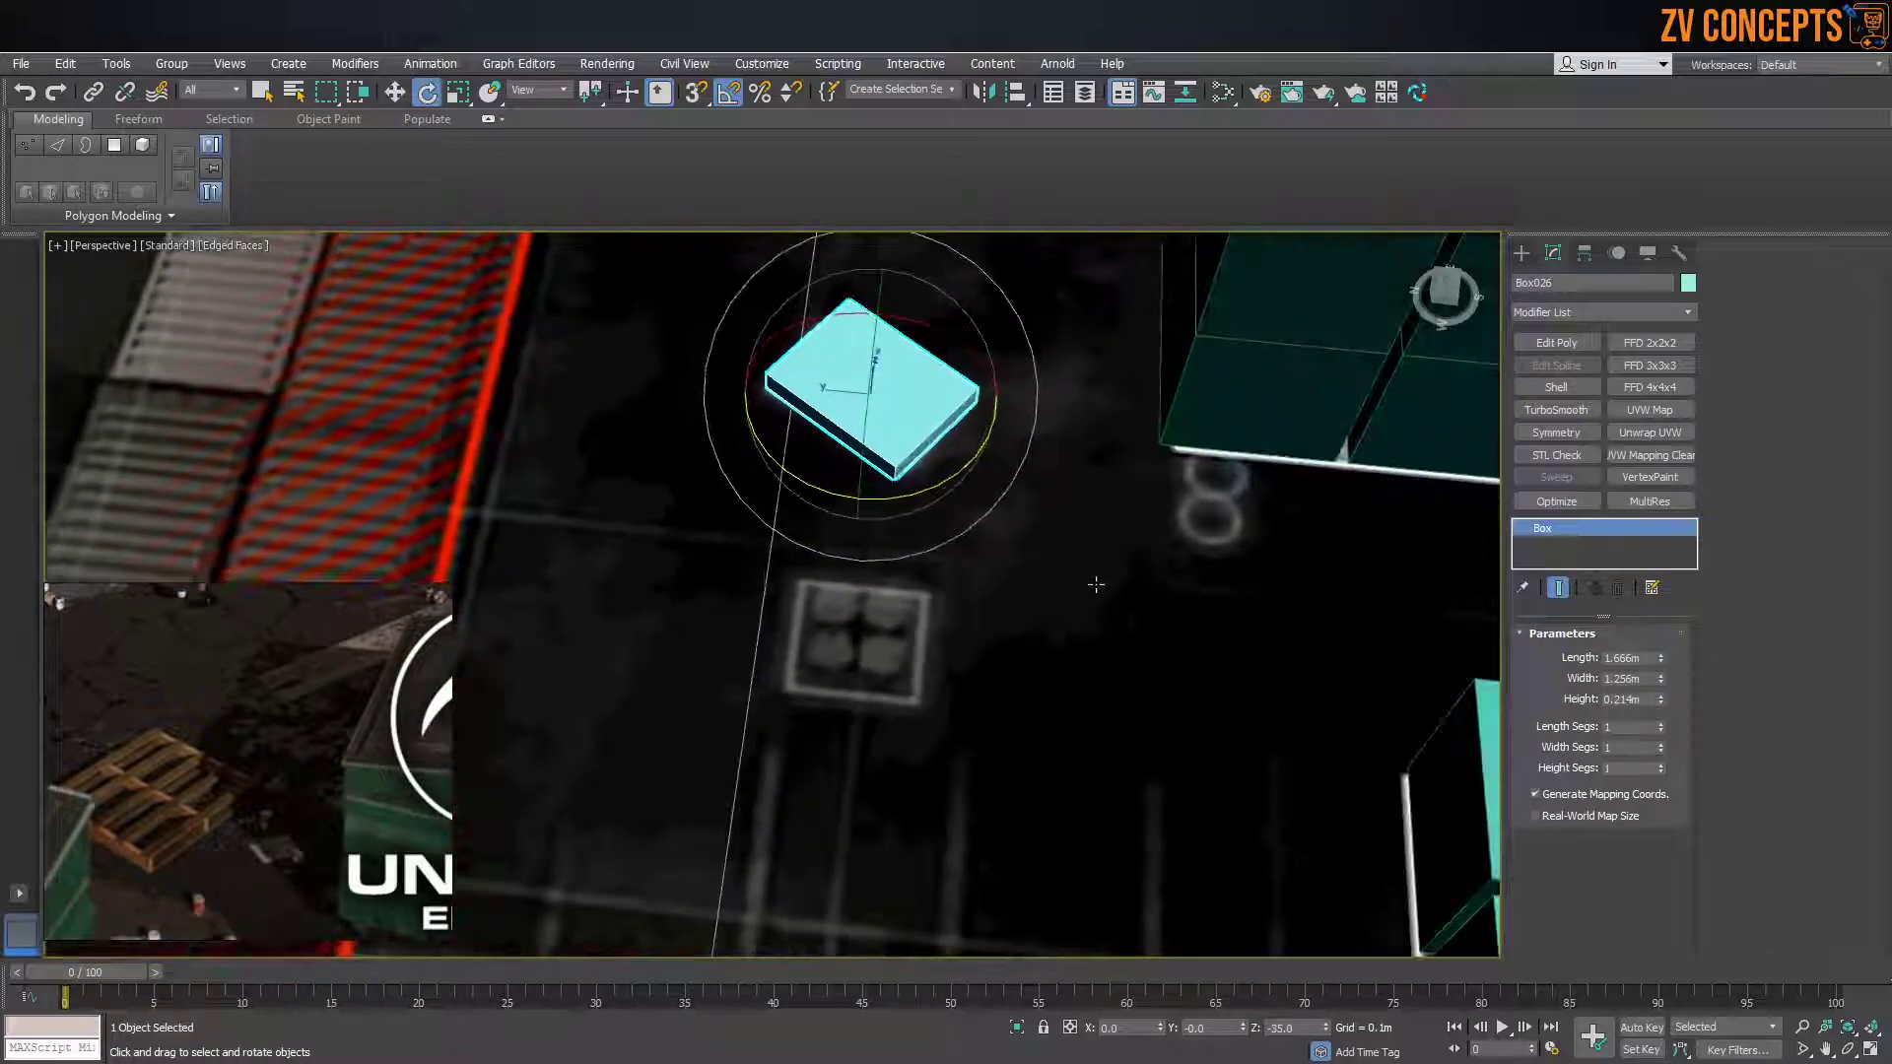
pyautogui.scroll(5, 852, 612)
pyautogui.click(880, 712)
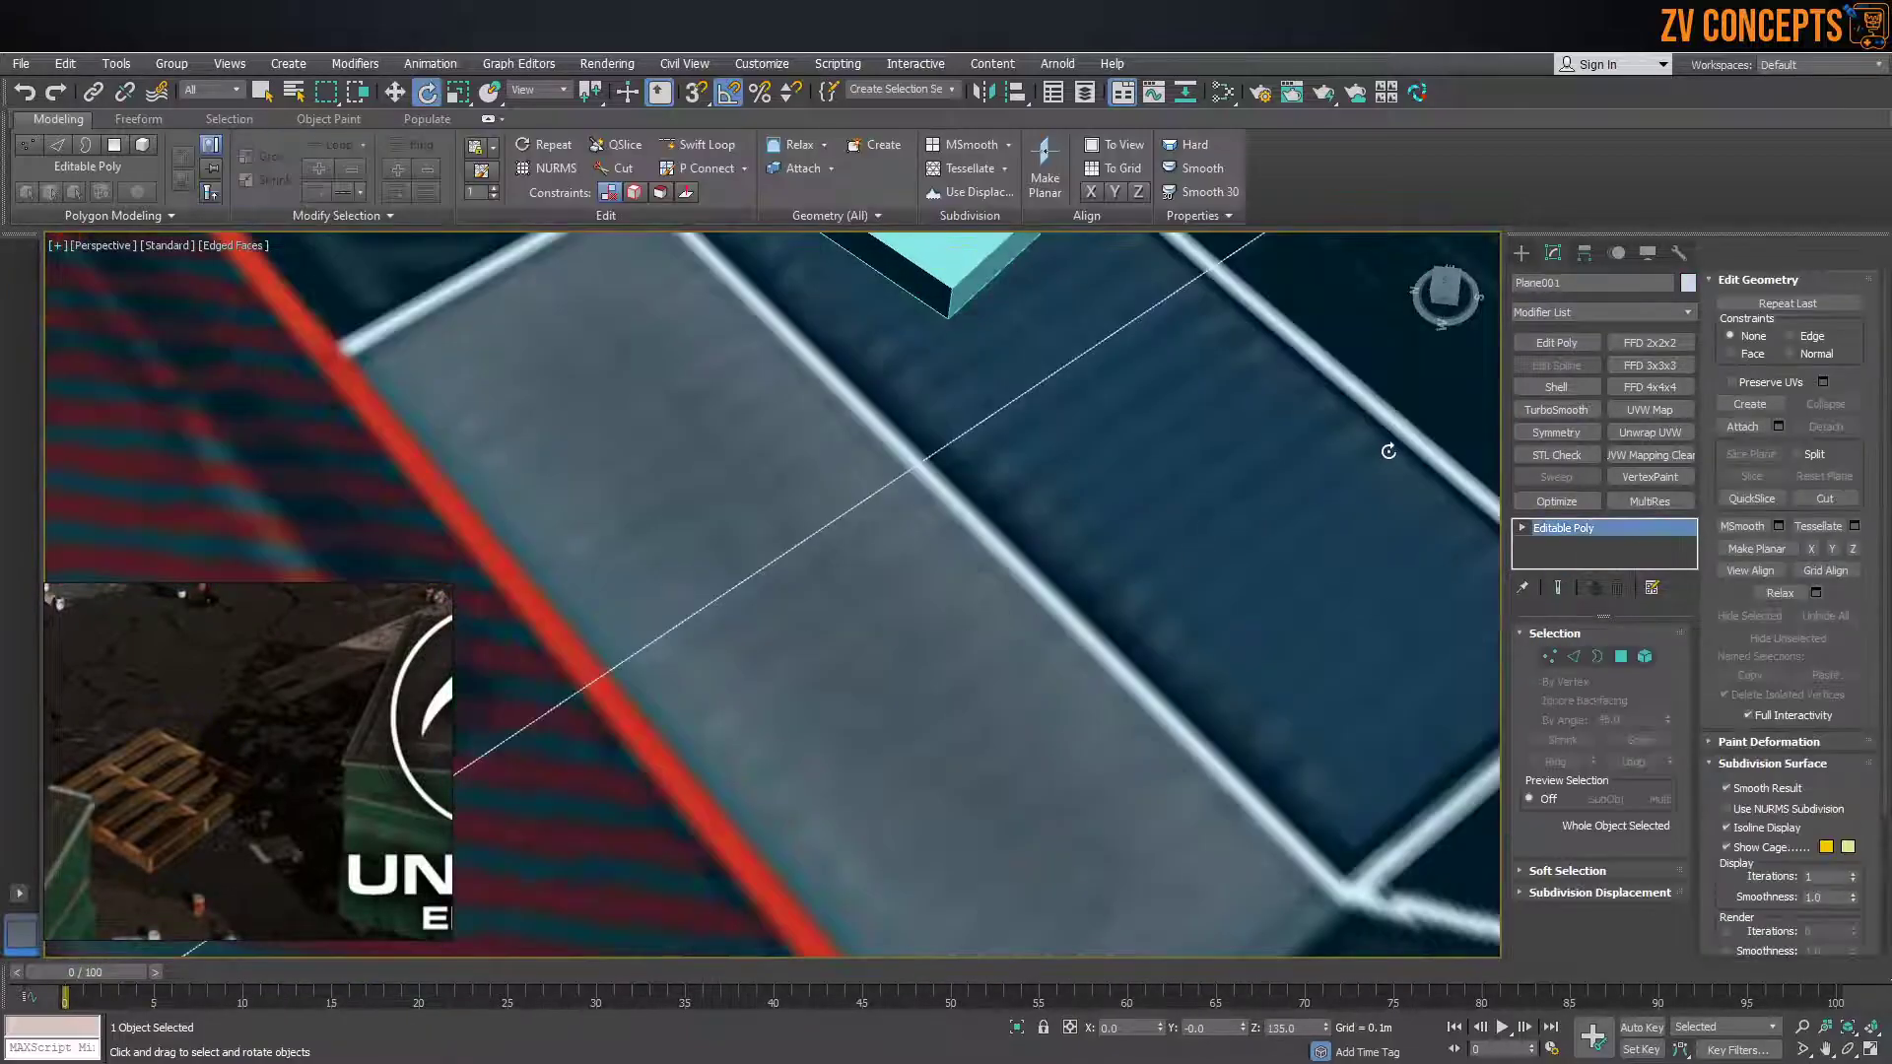
pyautogui.click(1521, 254)
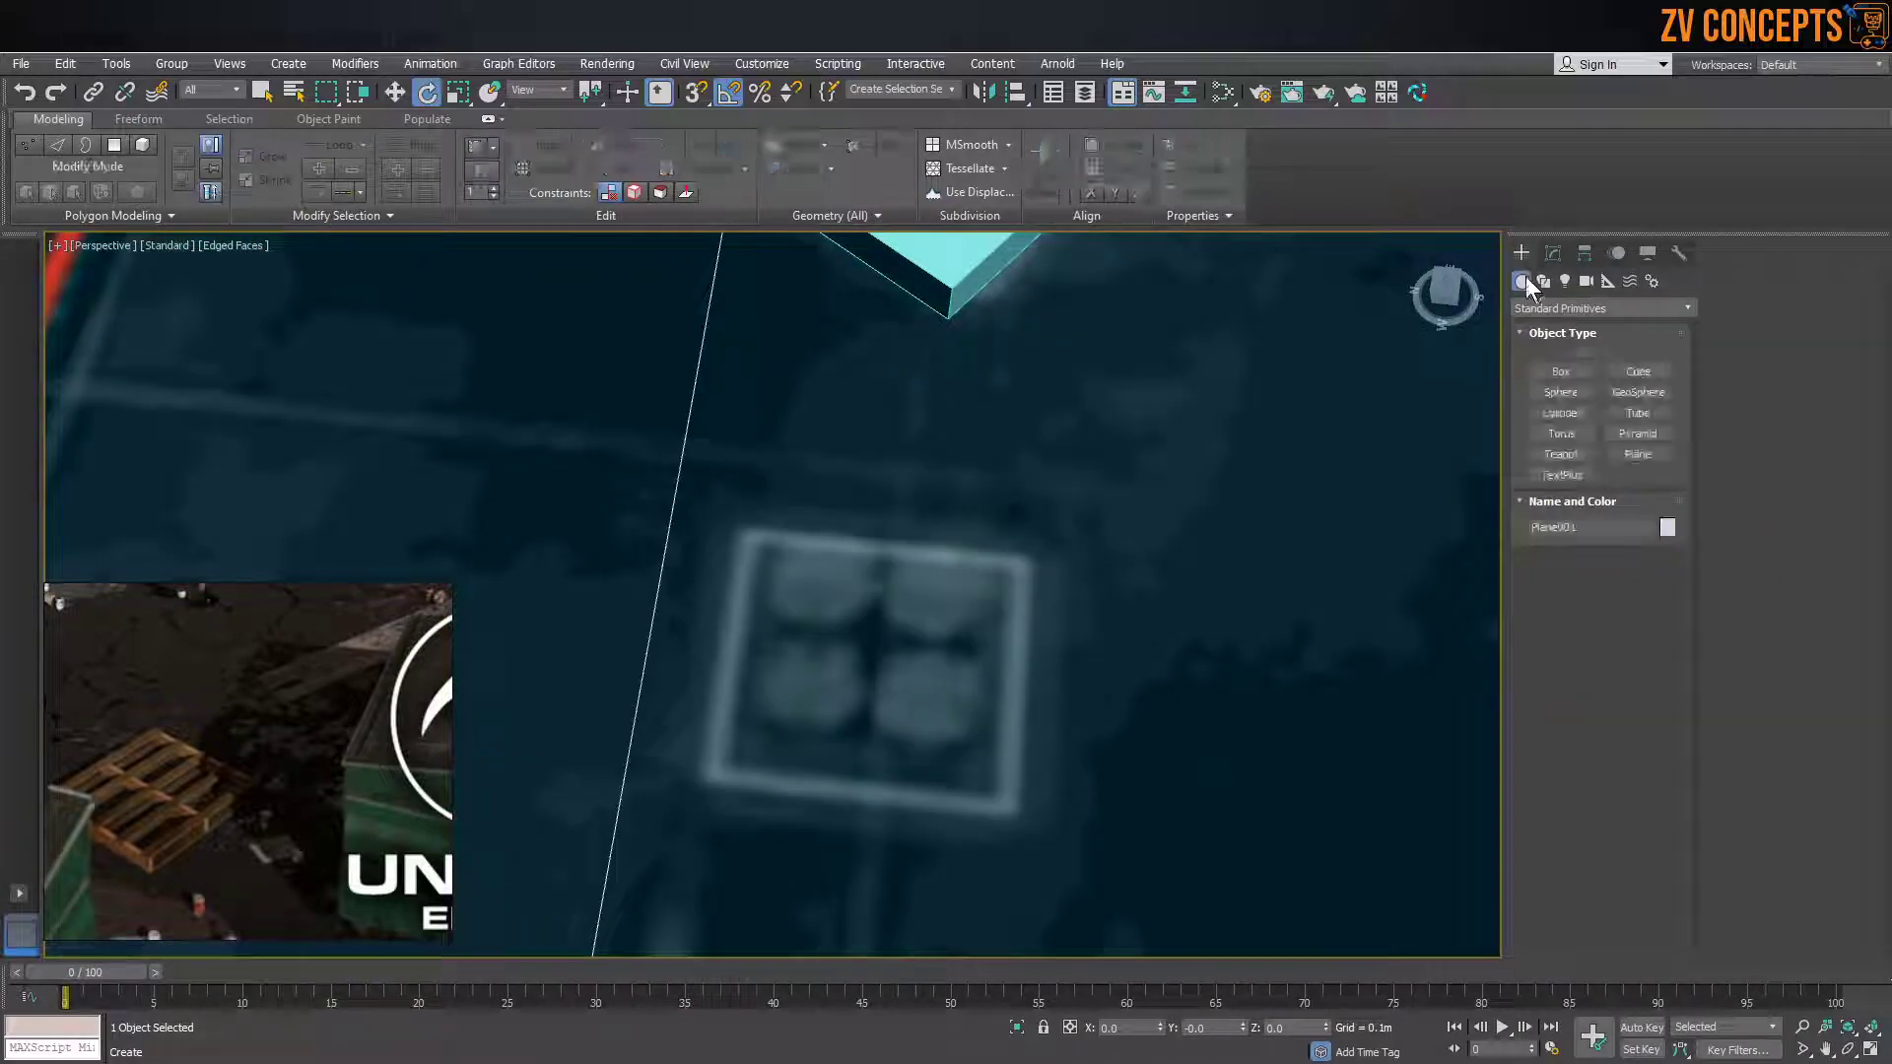
pyautogui.click(1566, 375)
pyautogui.moveTo(737, 532); pyautogui.dragTo(1011, 831)
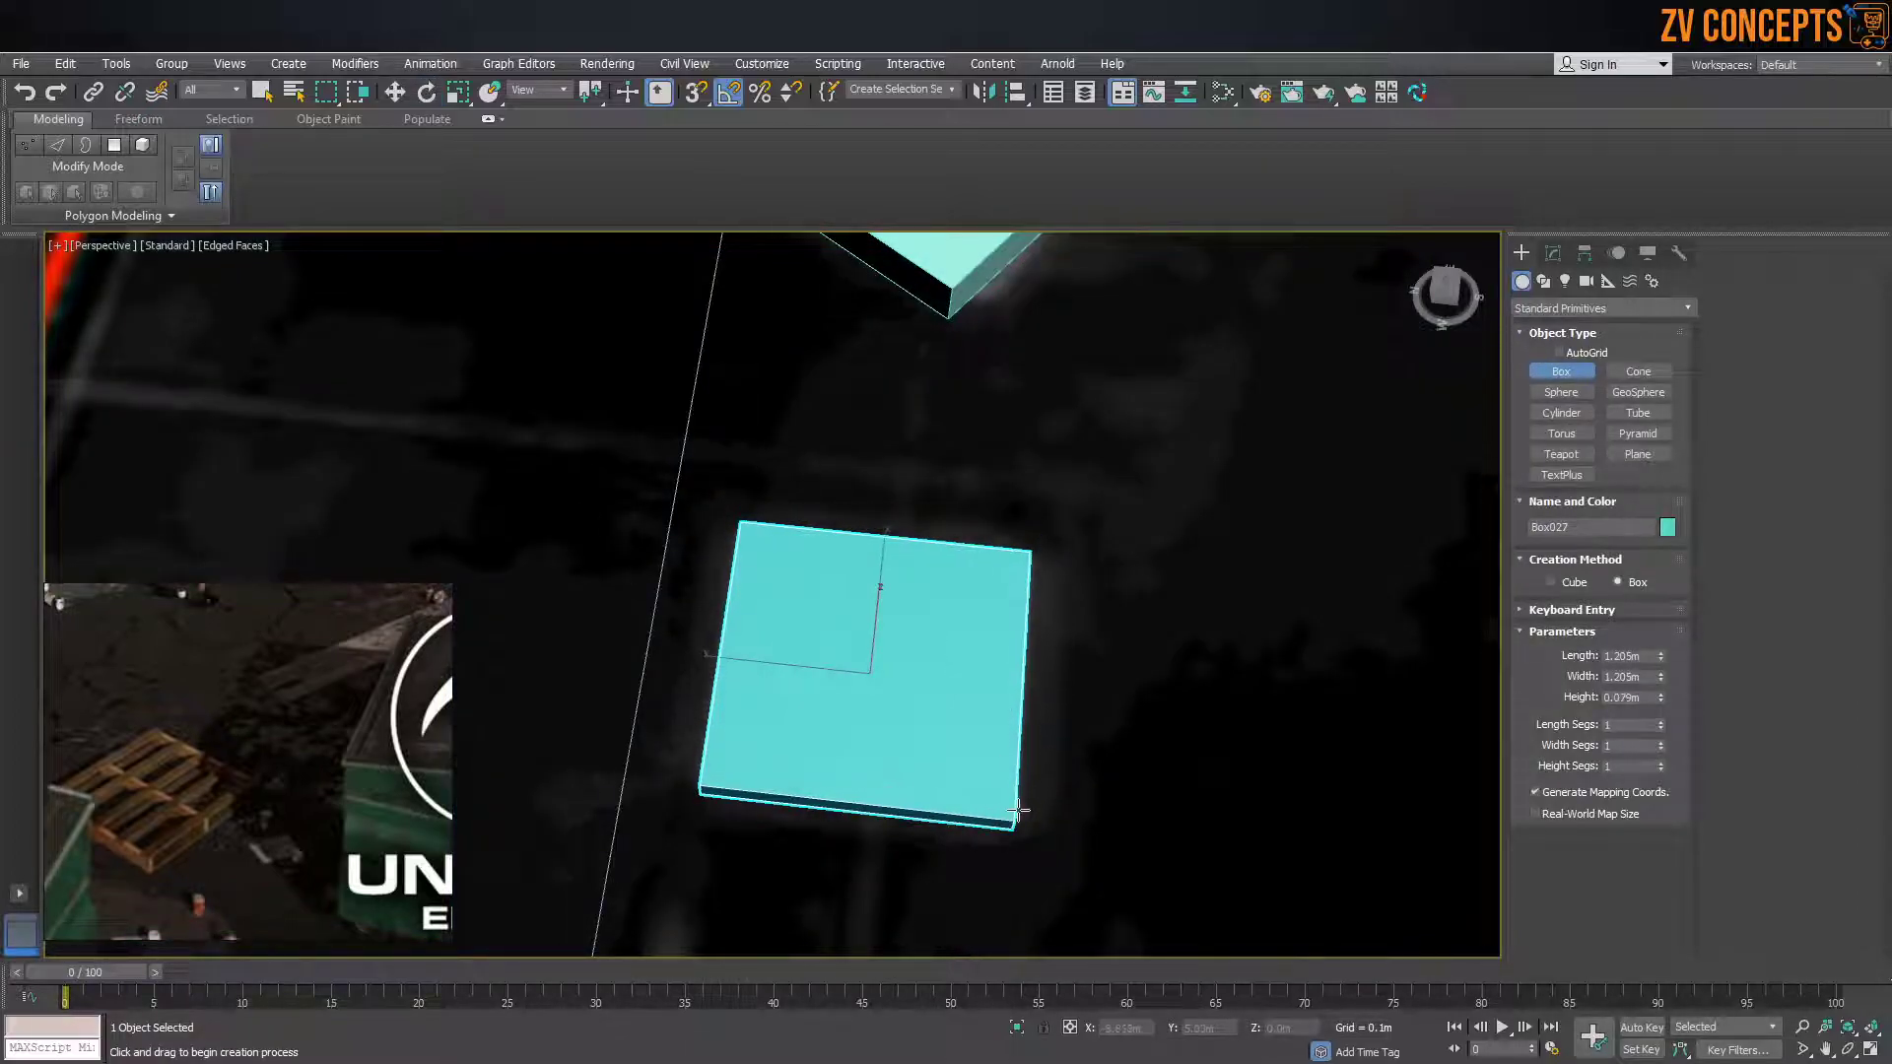
pyautogui.keyDown('alt'); pyautogui.moveTo(1013, 806); pyautogui.dragTo(1065, 637, button='middle'); pyautogui.keyUp('alt')
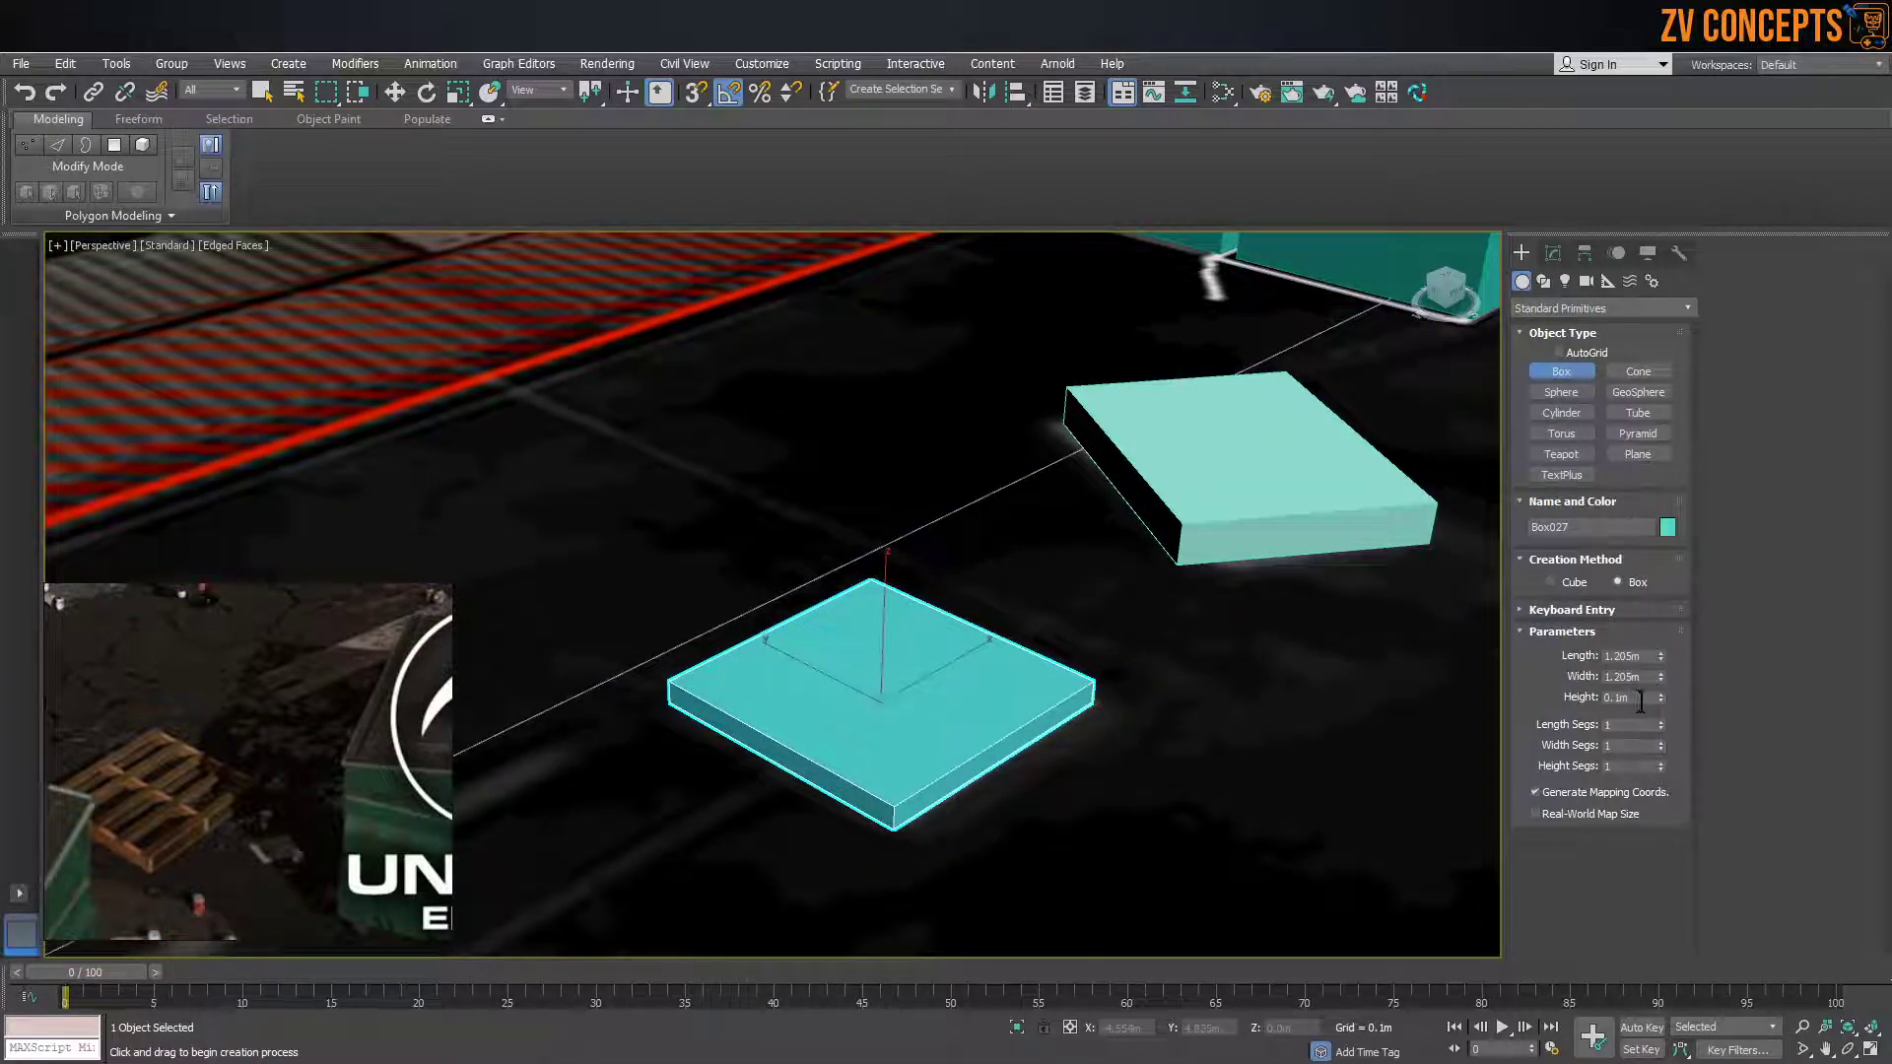
# Copy the barrel cylinder from the central container block over to the square pallet with four circles
pyautogui.scroll(-5, 1032, 664)
pyautogui.keyDown('alt'); pyautogui.moveTo(1034, 642); pyautogui.dragTo(1032, 692, button='middle'); pyautogui.keyUp('alt')
pyautogui.press('w')
pyautogui.keyDown('alt'); pyautogui.moveTo(1033, 692); pyautogui.dragTo(1002, 639, button='middle'); pyautogui.keyUp('alt')
pyautogui.scroll(3, 1273, 627)
pyautogui.click(1426, 576)
pyautogui.keyDown('alt'); pyautogui.moveTo(1426, 576); pyautogui.dragTo(1381, 615, button='middle'); pyautogui.keyUp('alt')
pyautogui.keyDown('shift'); pyautogui.moveTo(1389, 554); pyautogui.dragTo(497, 537); pyautogui.keyUp('shift')
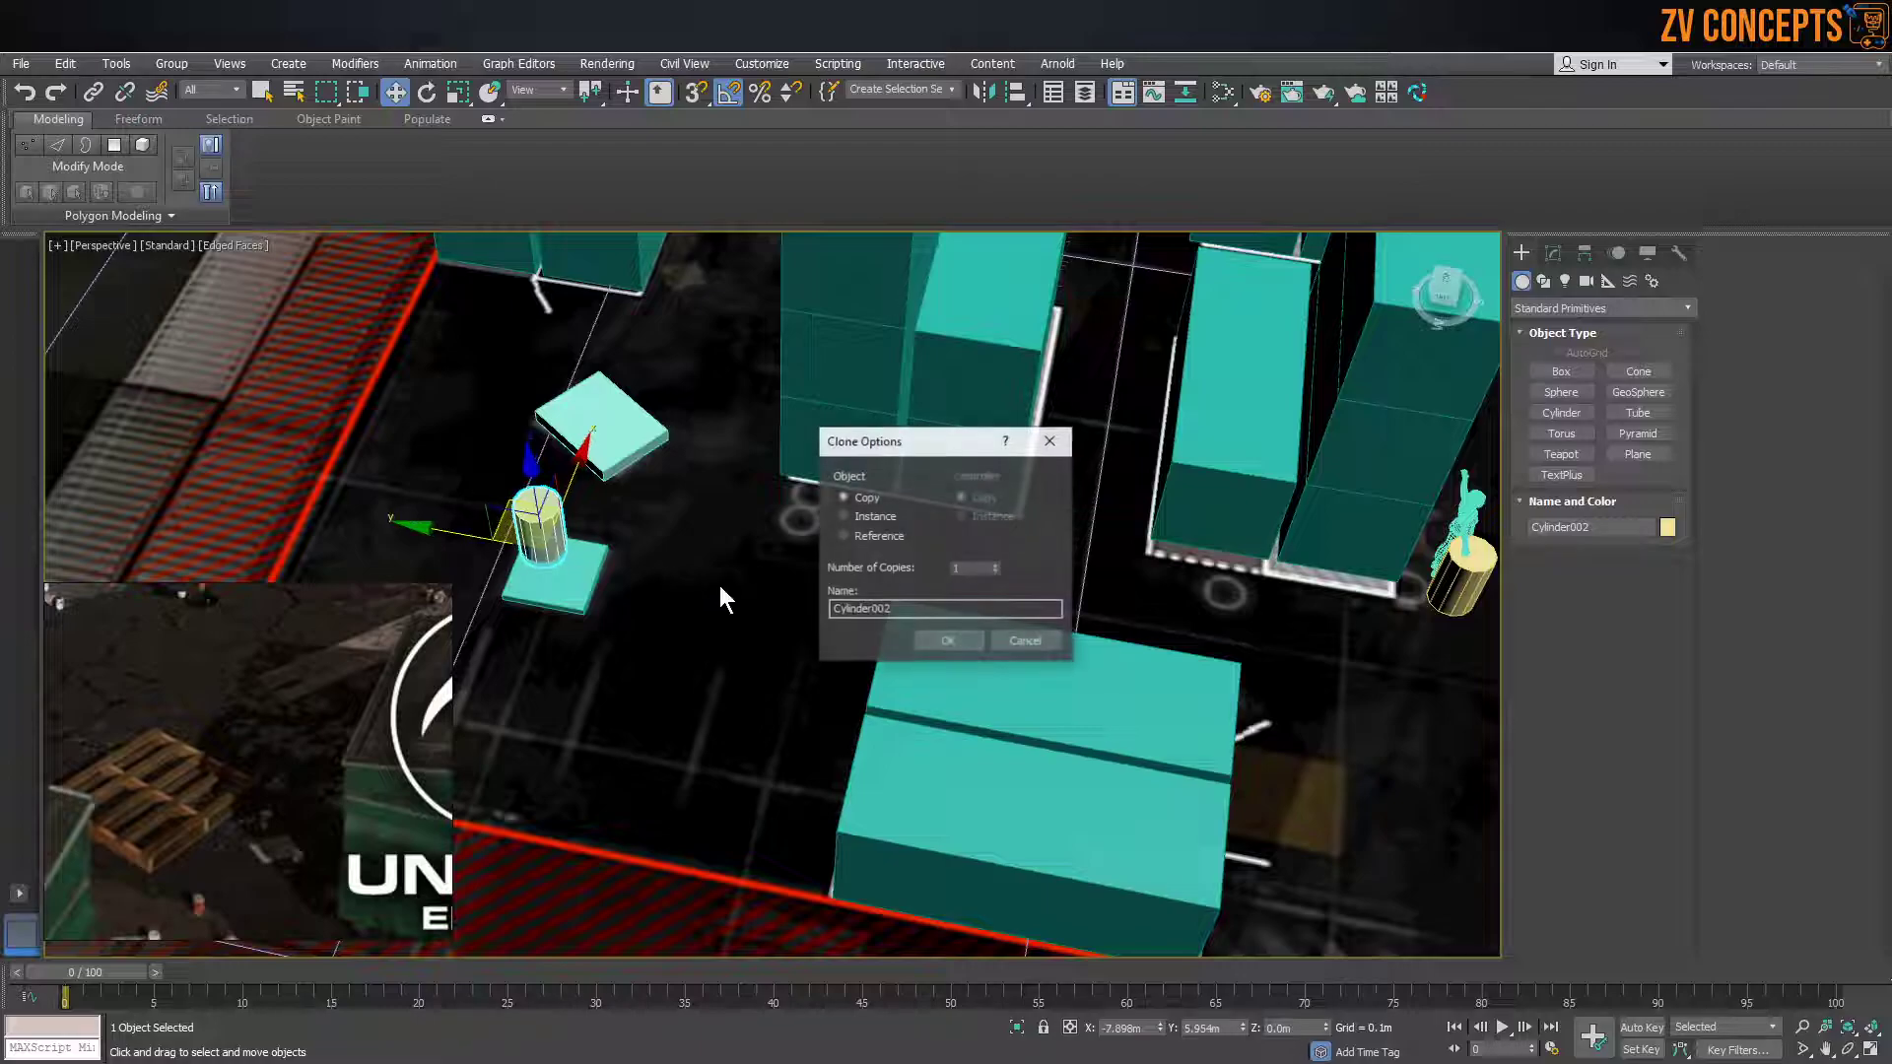
pyautogui.click(947, 640)
# Raise the copied barrel to about Z 0.094 m so it stands on the square pallet's top
pyautogui.scroll(5, 576, 591)
pyautogui.moveTo(482, 487)
pyautogui.mouseDown(button='middle')
pyautogui.moveTo(532, 521)
pyautogui.moveTo(739, 485)
pyautogui.mouseUp(button='middle')
pyautogui.scroll(4, 739, 484)
pyautogui.moveTo(799, 440); pyautogui.dragTo(788, 414)
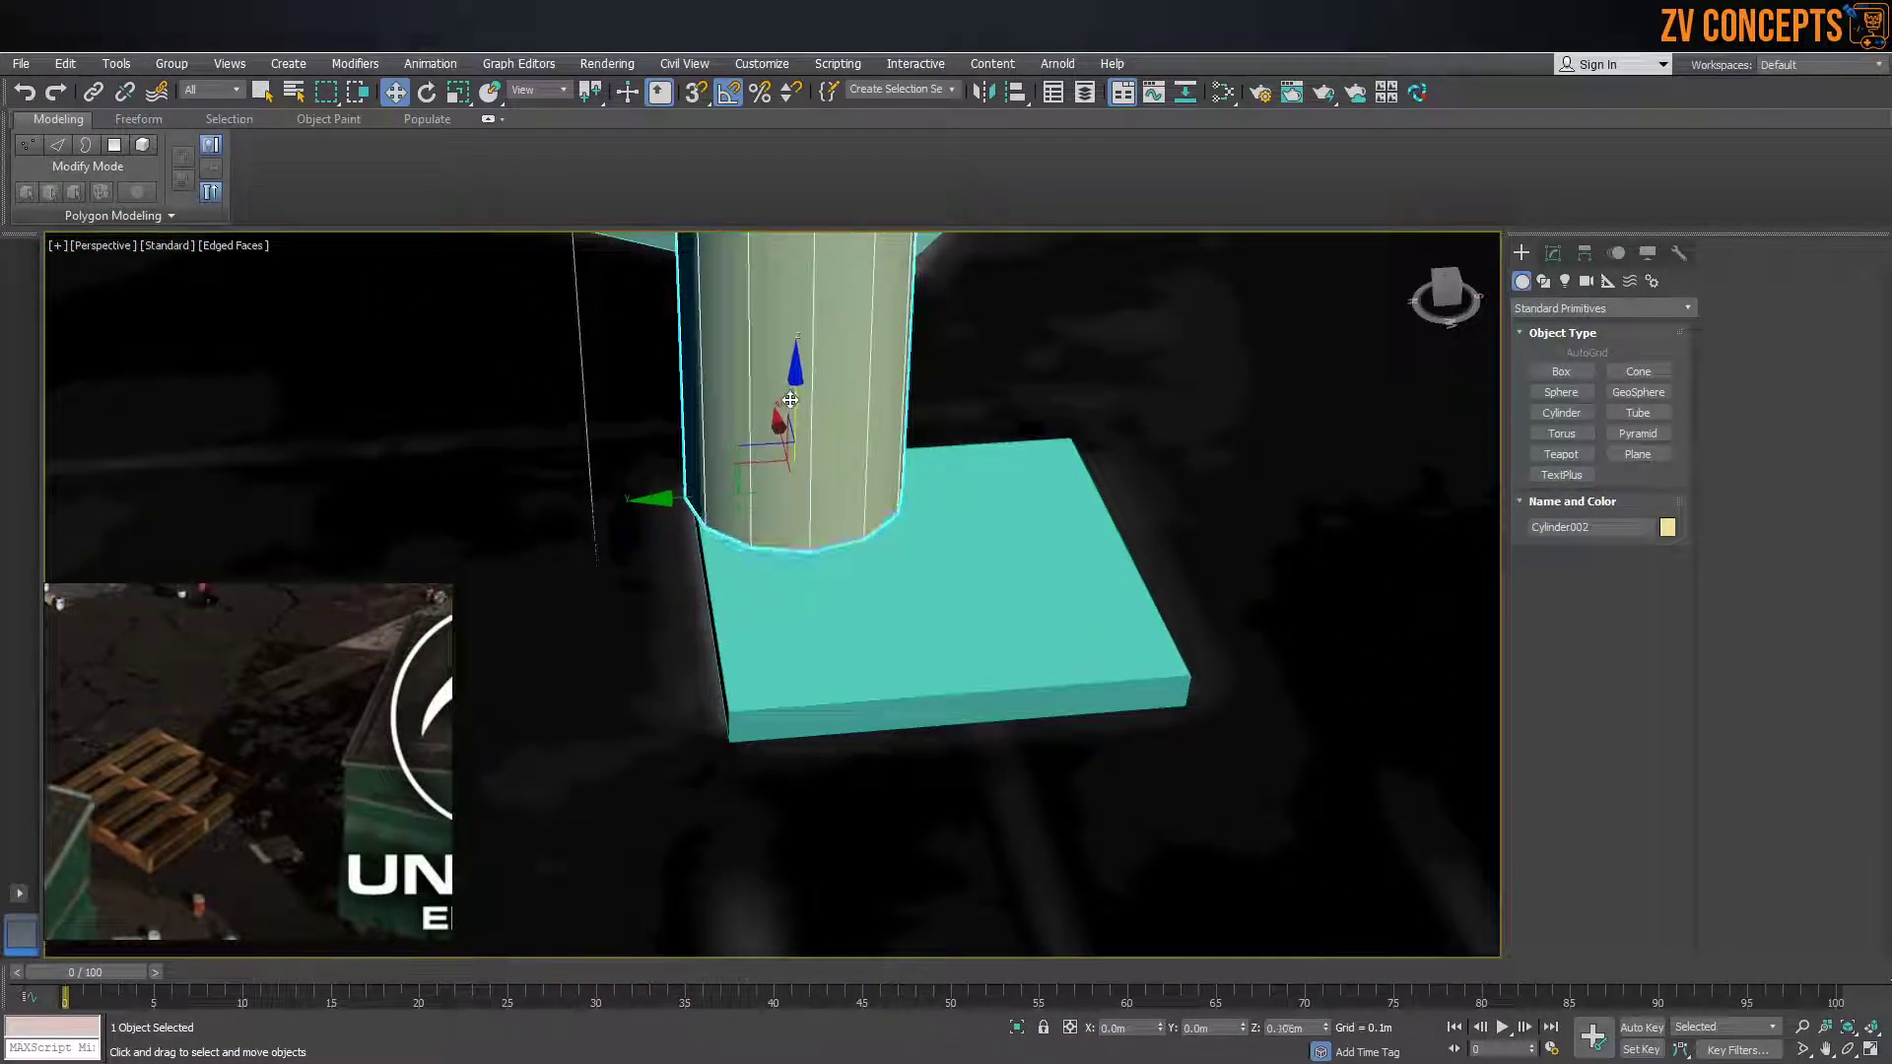
pyautogui.scroll(-10, 813, 451)
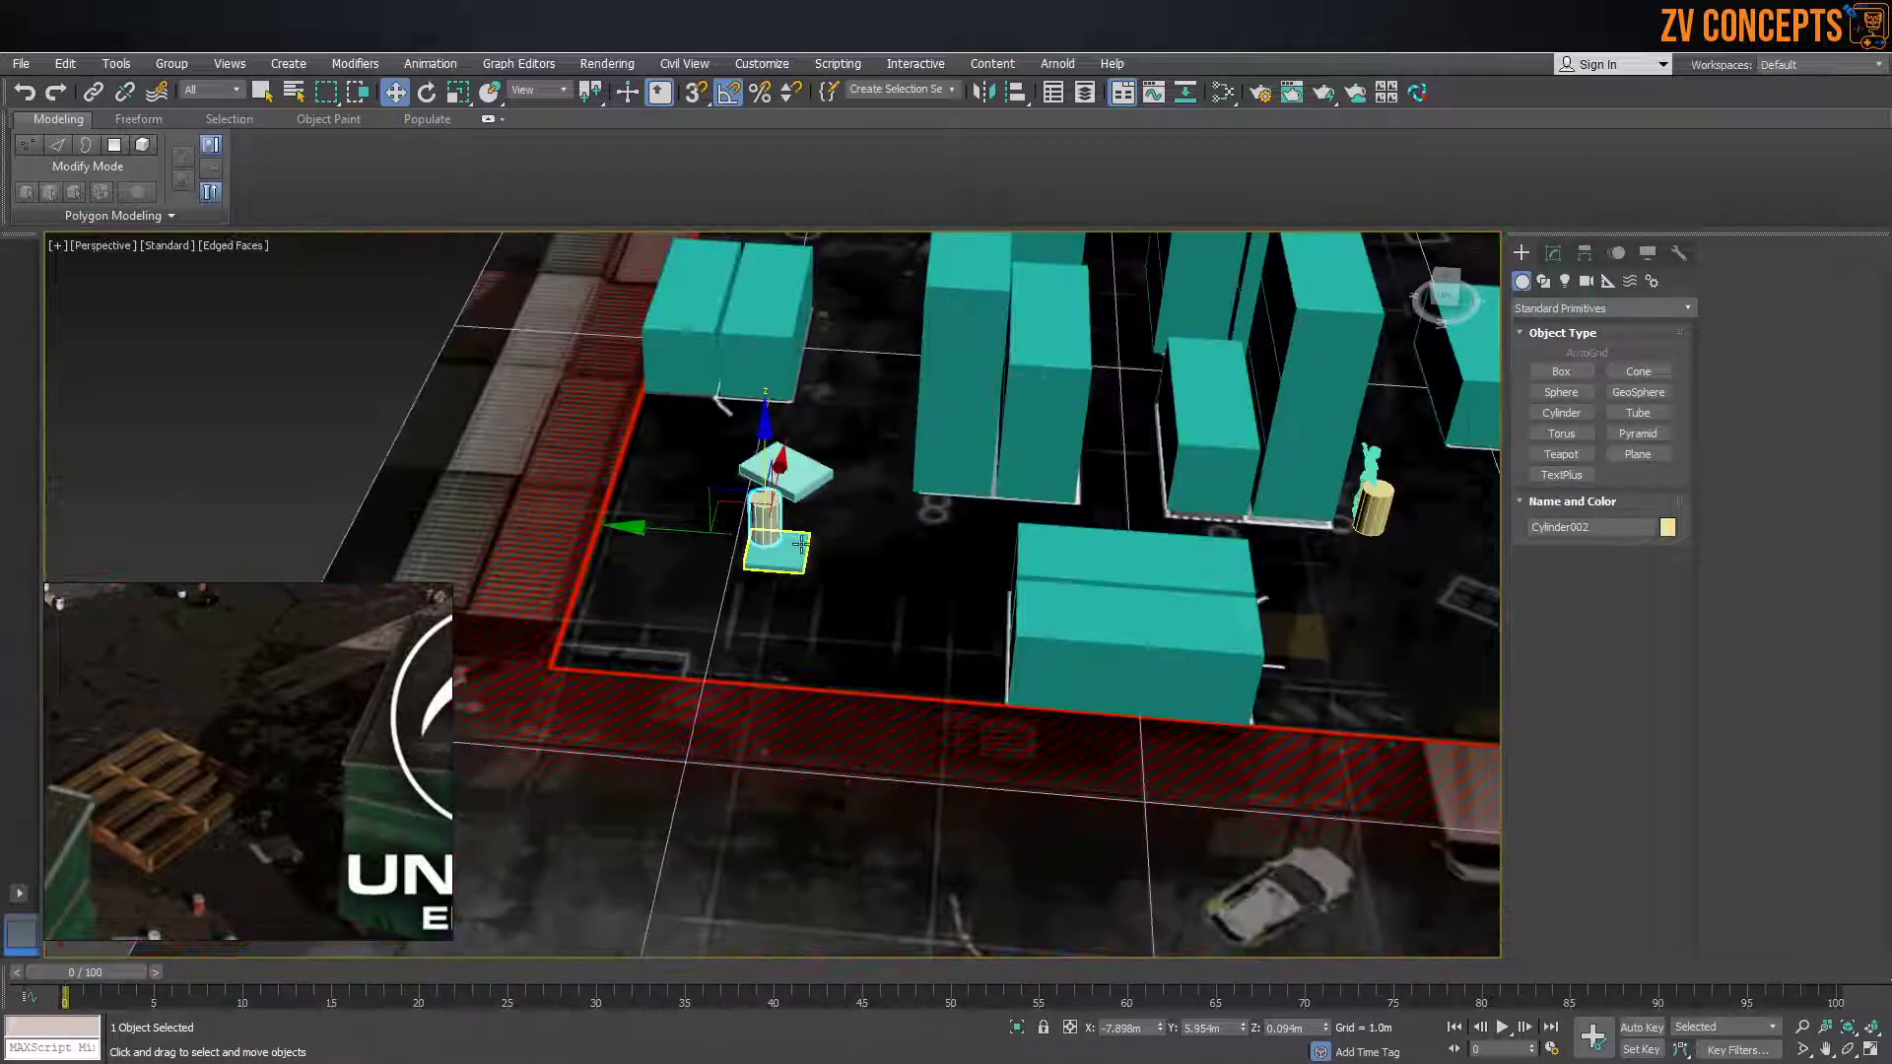
# Clone the barrel on the pallet alongside itself and clone that pair across to make a group of four
pyautogui.scroll(8, 765, 549)
pyautogui.keyDown('shift'); pyautogui.moveTo(640, 484); pyautogui.dragTo(885, 505); pyautogui.keyUp('shift')
pyautogui.click(946, 637)
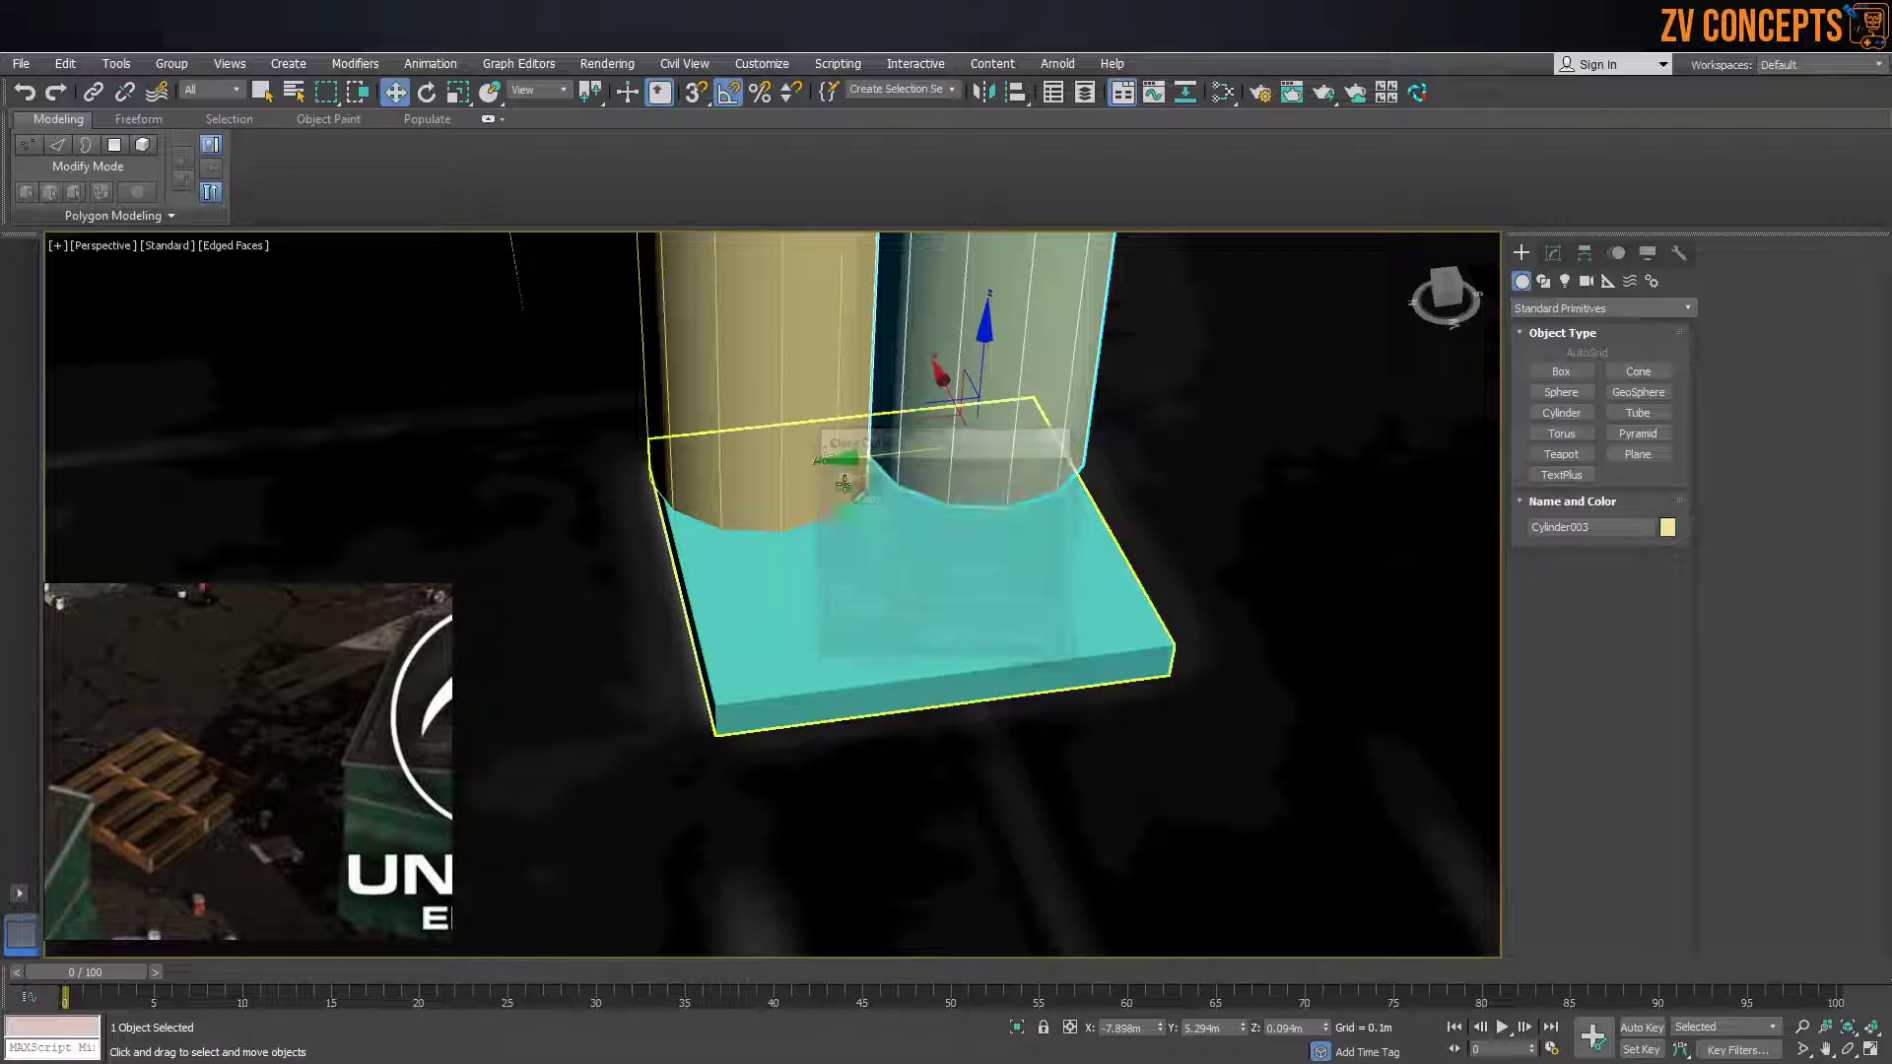
pyautogui.keyDown('ctrl'); pyautogui.click(771, 377); pyautogui.keyUp('ctrl')
pyautogui.keyDown('alt'); pyautogui.moveTo(831, 458); pyautogui.dragTo(953, 462, button='middle'); pyautogui.keyUp('alt')
pyautogui.keyDown('shift'); pyautogui.moveTo(713, 367); pyautogui.dragTo(879, 483); pyautogui.keyUp('shift')
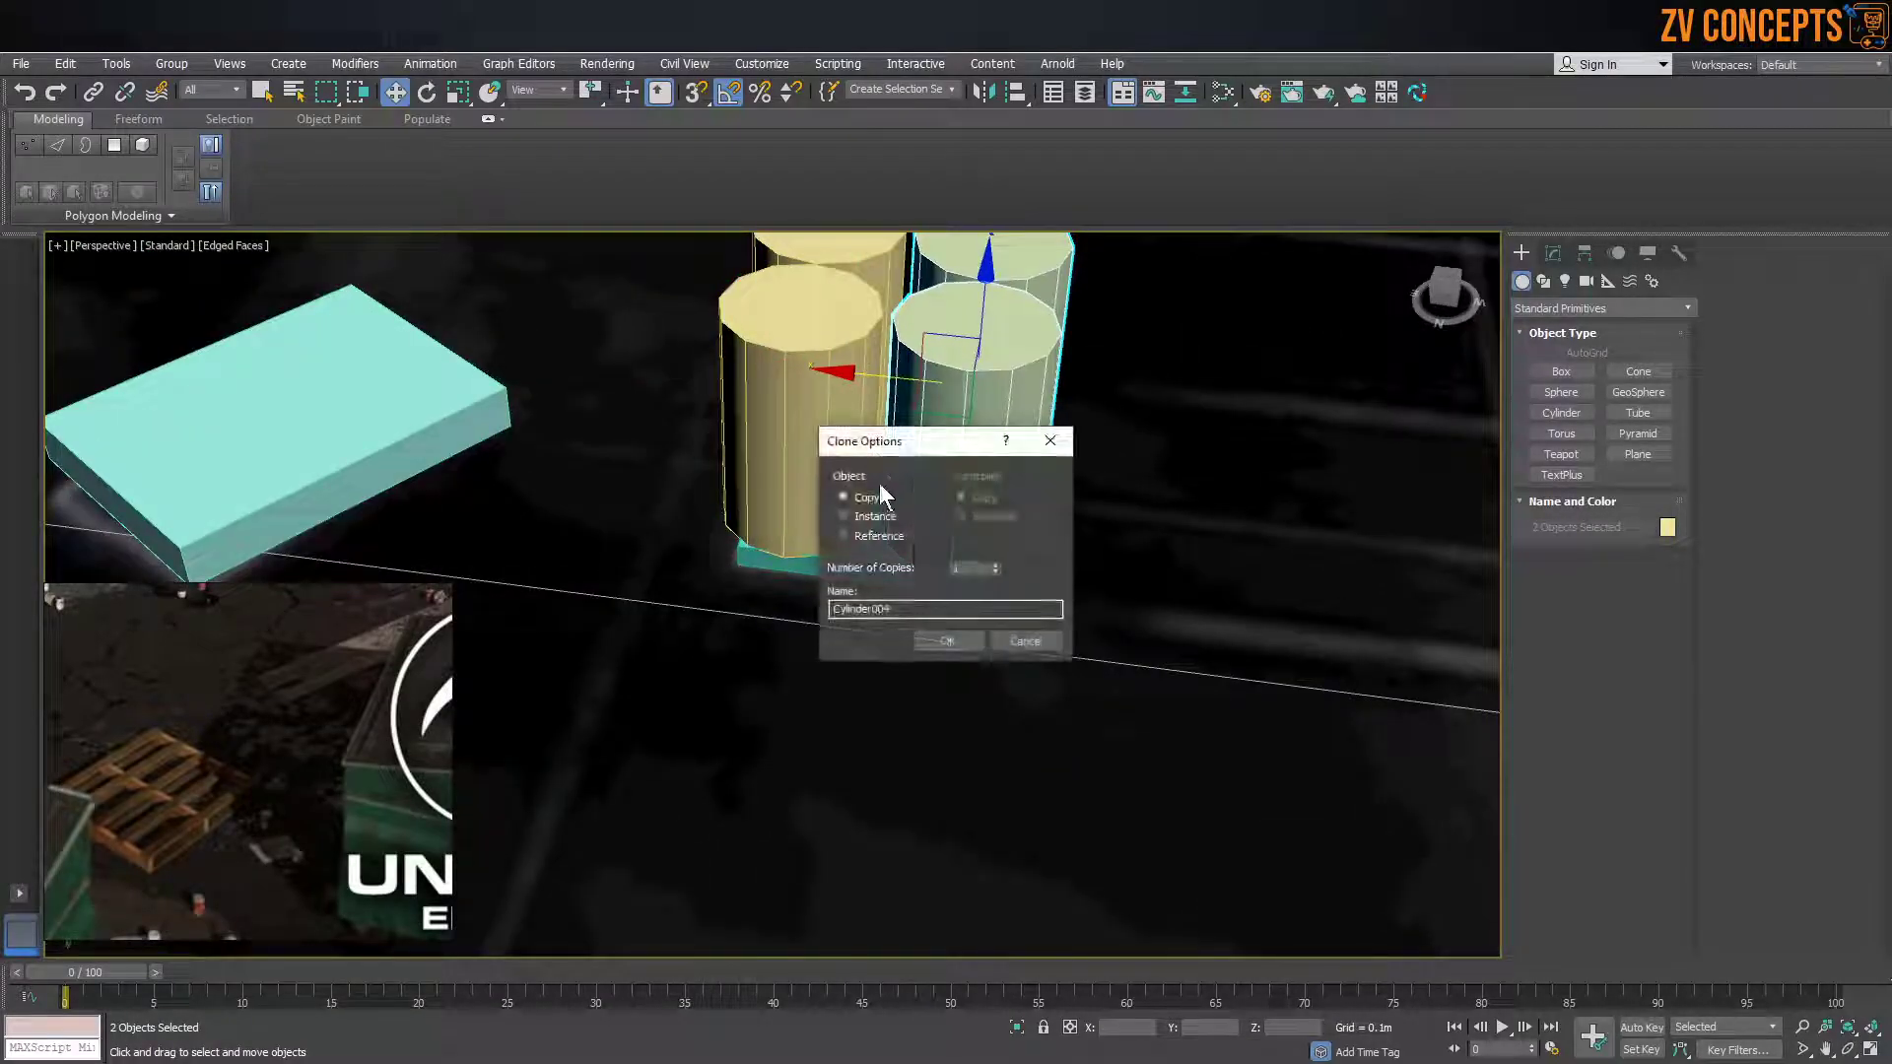
pyautogui.click(947, 642)
# Enlarge the square pallet's base and shift it slightly to fit beneath the four barrels
pyautogui.click(867, 550)
pyautogui.keyDown('alt'); pyautogui.moveTo(867, 550); pyautogui.dragTo(896, 611, button='middle'); pyautogui.keyUp('alt')
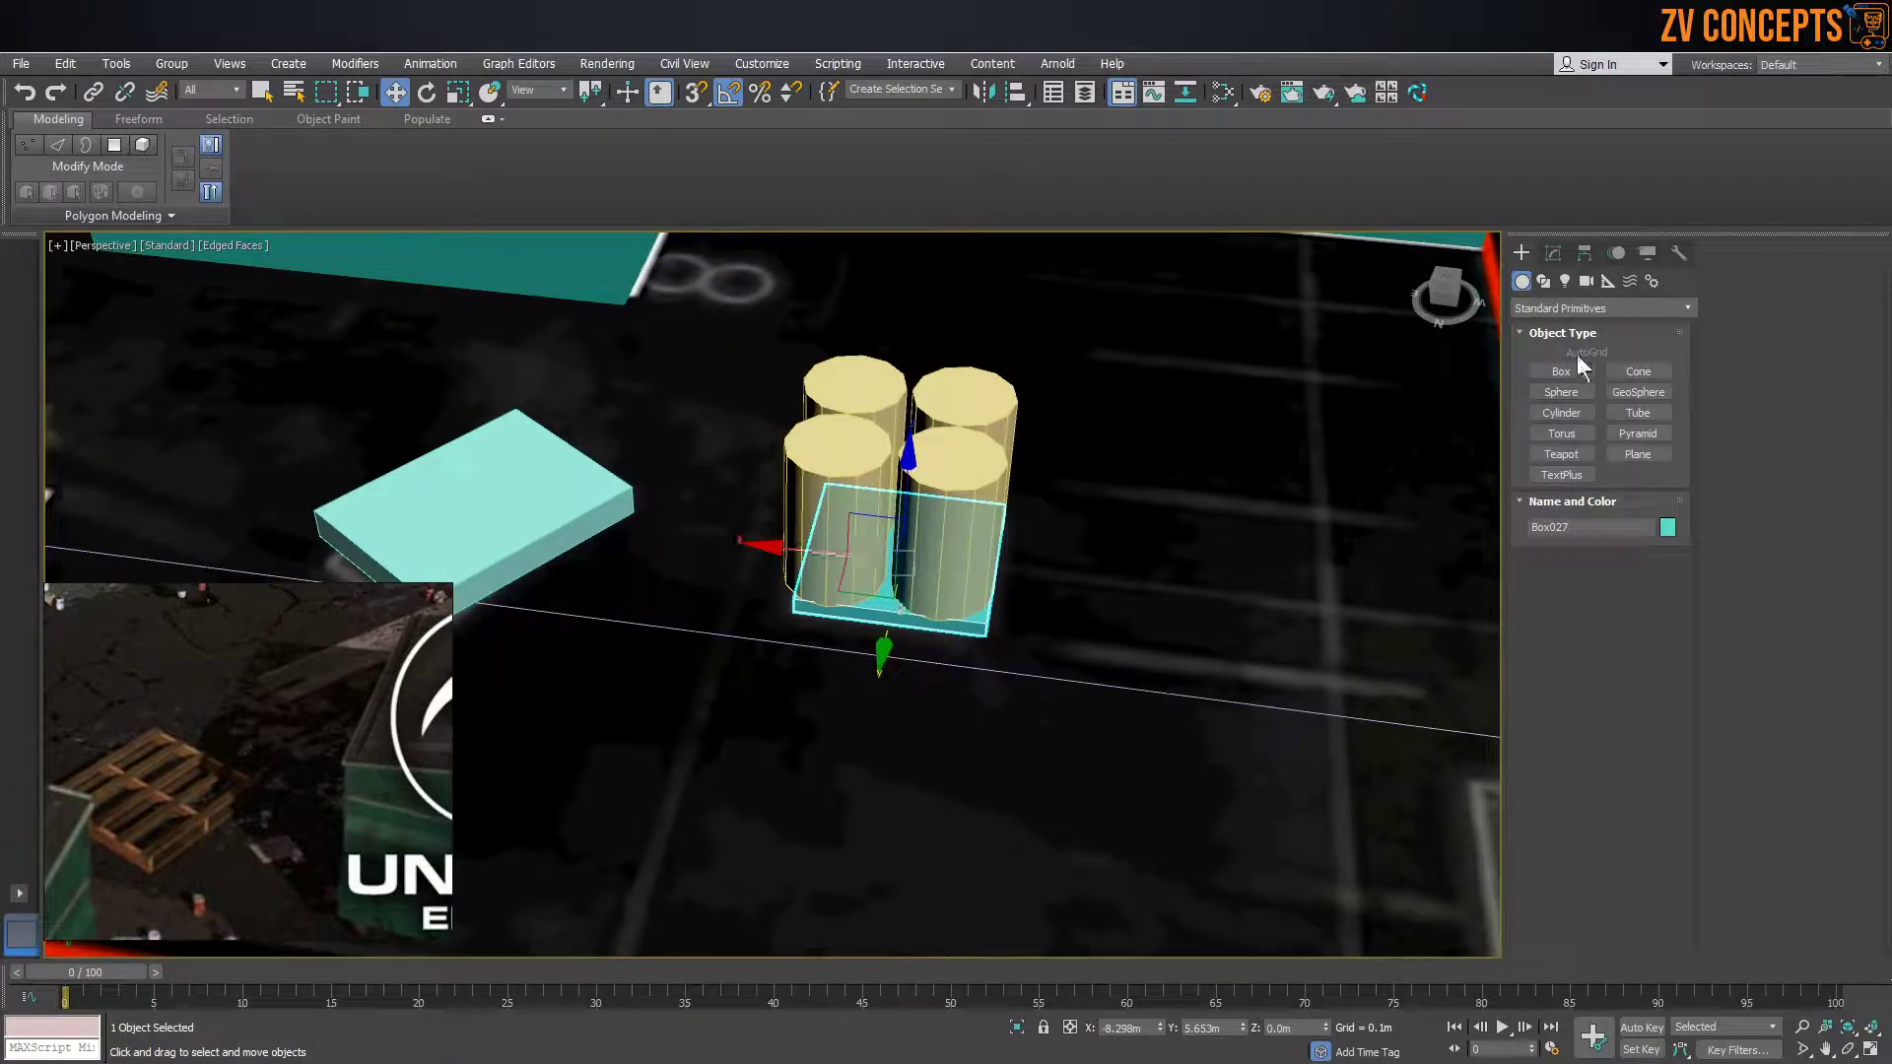
pyautogui.click(1553, 250)
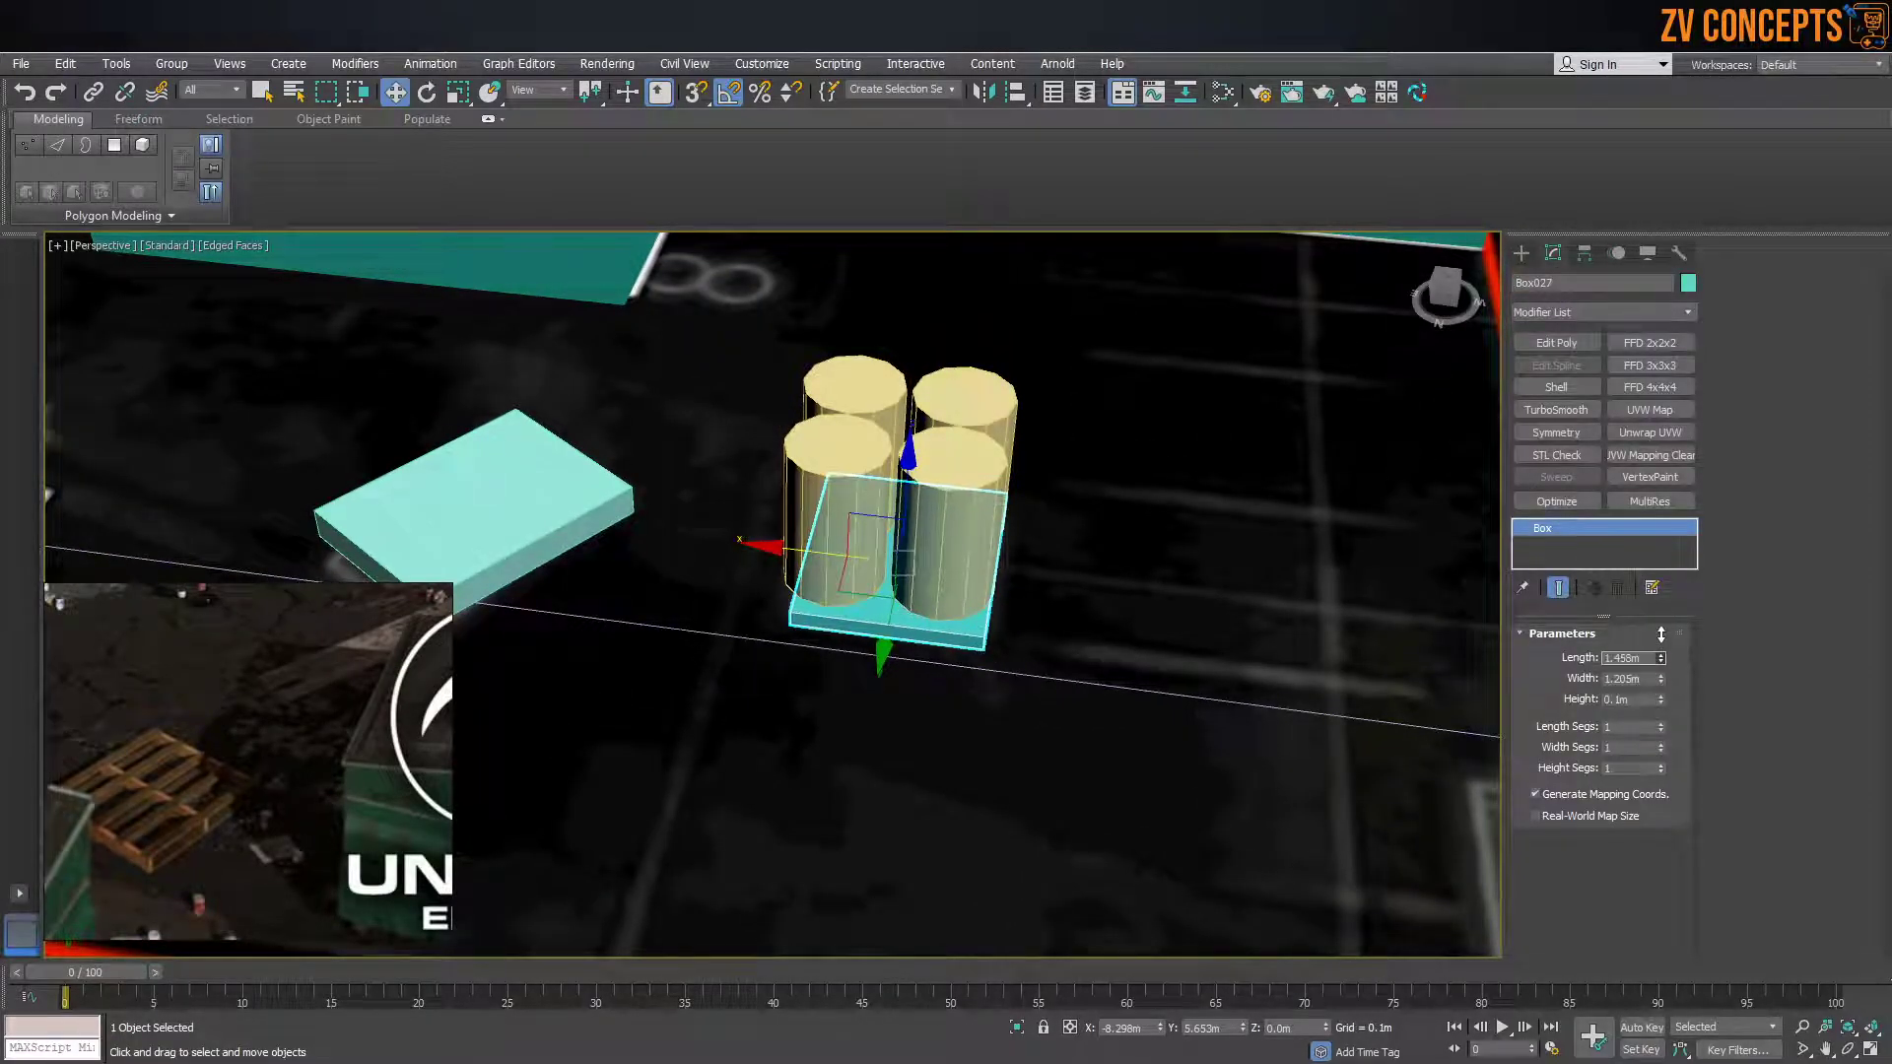
pyautogui.moveTo(1661, 678)
pyautogui.mouseDown()
pyautogui.moveTo(1662, 651)
pyautogui.moveTo(1636, 659)
pyautogui.mouseUp()
pyautogui.moveTo(840, 558); pyautogui.dragTo(827, 556)
# Clone the first standalone barrel onto the circle marking at the other end of the same central container block
pyautogui.scroll(-8, 826, 556)
pyautogui.keyDown('alt'); pyautogui.moveTo(827, 555); pyautogui.dragTo(710, 493, button='middle'); pyautogui.keyUp('alt')
pyautogui.moveTo(709, 394); pyautogui.dragTo(877, 549, button='middle')
pyautogui.scroll(3, 944, 502)
pyautogui.scroll(5, 1136, 373)
pyautogui.scroll(-5, 1077, 456)
pyautogui.keyDown('alt'); pyautogui.moveTo(1103, 562); pyautogui.dragTo(810, 581, button='middle'); pyautogui.keyUp('alt')
pyautogui.scroll(3, 1247, 639)
pyautogui.click(1291, 565)
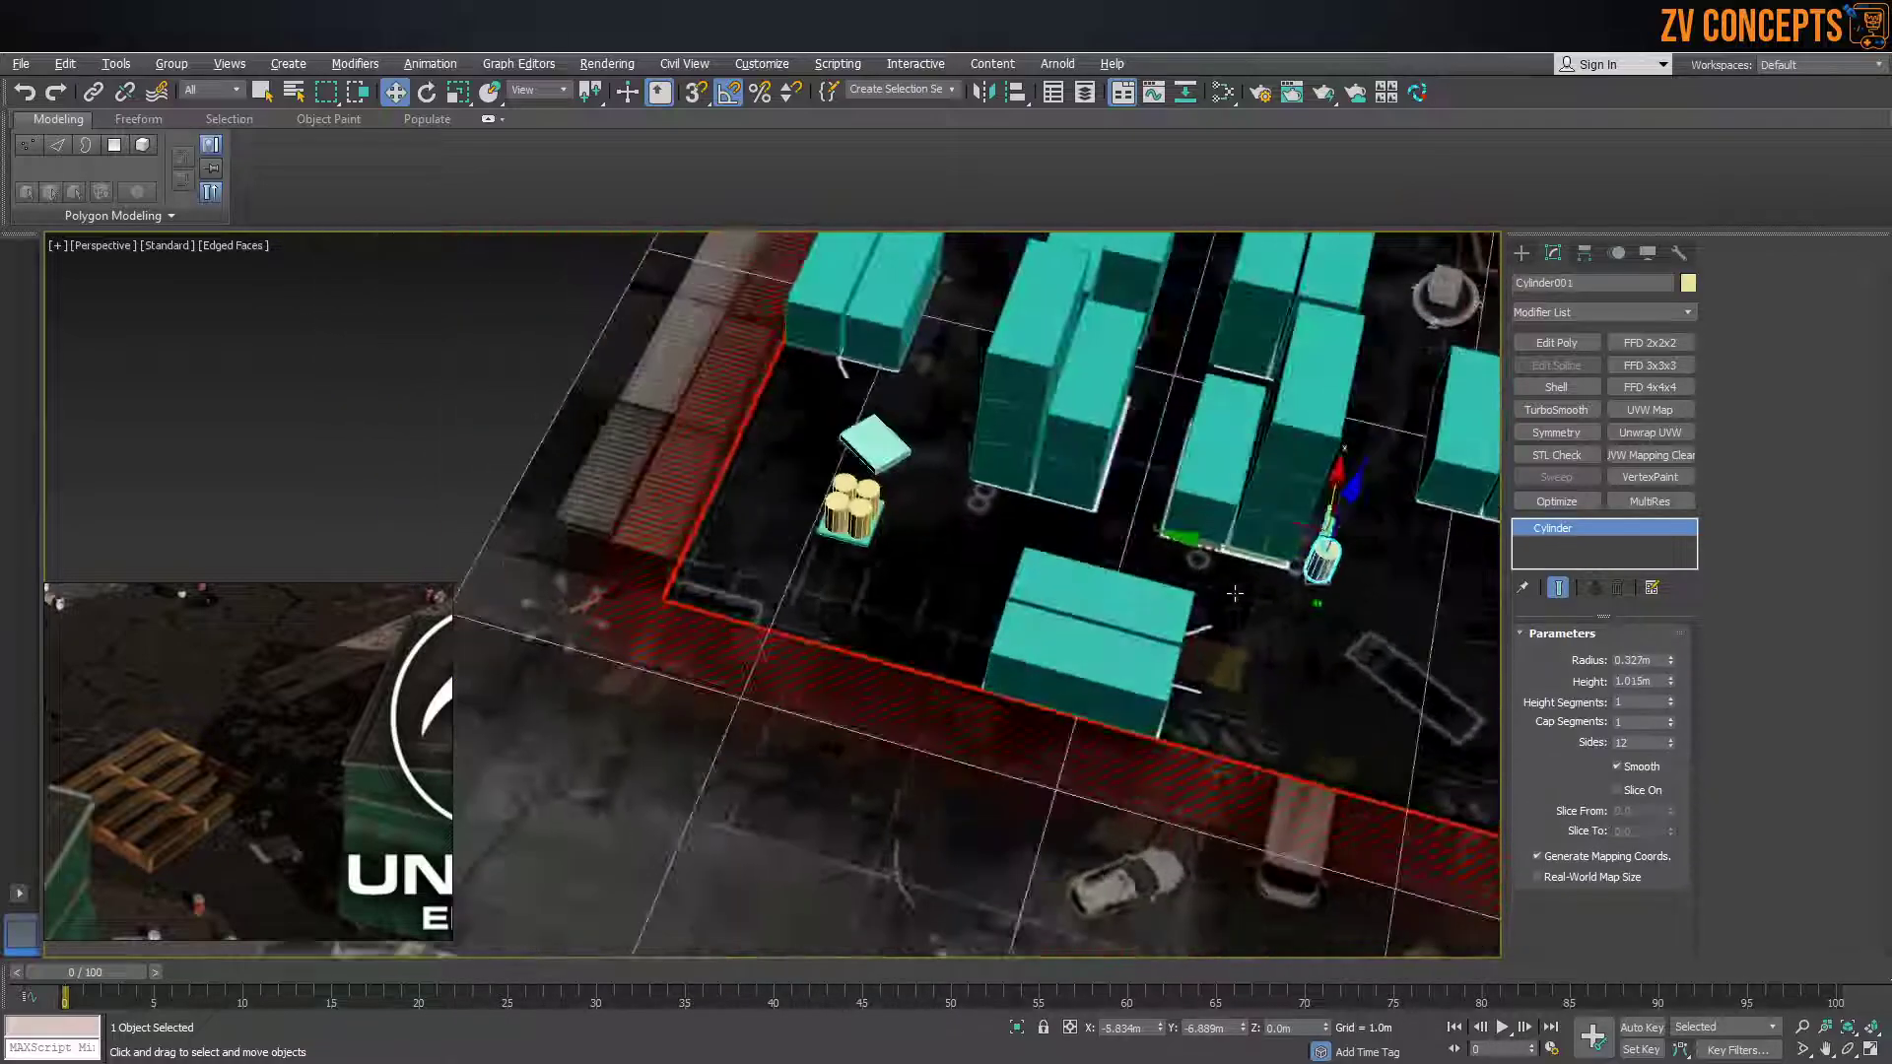
pyautogui.scroll(5, 1297, 560)
pyautogui.moveTo(1321, 537)
pyautogui.keyDown('shift'); pyautogui.mouseDown()
pyautogui.moveTo(1131, 539)
pyautogui.moveTo(1044, 503)
pyautogui.mouseUp(); pyautogui.keyUp('shift')
pyautogui.click(952, 638)
# Clone the barrel to the double circle marking by the next central block and add a second copy beside it
pyautogui.moveTo(1011, 640)
pyautogui.mouseDown(button='middle')
pyautogui.moveTo(1183, 735)
pyautogui.moveTo(1298, 681)
pyautogui.mouseUp(button='middle')
pyautogui.moveTo(1240, 597)
pyautogui.keyDown('shift'); pyautogui.mouseDown()
pyautogui.moveTo(952, 641)
pyautogui.moveTo(691, 573)
pyautogui.mouseUp(); pyautogui.keyUp('shift')
pyautogui.click(944, 641)
pyautogui.scroll(5, 639, 544)
pyautogui.moveTo(673, 497)
pyautogui.mouseDown()
pyautogui.moveTo(707, 487)
pyautogui.moveTo(611, 459)
pyautogui.moveTo(689, 437)
pyautogui.mouseUp()
pyautogui.click(944, 640)
# Select both barrels of the new pair and clone them to the outer end of the opposite central container block
pyautogui.keyDown('ctrl'); pyautogui.click(837, 503); pyautogui.keyUp('ctrl')
pyautogui.scroll(-10, 872, 586)
pyautogui.moveTo(651, 645); pyautogui.dragTo(966, 627, button='middle')
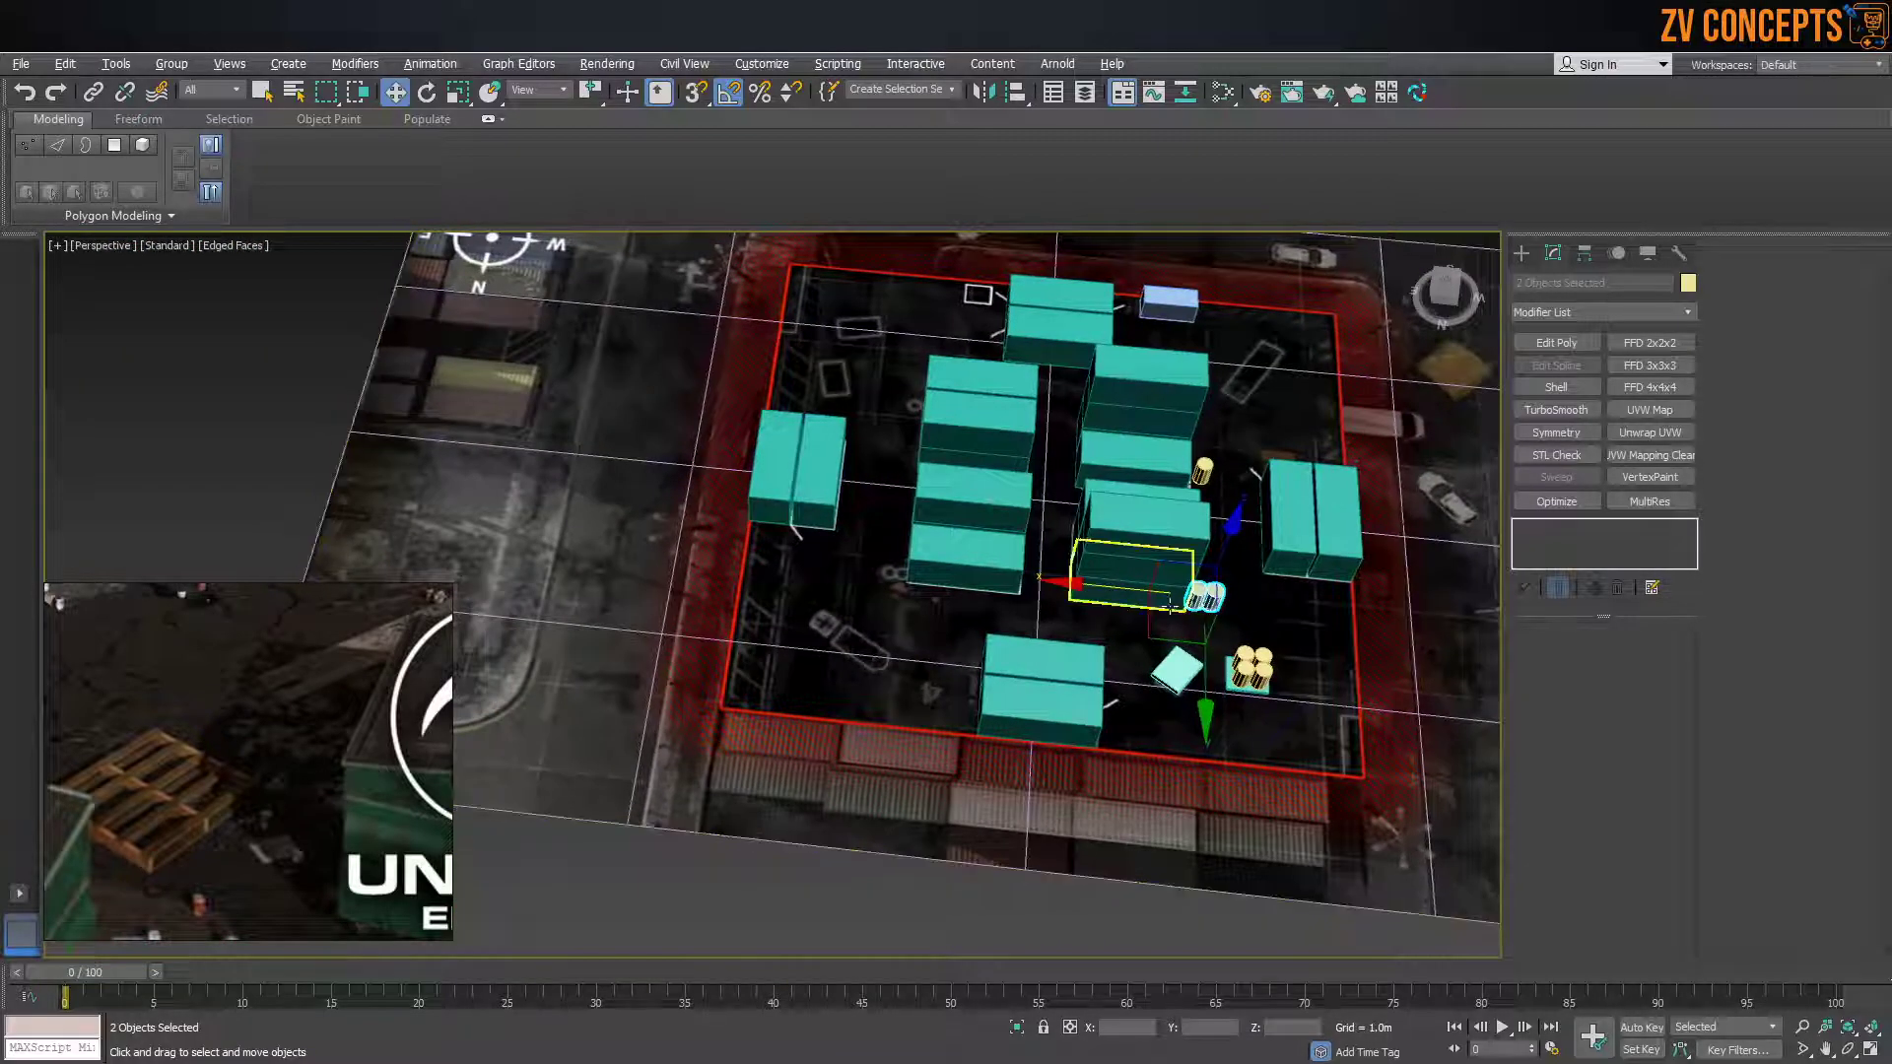
pyautogui.moveTo(1108, 588)
pyautogui.mouseDown()
pyautogui.moveTo(758, 535)
pyautogui.moveTo(793, 538)
pyautogui.mouseUp()
pyautogui.click(926, 636)
# Clone the single standalone barrel to the outer end of the remaining central container block
pyautogui.click(1204, 471)
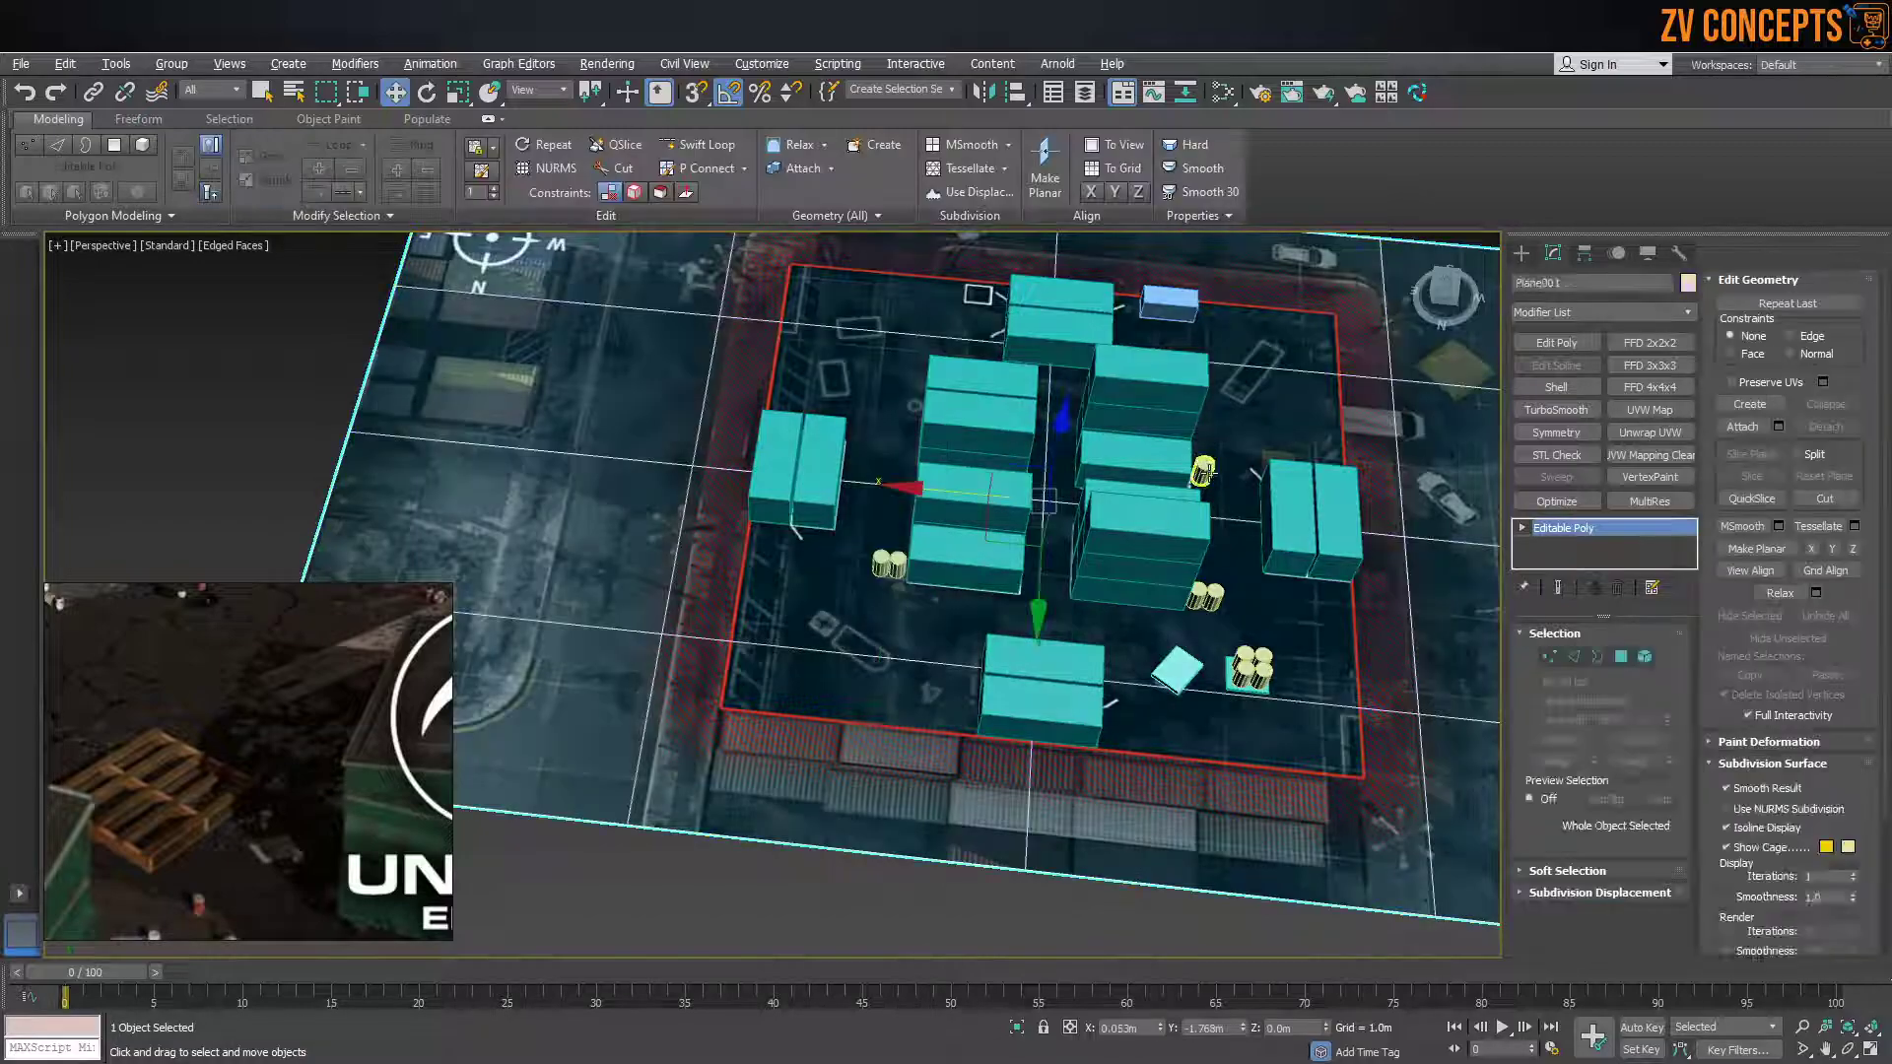
pyautogui.click(1200, 473)
pyautogui.moveTo(1146, 507)
pyautogui.keyDown('shift'); pyautogui.mouseDown()
pyautogui.moveTo(844, 431)
pyautogui.moveTo(862, 435)
pyautogui.mouseUp(); pyautogui.keyUp('shift')
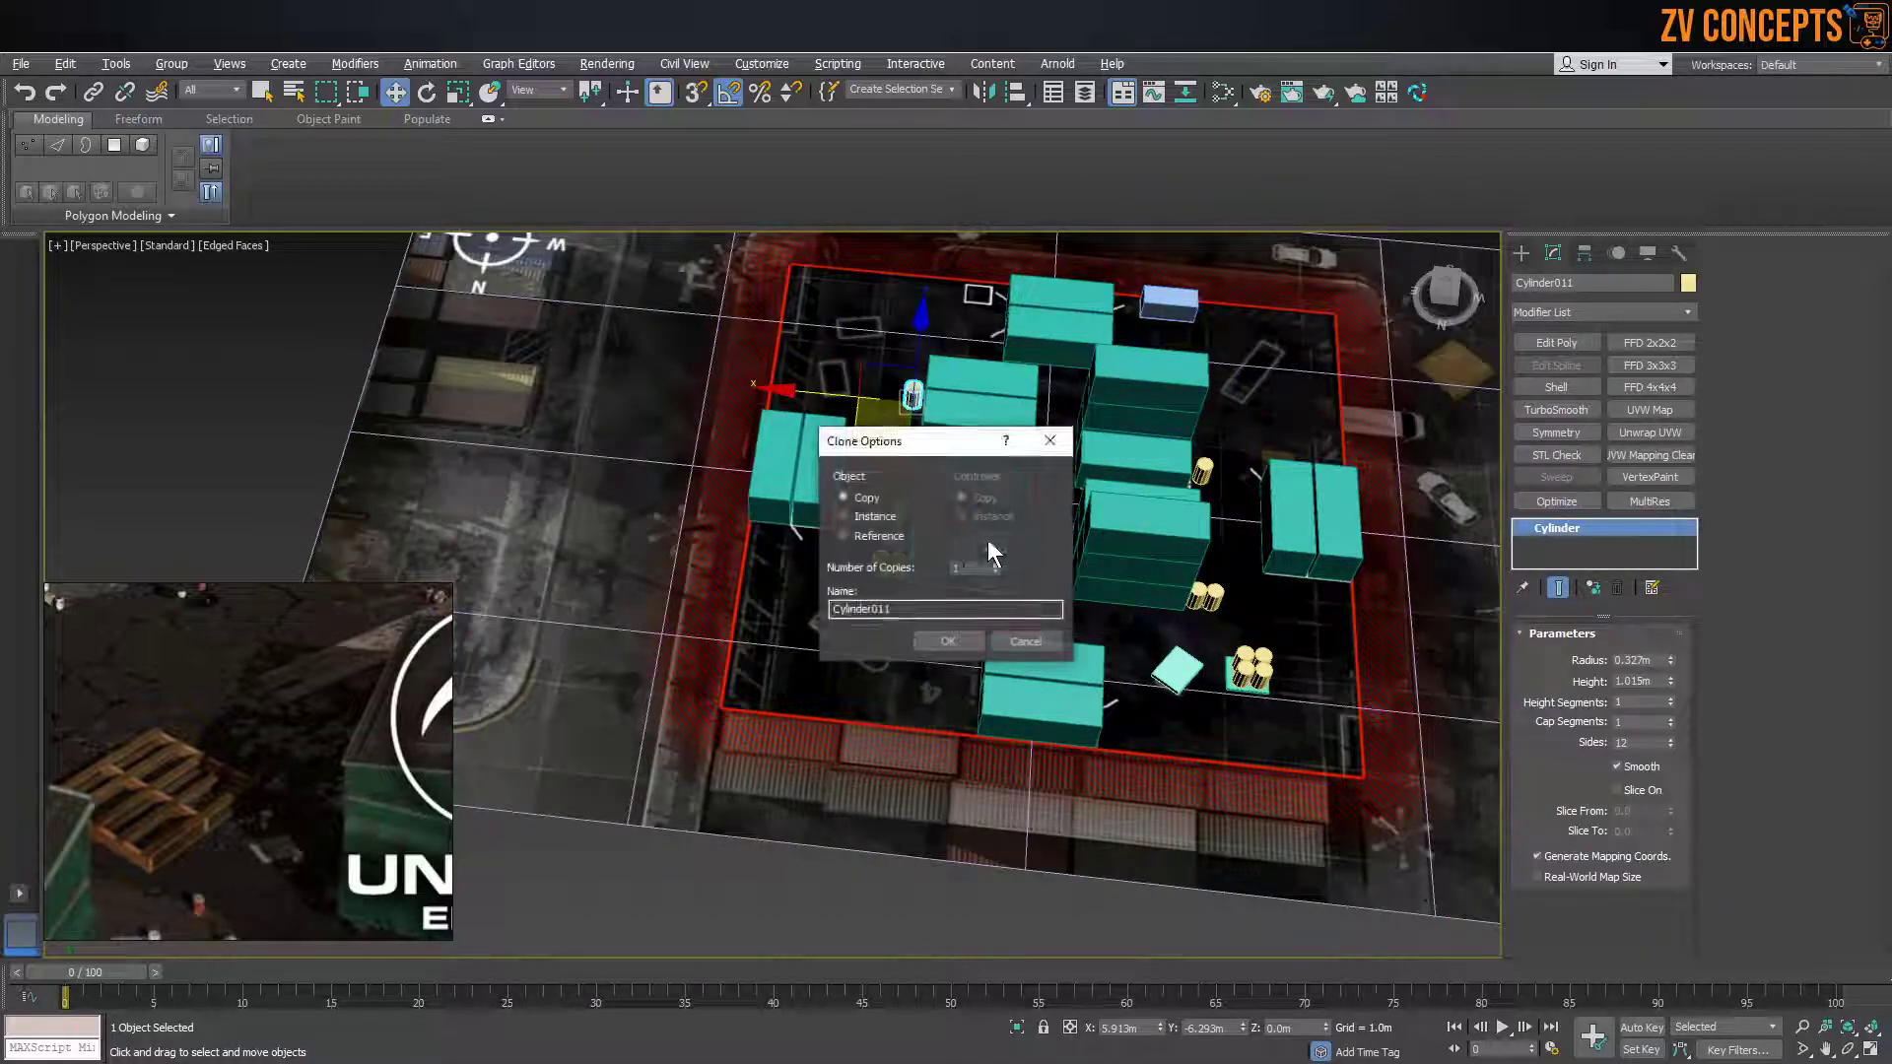
pyautogui.click(948, 641)
# Draw a box 0.963 m long, 2.055 m wide and 1.21 m high over the rectangle outline nearest the empty map corner
pyautogui.scroll(6, 926, 604)
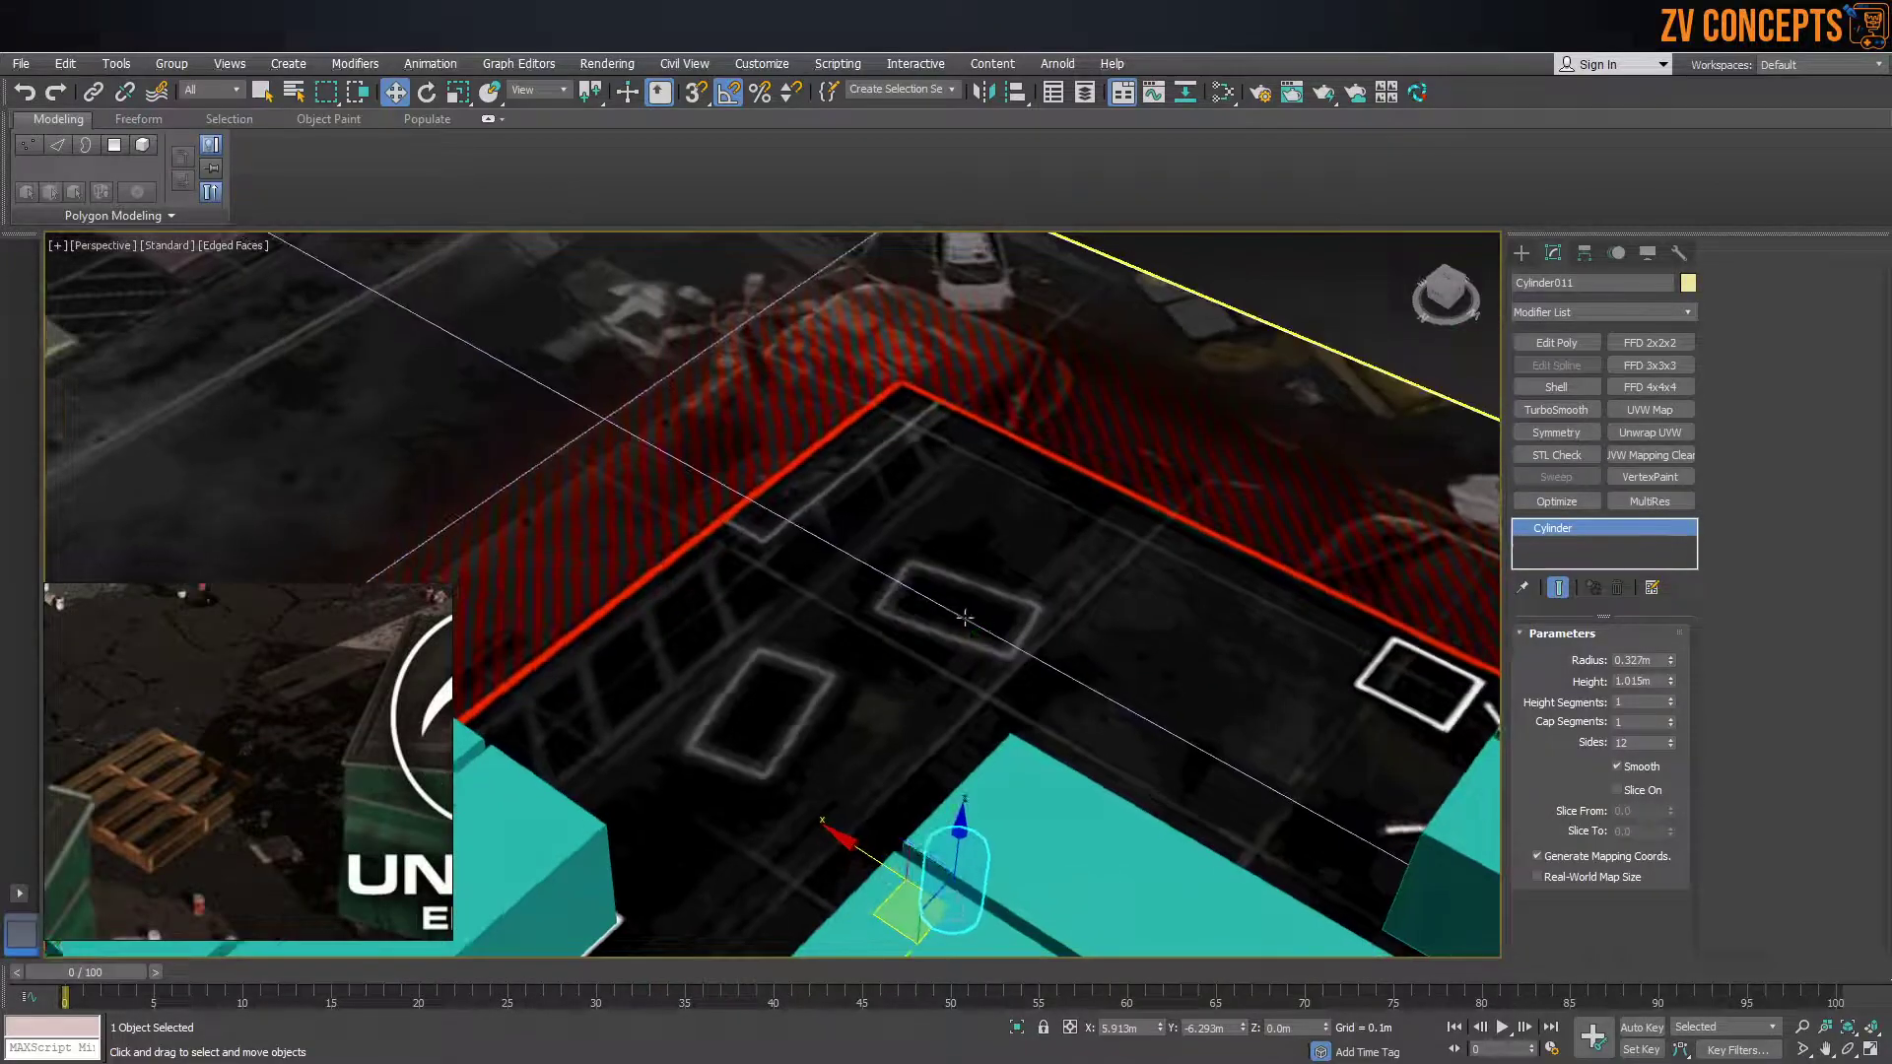
pyautogui.scroll(-6, 966, 618)
pyautogui.keyDown('alt'); pyautogui.moveTo(713, 427); pyautogui.dragTo(996, 321, button='middle'); pyautogui.keyUp('alt')
pyautogui.scroll(6, 1064, 663)
pyautogui.scroll(3, 1127, 629)
pyautogui.keyDown('alt'); pyautogui.moveTo(1065, 663); pyautogui.dragTo(1155, 619, button='middle'); pyautogui.keyUp('alt')
pyautogui.click(1521, 253)
pyautogui.click(1561, 372)
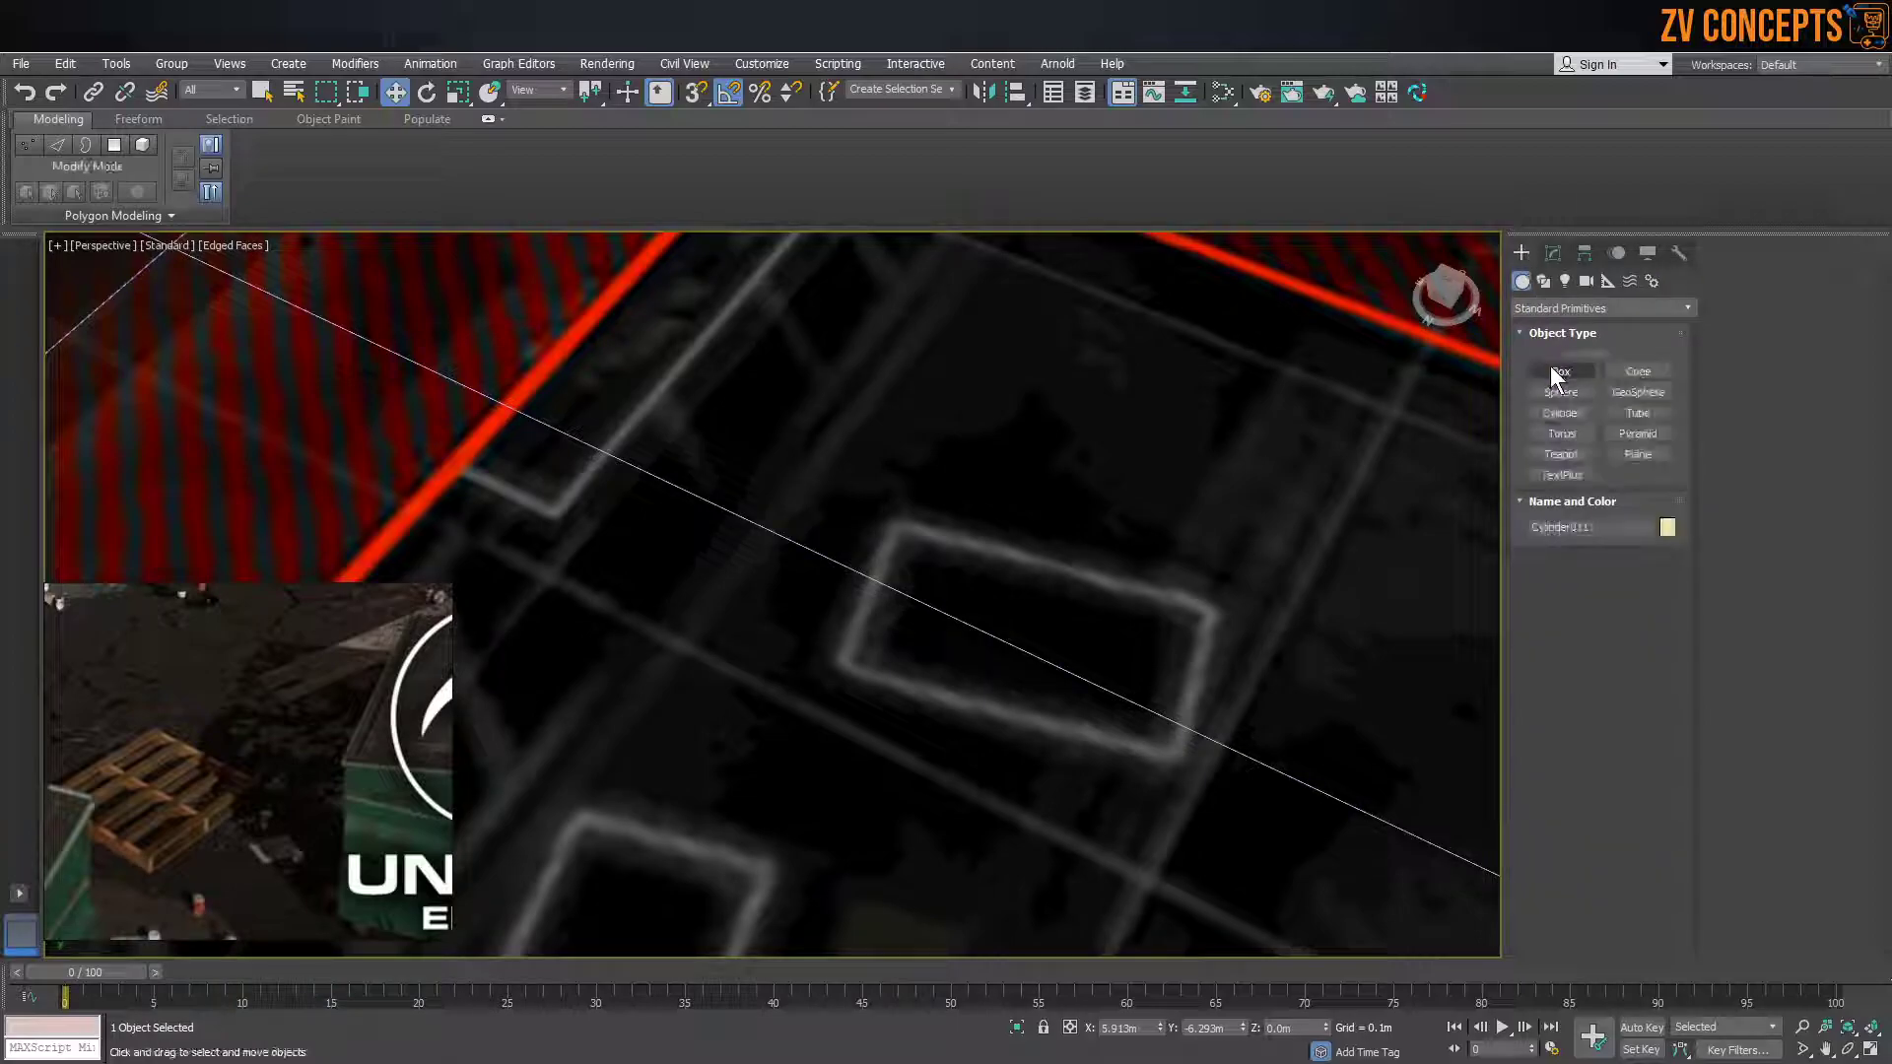
pyautogui.moveTo(887, 522); pyautogui.dragTo(1141, 800)
pyautogui.click(1167, 595)
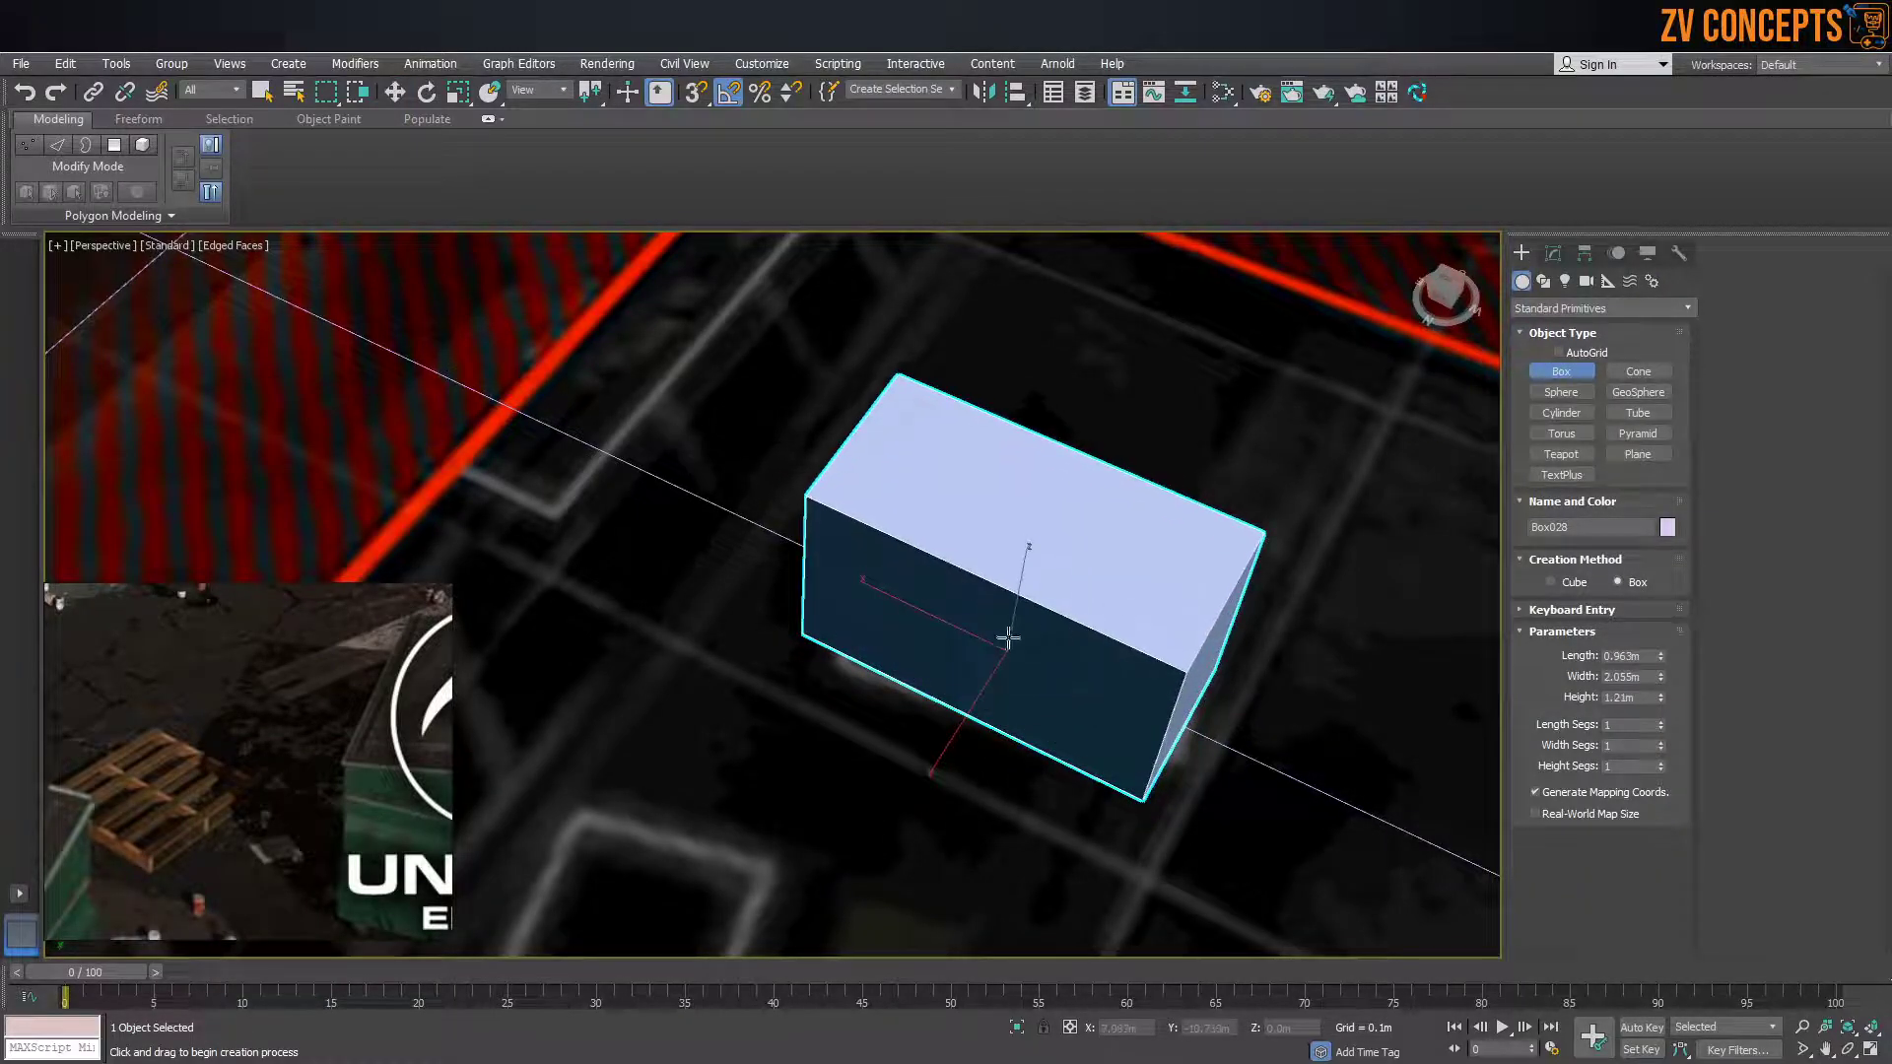
# Convert the new box to an editable poly and raise one long top edge to about 1.517 m in Z for a sloped lid
pyautogui.scroll(-5, 1009, 638)
pyautogui.keyDown('alt'); pyautogui.moveTo(1009, 638); pyautogui.dragTo(1015, 600, button='middle'); pyautogui.keyUp('alt')
pyautogui.scroll(5, 1015, 600)
pyautogui.press('w')
pyautogui.rightClick(1015, 599)
pyautogui.moveTo(1079, 789)
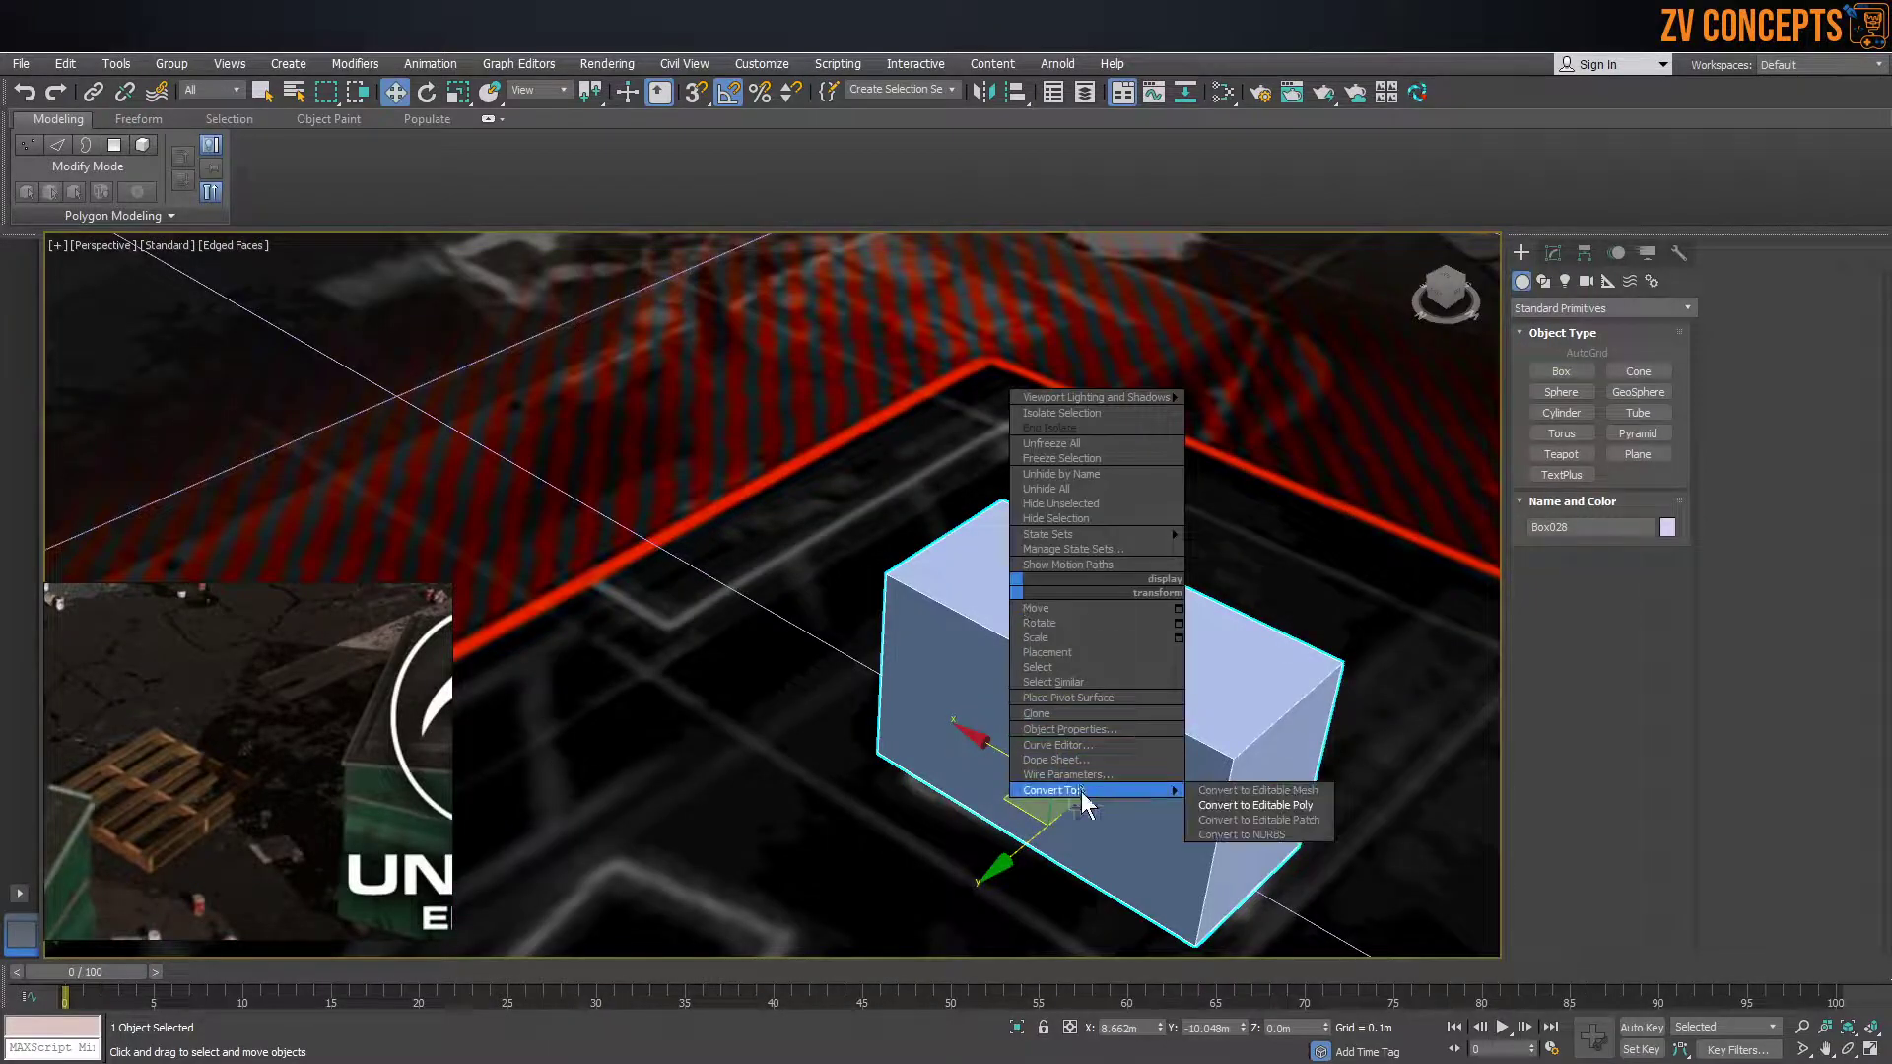
pyautogui.click(1214, 800)
pyautogui.scroll(-3, 496, 763)
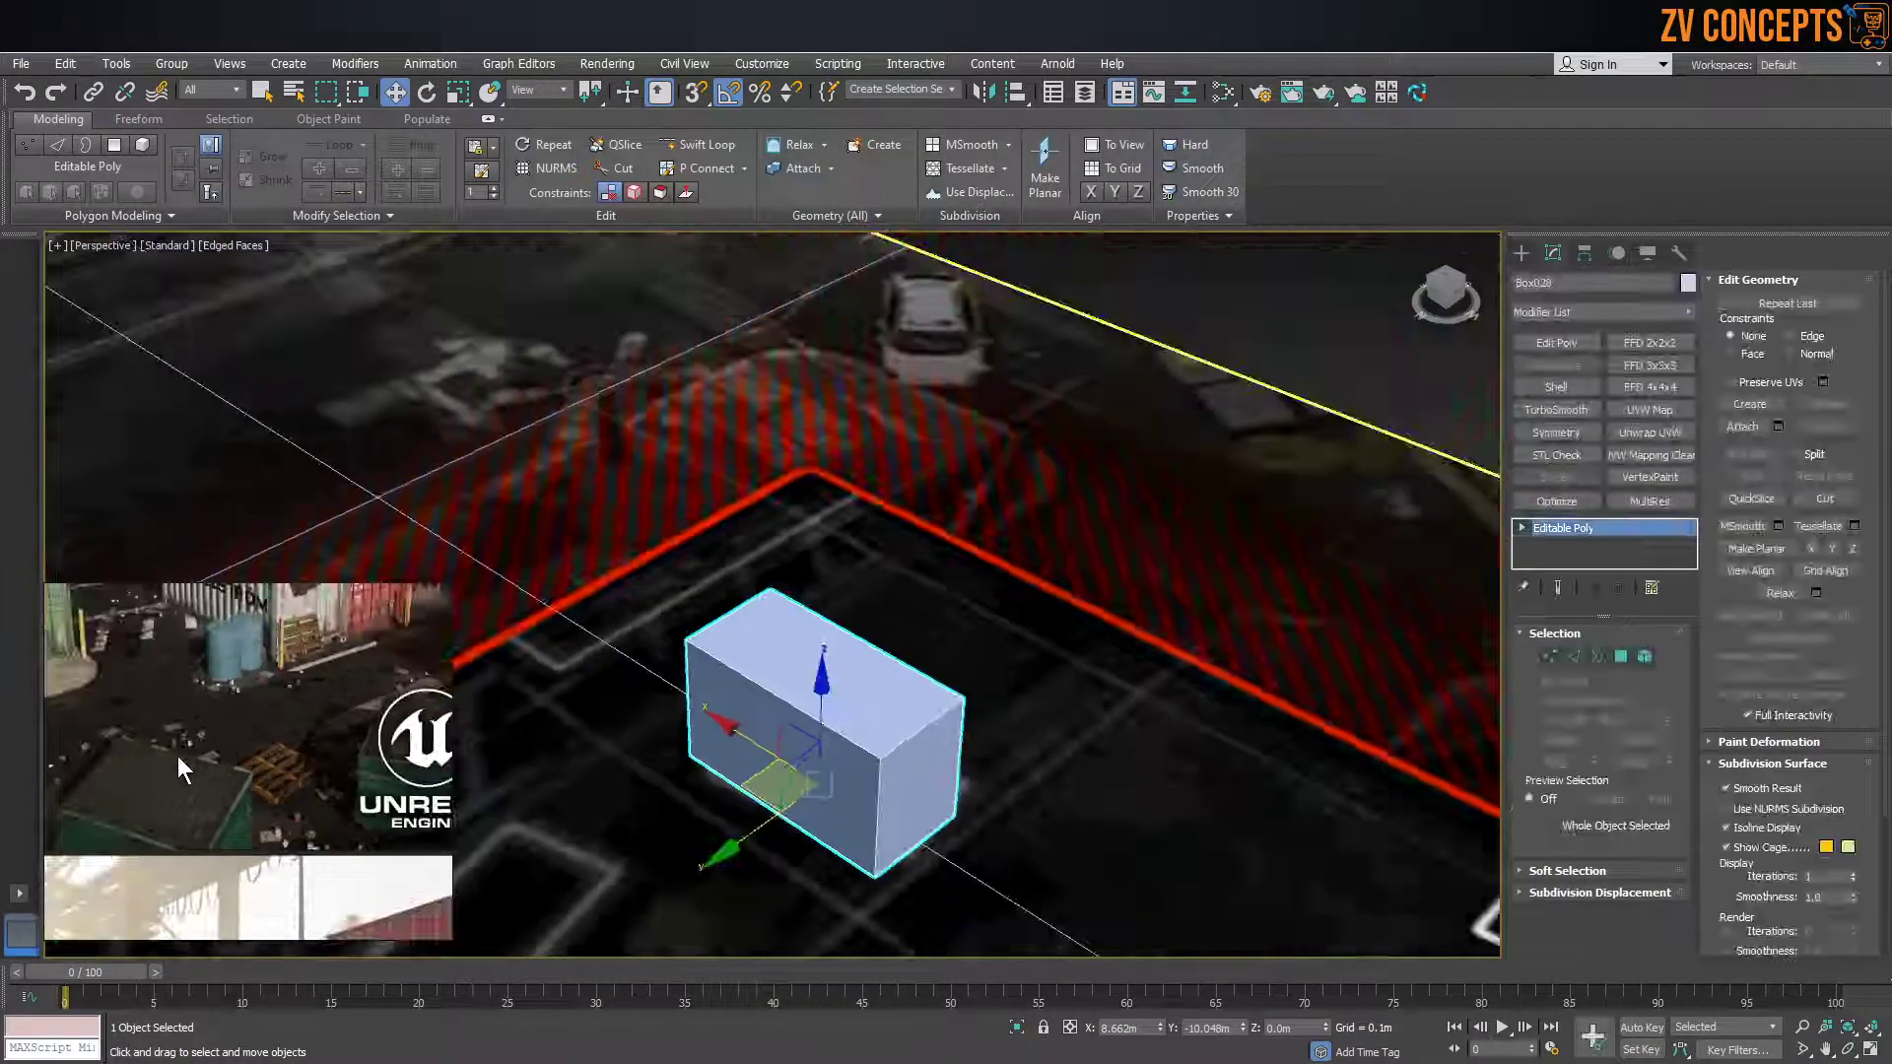
pyautogui.click(1575, 658)
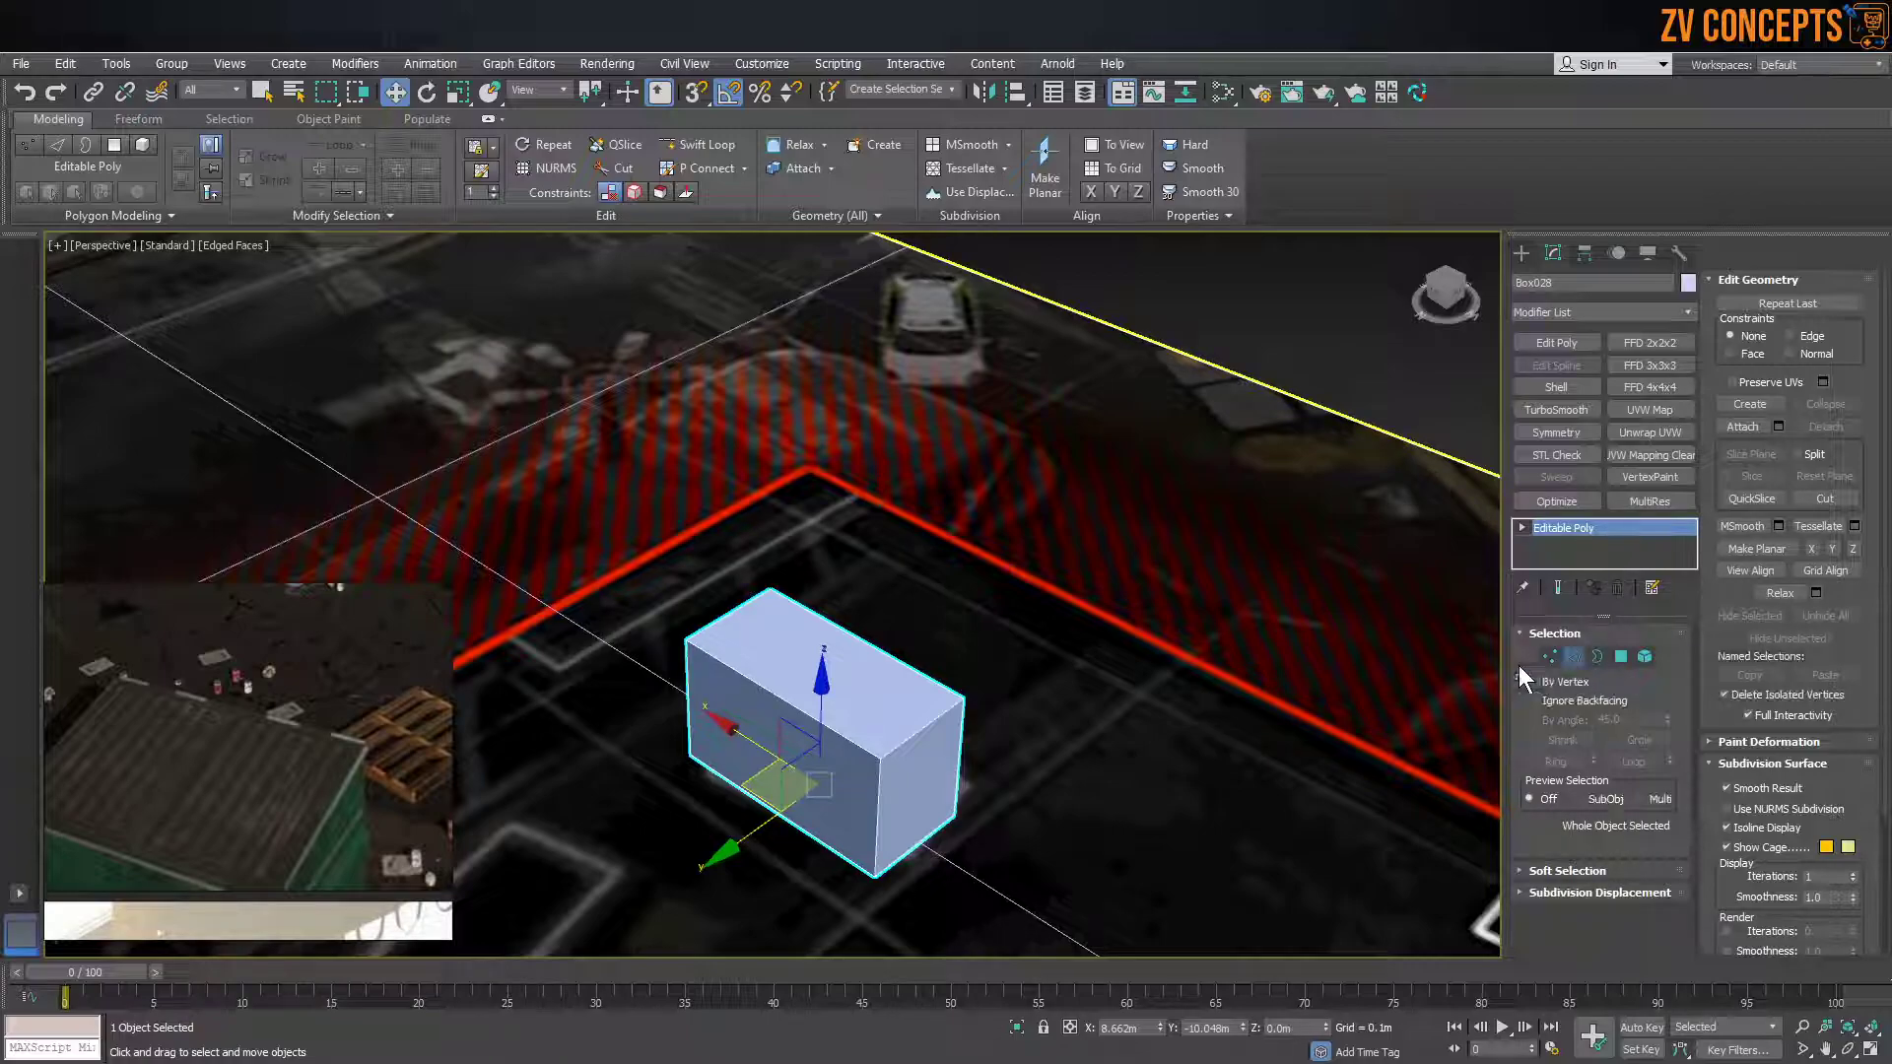
pyautogui.click(804, 712)
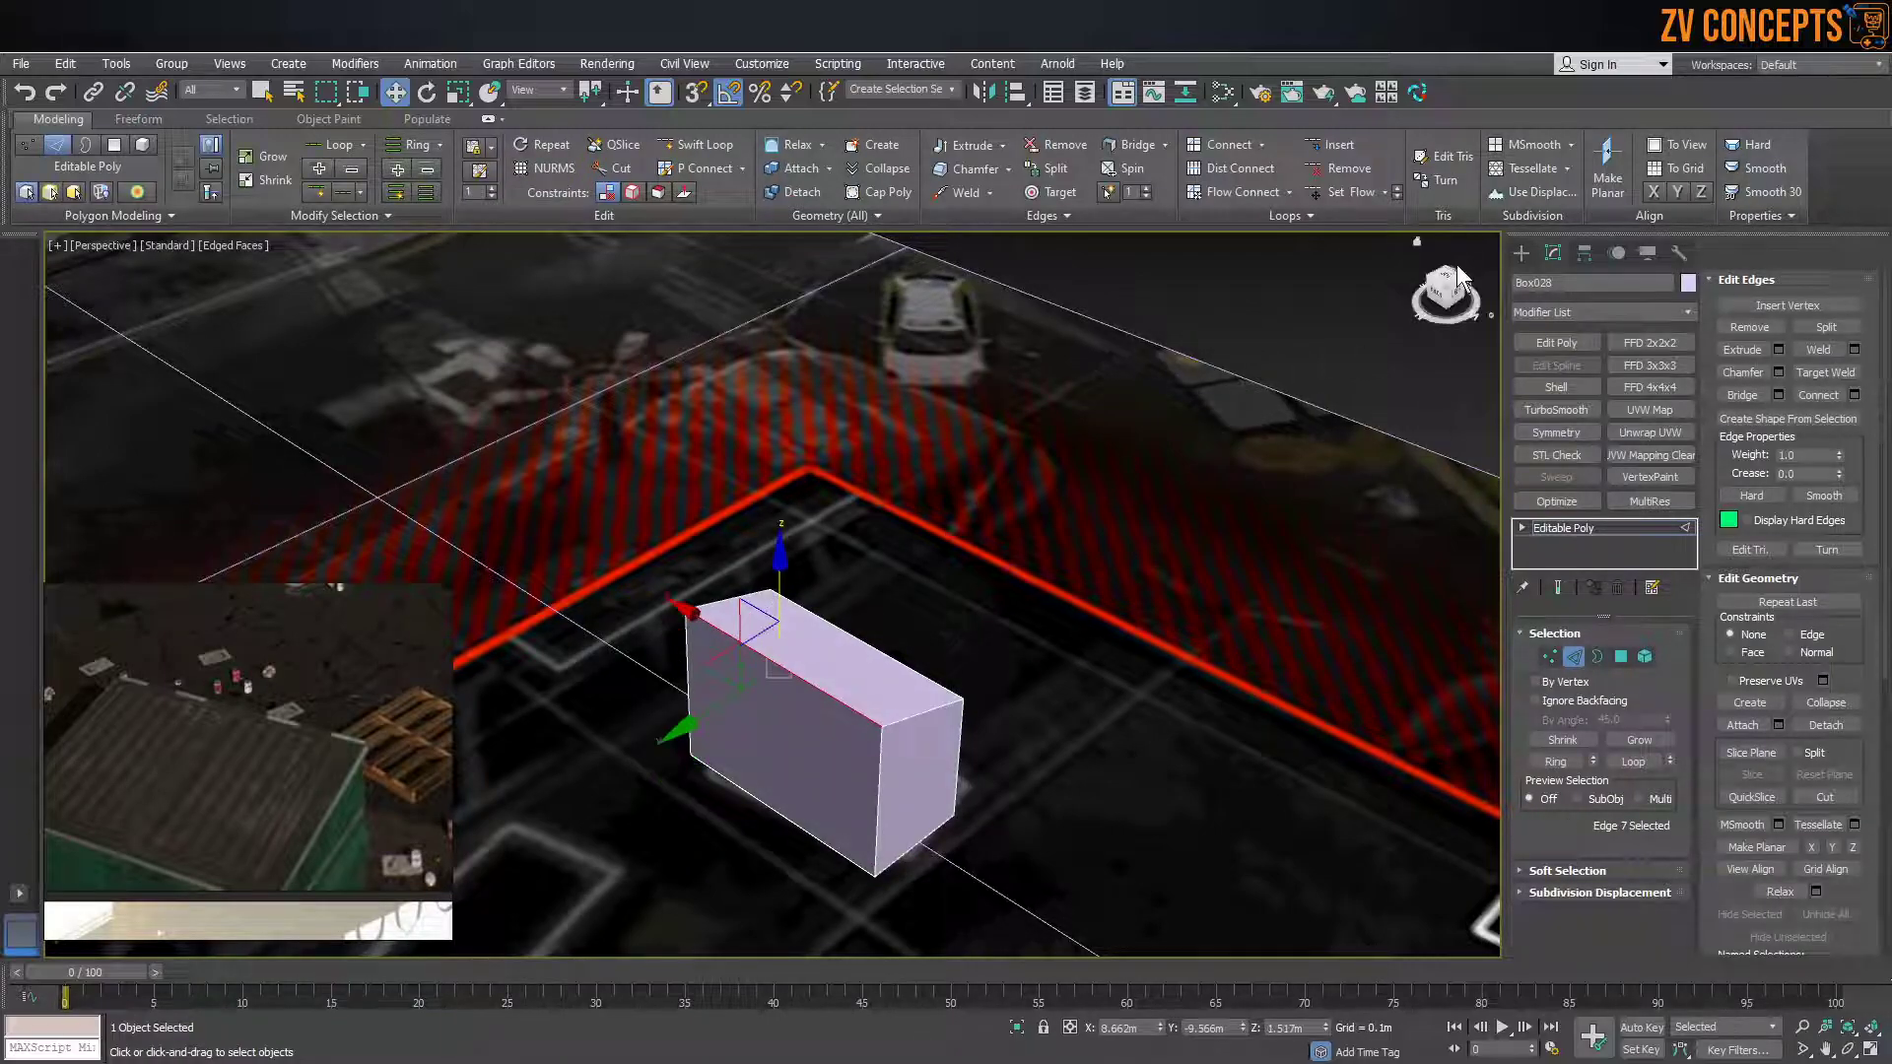
pyautogui.click(1521, 254)
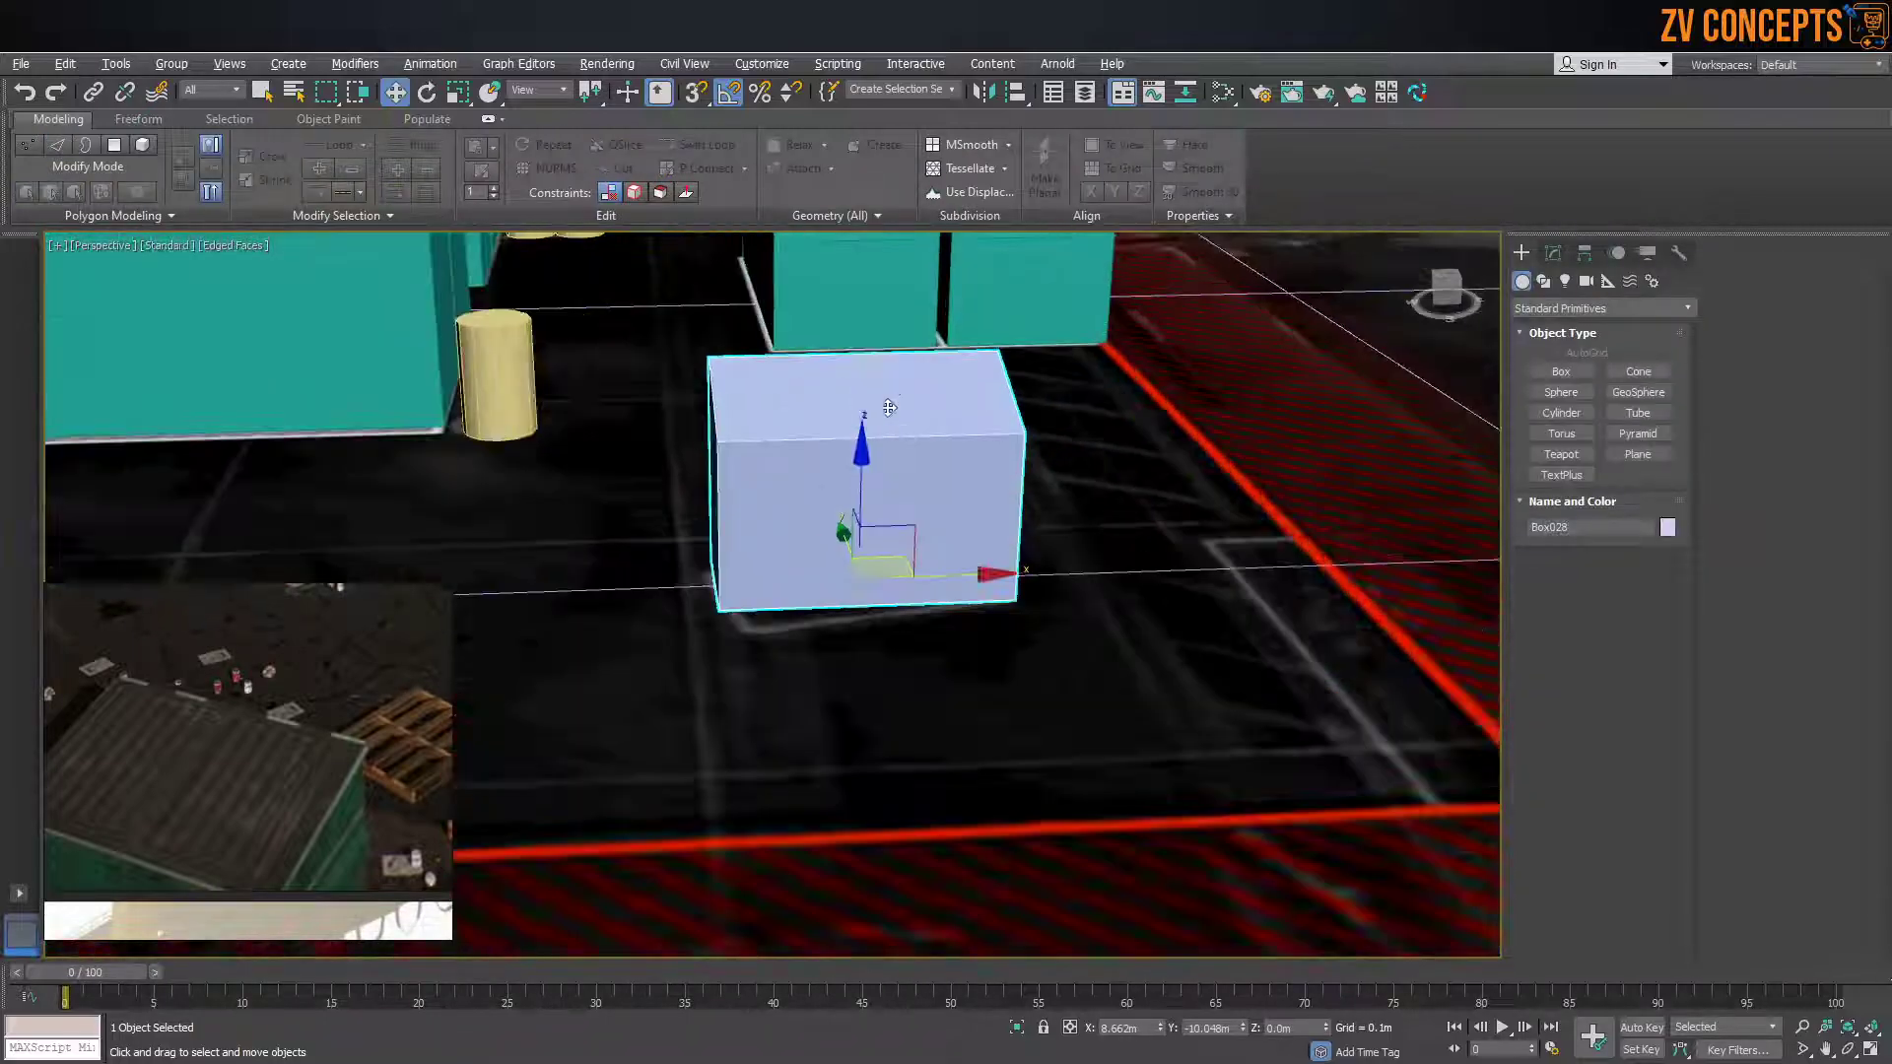
# Rotate the sloped dumpster box and nudge it along Y to fit over its rectangle outline
pyautogui.press('e')
pyautogui.moveTo(929, 625); pyautogui.dragTo(761, 629)
pyautogui.press('w')
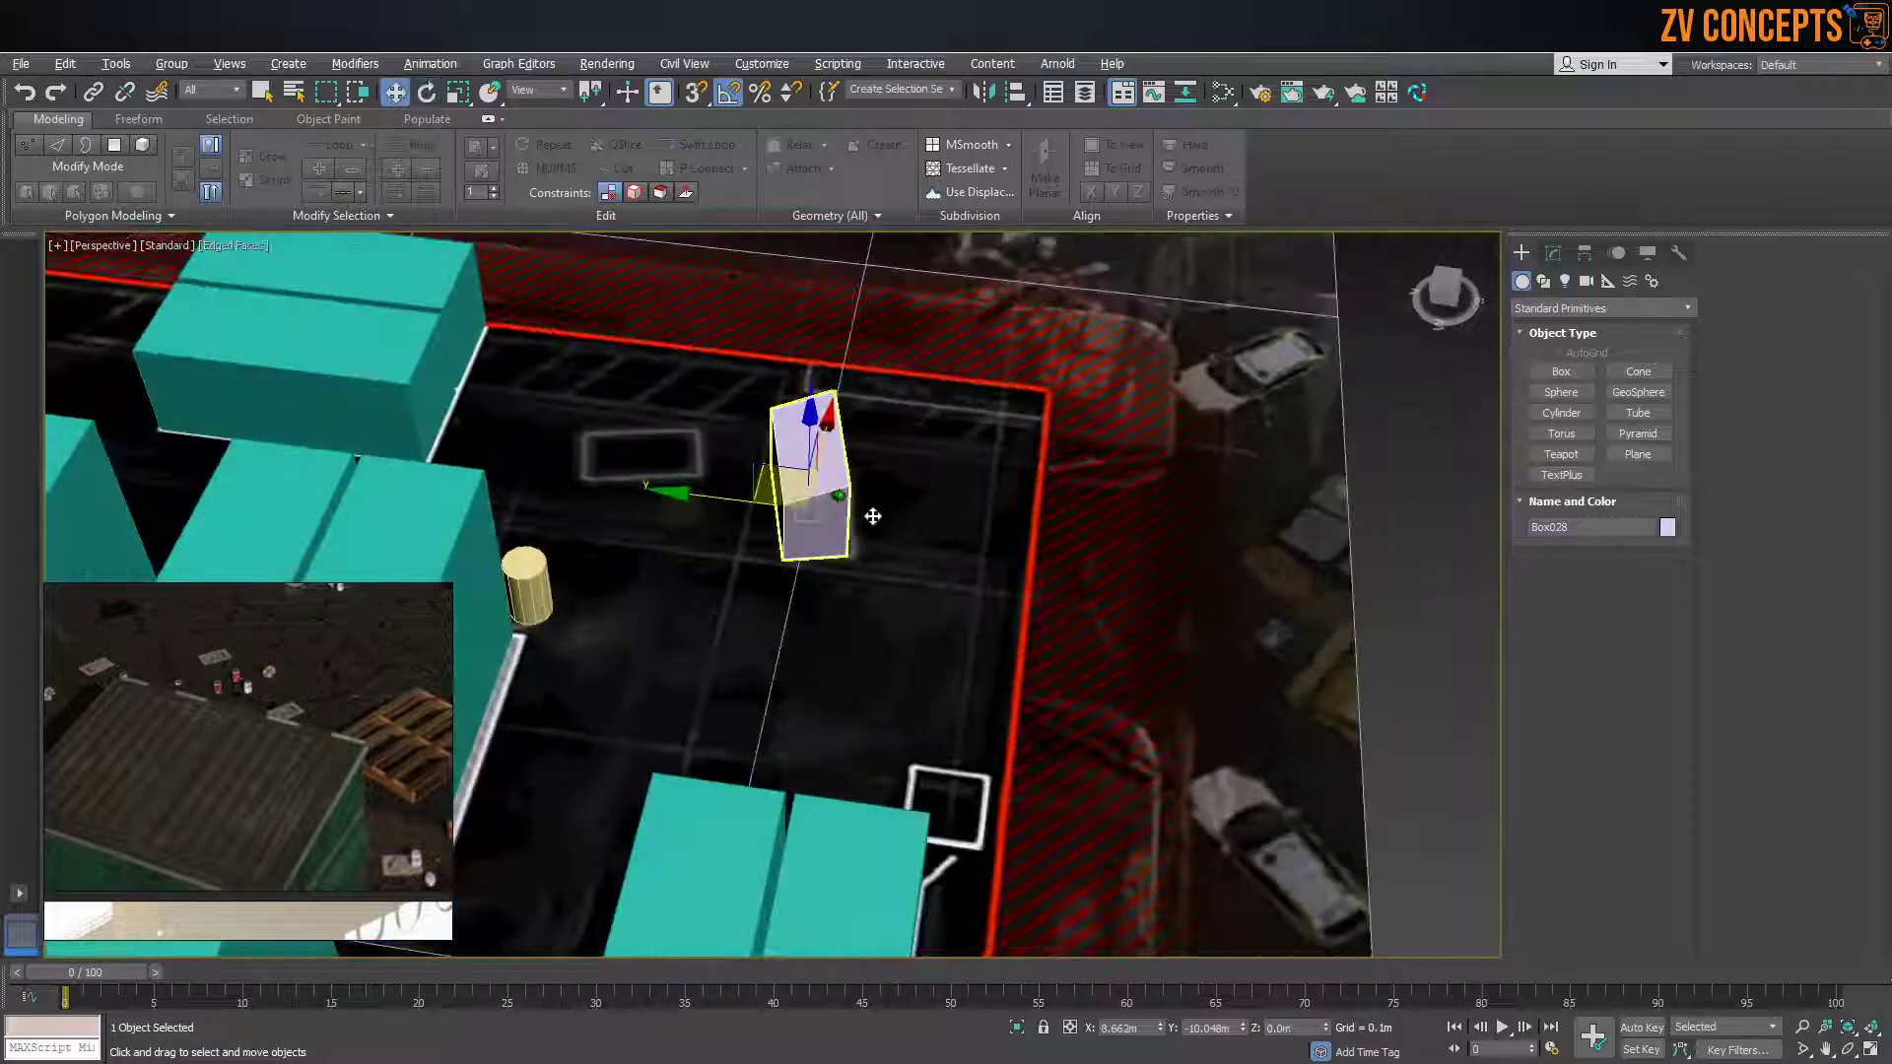
pyautogui.scroll(4, 828, 518)
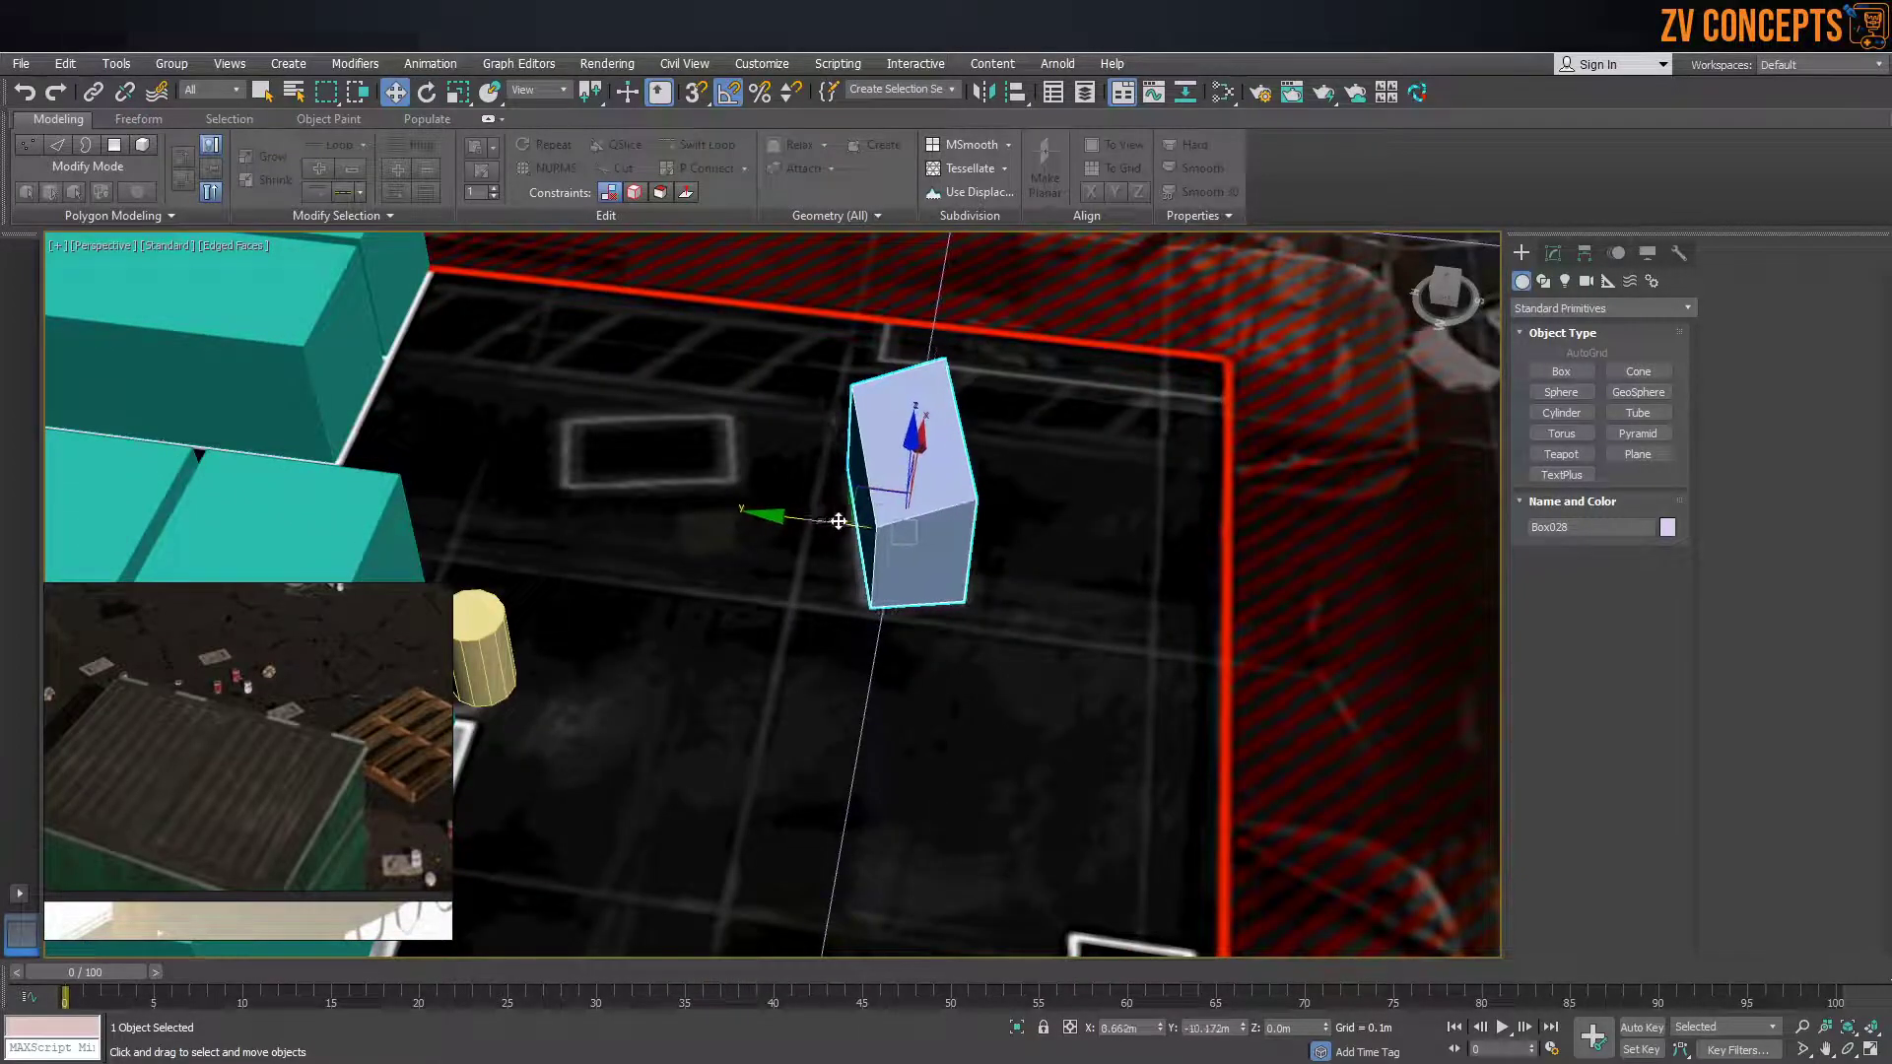
# Clone the dumpster box toward the neighbouring rectangle outline and rotate the copy about a quarter turn
pyautogui.keyDown('shift'); pyautogui.moveTo(839, 521); pyautogui.dragTo(557, 487); pyautogui.keyUp('shift')
pyautogui.click(942, 640)
pyautogui.press('e')
pyautogui.moveTo(663, 591); pyautogui.dragTo(781, 567)
pyautogui.press('w')
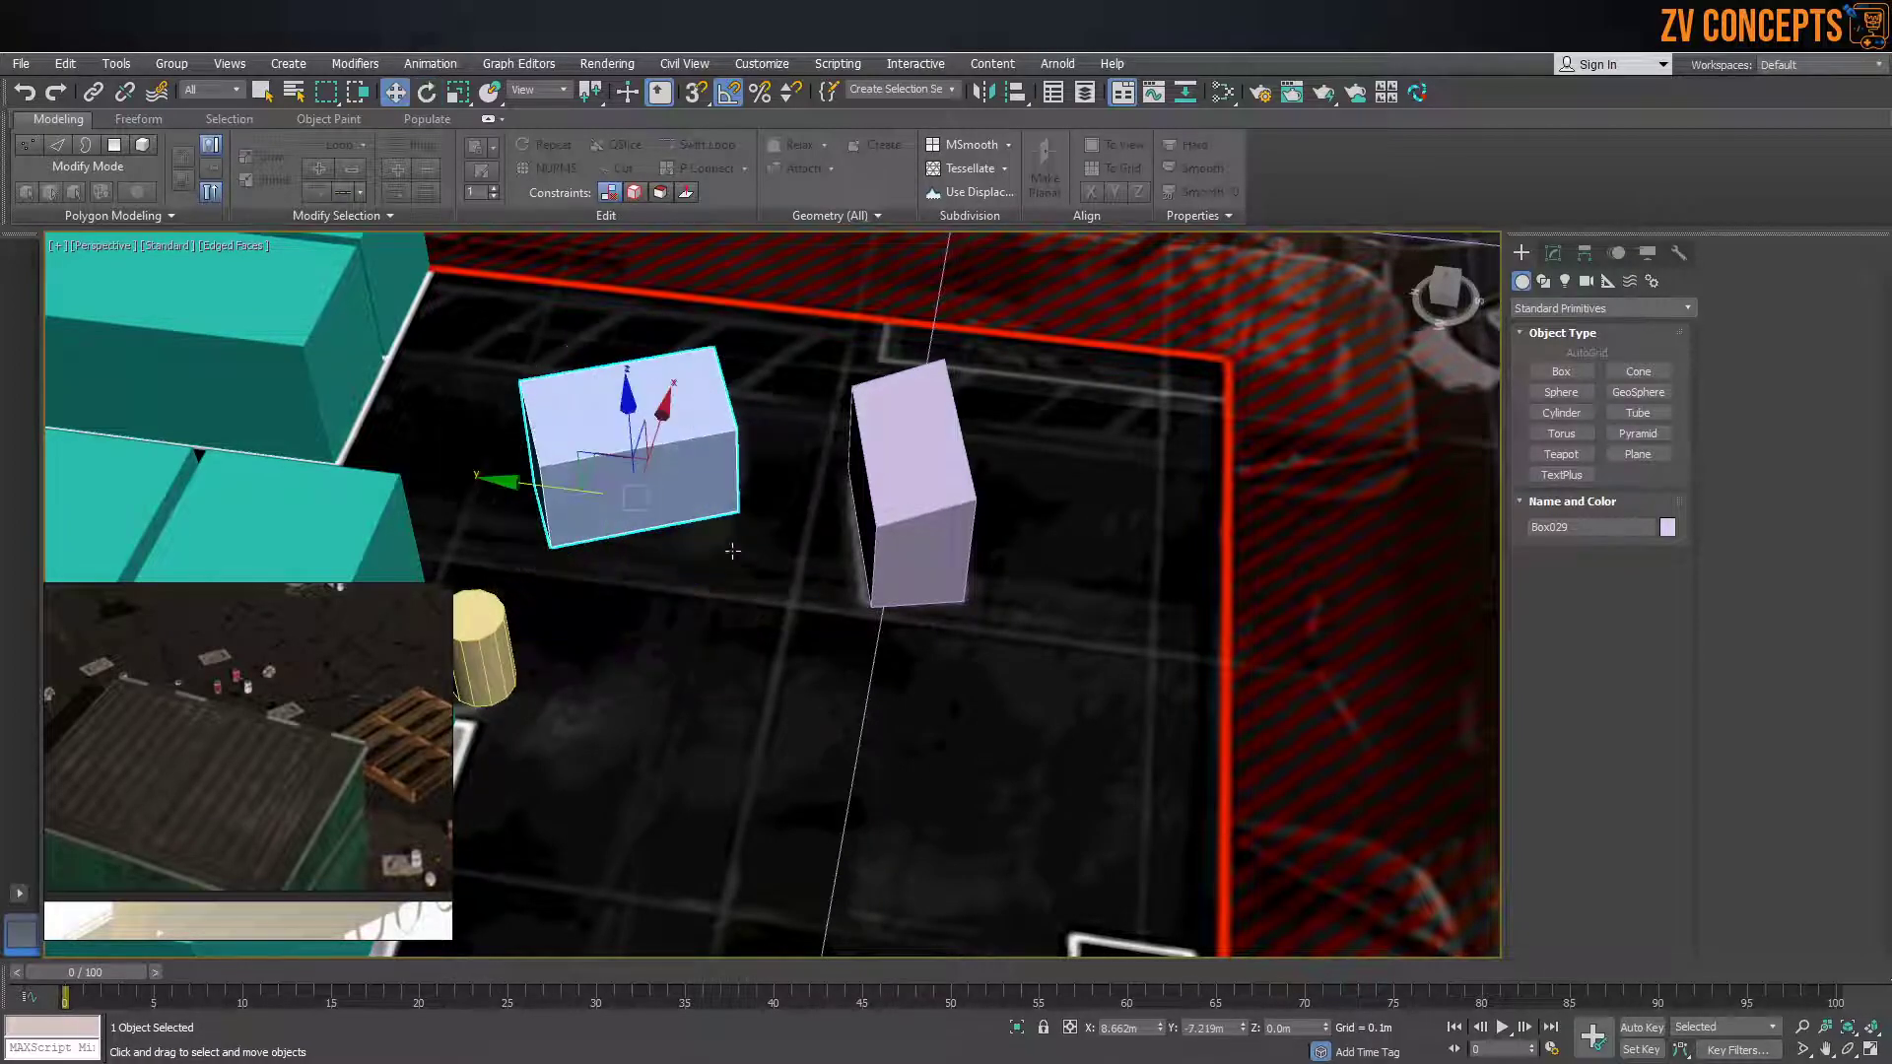
# Move the dumpster copy along X to 9.463 m over its rectangle outline and adjust its rotation to match
pyautogui.keyDown('alt'); pyautogui.moveTo(748, 558); pyautogui.dragTo(703, 506, button='middle'); pyautogui.keyUp('alt')
pyautogui.moveTo(579, 418); pyautogui.dragTo(558, 363)
pyautogui.press('e')
pyautogui.moveTo(691, 507); pyautogui.dragTo(668, 505)
pyautogui.scroll(-5, 668, 505)
pyautogui.keyDown('alt'); pyautogui.moveTo(670, 505); pyautogui.dragTo(748, 549, button='middle'); pyautogui.keyUp('alt')
pyautogui.scroll(4, 806, 567)
pyautogui.press('w')
# Clone the light blue box along X to the square outline at the other end of the edge container block
pyautogui.keyDown('alt'); pyautogui.moveTo(931, 518); pyautogui.dragTo(729, 482, button='middle'); pyautogui.keyUp('alt')
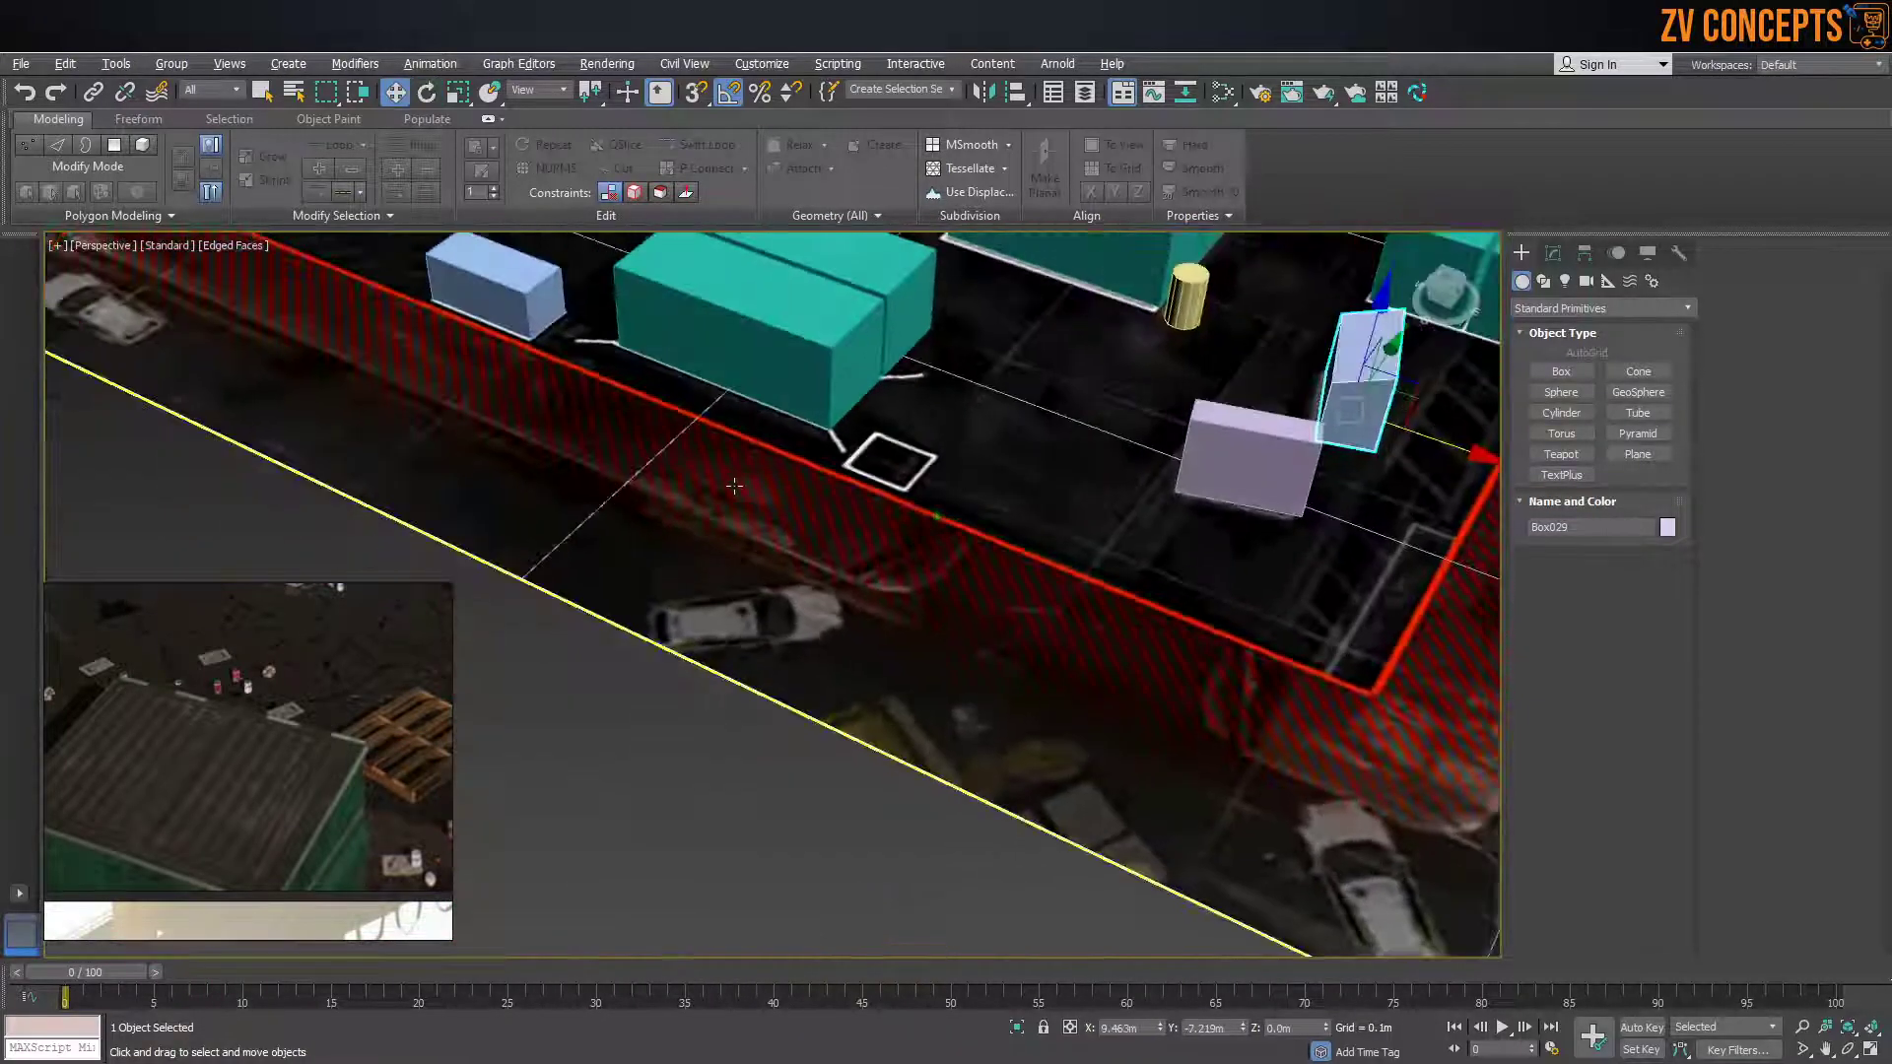
pyautogui.scroll(-4, 729, 482)
pyautogui.scroll(5, 683, 374)
pyautogui.moveTo(682, 374); pyautogui.dragTo(686, 523, button='middle')
pyautogui.click(568, 542)
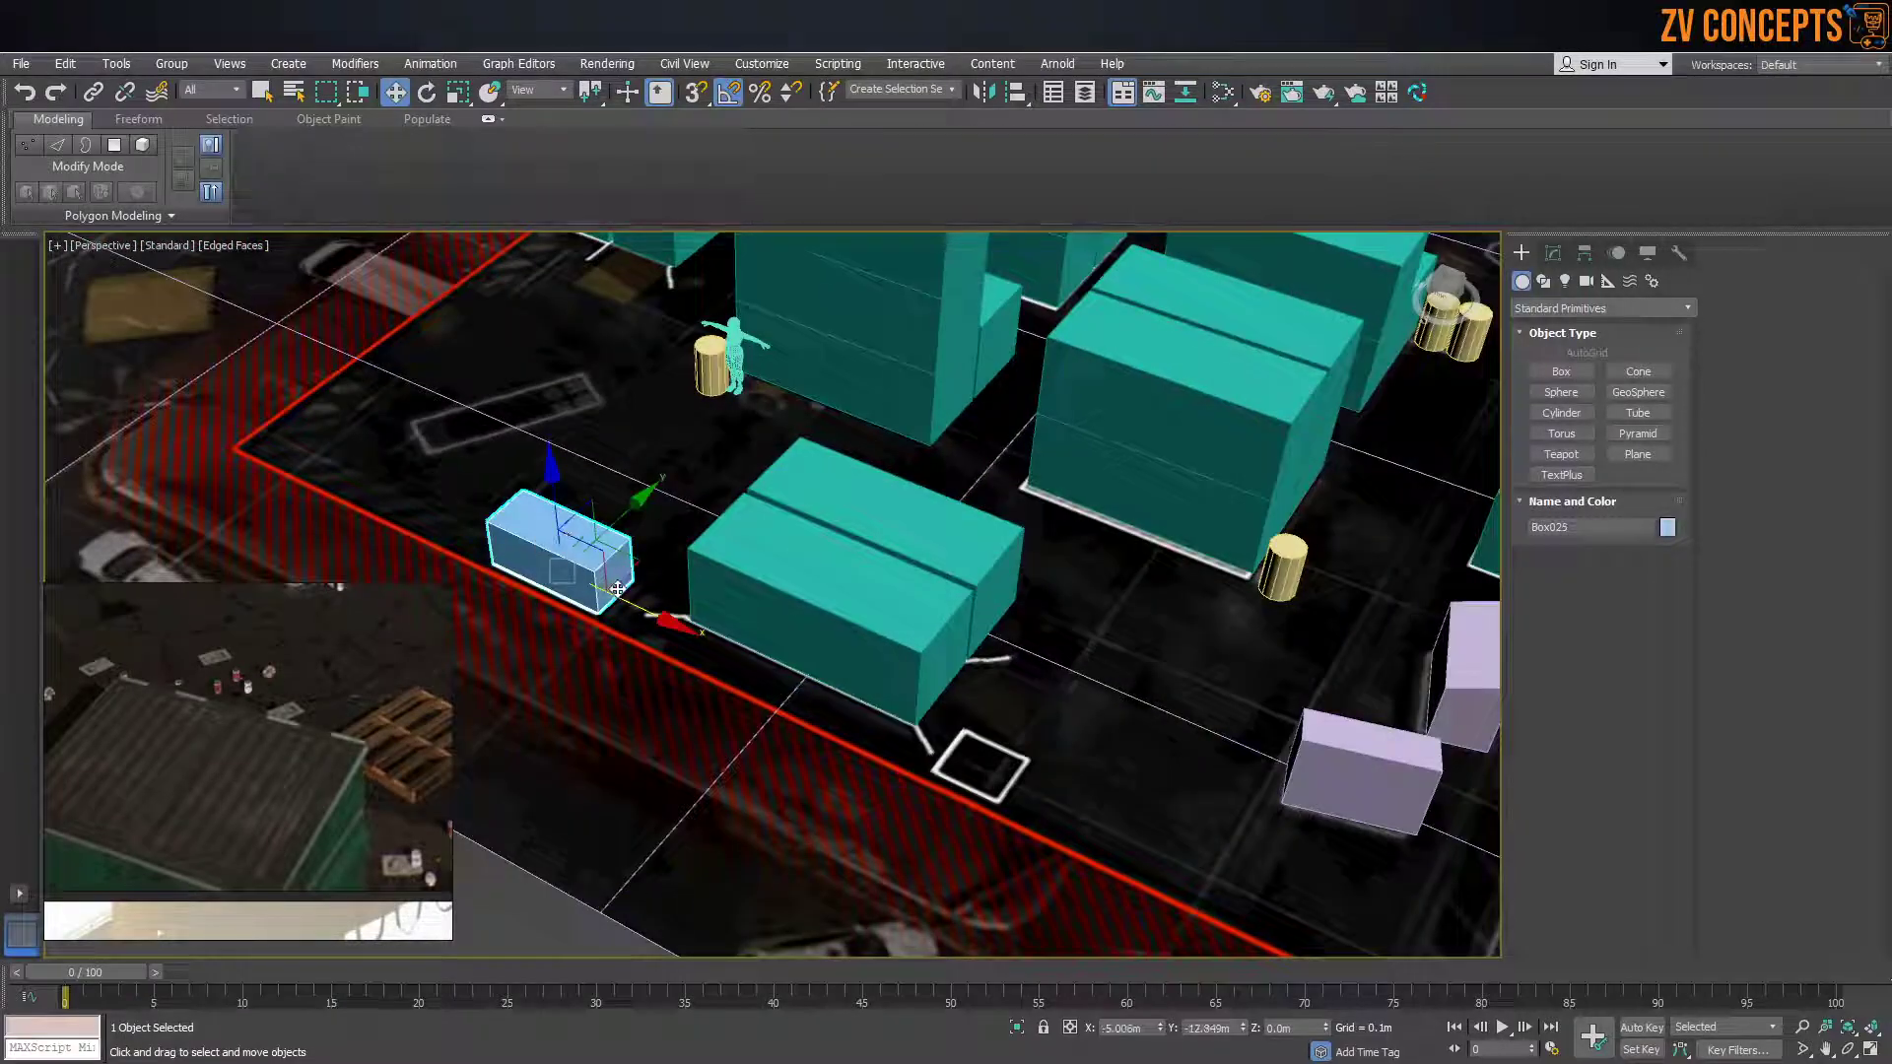
pyautogui.moveTo(615, 588)
pyautogui.keyDown('shift'); pyautogui.mouseDown()
pyautogui.moveTo(1085, 723)
pyautogui.moveTo(1062, 717)
pyautogui.mouseUp(); pyautogui.keyUp('shift')
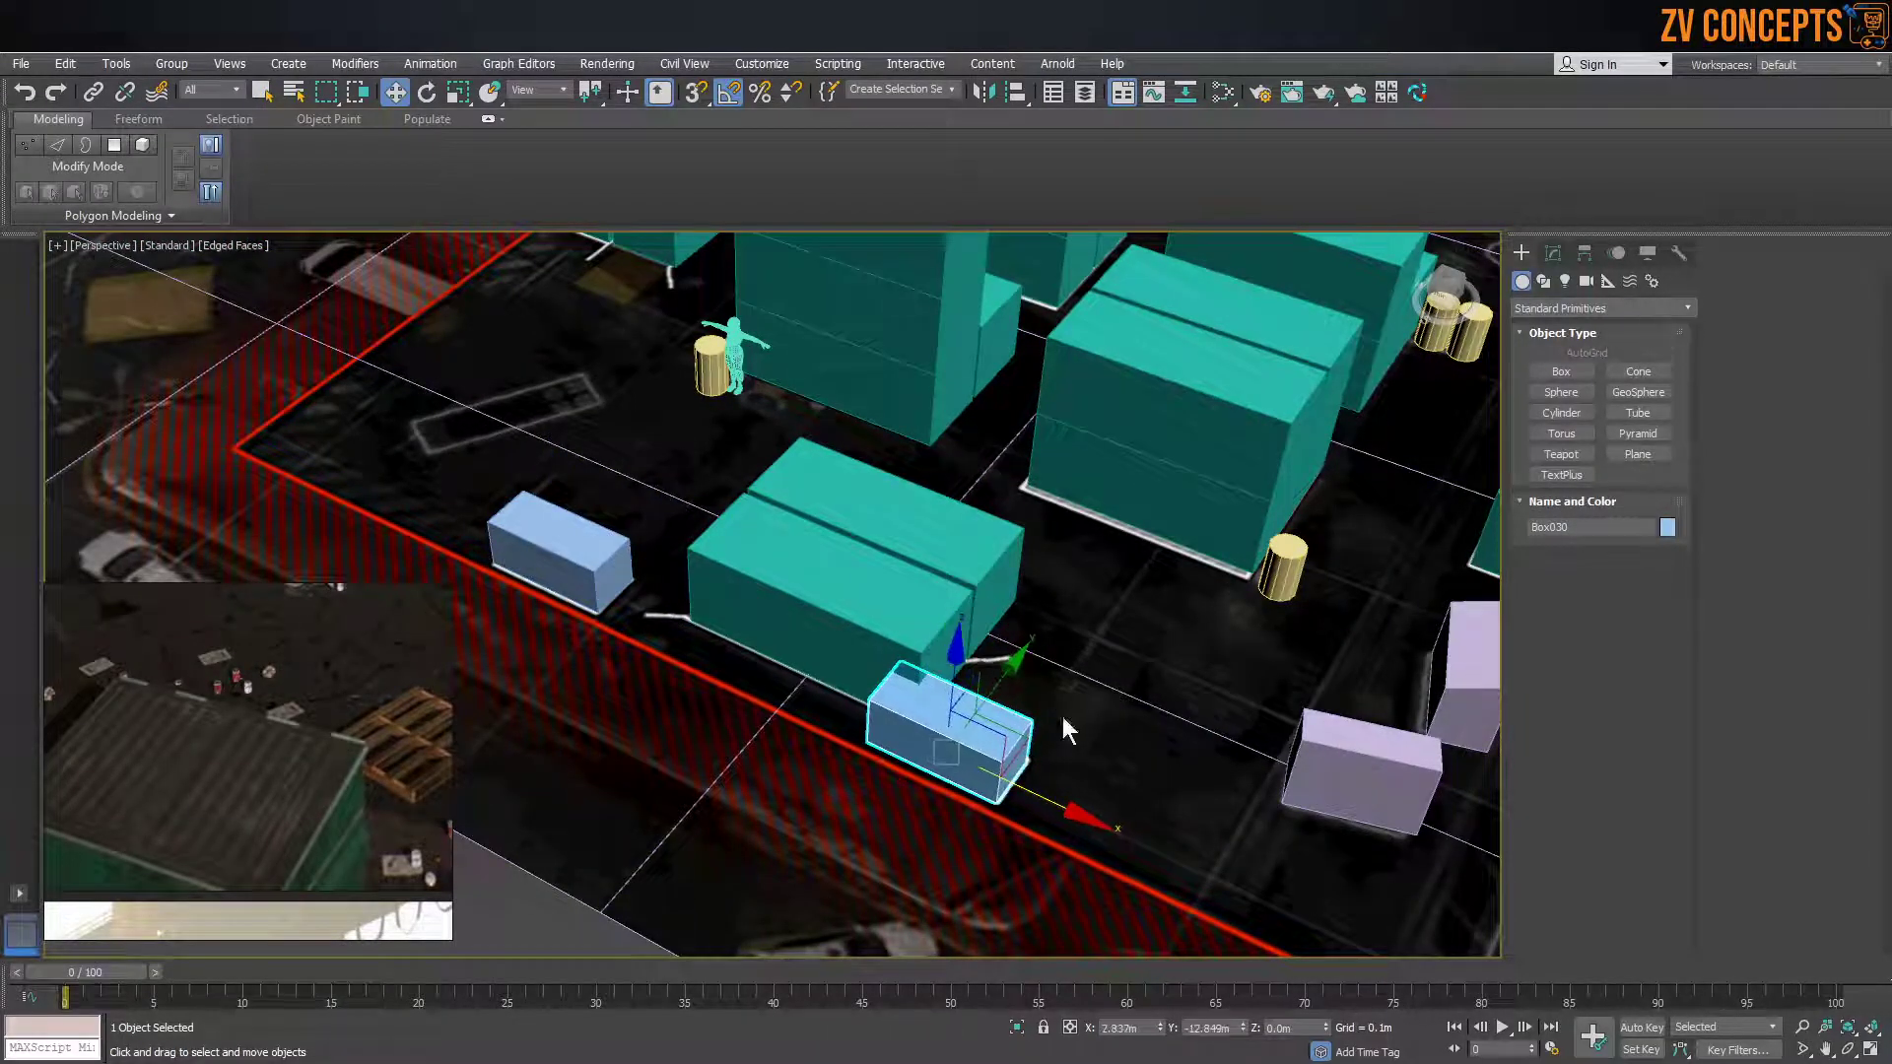
pyautogui.click(944, 636)
pyautogui.scroll(5, 970, 702)
pyautogui.rightClick(968, 700)
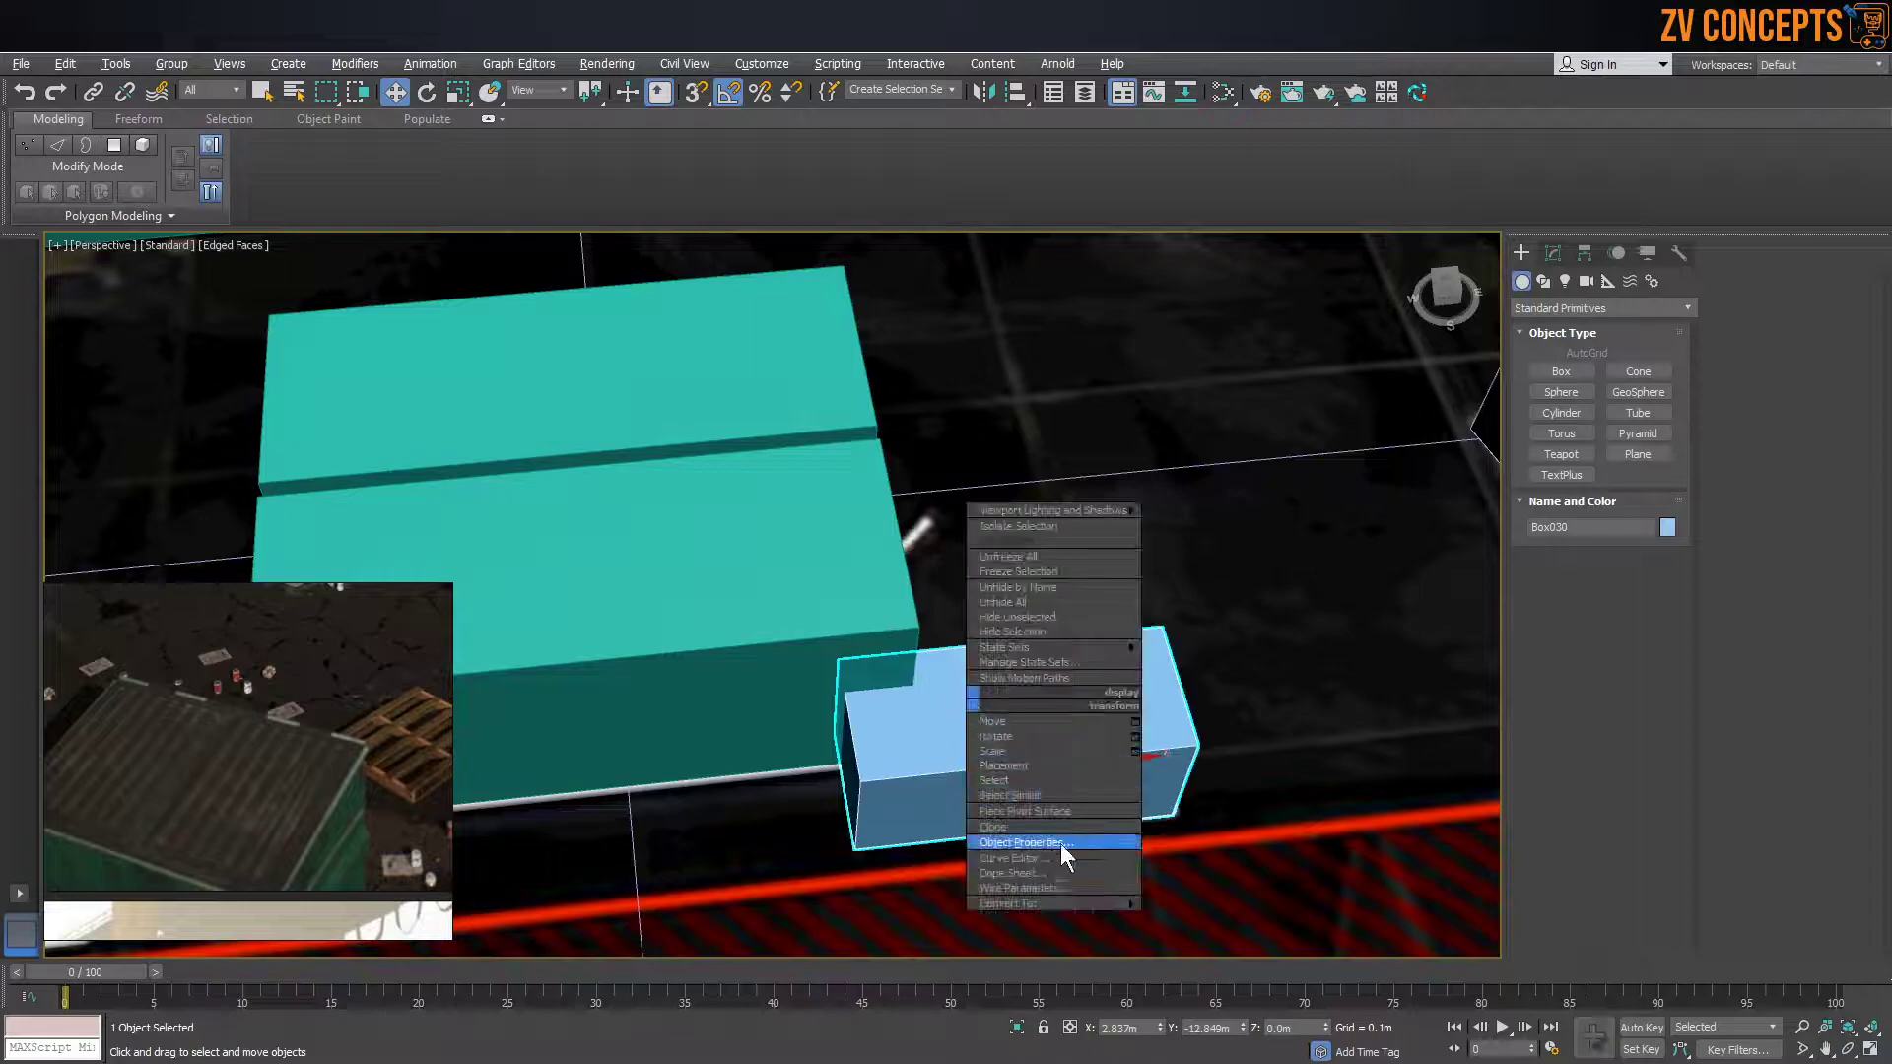
pyautogui.moveTo(1129, 903)
pyautogui.click(1243, 873)
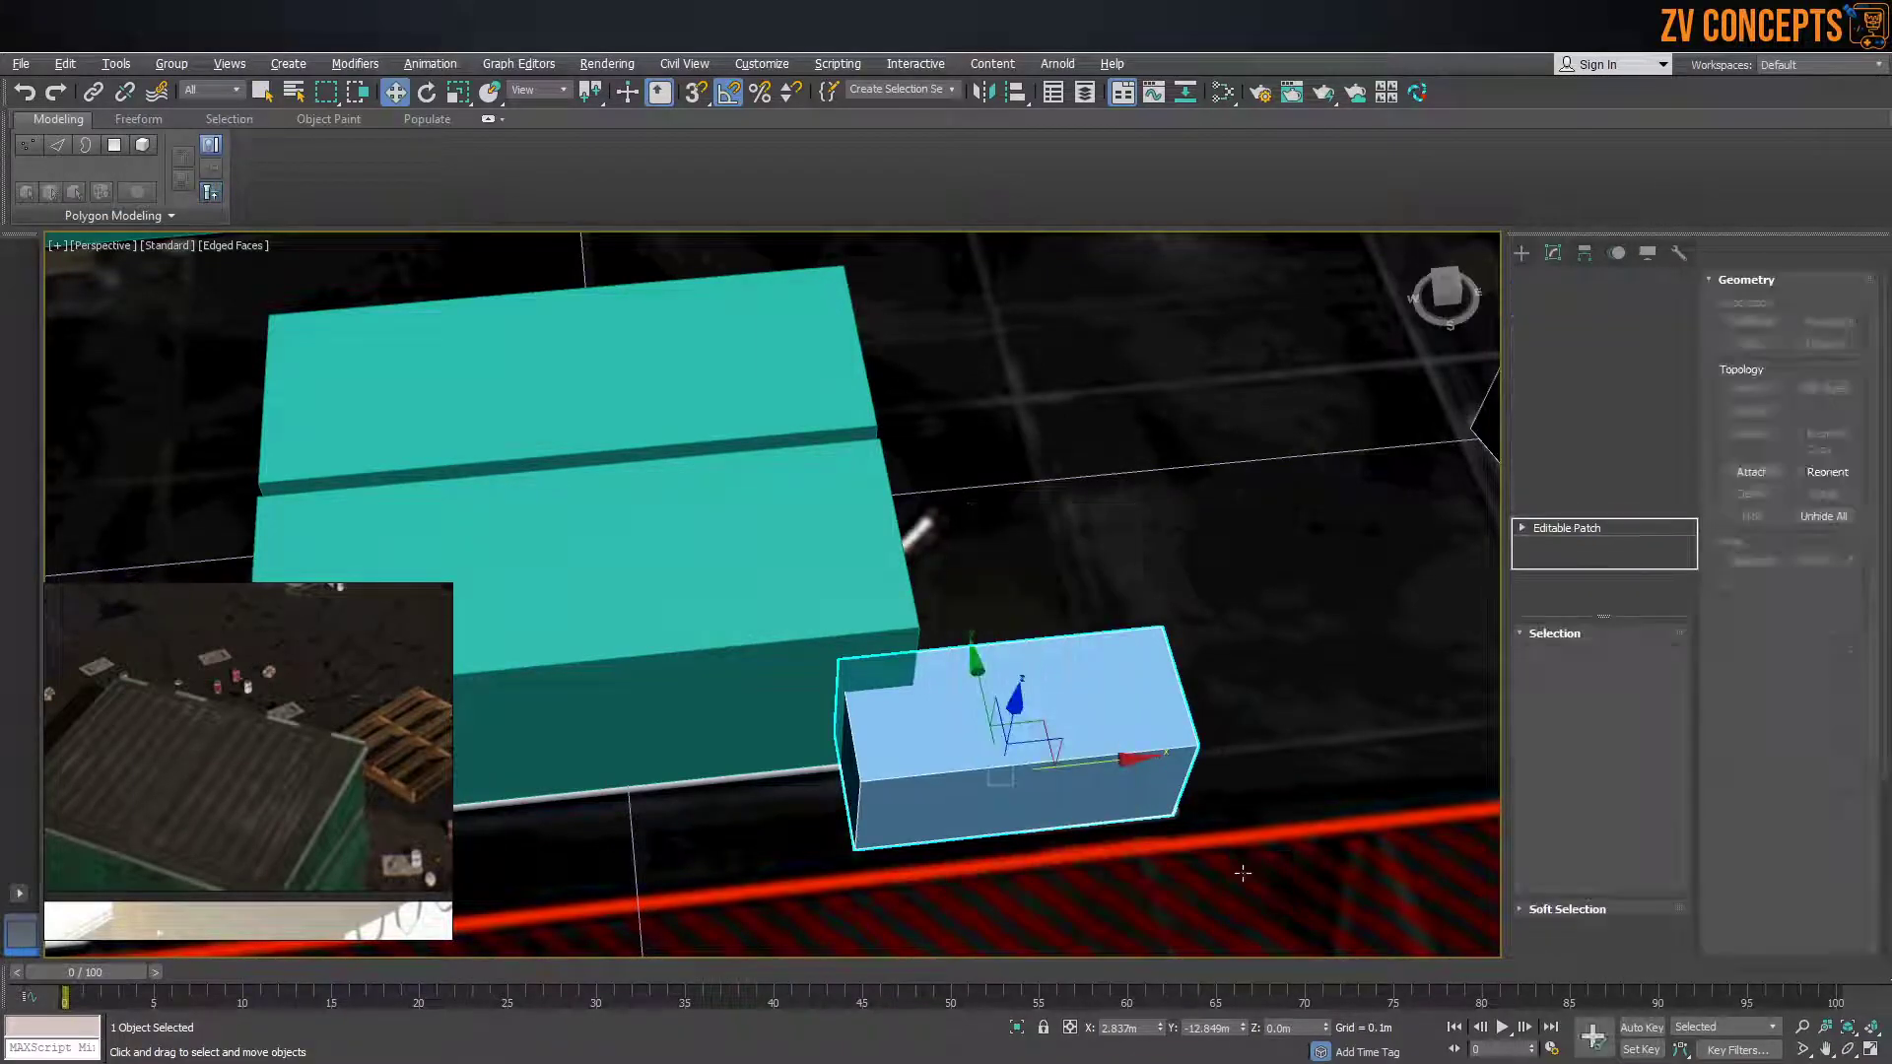
pyautogui.rightClick(1078, 755)
pyautogui.moveTo(1218, 967)
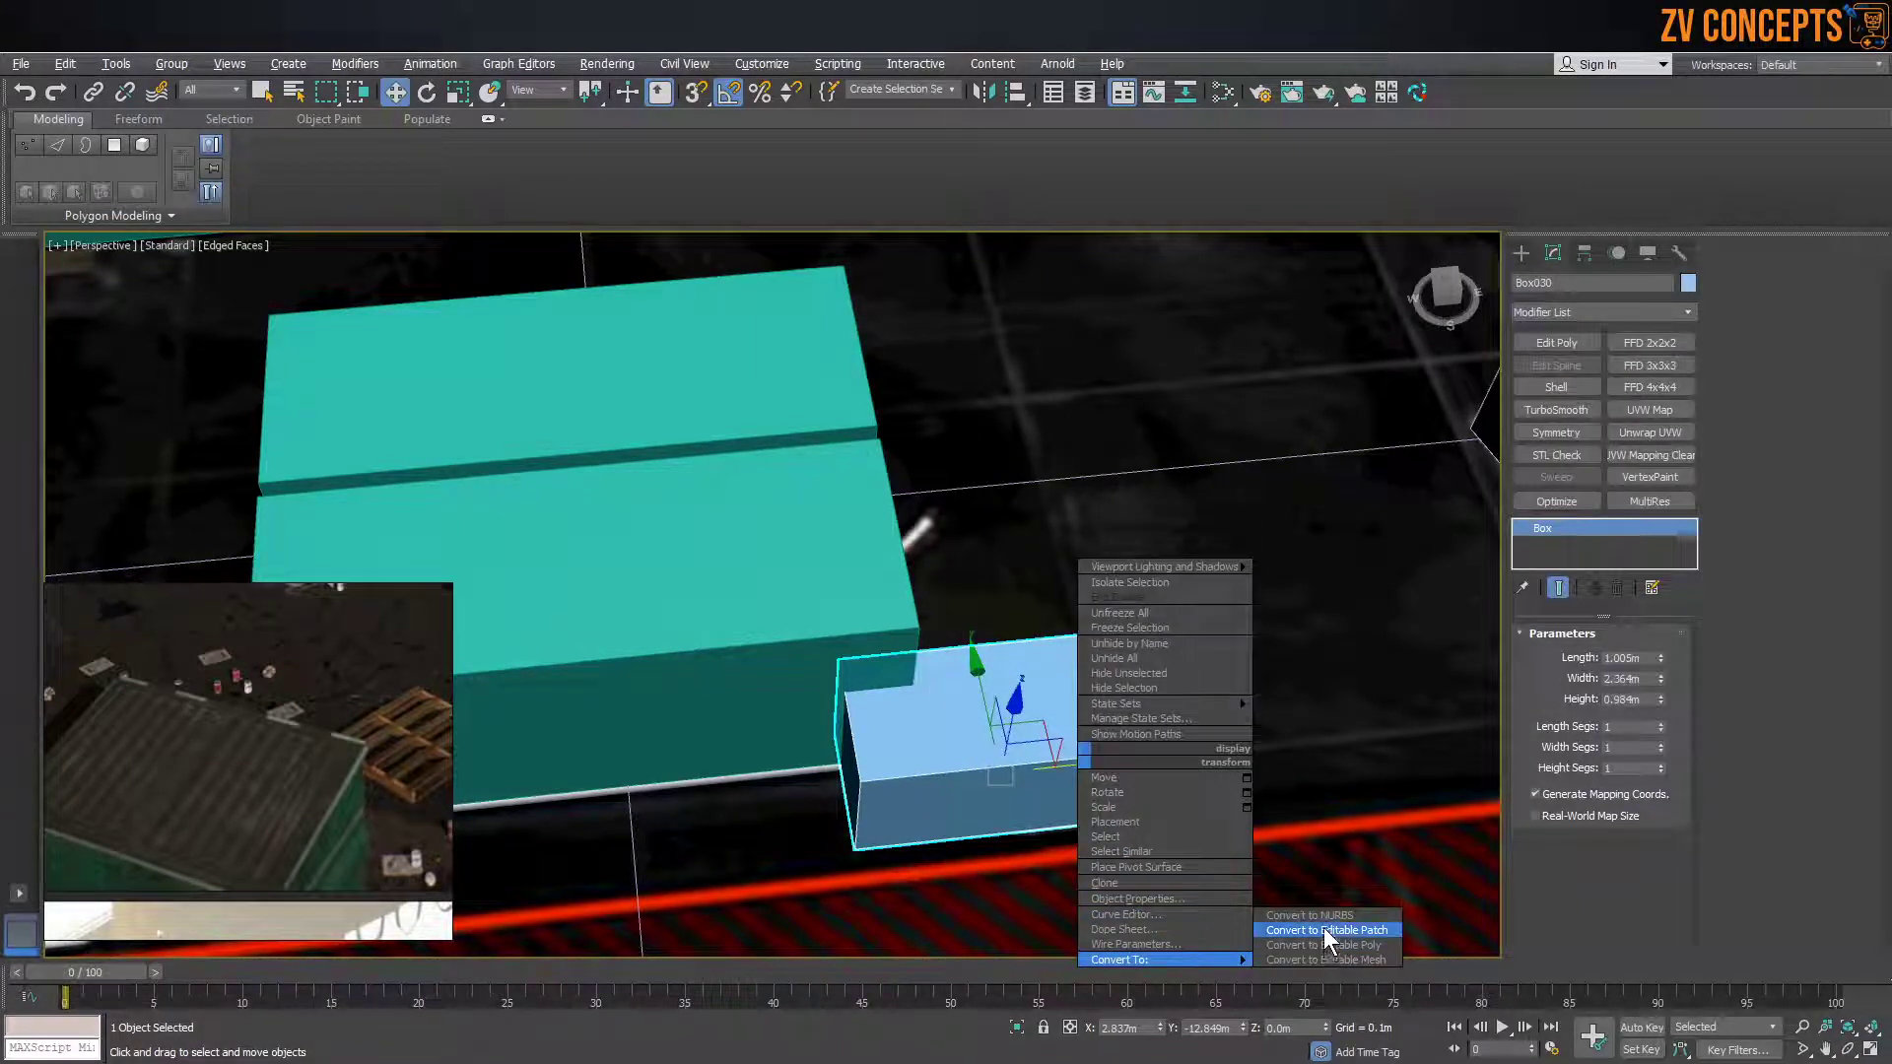
# Reduce the cloned blue box's width to 1.064 m and move it along X to 3.456 m over the square outline
pyautogui.click(1662, 672)
pyautogui.moveTo(1661, 680); pyautogui.dragTo(1685, 739)
pyautogui.moveTo(1153, 756); pyautogui.dragTo(1239, 746)
# Examine the placed containers and props from all sides of the map and select the whole blockout
pyautogui.scroll(-7, 1120, 670)
pyautogui.scroll(-5, 1019, 603)
pyautogui.scroll(10, 906, 468)
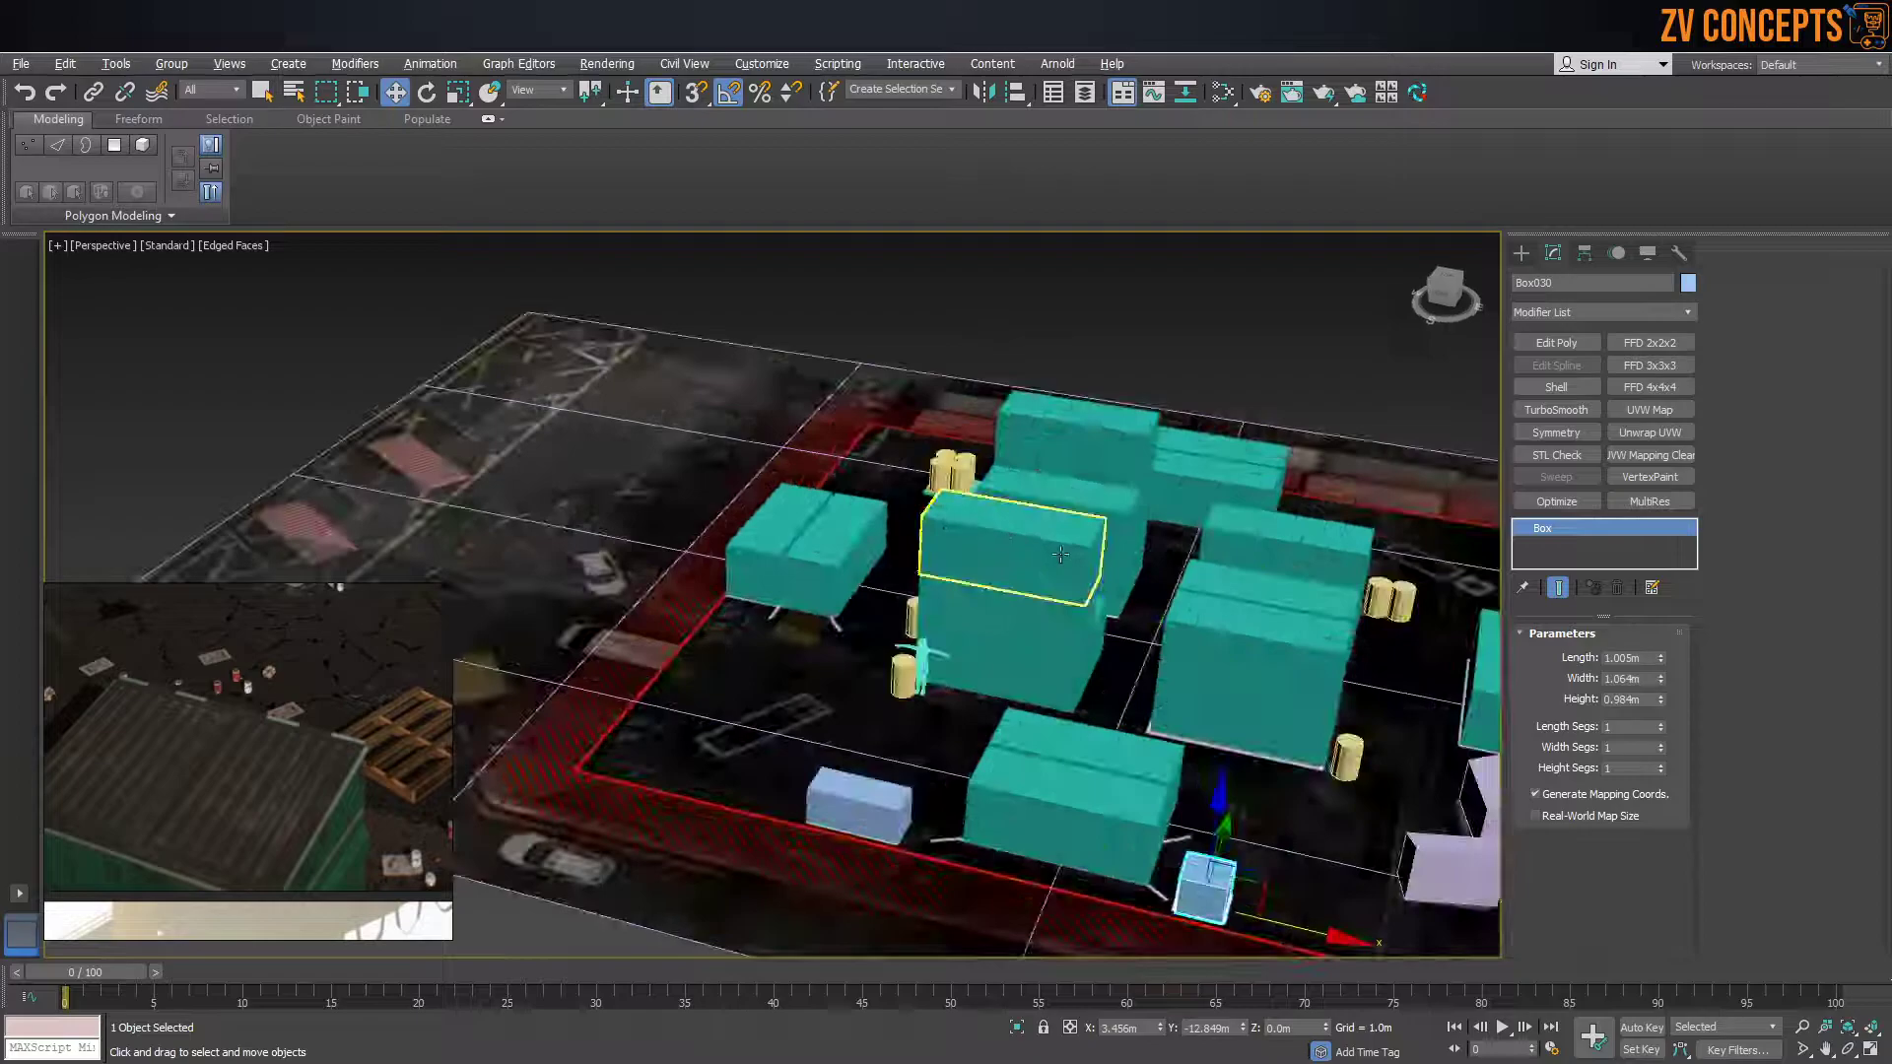
pyautogui.keyDown('alt'); pyautogui.moveTo(910, 471); pyautogui.dragTo(1088, 461, button='middle'); pyautogui.keyUp('alt')
pyautogui.keyDown('alt'); pyautogui.moveTo(848, 368); pyautogui.dragTo(996, 423, button='middle'); pyautogui.keyUp('alt')
pyautogui.scroll(6, 819, 377)
pyautogui.click(867, 473)
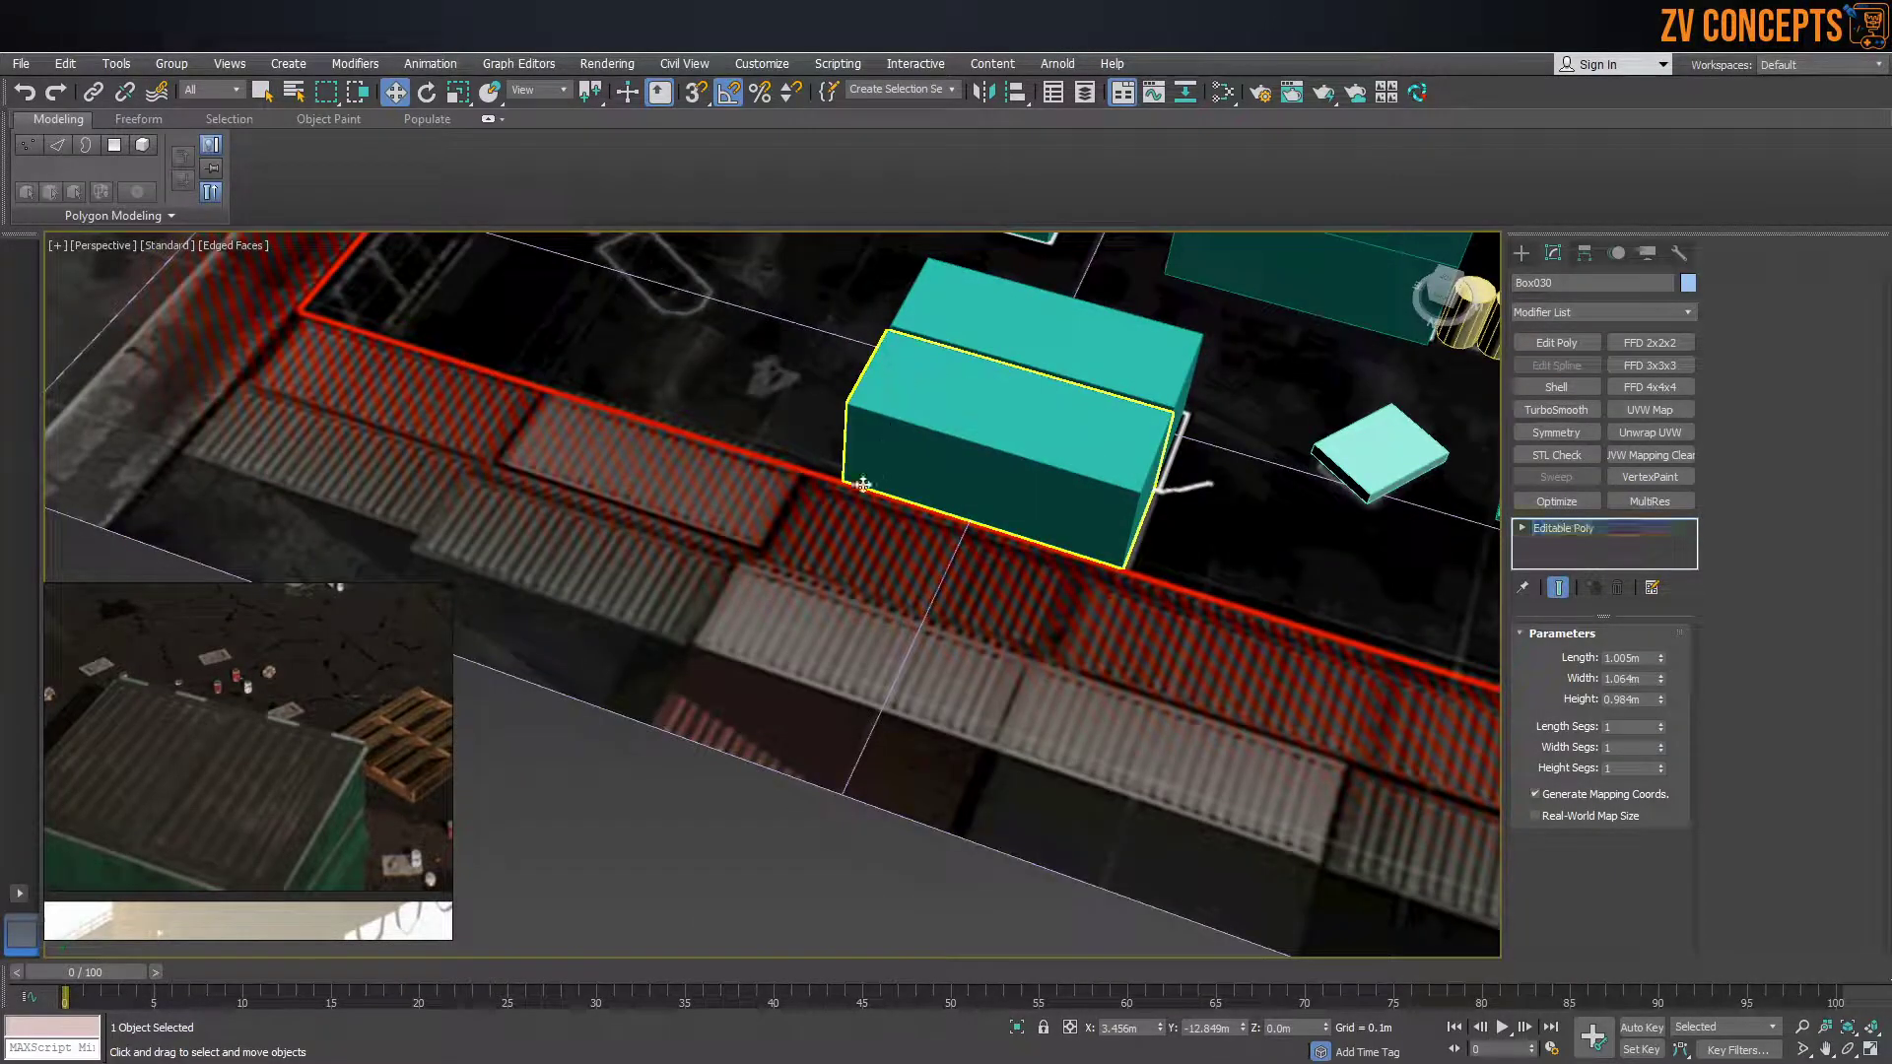
pyautogui.scroll(3, 209, 660)
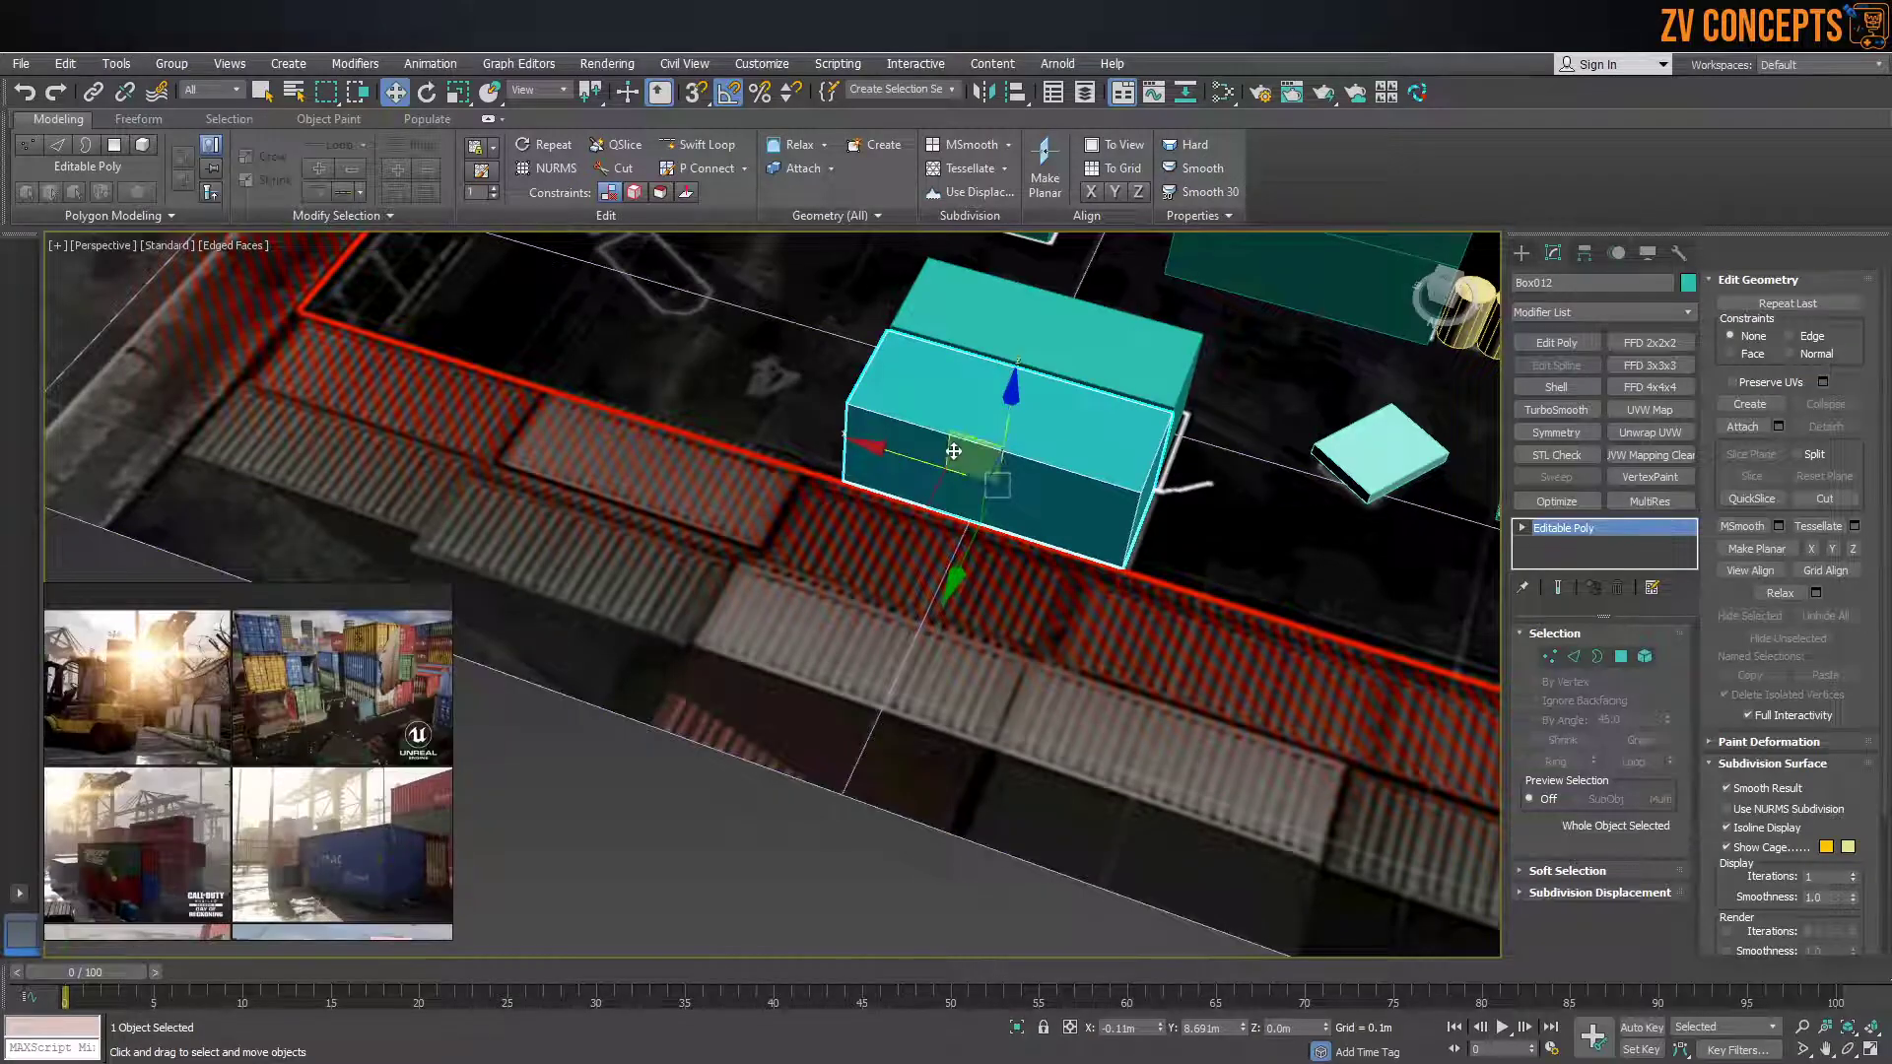
pyautogui.scroll(-4, 953, 451)
pyautogui.keyDown('alt'); pyautogui.moveTo(837, 443); pyautogui.dragTo(945, 416, button='middle'); pyautogui.keyUp('alt')
pyautogui.scroll(2, 945, 415)
pyautogui.scroll(-8, 945, 415)
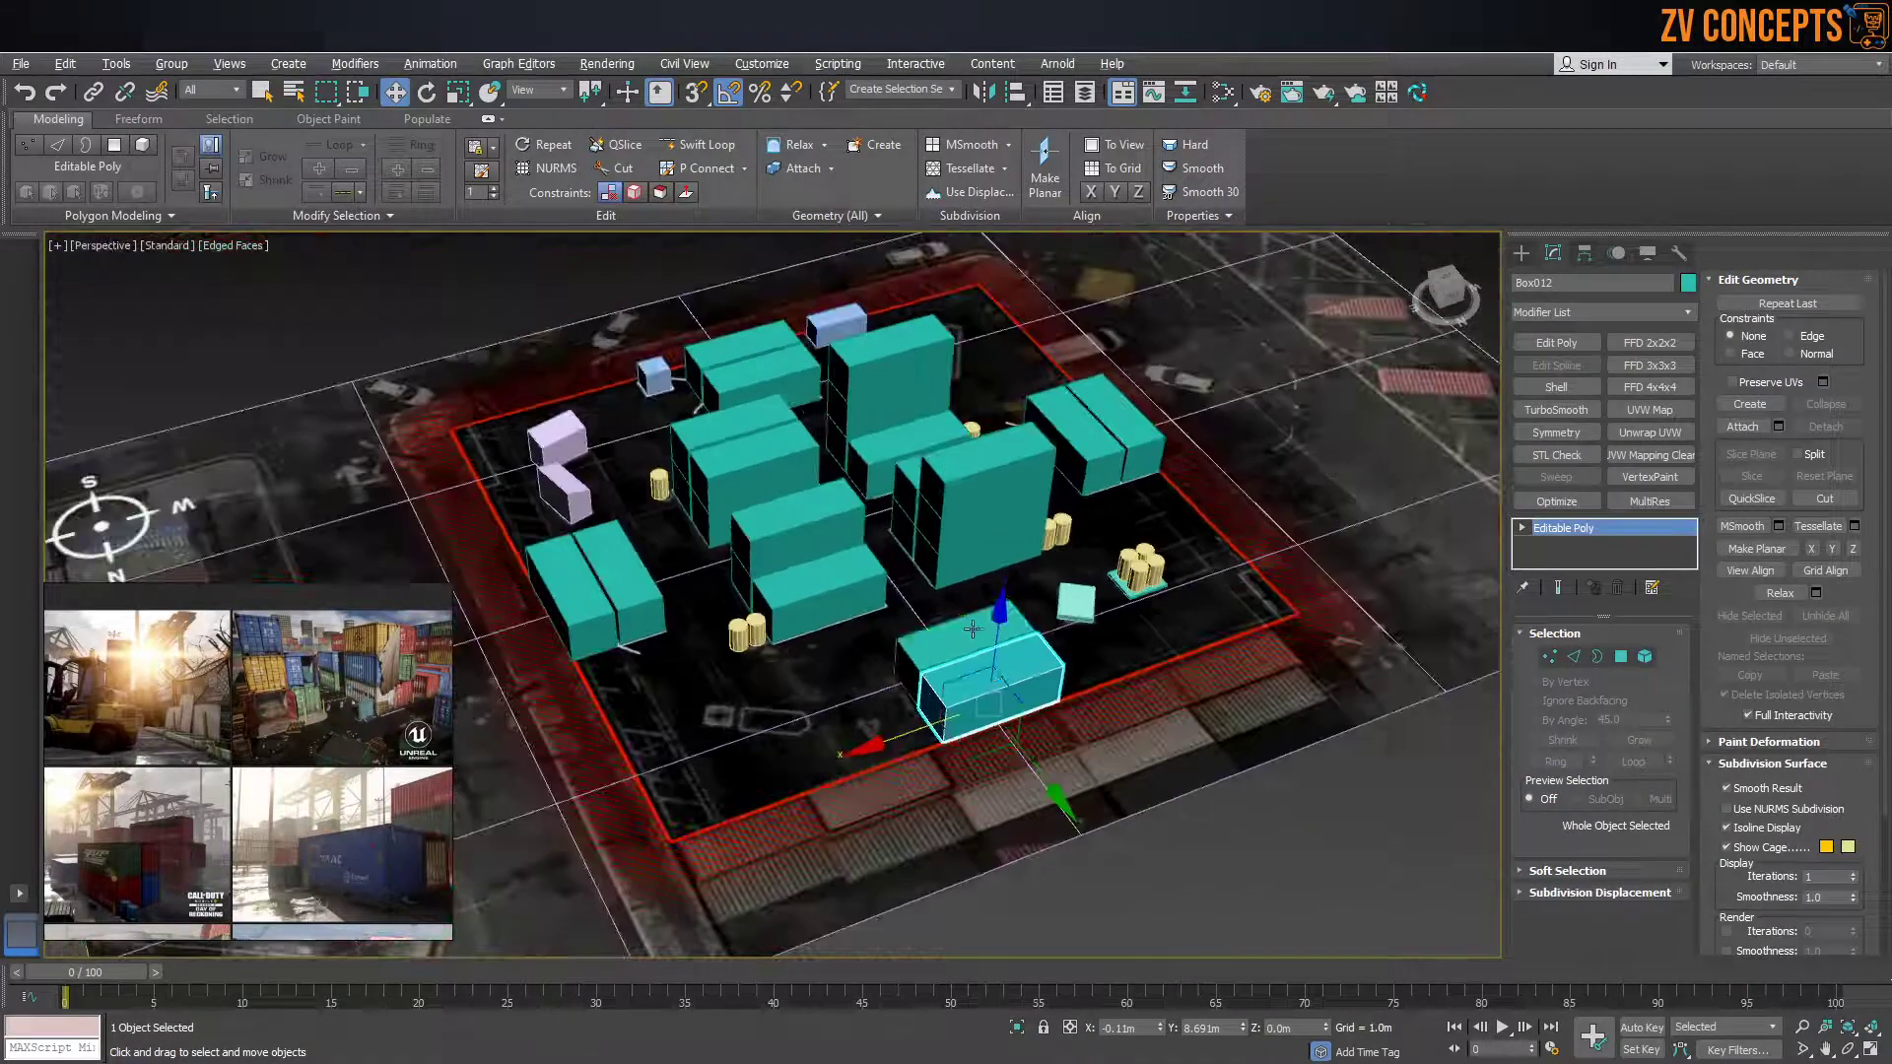
pyautogui.scroll(-1, 934, 597)
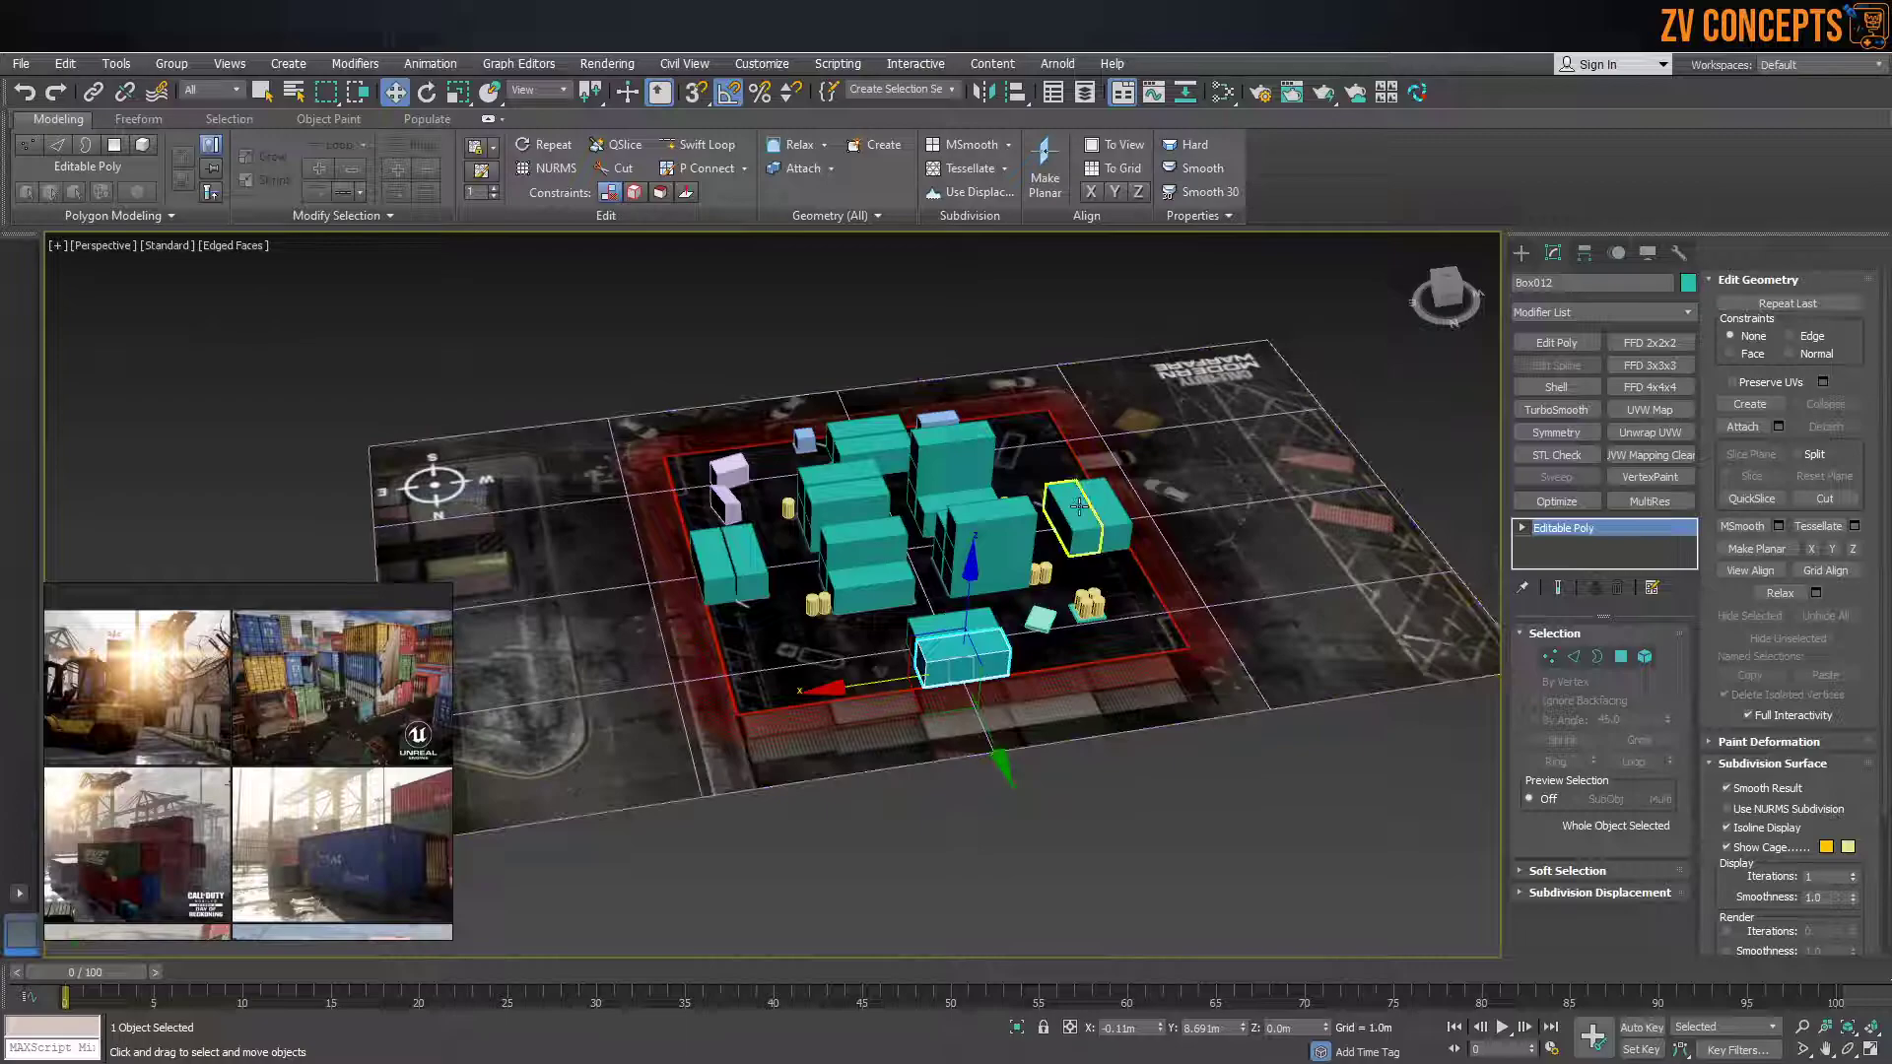
pyautogui.keyDown('alt'); pyautogui.moveTo(1074, 513); pyautogui.dragTo(969, 623, button='middle'); pyautogui.keyUp('alt')
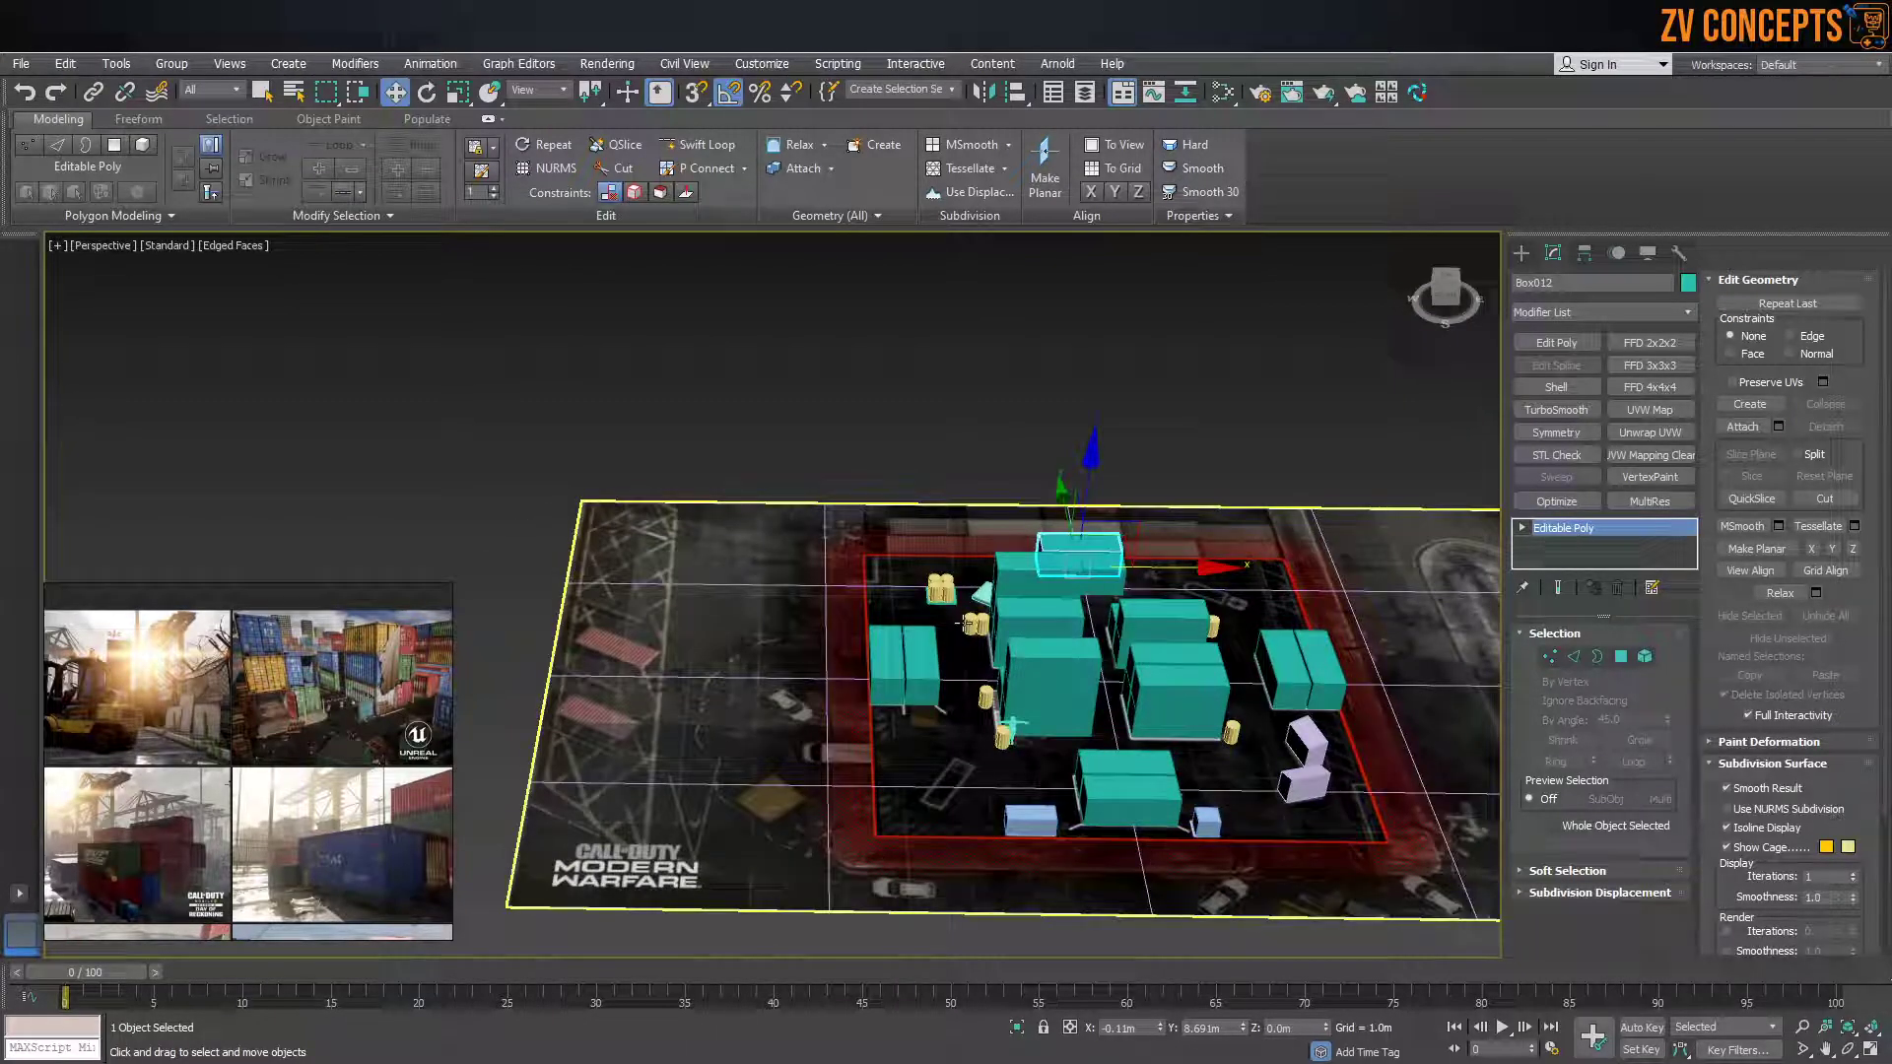
pyautogui.scroll(-5, 981, 519)
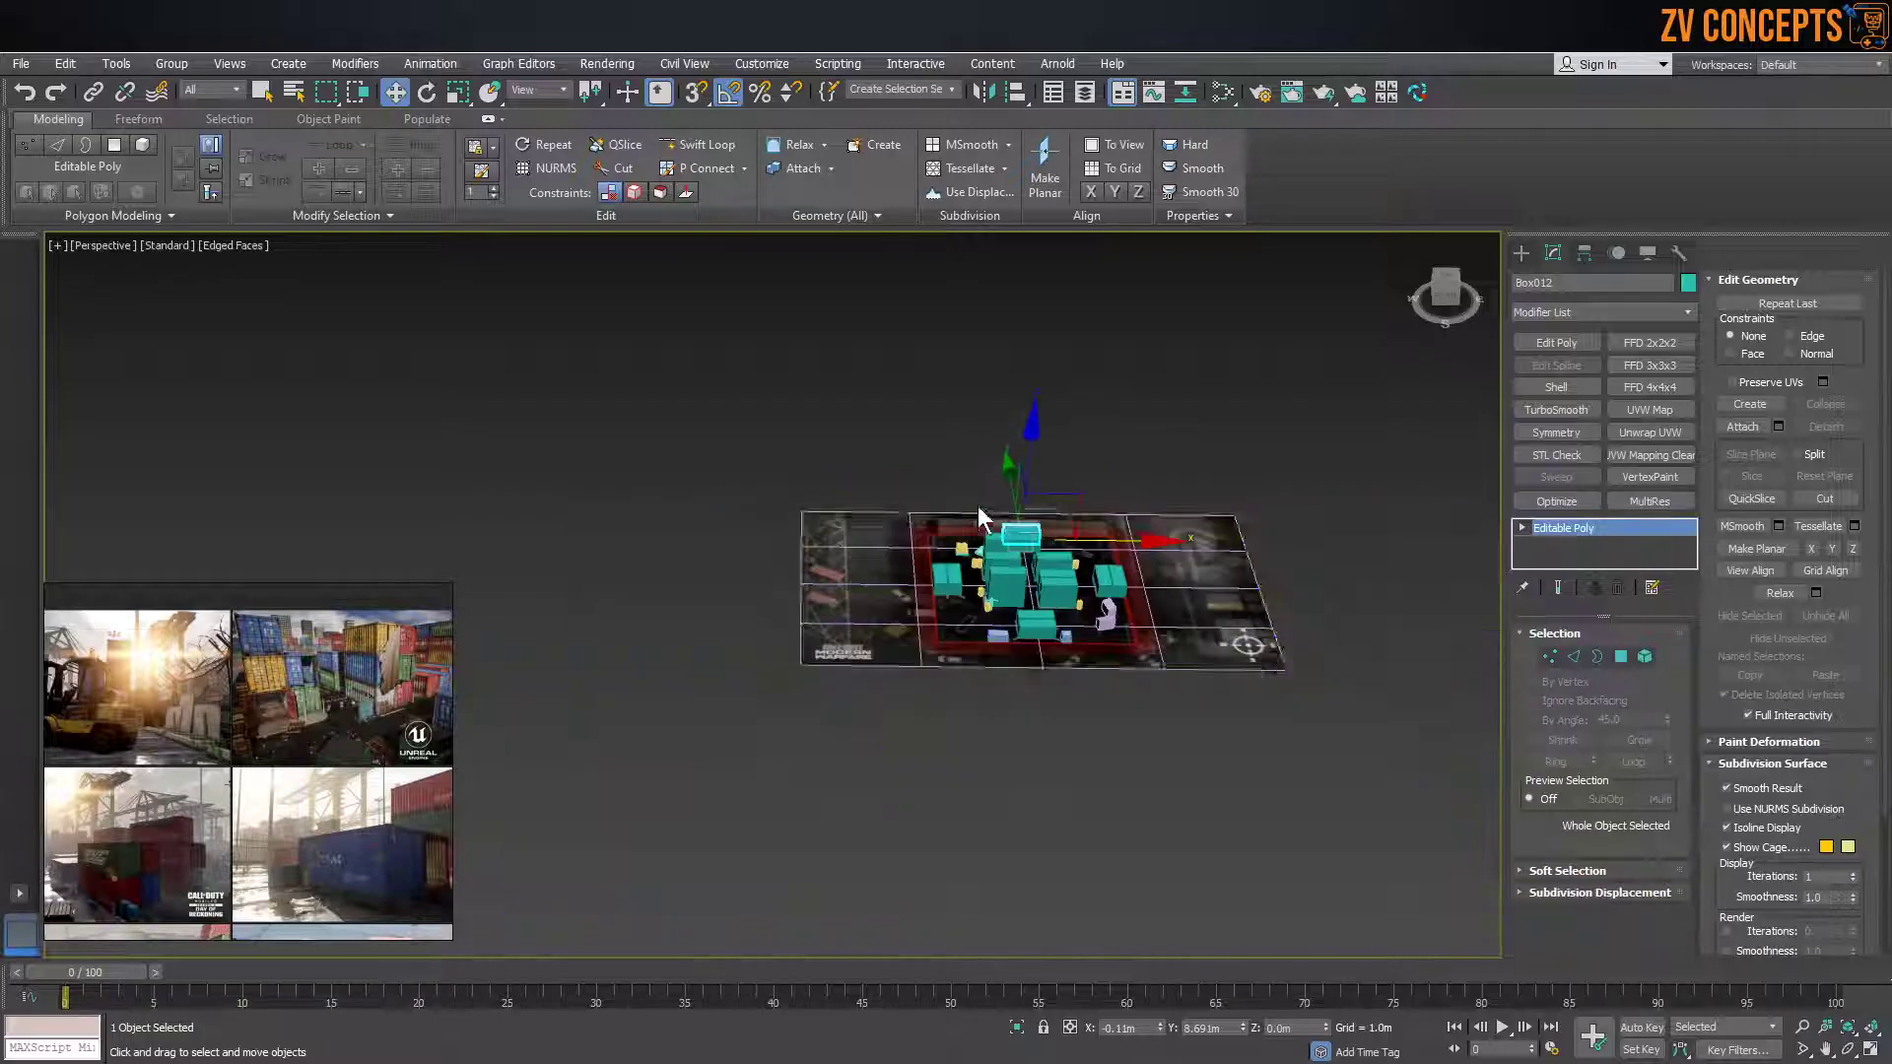
pyautogui.click(1130, 426)
pyautogui.moveTo(1332, 332)
pyautogui.mouseDown()
pyautogui.moveTo(1291, 453)
pyautogui.moveTo(731, 772)
pyautogui.moveTo(695, 774)
pyautogui.mouseUp()
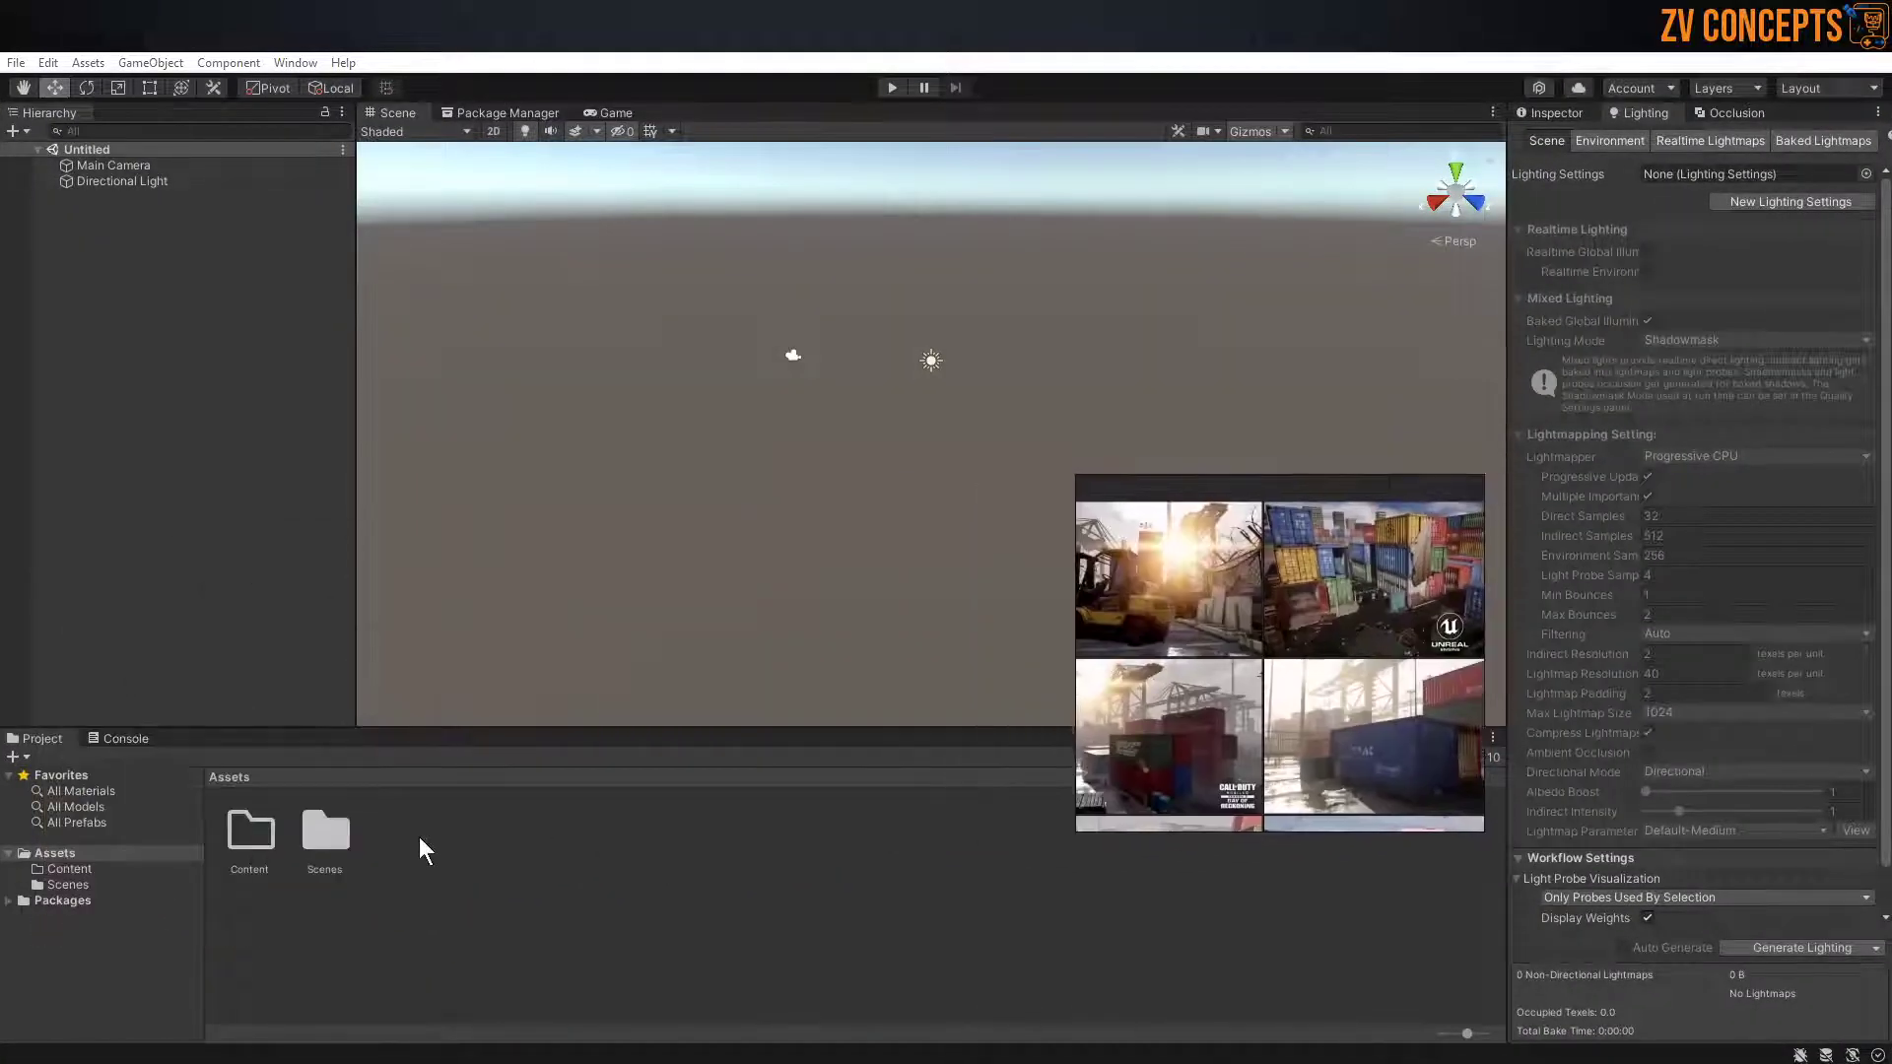
# In Unity, create a folder named Block inside the project's Content folder and open it
pyautogui.doubleClick(242, 832)
pyautogui.rightClick(335, 919)
pyautogui.moveTo(444, 397)
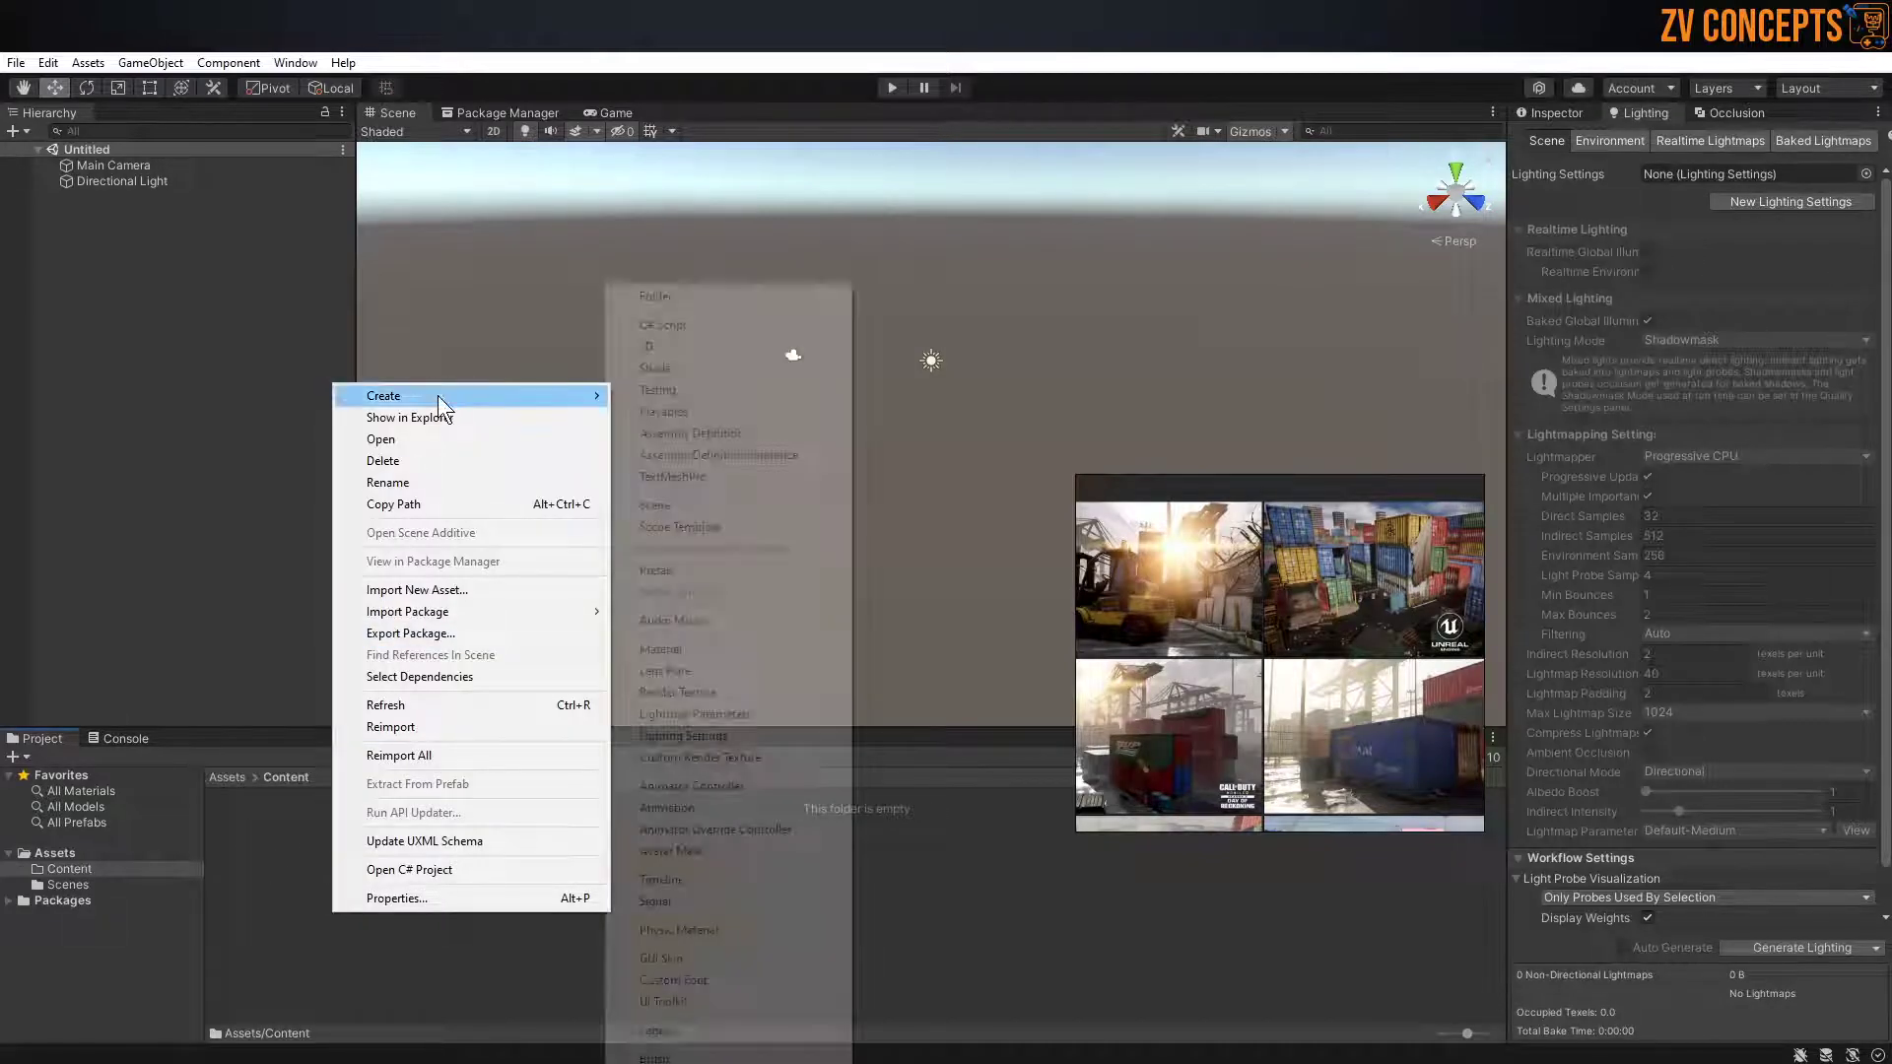
pyautogui.click(694, 299)
pyautogui.write('Block')
pyautogui.press('Return')
pyautogui.doubleClick(263, 808)
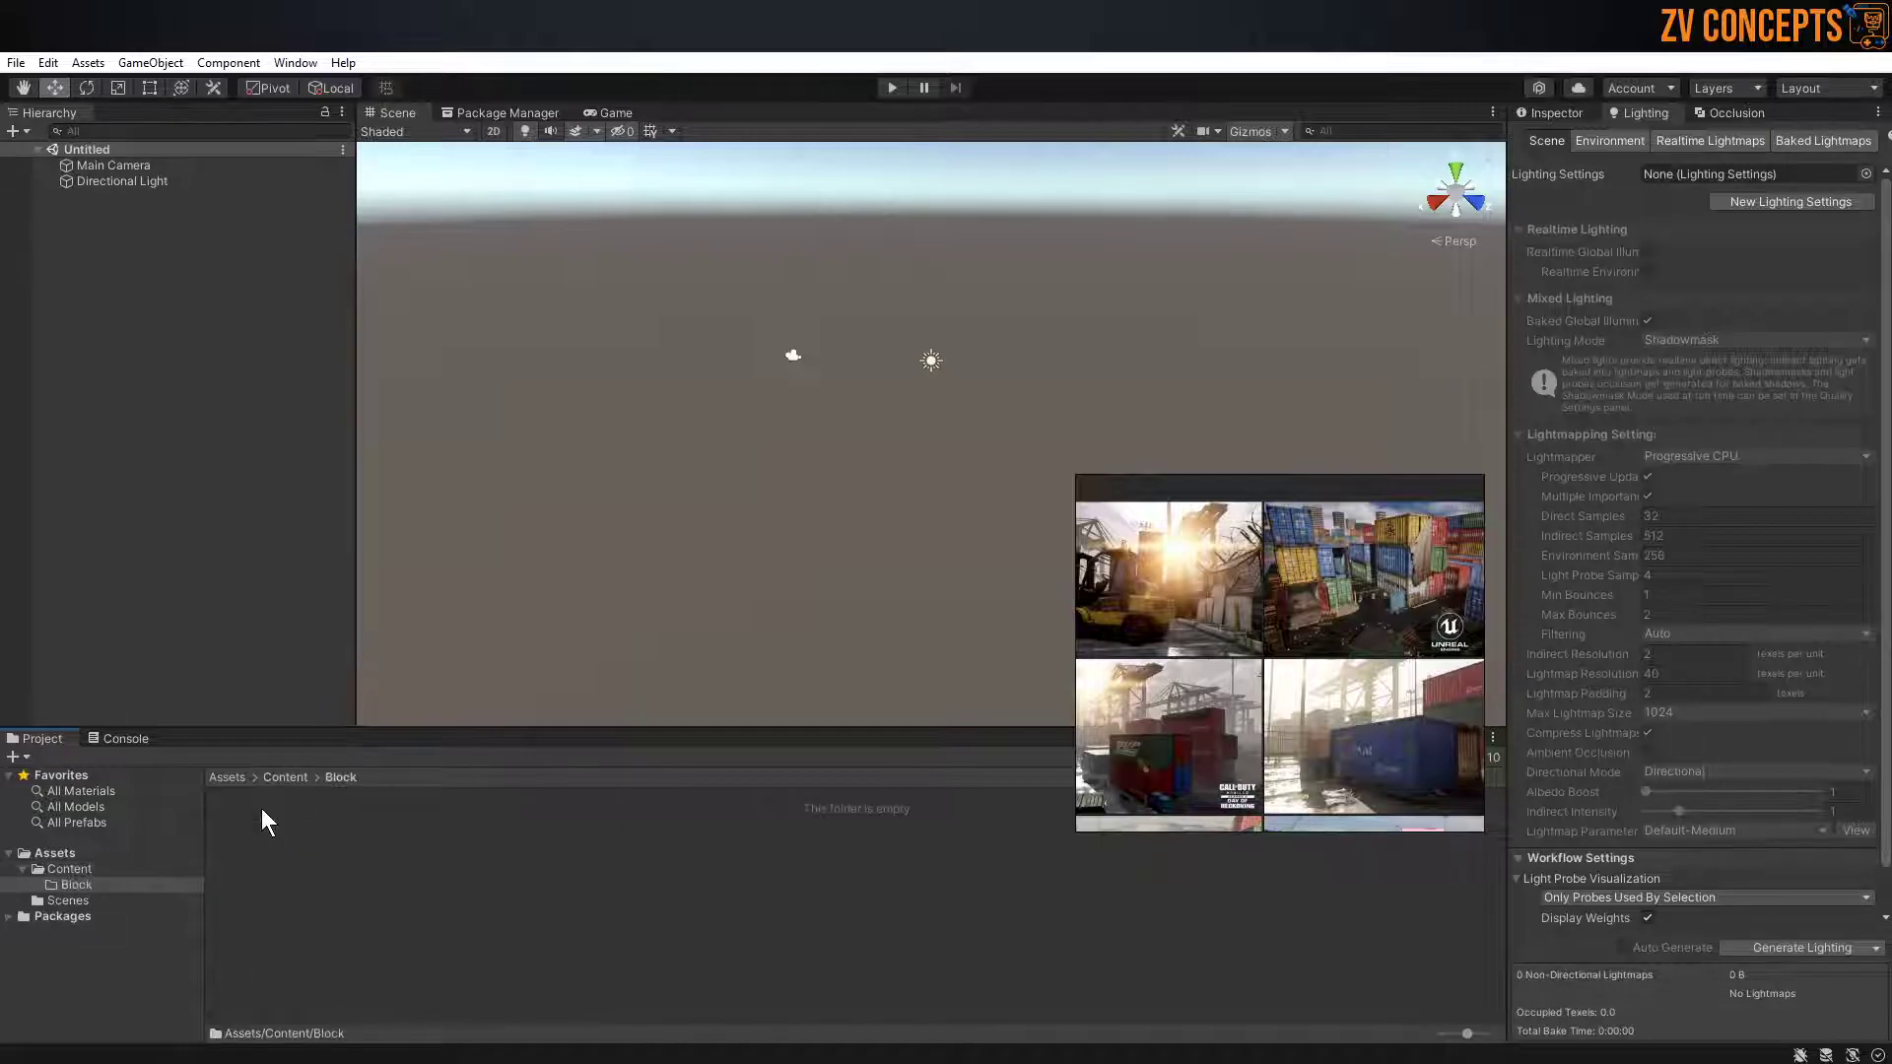
# Show the Block folder in File Explorer, open it and copy its full path
pyautogui.rightClick(262, 808)
pyautogui.click(385, 331)
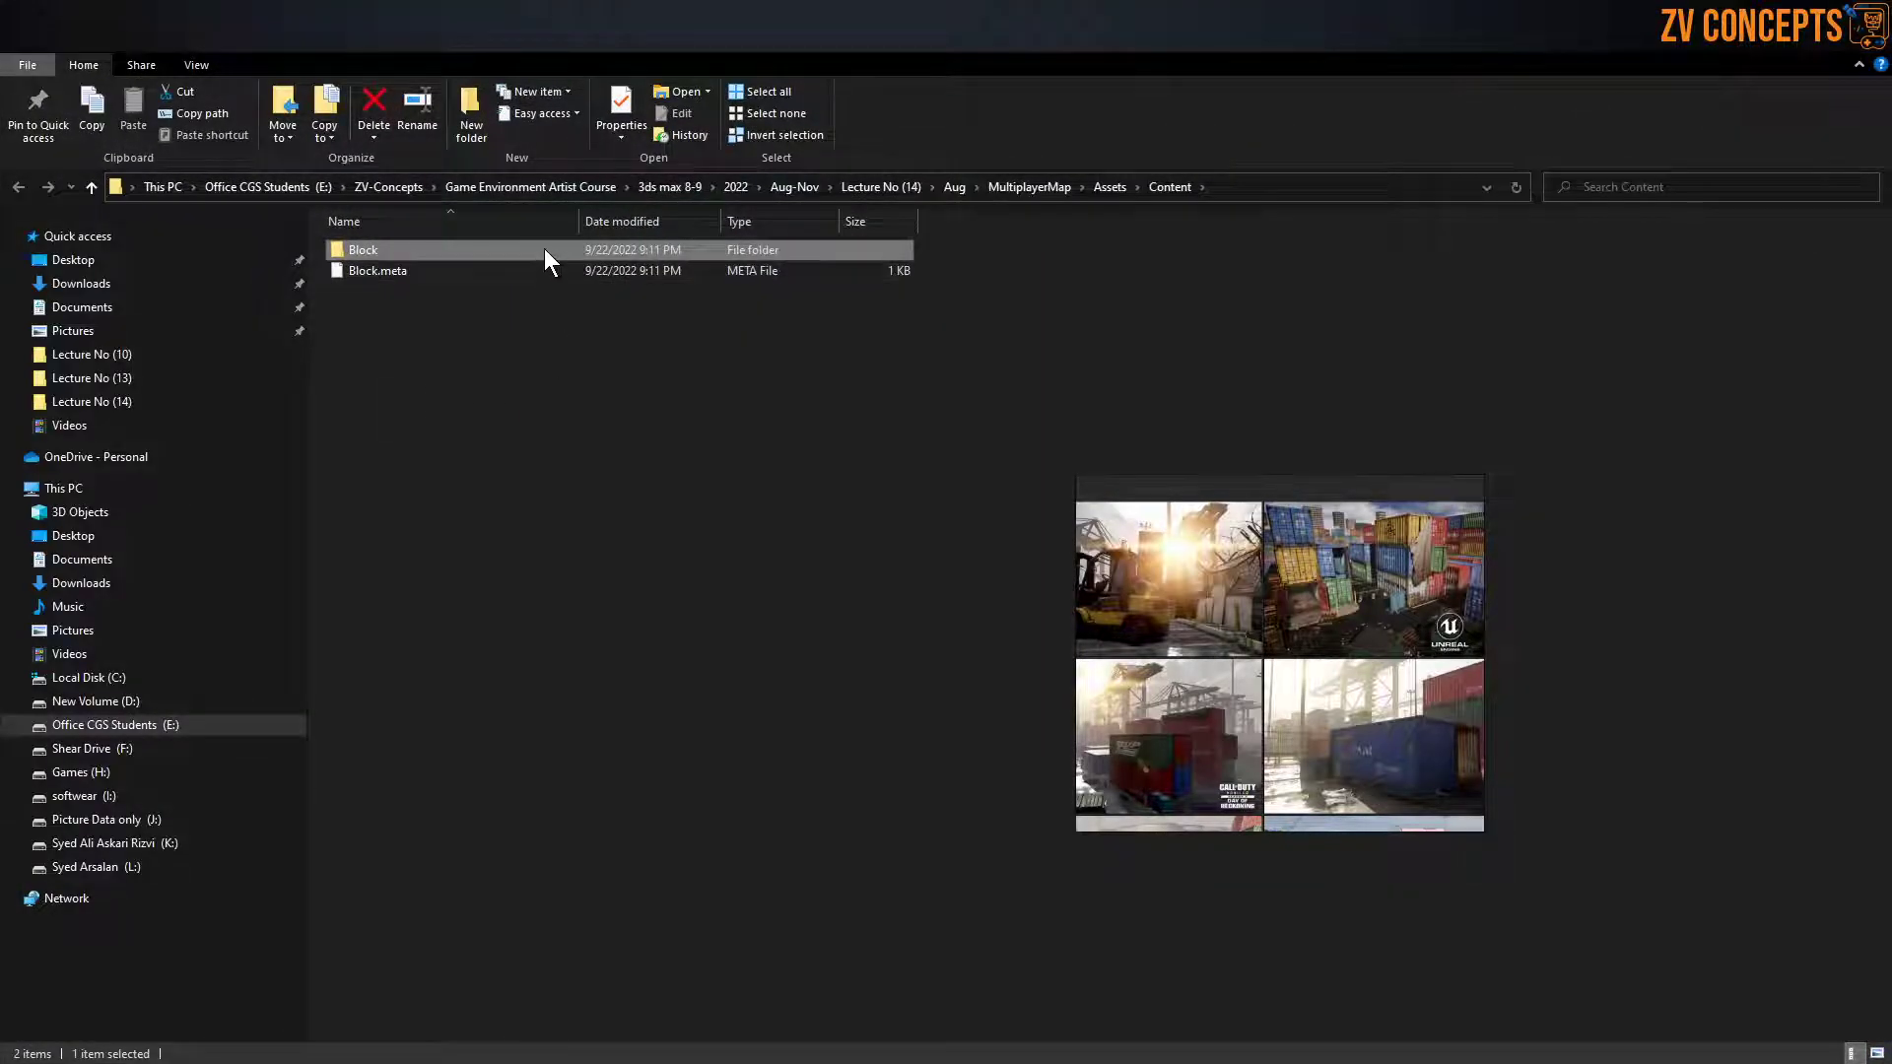
pyautogui.doubleClick(544, 248)
pyautogui.click(1283, 185)
pyautogui.rightClick(1283, 185)
pyautogui.click(1338, 248)
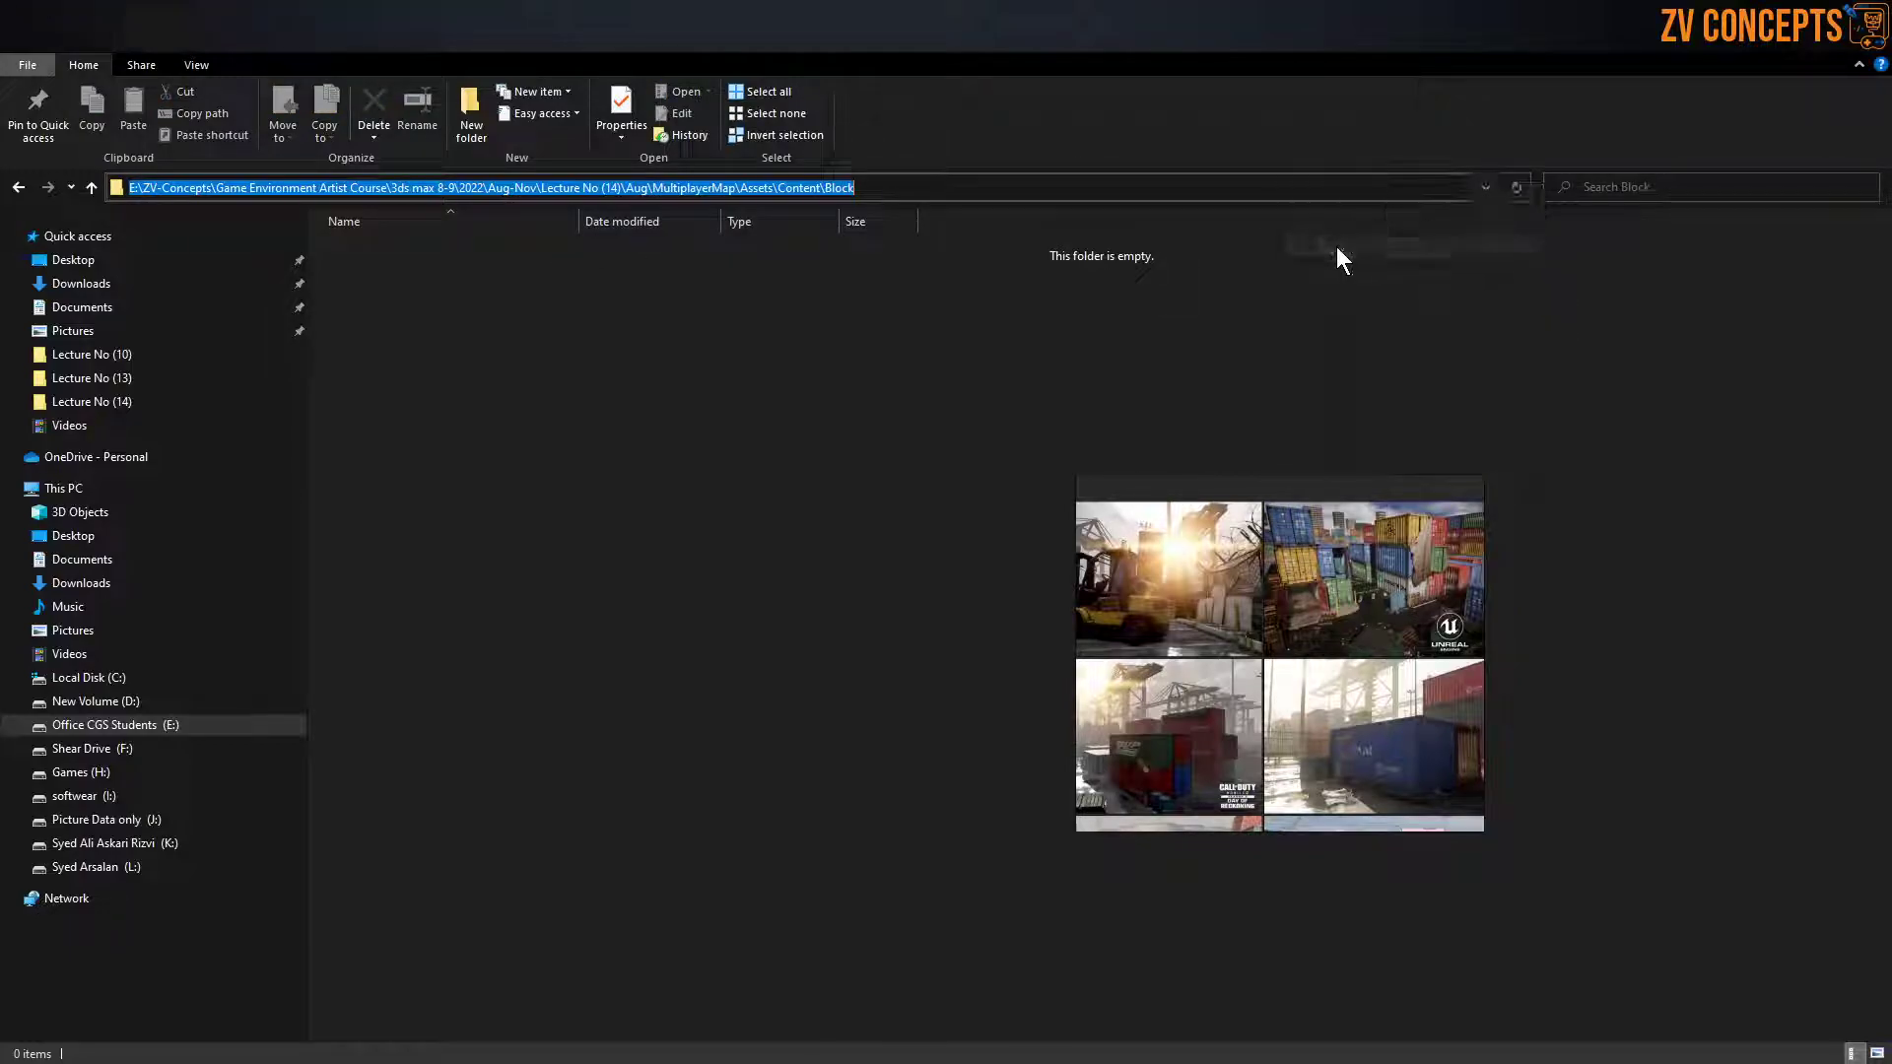
pyautogui.click(1336, 246)
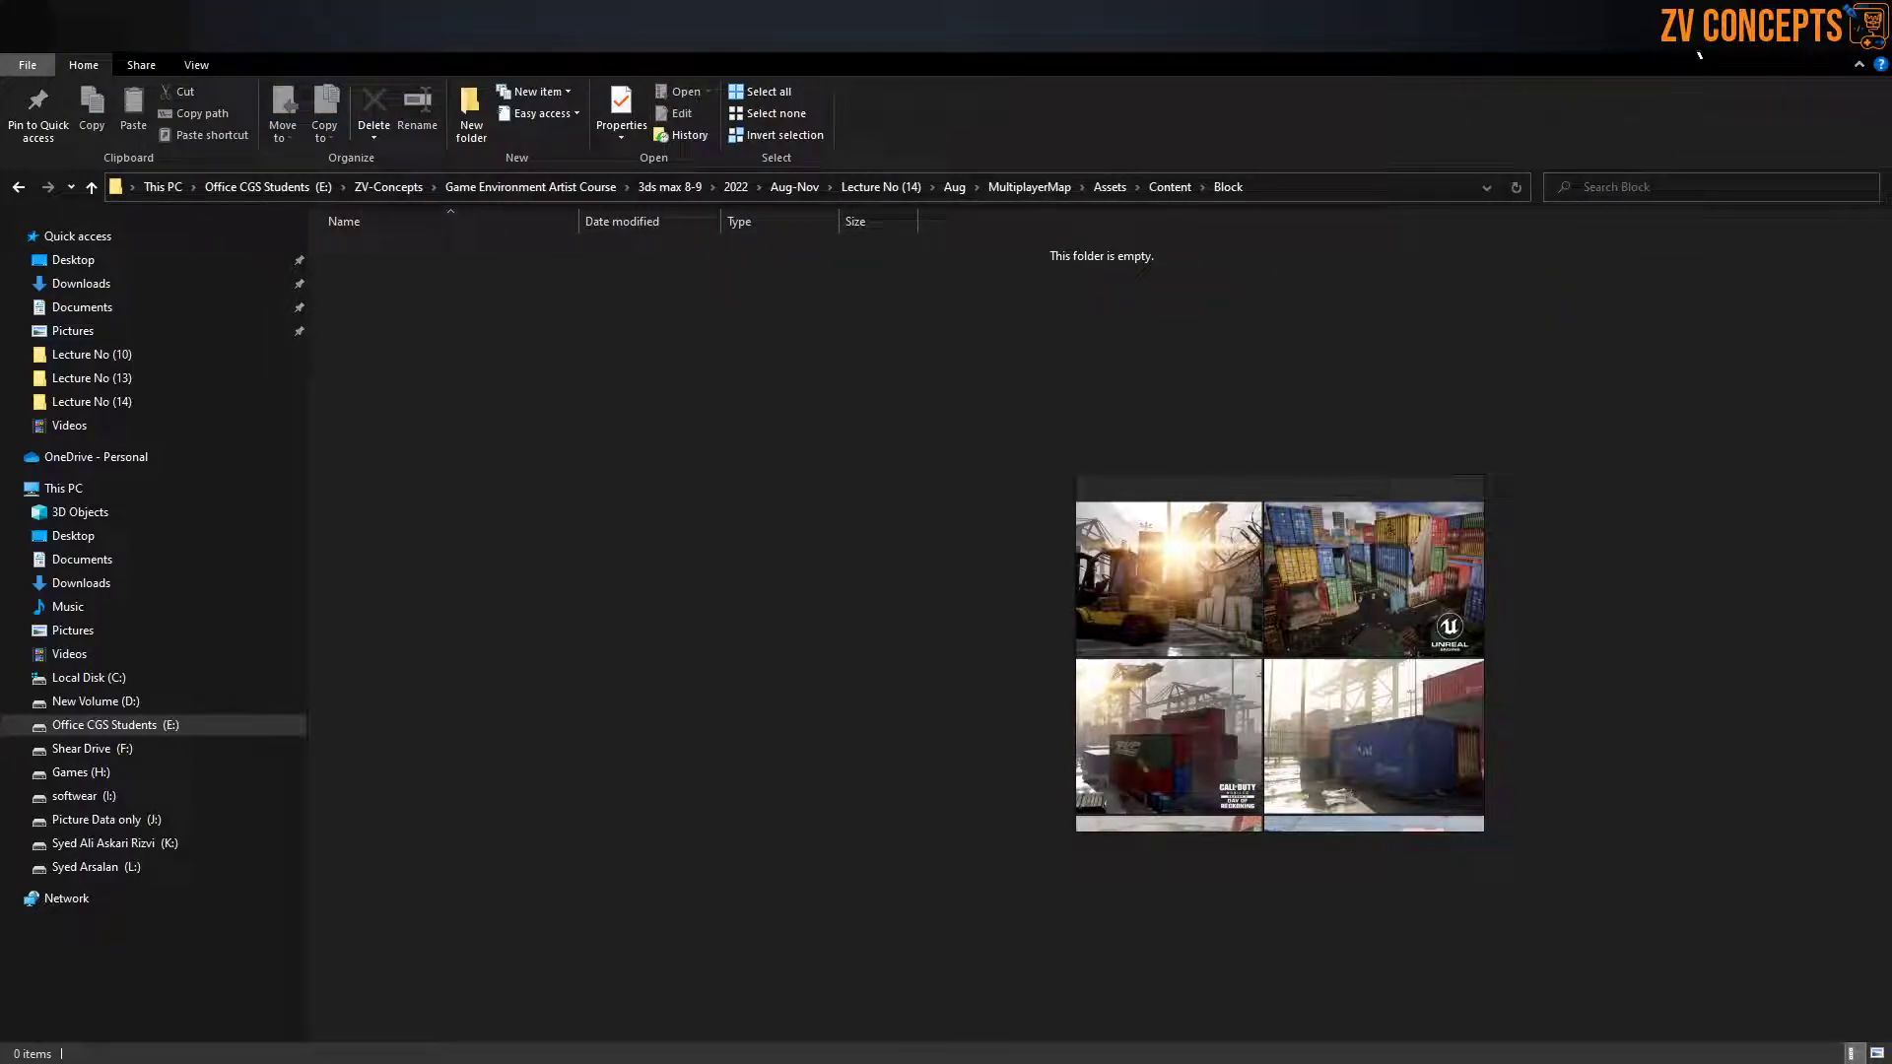
# Return to 3ds Max, move the reference image aside and select the map plane with all blockout objects
pyautogui.hotkey('alt', 'Tab')
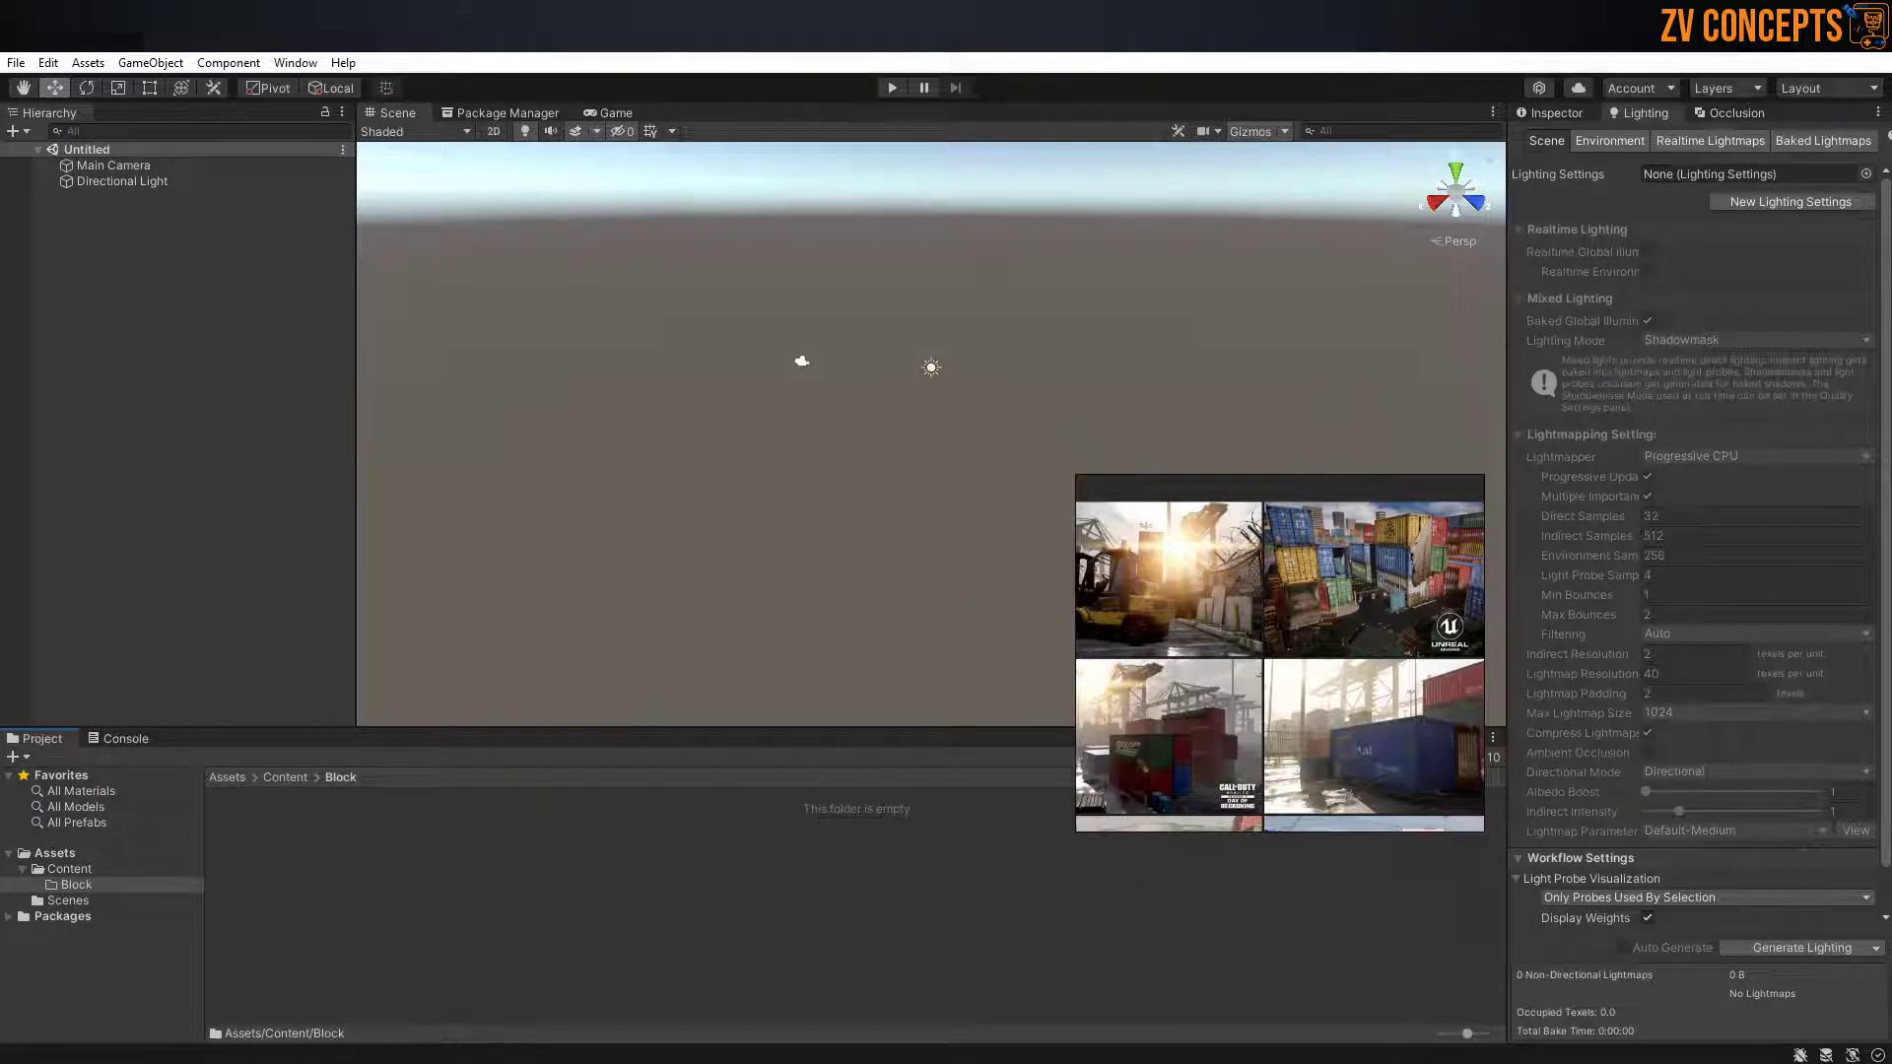
pyautogui.hotkey('alt', 'Tab')
pyautogui.moveTo(1348, 658); pyautogui.dragTo(263, 635, button='right')
pyautogui.click(522, 294)
pyautogui.moveTo(522, 294); pyautogui.dragTo(1459, 814)
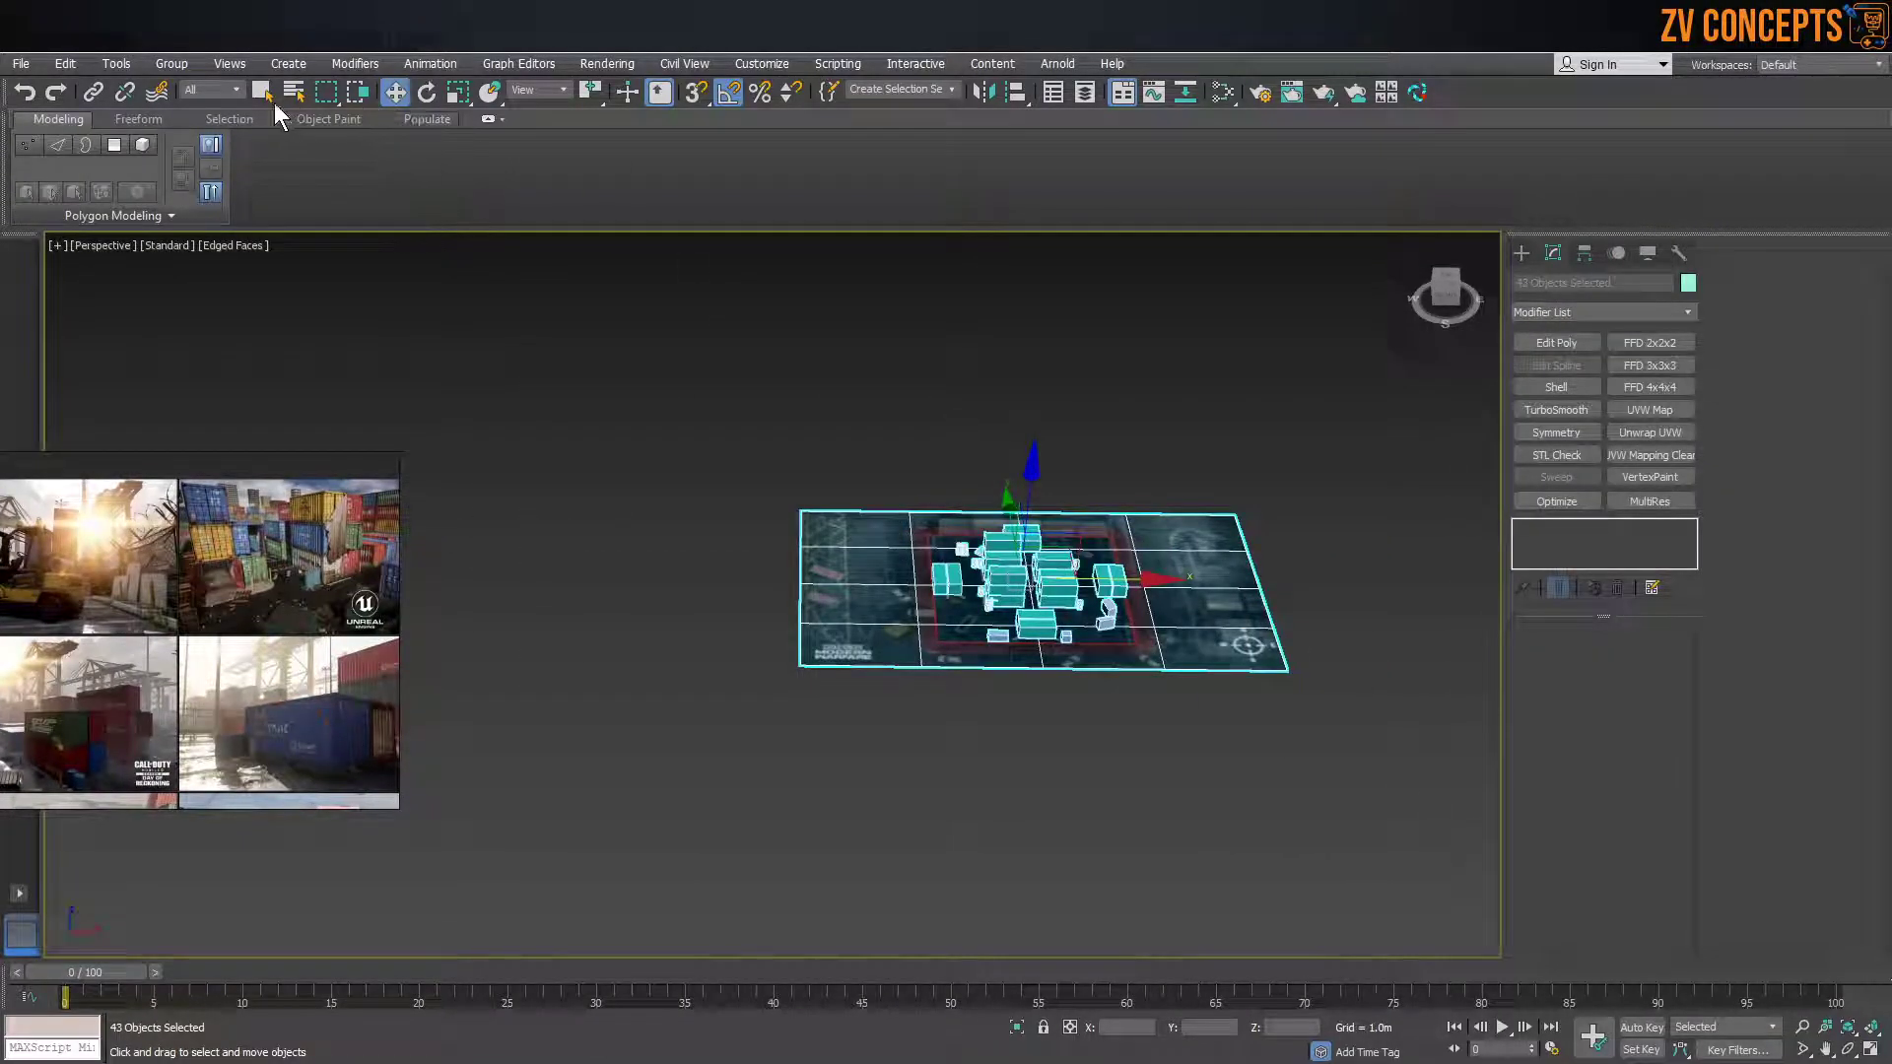
# Start exporting the selected objects and set the copied Block folder path as the destination
pyautogui.click(21, 63)
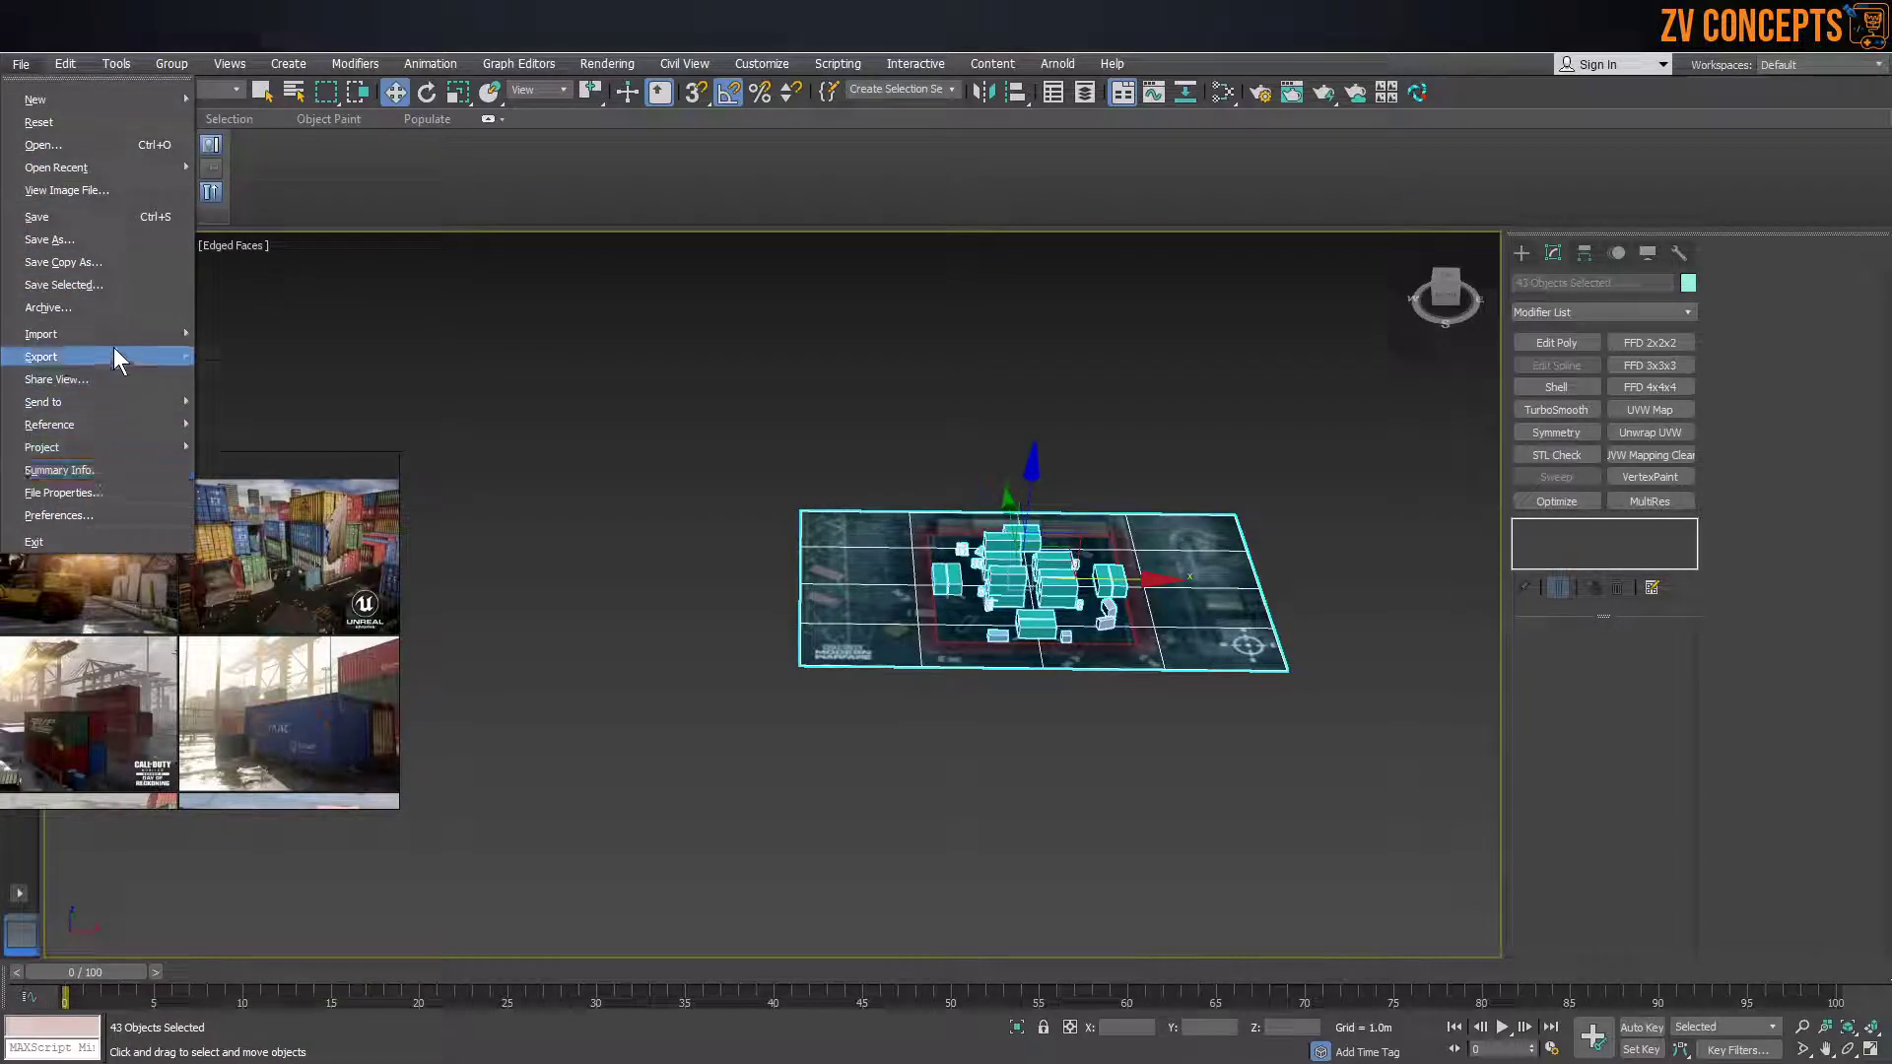
pyautogui.moveTo(114, 350)
pyautogui.click(305, 391)
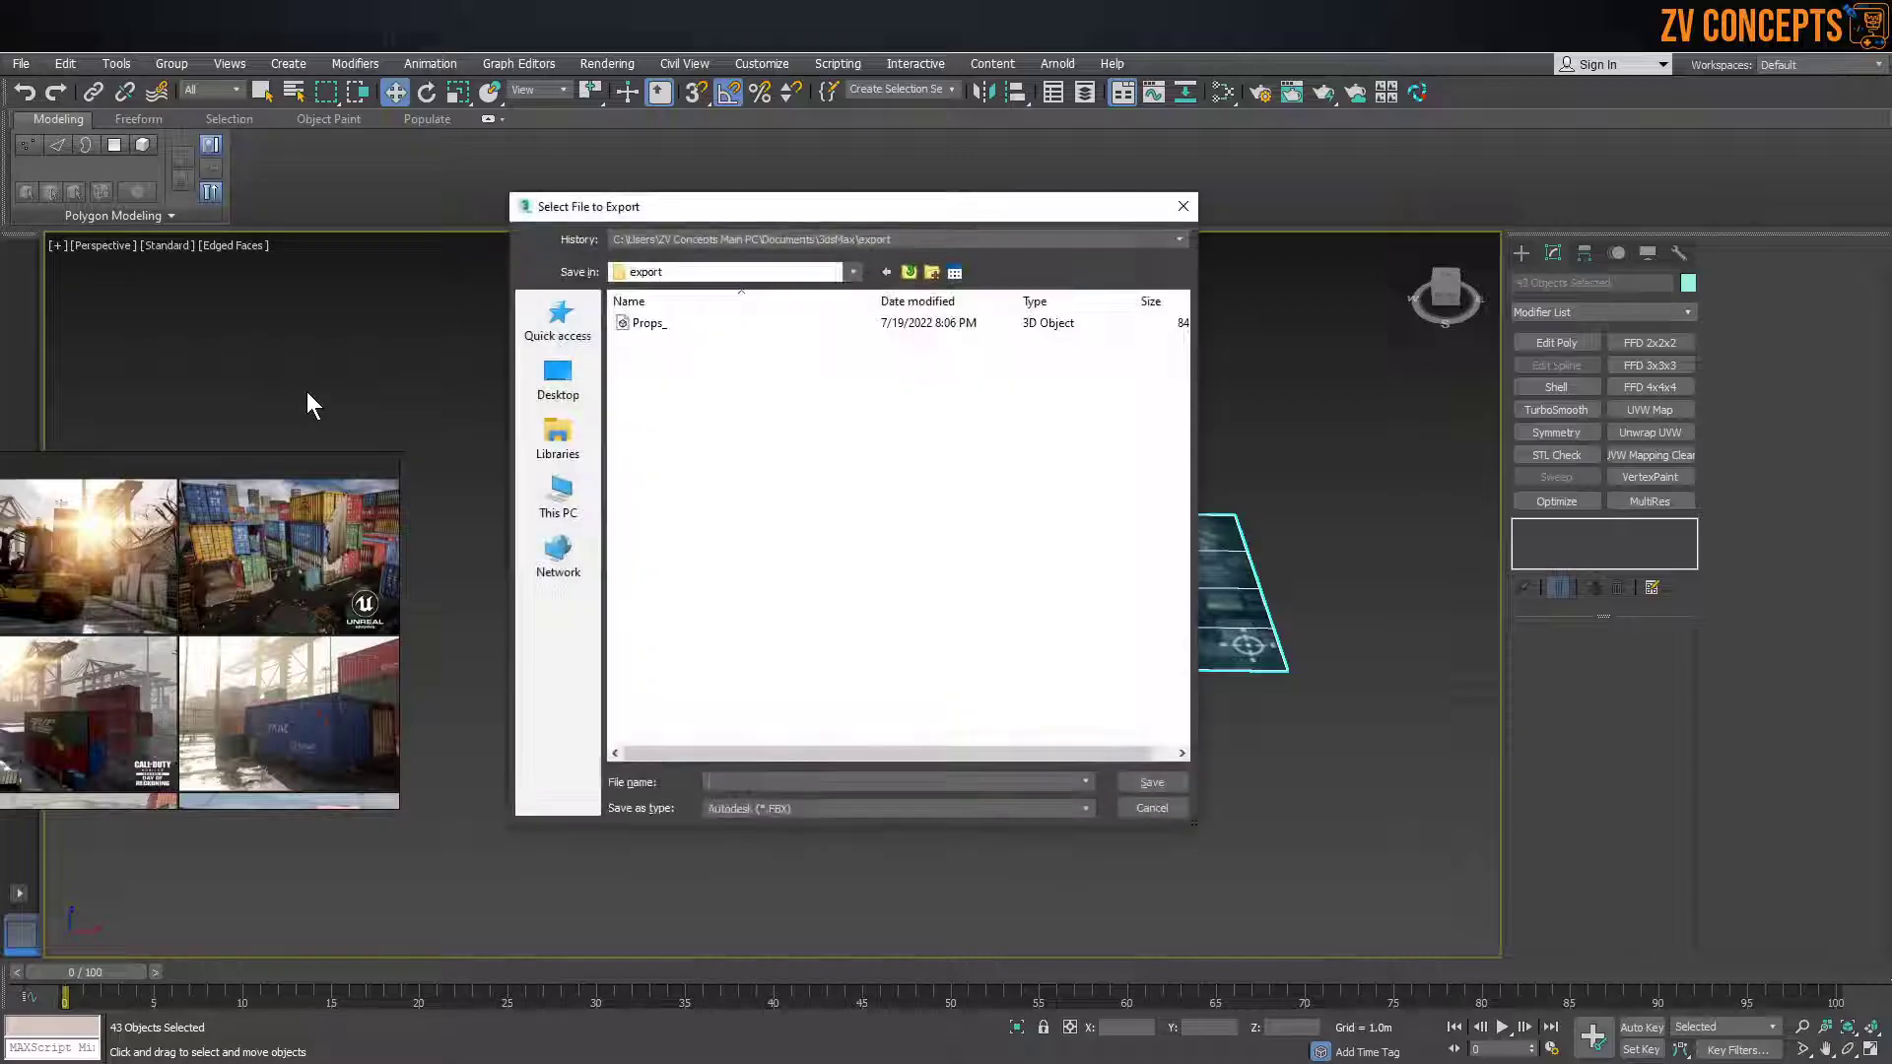
pyautogui.hotkey('ctrl', 'v')
pyautogui.press('Return')
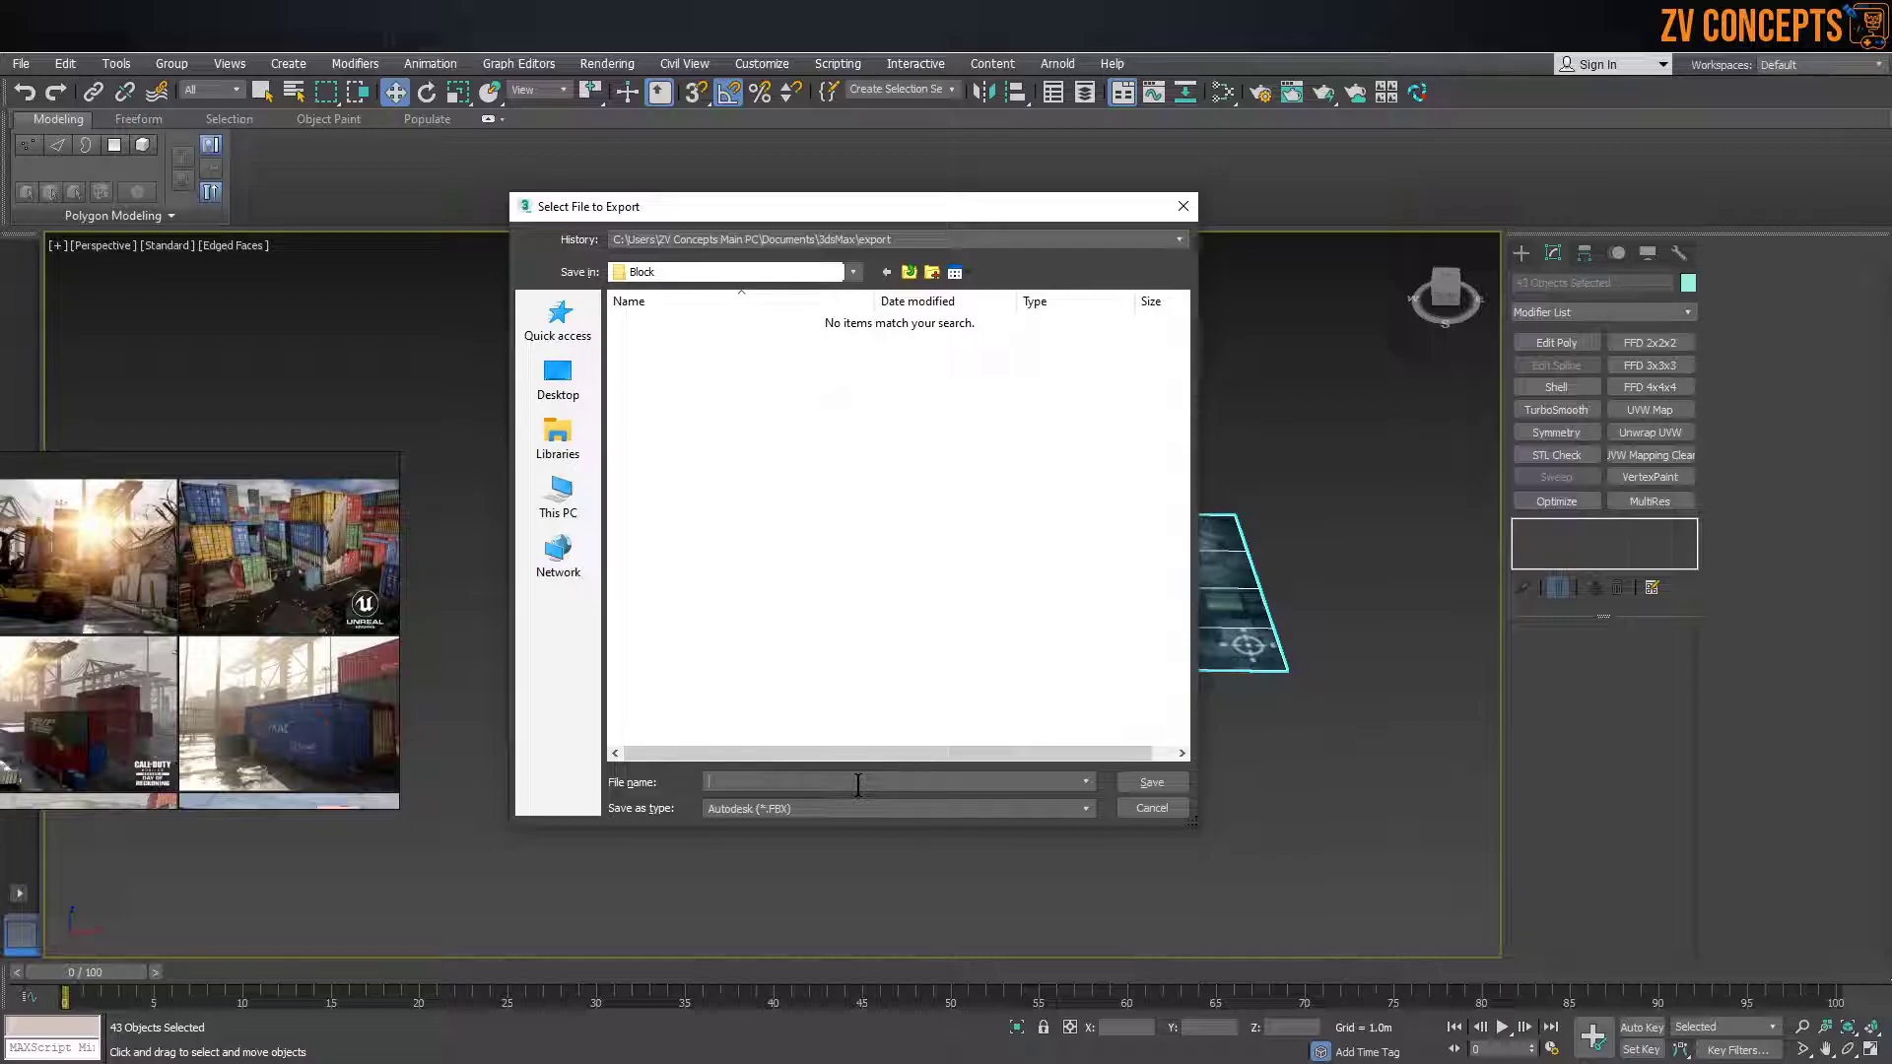
# Name the FBX file "Shipment environment block", review the export options and complete the export
pyautogui.write('Shipment environment block')
pyautogui.click(1121, 779)
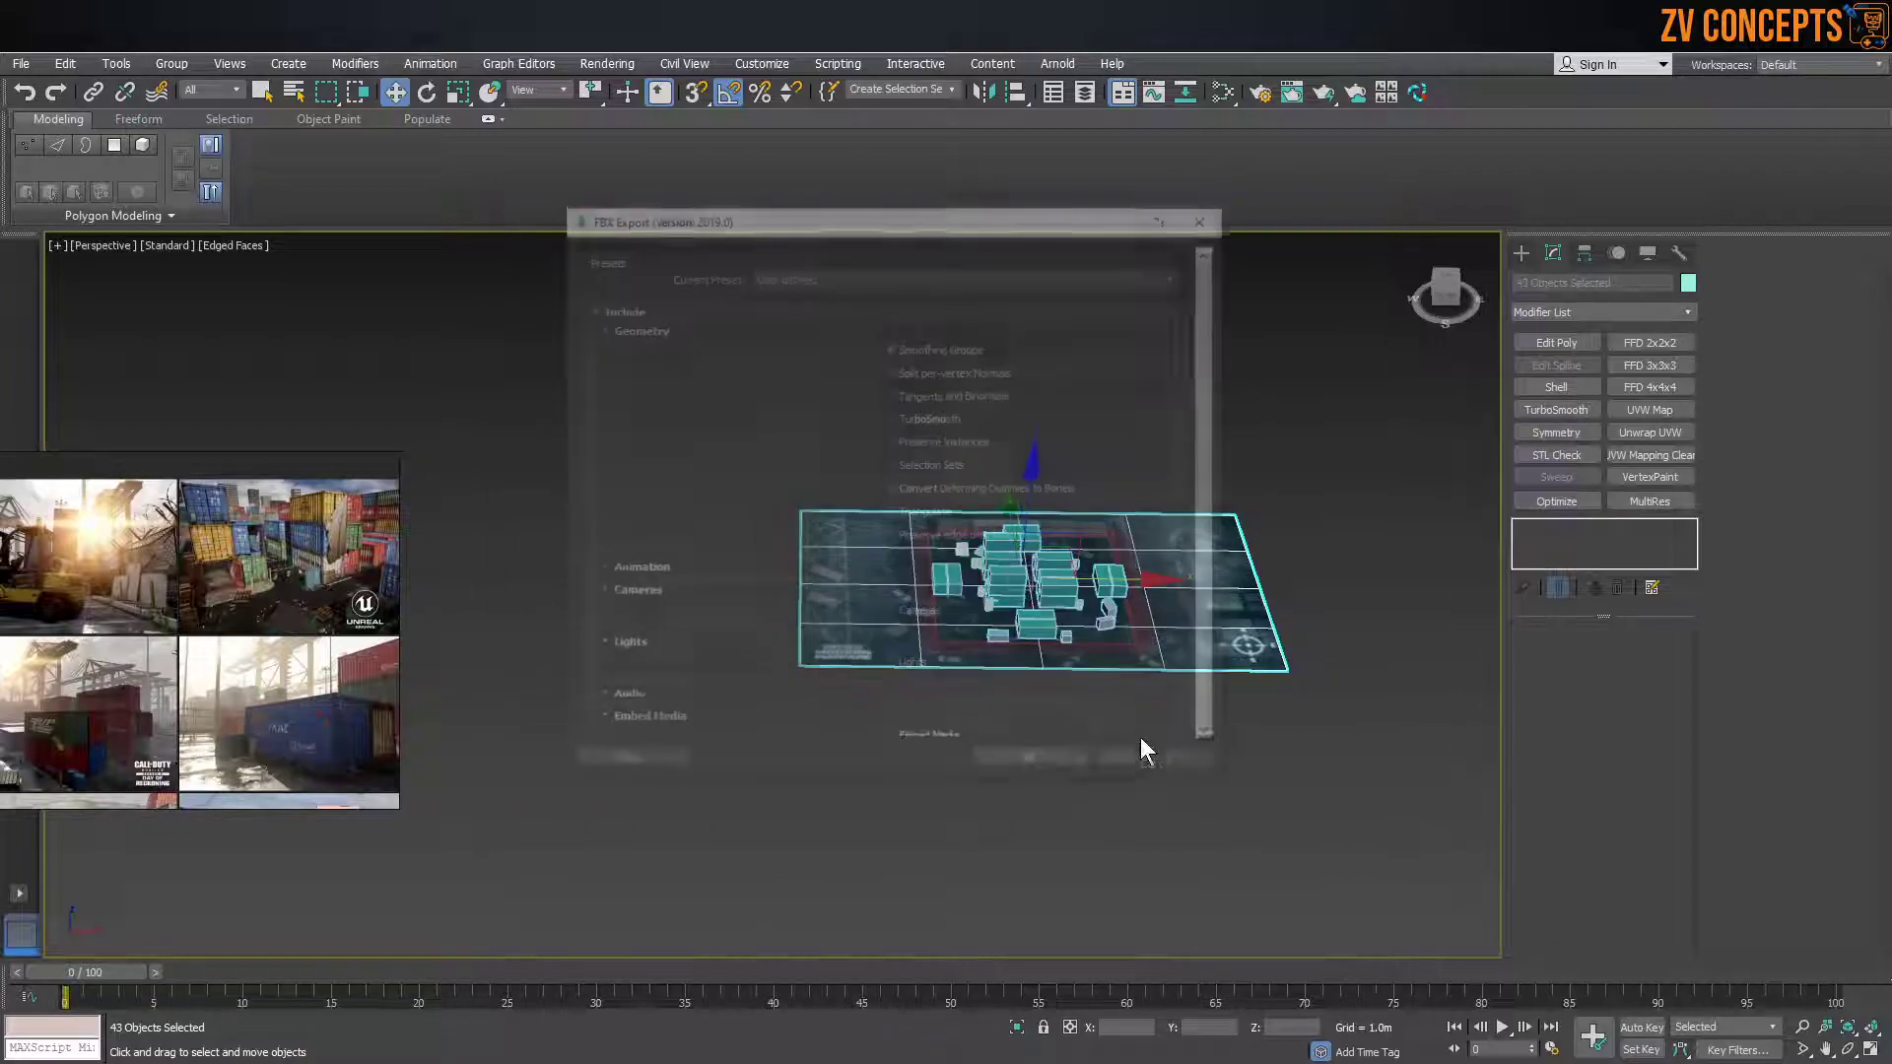
pyautogui.moveTo(1215, 325); pyautogui.dragTo(1243, 510)
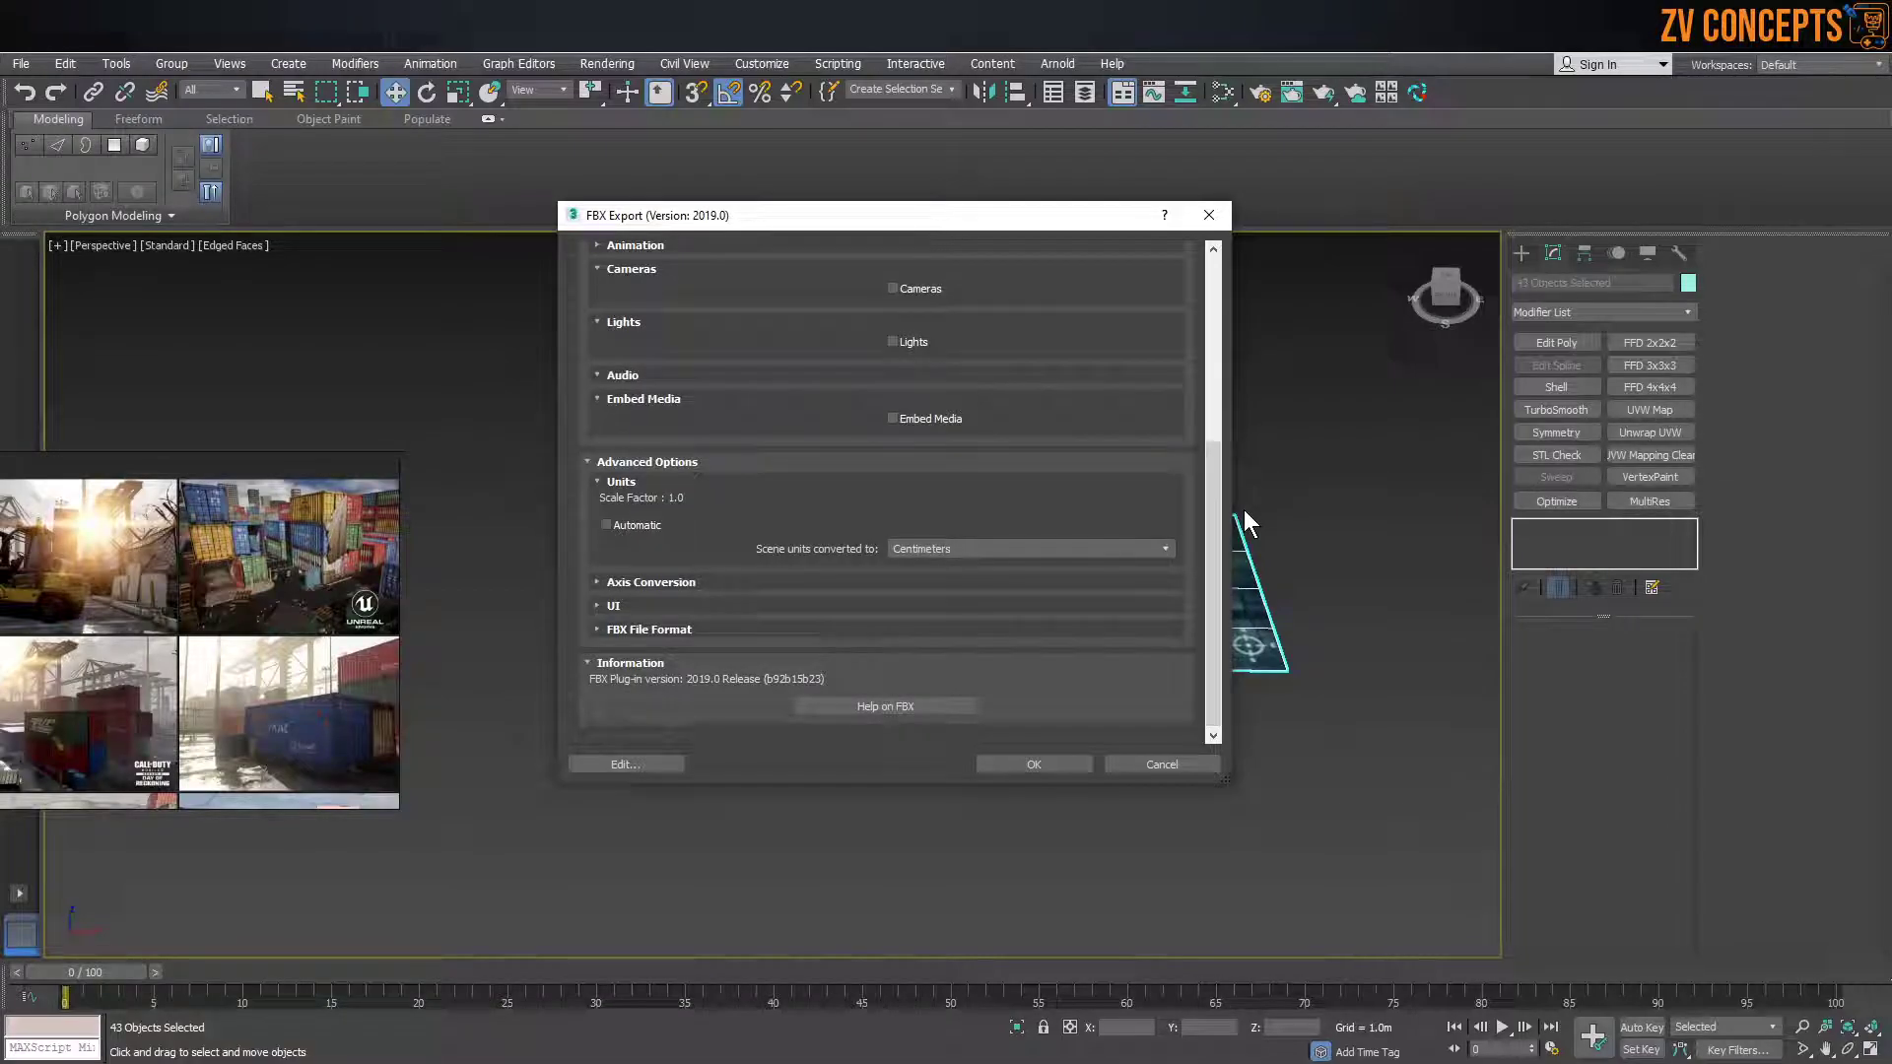
pyautogui.click(996, 765)
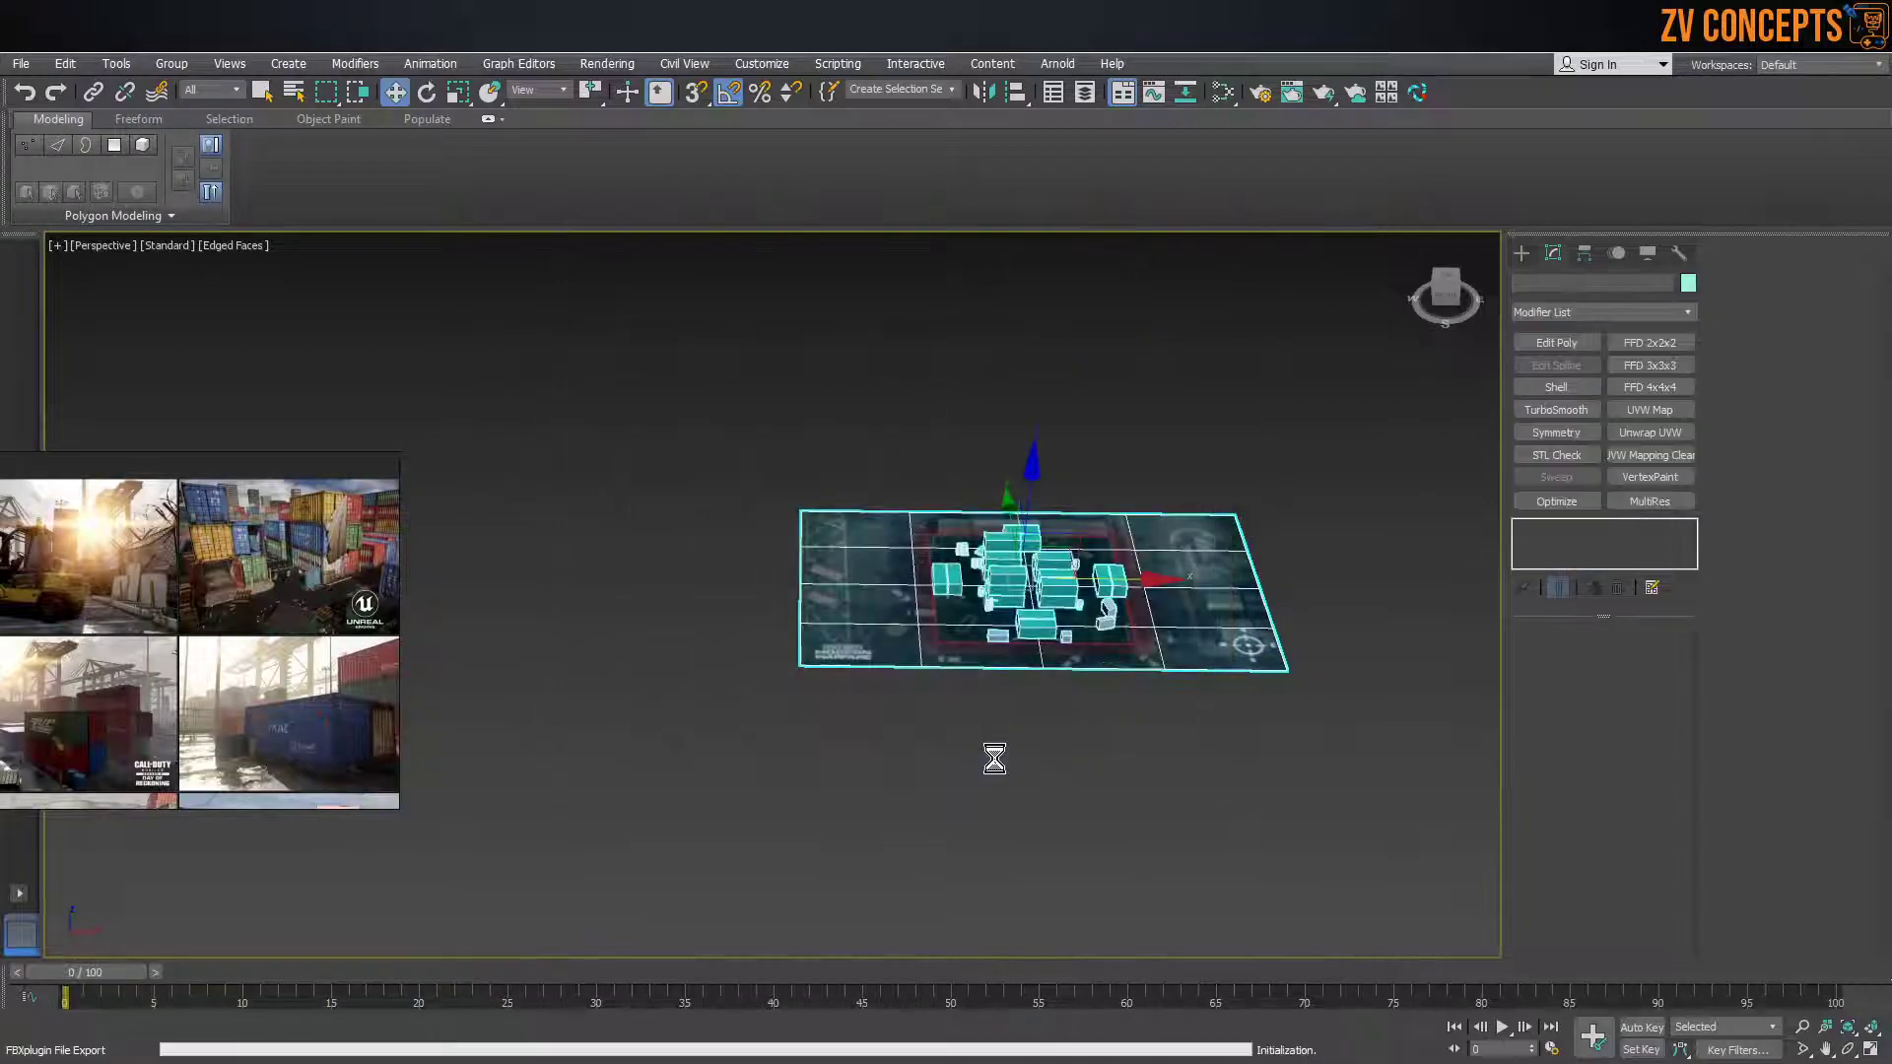
# Switch to Unity and add the Shipment environment block model from the Block folder to the scene hierarchy
pyautogui.click(1268, 865)
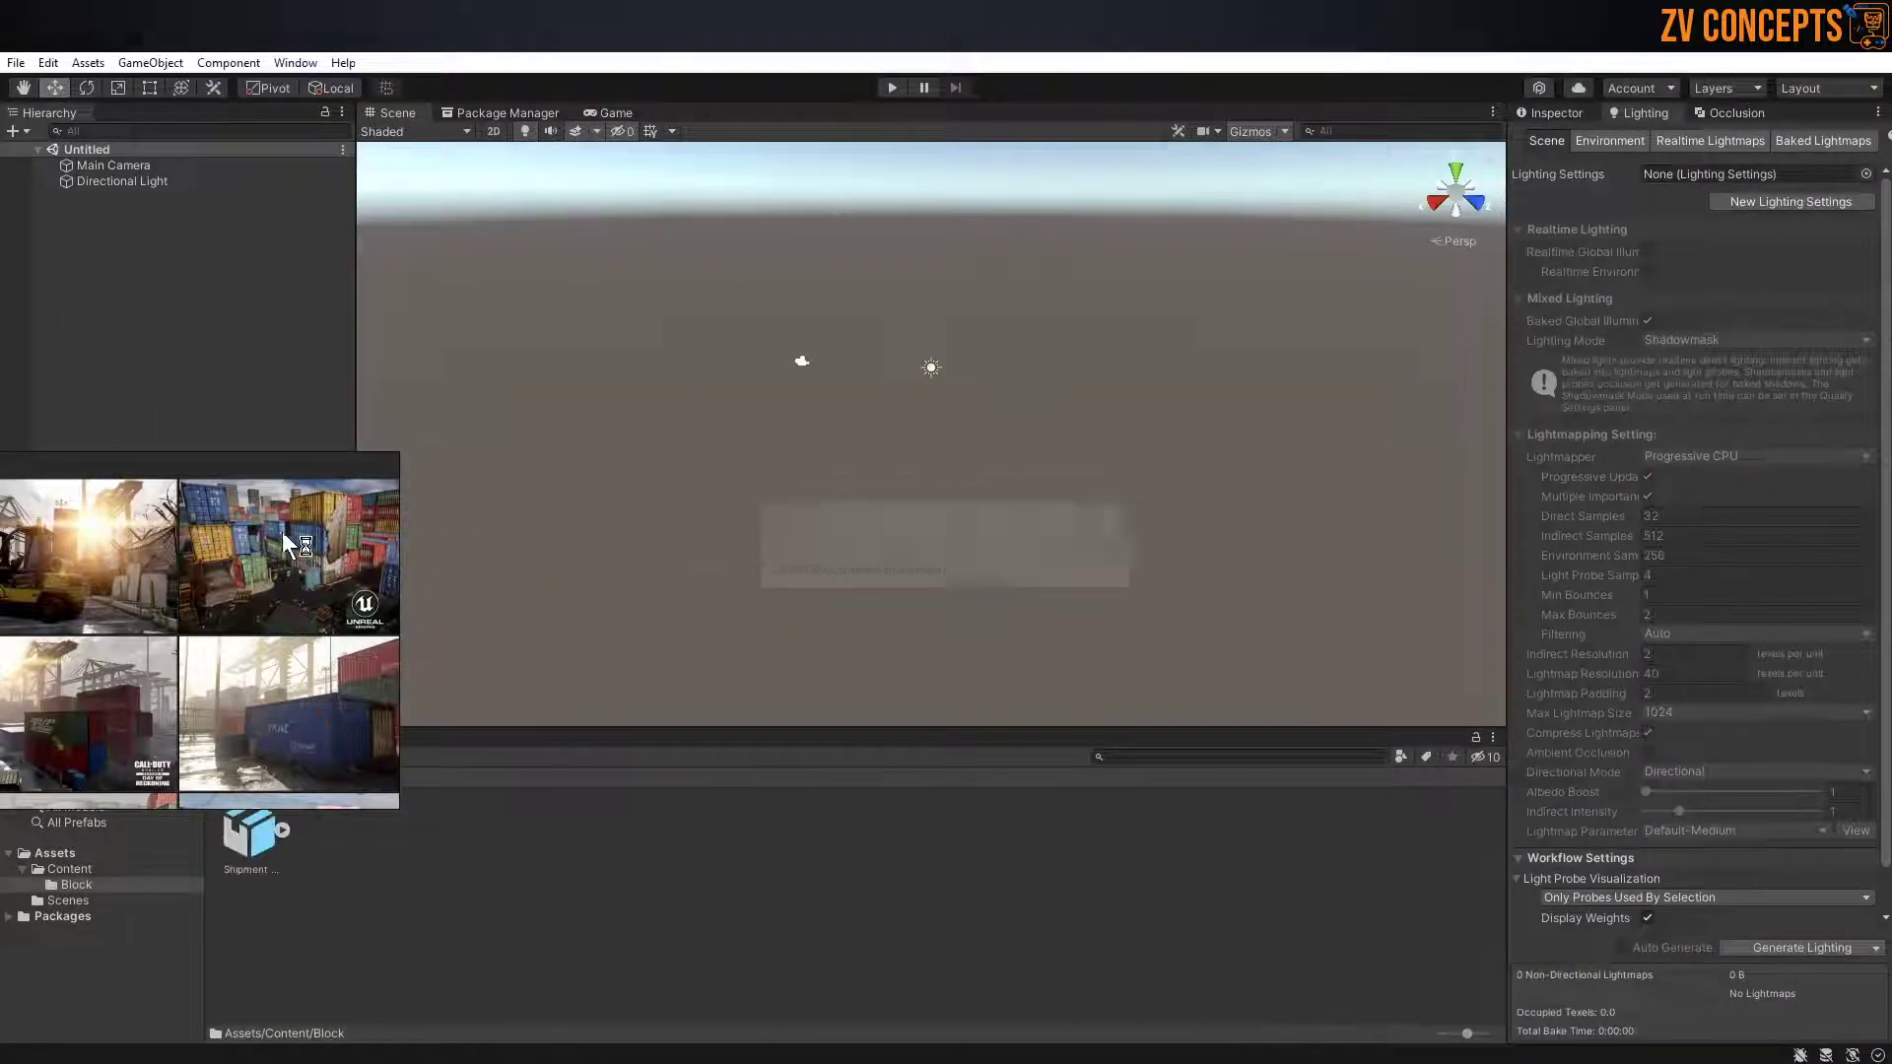
pyautogui.click(243, 827)
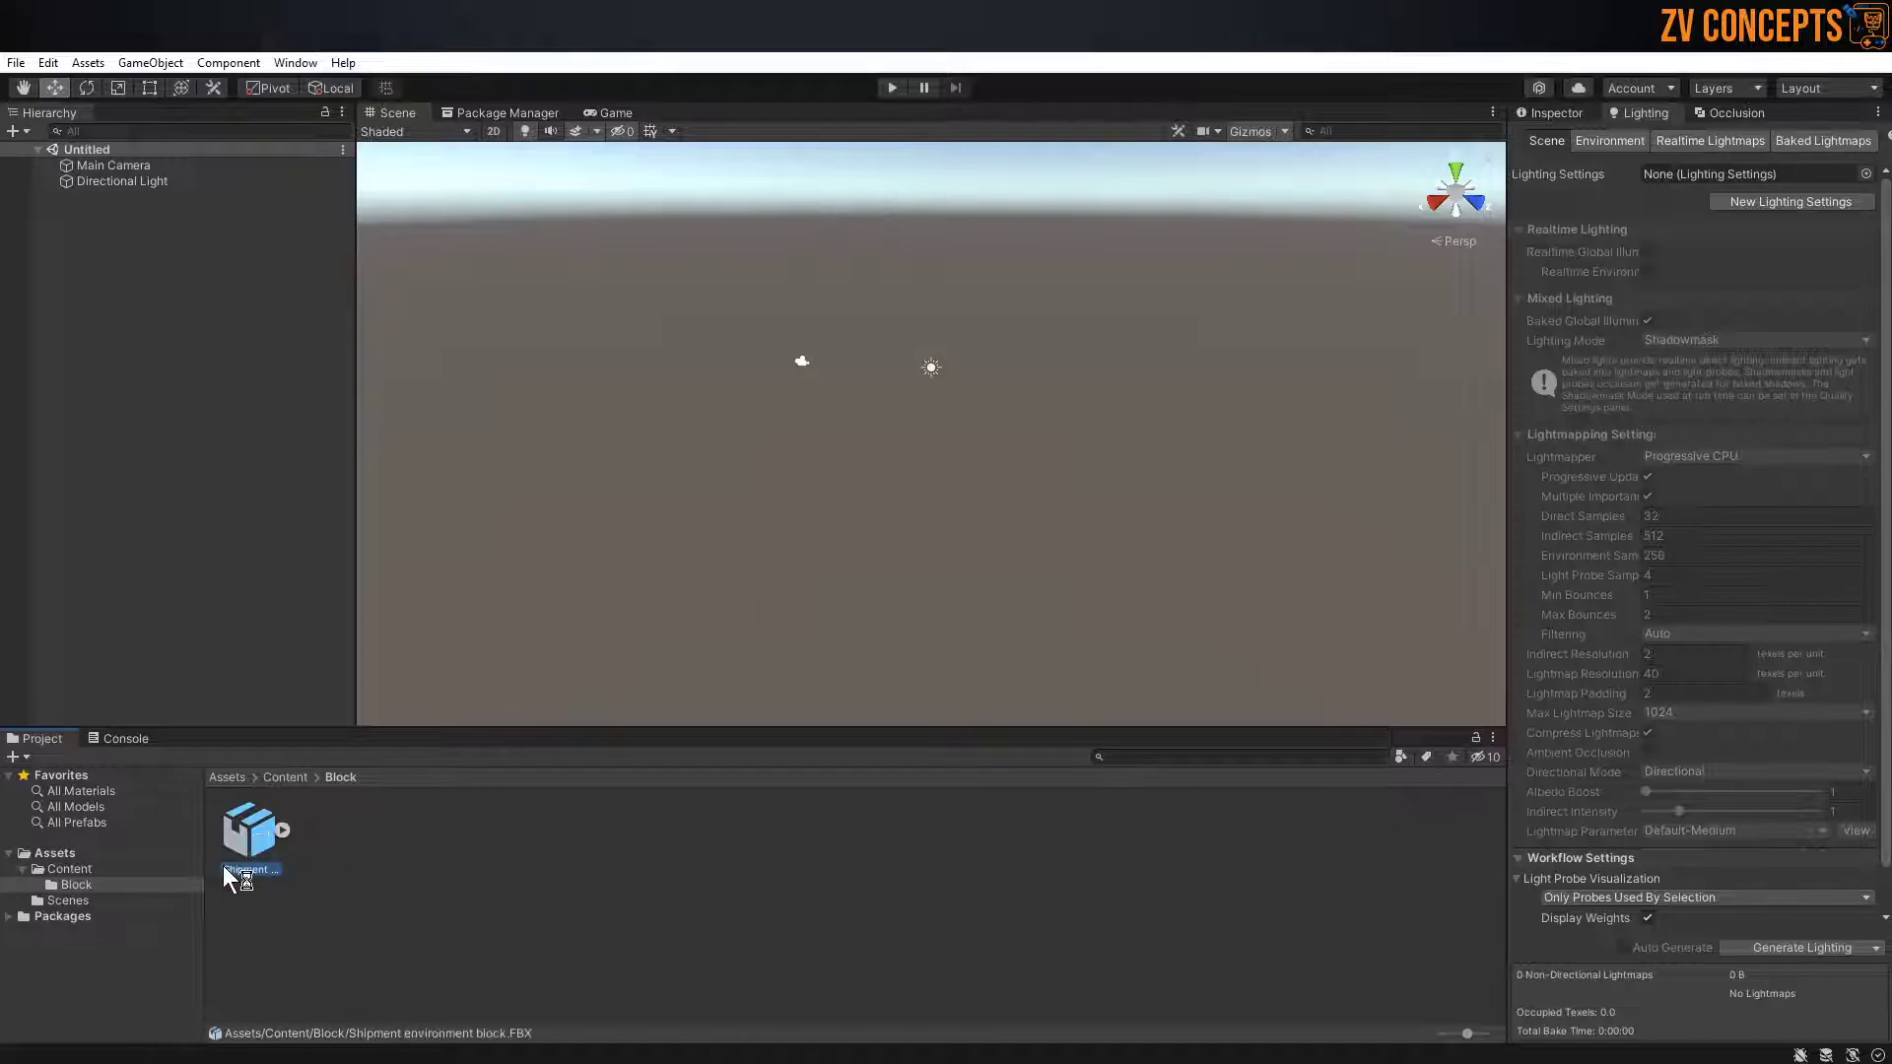
pyautogui.moveTo(232, 849); pyautogui.dragTo(109, 354)
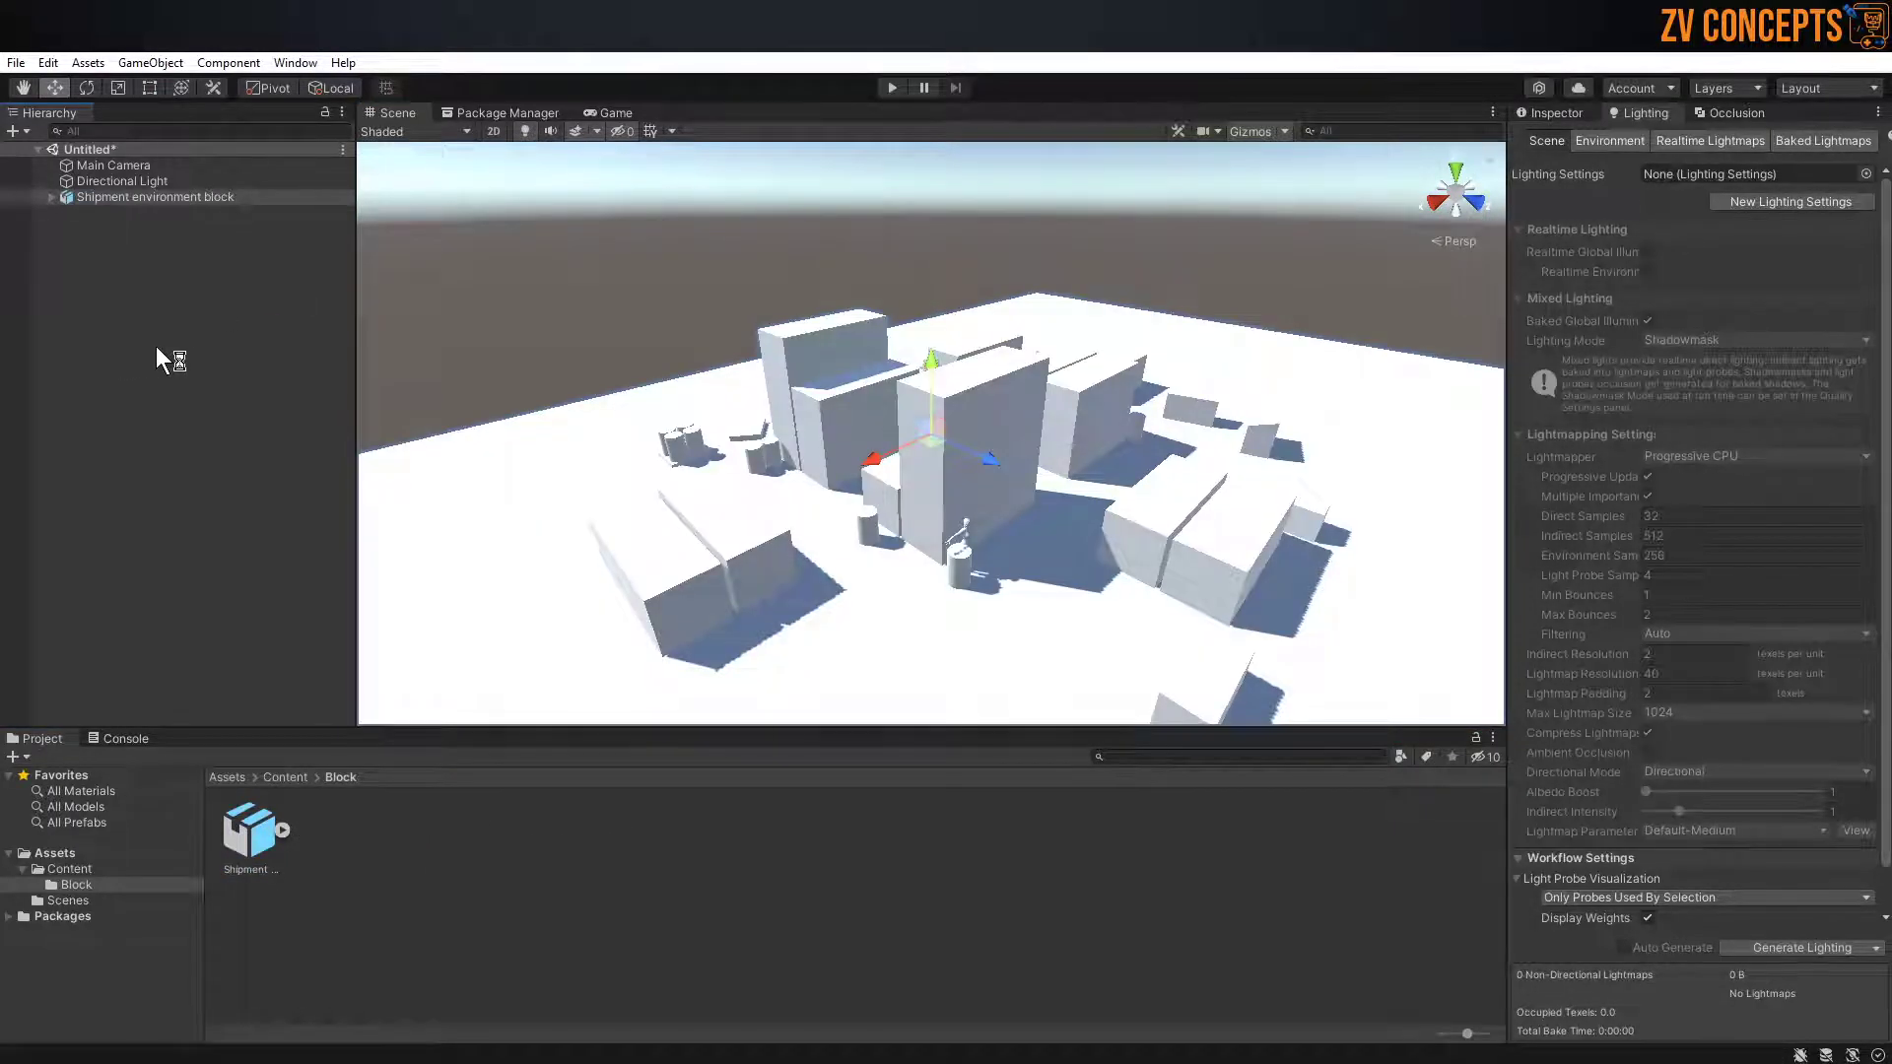
# Select and frame the human reference figure beside the barrel and examine its scale against the surrounding blockout from several angles
pyautogui.keyDown('alt'); pyautogui.moveTo(946, 550); pyautogui.dragTo(986, 528); pyautogui.keyUp('alt')
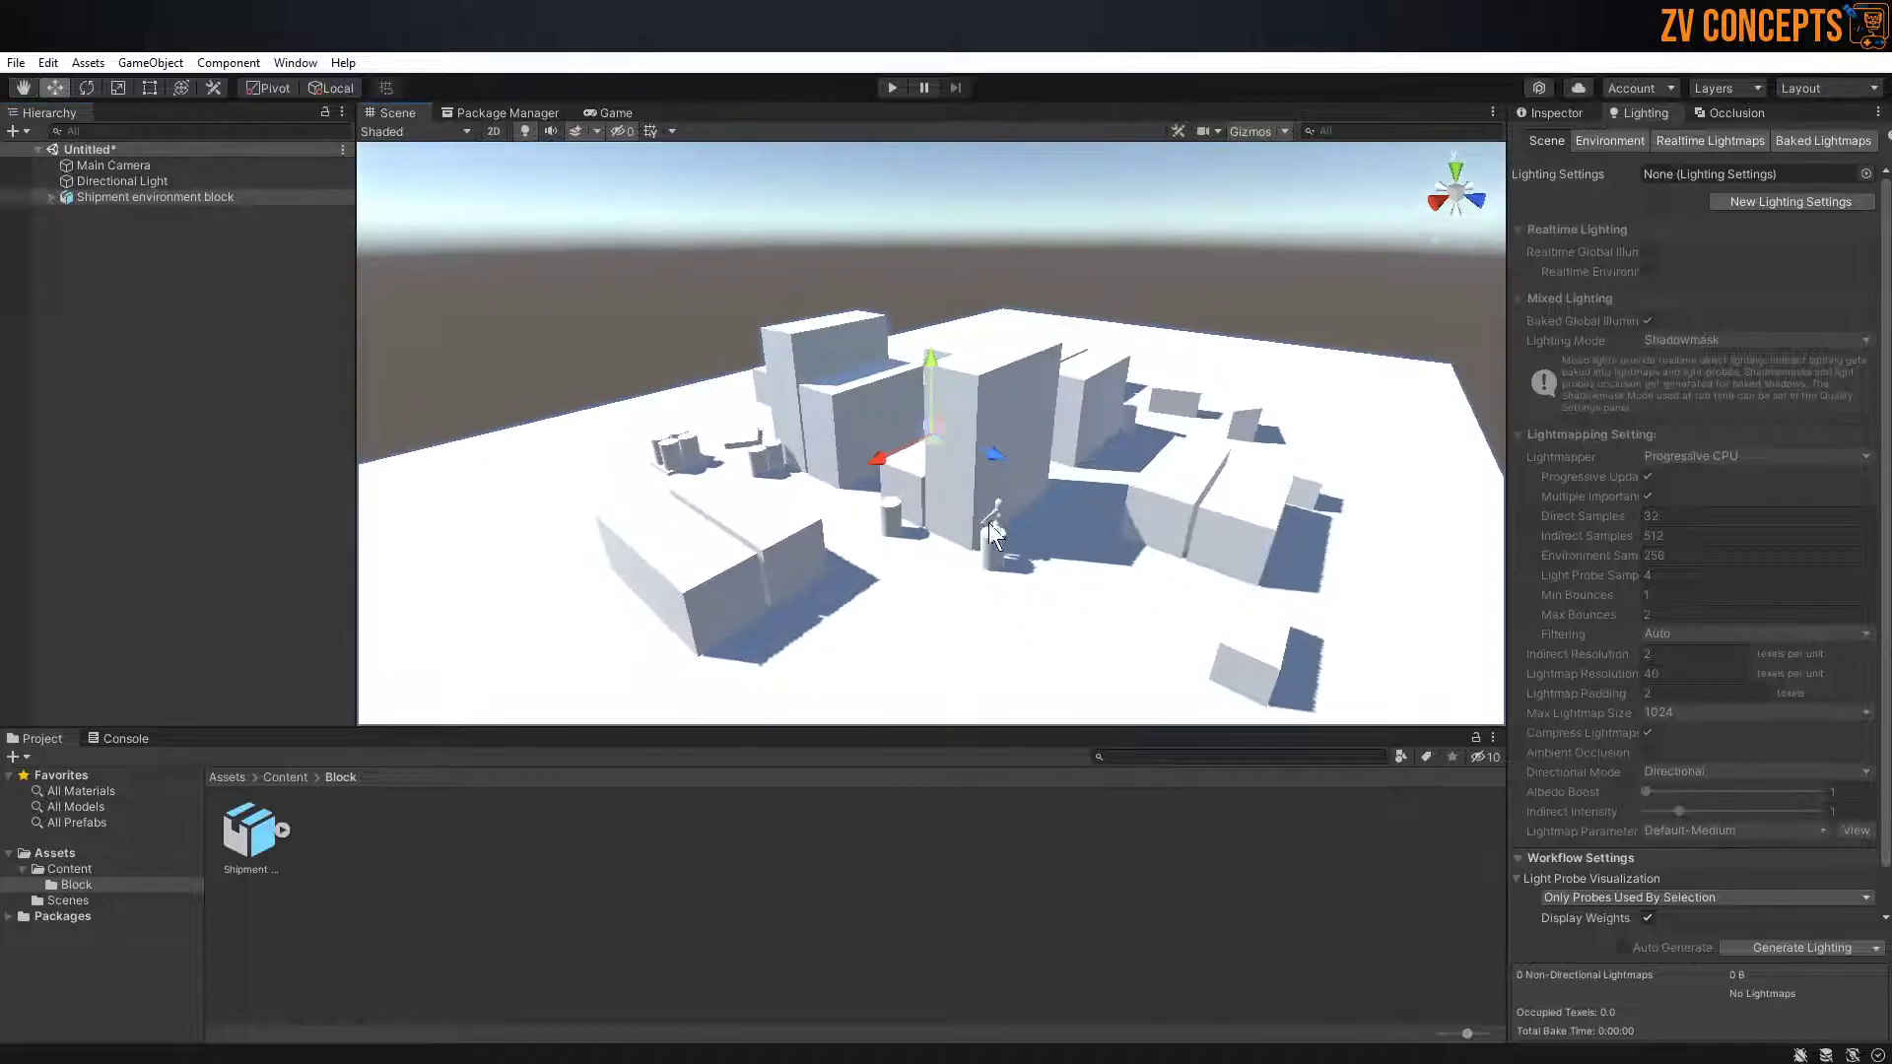
pyautogui.click(996, 514)
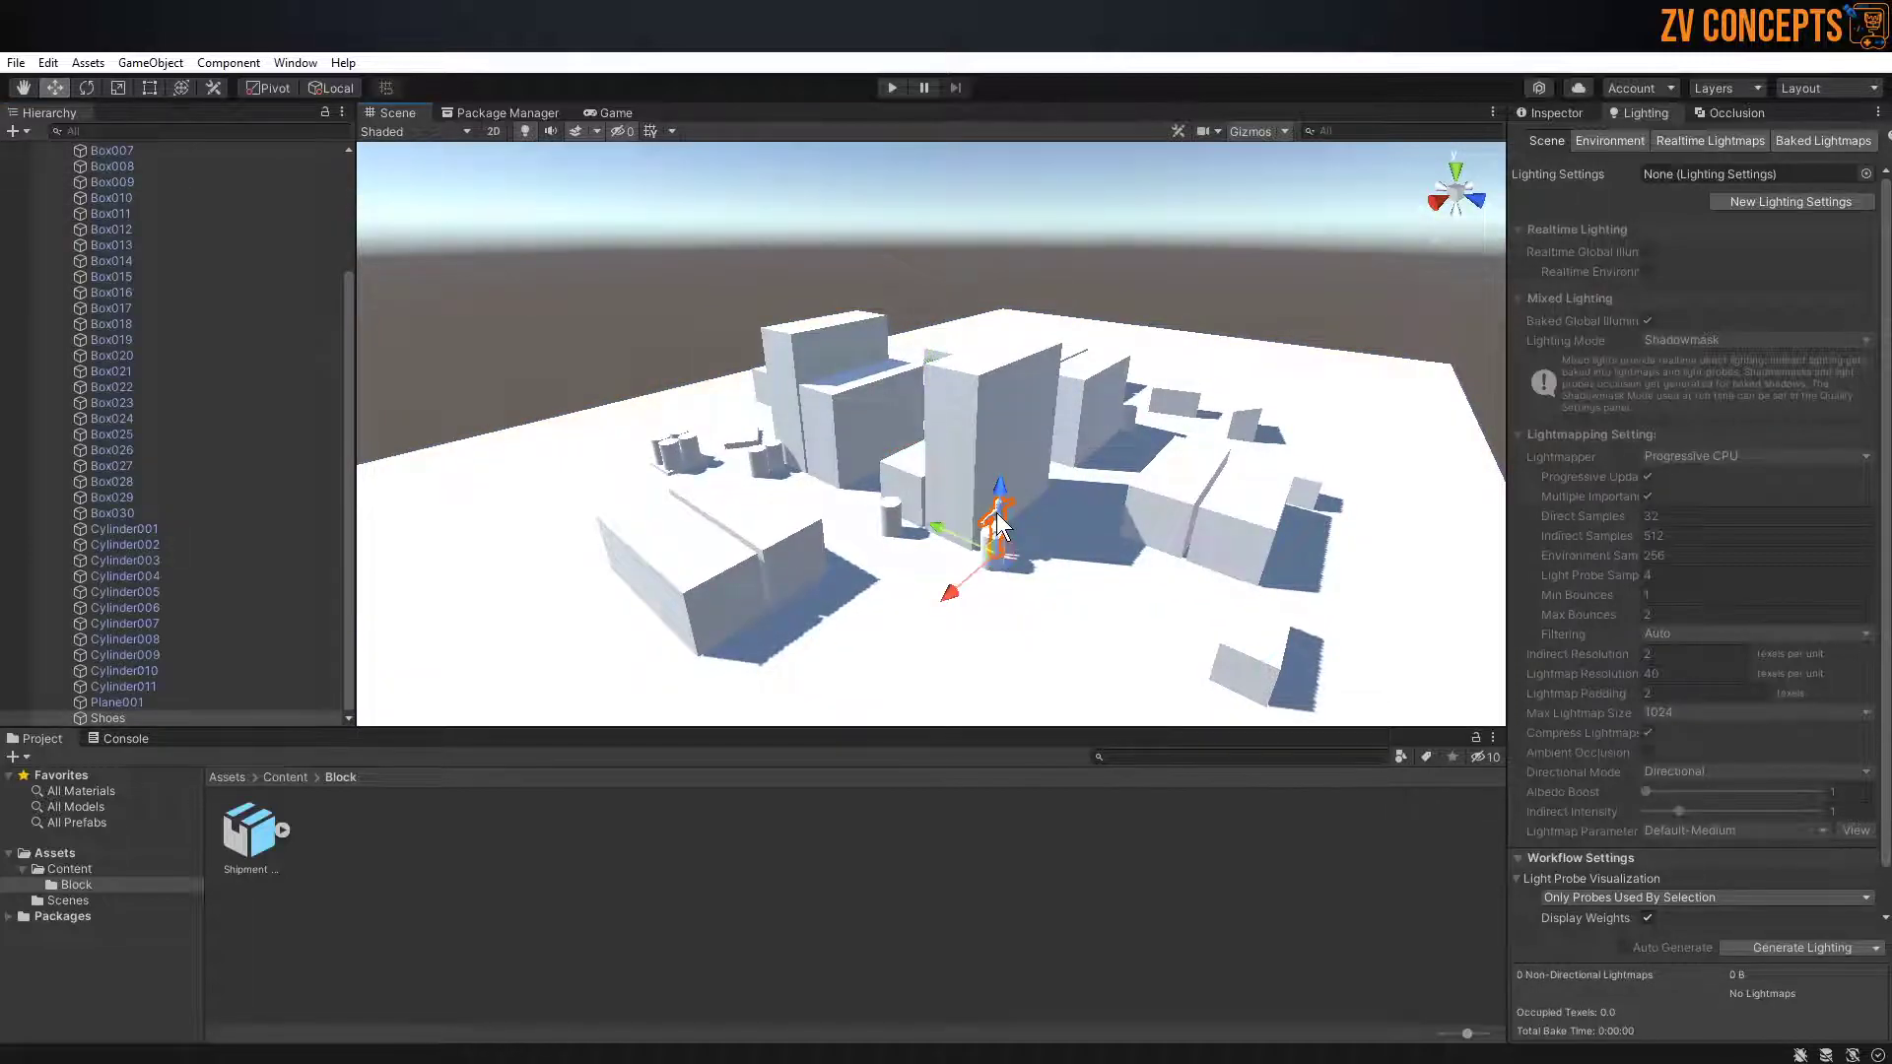
pyautogui.press('f')
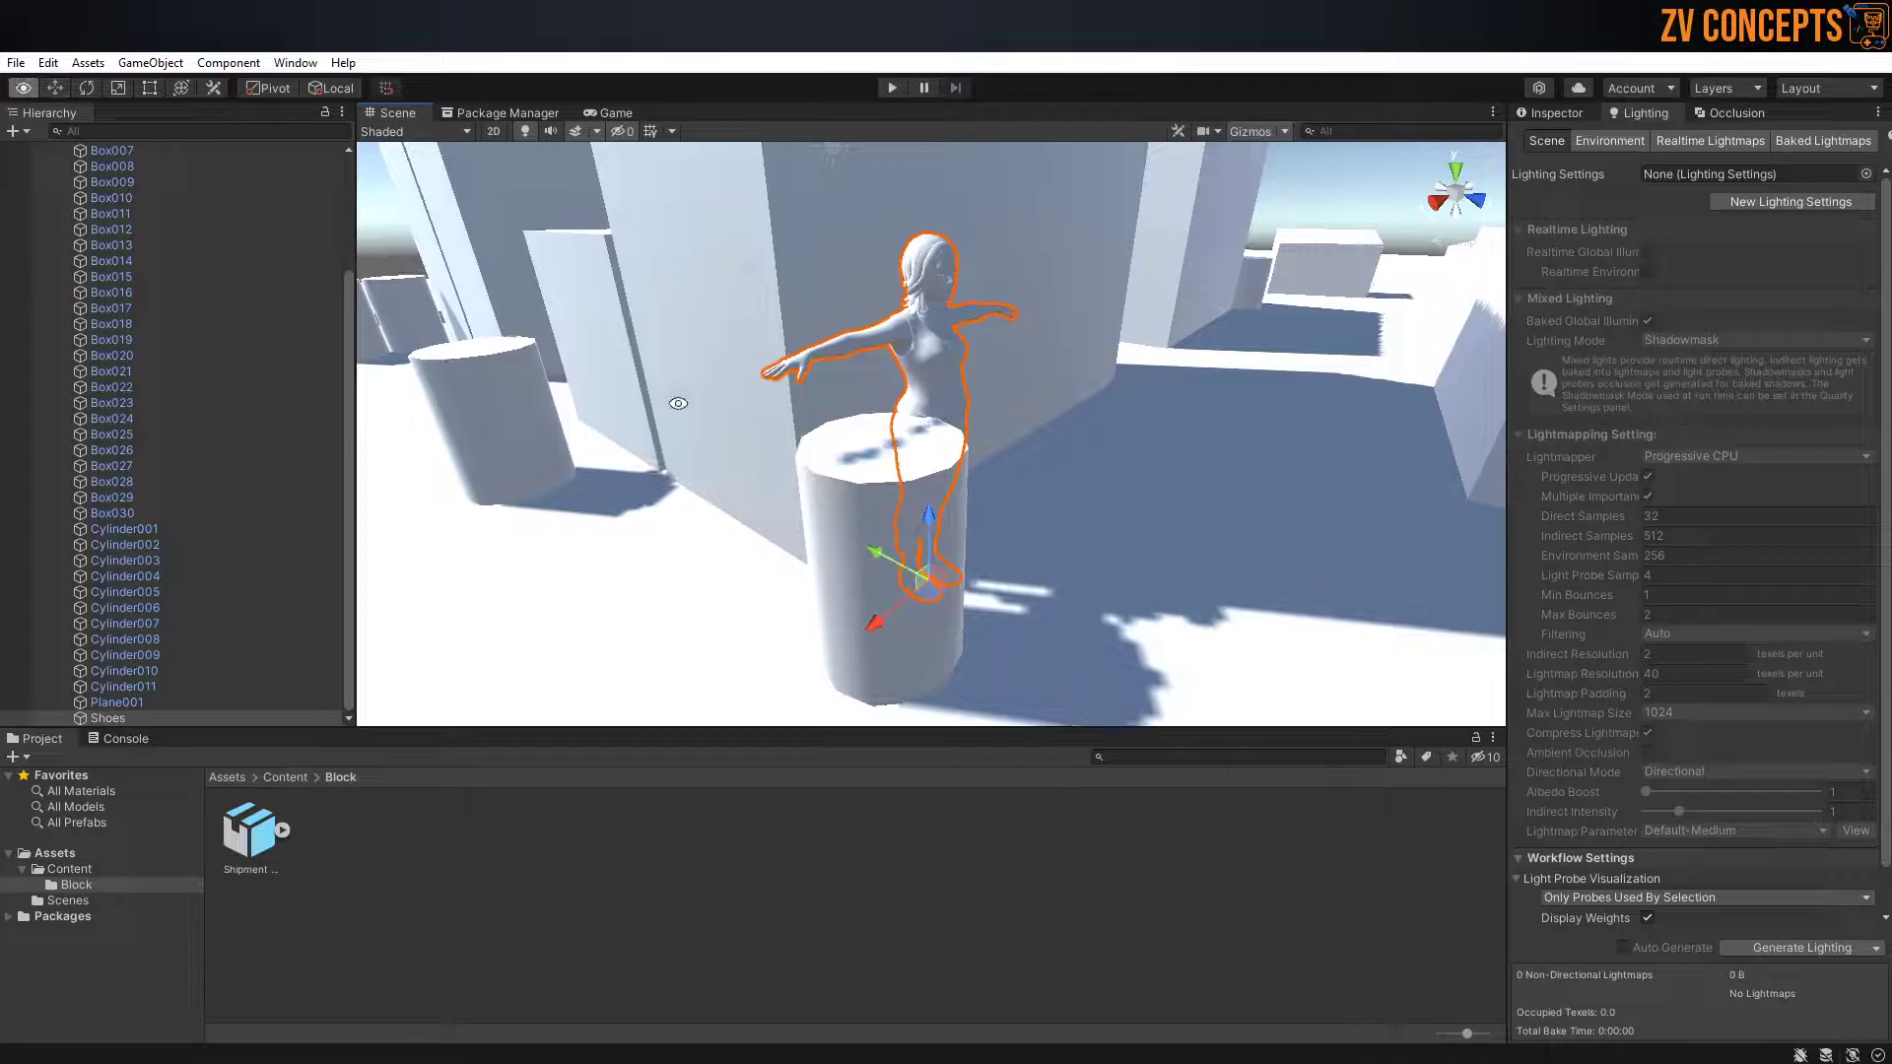
pyautogui.keyDown('alt'); pyautogui.moveTo(662, 380); pyautogui.dragTo(997, 329); pyautogui.keyUp('alt')
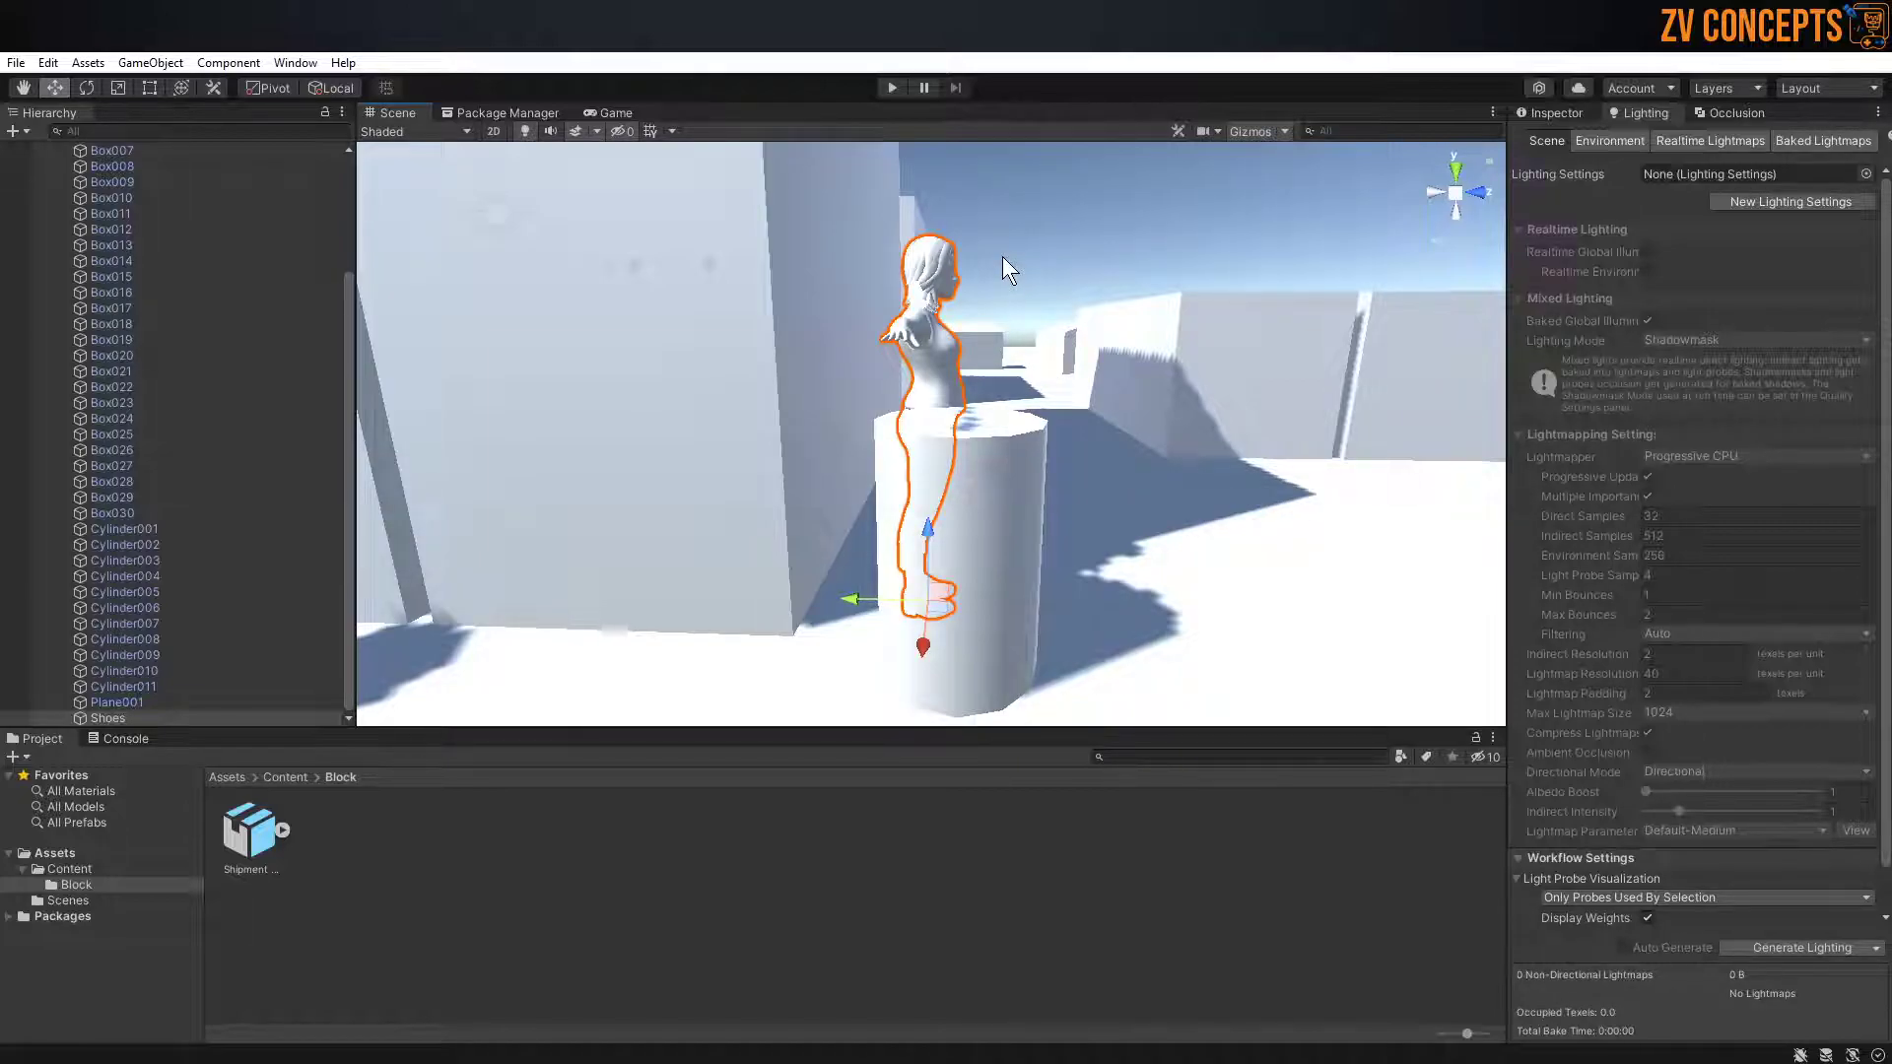
pyautogui.keyDown('alt'); pyautogui.moveTo(1002, 264); pyautogui.dragTo(680, 271); pyautogui.keyUp('alt')
pyautogui.moveTo(680, 270); pyautogui.dragTo(1239, 340, button='right')
pyautogui.press('w')
# Save the scene in the Scenes folder as Multiplayer Map, overwriting the existing scene file
pyautogui.hotkey('ctrl', 's')
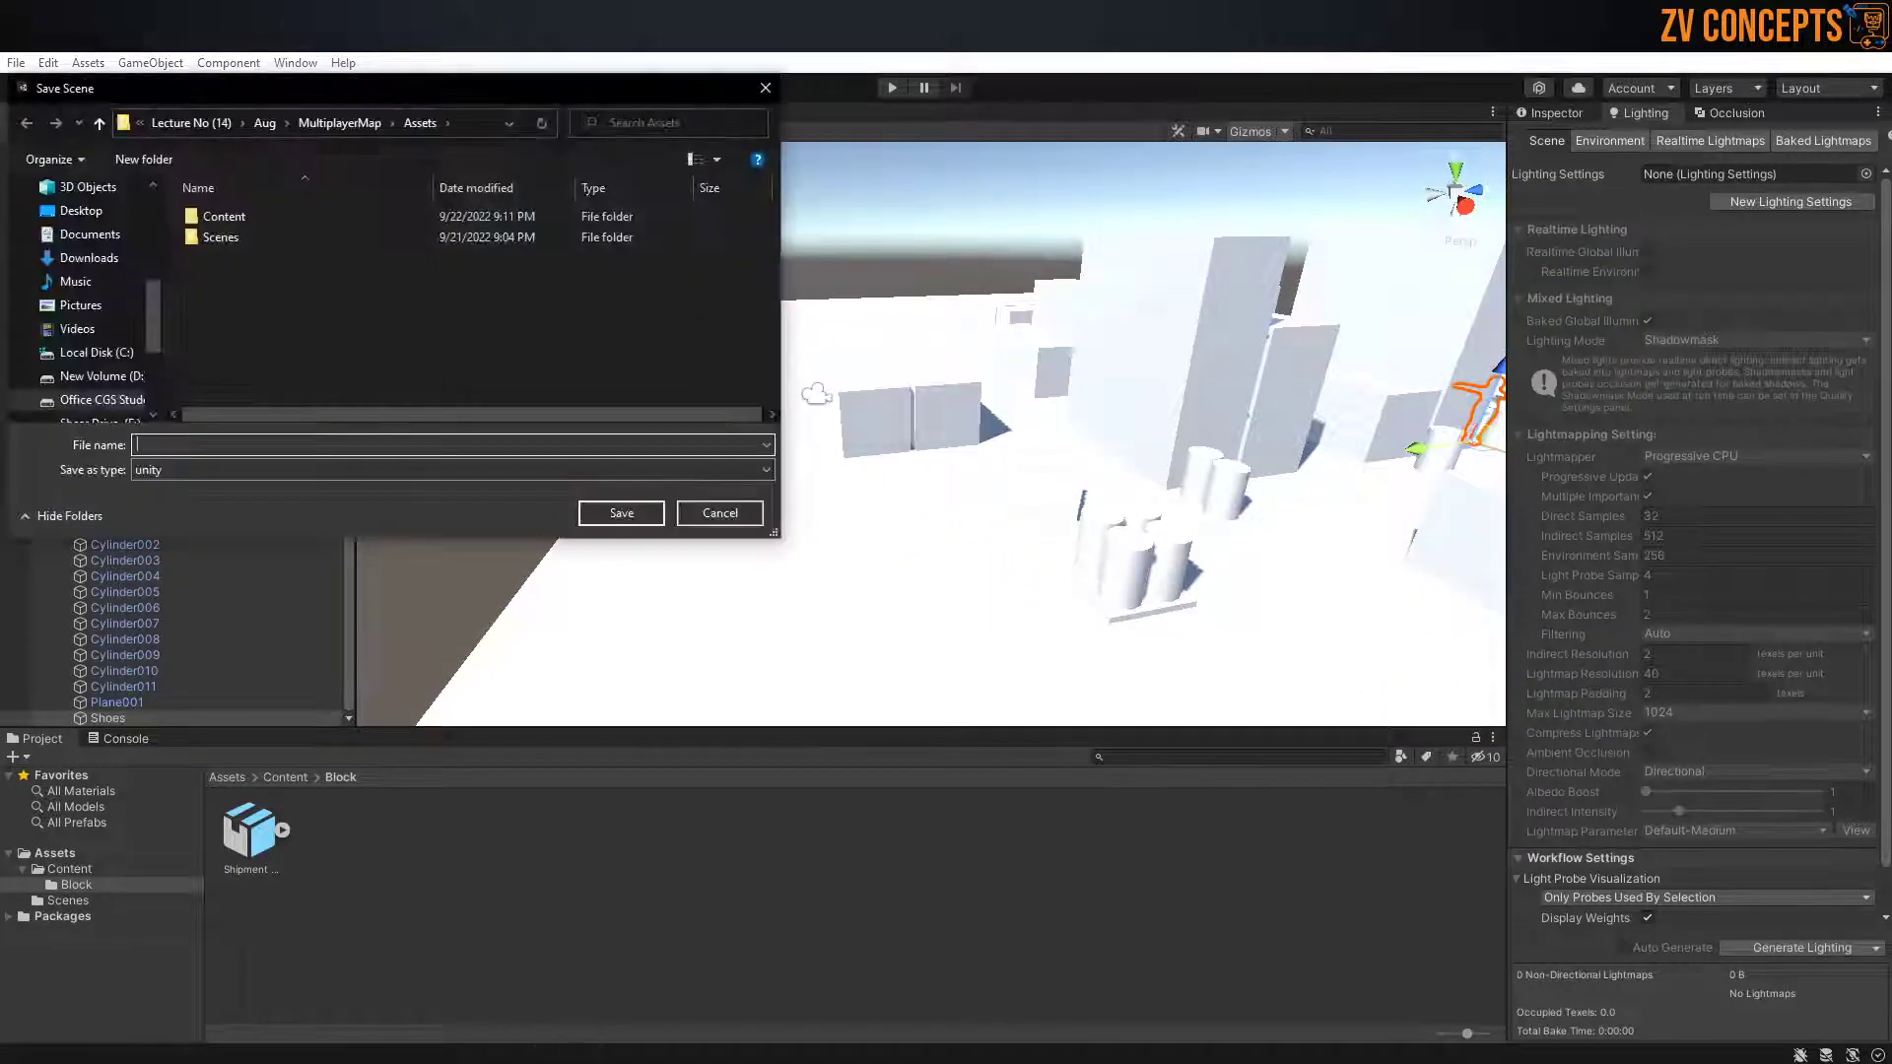
pyautogui.click(252, 238)
pyautogui.doubleClick(252, 239)
pyautogui.click(230, 215)
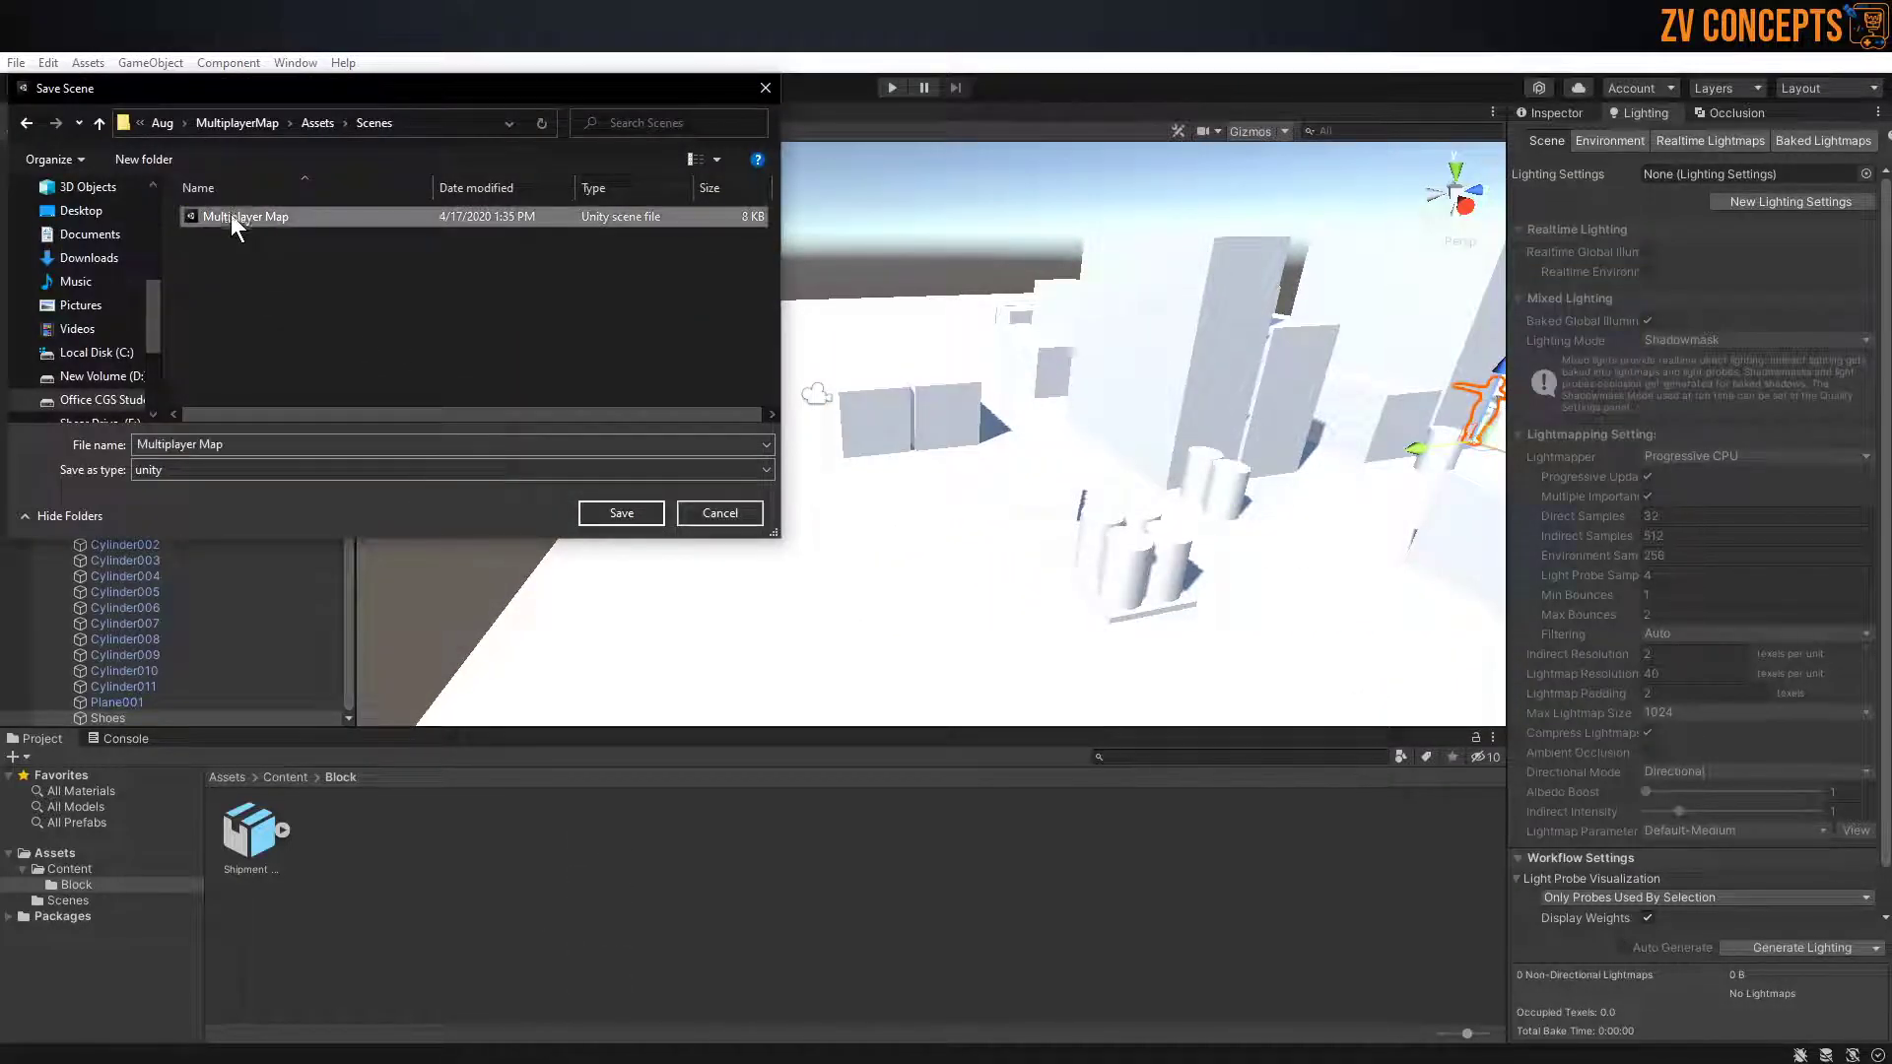
pyautogui.click(621, 524)
pyautogui.click(981, 557)
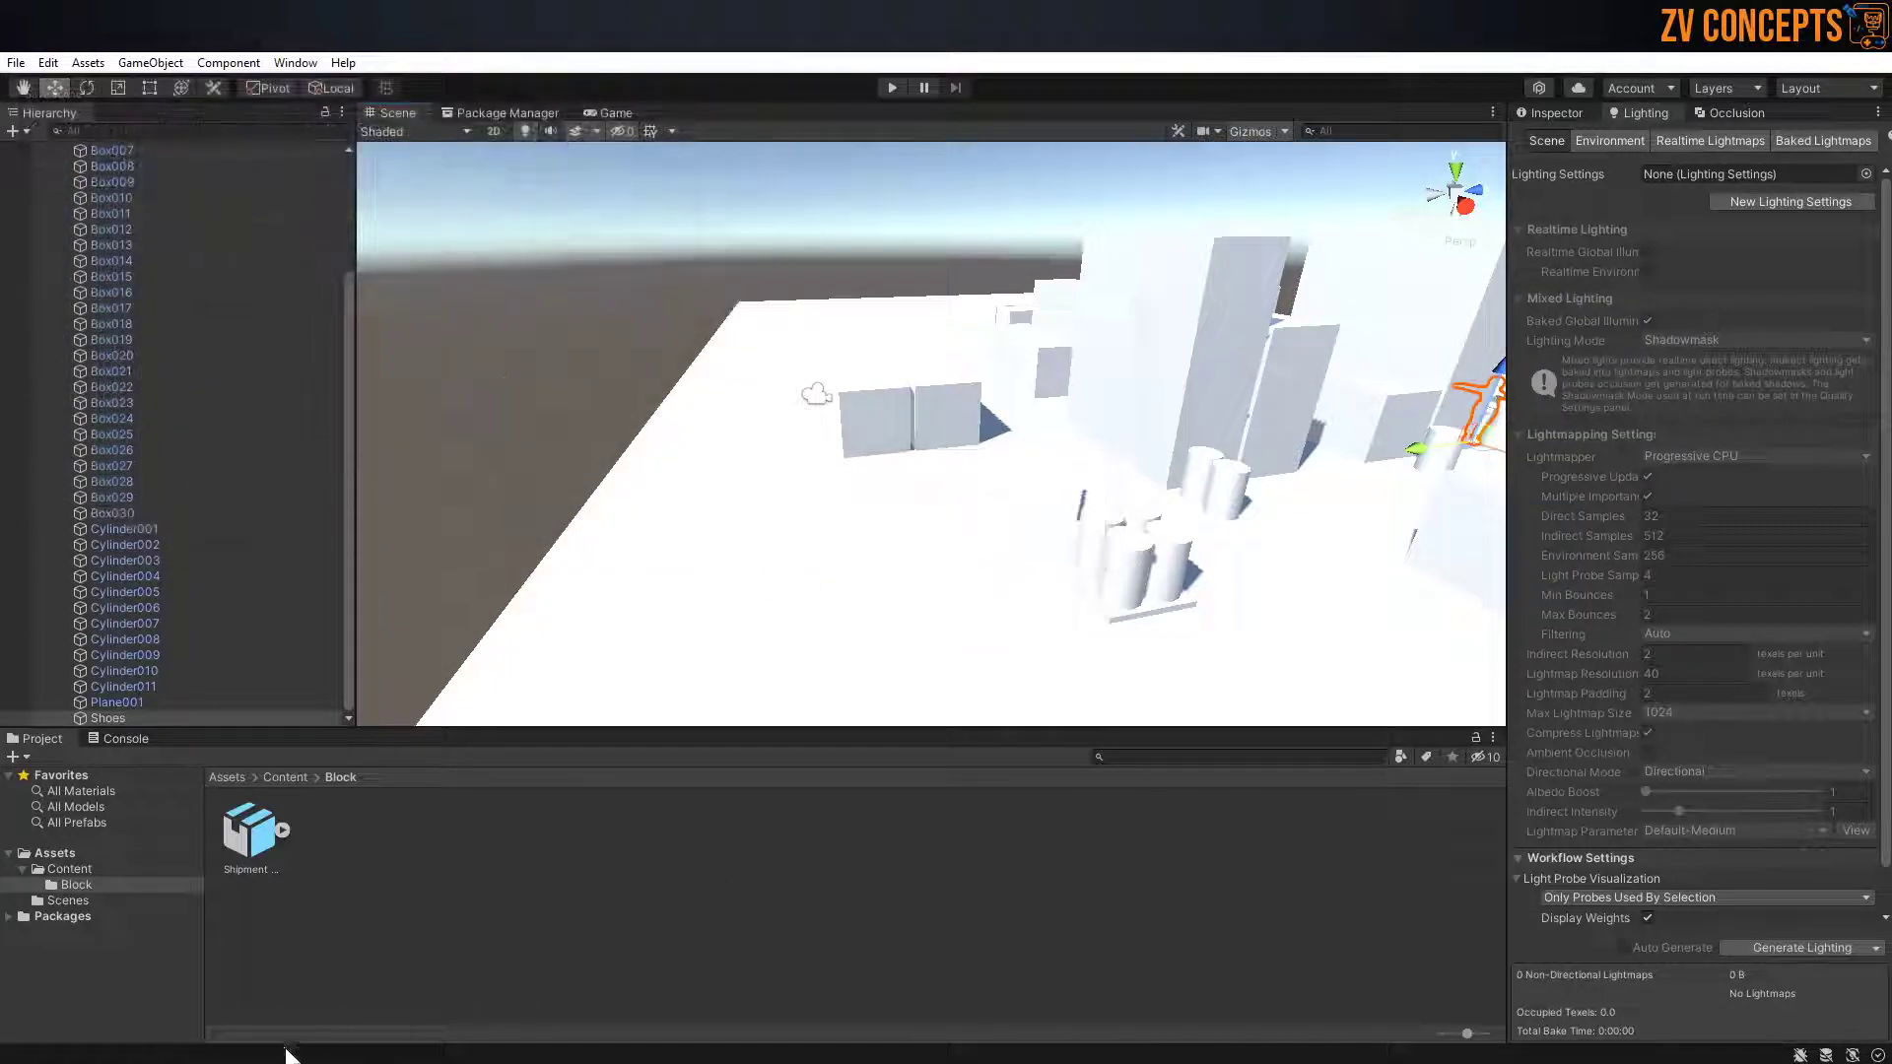